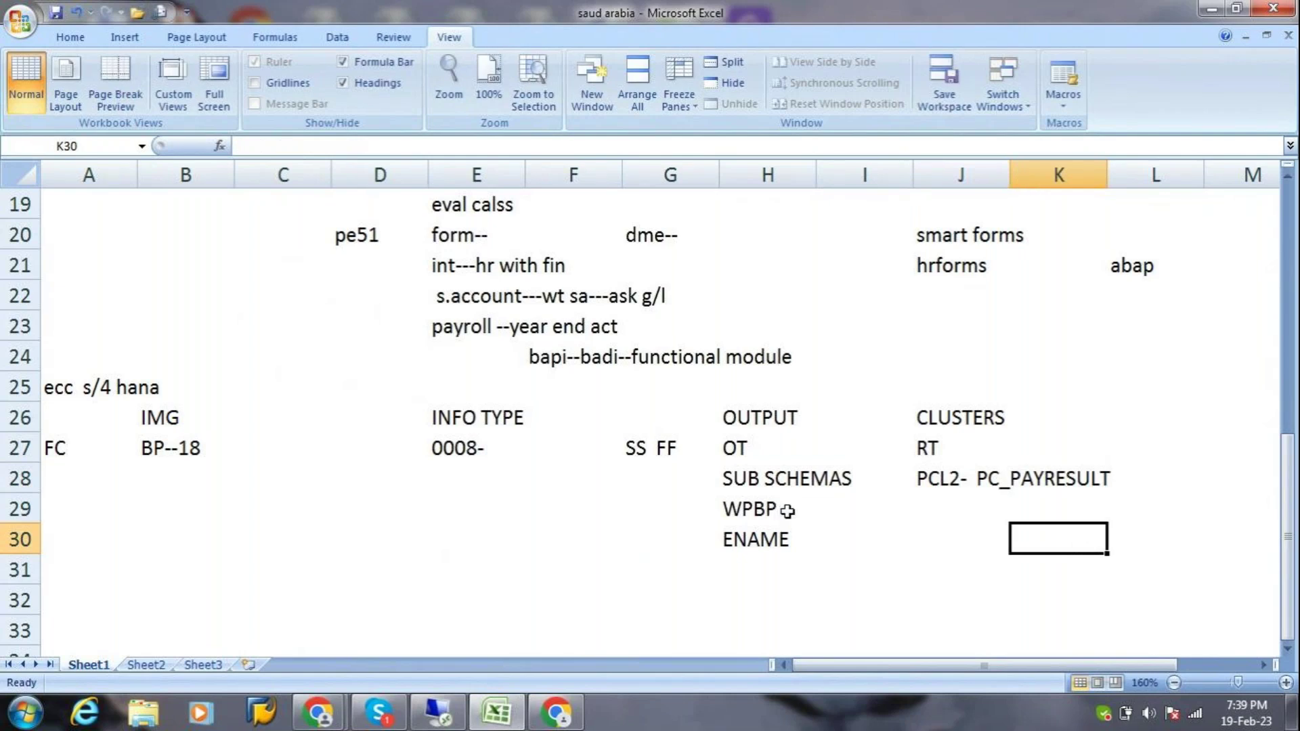
Review the IMG, INFO TYPE, OUTPUT and CLUSTERS notes in rows 26 to 30.
left_click(992, 501)
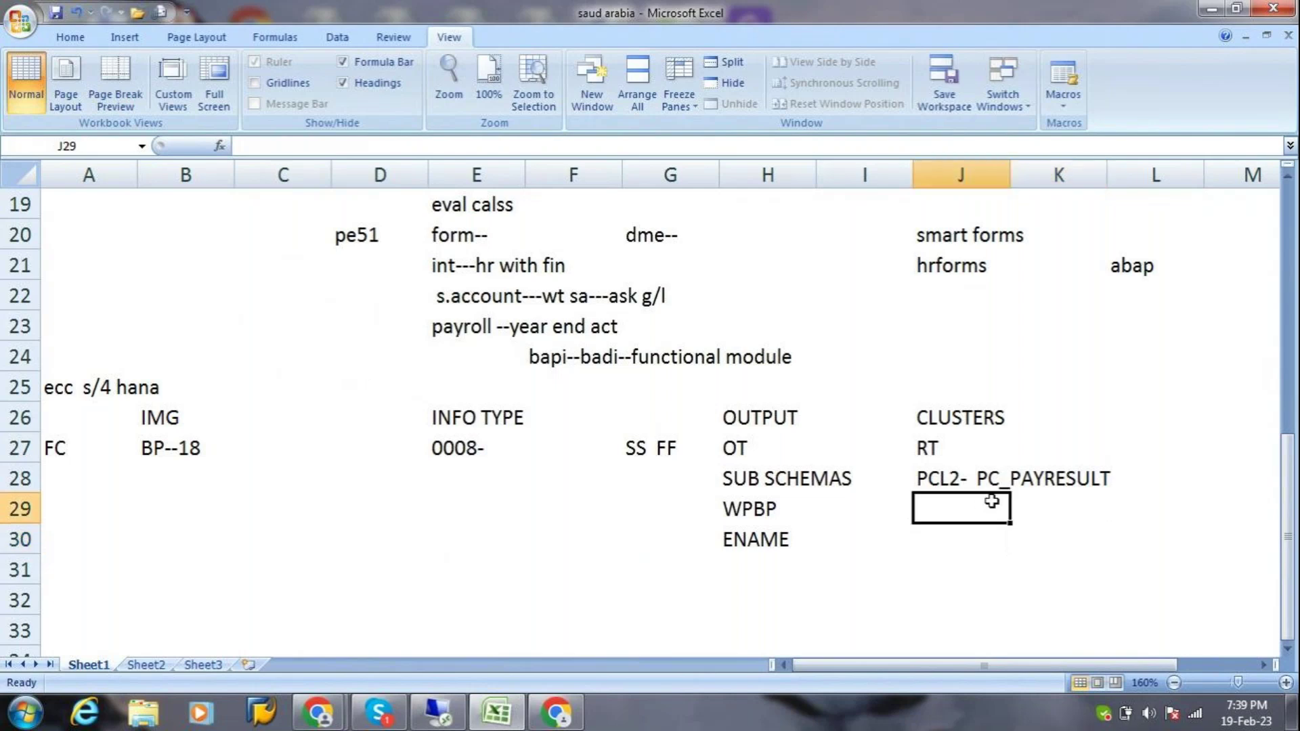
left_click(739, 451)
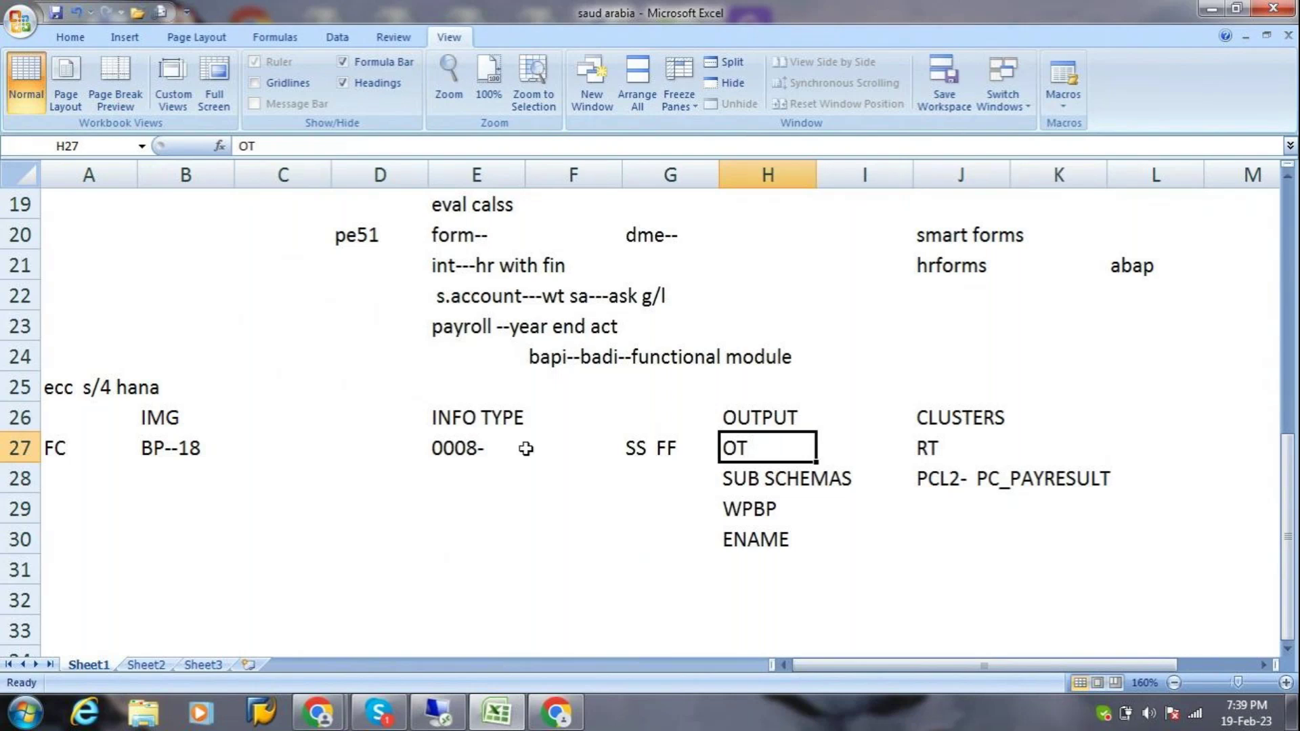
left_click(449, 474)
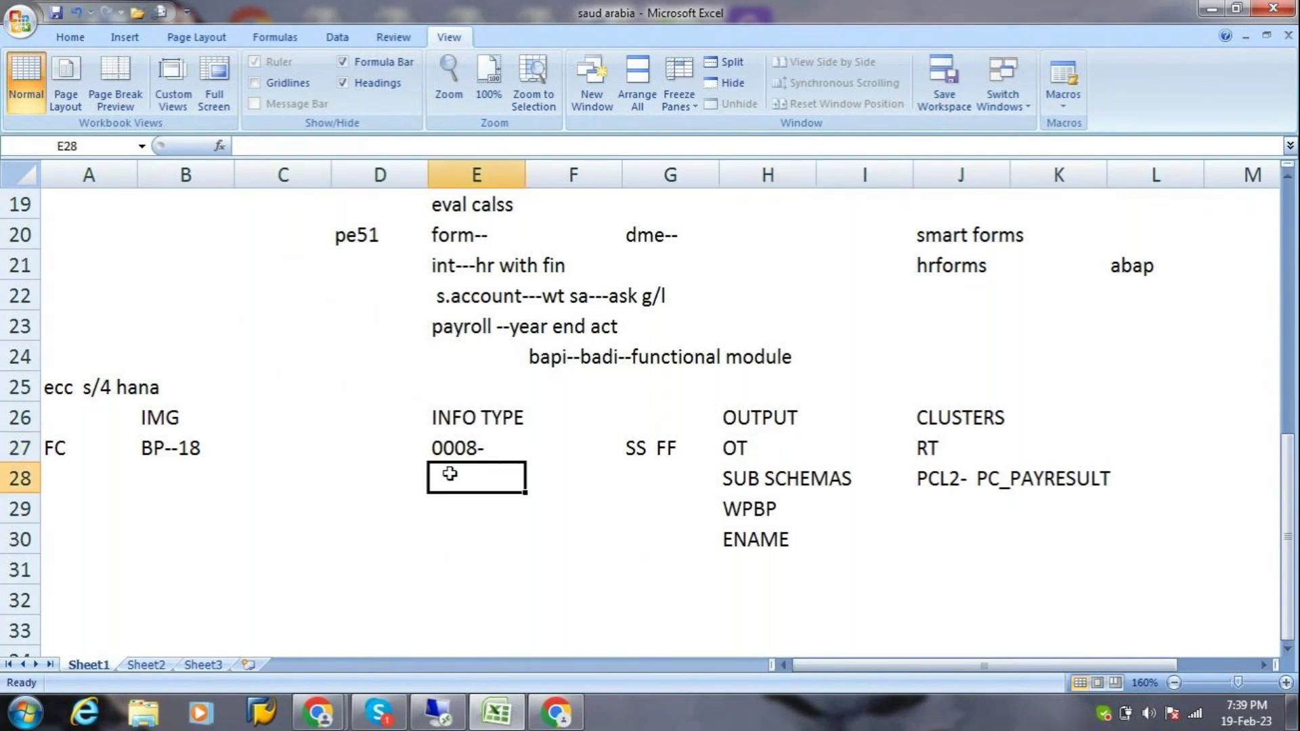
left_click(178, 477)
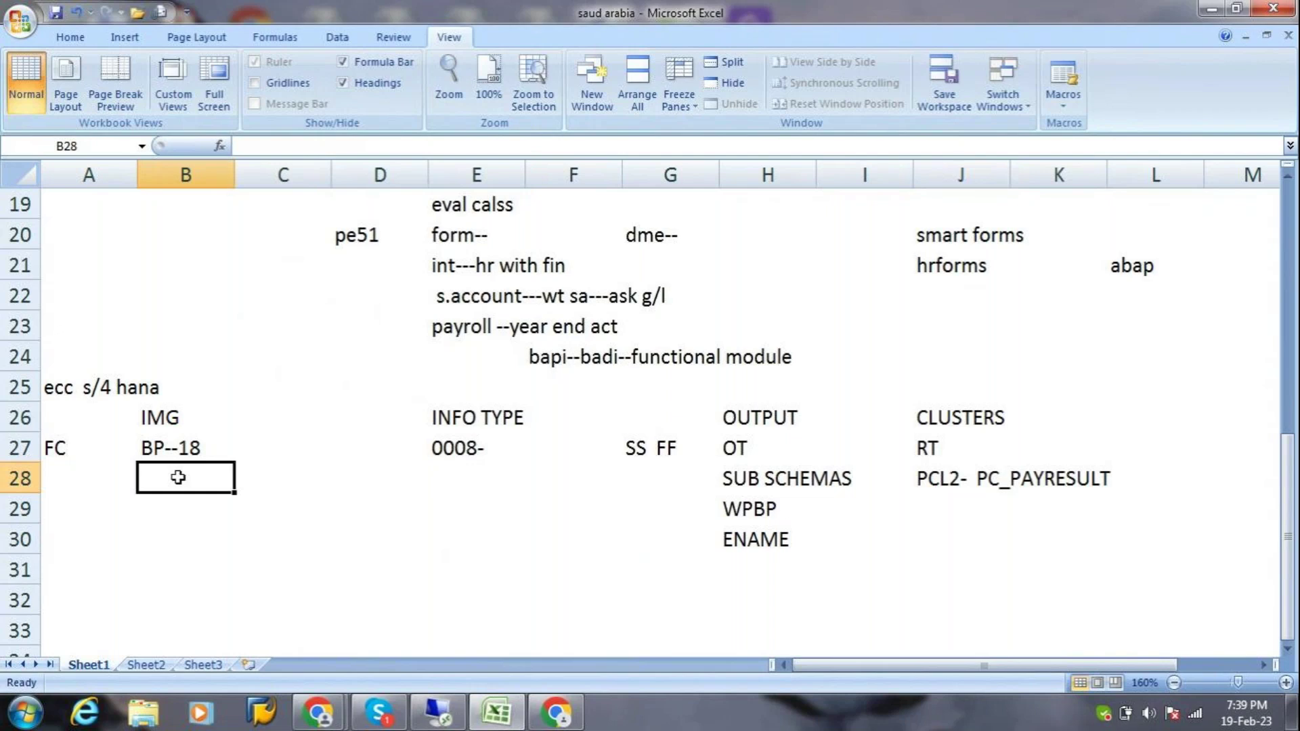
left_click(193, 425)
left_click(495, 424)
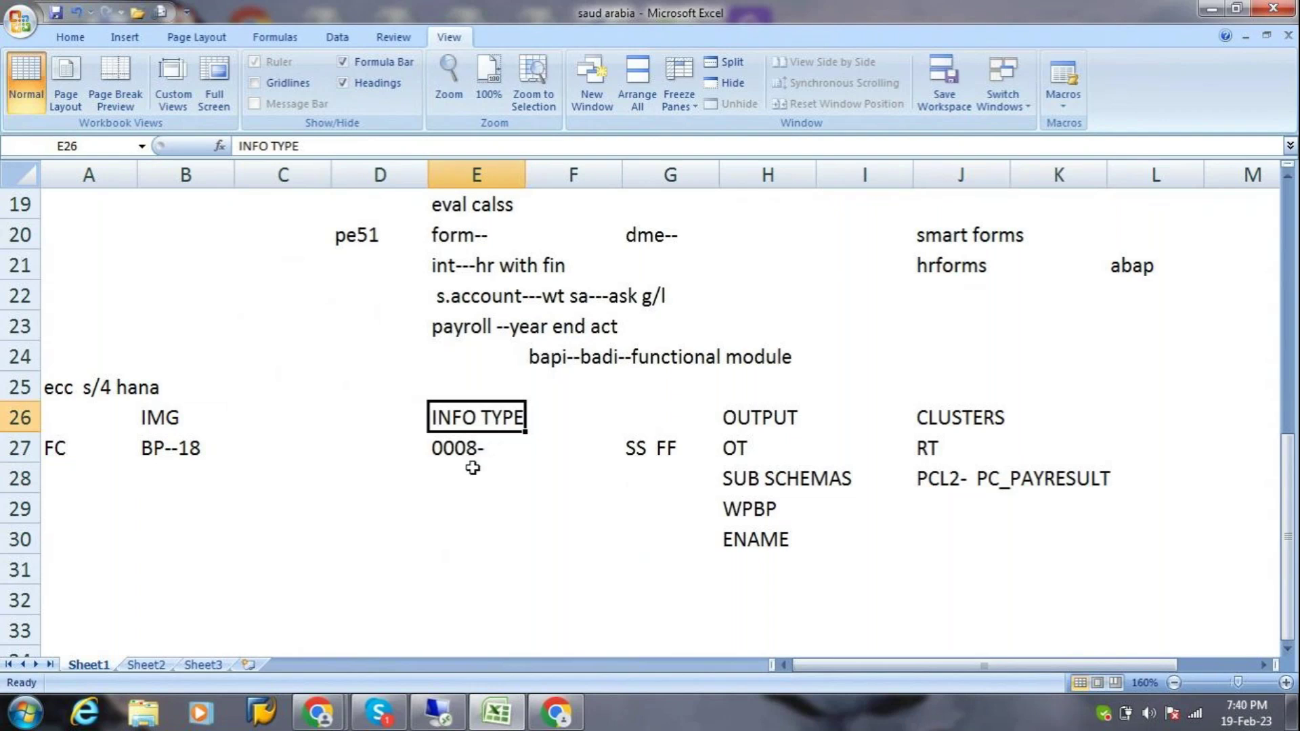
left_click(473, 467)
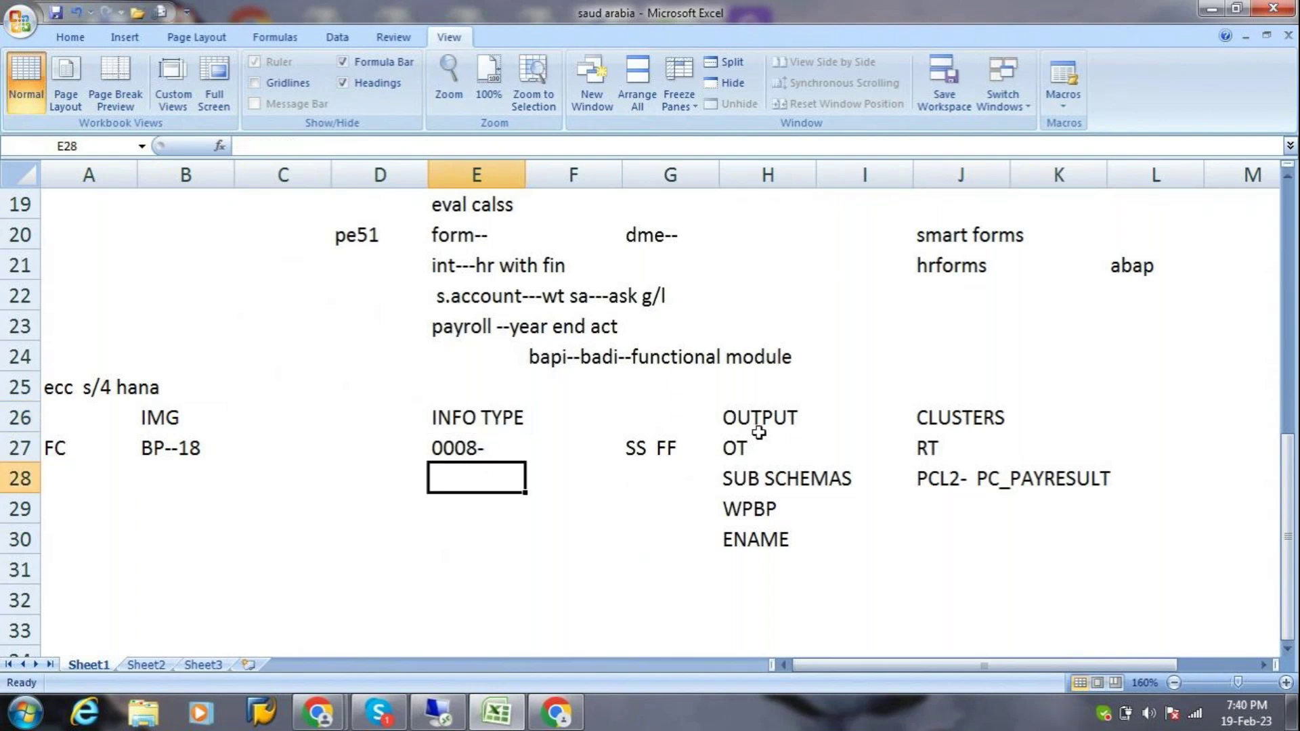
left_click(771, 428)
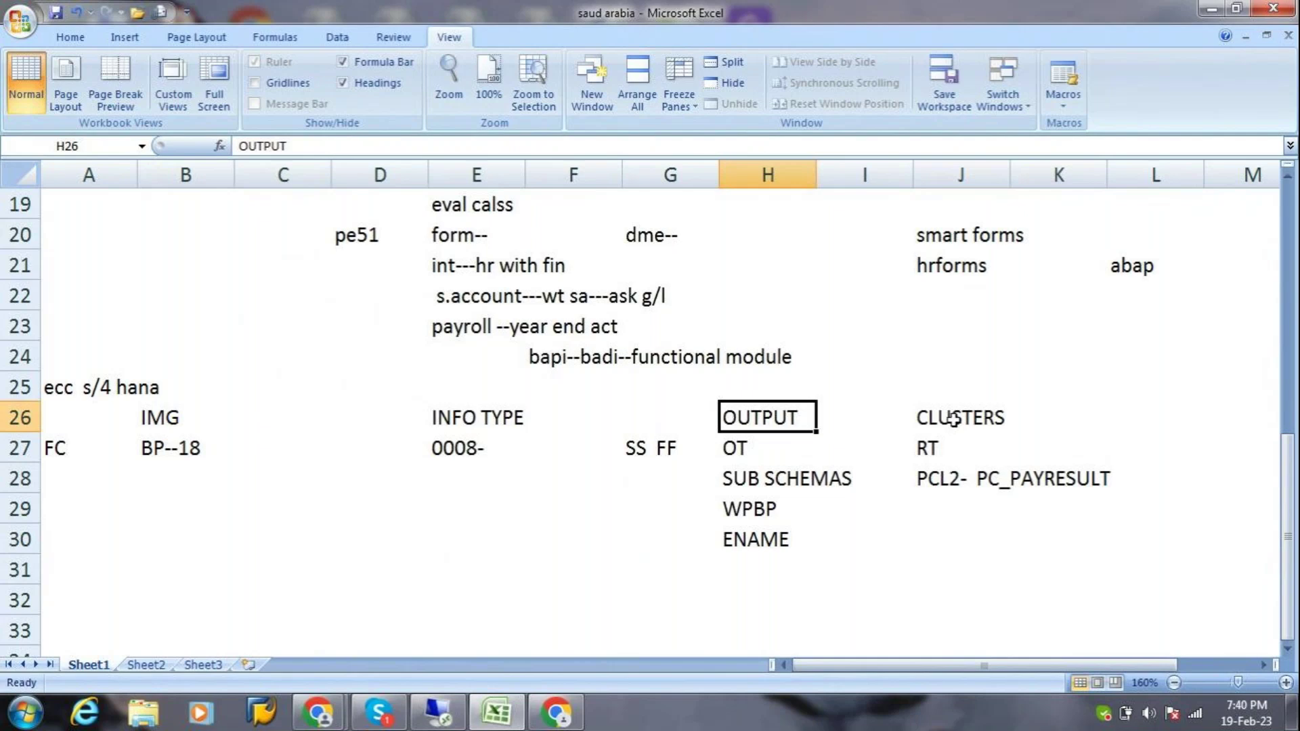
left_click(1000, 443)
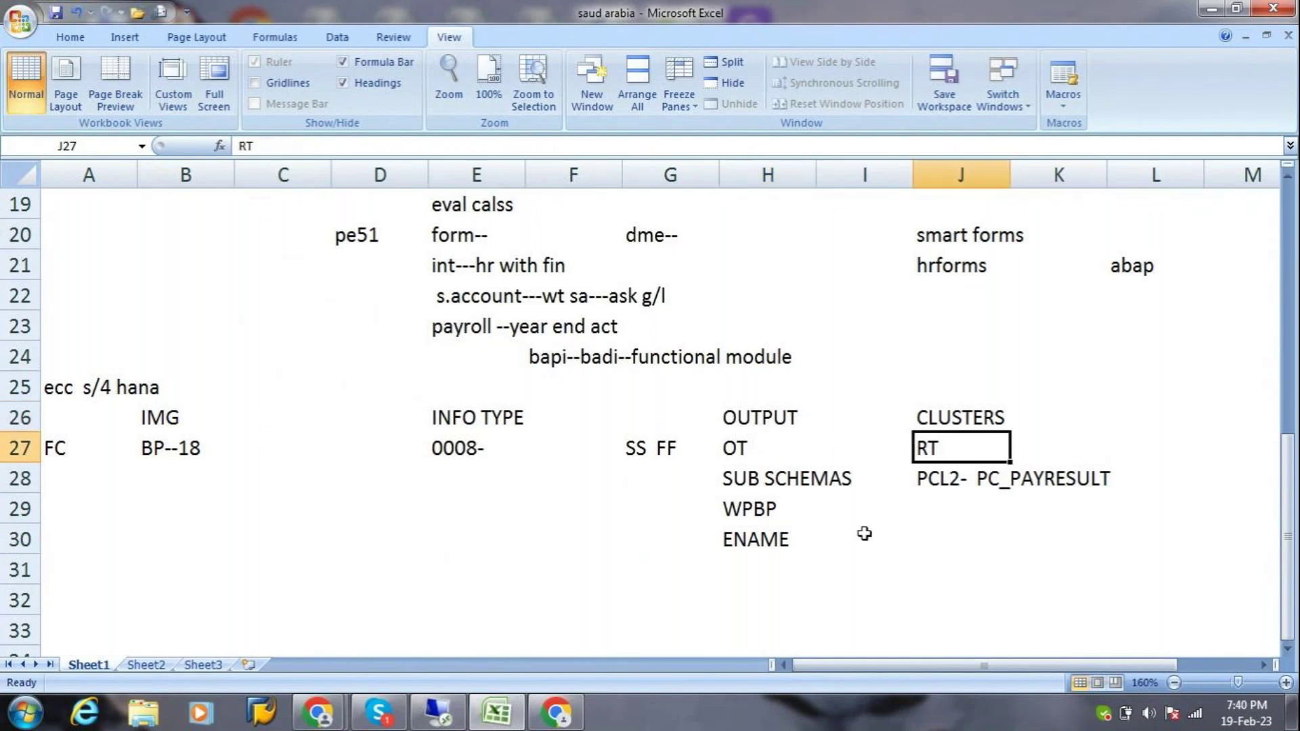
Enter TIME in cell B31 and "WSR--ABS--ATT OT" in cell C31.
left_click(147, 561)
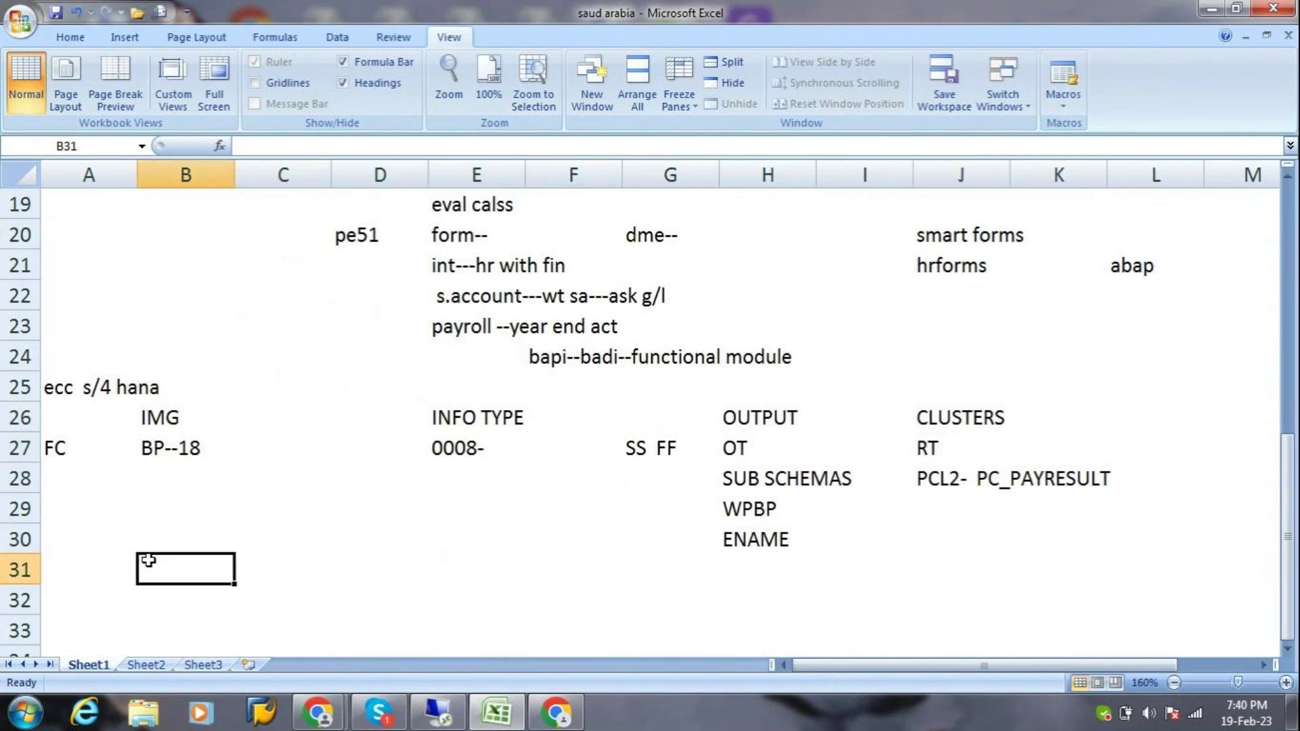
type("TIME")
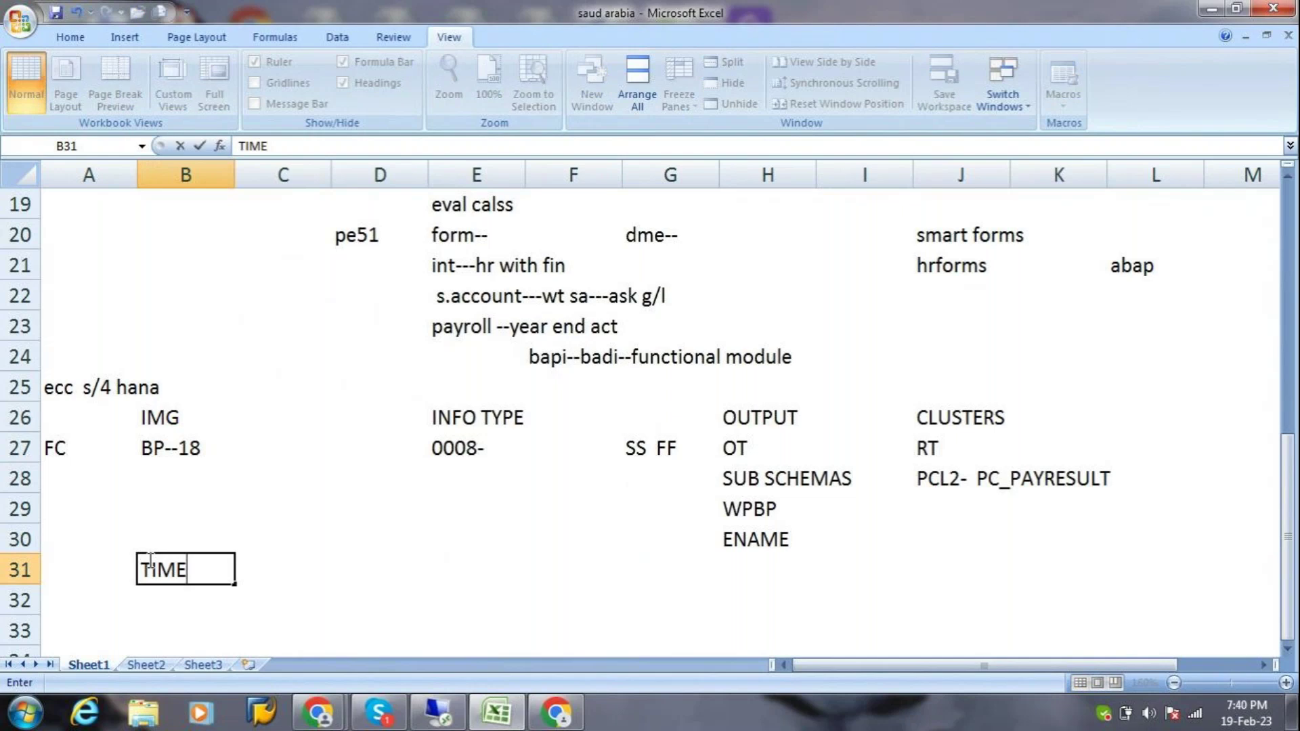
key("Tab")
type("W")
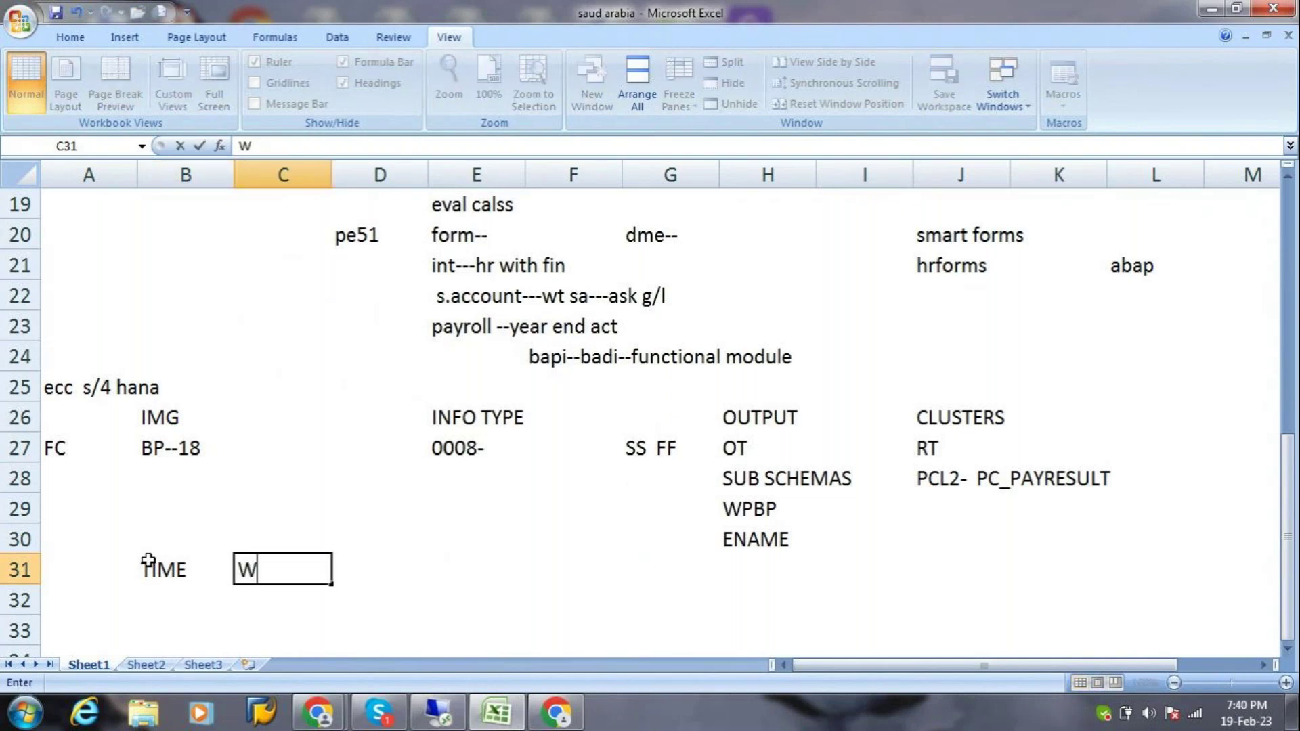
type("SR--ABS--ATT  OT")
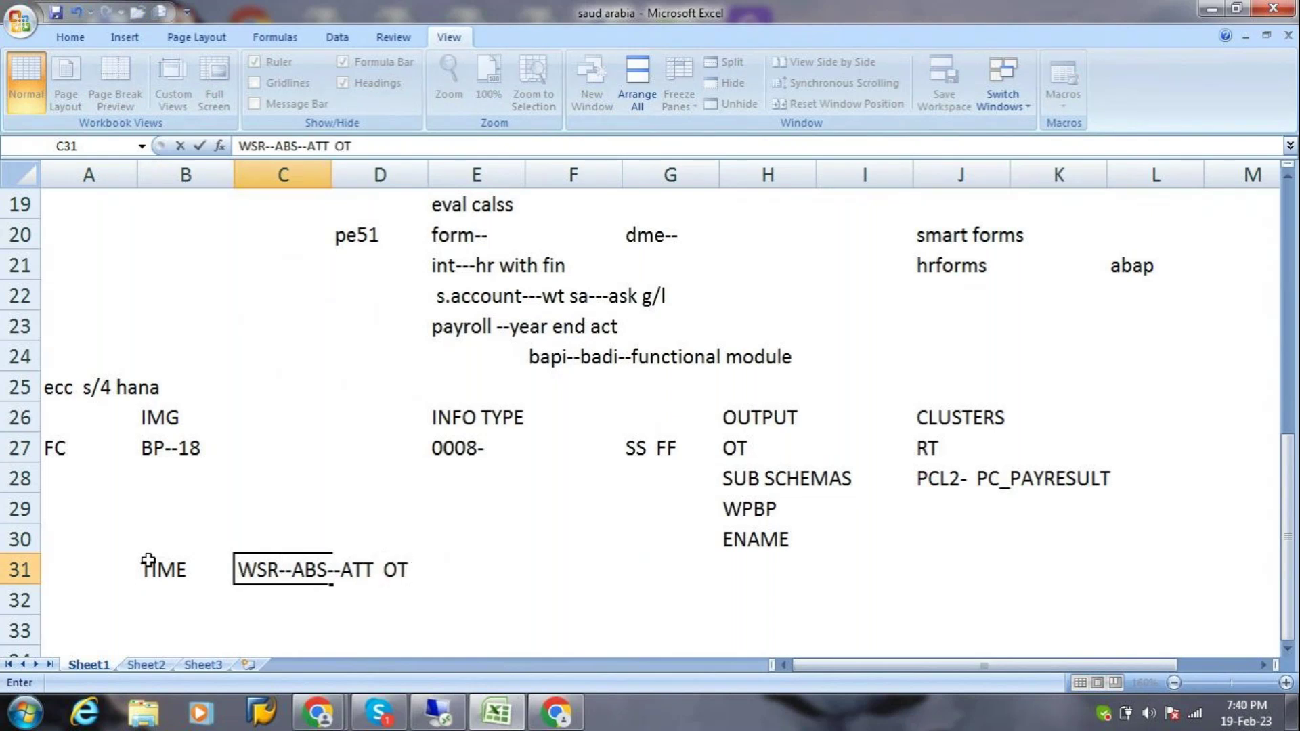
key("Return")
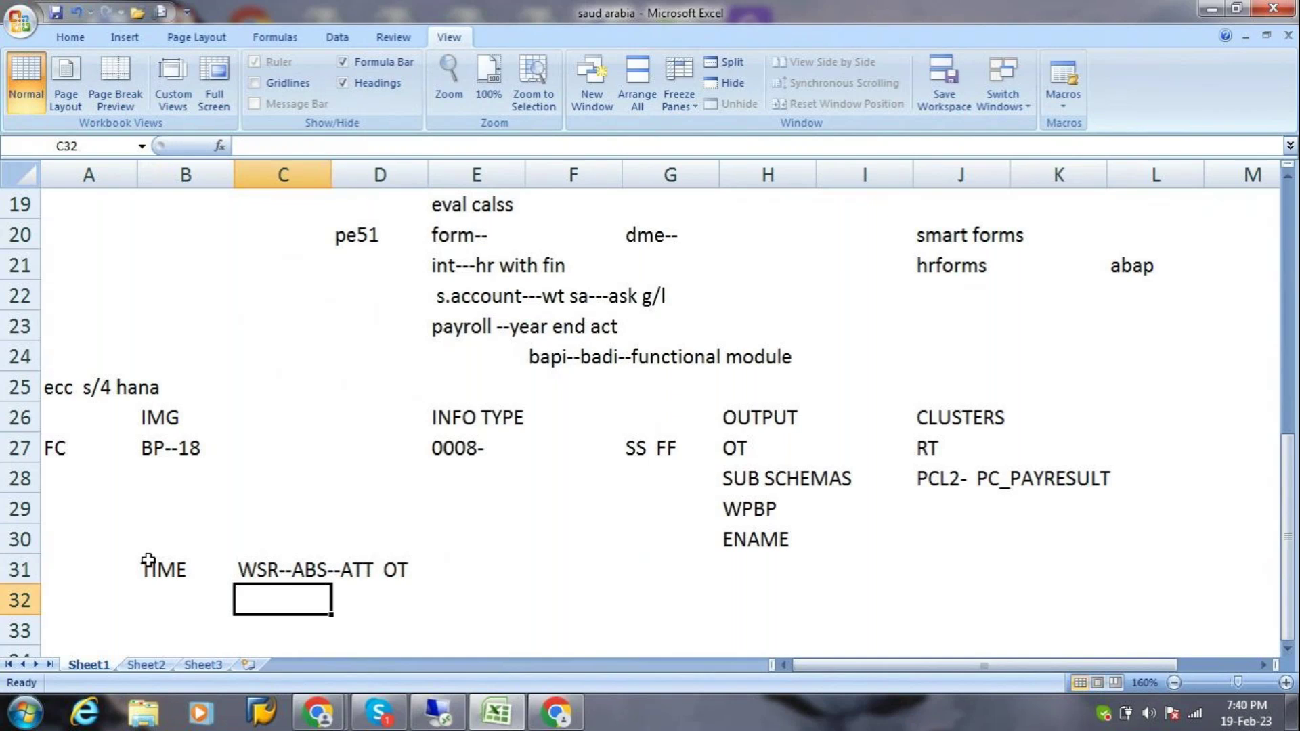
Enter "IT IS INT" in cell C32 and PAYROLL in cell E32.
type("IT IS INT")
key("Tab")
key("Tab")
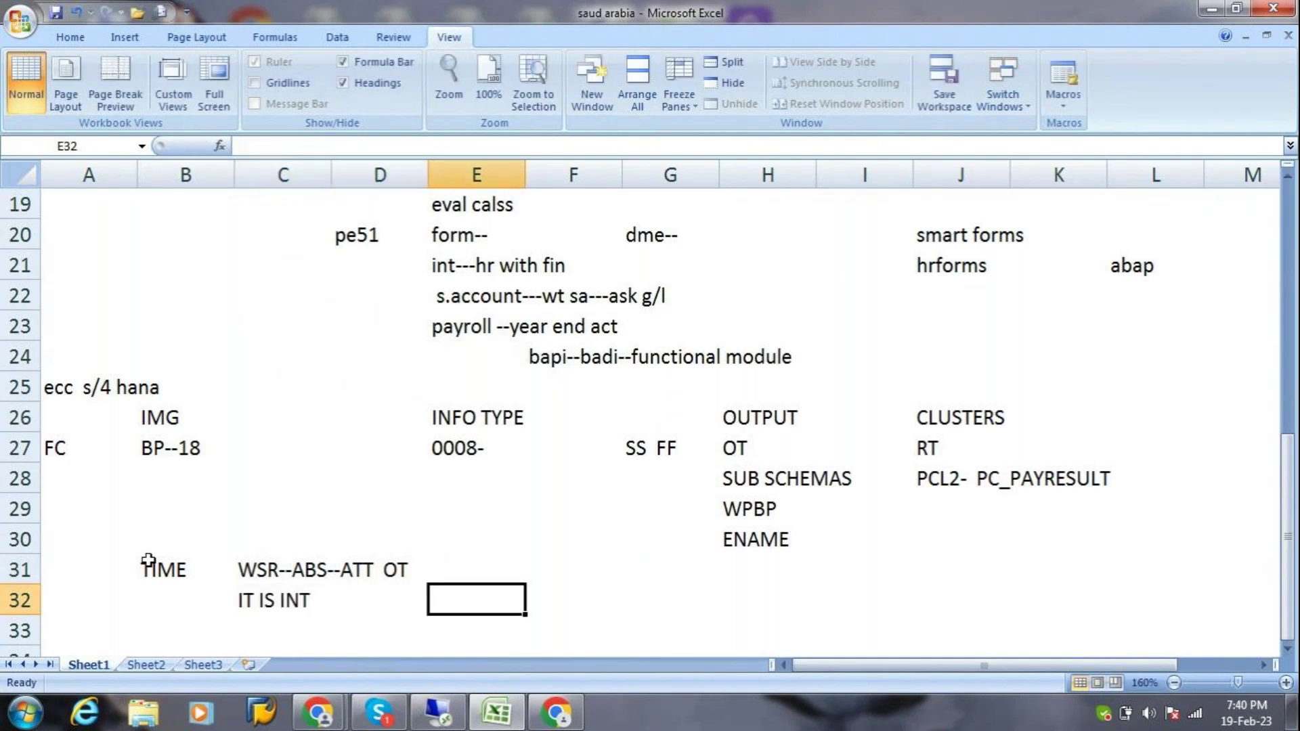
type("PAYROLL")
key("Return")
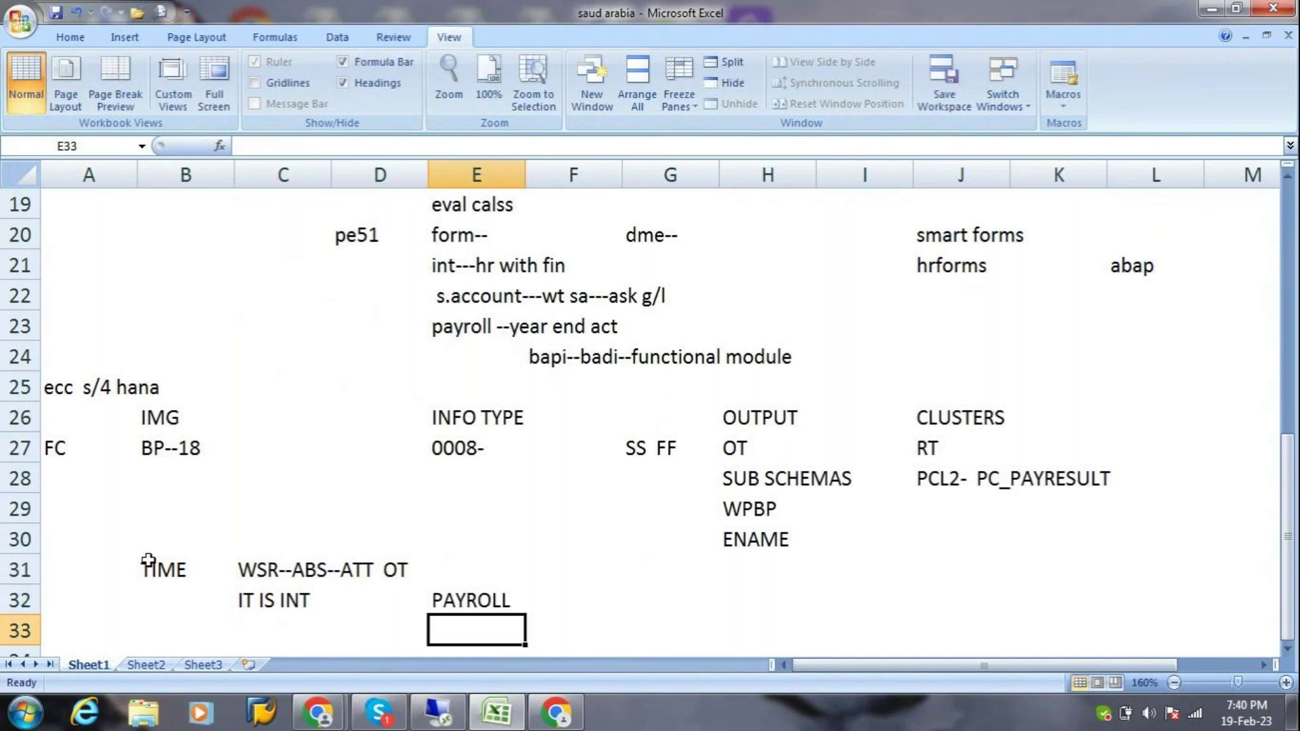
Enter "SUB SCHEMA--" in cell D34 and PCR in cell E35.
key("Down")
key("Down")
key("Down")
key("Down")
key("Down")
key("Down")
key("Down")
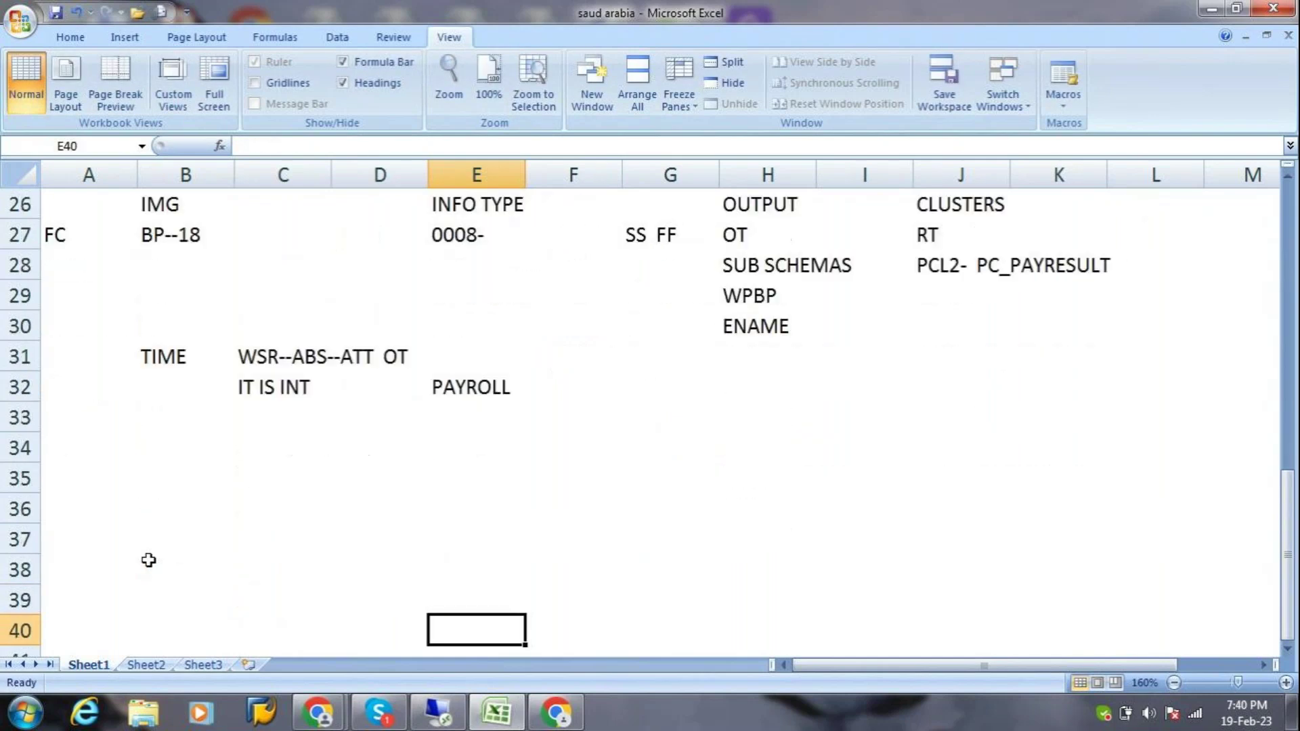
key("Up")
key("Up")
key("Up")
key("Up")
key("Up")
key("Up")
key("Left")
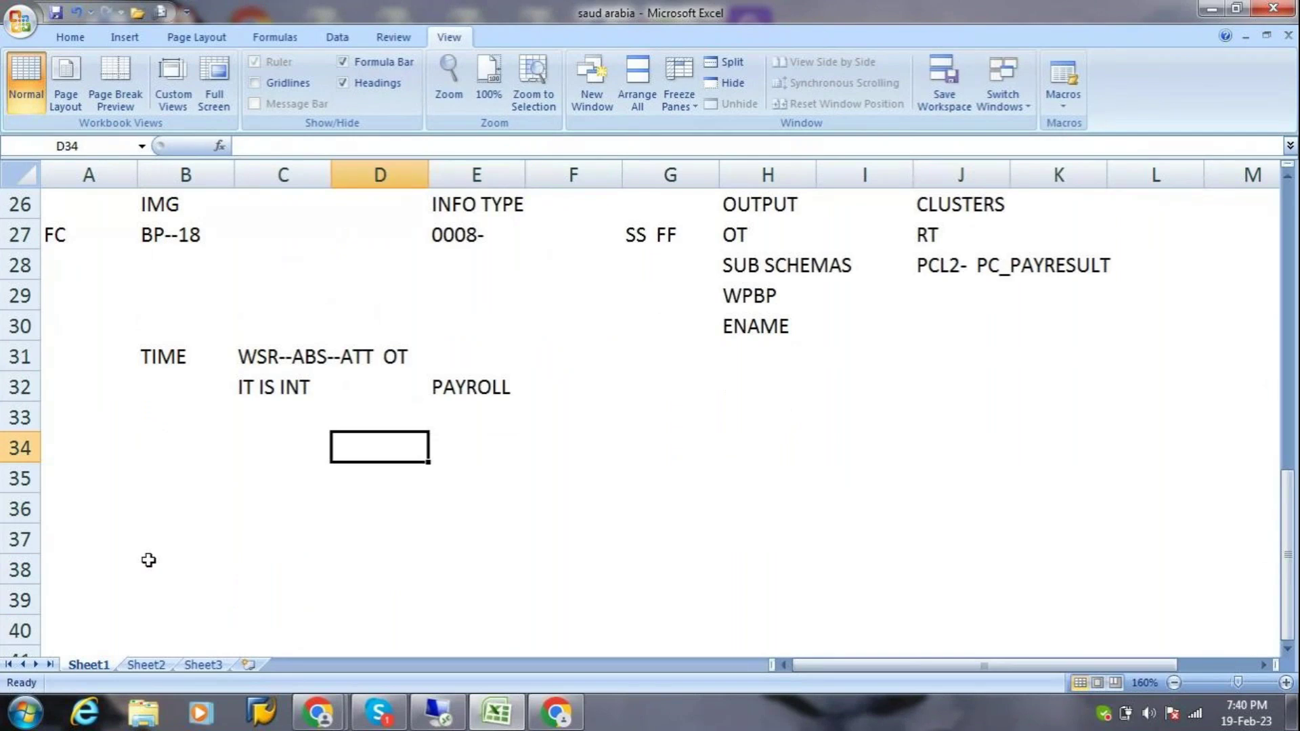
type("SUB S")
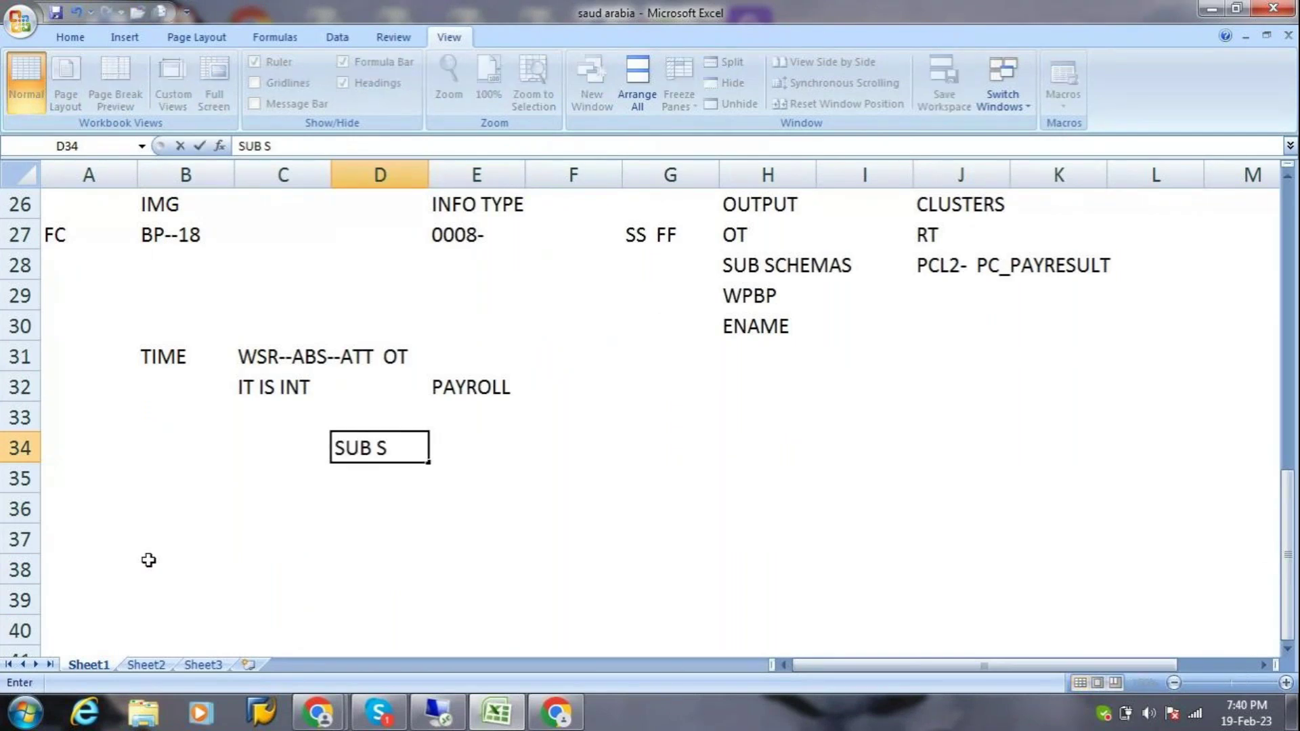
type("CHEMA--")
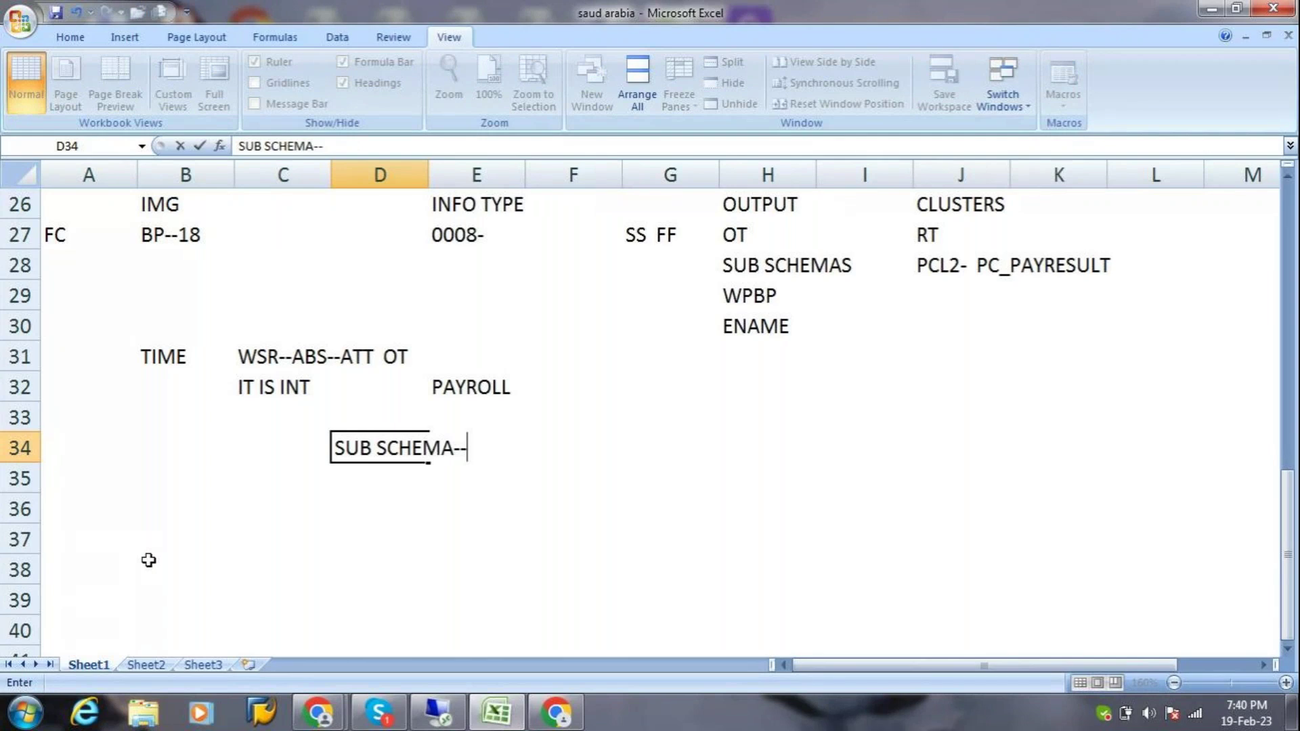
key("Return")
key("Right")
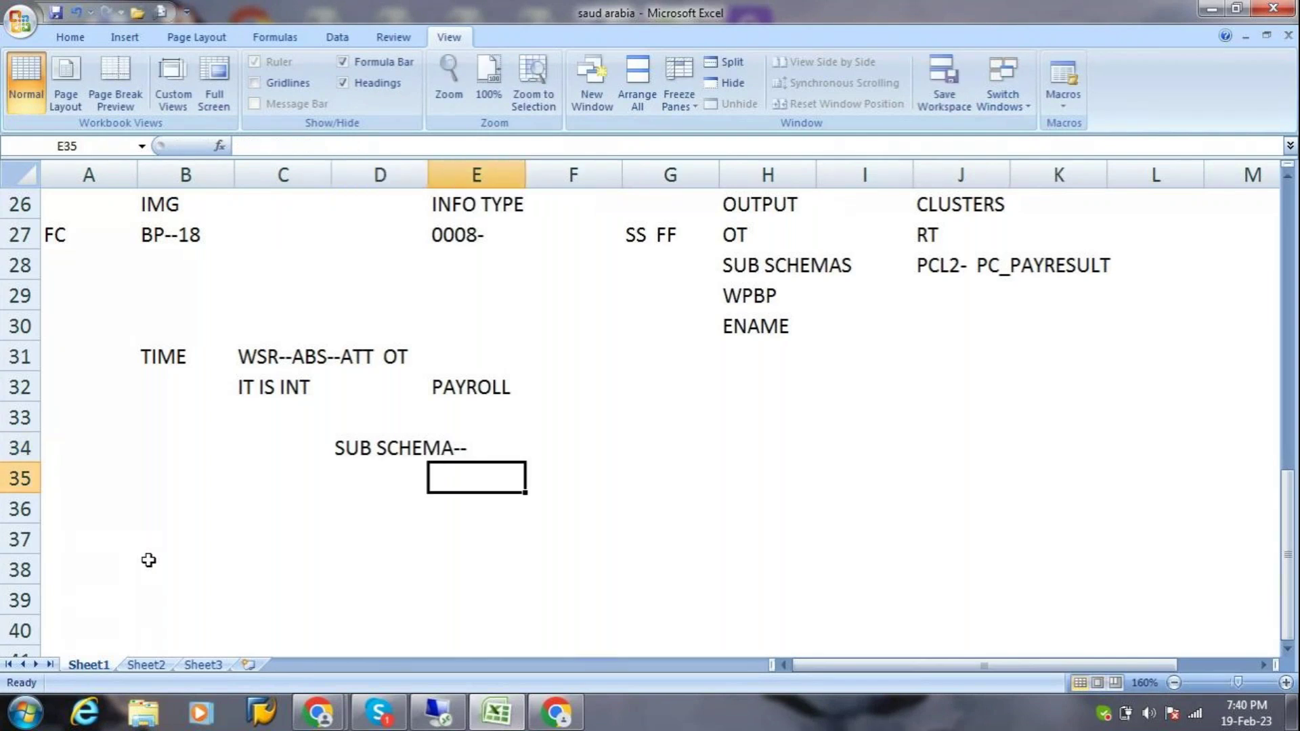
type("PCR")
key("Return")
Enter FUNCTION in cell D36 and list RAB, PAB and ZLIT in cells F36 to F38.
key("Left")
type("FUNCTION")
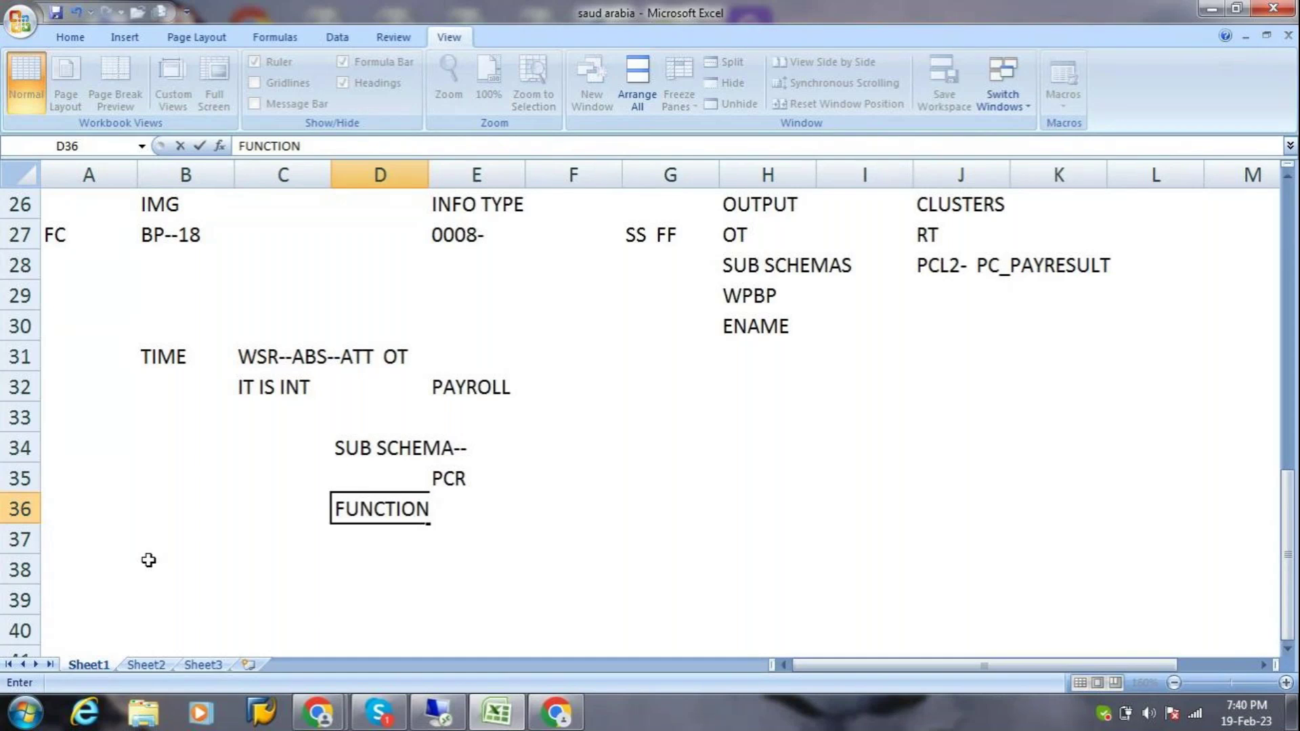
key("Right")
key("Right")
type("RAB")
key("Return")
type("PAB")
key("Return")
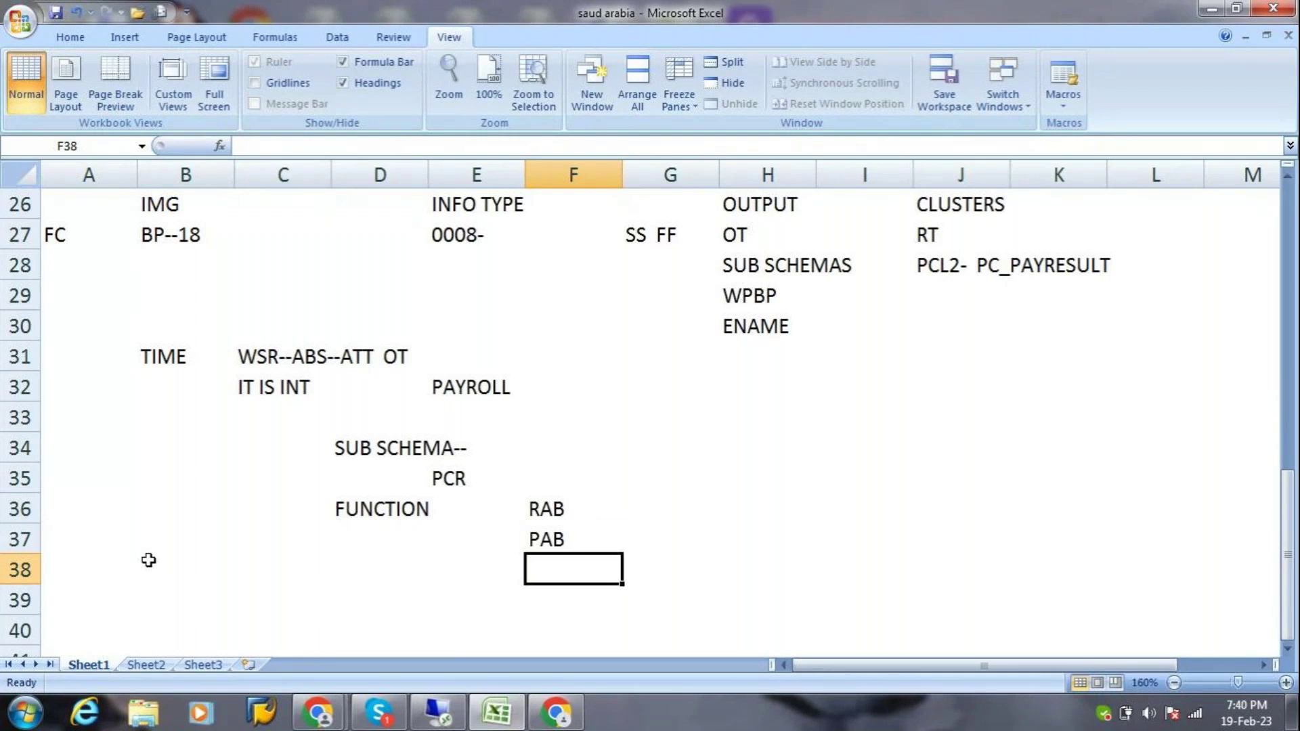
type("ZLIT")
key("Return")
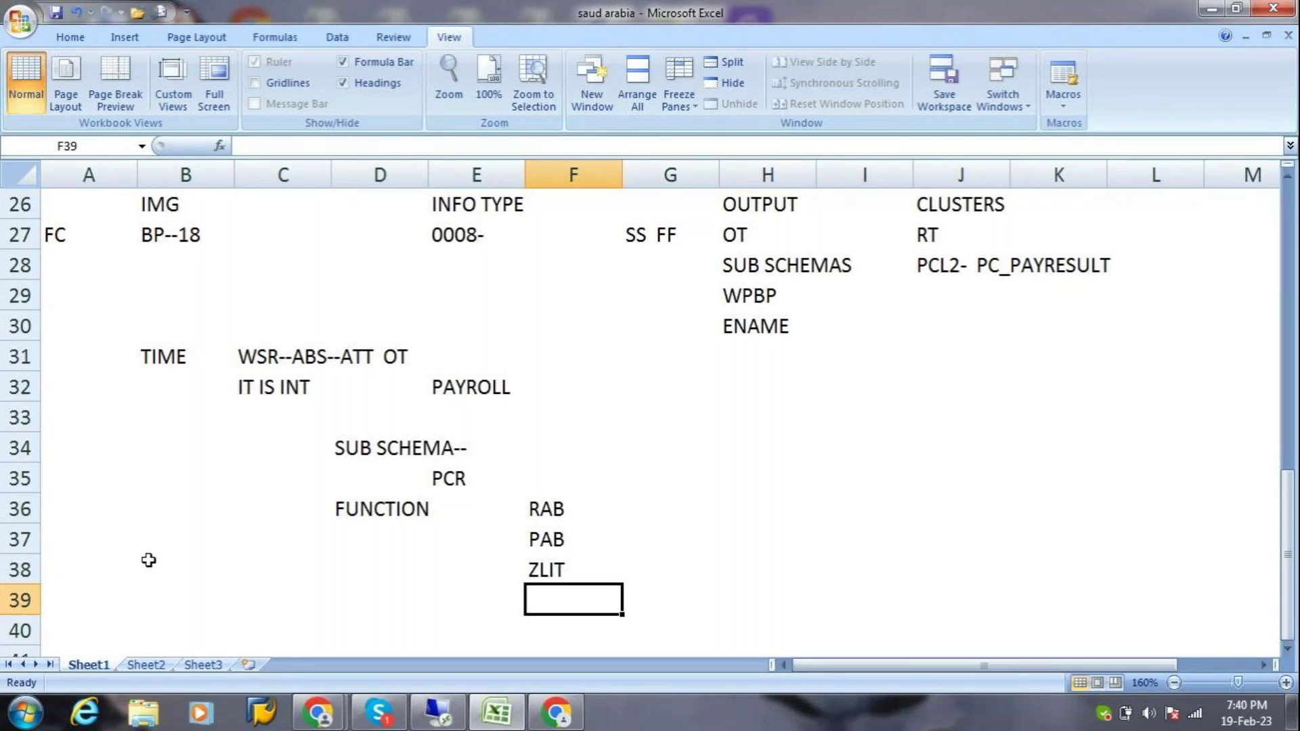
Continue the list under ZLIT with X010, X013 and XMOD in cells F39 to F41.
type("X010")
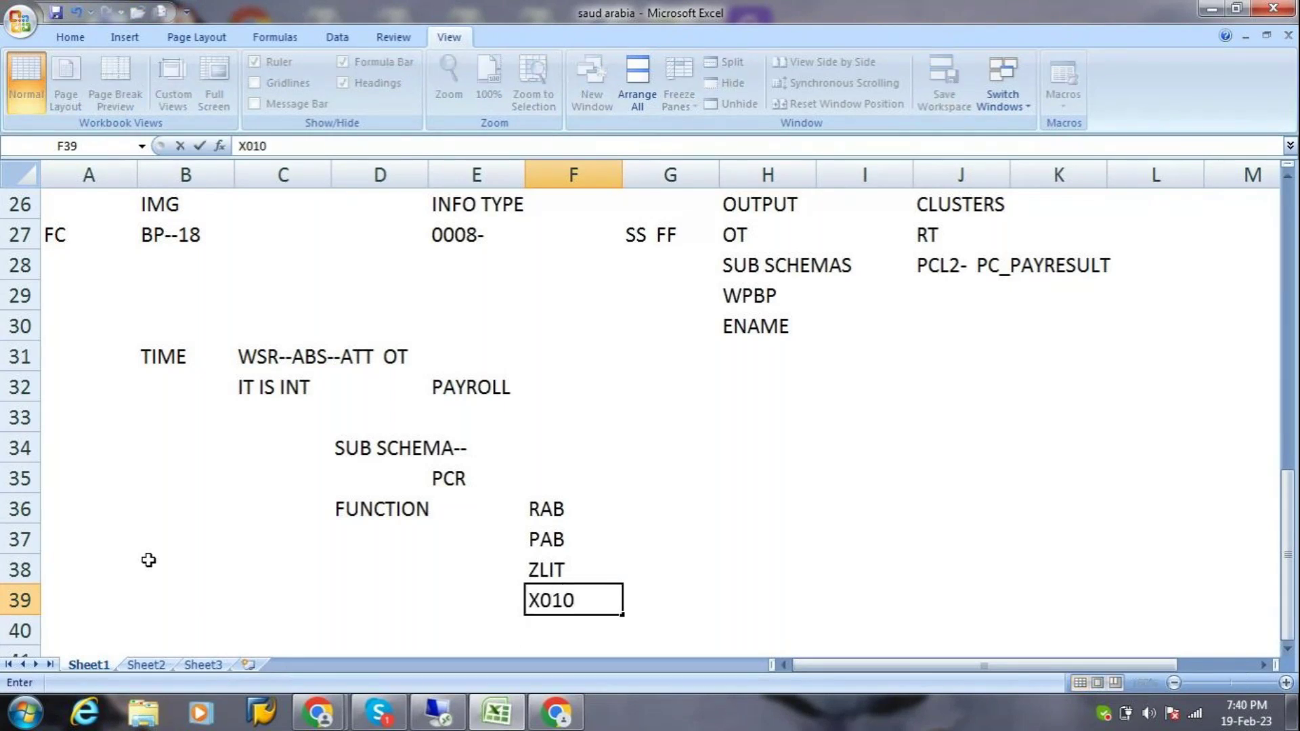
key("Return")
type("X010")
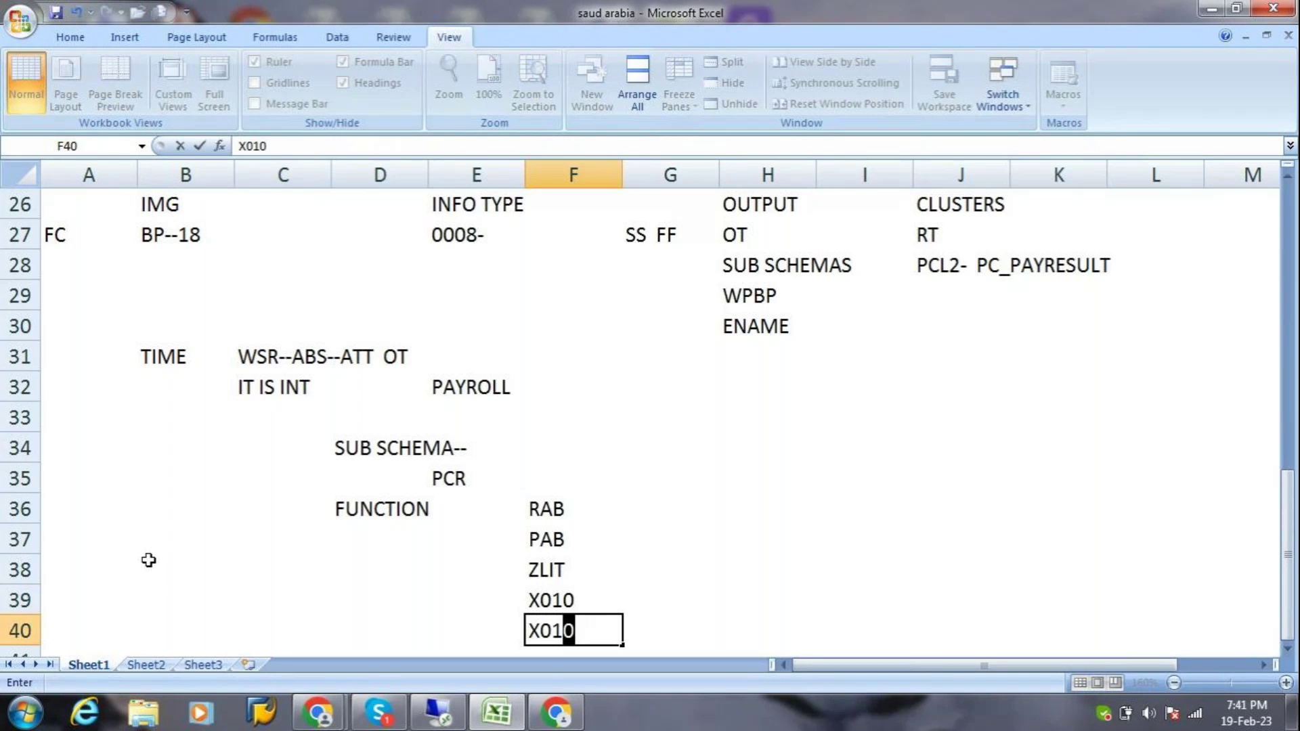
type("3")
key("Return")
type("XMOD")
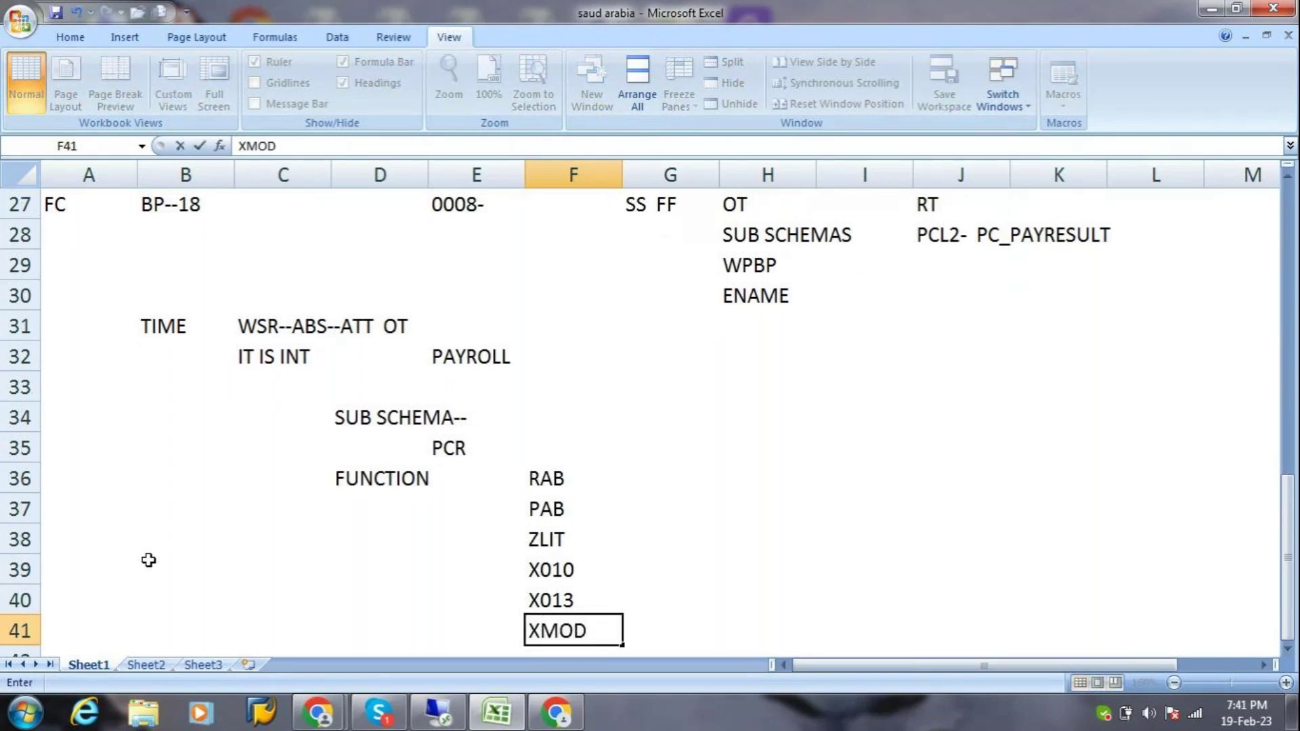
key("Up")
Enter UK in cell G39 and list G010, G013 and GMOD in cells H39 to H41.
key("Up")
key("Right")
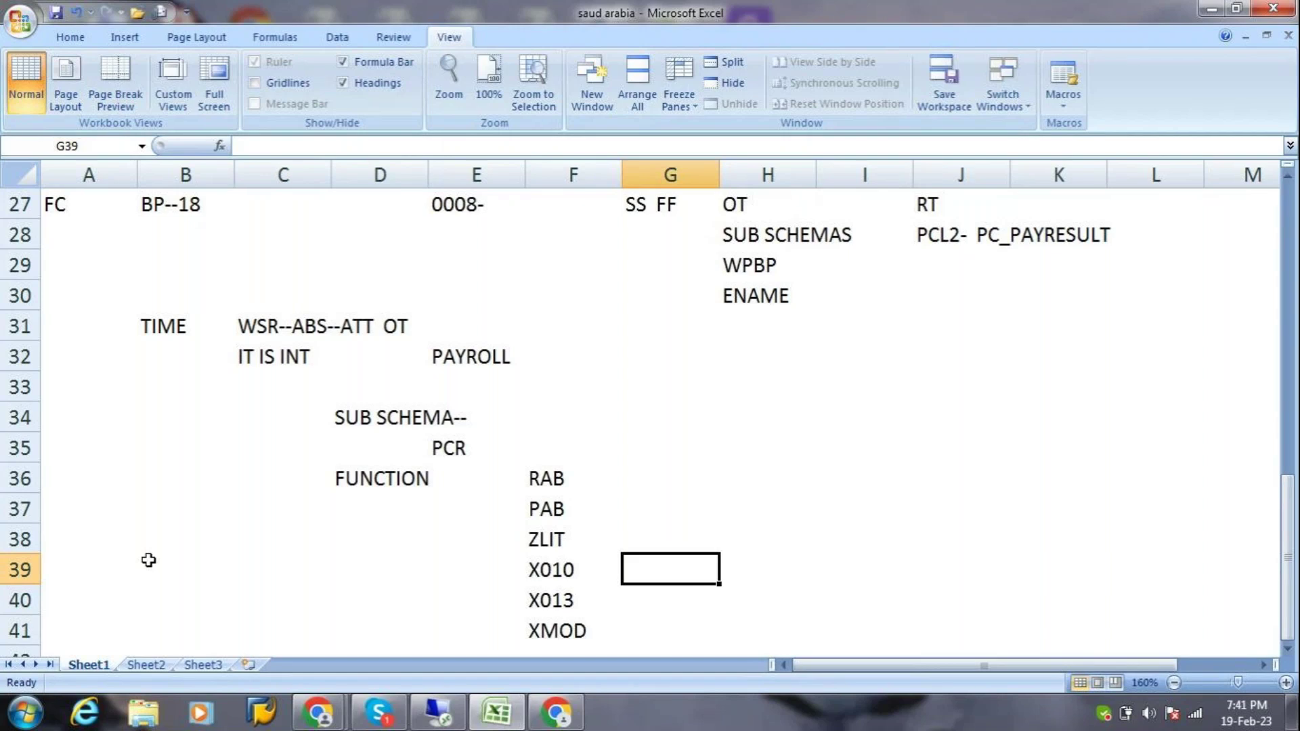
type("UK")
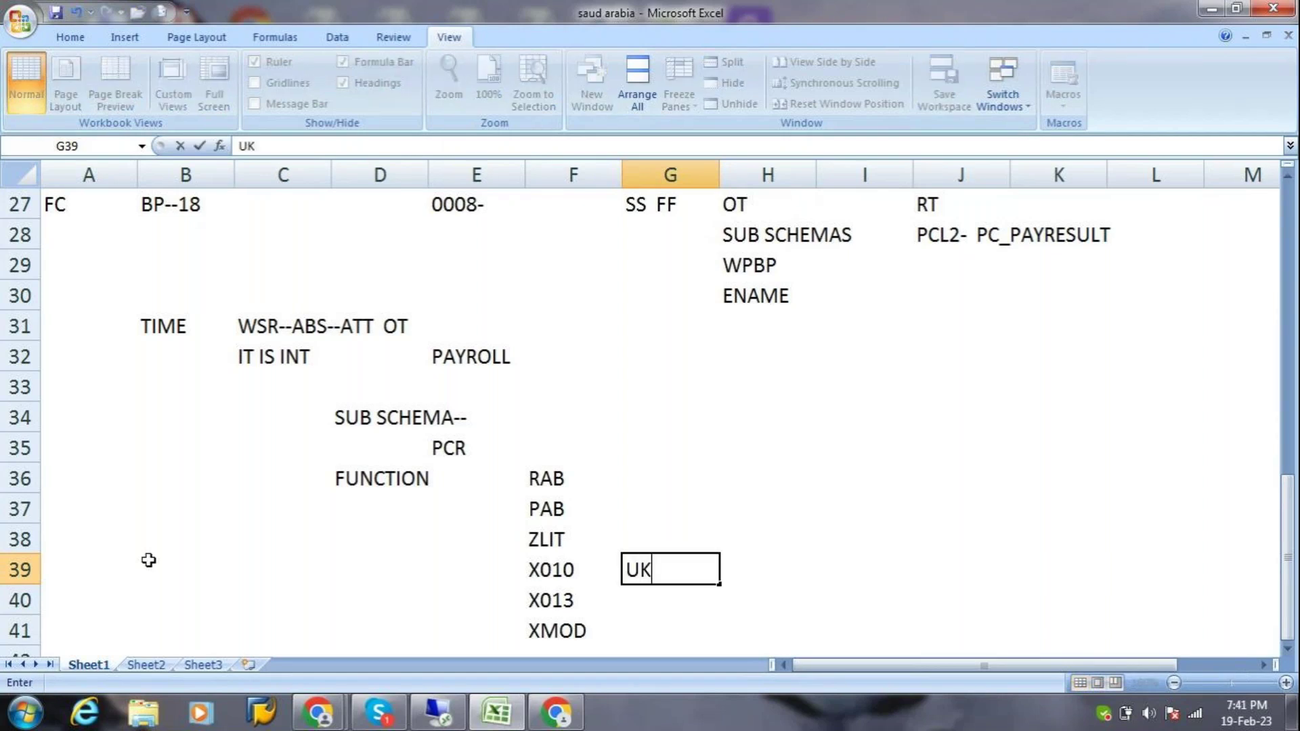
key("Right")
type("G010")
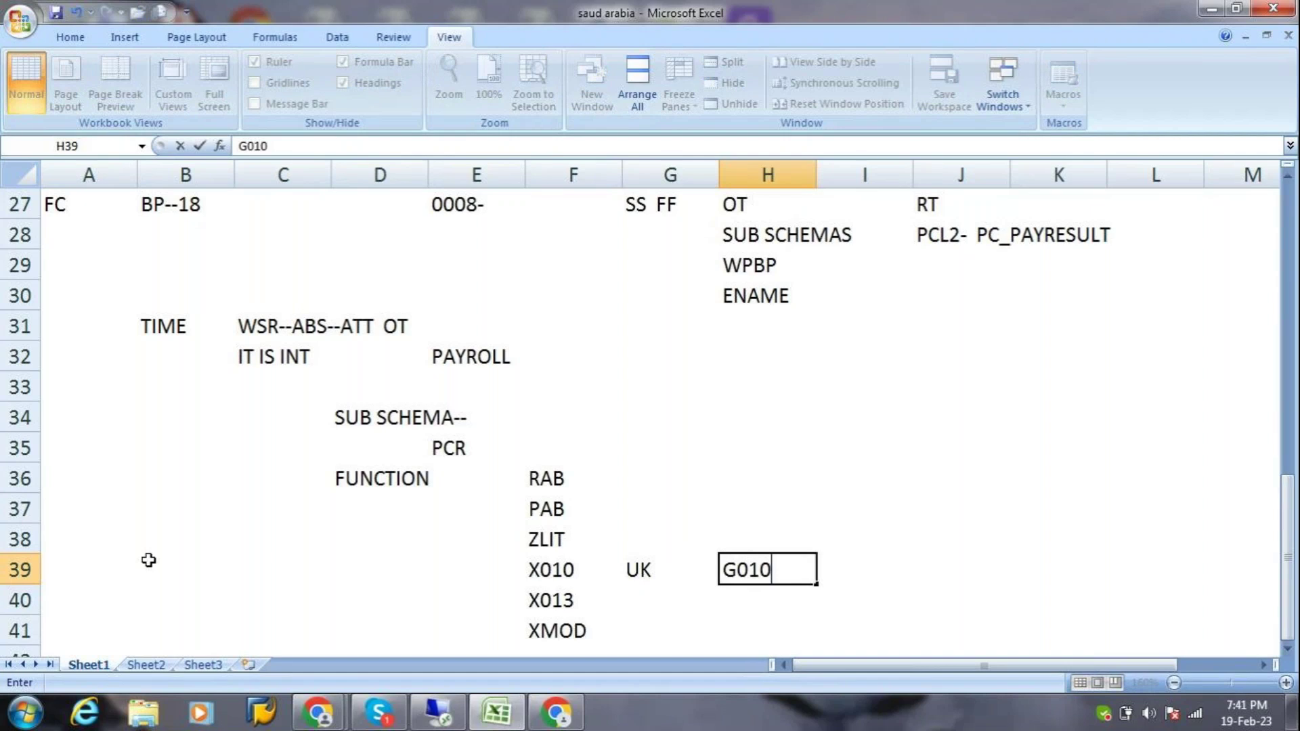
key("Return")
type("G013")
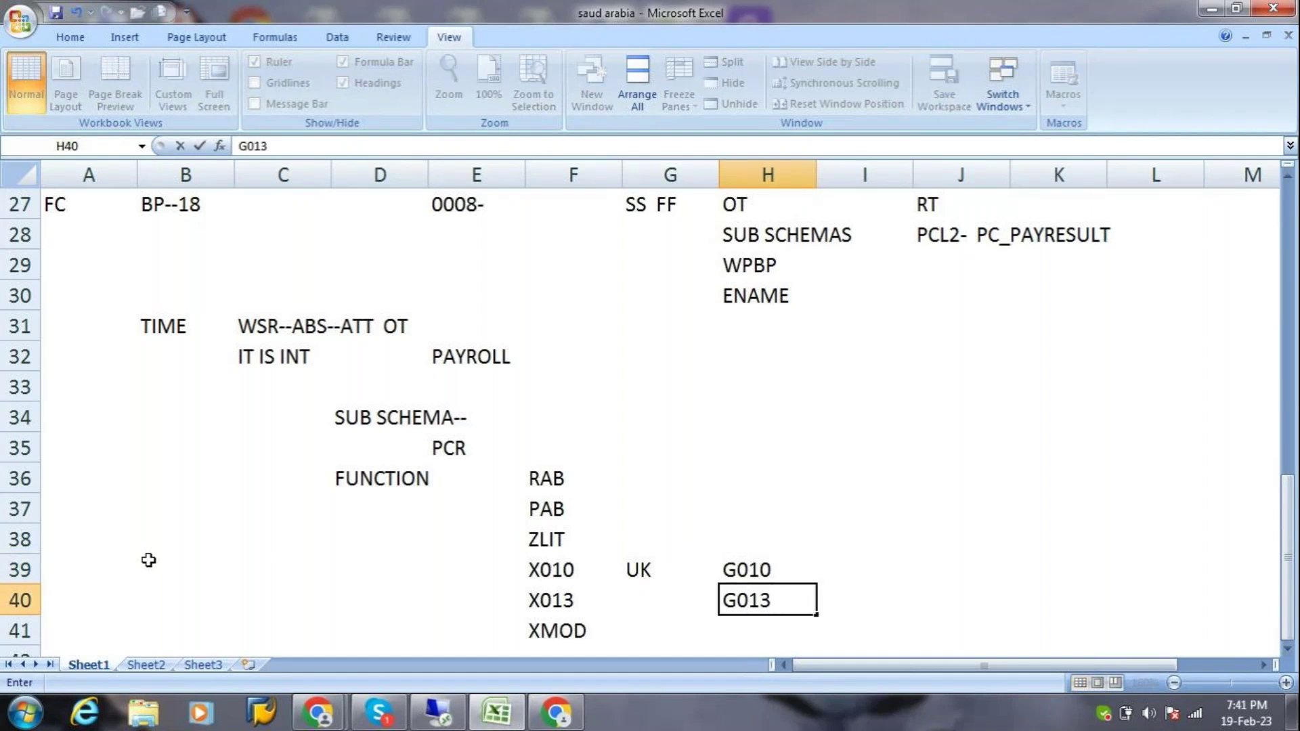
key("Return")
type("GMOD")
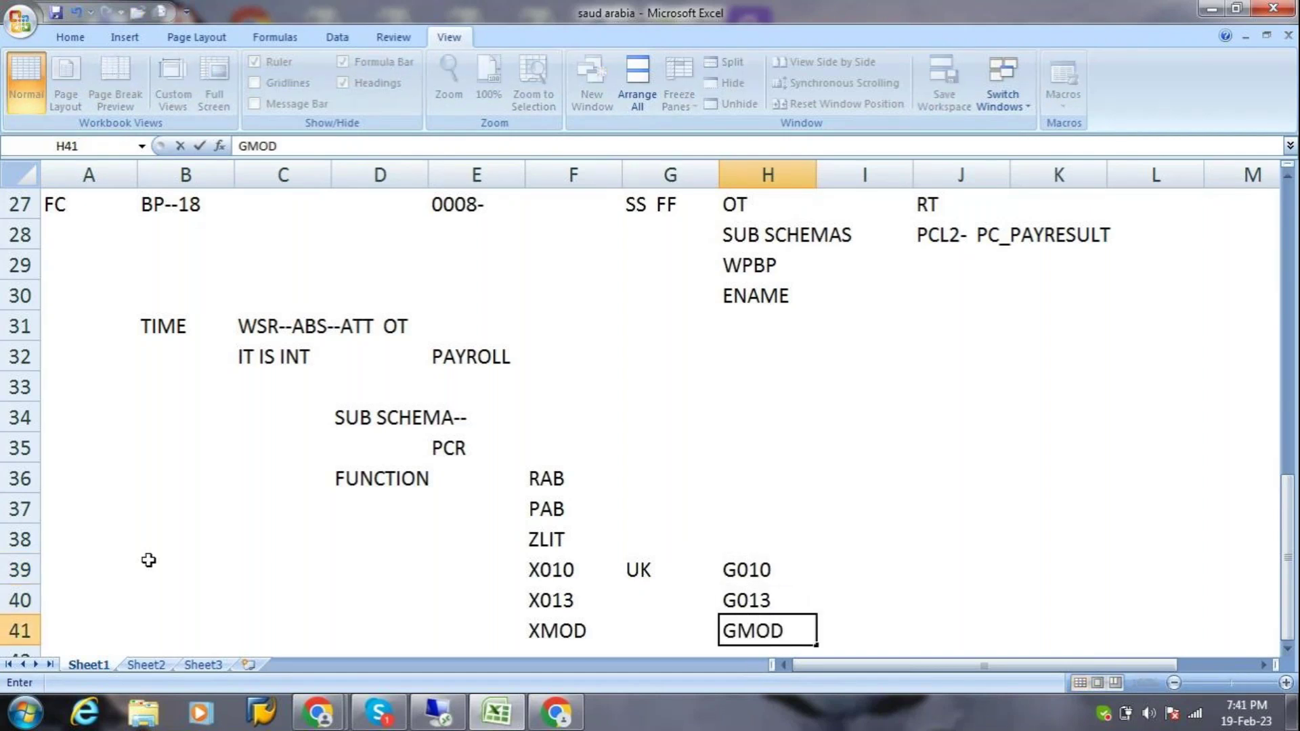
key("Up")
Enter US in cell I39 and list U010, U013 and UMOD in cells J39 to J41.
key("Up")
key("Right")
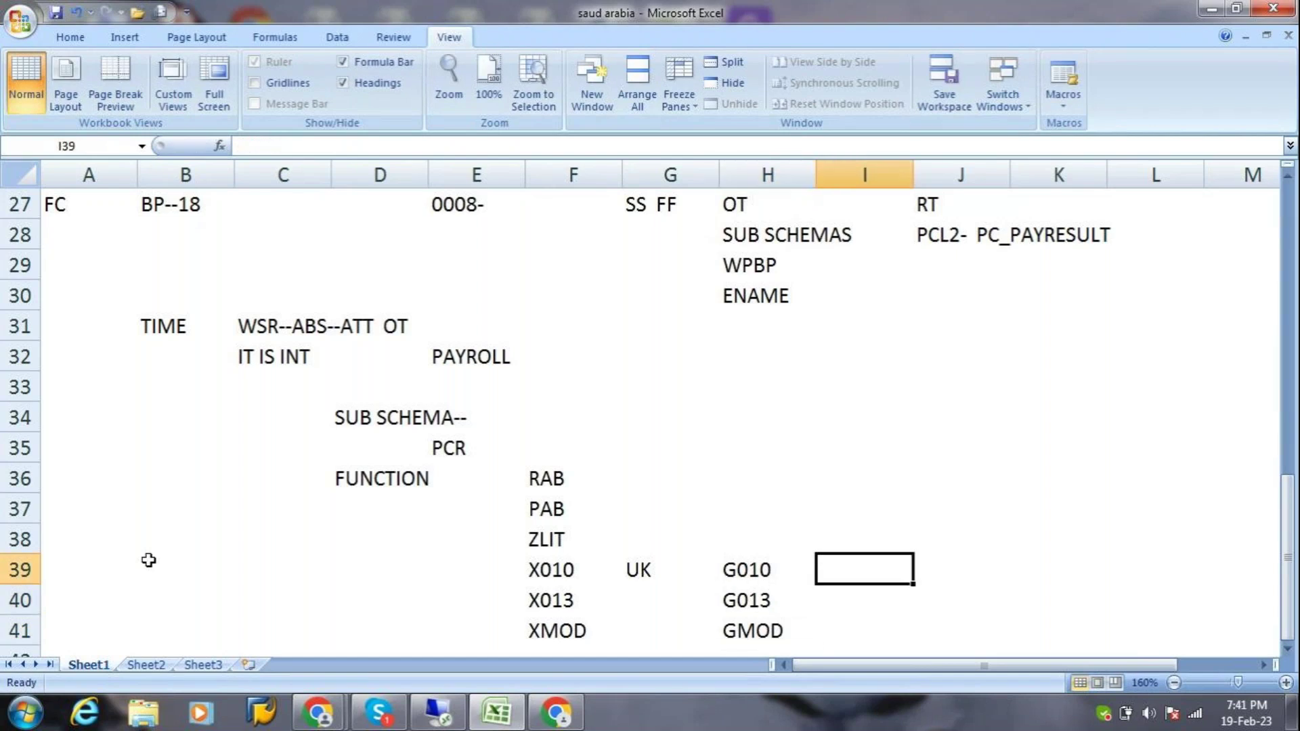
type("US")
key("Right")
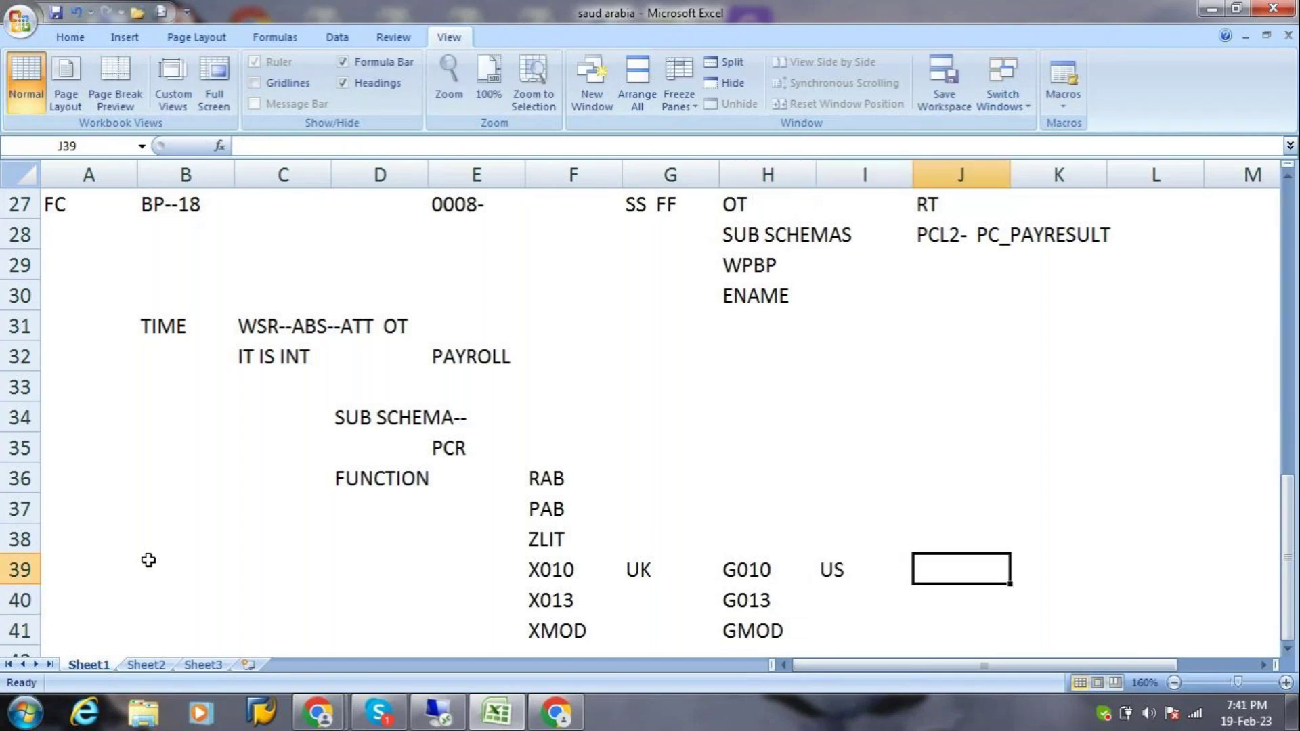
type("U010")
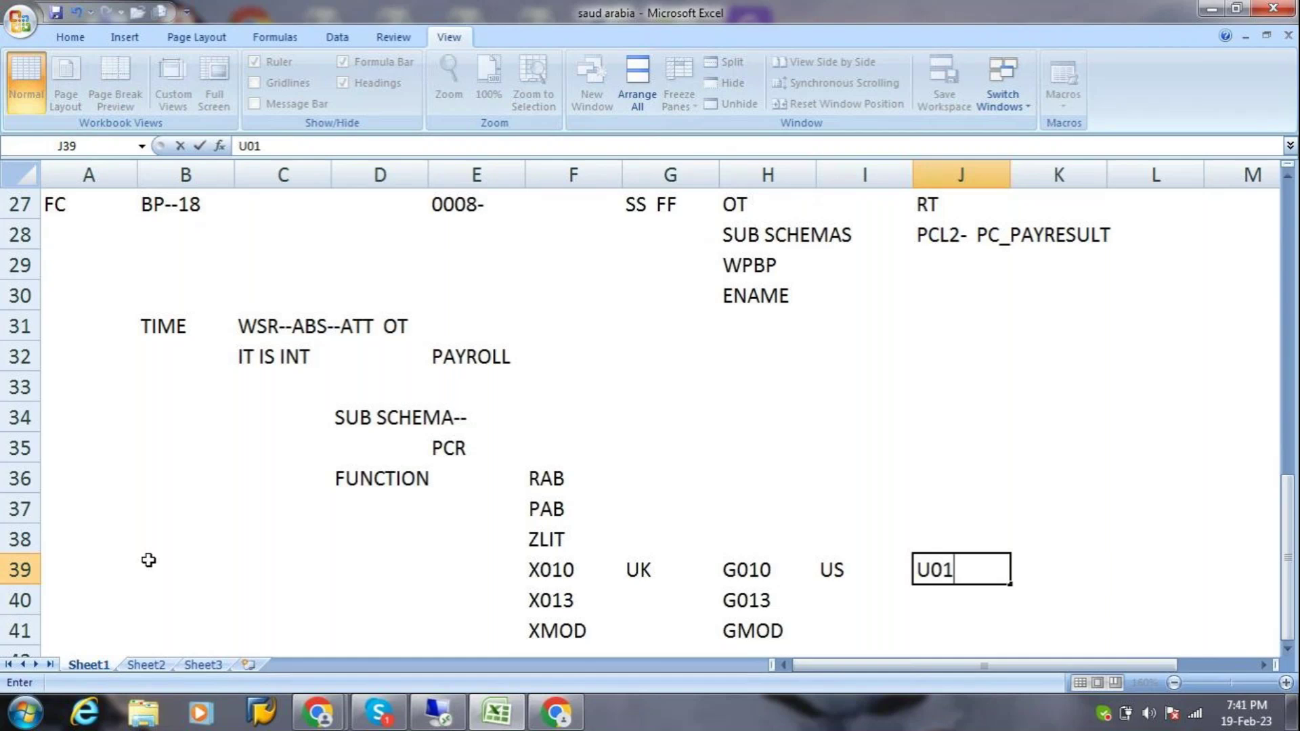
key("Return")
type("U013")
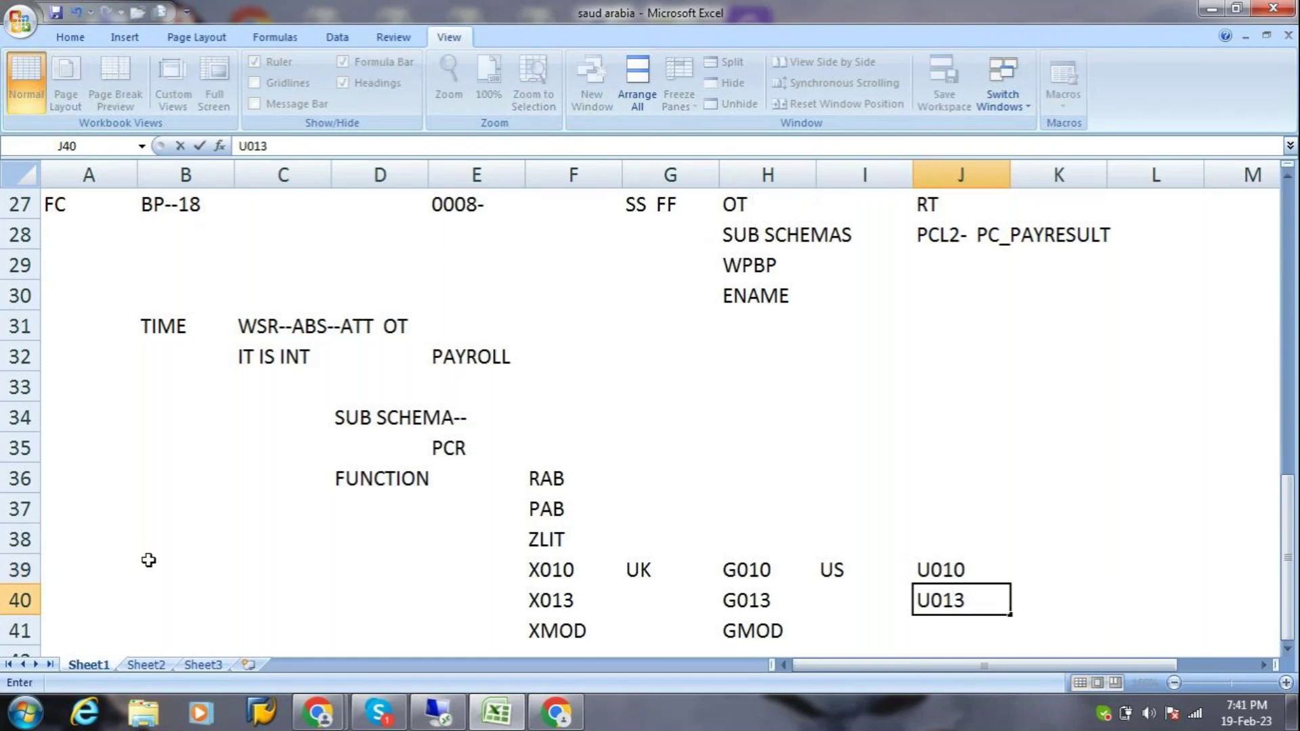
key("Return")
type("UMOD")
key("Up")
key("Up")
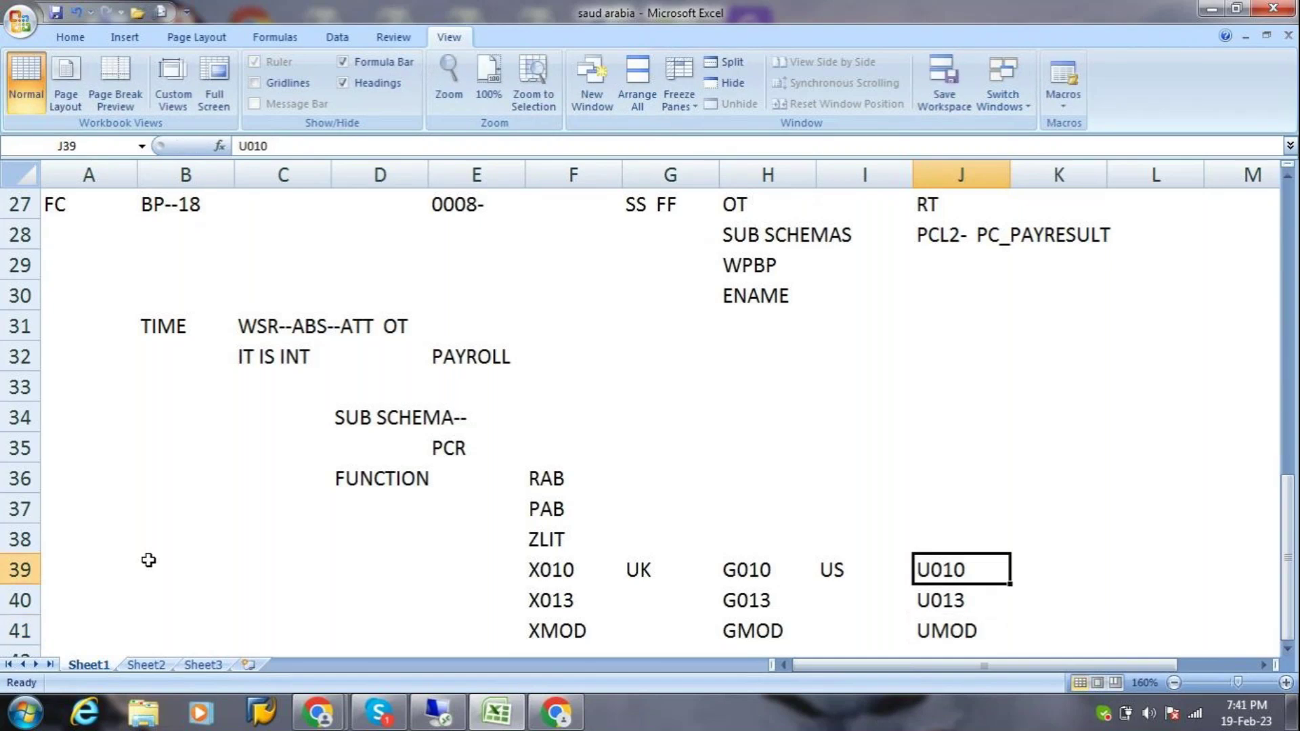
Enter AUS in cell K39 and Q010 beside it in cell L39.
key("Right")
type("AUS")
key("Tab")
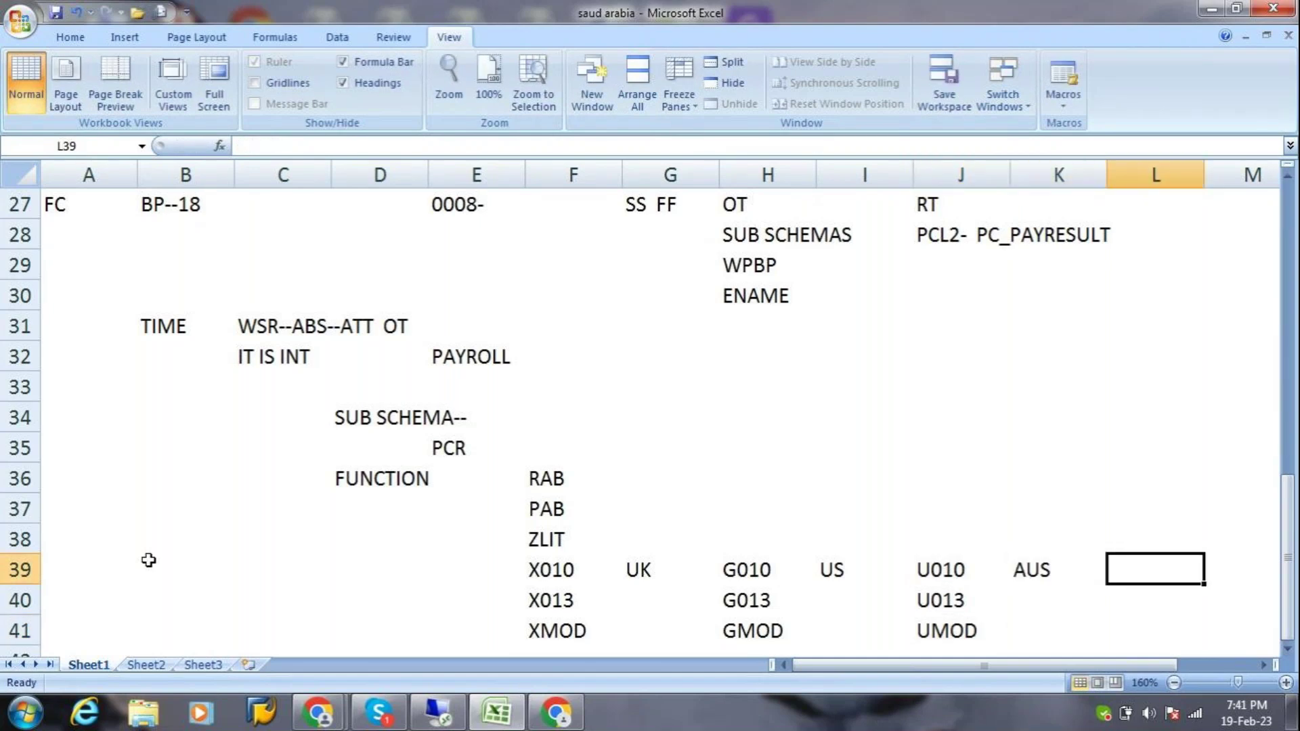
type("Q010")
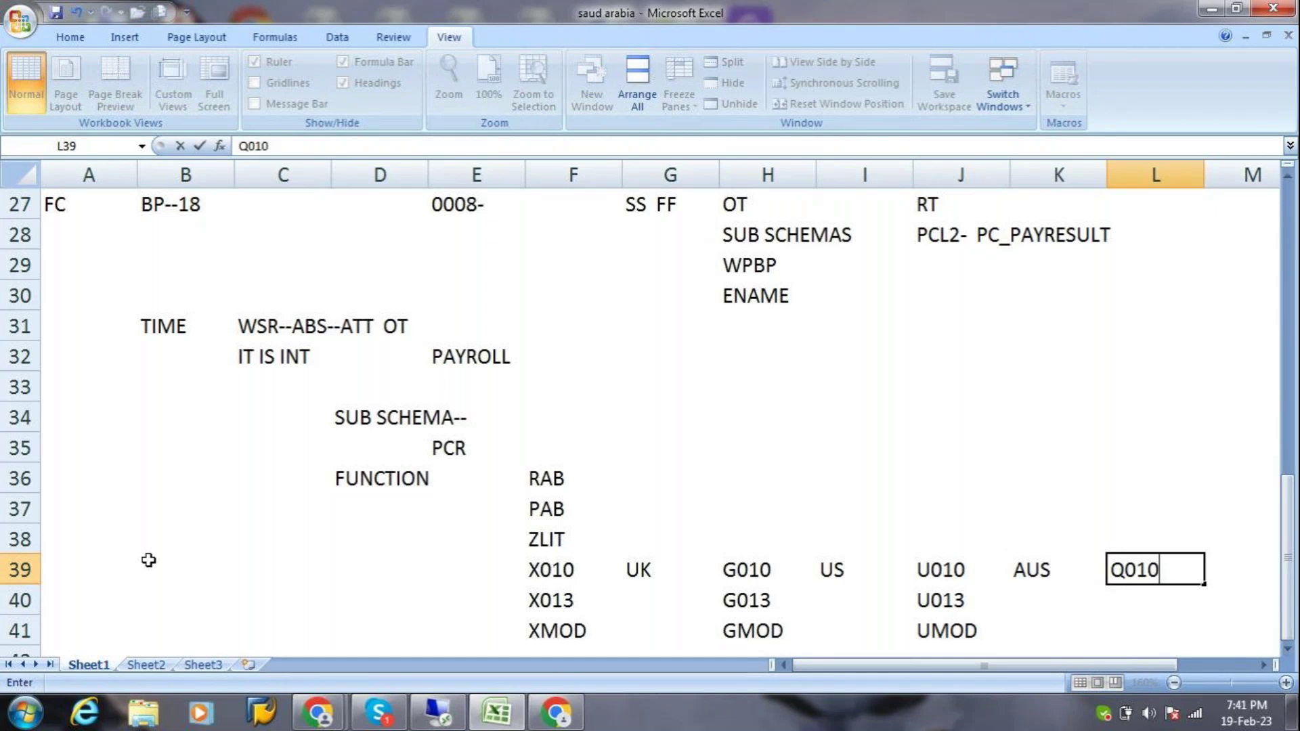
key("Return")
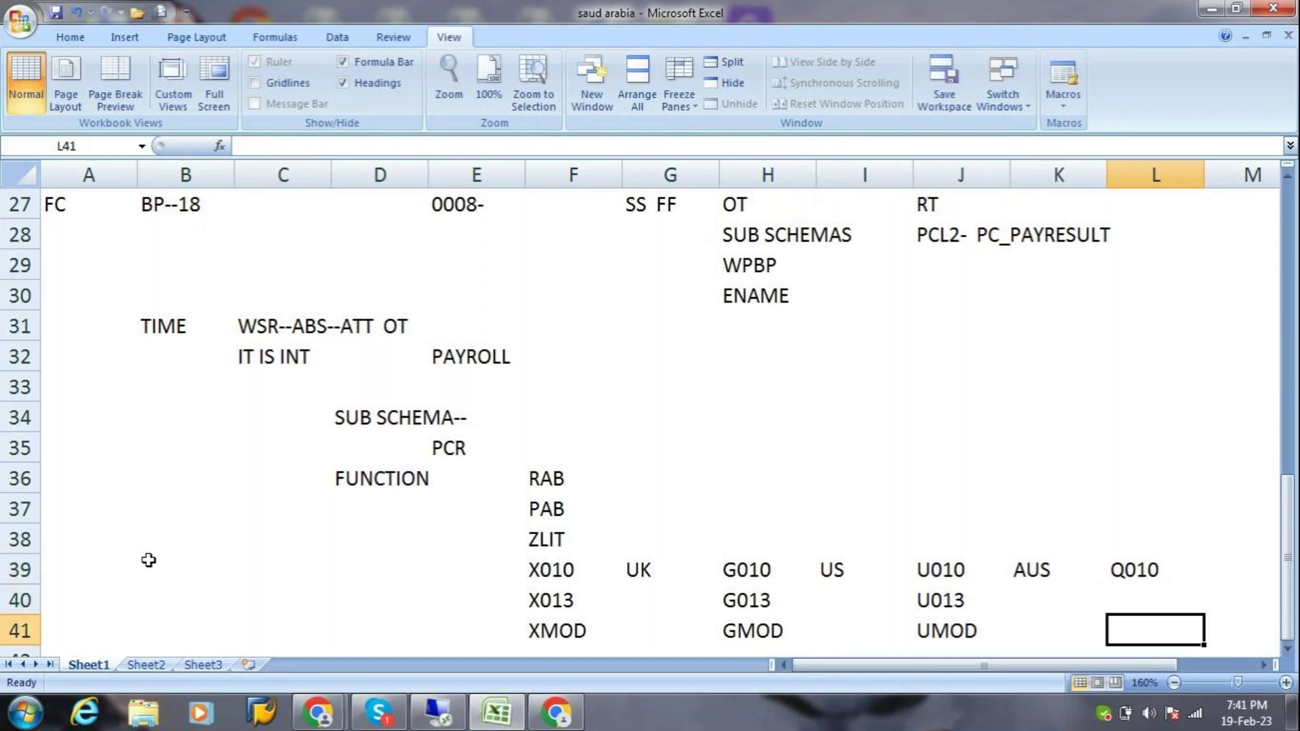
Select empty cell C43 below the country rule lists.
key("Down")
key("Down")
key("Down")
key("Left")
key("Left")
key("Left")
key("Left")
key("Left")
key("Left")
key("Left")
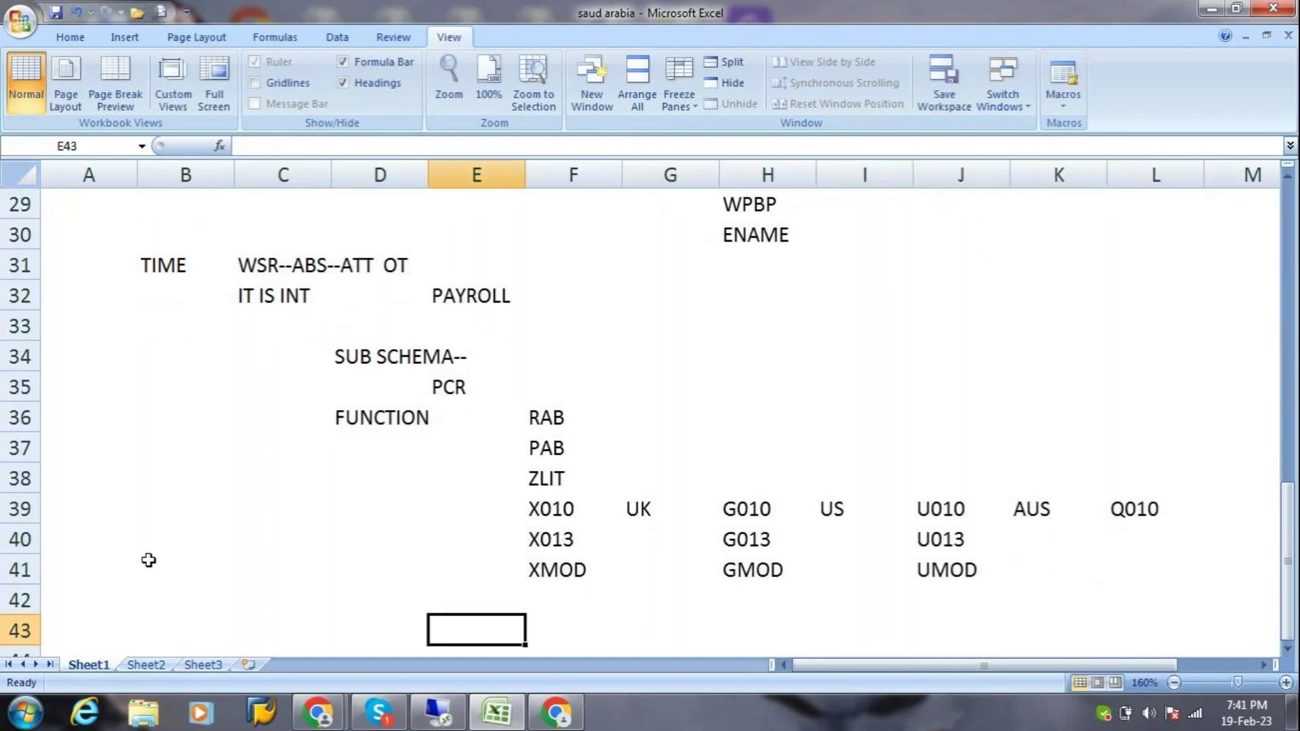
key("Left")
key("Left")
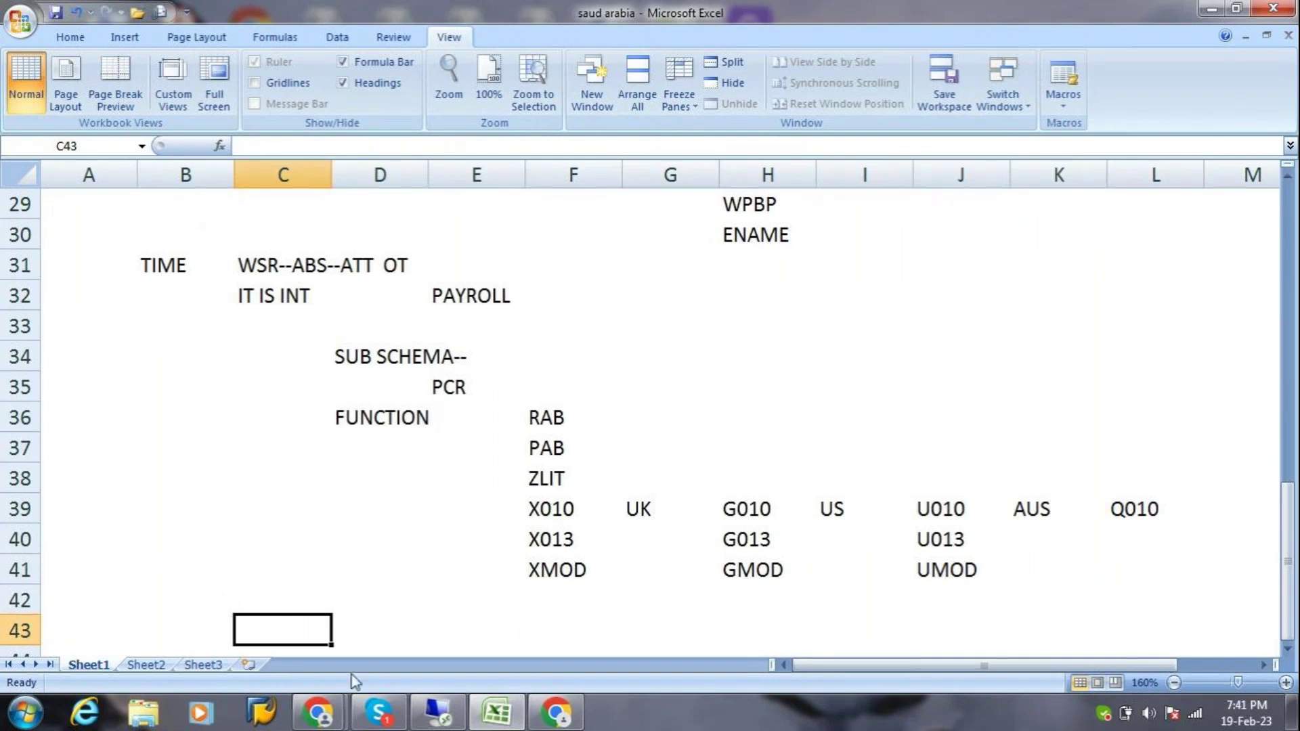
Switch to the SAP remote desktop session and return from schema SAU4 to main schema SAX0.
left_click(425, 717)
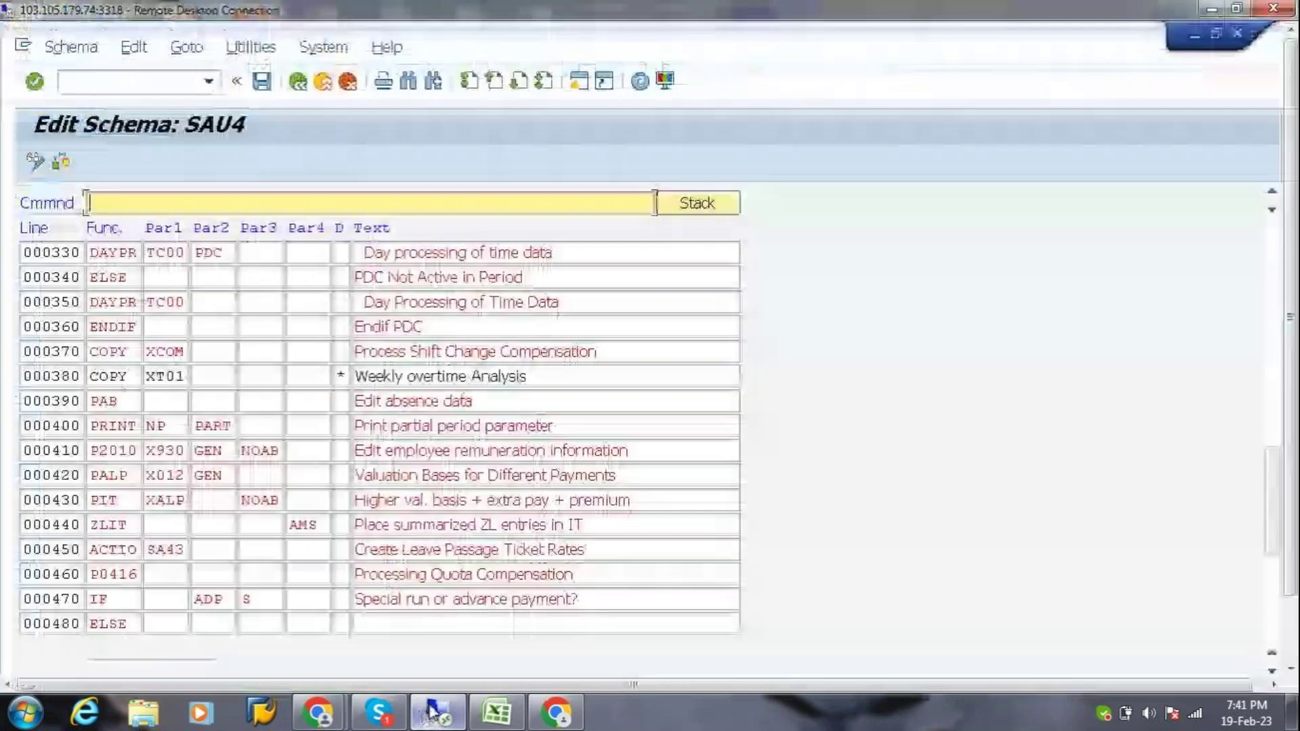
left_click(299, 83)
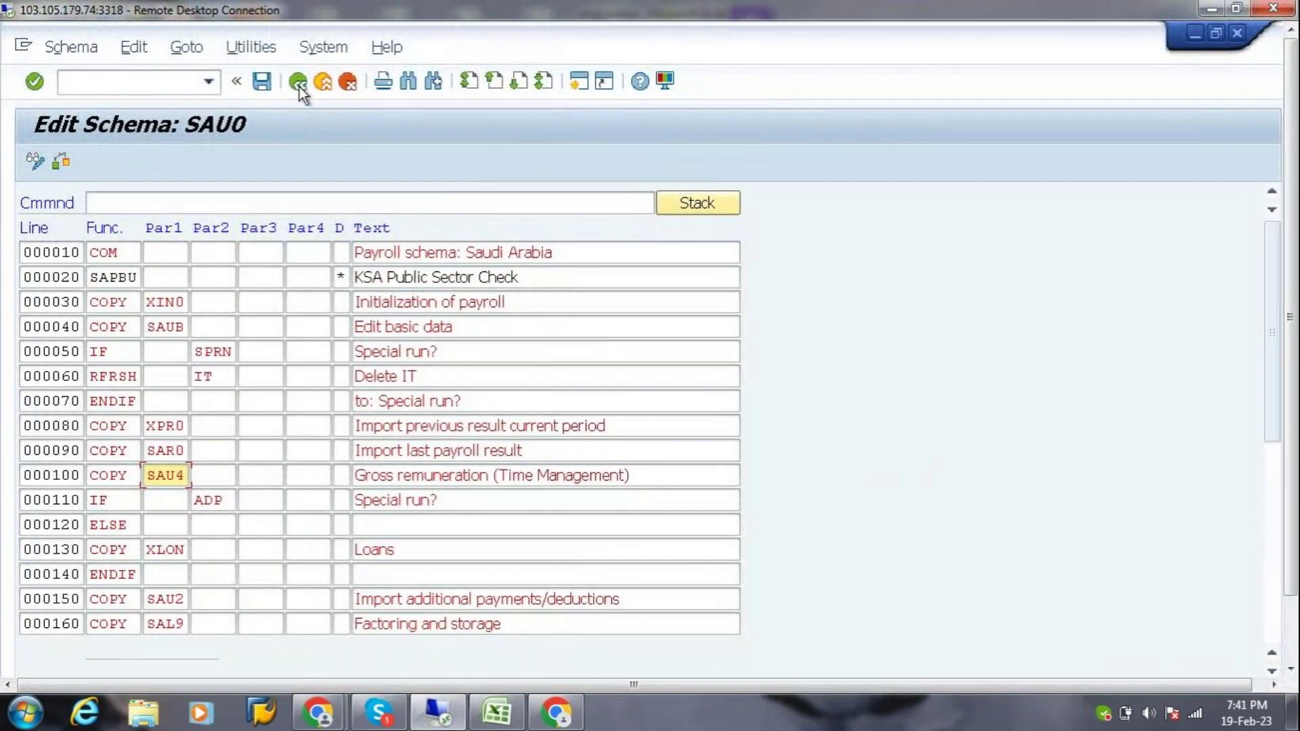
left_click(299, 83)
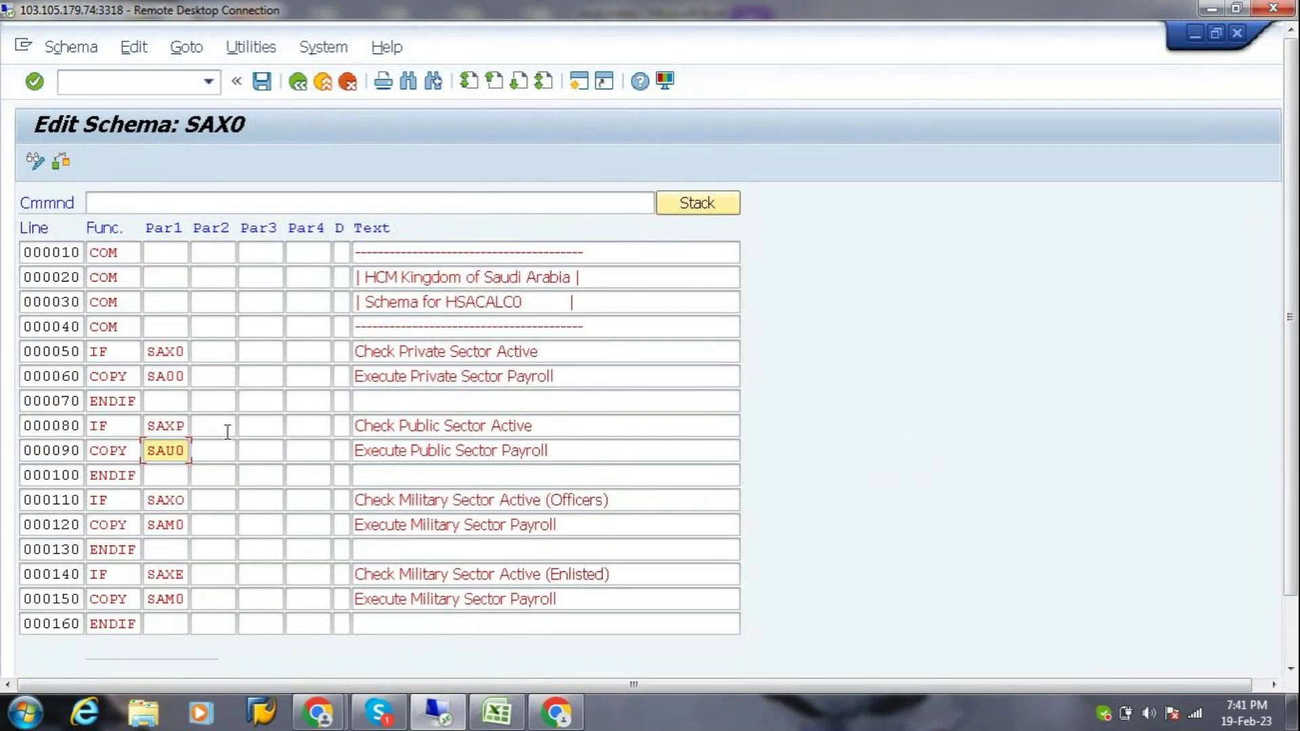
Open sub schema SAU0 and its basic data sub schema SAUB, and examine the ENAME and WPBP functions.
double_click(171, 452)
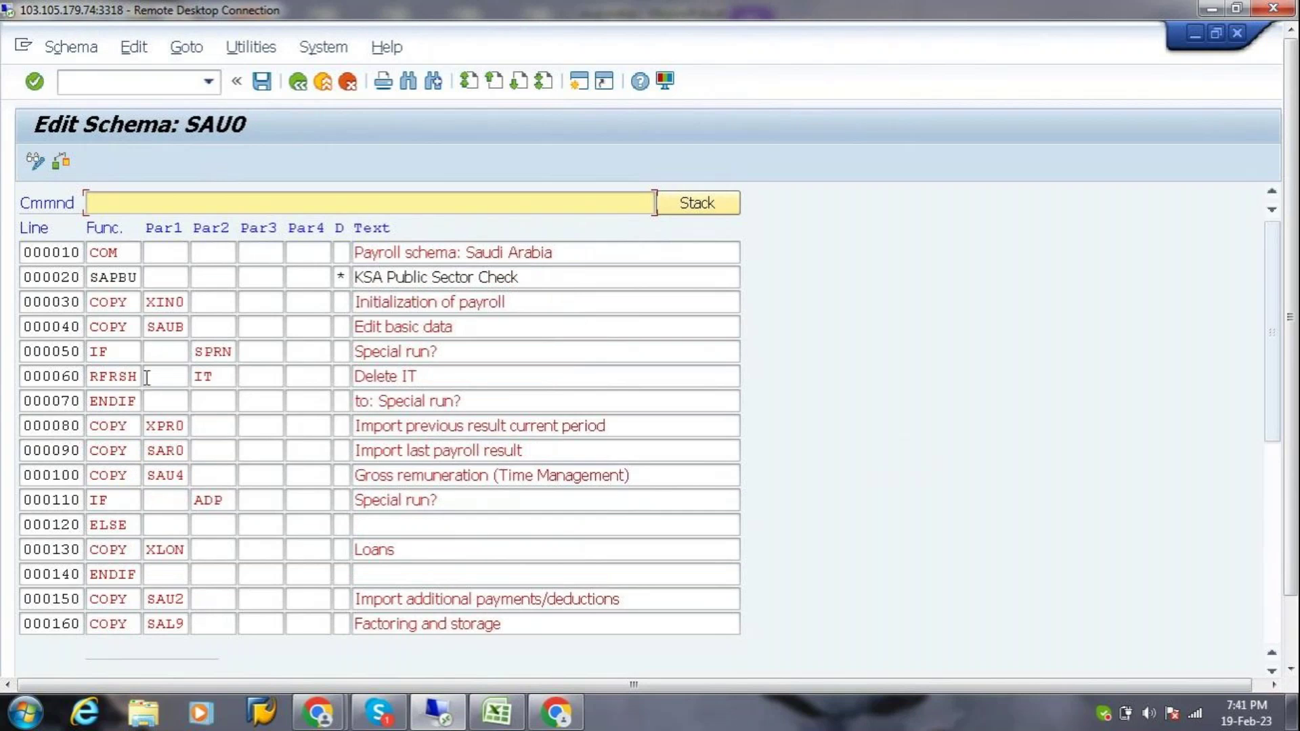
double_click(173, 327)
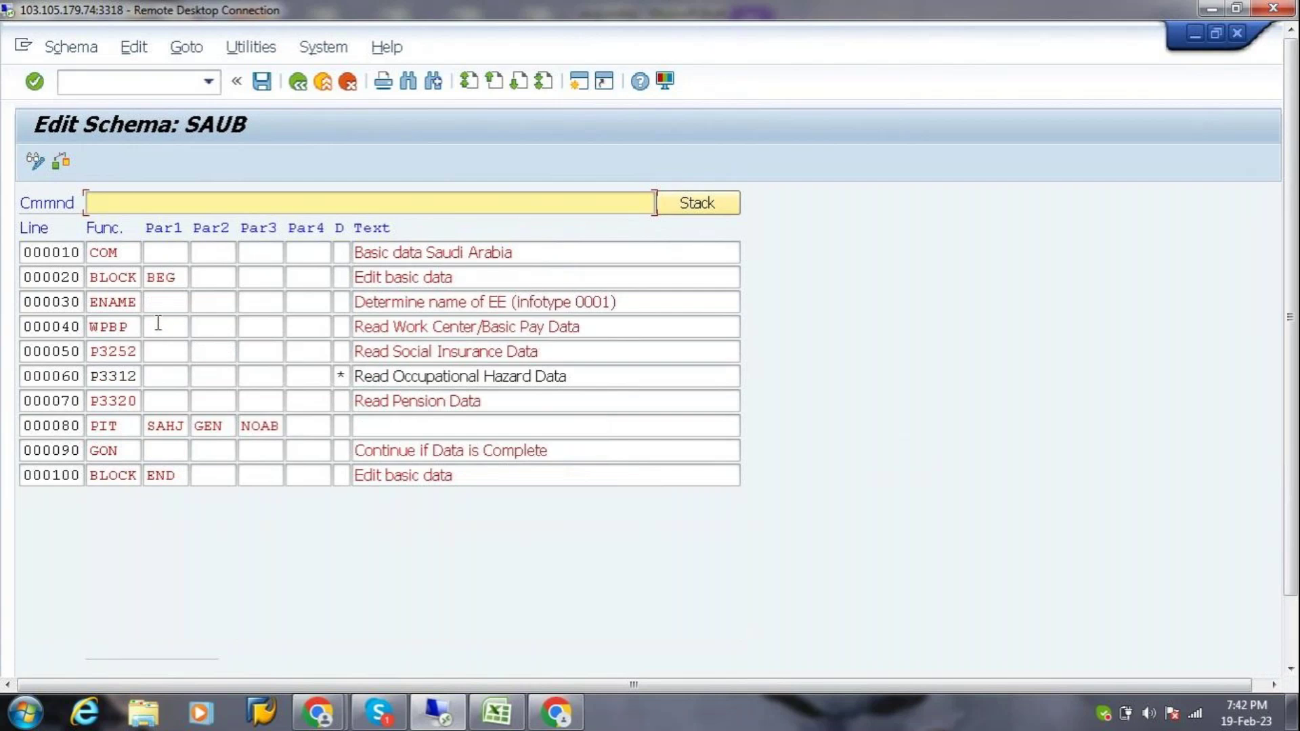
left_click(131, 302)
left_click(133, 325)
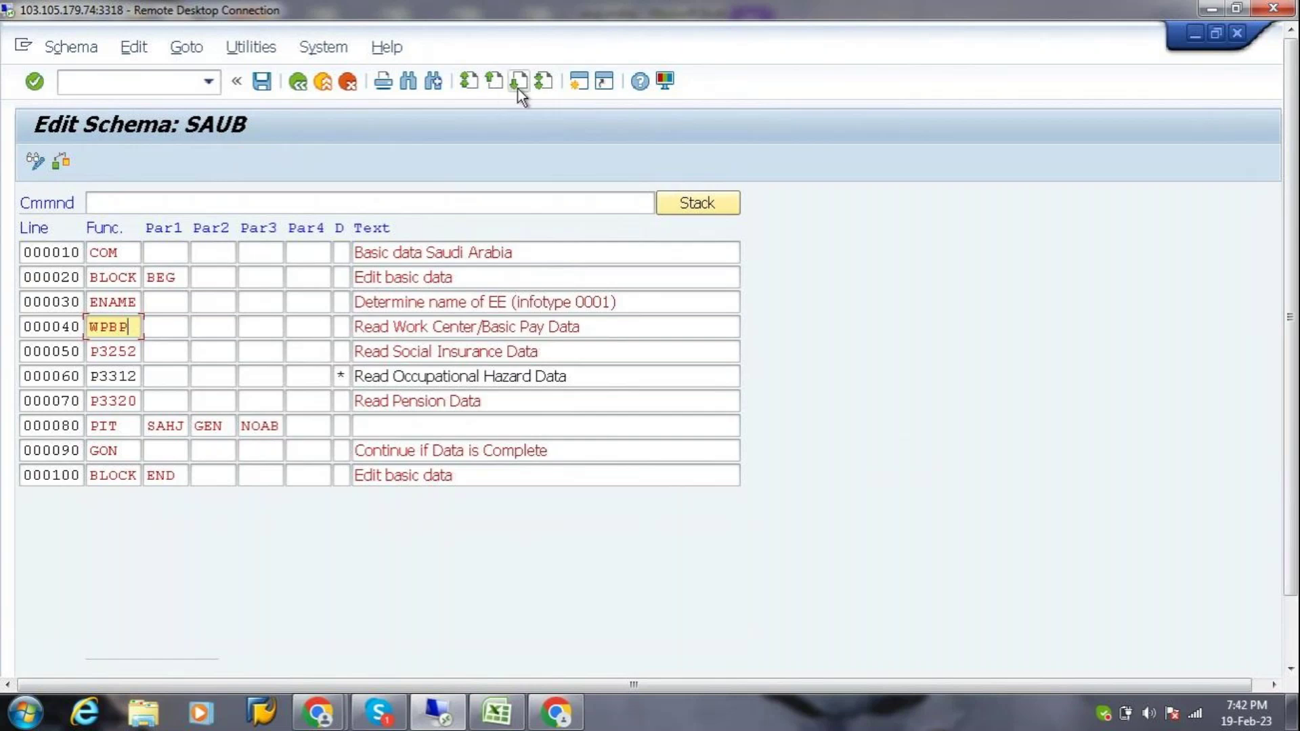
Start transaction PE01 in a new SAP session.
left_click(581, 81)
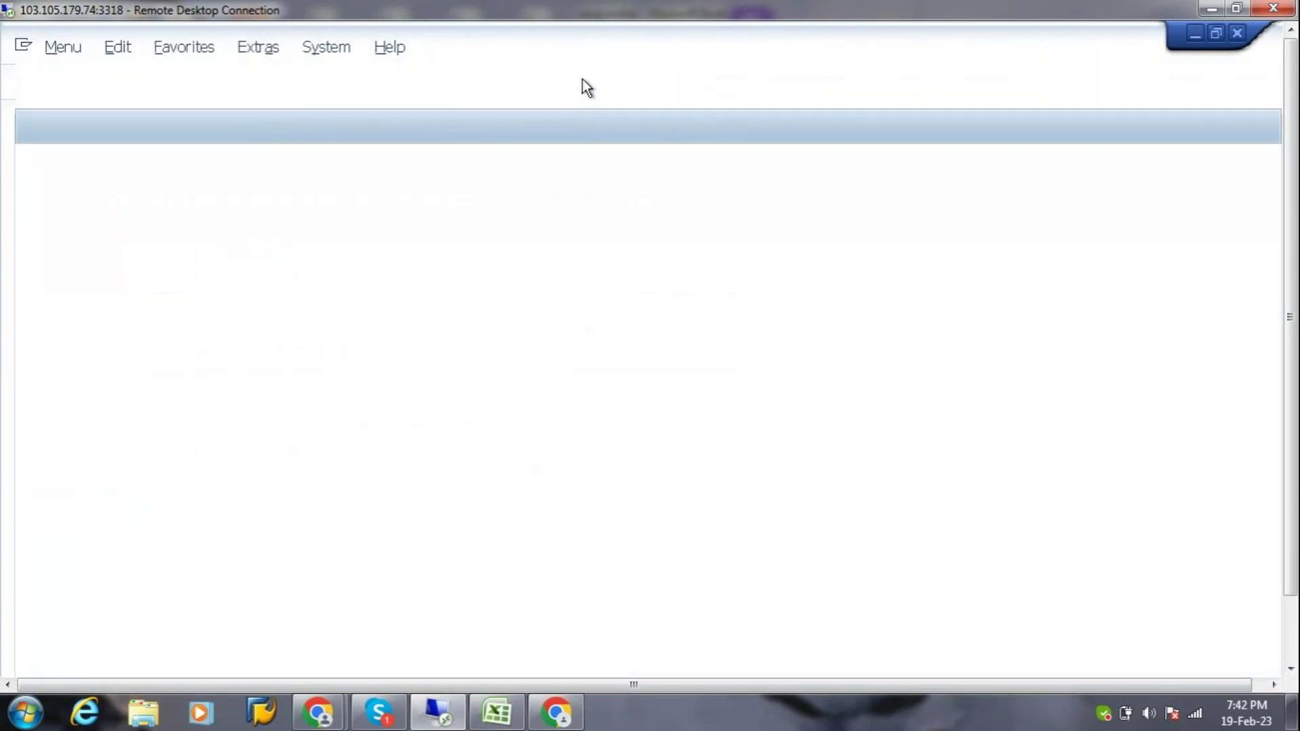
type("PE01")
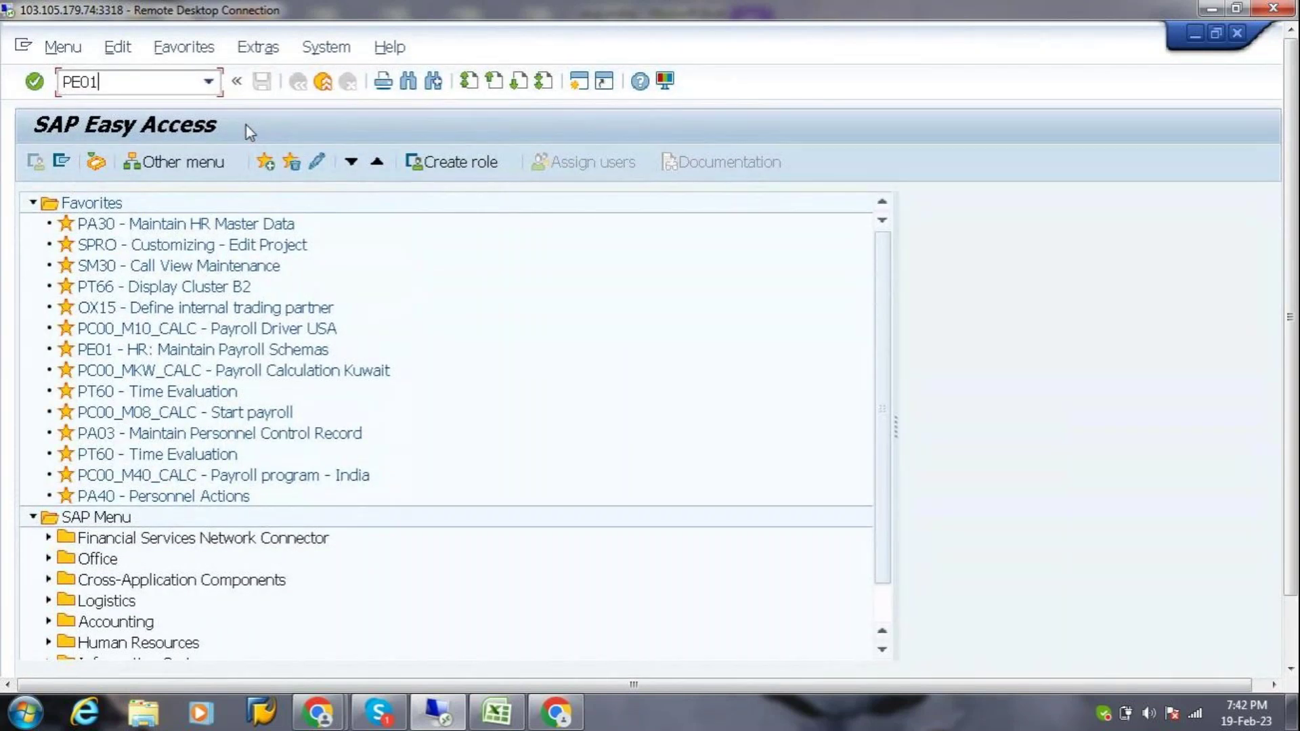
key("Return")
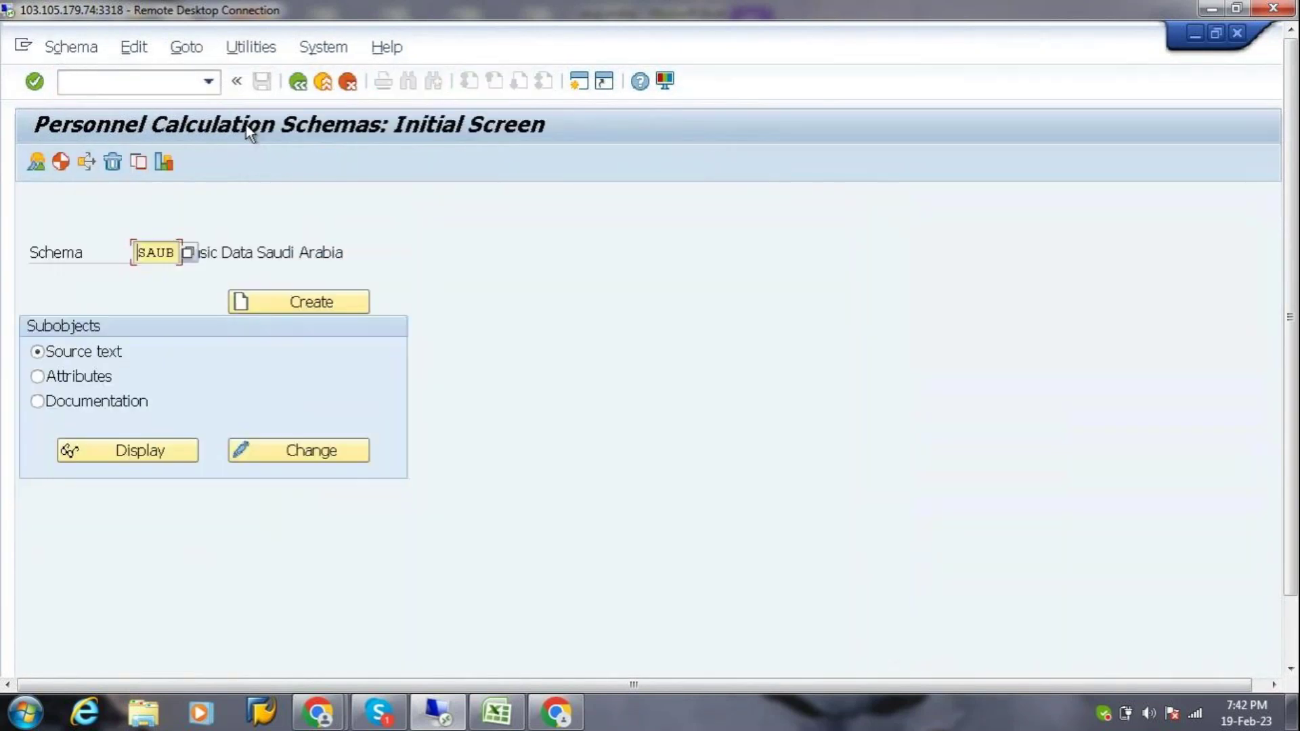
Open the source text of US schema UBD0 in change mode and examine its ENAME and WPBP functions.
type("U")
type("0")
key("Return")
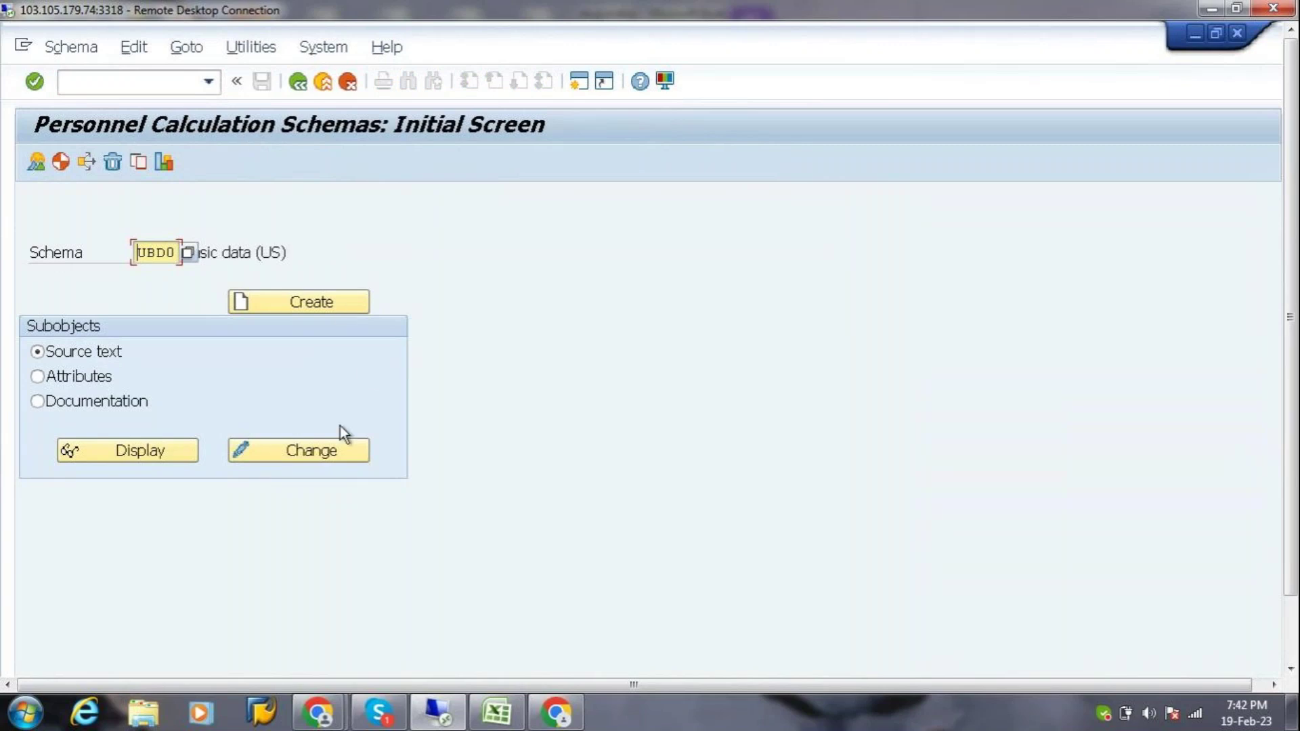
left_click(332, 452)
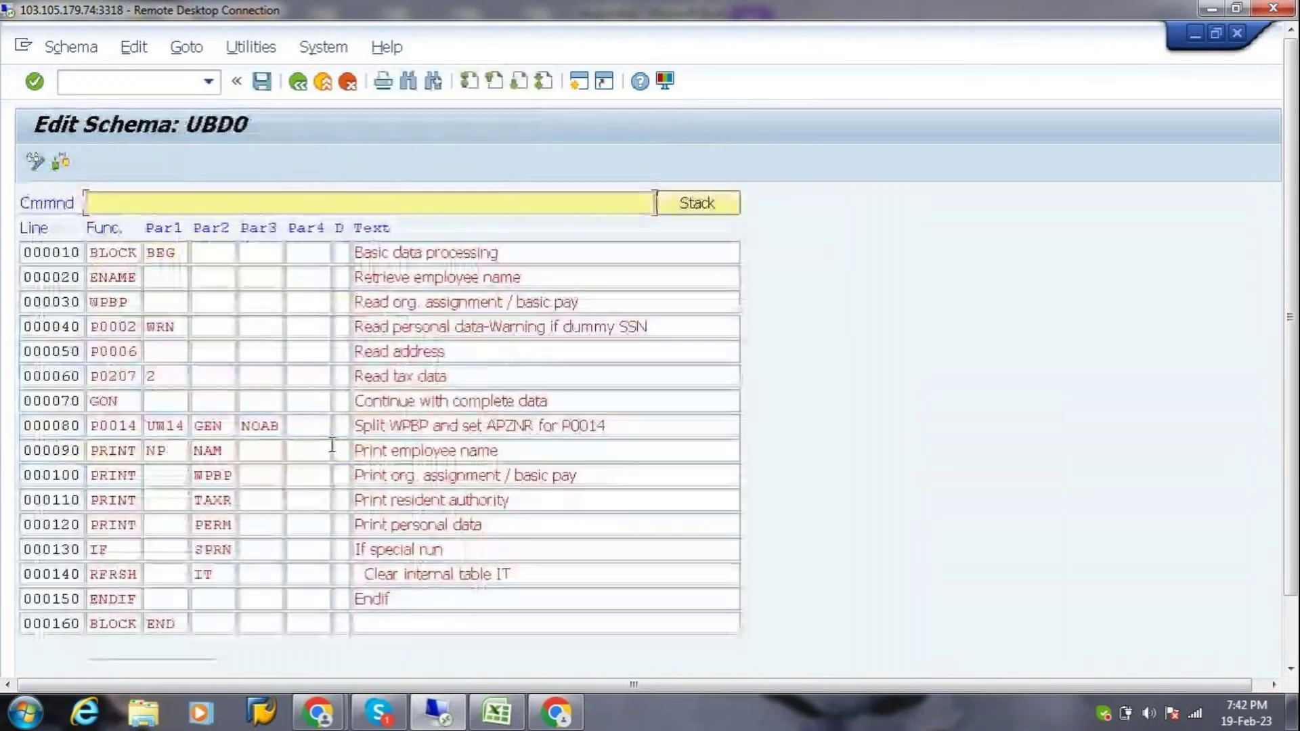
left_click(138, 276)
left_click(134, 303)
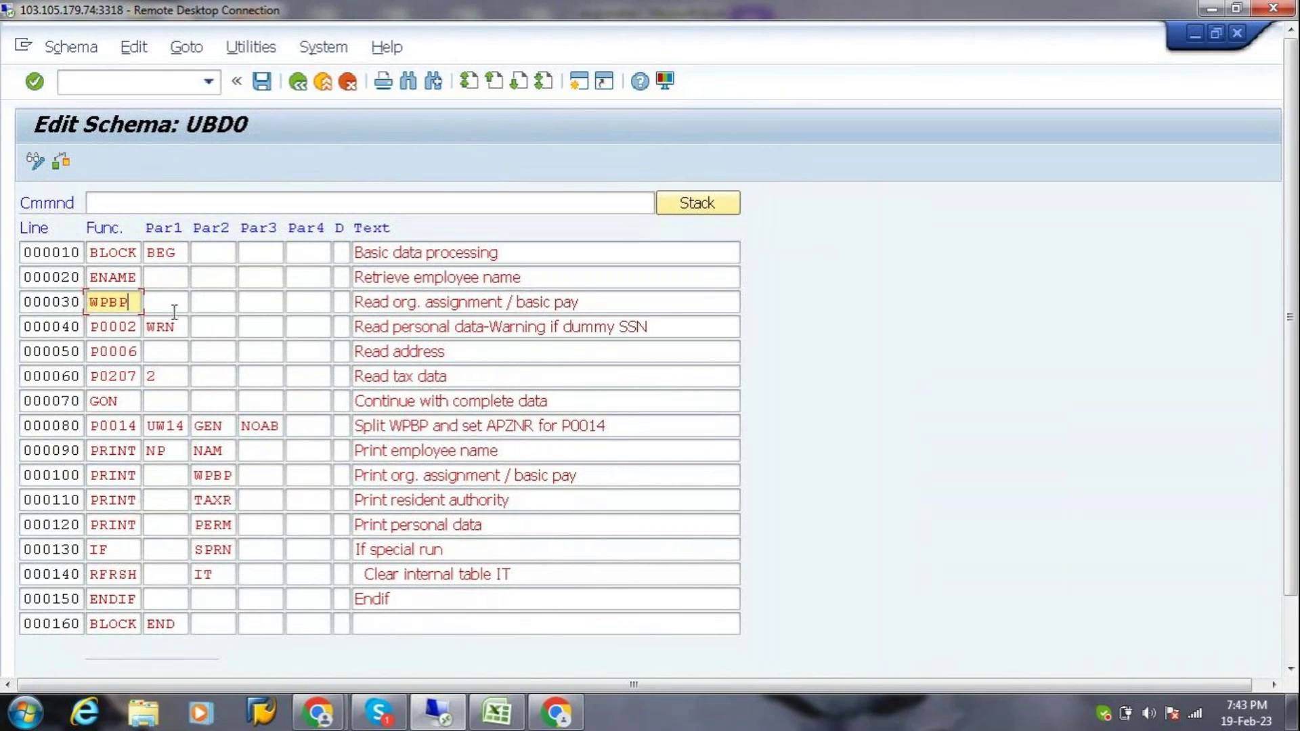
Return to the schema selection and open the source text of India schema INBD in change mode.
left_click(301, 85)
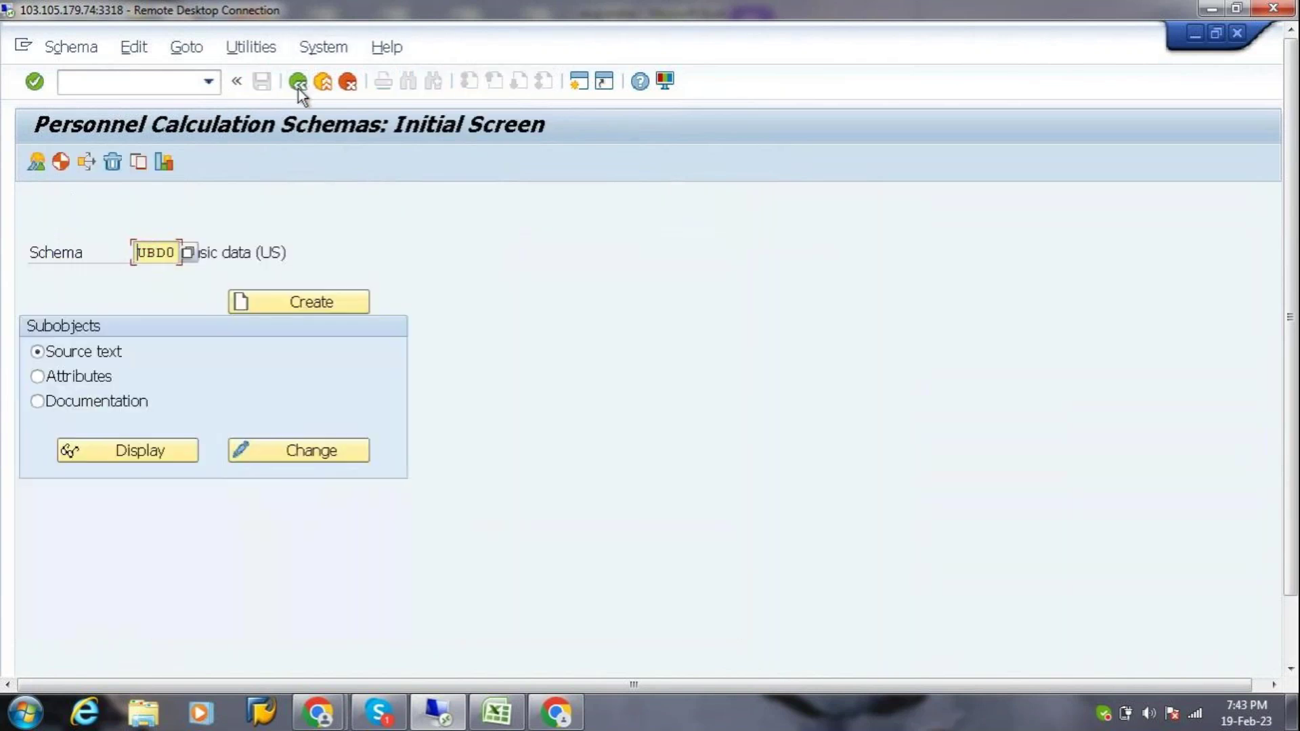
type("INBD")
key("Return")
left_click(282, 450)
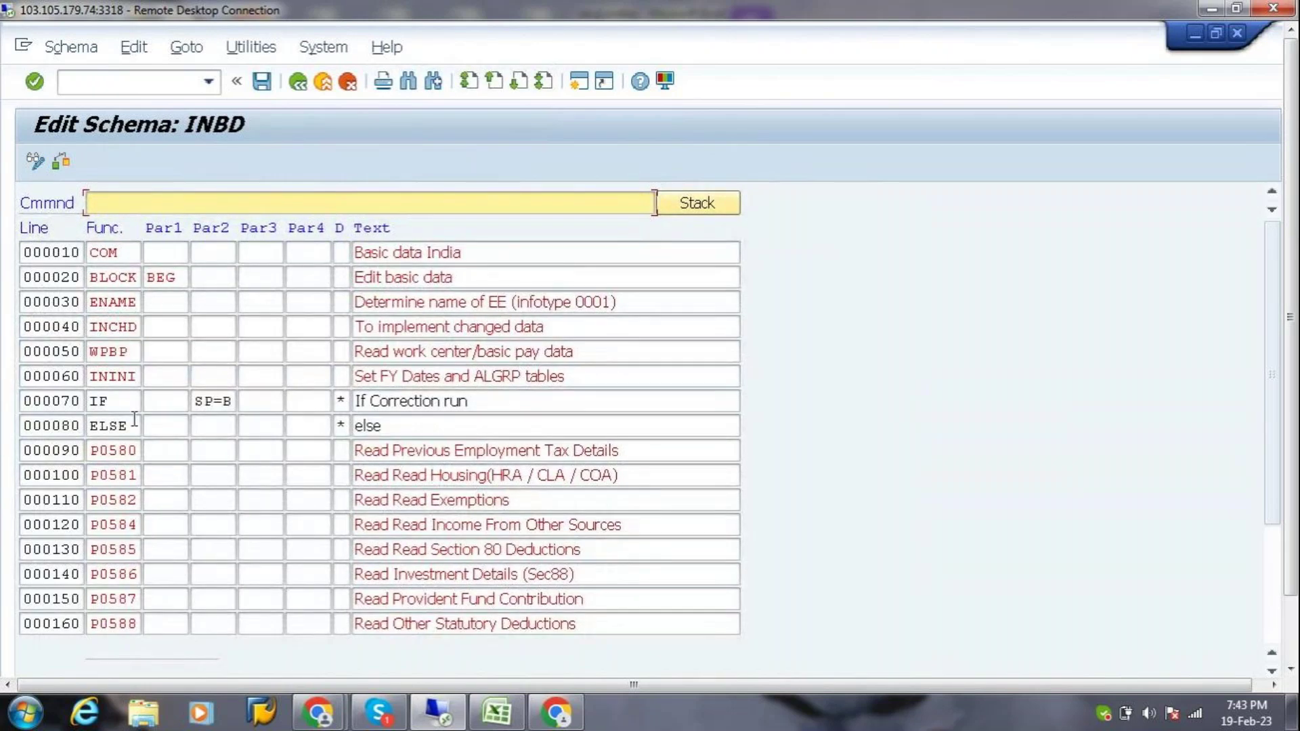
Open Great Britain schema GBD0 in change mode in place of INBD, examine its ENAME function, and exit the schema.
left_click(298, 82)
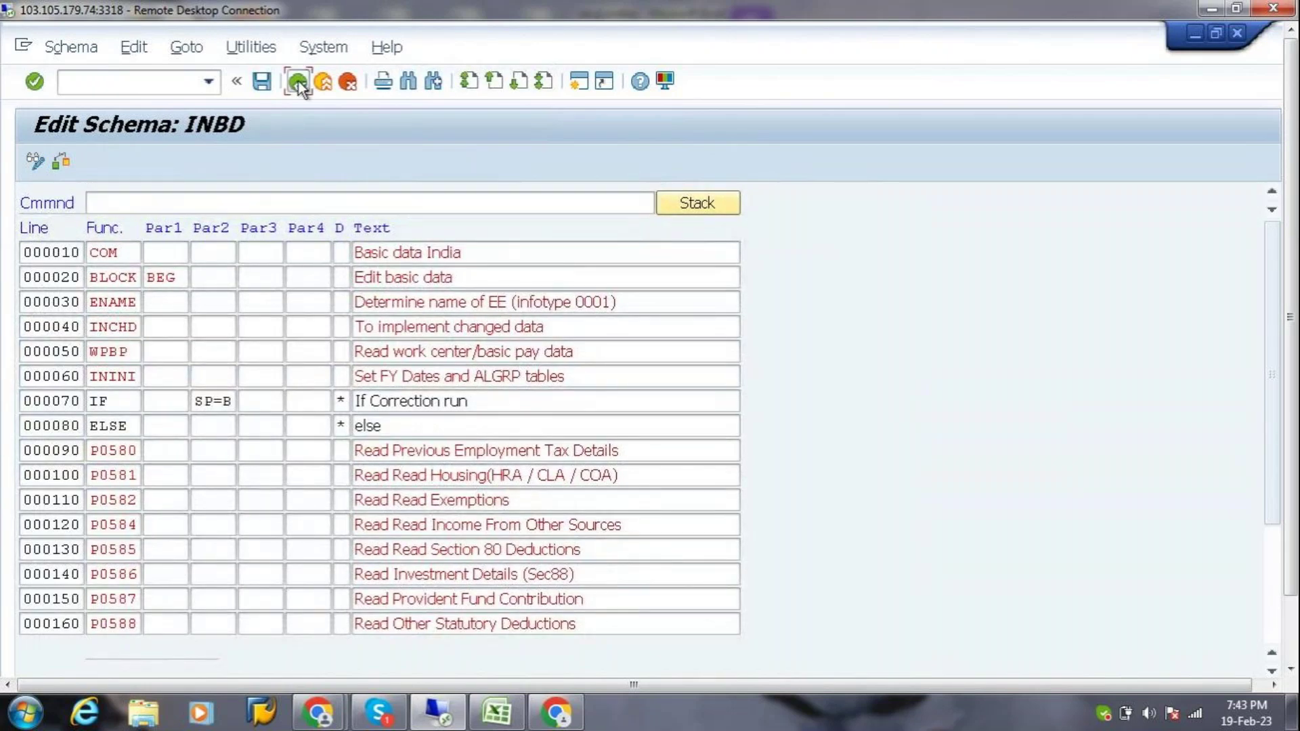
key("Delete")
key("Delete")
key("Delete")
key("Delete")
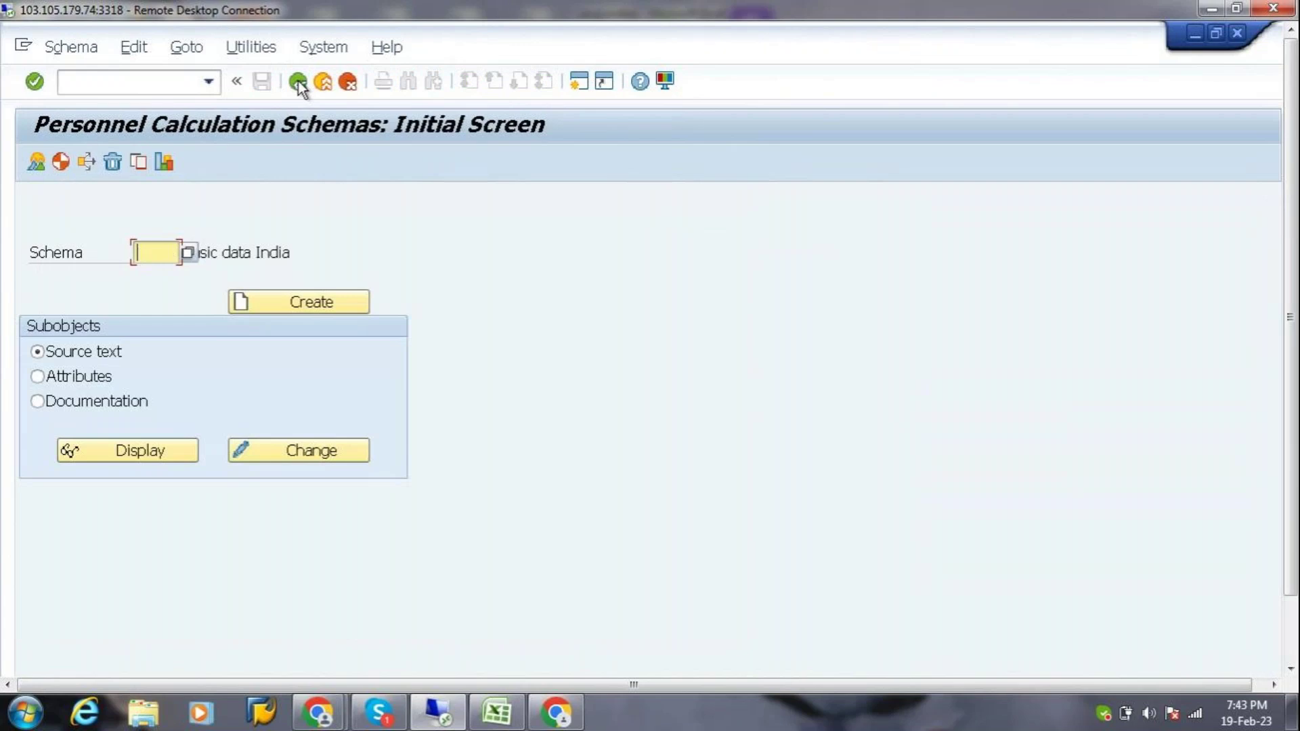
type("GBD0")
key("Return")
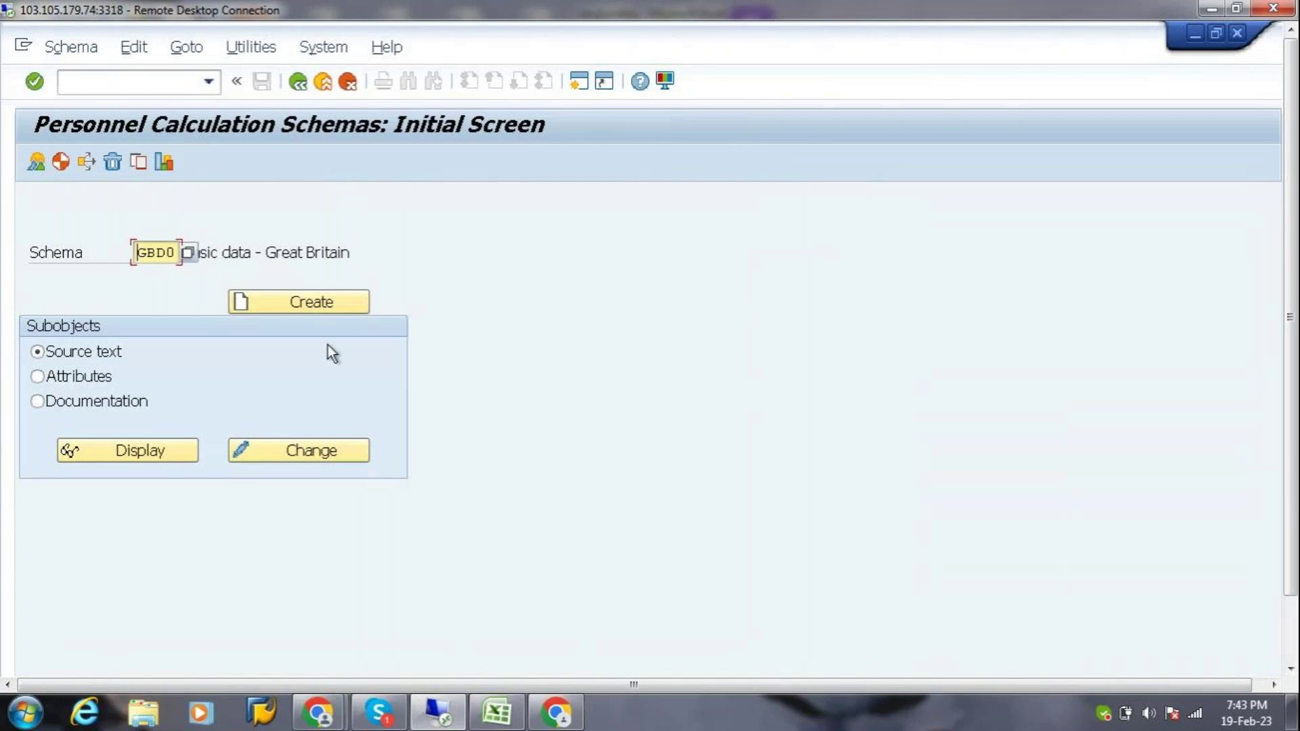
left_click(304, 454)
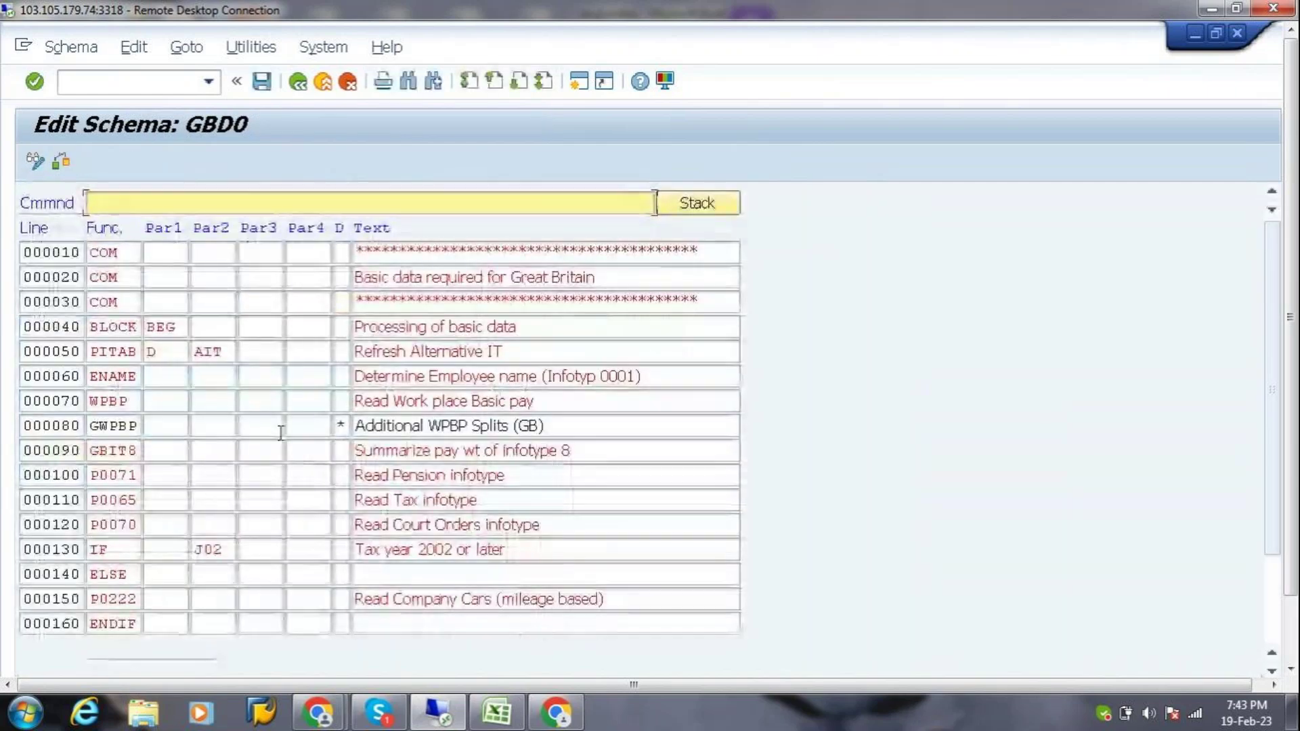
left_click(138, 378)
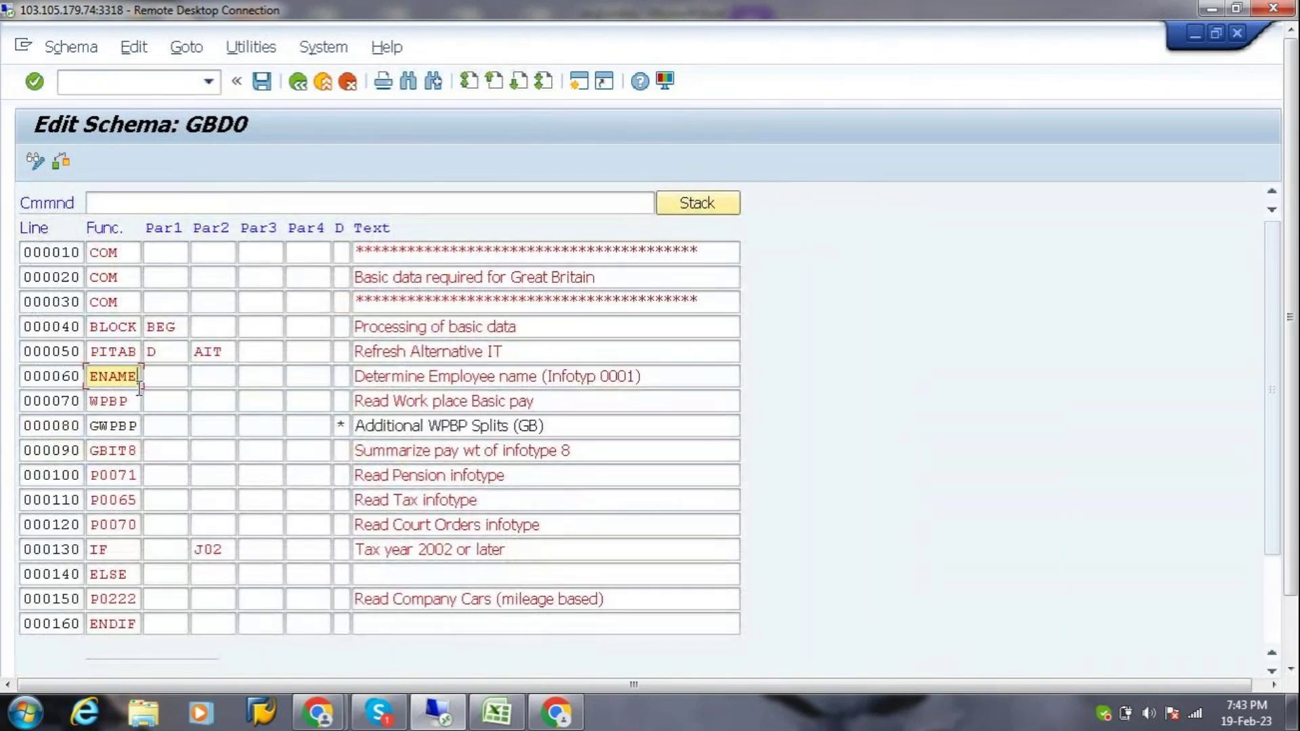
left_click(327, 85)
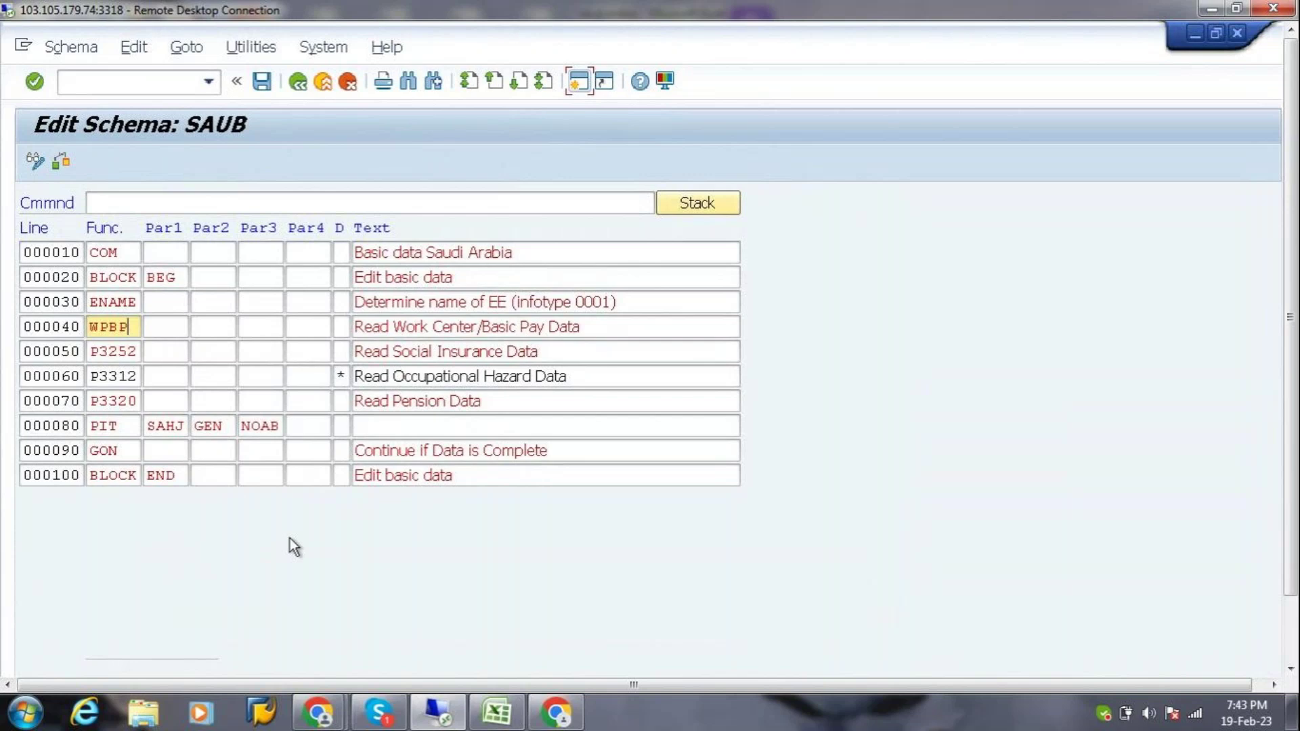
Switch back to the Excel worksheet and enter "PD-" in cell B43, "MAIN SCHEMAS" in B44 and "SUB SCHEAMS" in C45.
left_click(497, 712)
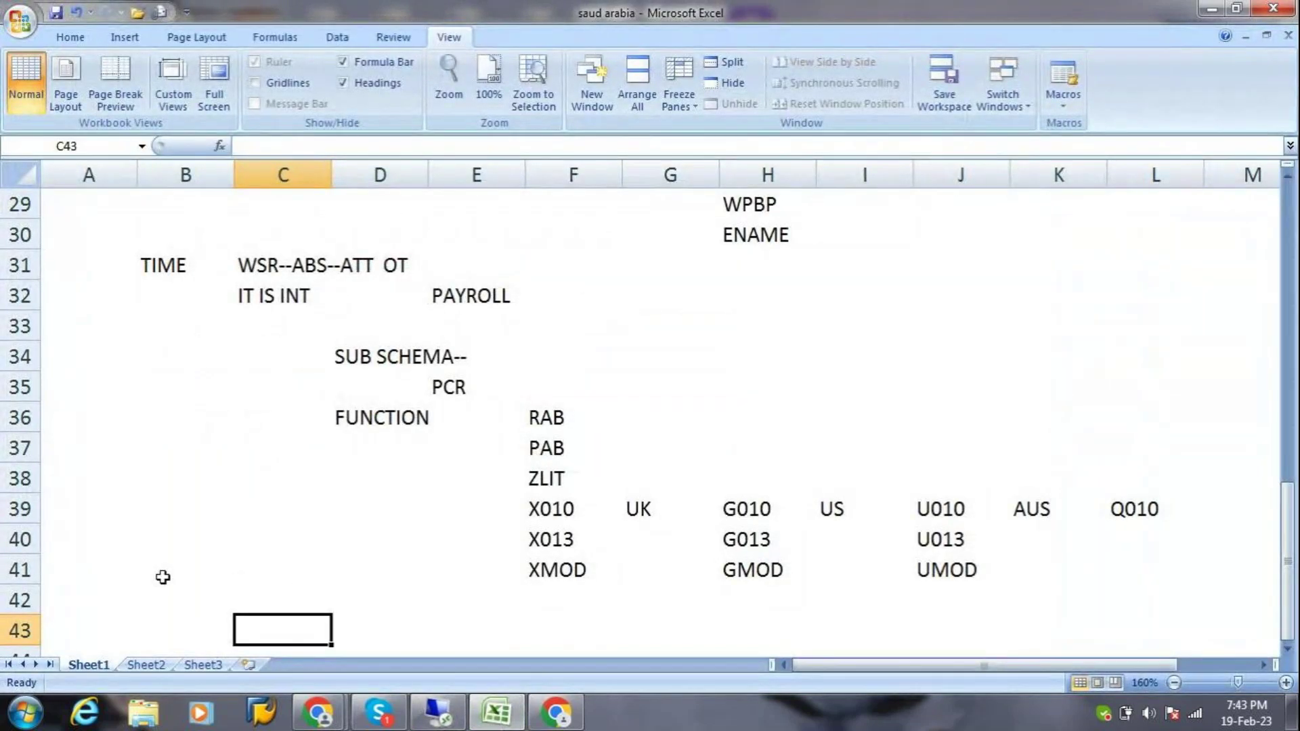
key("Left")
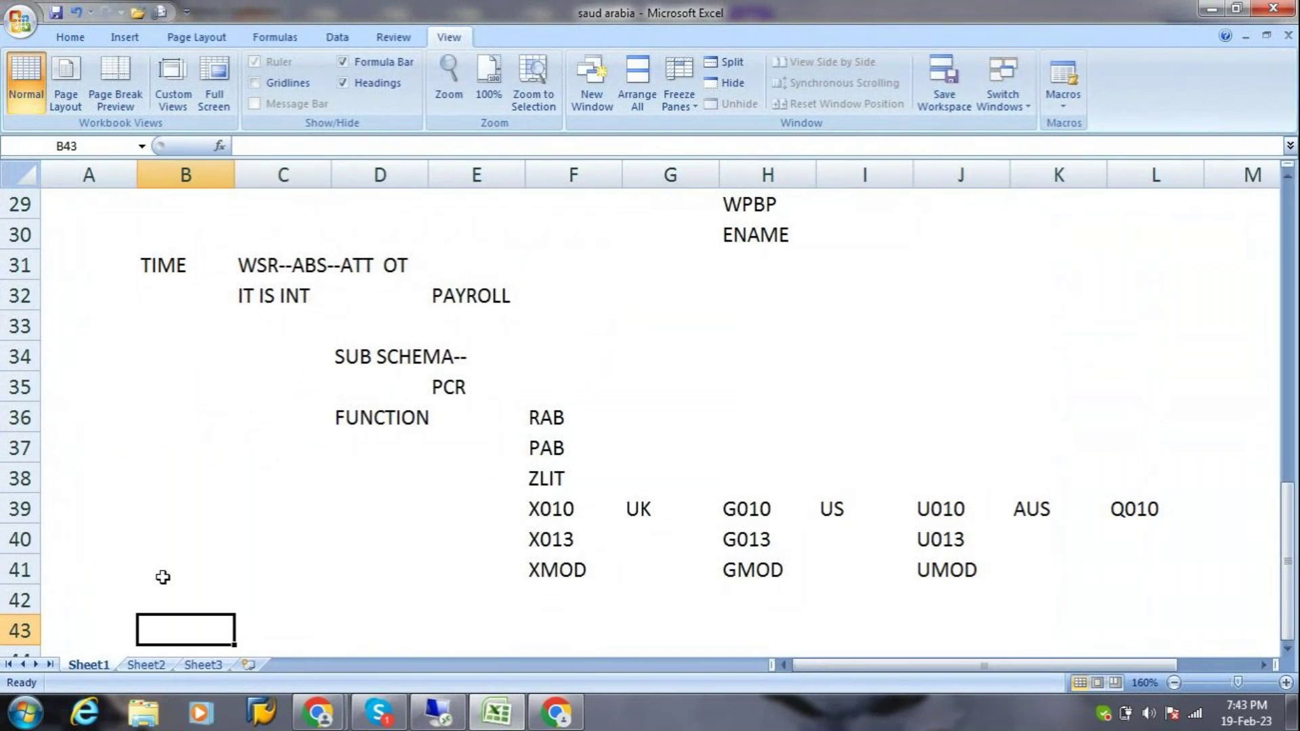
type("PD-")
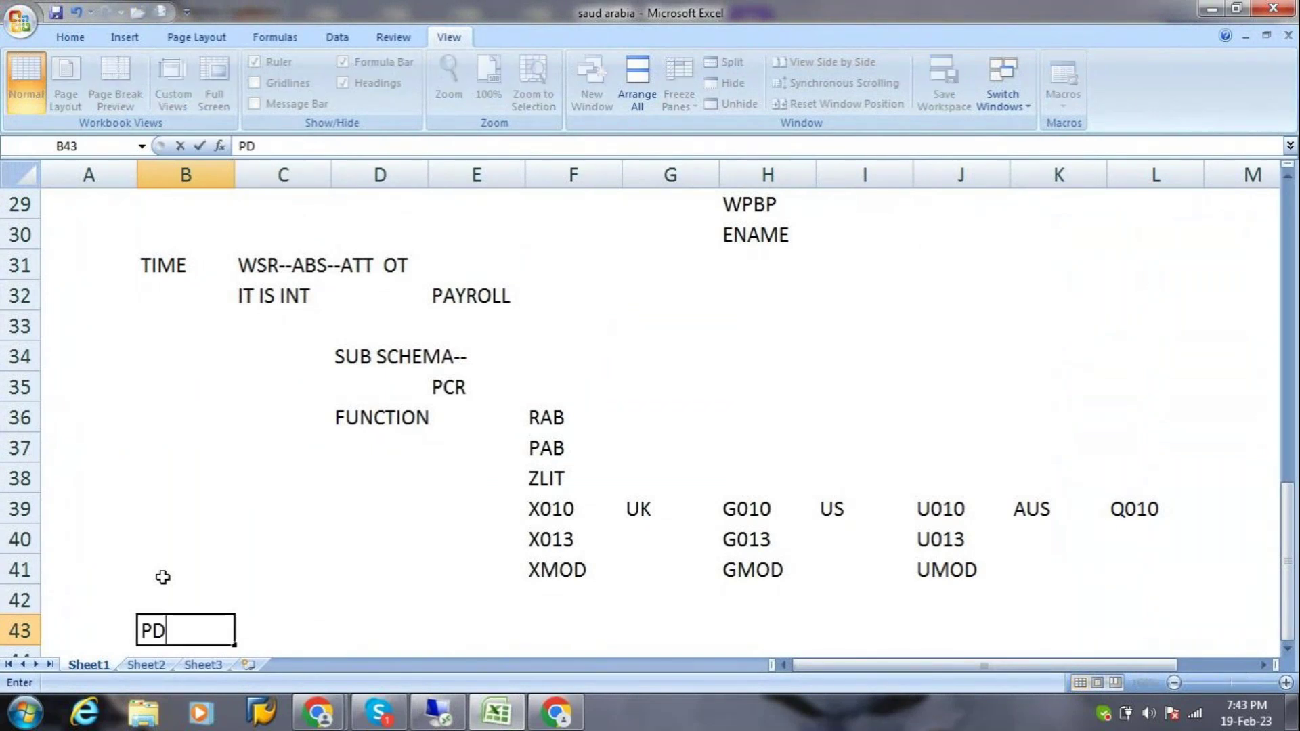
key("Return")
type("MAIN SCHEMAS")
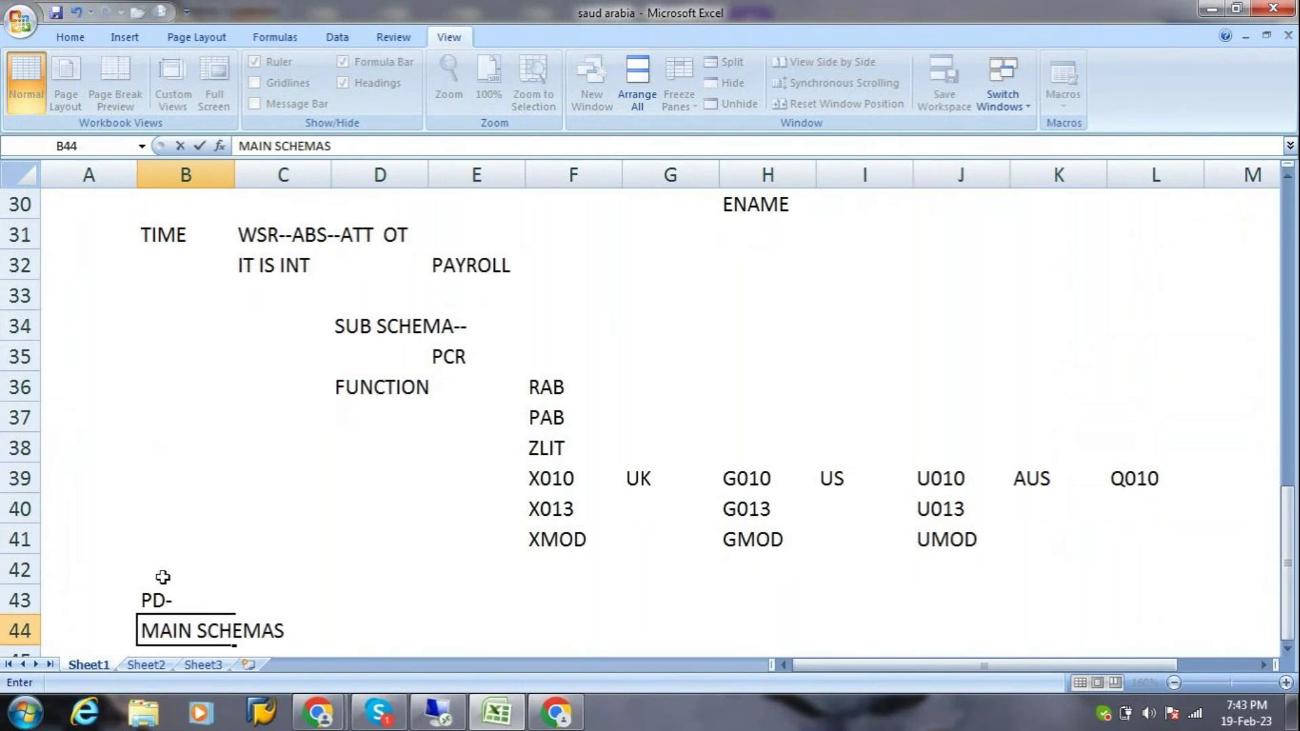
key("Return")
key("Right")
type("SUB SCHEAMS")
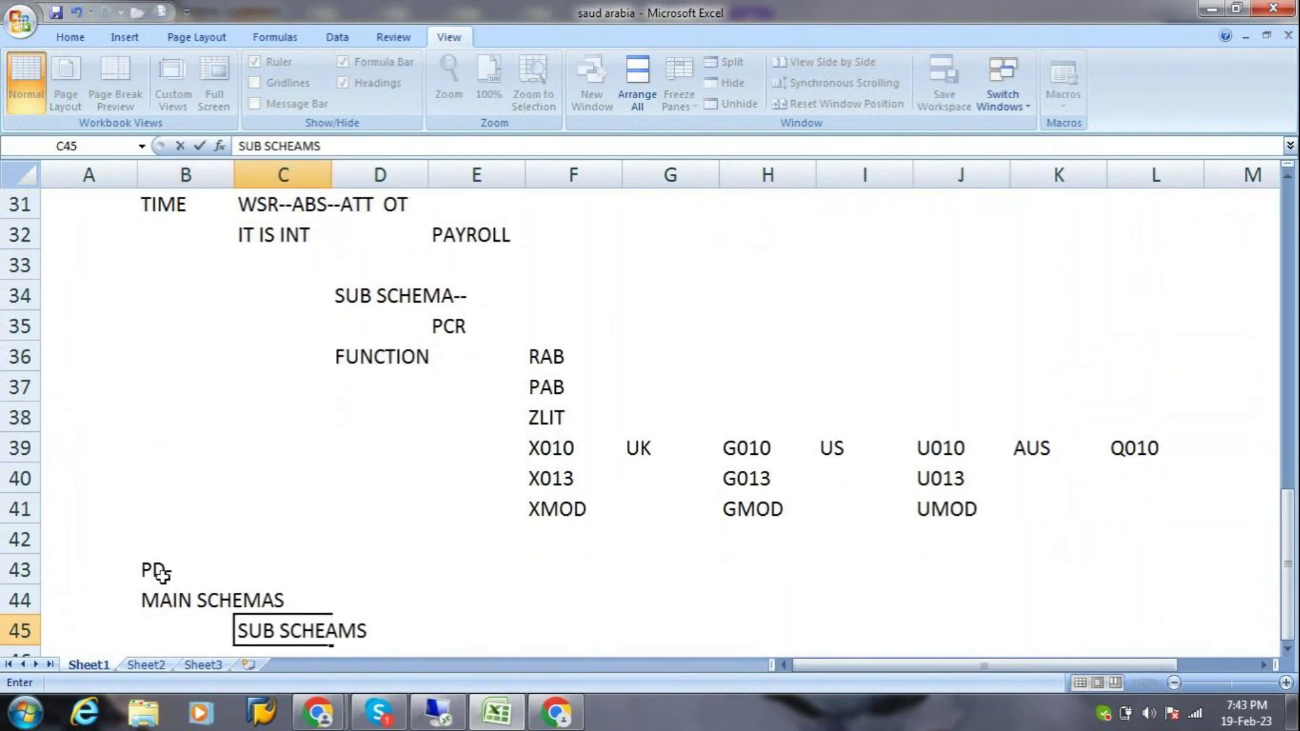
Enter "MODIFIABLE OR NOT" in cell C46, directly below the SUB SCHEAMS entry.
key("Return")
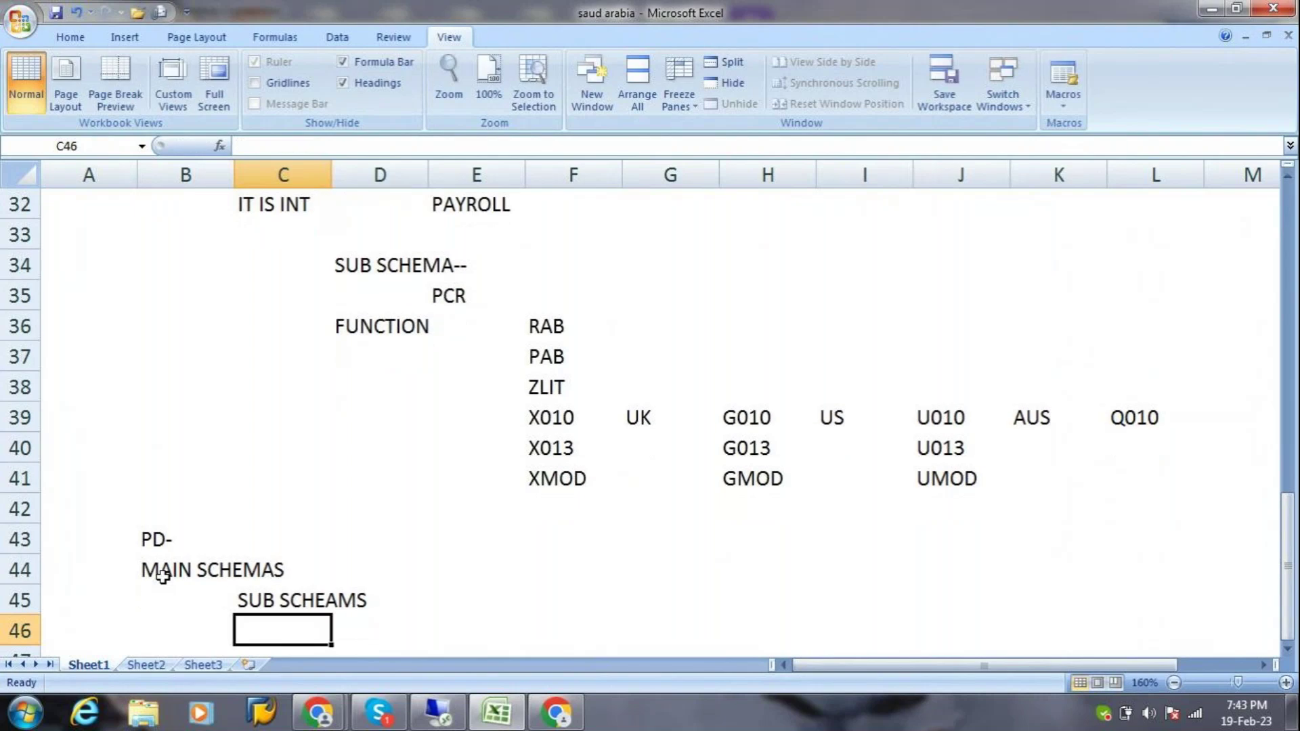
type("MODIFI")
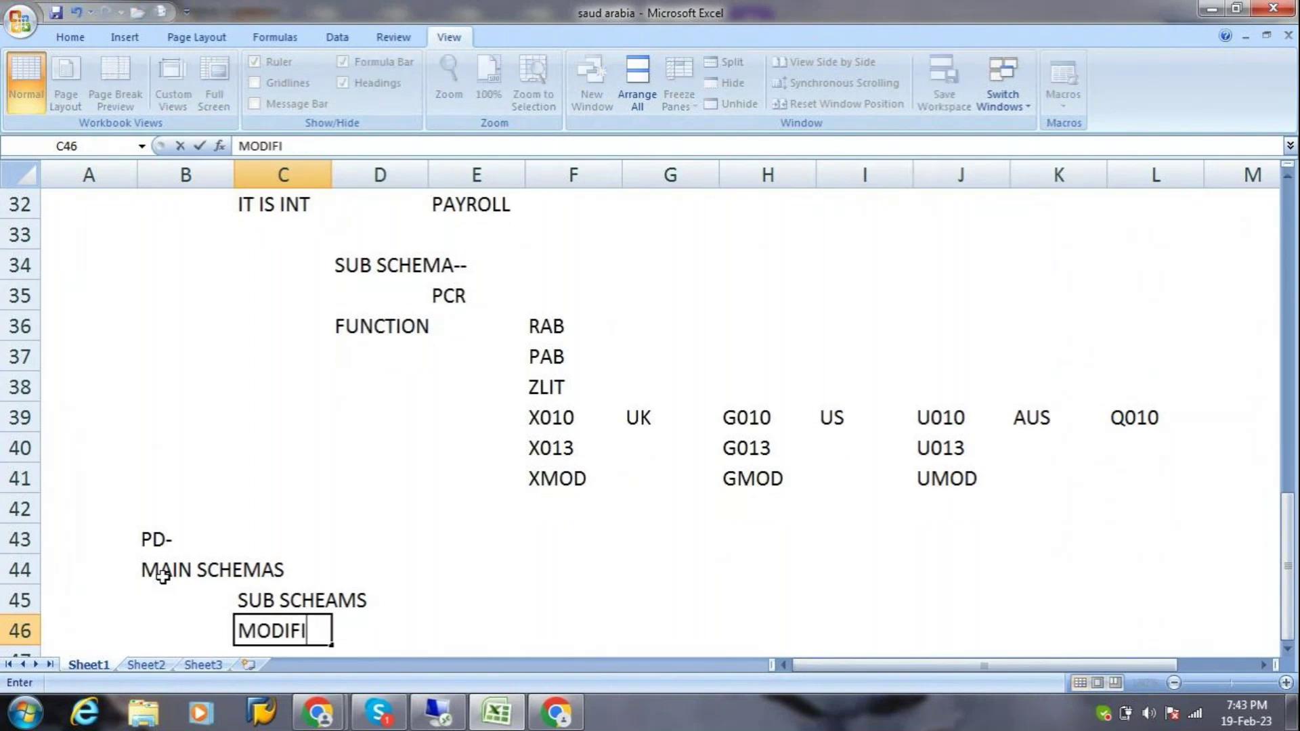
type("ABLE  ")
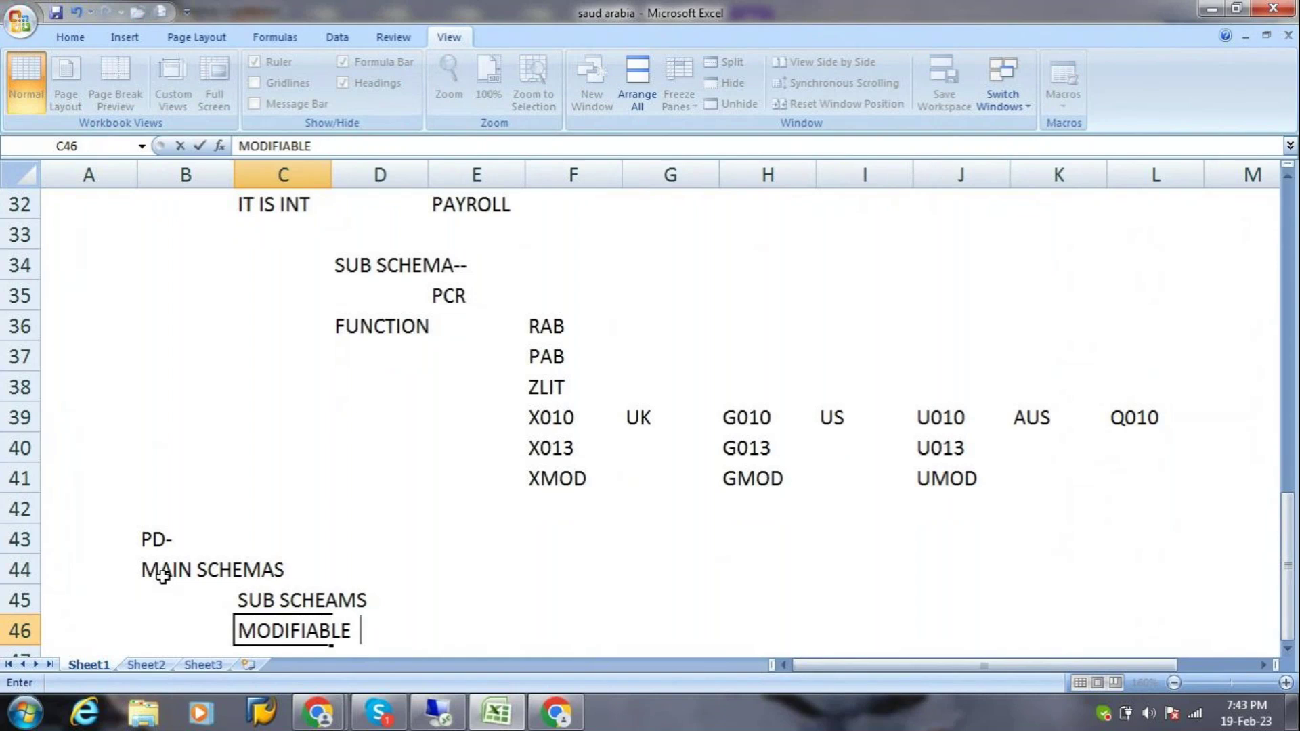
type("OR NOT")
key("Return")
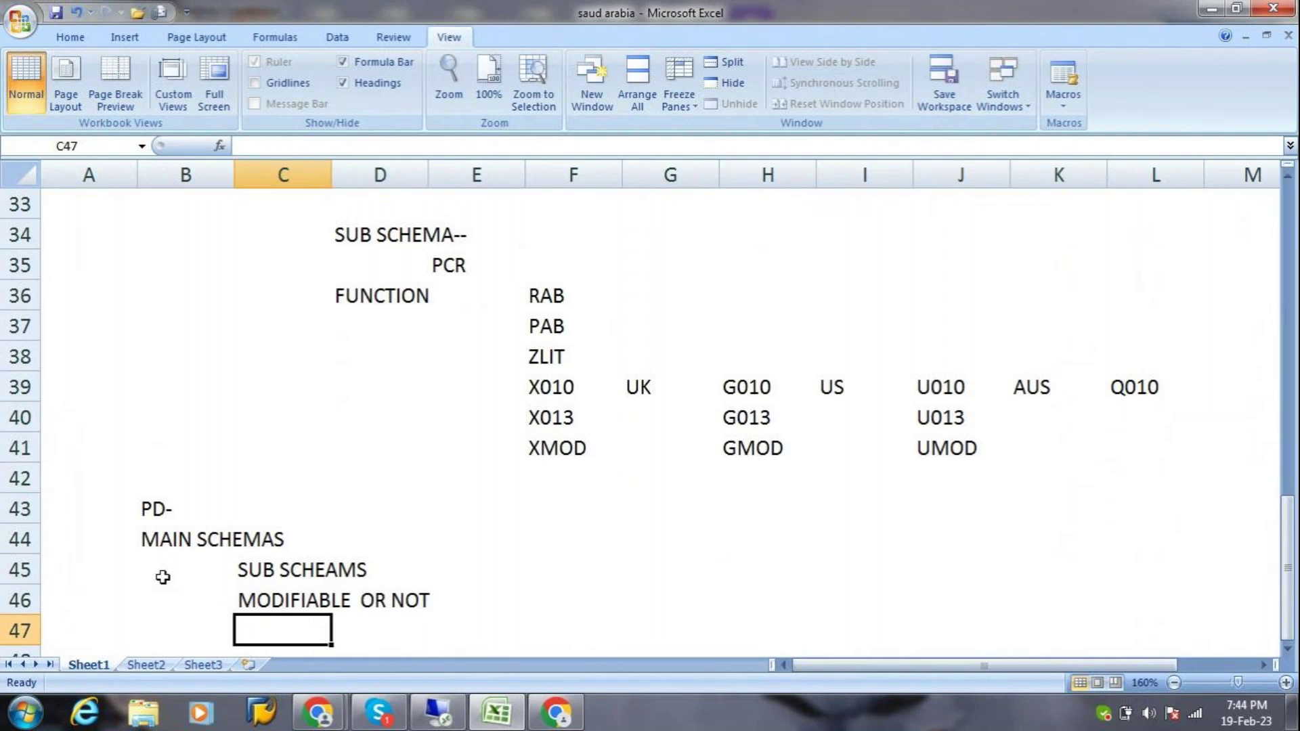
Leave row 47 blank and enter the heading "FACTORING" in cell C48 and "CAL" in cell E49.
key("Return")
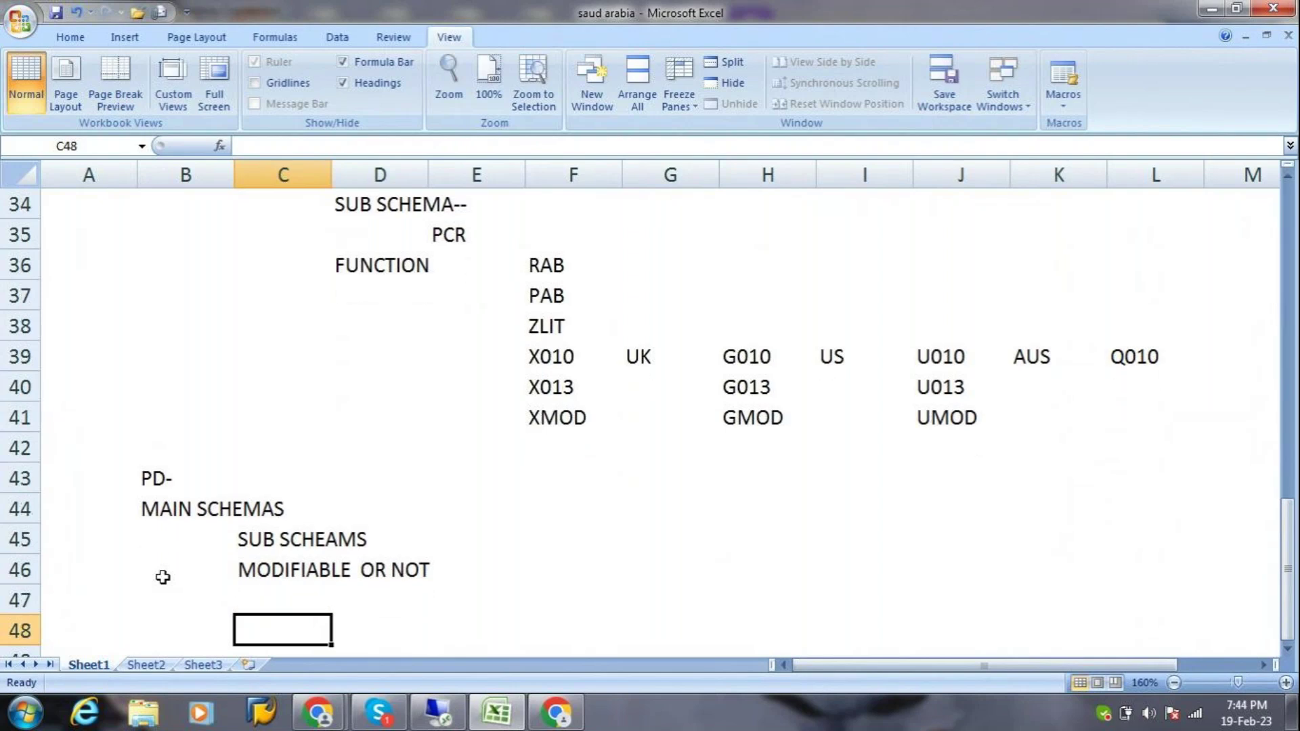
type("FACTORING")
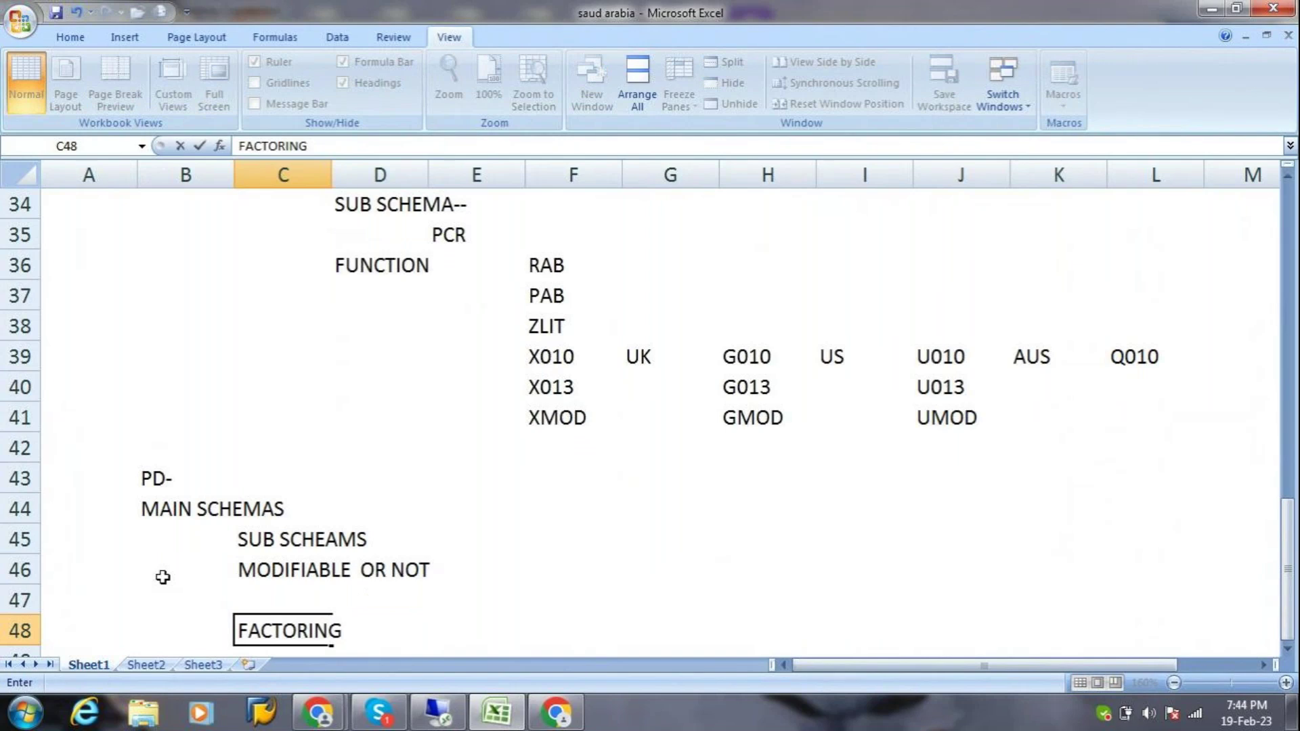
key("Return")
key("Right")
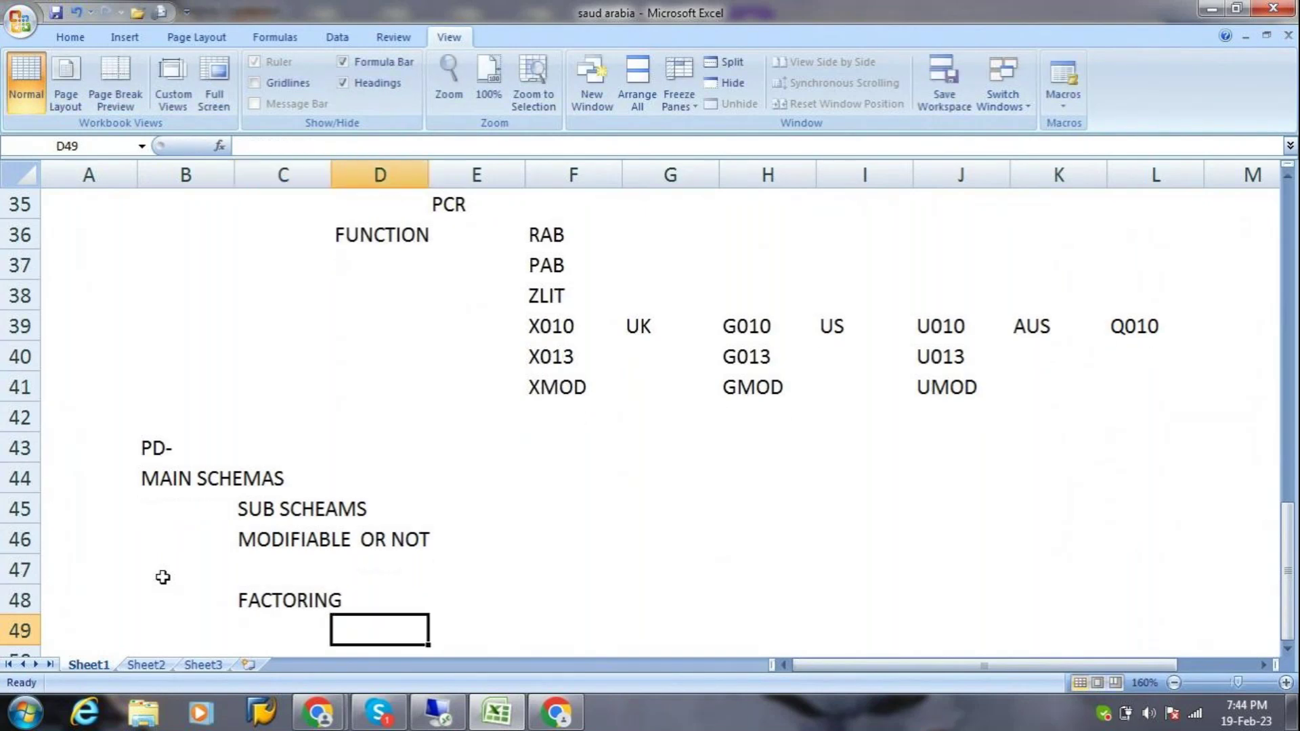
key("Right")
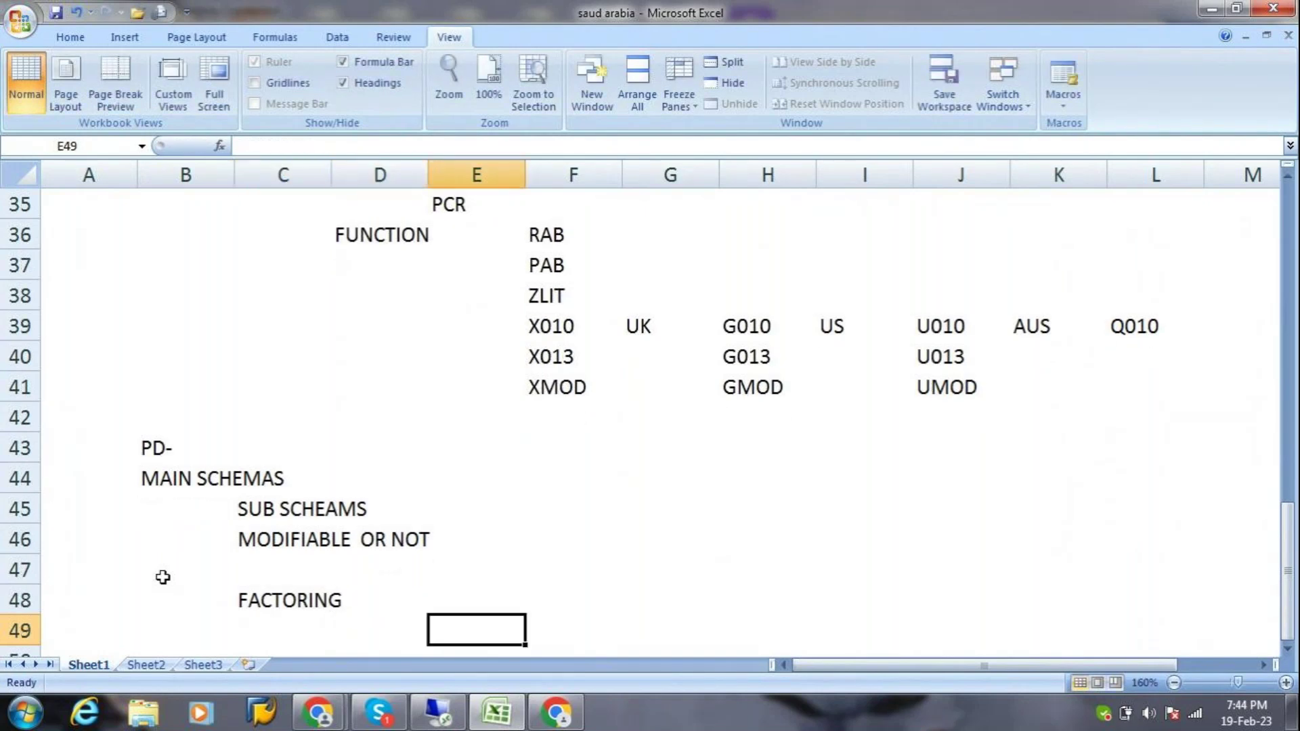
type("CAL")
key("Return")
List the month lengths under the CAL heading, entering "JAN 31-" in D50, "FEB 28" in D51 and "APRIL 30-" in D52.
key("Left")
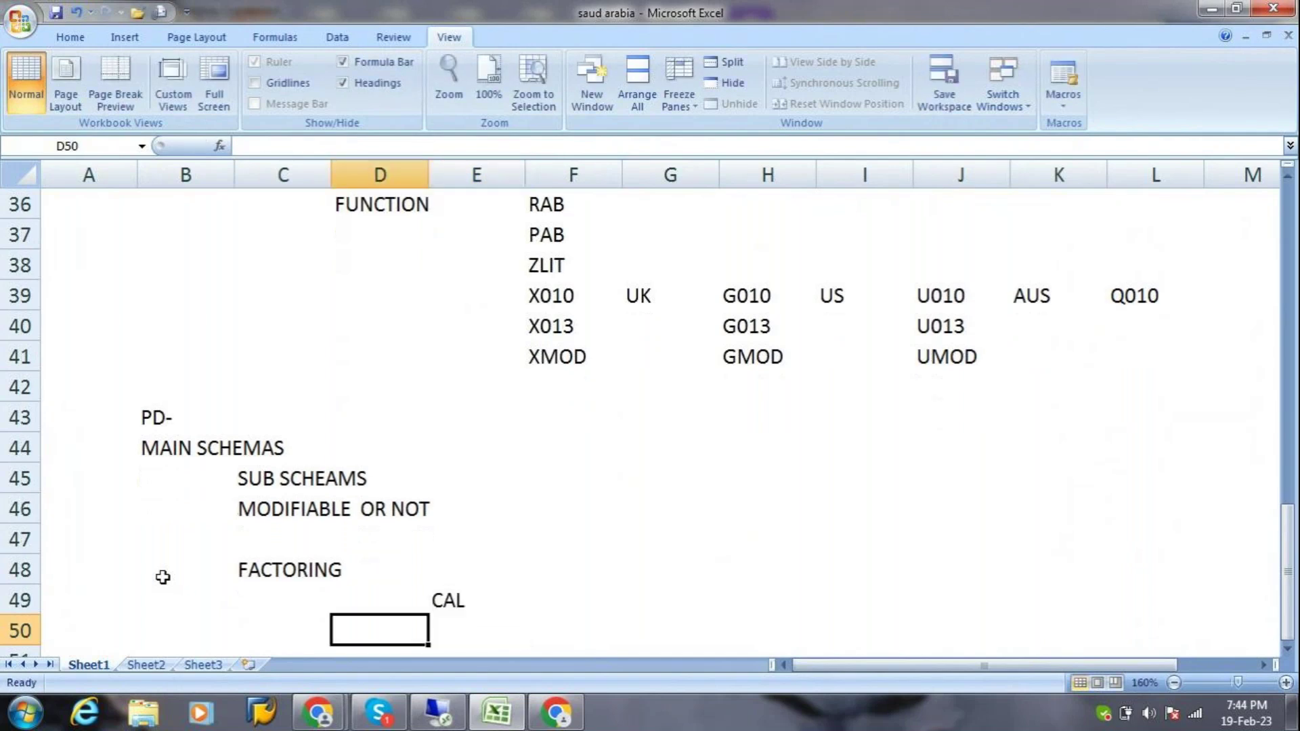
type("JAN  31-")
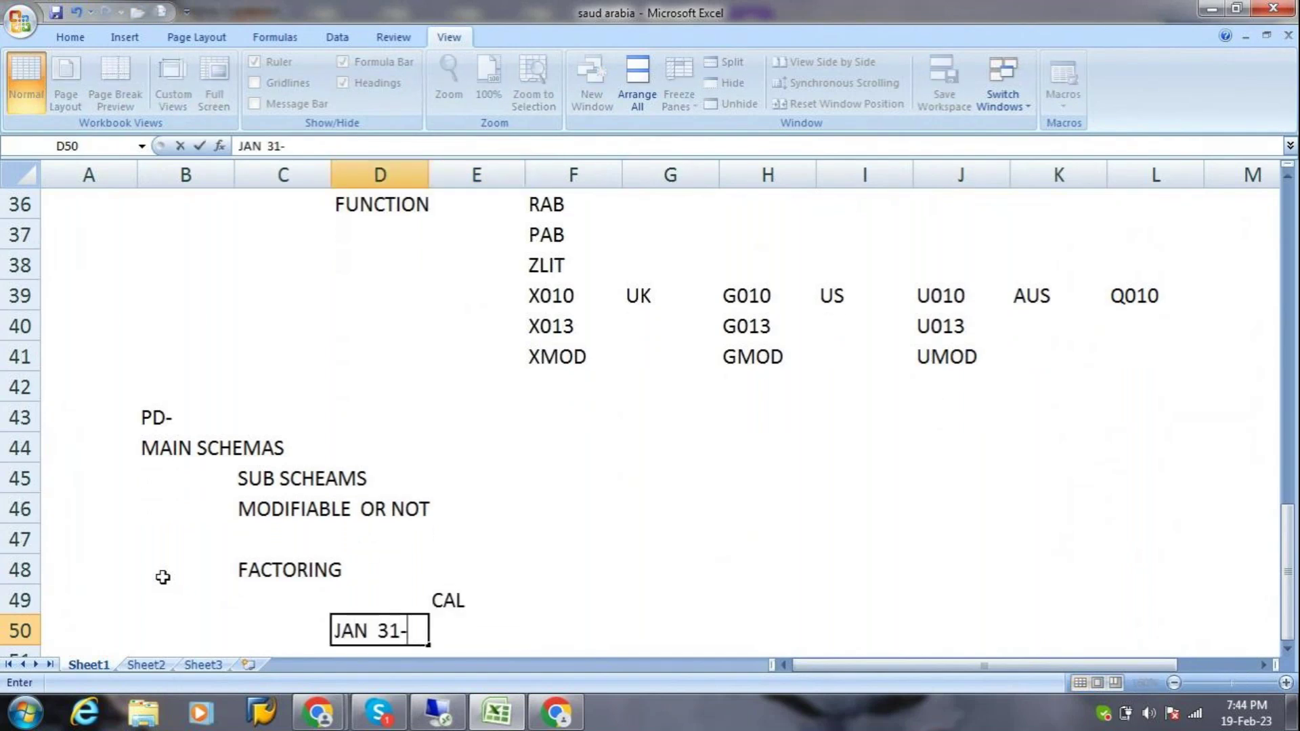
key("Return")
type("FEB")
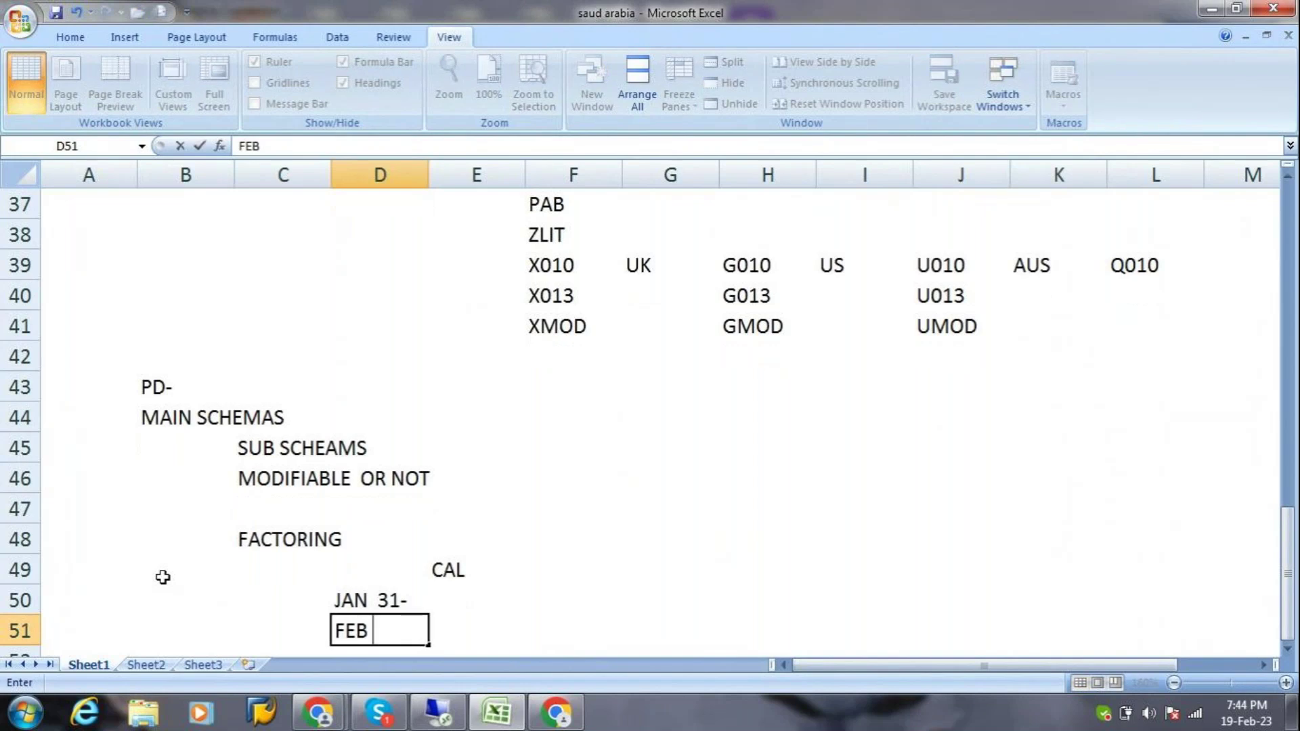
type("  28")
key("Return")
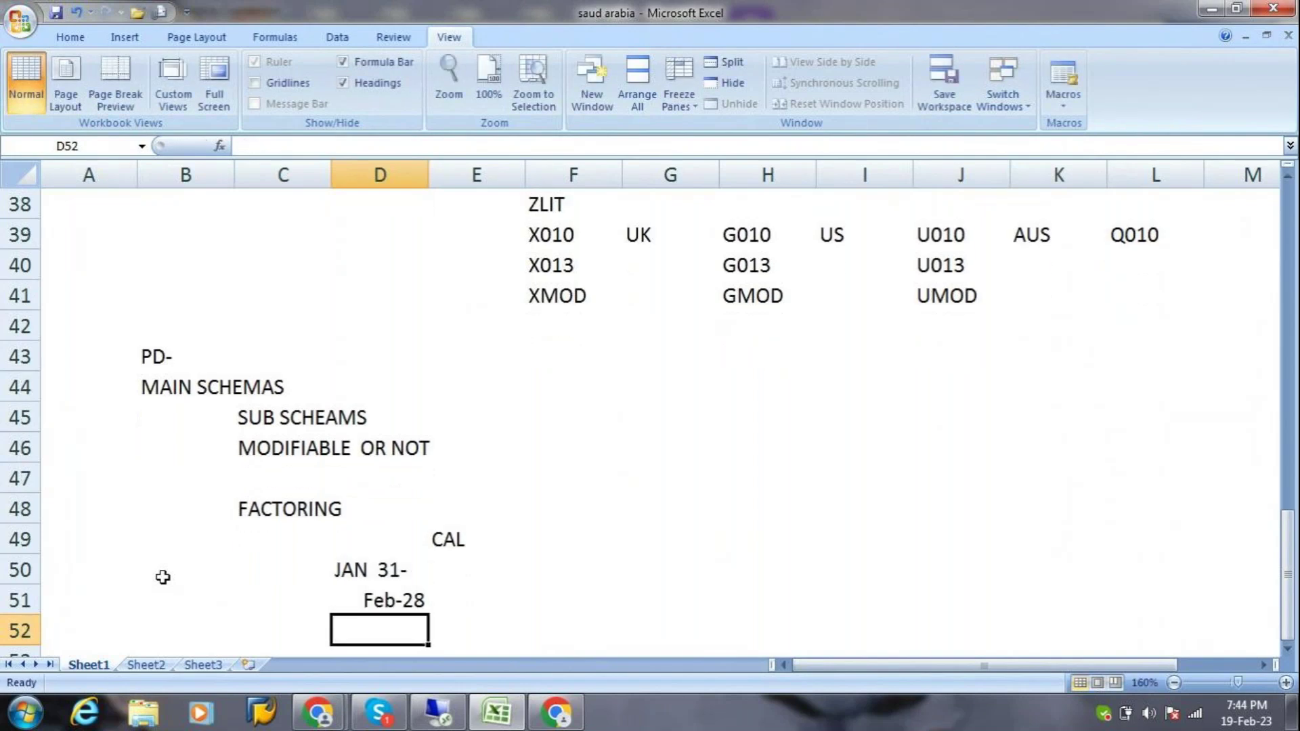
type("AP")
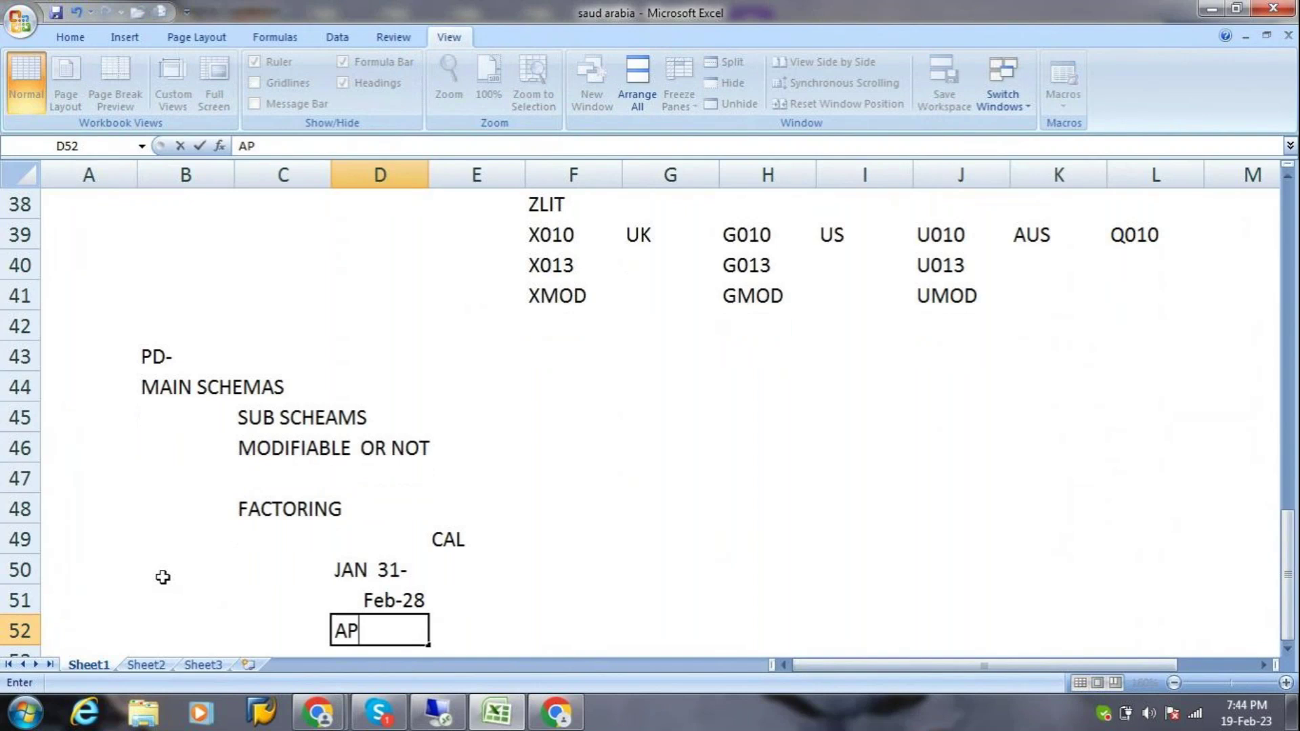
type("RIL  30-")
Add the January salary example, with "31=25000" in cell G50 and "30=?" in G51.
key("Up")
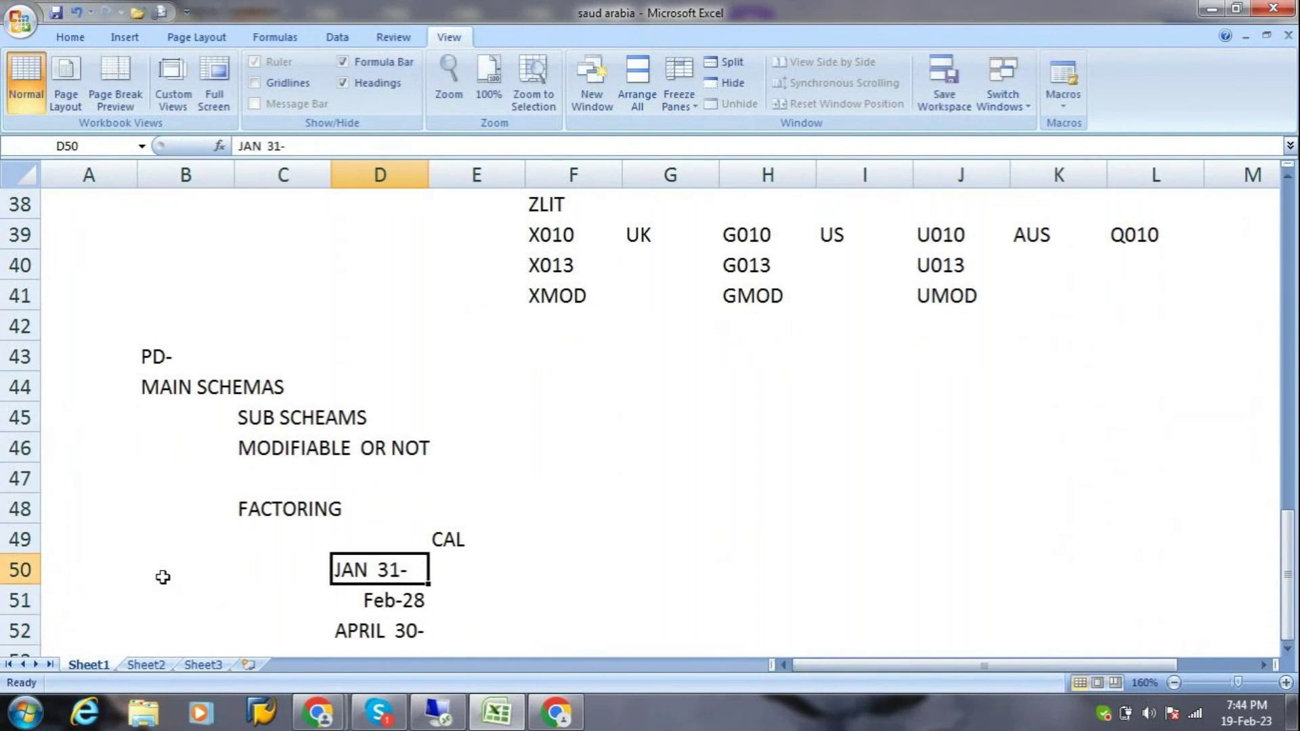
key("Up")
key("Right")
key("Right")
key("Right")
type("31")
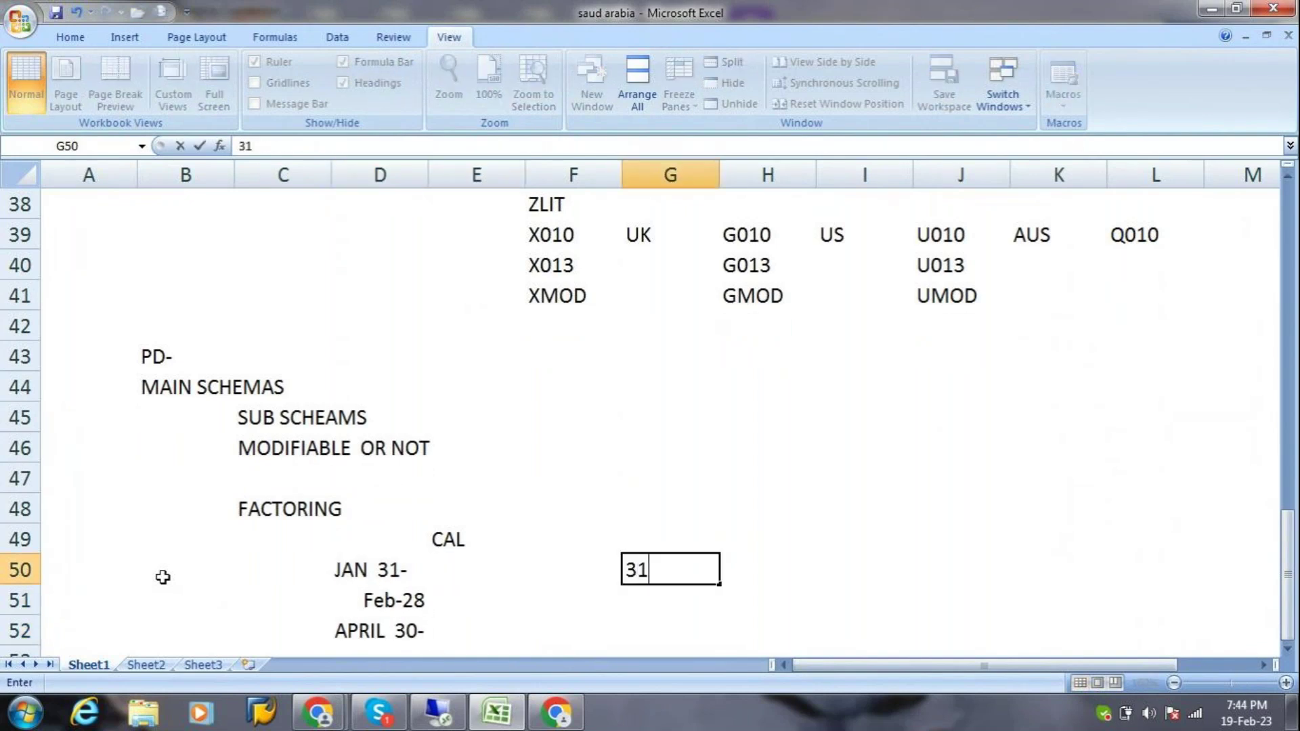
type("=25000")
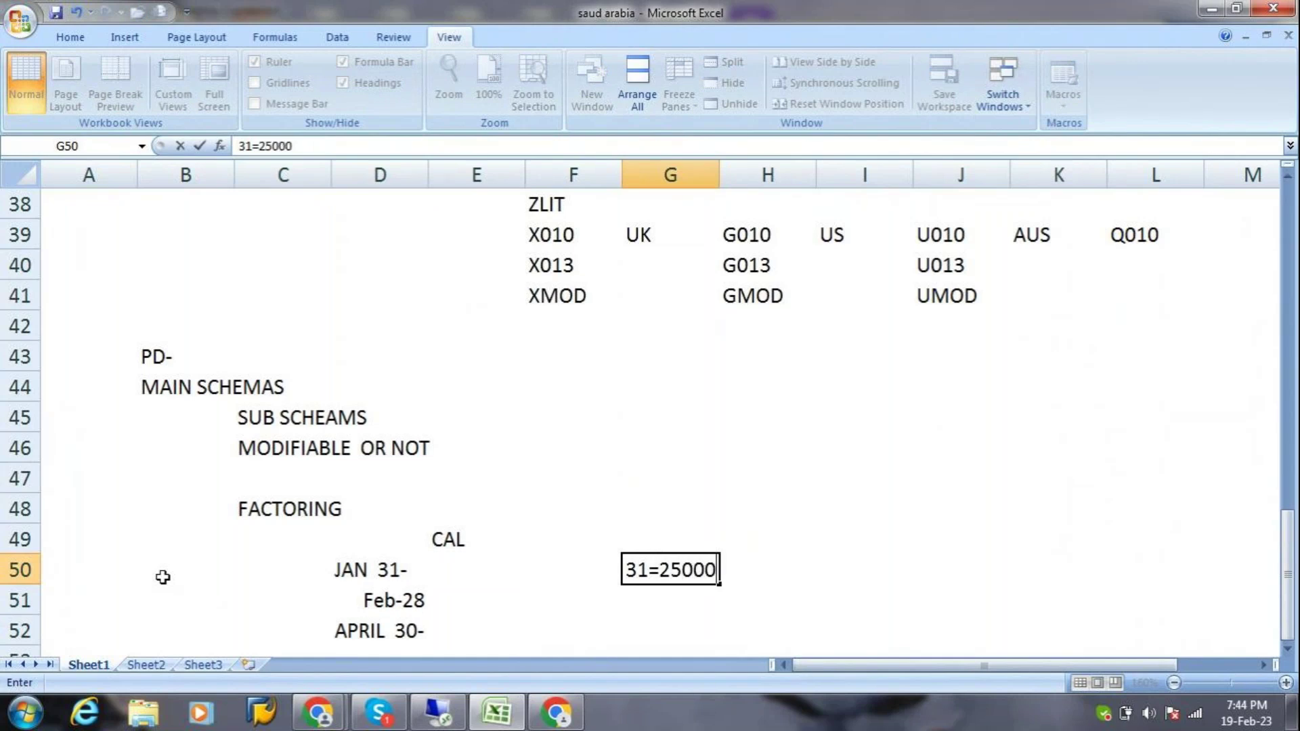
key("Return")
type("30=?")
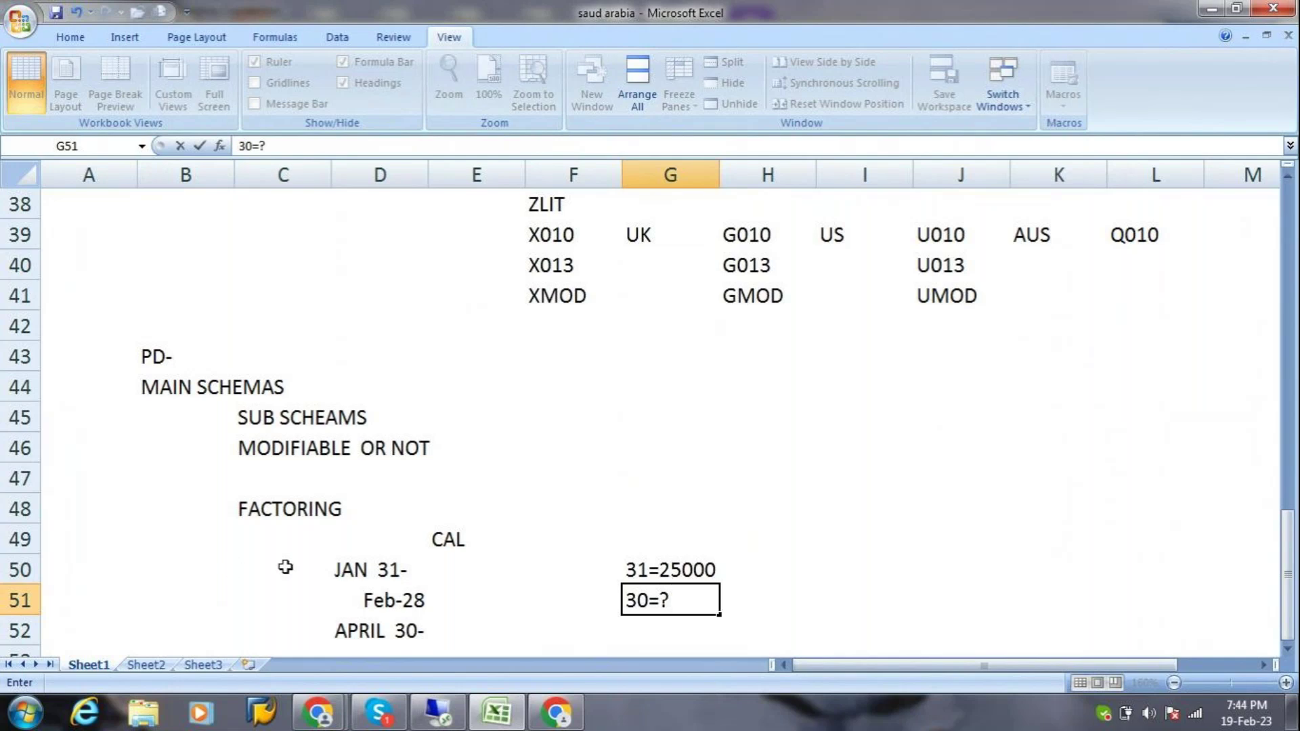
Add the February salary example, with "28=25000" in cell I50 and "27=?" in I51.
left_click(847, 565)
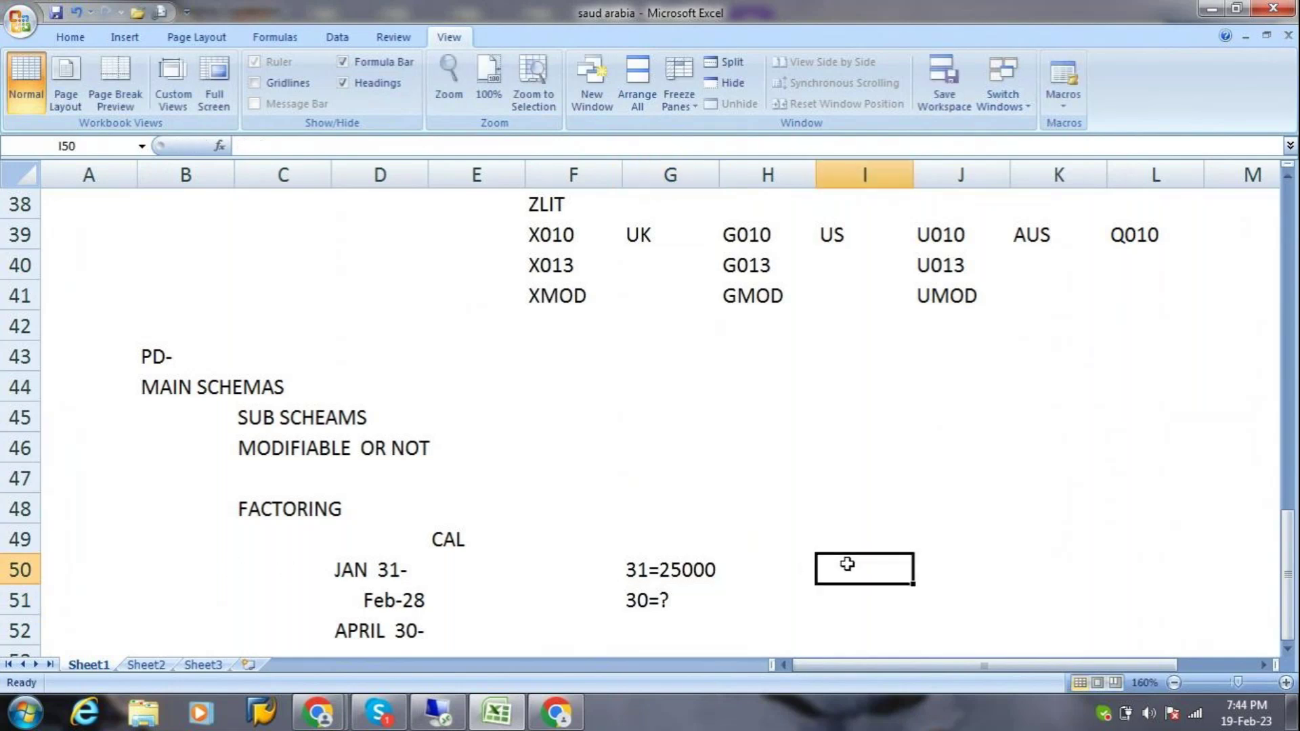
type("28=")
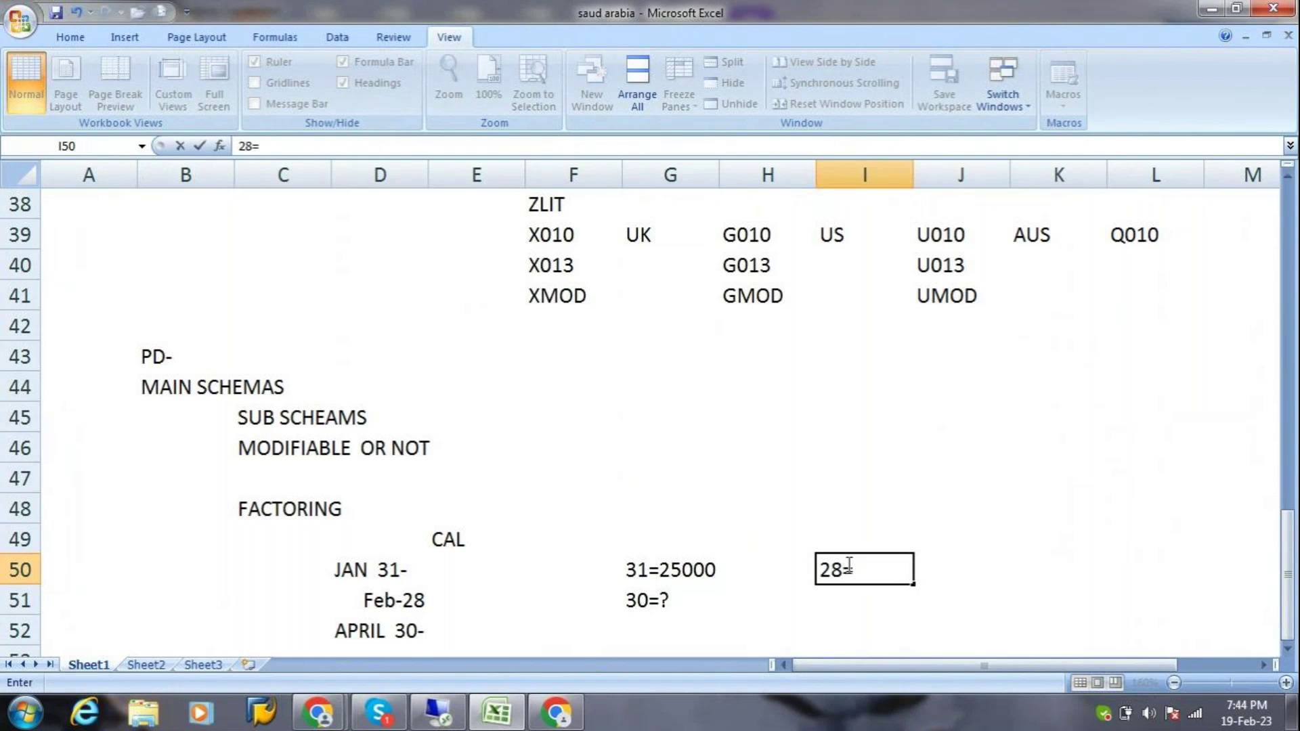
type("25000")
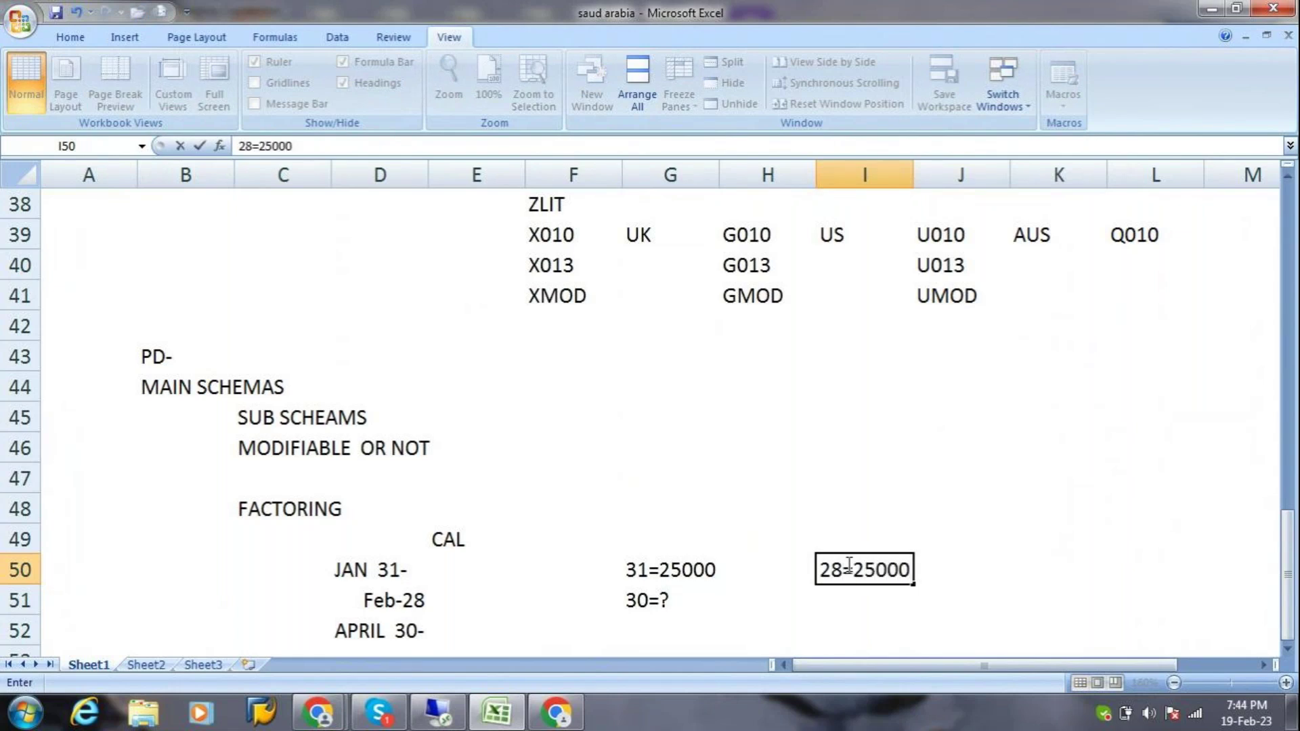
key("Return")
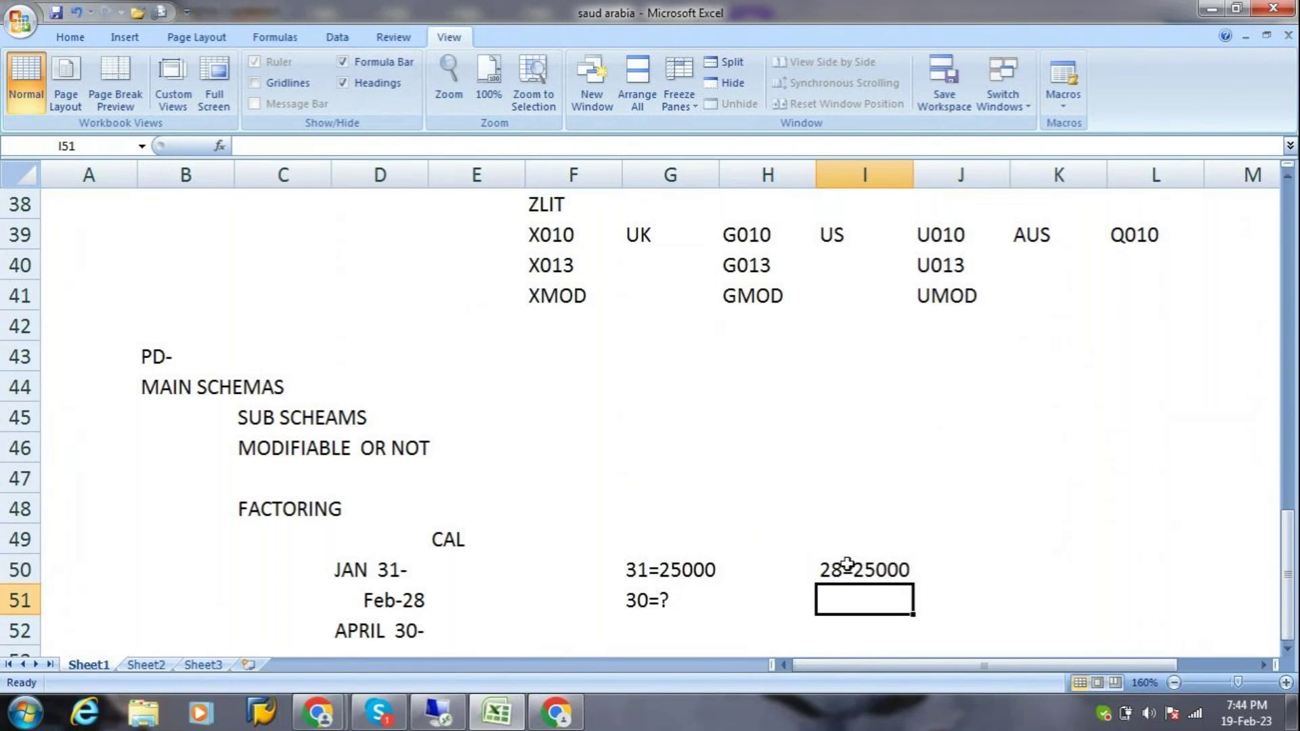
type("27=/")
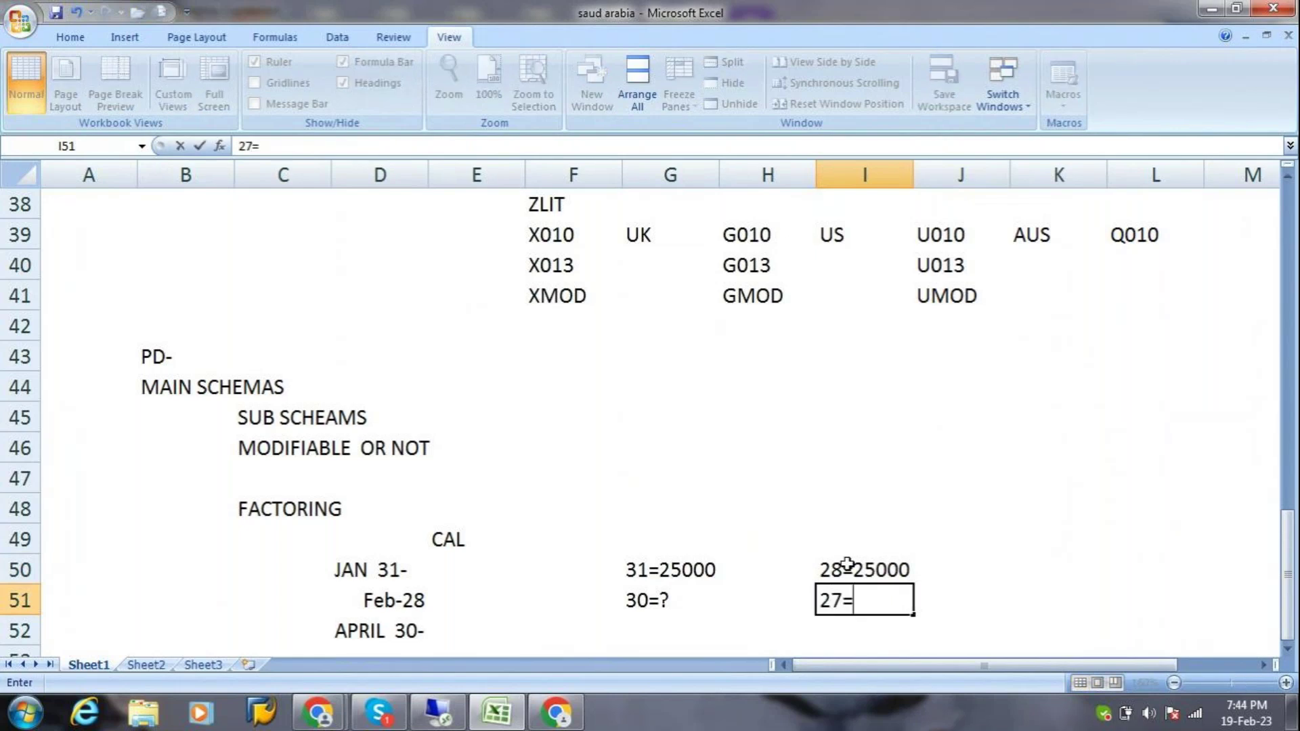
key("BackSpace")
type("?")
Add the April salary example, with "30=25000" in cell K50 and "29=?" in K51.
left_click(846, 563)
key("Up")
key("Right")
key("Right")
key("Down")
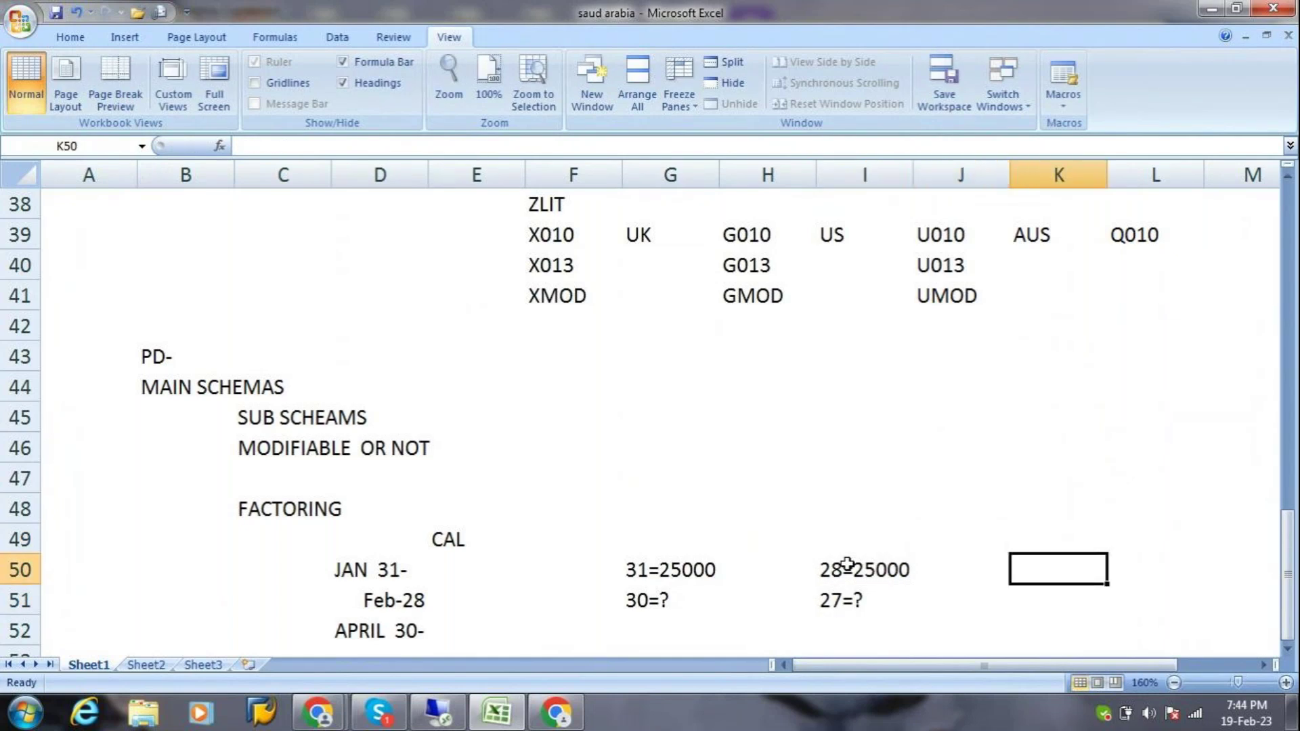
type("30=25000")
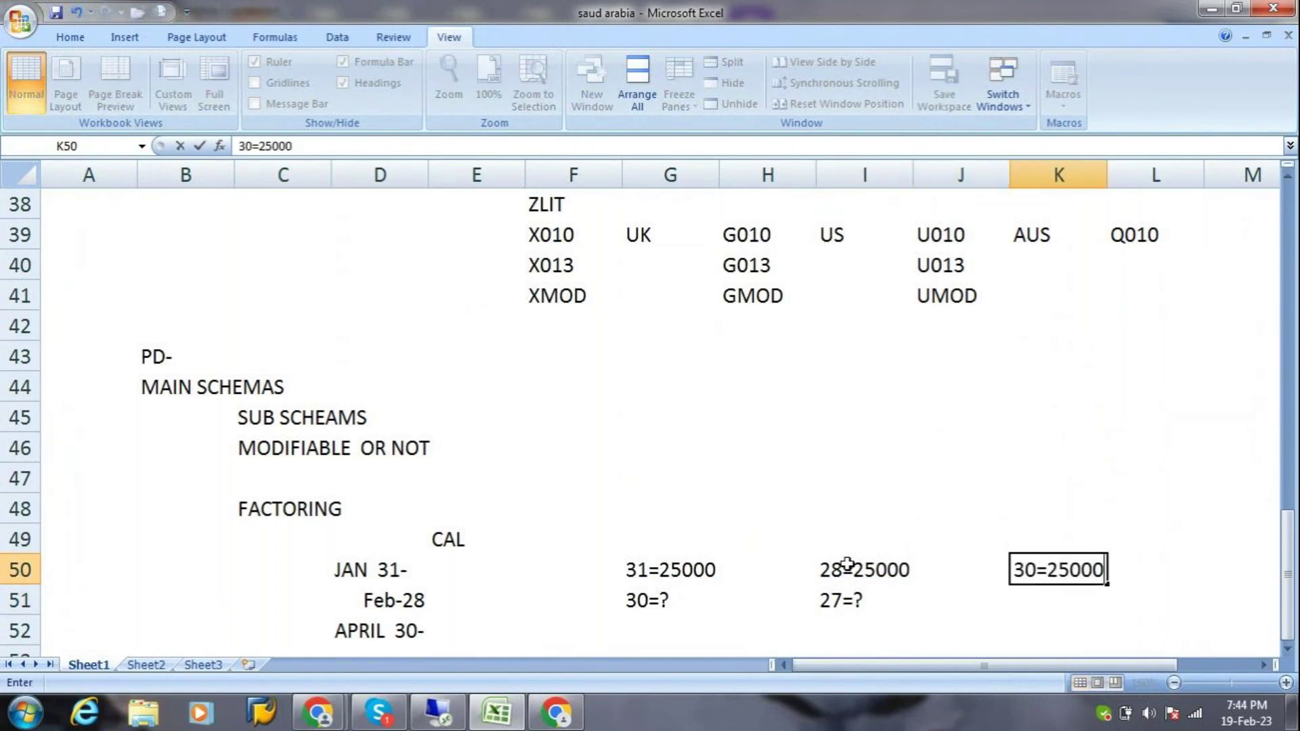
key("Return")
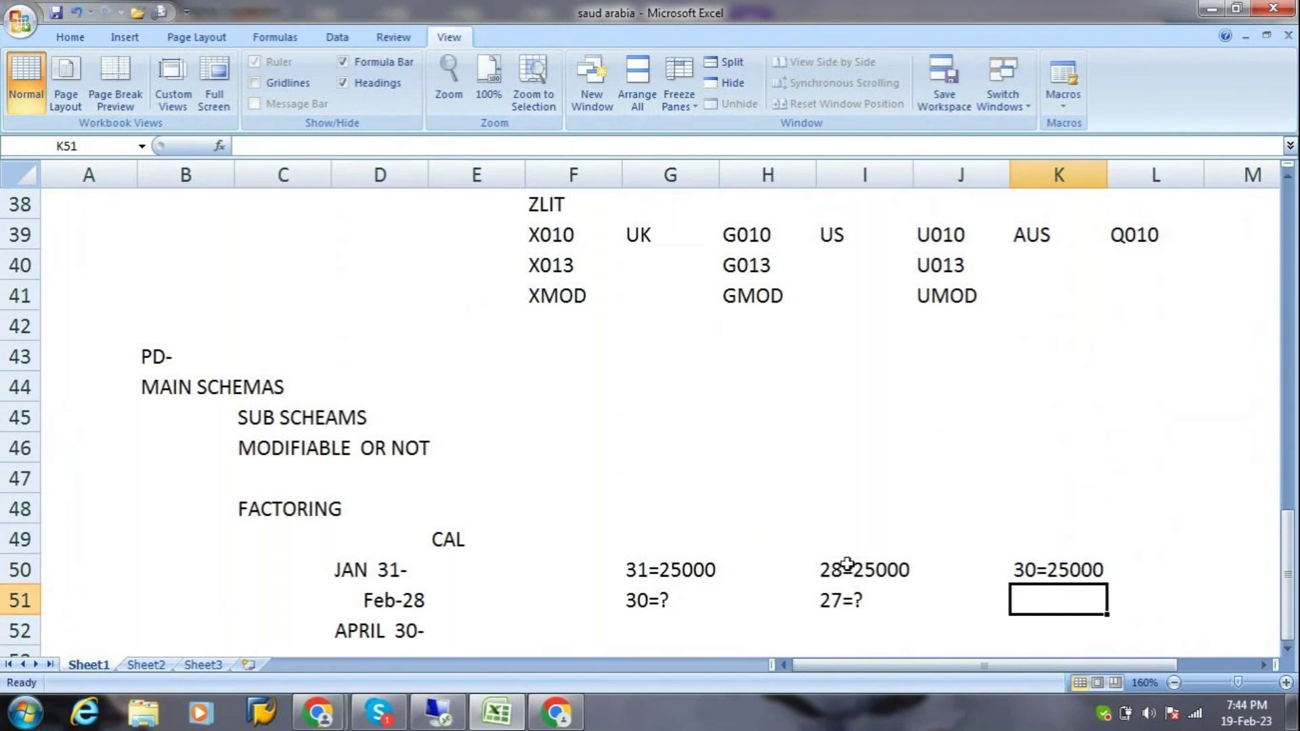
type("29=?")
key("Return")
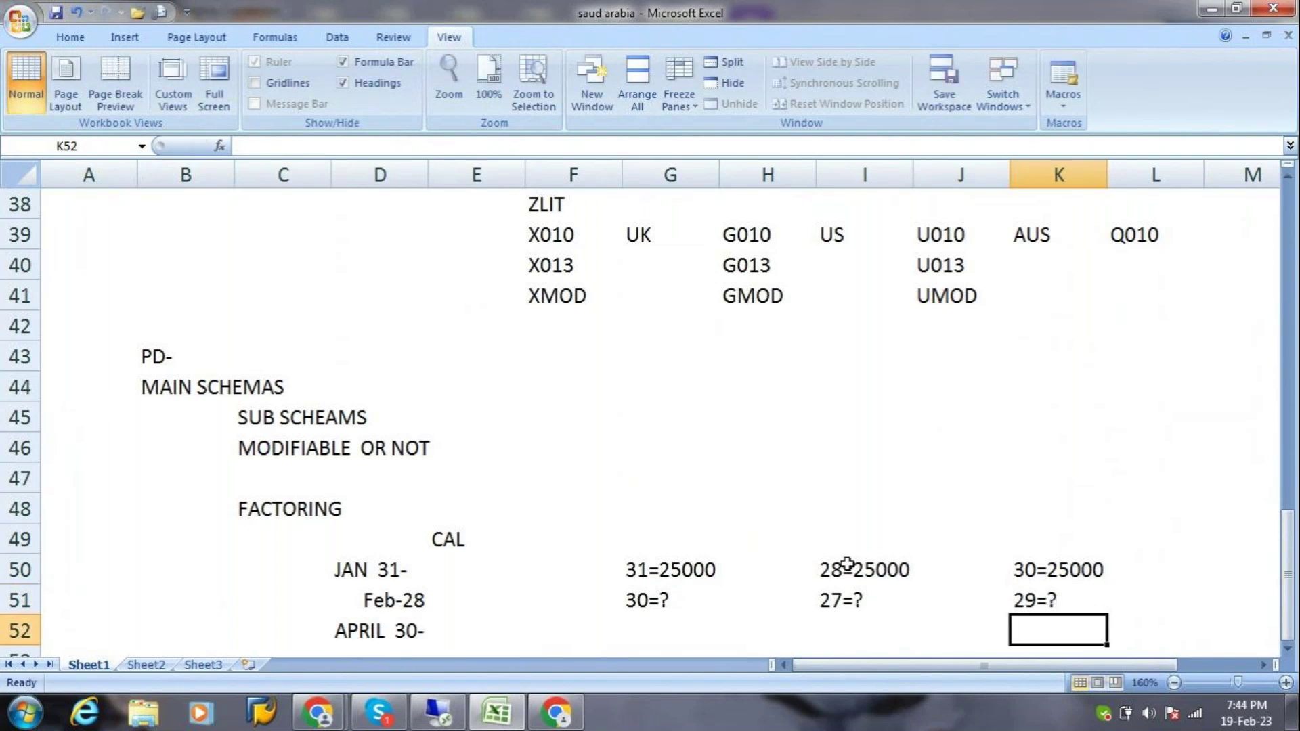
Enter "PCR" in cell G53, below the January salary example.
key("Left")
key("Left")
key("Left")
key("Left")
key("Down")
key("Down")
key("Down")
key("Down")
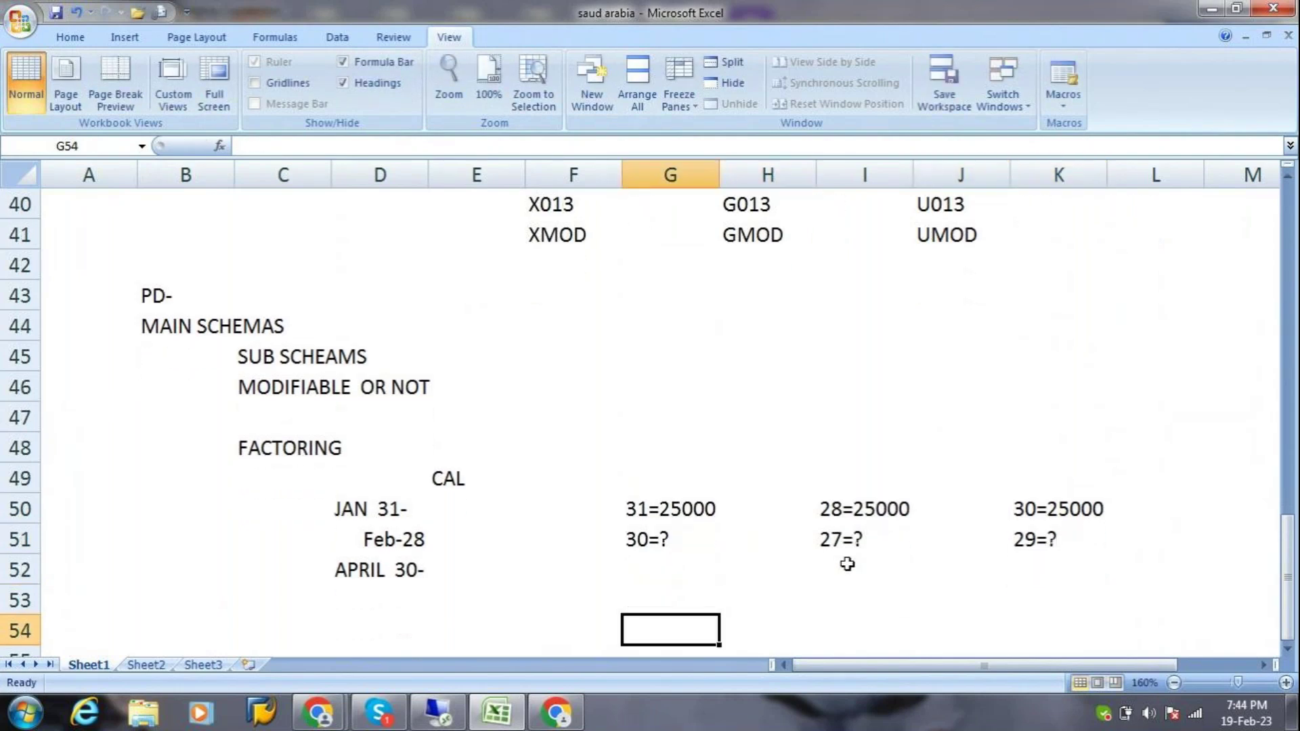
key("Up")
key("Up")
key("Up")
key("Up")
key("Up")
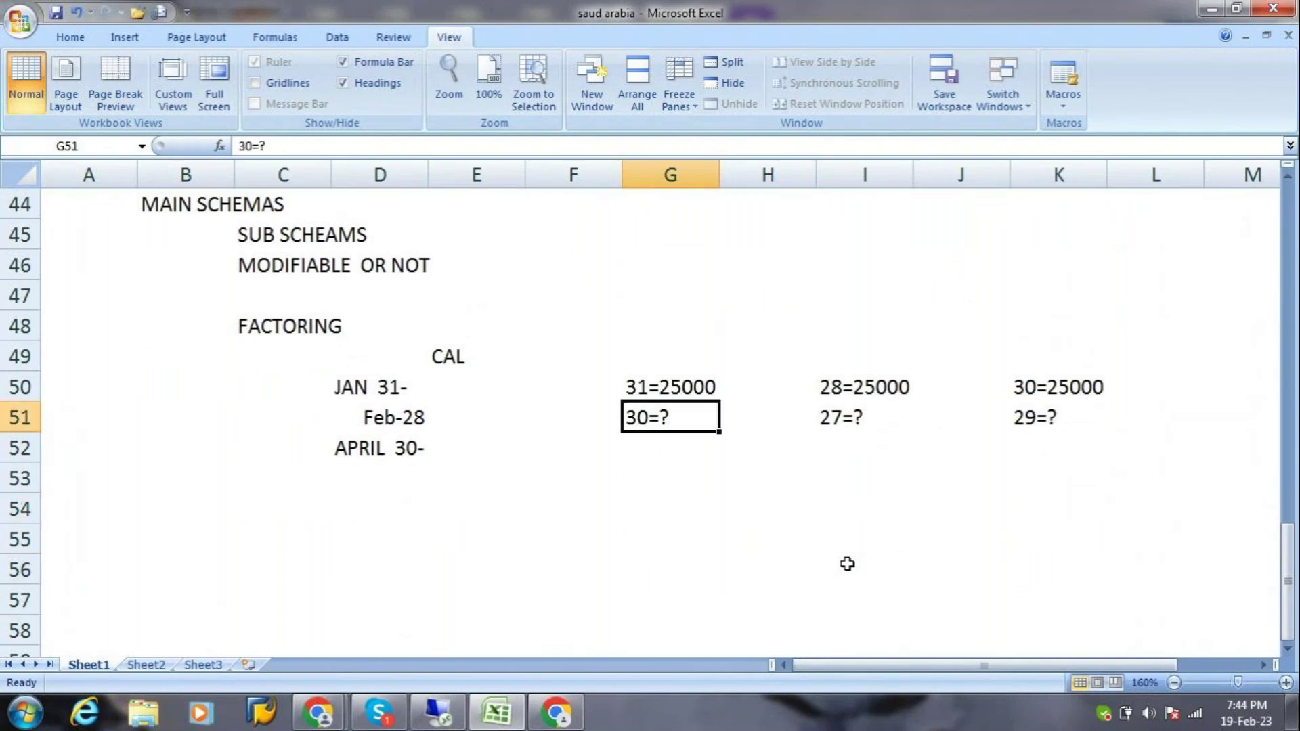
key("Down")
key("Down")
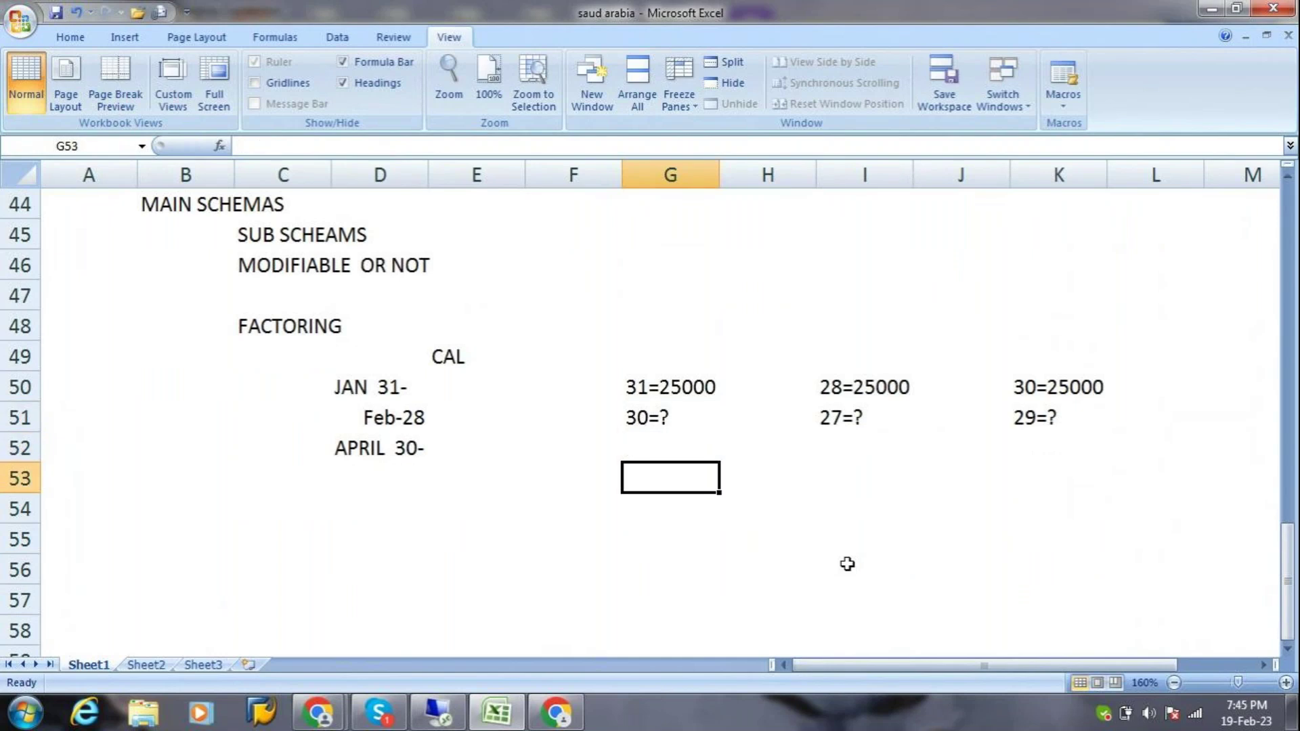
type("PCR")
key("Return")
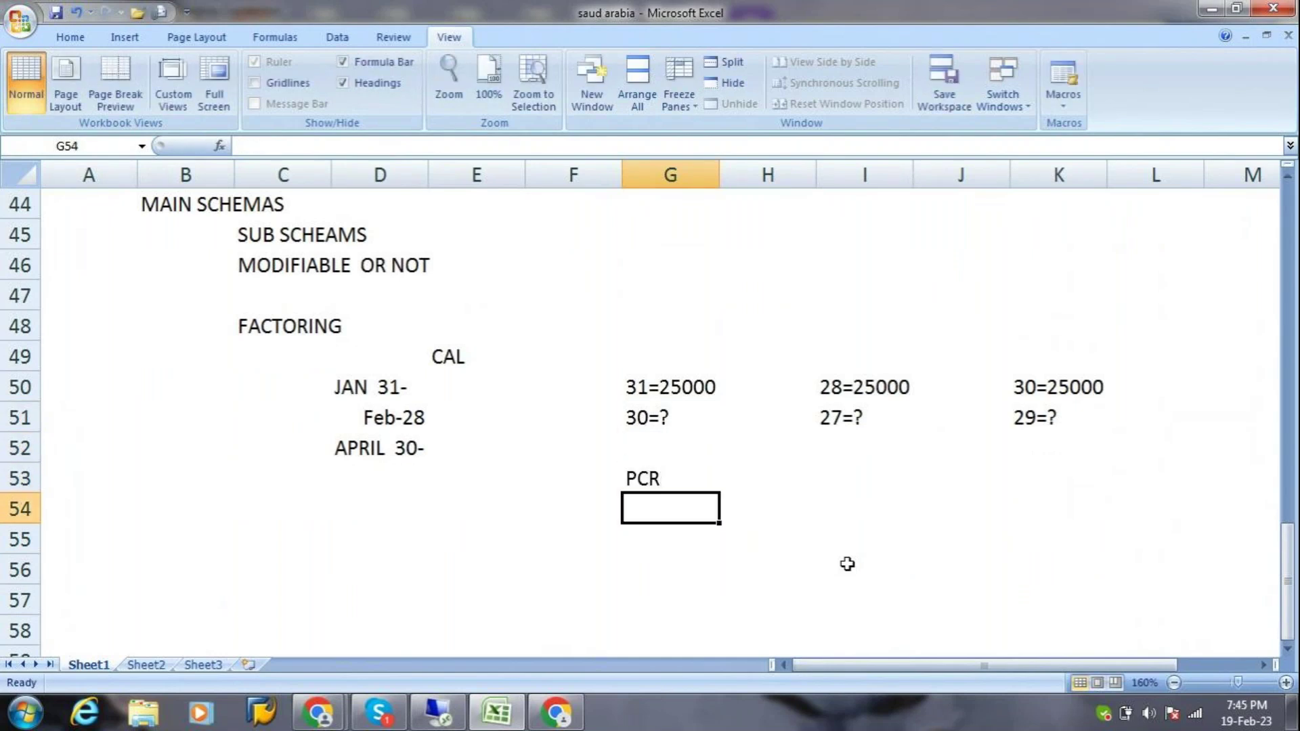
Examine the 31-day and 28-day salary examples in cells G50 and I50.
key("Left")
key("Left")
key("Left")
key("Left")
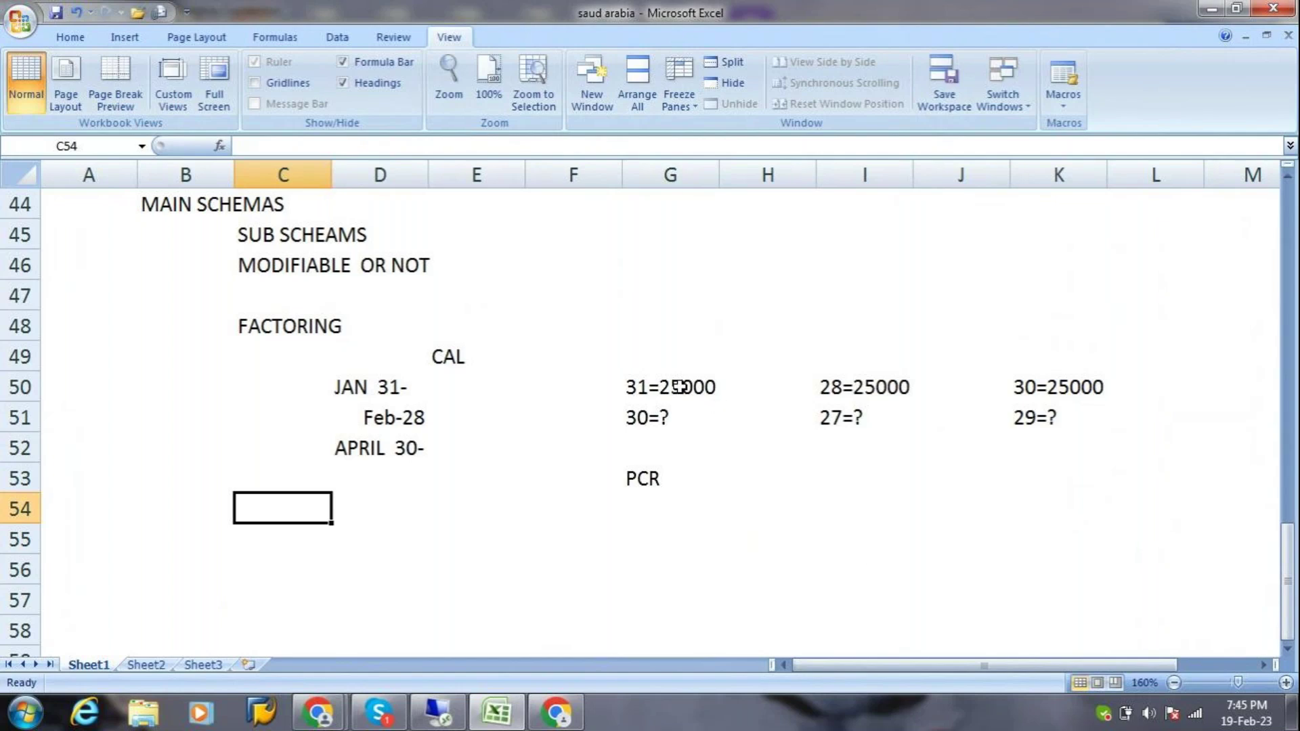
left_click(680, 387)
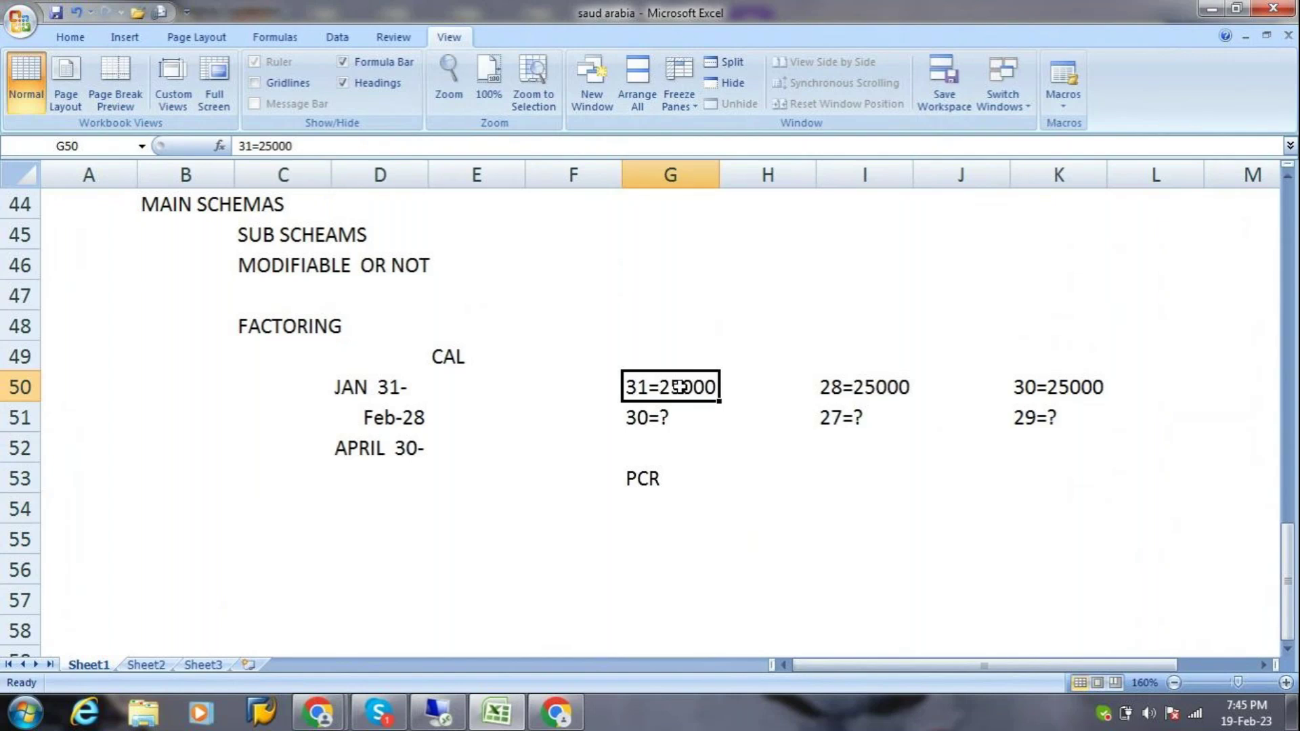
left_click(817, 398)
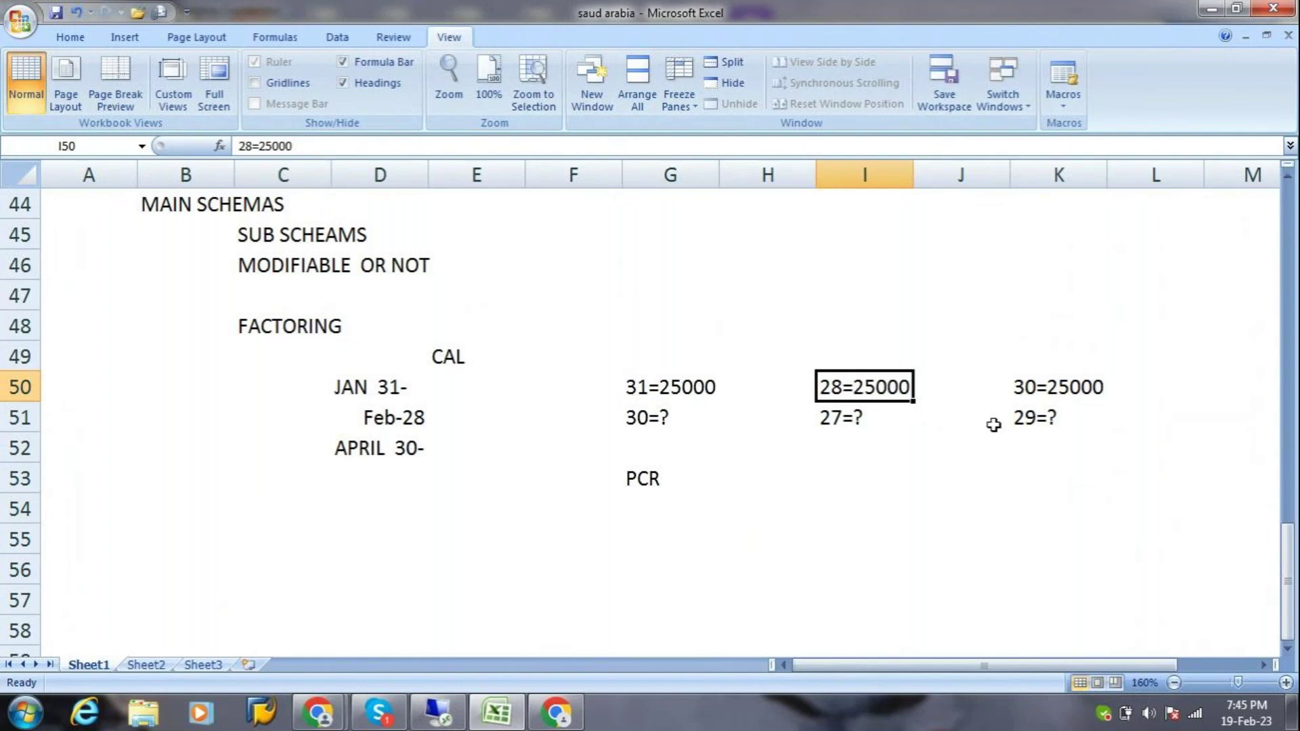
left_click(680, 385)
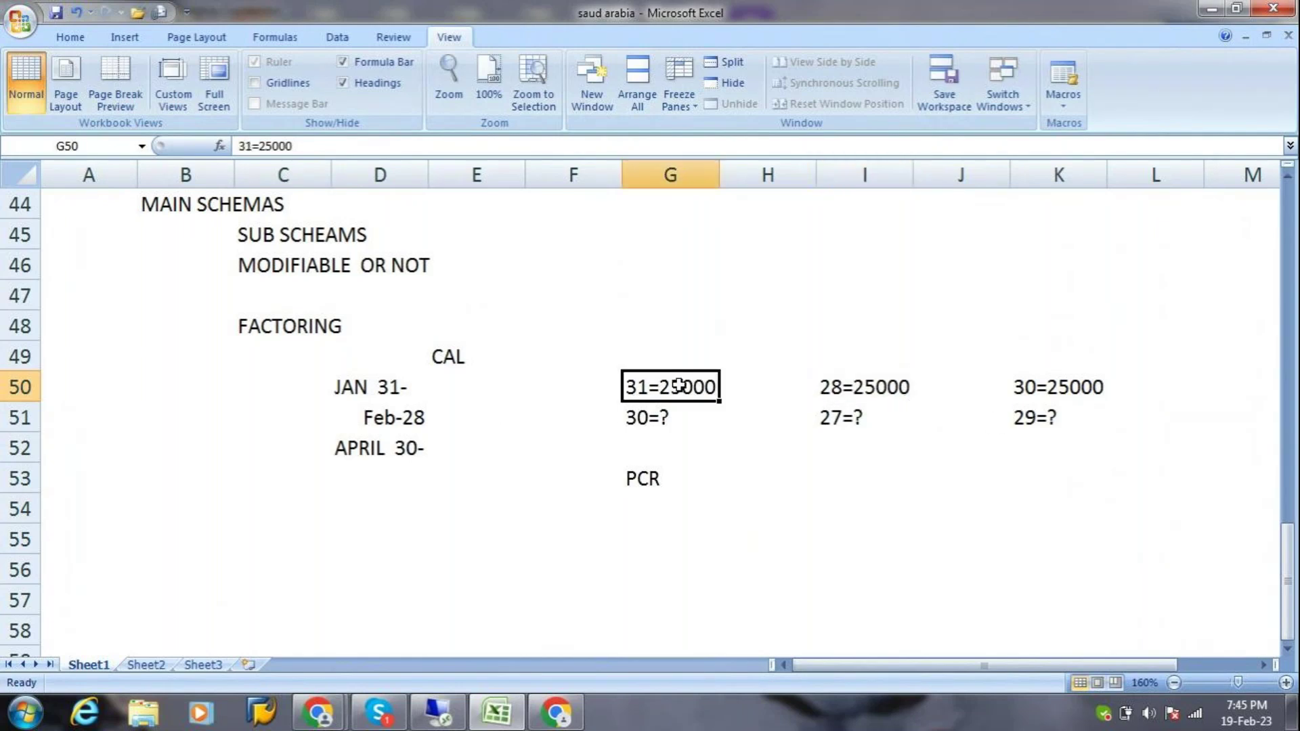
left_click(554, 534)
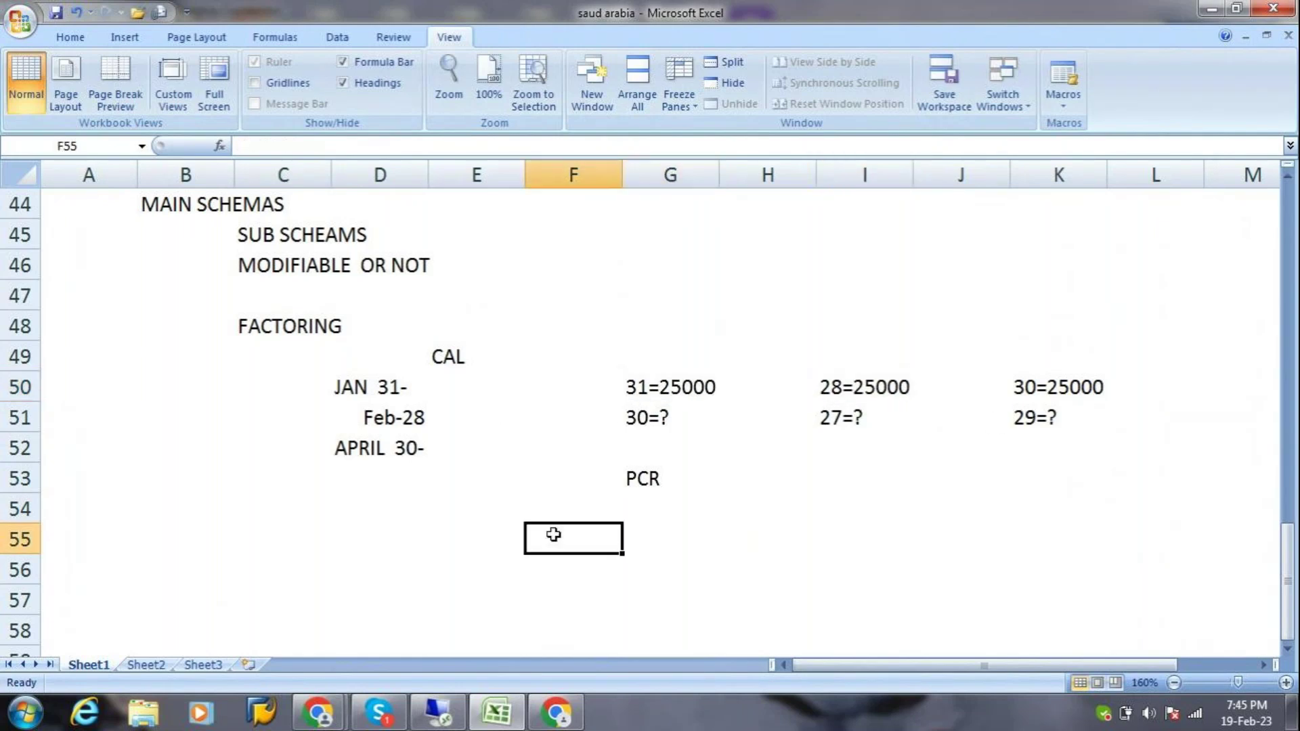
Enter "30-" in cell F55, below the salary examples.
type("30-")
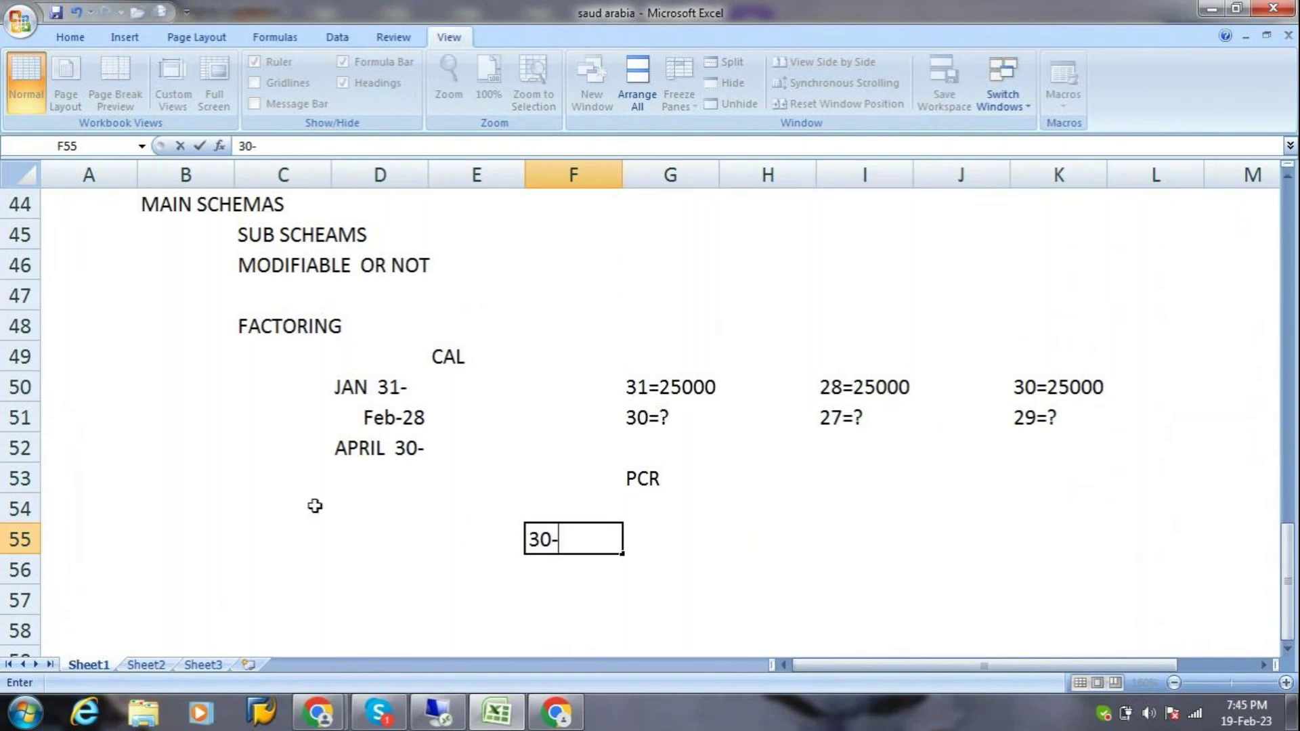
left_click(200, 552)
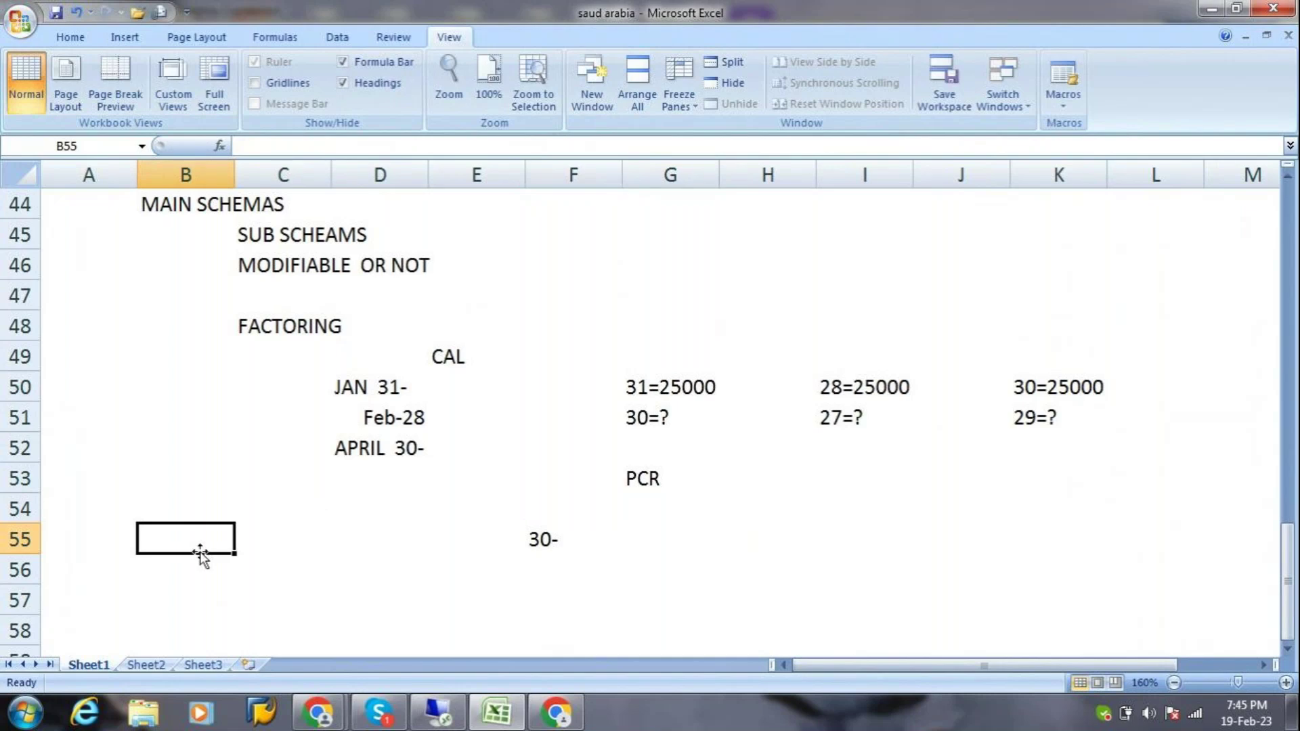
Switch to SAP, return to the Saudi Arabia payroll schema SAU0 and open its factoring and storage sub schema SAL9.
key("alt+Tab")
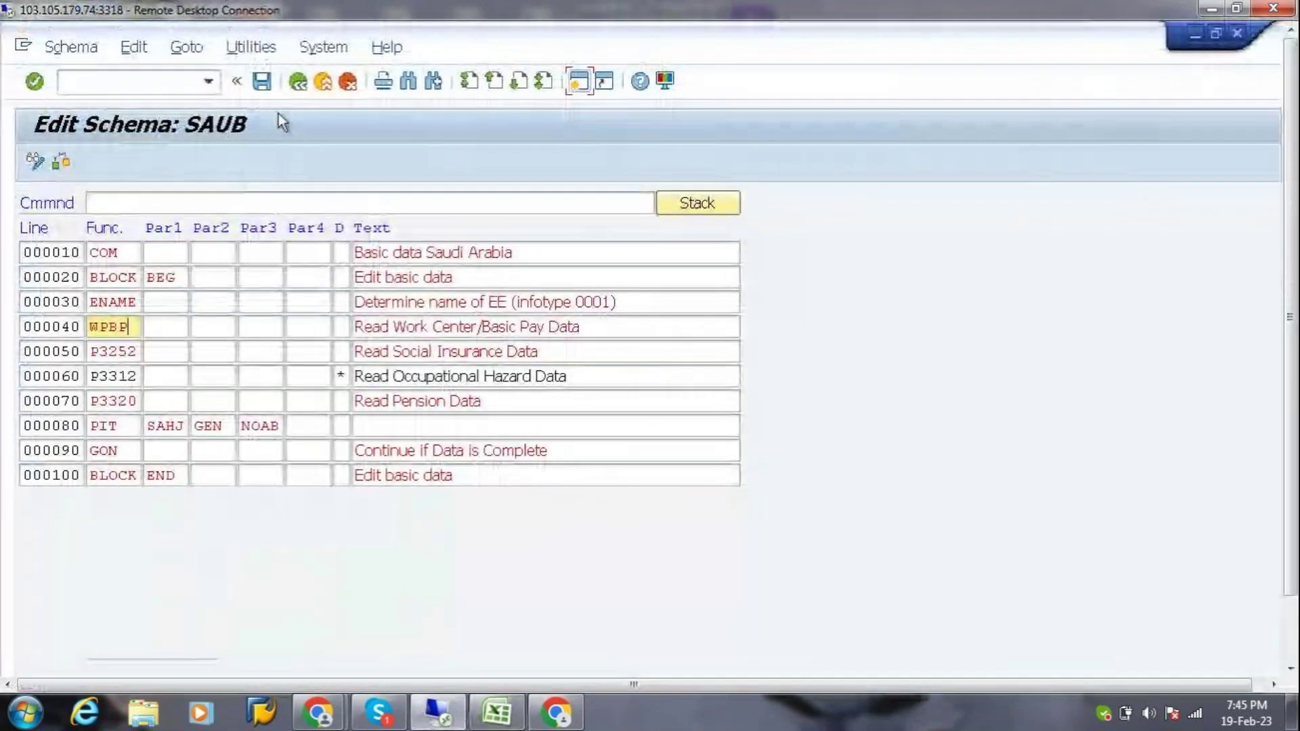
left_click(298, 83)
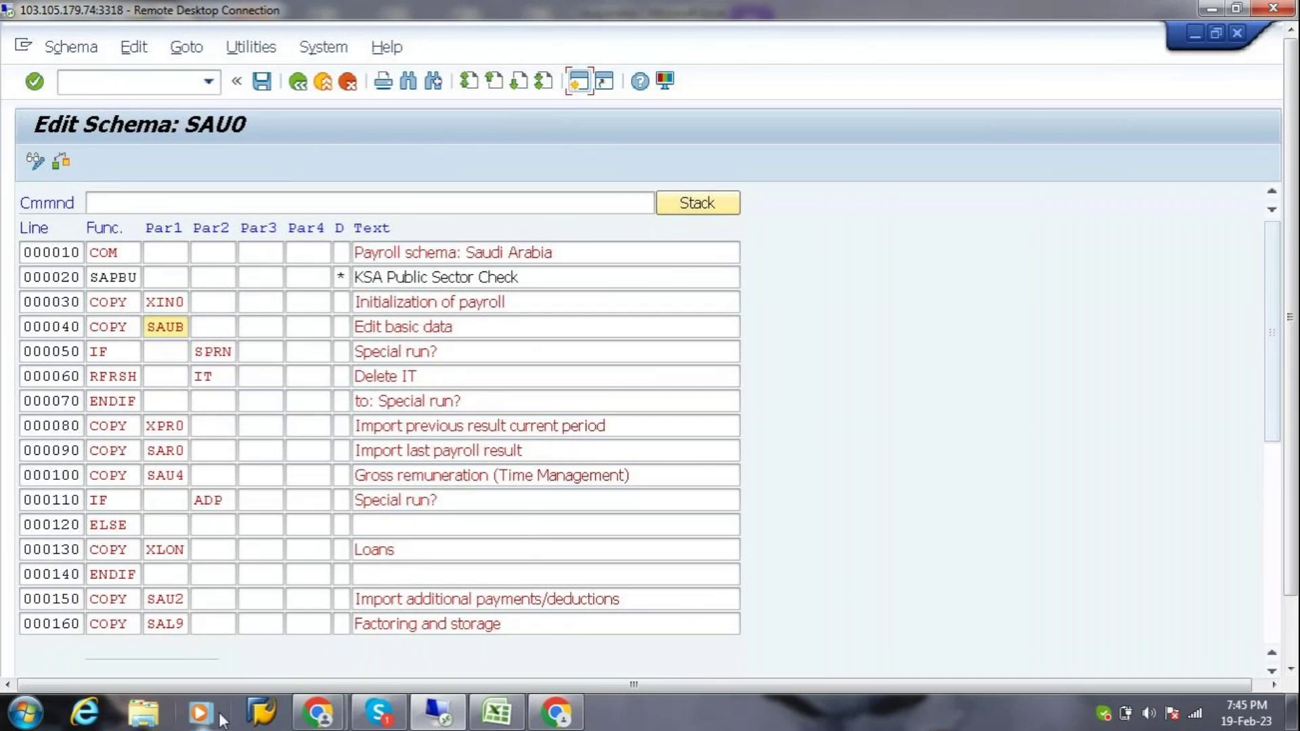
double_click(170, 624)
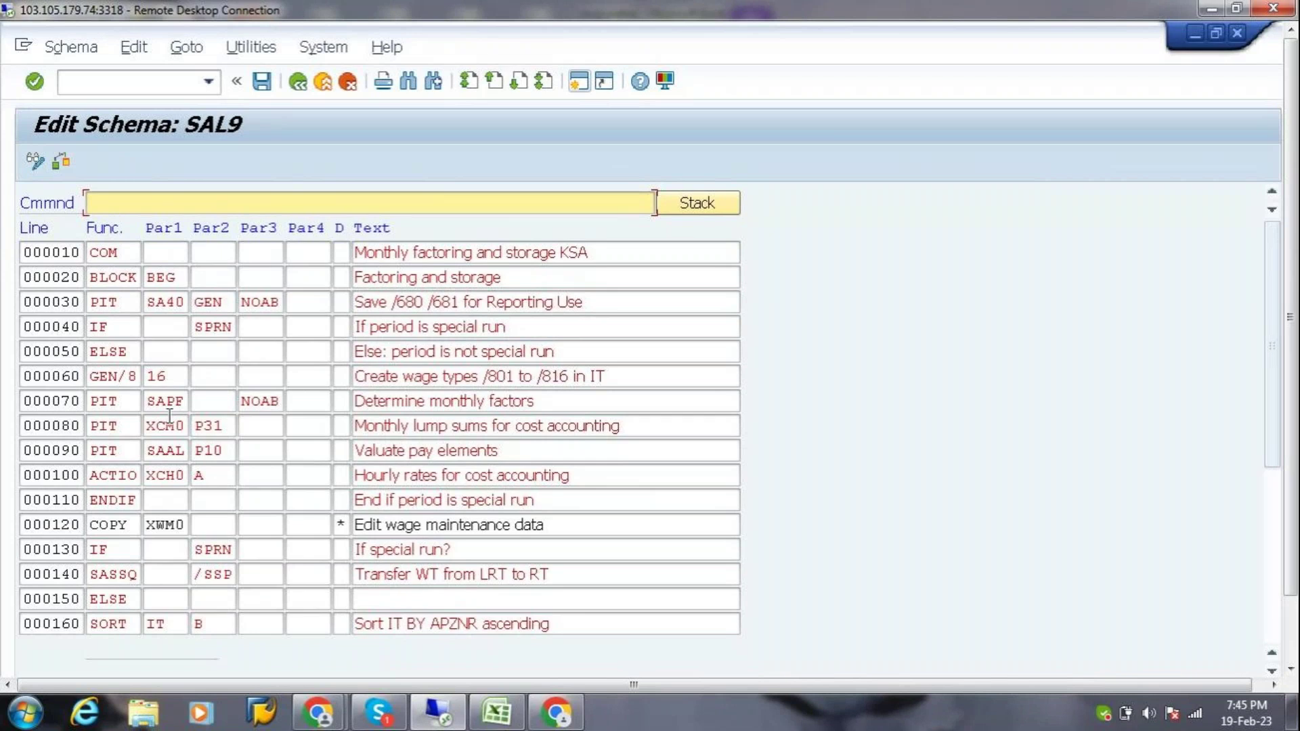
Select rule SAPF on the monthly factors line and enter /OPE02 as the transaction code.
left_click(186, 403)
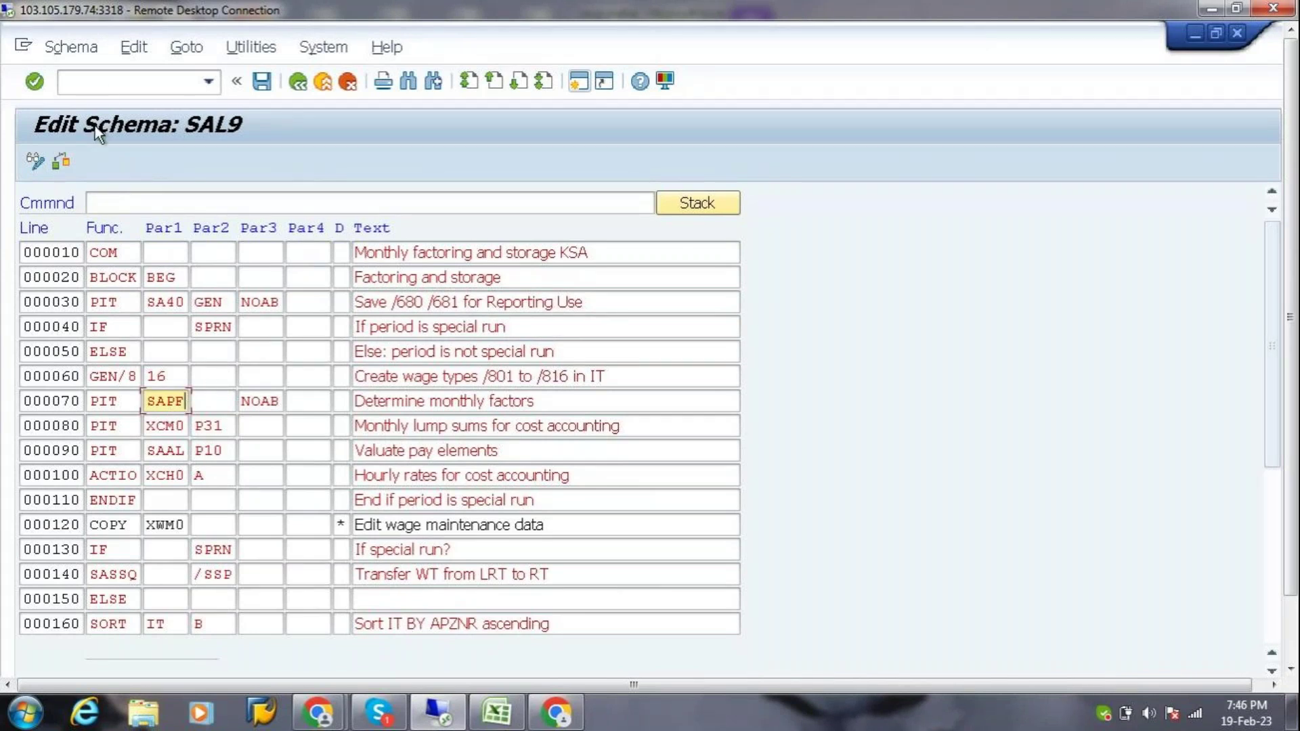
left_click(122, 80)
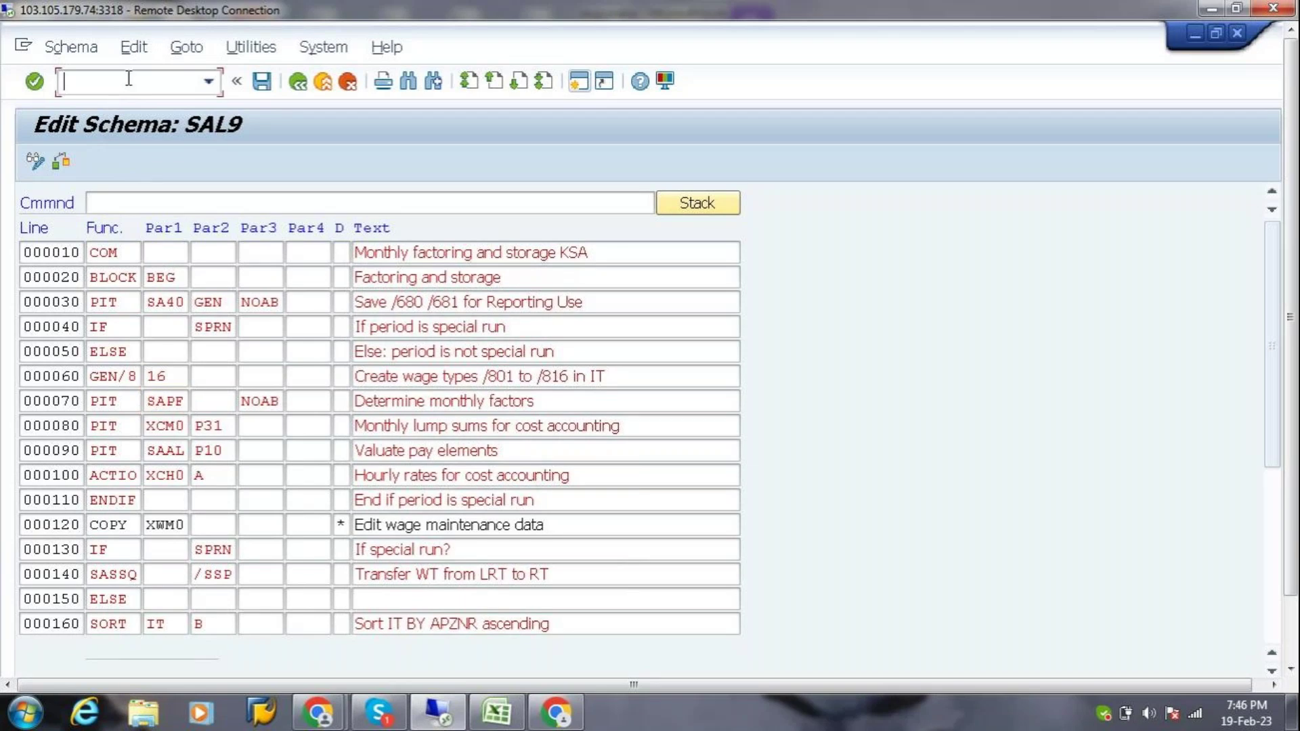
type("/OPE02")
Switch to Excel and start the schema structure notes with "SCHEMA" in cell D57 and "8 COL" in E57.
left_click(501, 716)
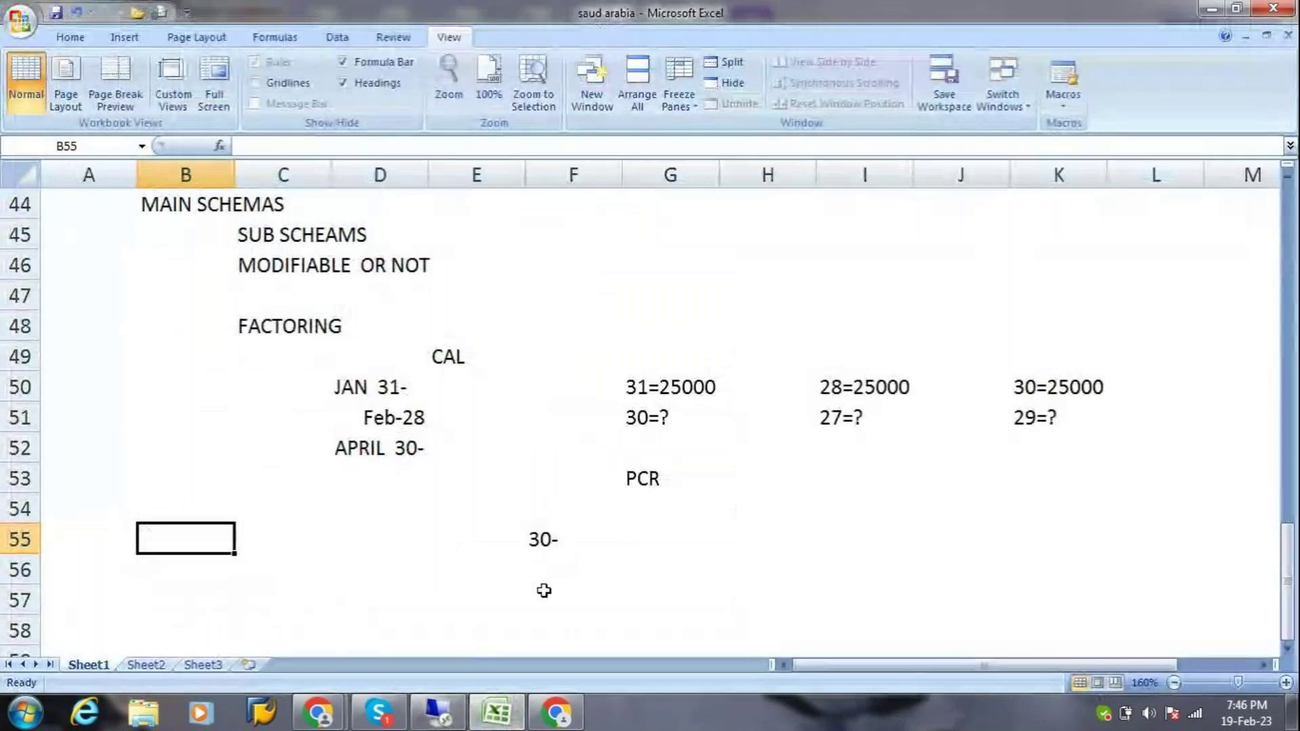
left_click(366, 593)
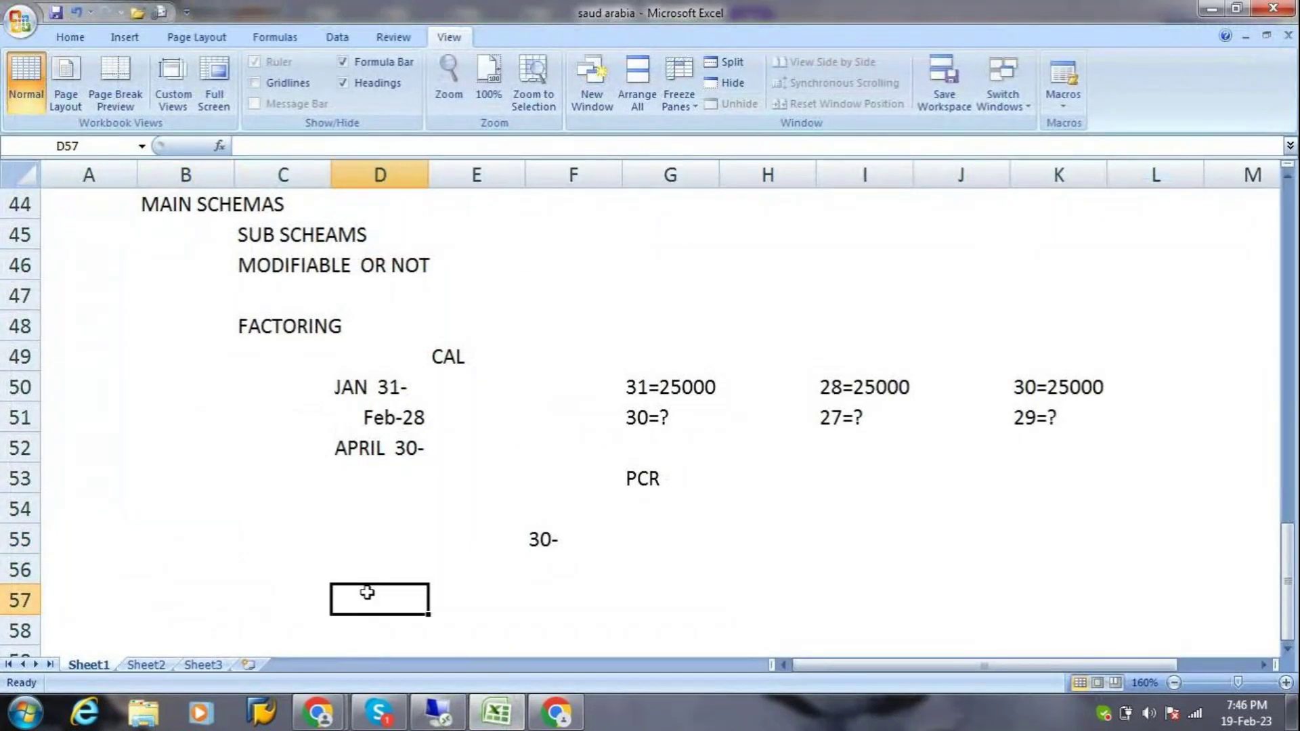
type("SCHEMA")
key("Tab")
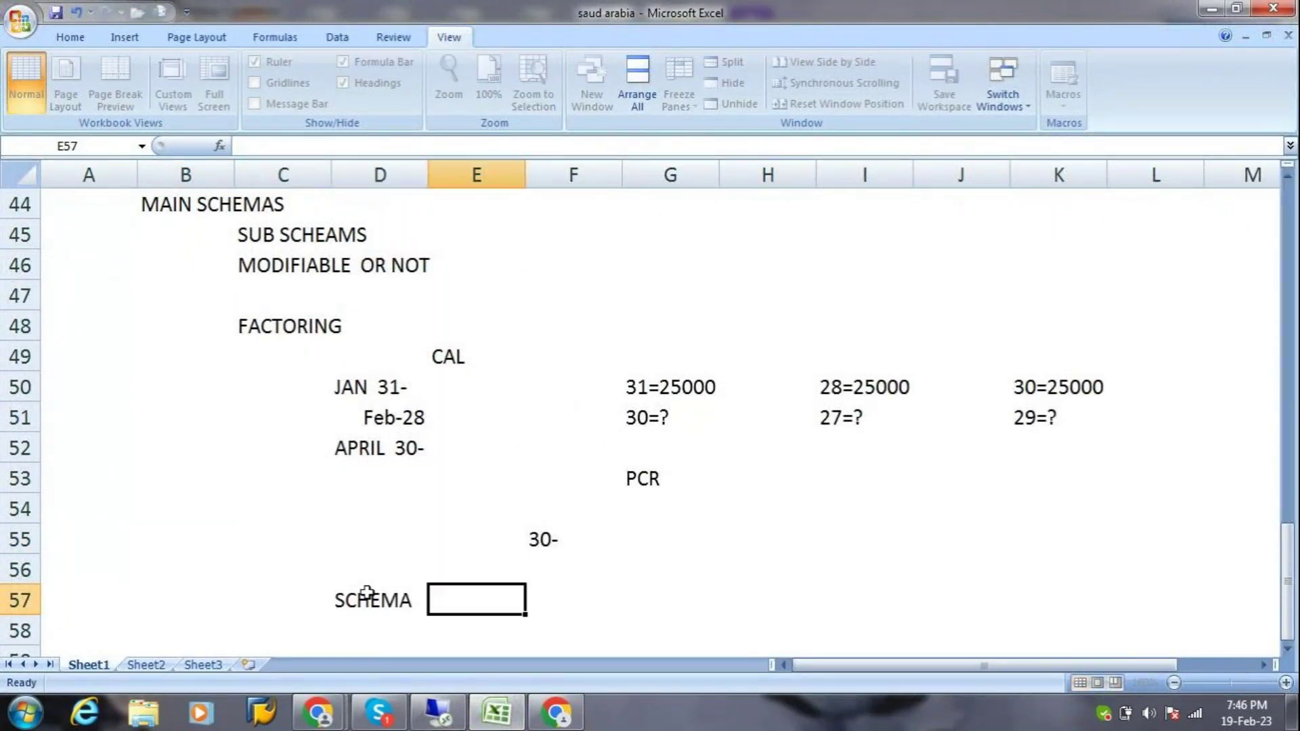
type("8 COL")
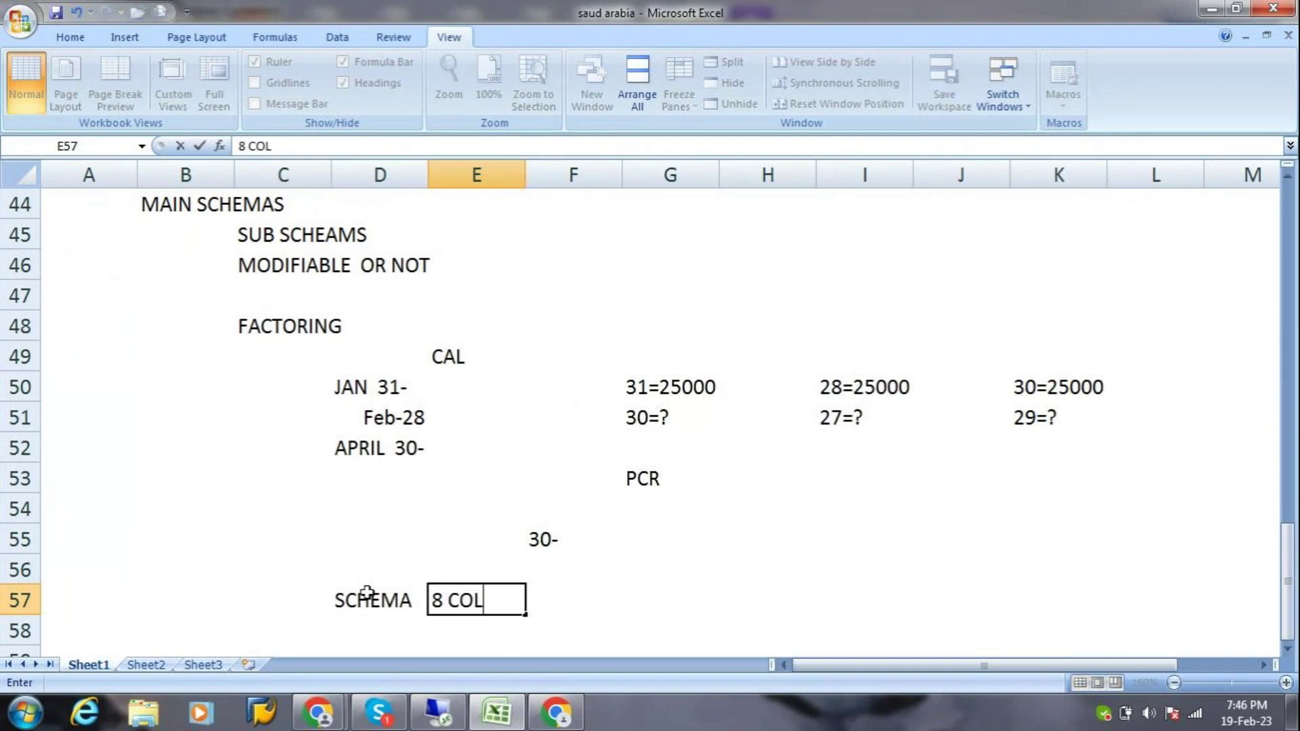
key("Return")
Describe the first schema column with "C1 LINE 6 DGT N .CODE" in cell E58 and "10 20" in E59.
type("C1")
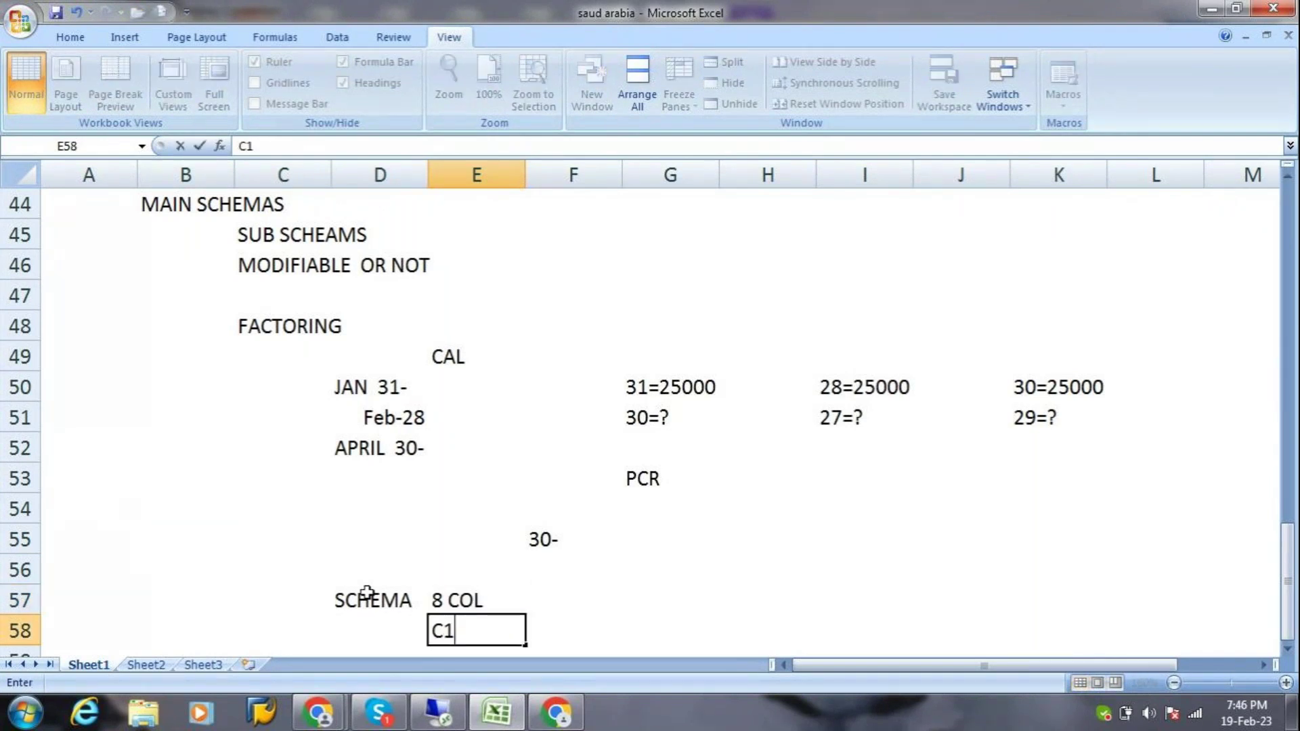
type(" LINE  ")
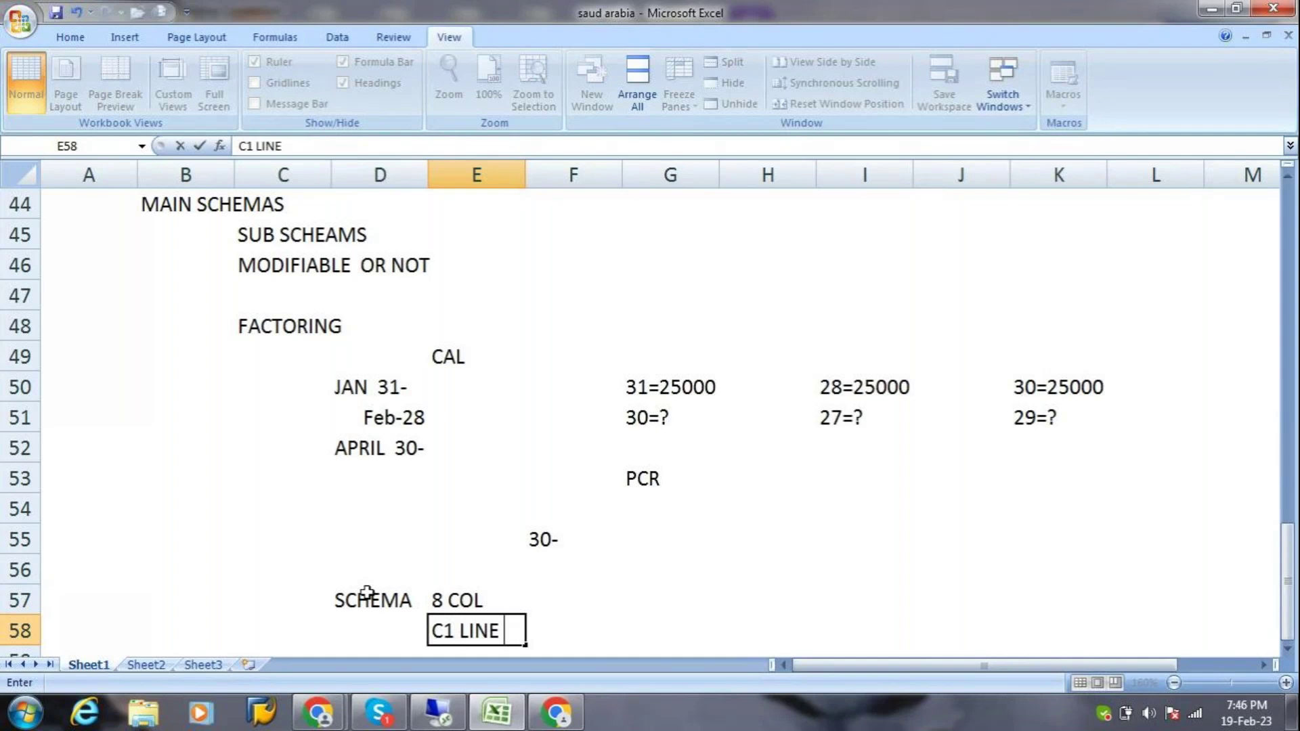
type("6 DGT N .CODE")
key("Return")
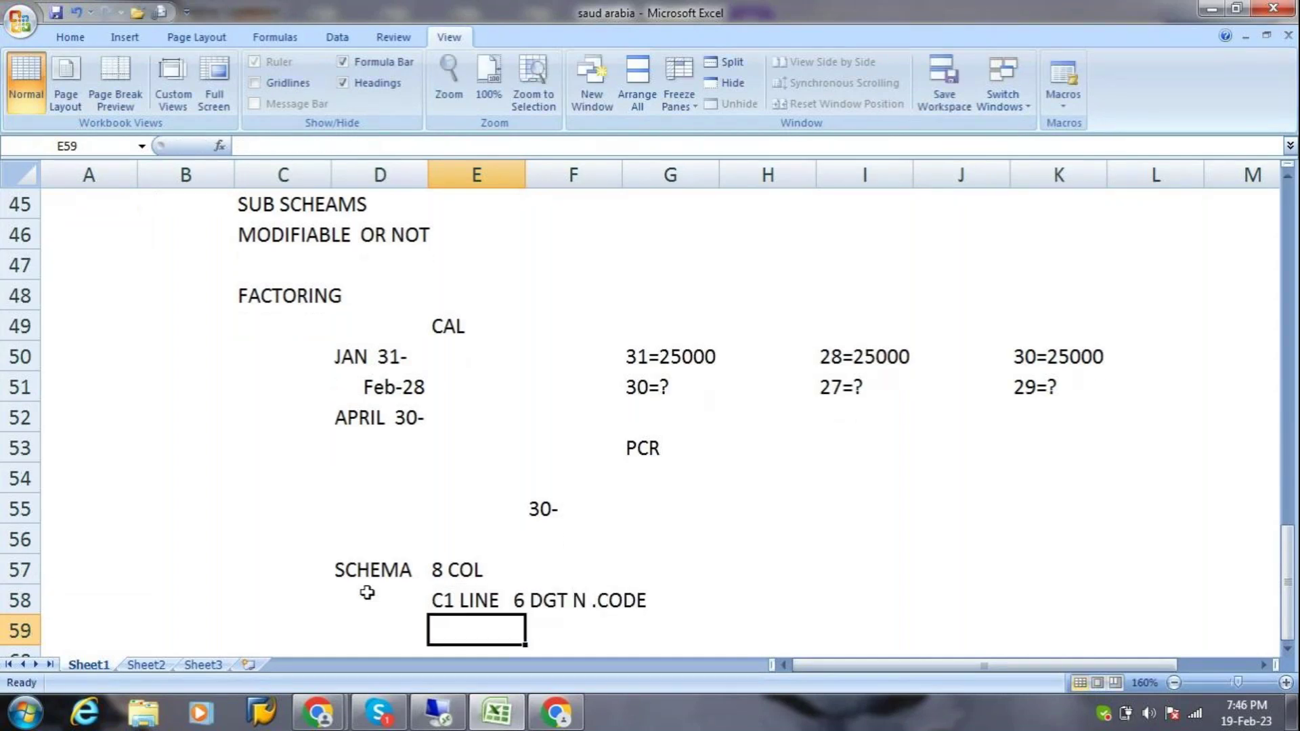
type("10  20")
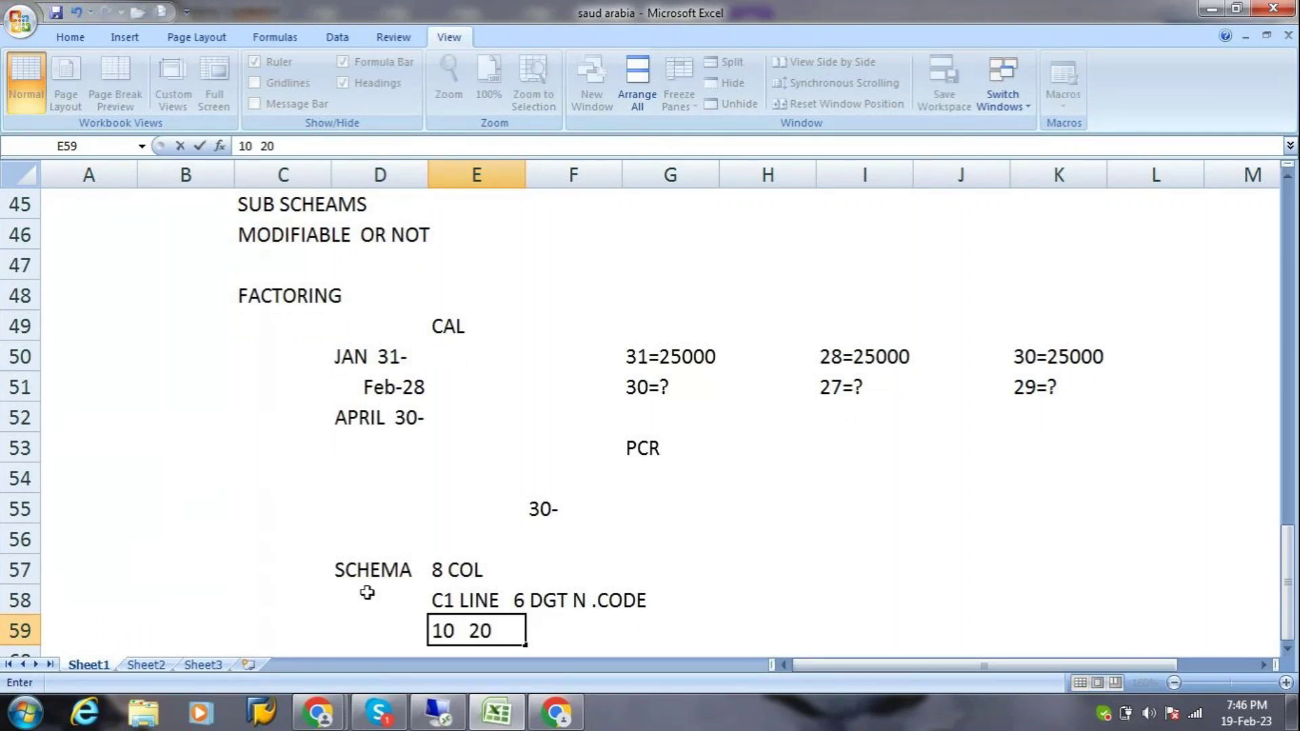
key("Return")
Describe the second schema column with "C 2 FUNCTION" in cell E60 and "2-TO 5 DGT CODE---PE0" in F61.
type("CL")
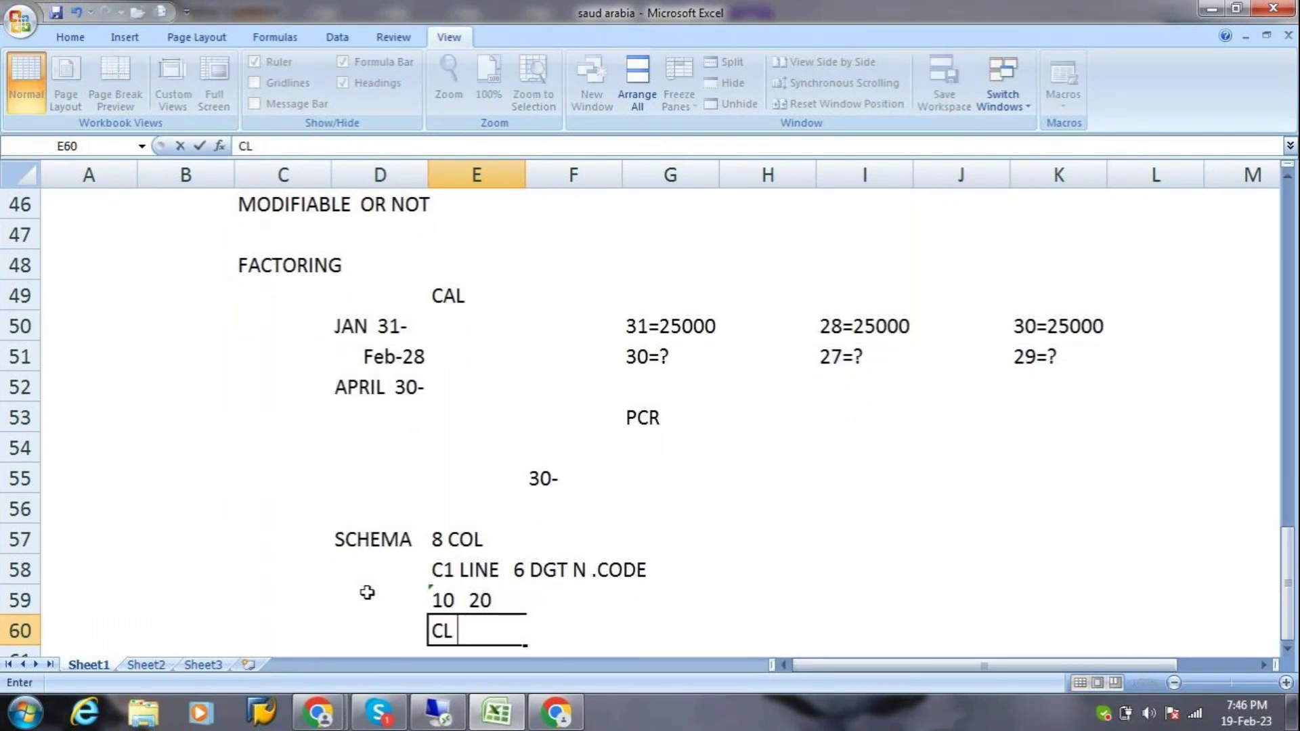
key("BackSpace")
type("2  FUNCTION")
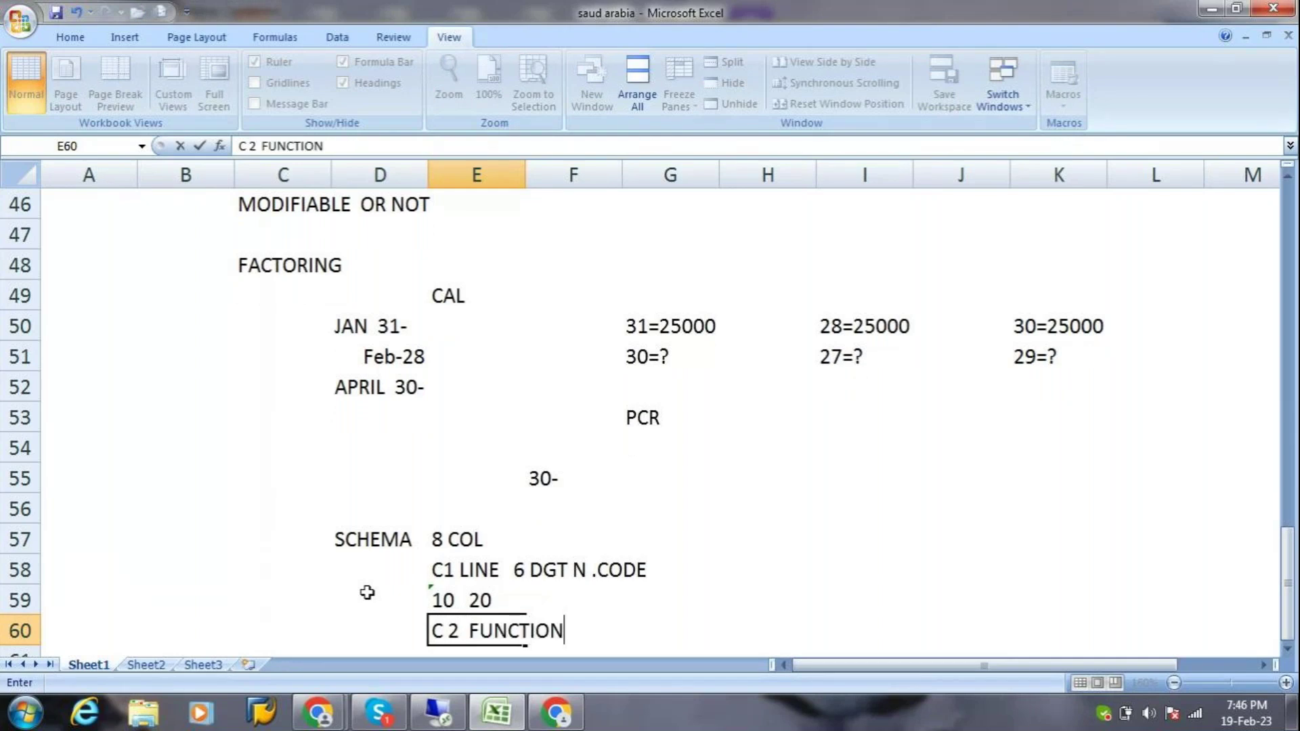
key("Return")
key("Right")
type("2-F5")
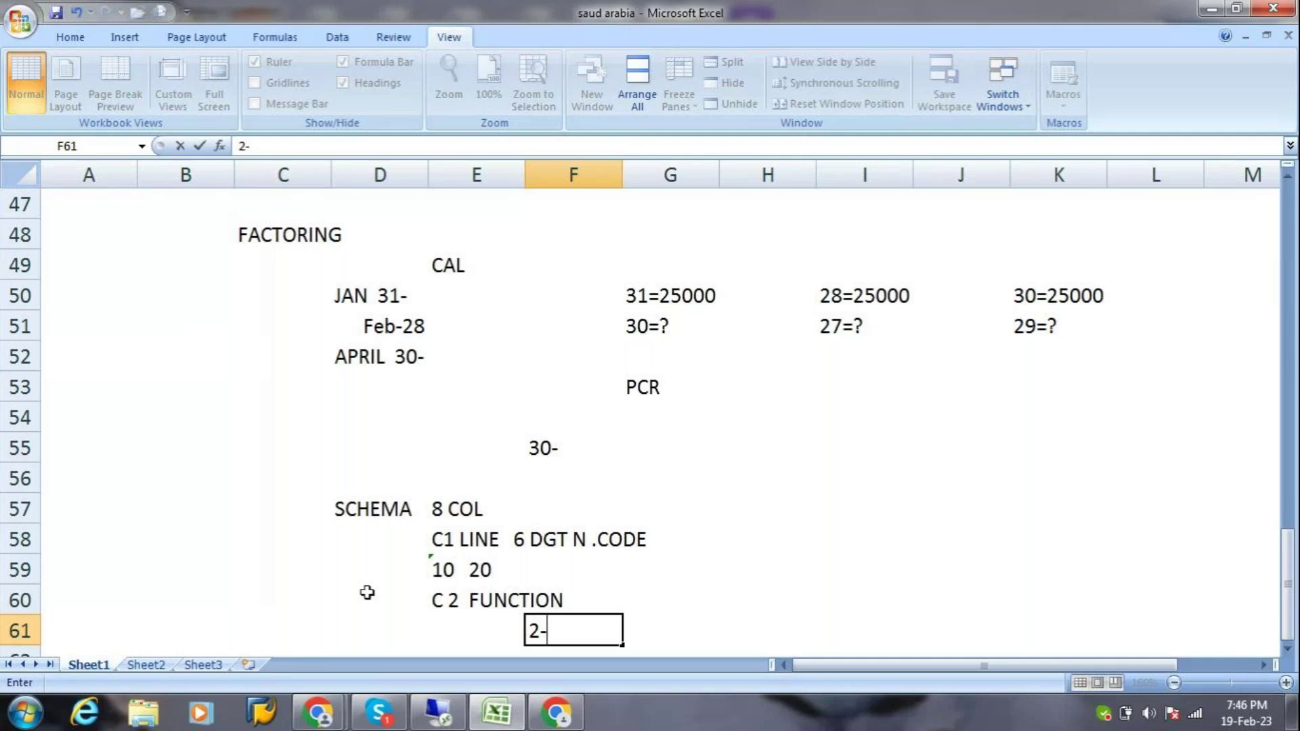
key("BackSpace")
key("BackSpace")
type("TO 5 DGT CODE---")
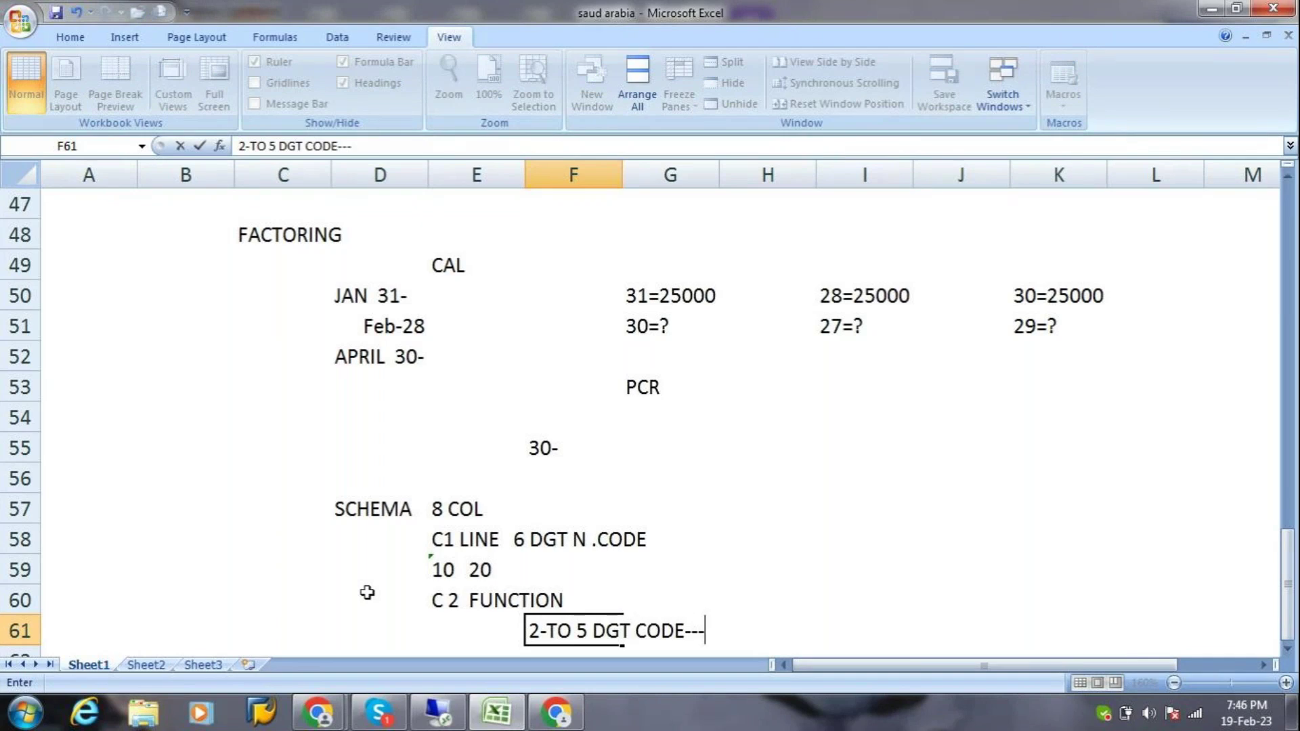
type("PE0")
key("Return")
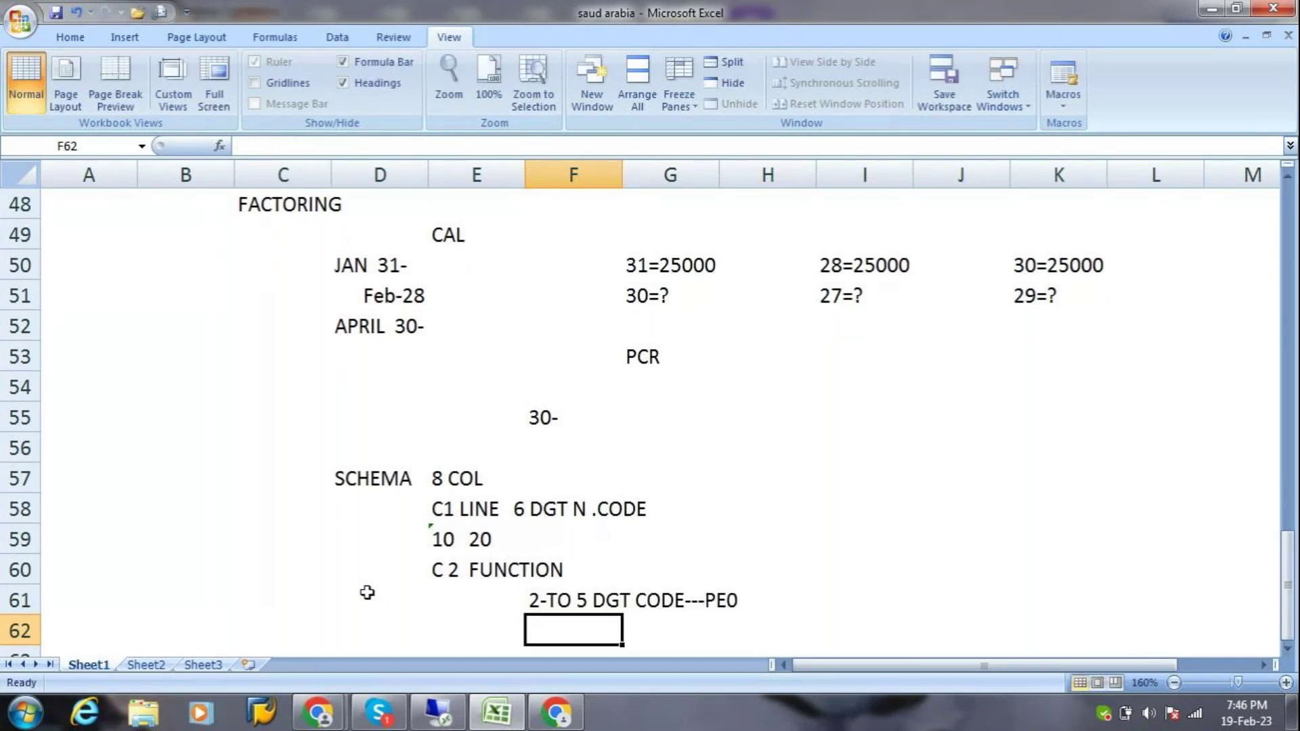
Add the third schema column as "C3 PAR1" in cell E62.
key("Left")
key("Left")
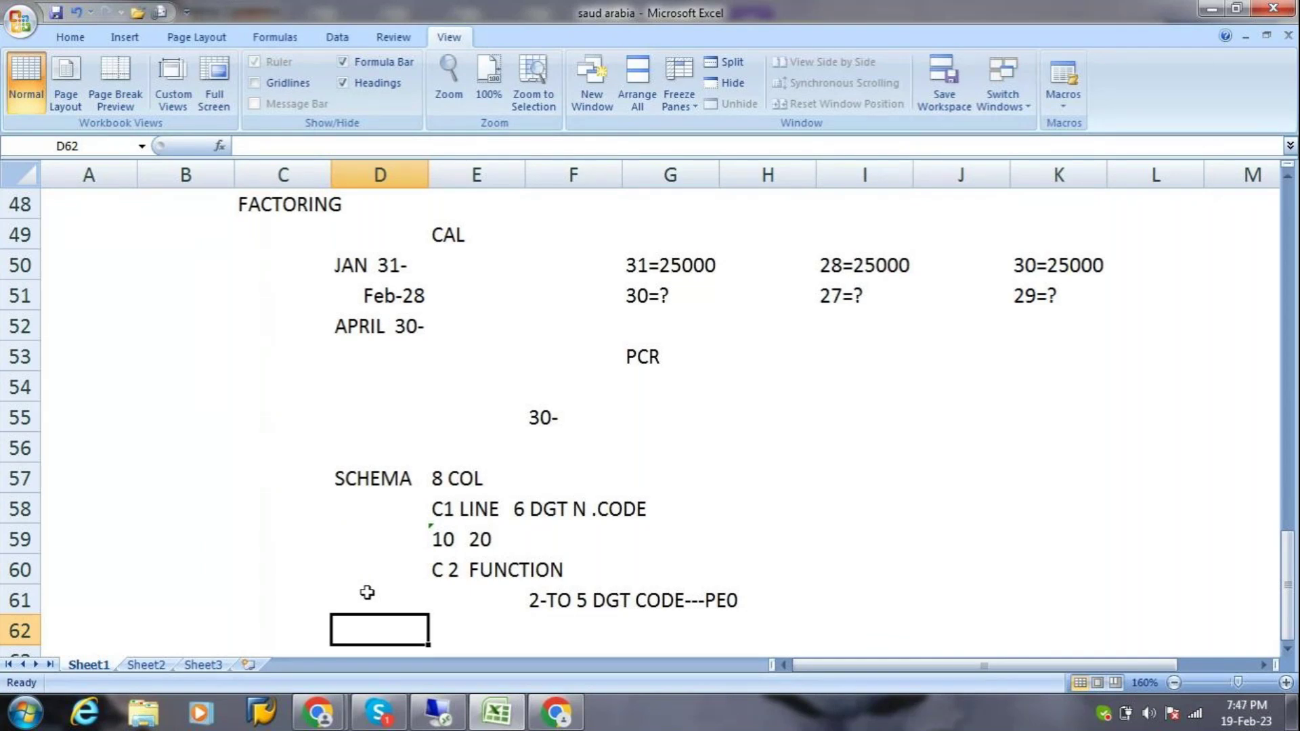
type("FU")
key("BackSpace")
key("BackSpace")
key("Tab")
type("C3  PAR1")
key("Return")
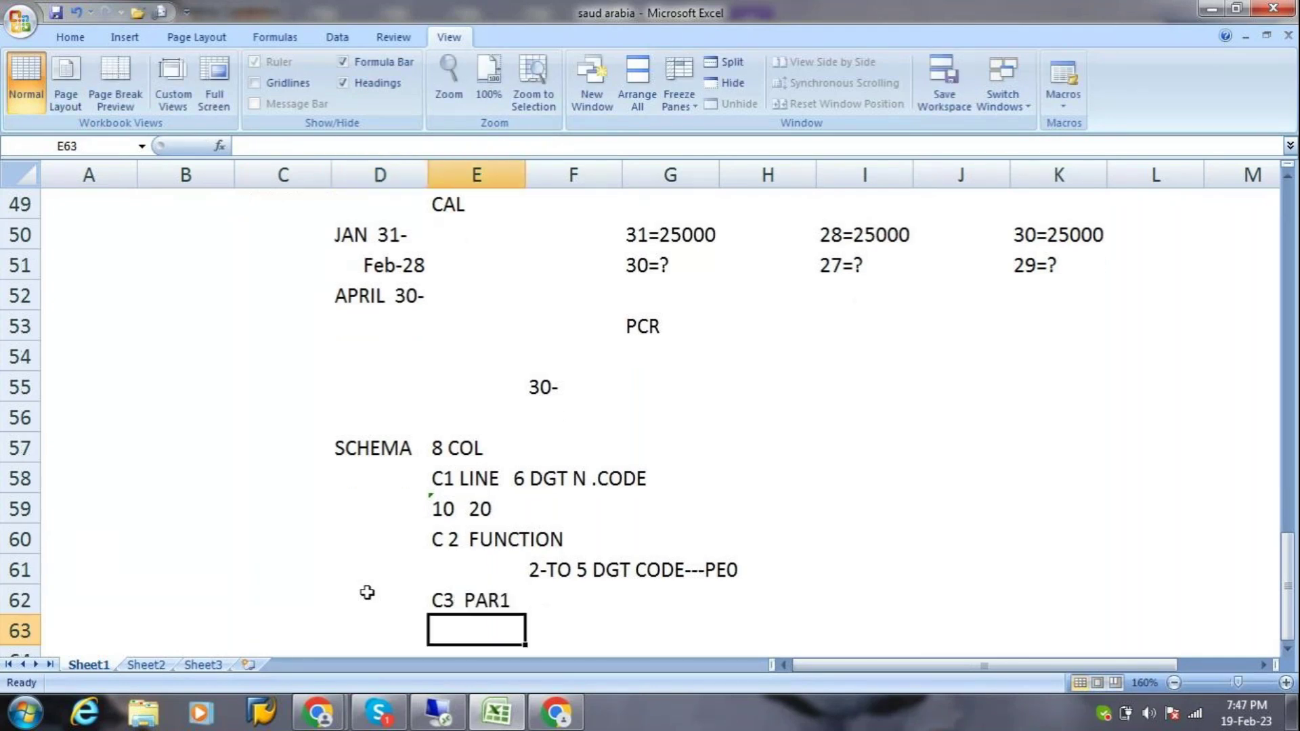
Start a function table with the heading "FUNCTION" in cell C64 and "COPY" beneath it in C65.
key("Return")
key("Left")
key("Left")
type("FUNCTION")
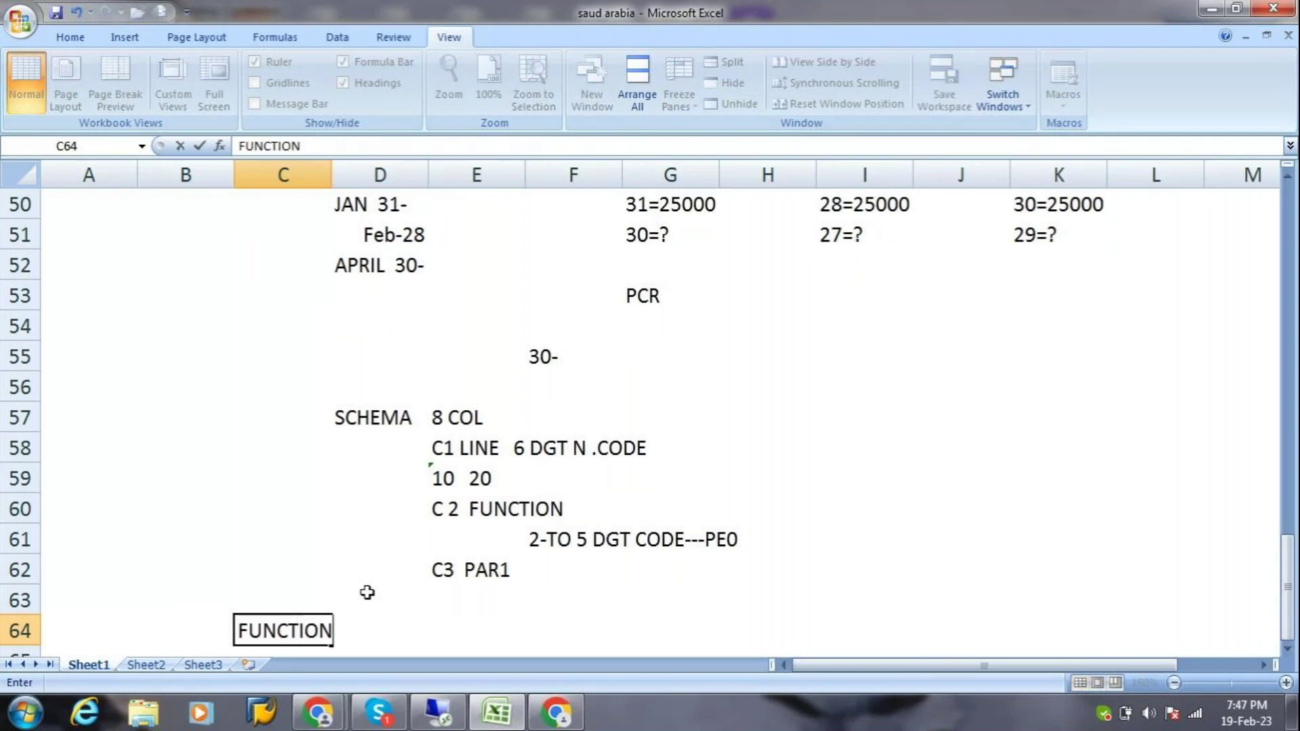
type("C")
key("BackSpace")
key("Return")
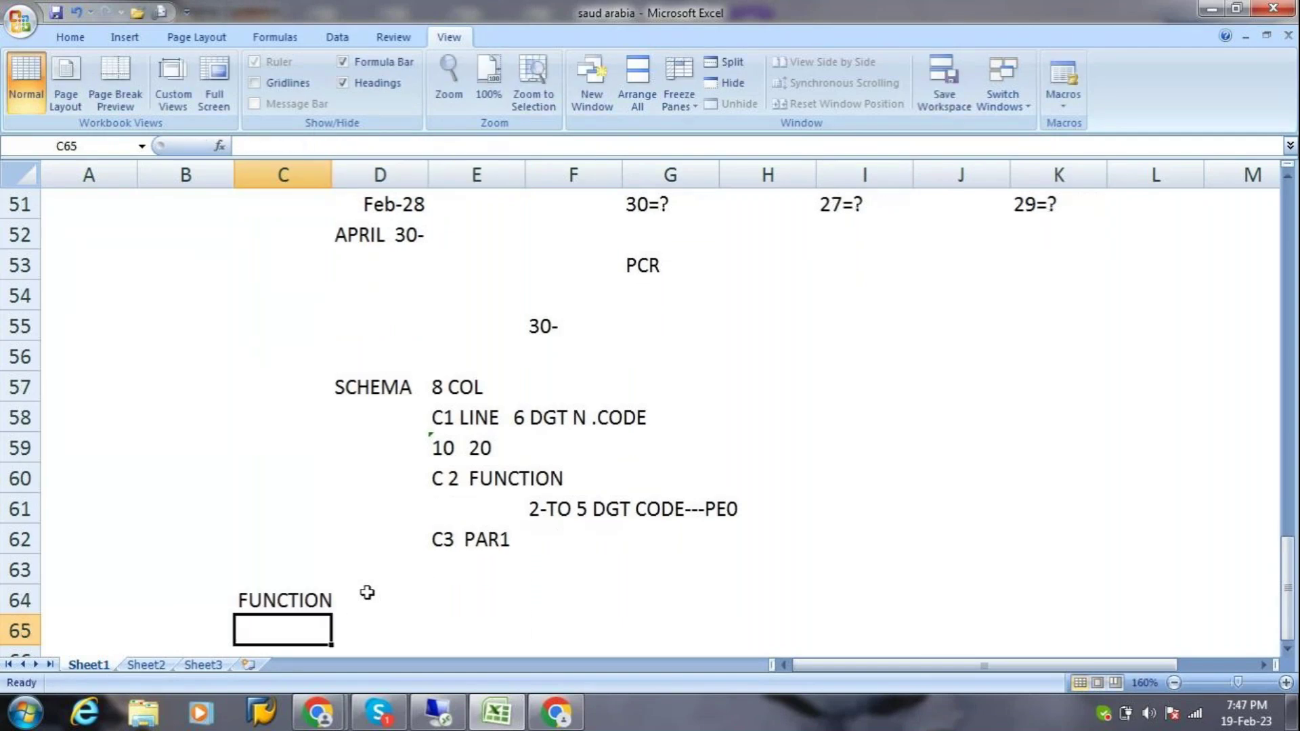
type("COPY")
key("Tab")
Add the heading "PAR1" in cell D64 and "SS" in D65 as the parameter for COPY.
left_click(367, 592)
type("A")
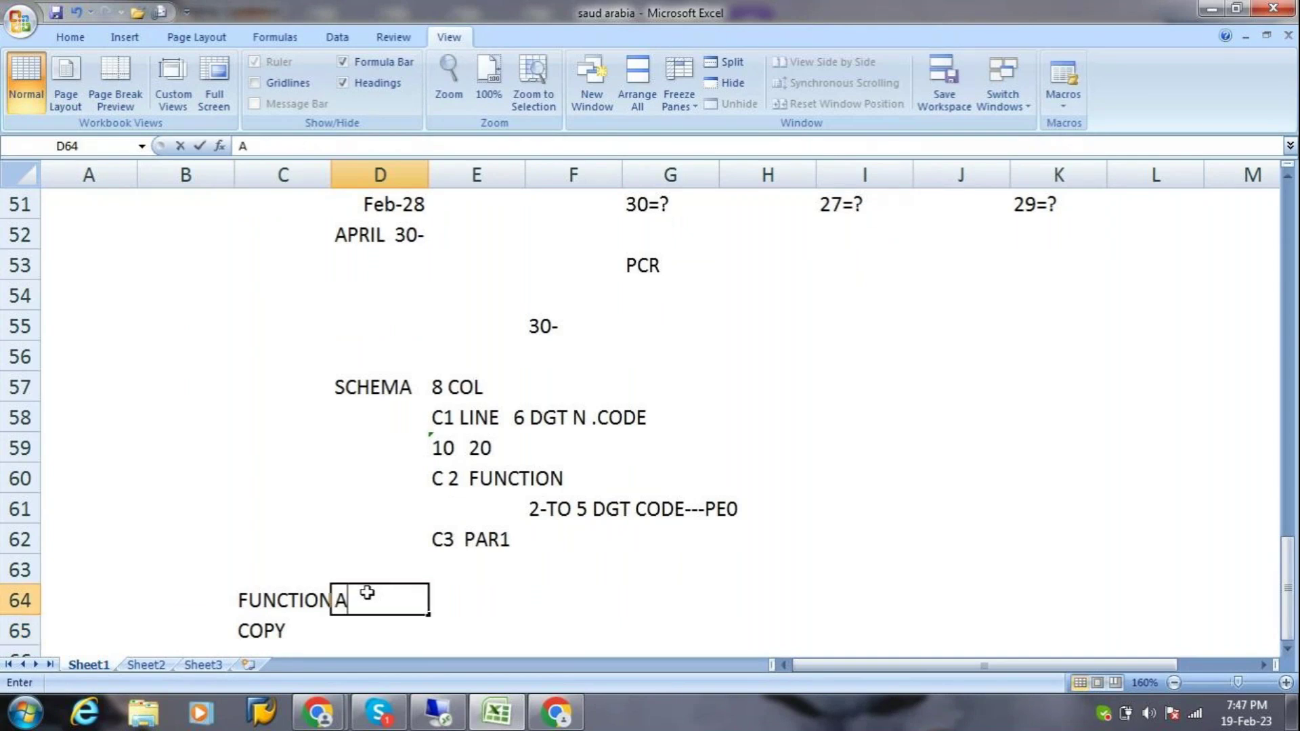
key("BackSpace")
type("PAR1")
key("Return")
type("SS")
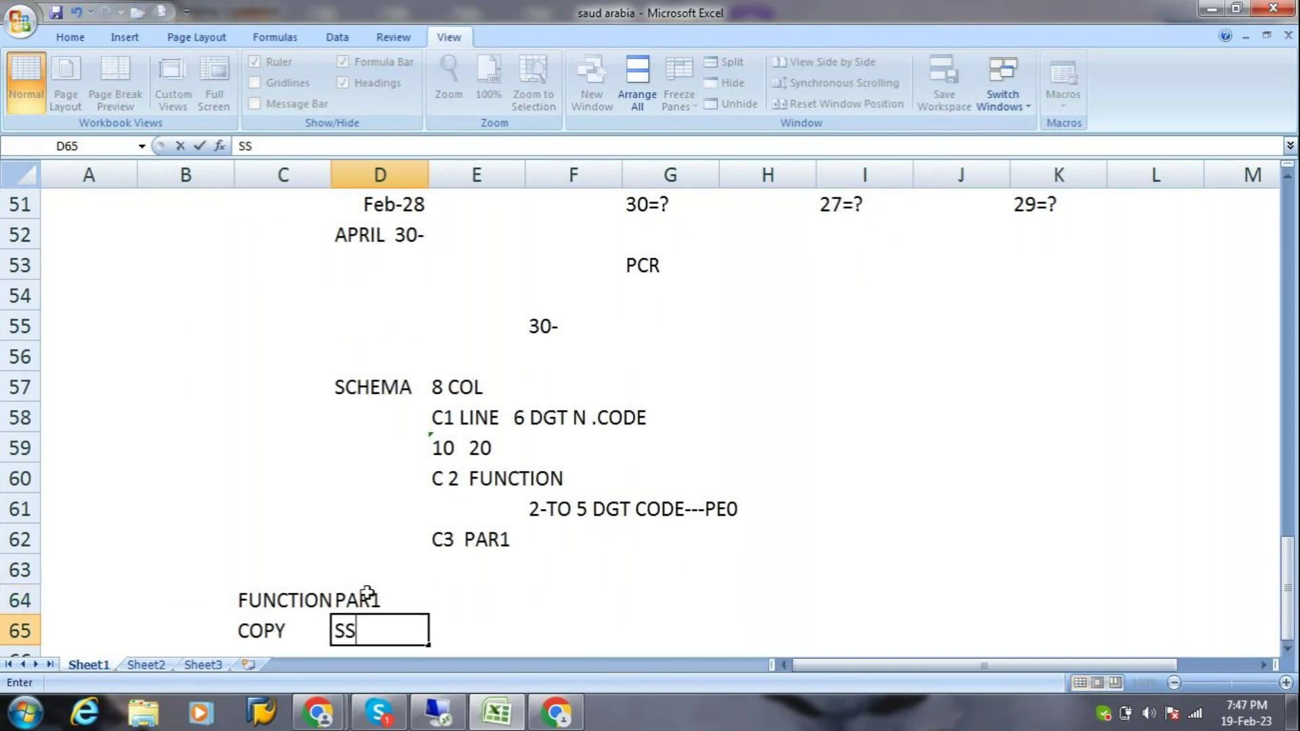
key("Return")
List the functions "ACTIO", "PIT" and "MOD" in cells C66 to C68.
key("Left")
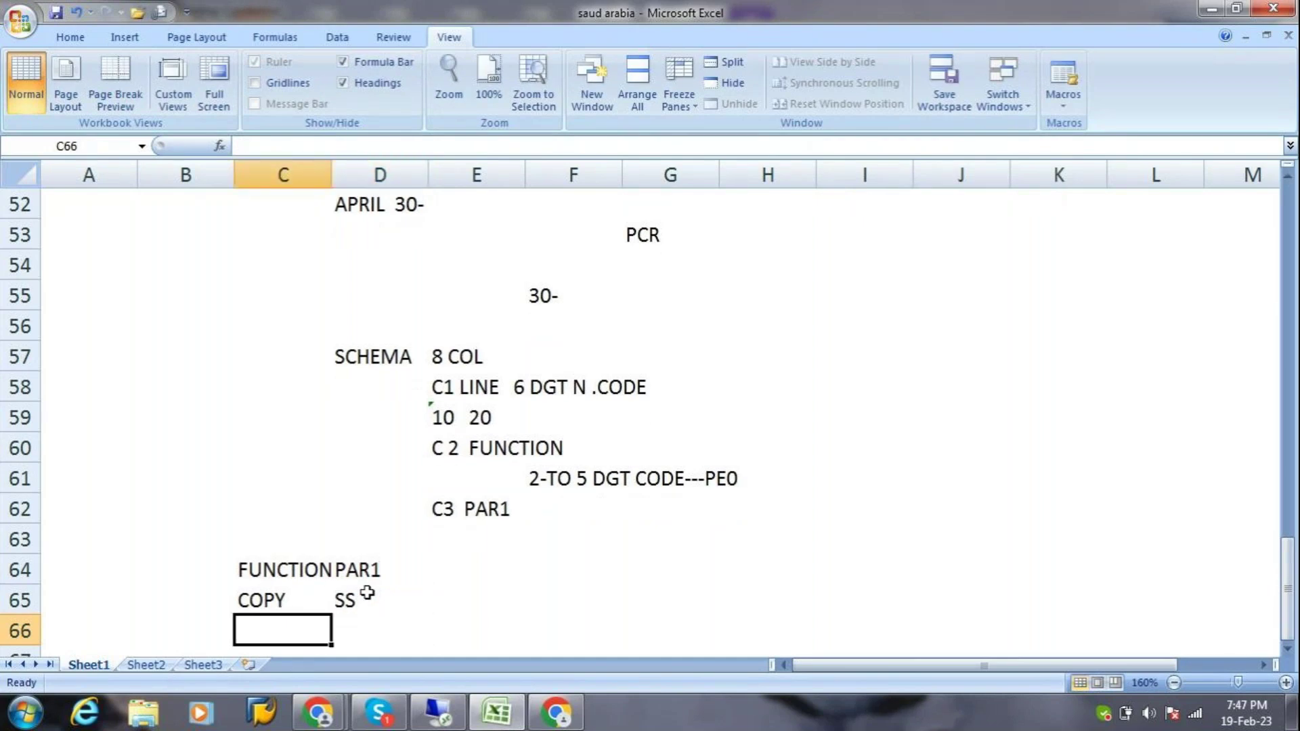
type("ACTIO")
key("Return")
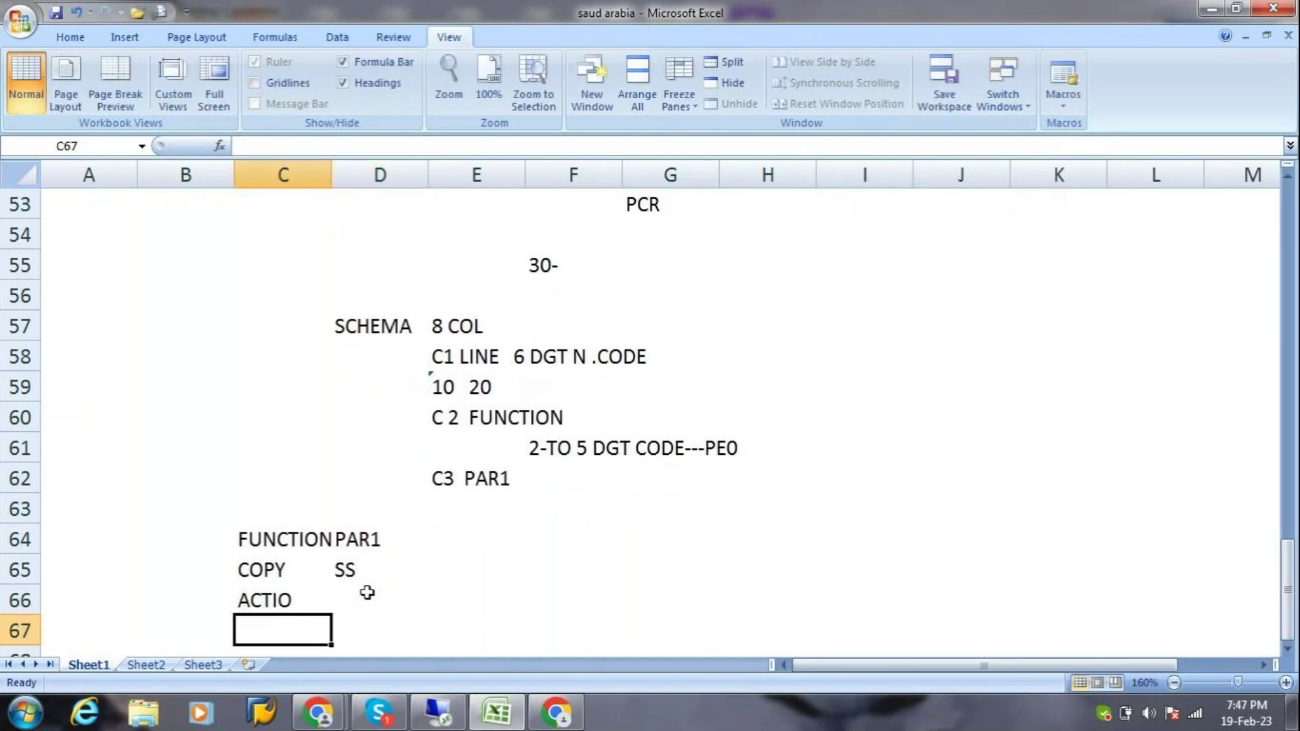
type("PIT")
key("Return")
type("MOD")
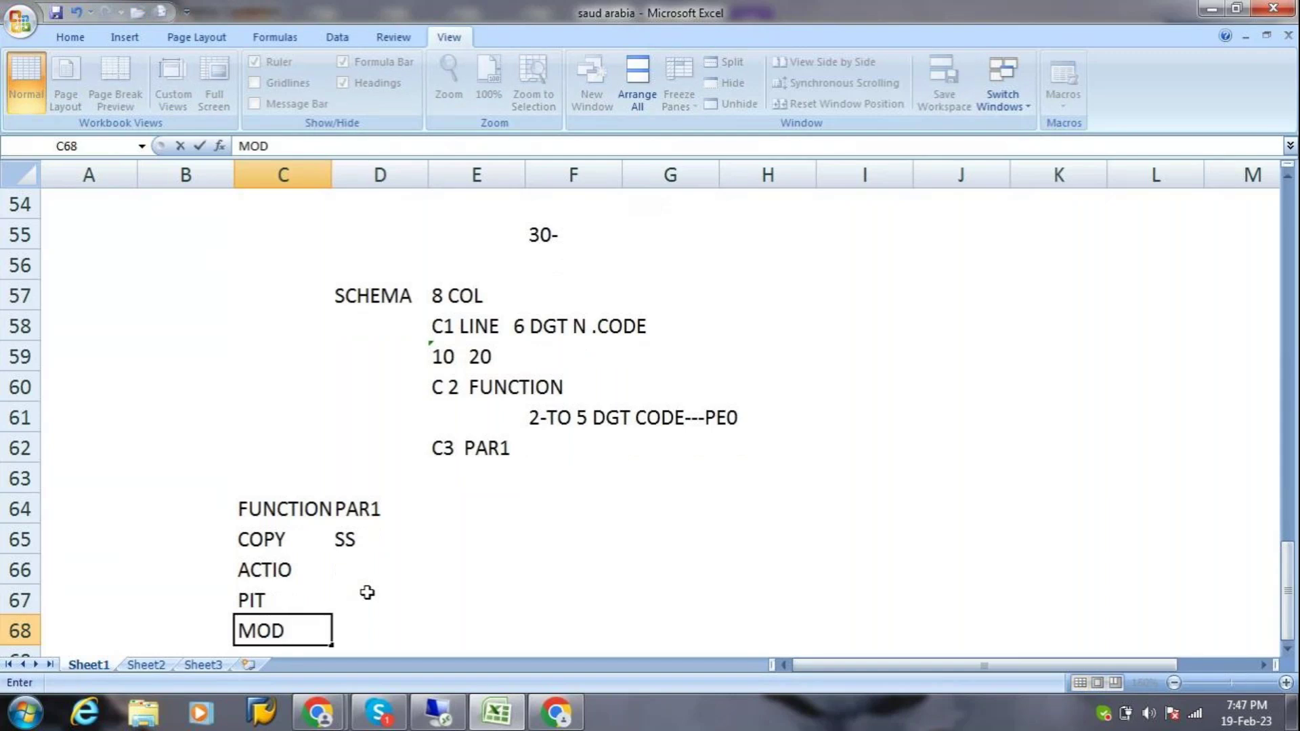
Enter "PCR" as the parameter for ACTIO, PIT and MOD in cells D66 to D68.
key("Up")
key("Right")
key("Up")
type("PCR")
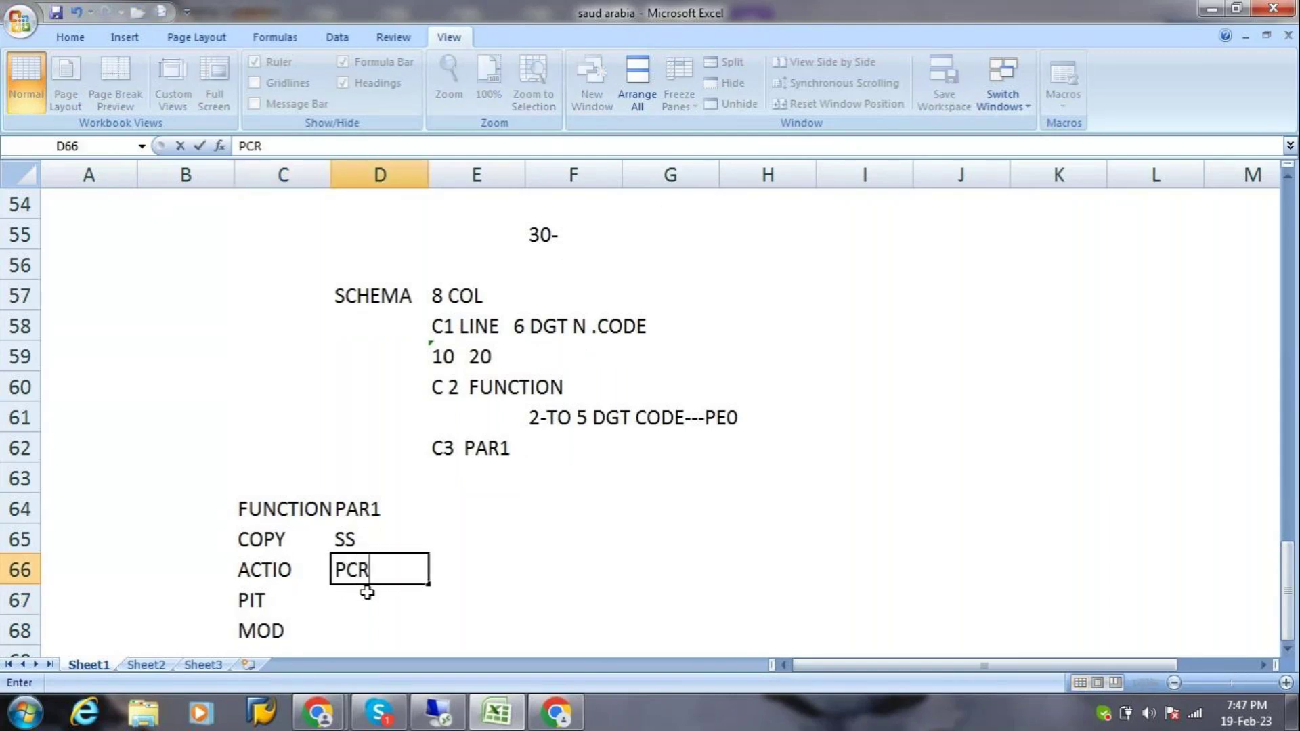
key("Return")
type("PCR")
key("Return")
type("PC")
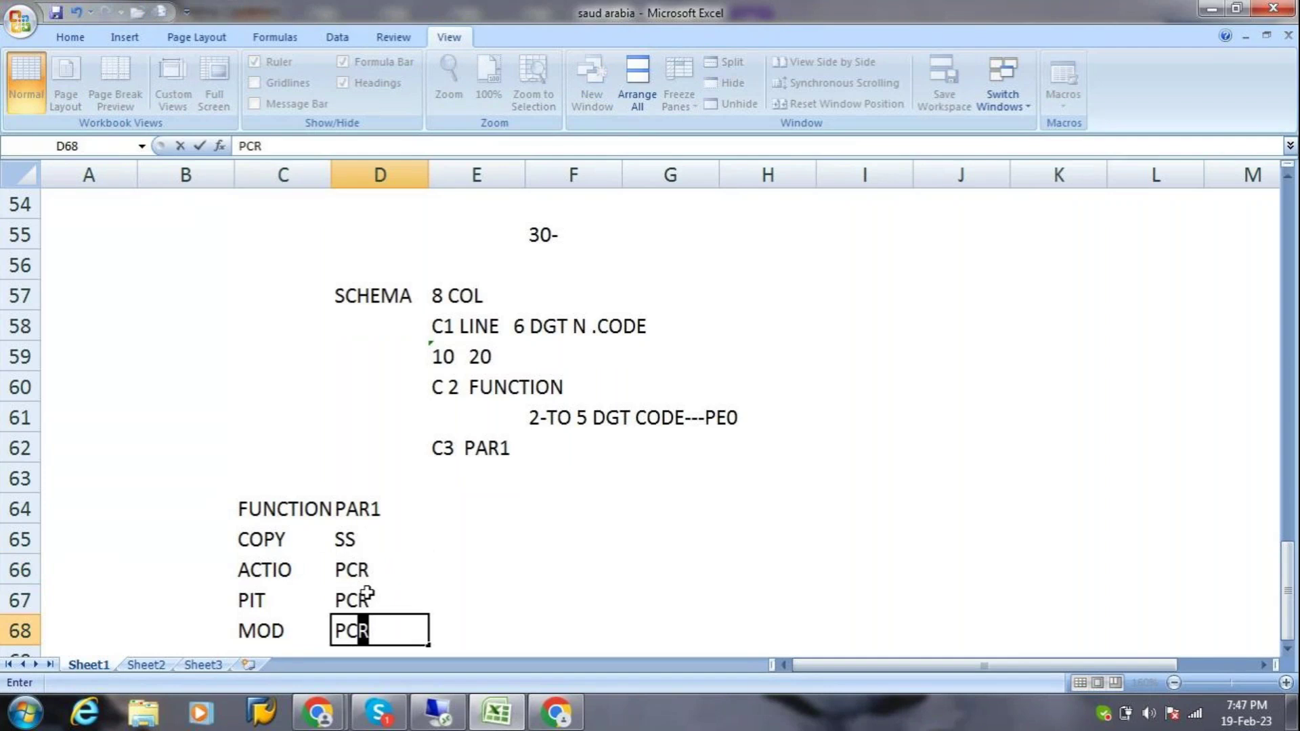
key("Return")
Add the function "PXXXX" in cell C69 with "PCR" as its parameter in D69.
key("Left")
type("PXXXX")
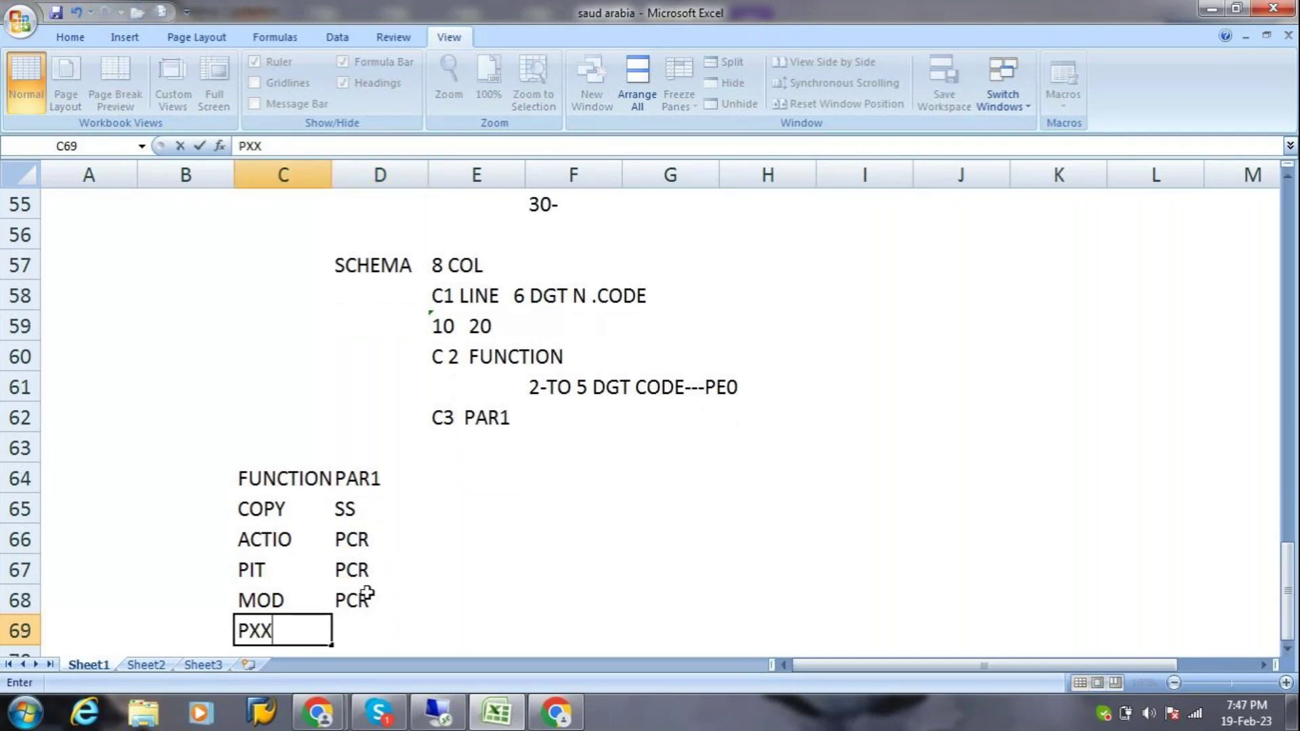
key("Right")
type("PCR")
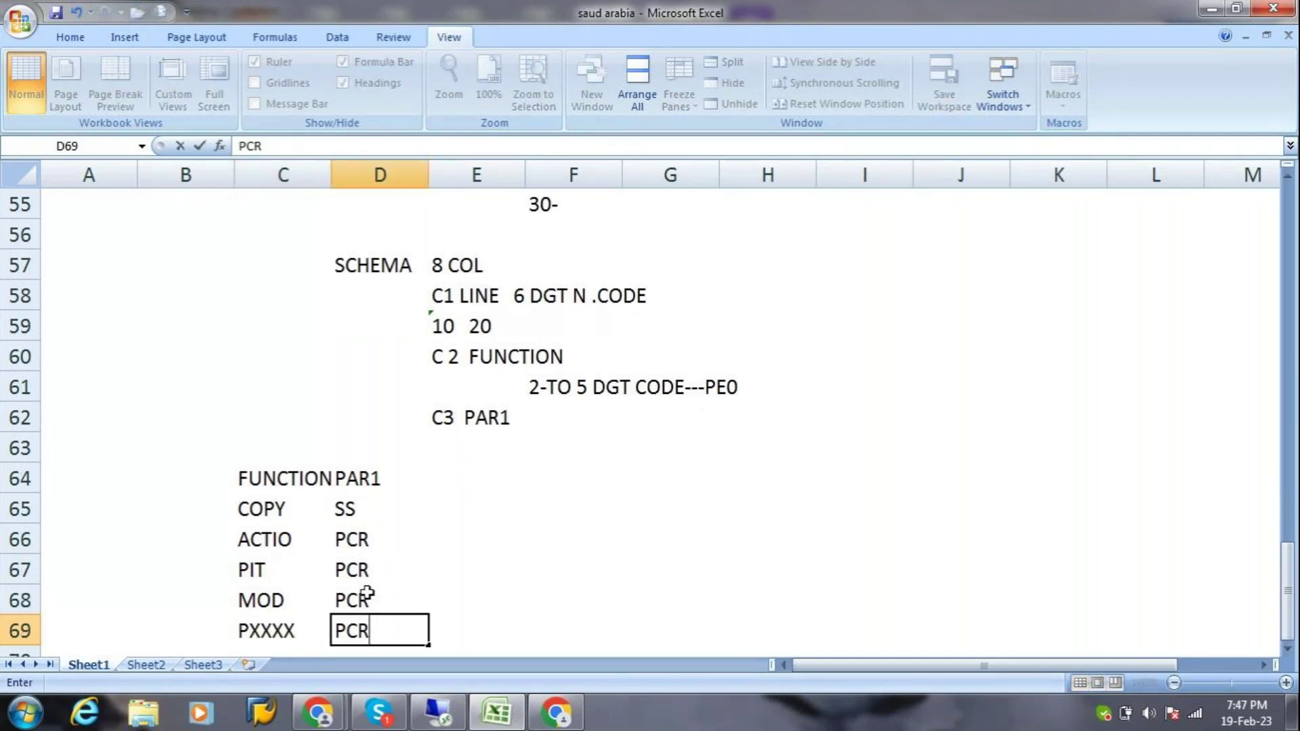
key("Return")
key("Left")
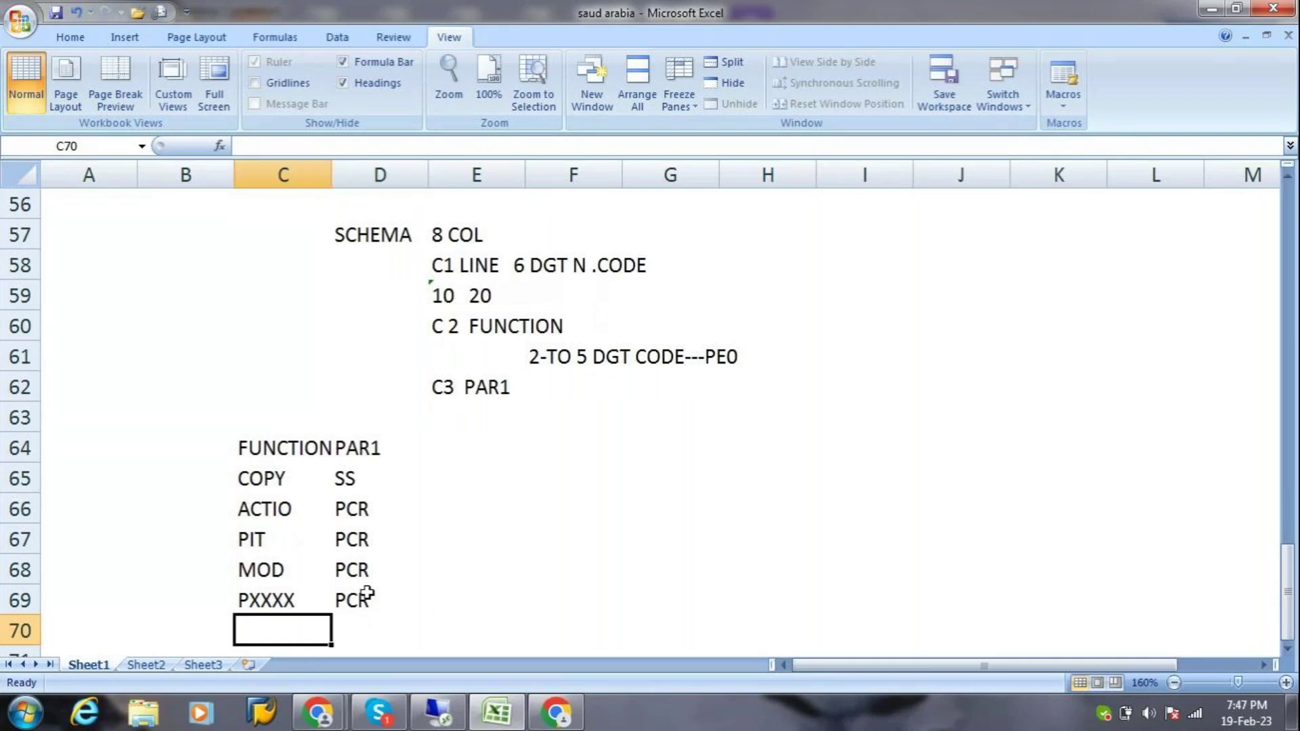
left_click(299, 513)
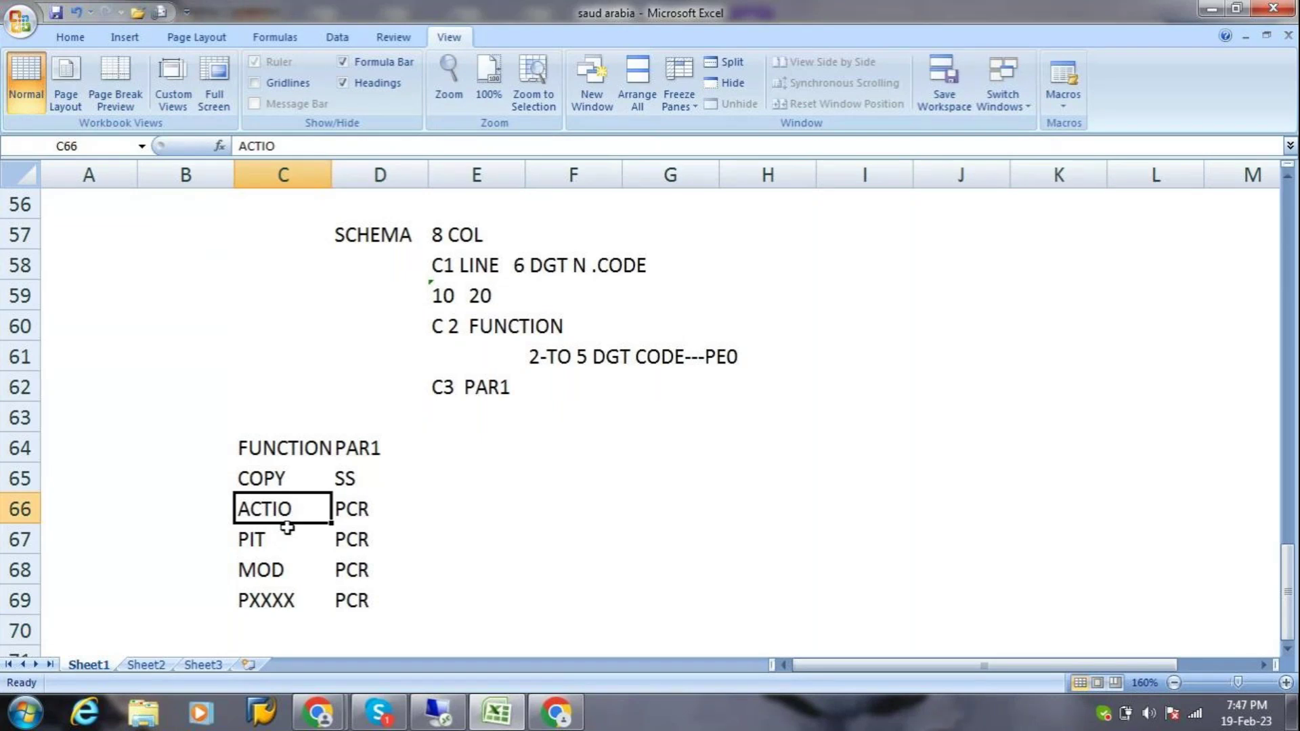
Review the functions PIT, MOD and PXXXX and the PAR1 entries in the function table.
left_click(277, 540)
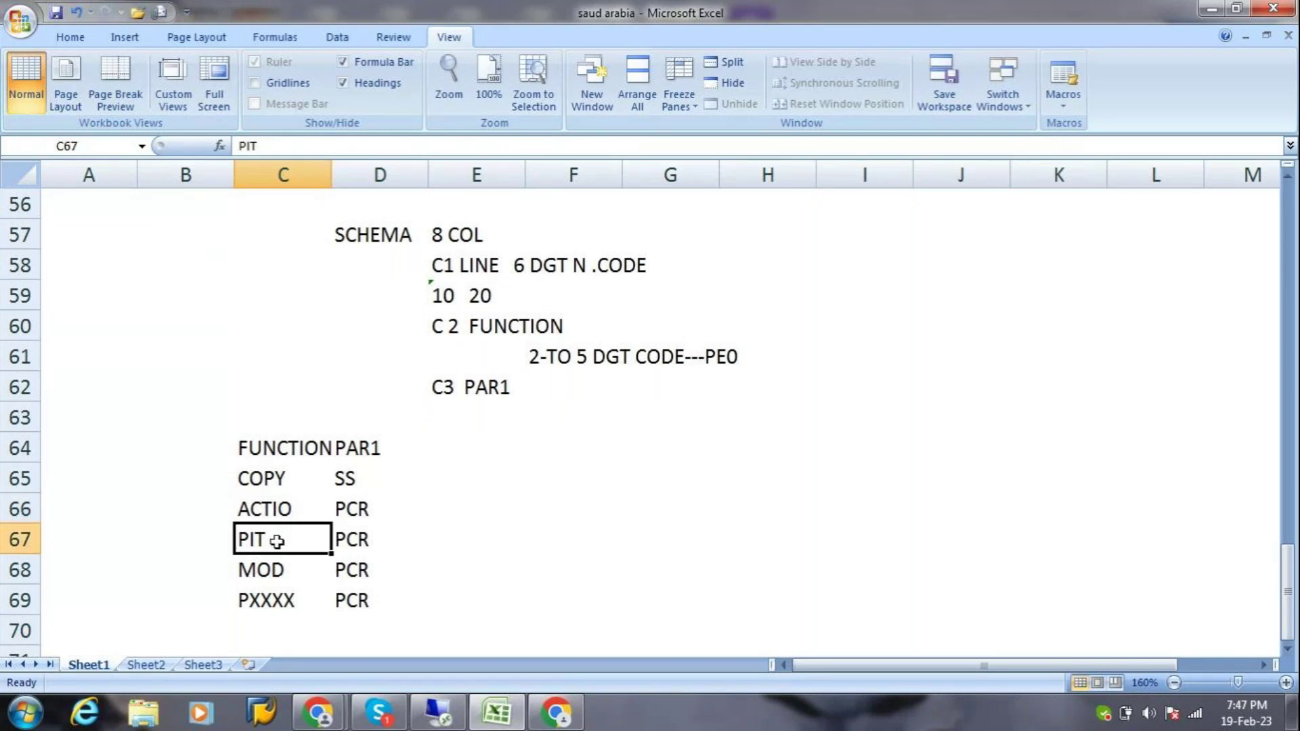
left_click(277, 561)
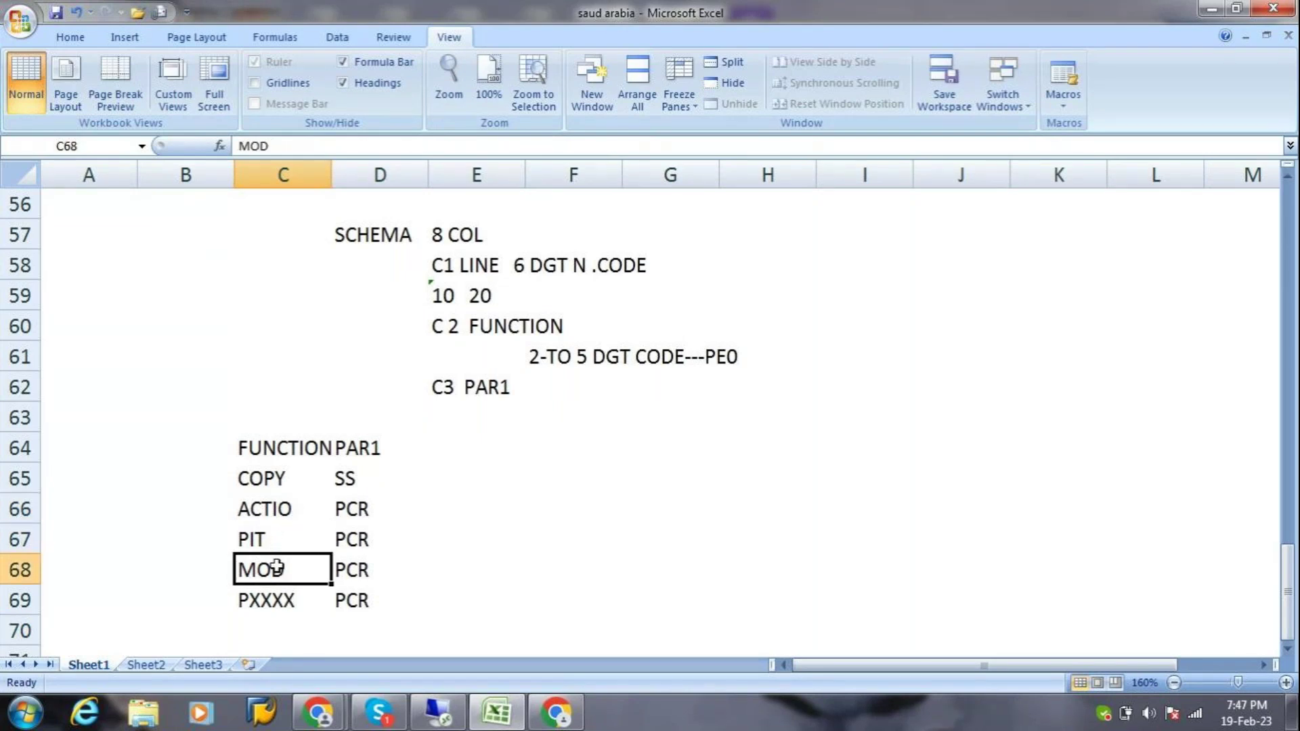
left_click(277, 598)
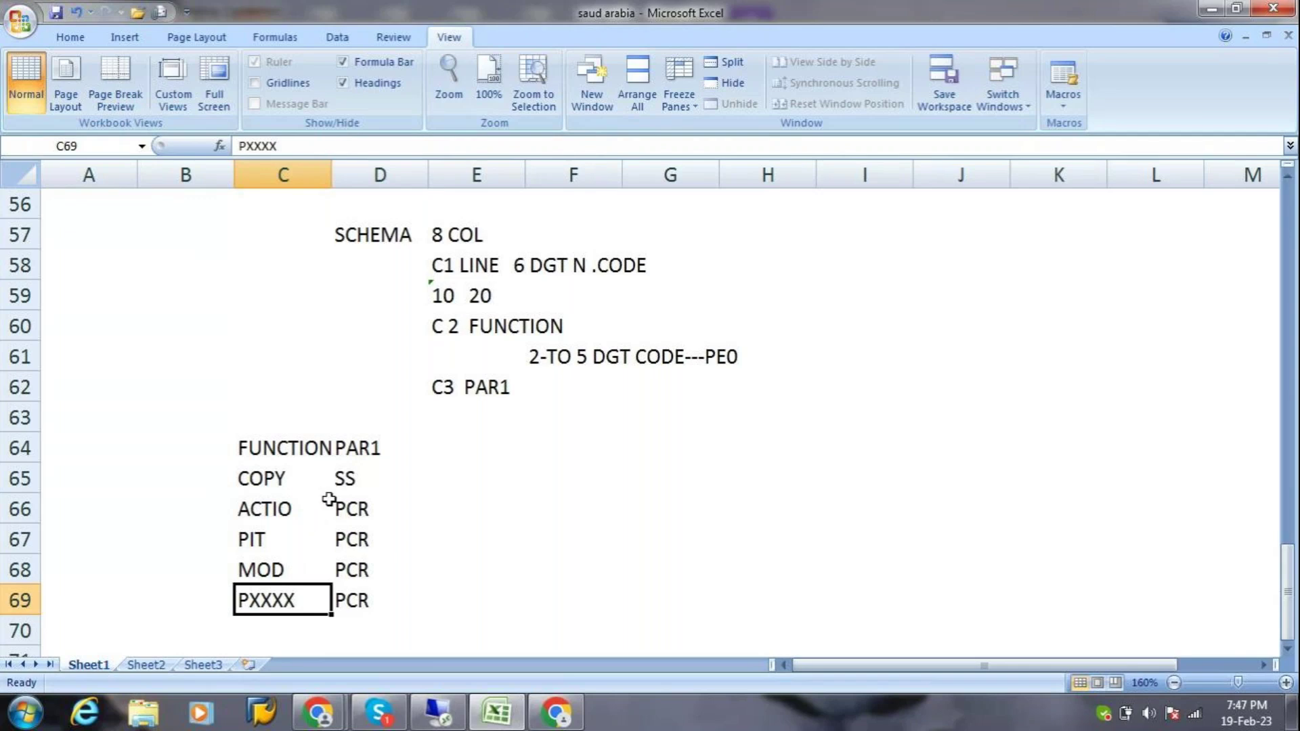
left_click(347, 486)
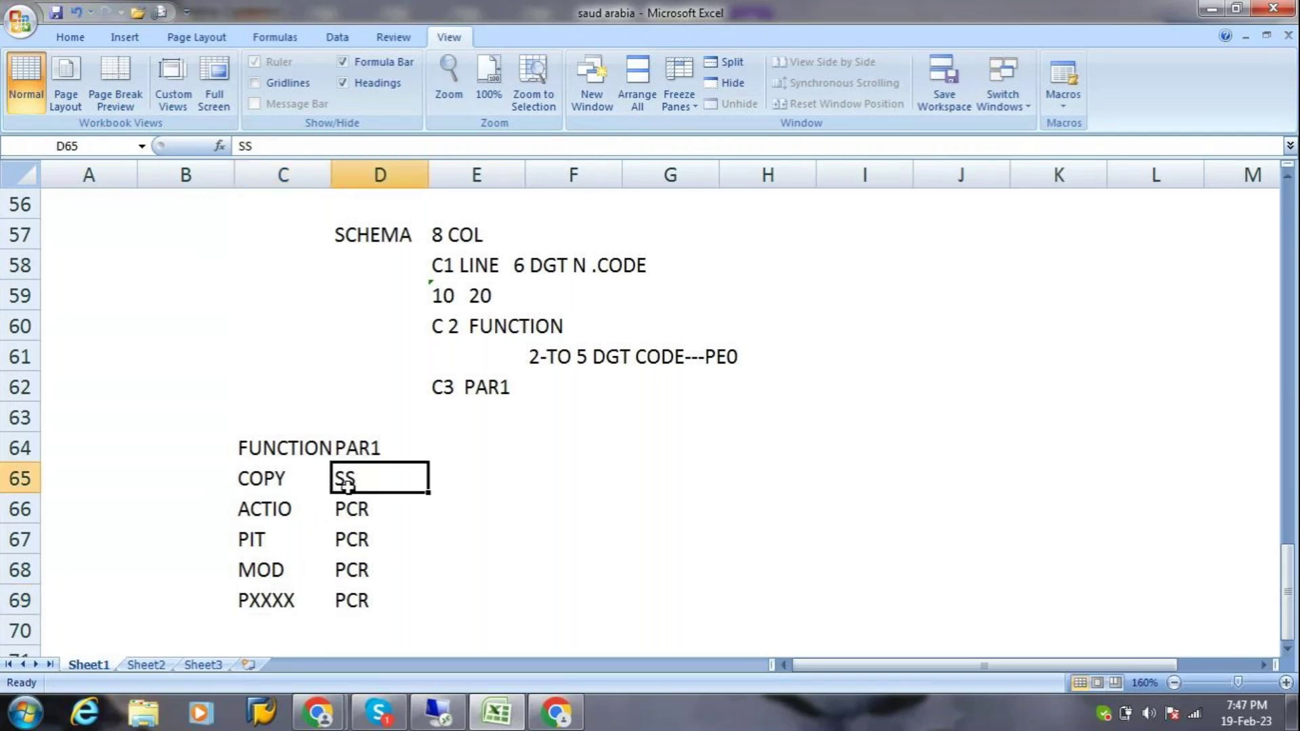
left_click(352, 535)
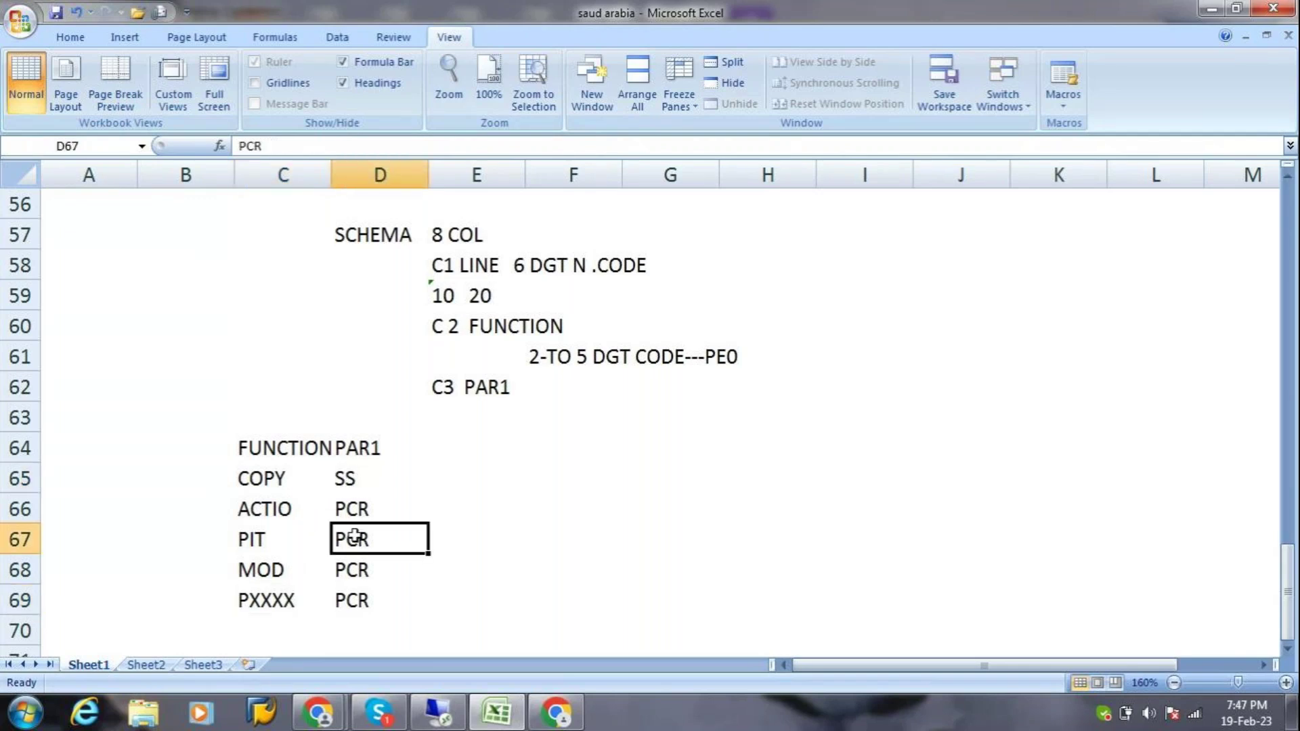
Switch to SAP and examine the PIT and ACTIO functions in lines 000070 to 000100 of schema SAL9.
left_click(442, 716)
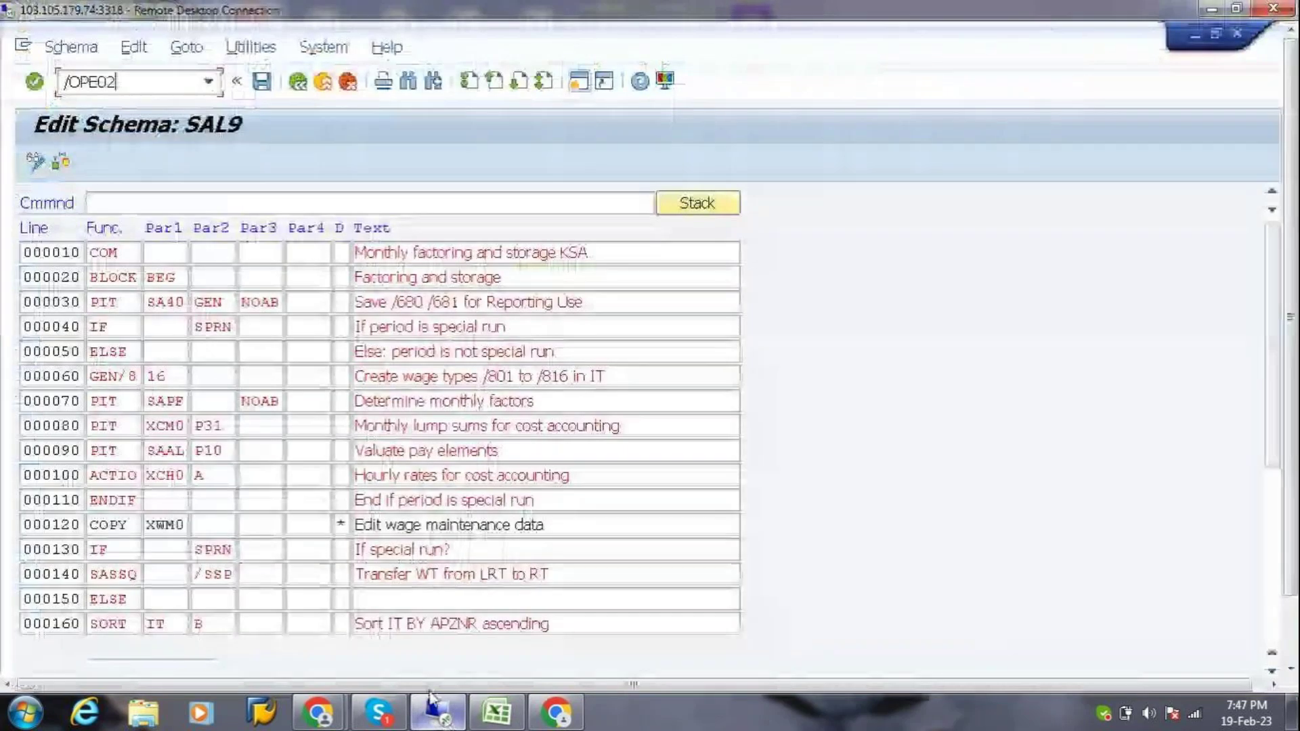
left_click(127, 404)
left_click(127, 427)
left_click(128, 452)
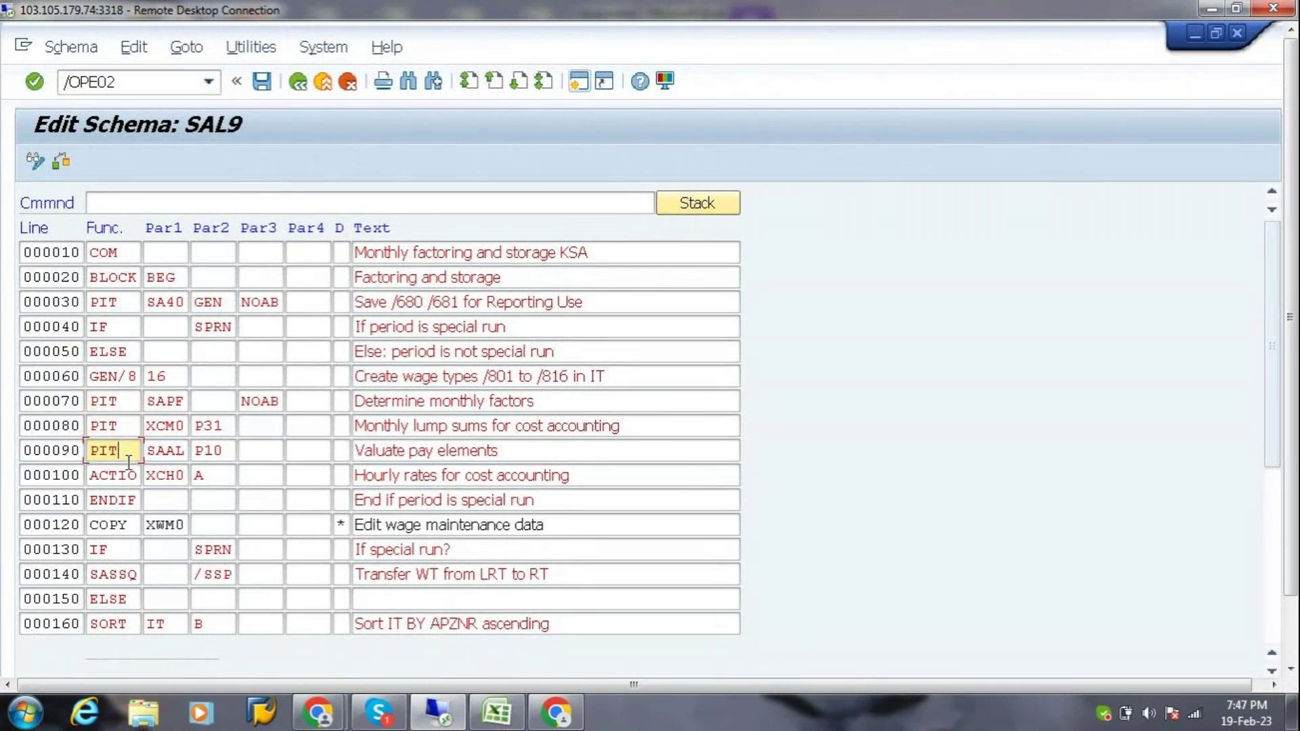
left_click(129, 475)
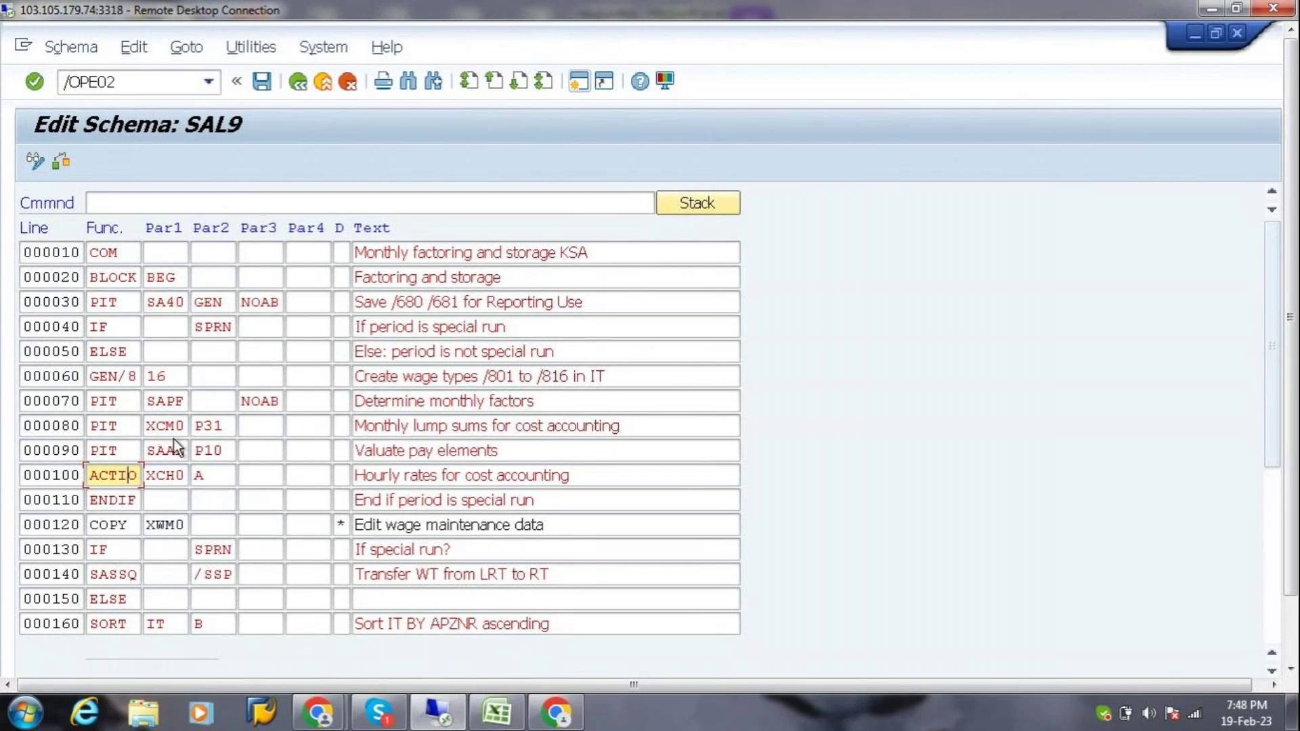
Return to schema SAU0 and examine the COPY functions that call the subschemas XPR0 and SAR0.
left_click(299, 87)
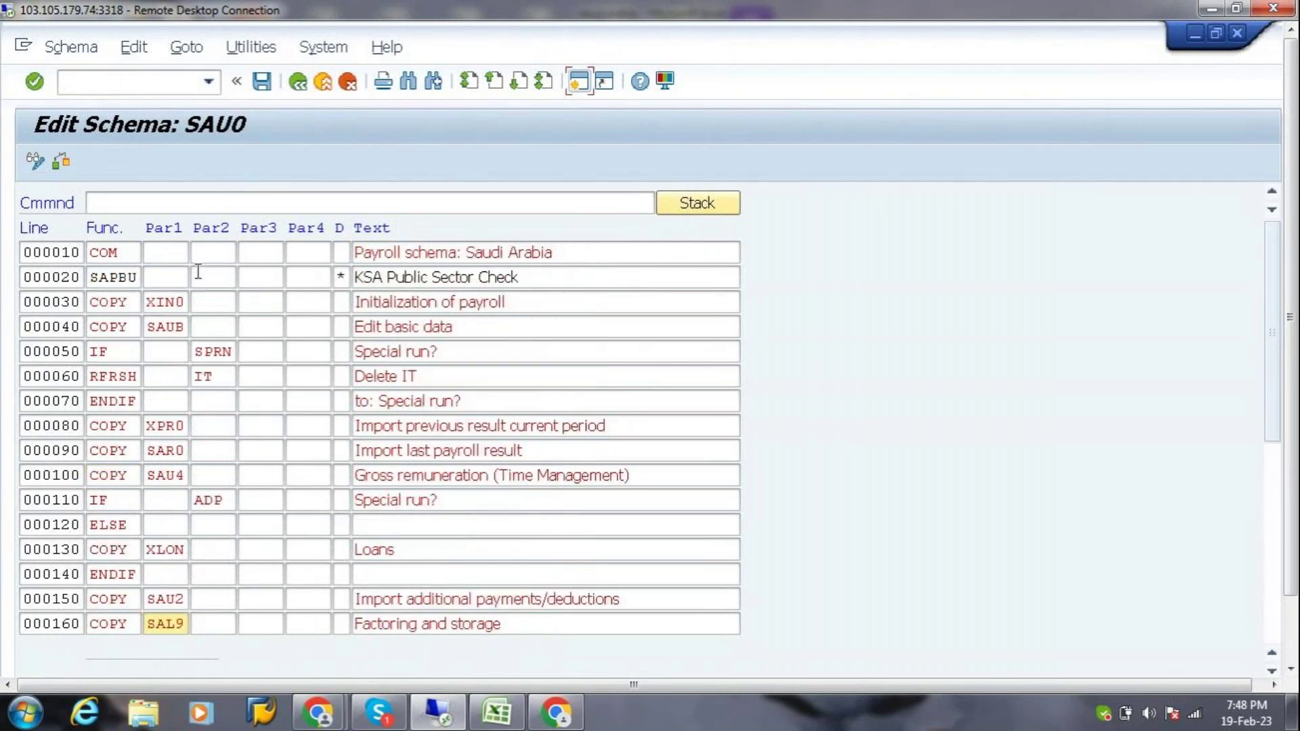
left_click(133, 428)
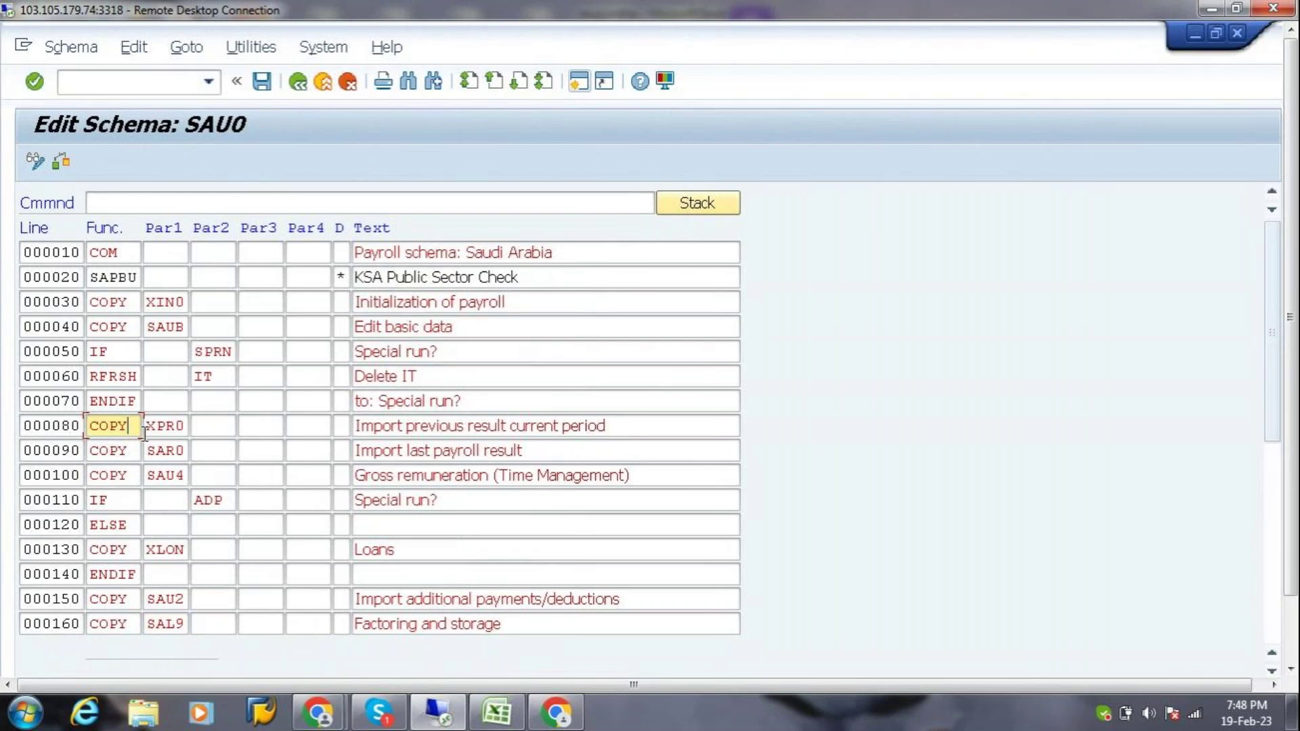
left_click(167, 428)
left_click(131, 451)
left_click(157, 452)
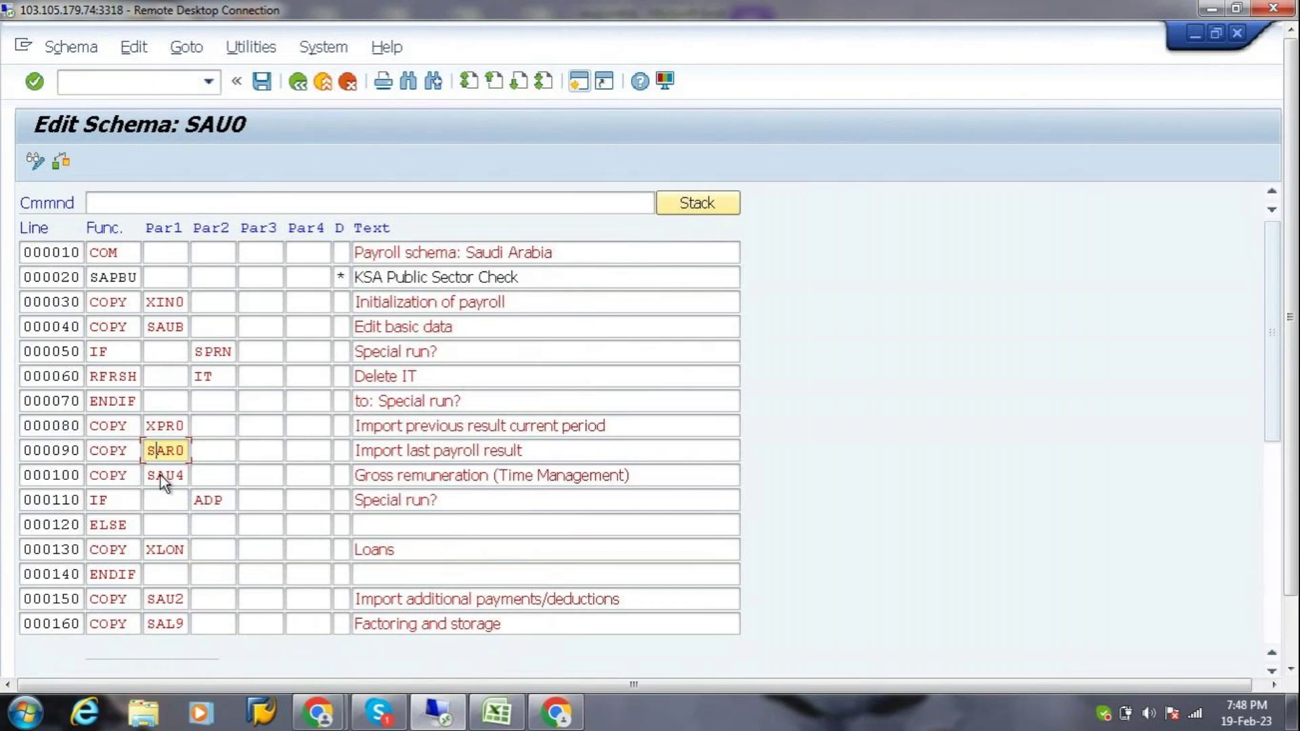
Open subschema SAU4 and examine the MOD function and its Par1 rule in line 000260.
double_click(162, 475)
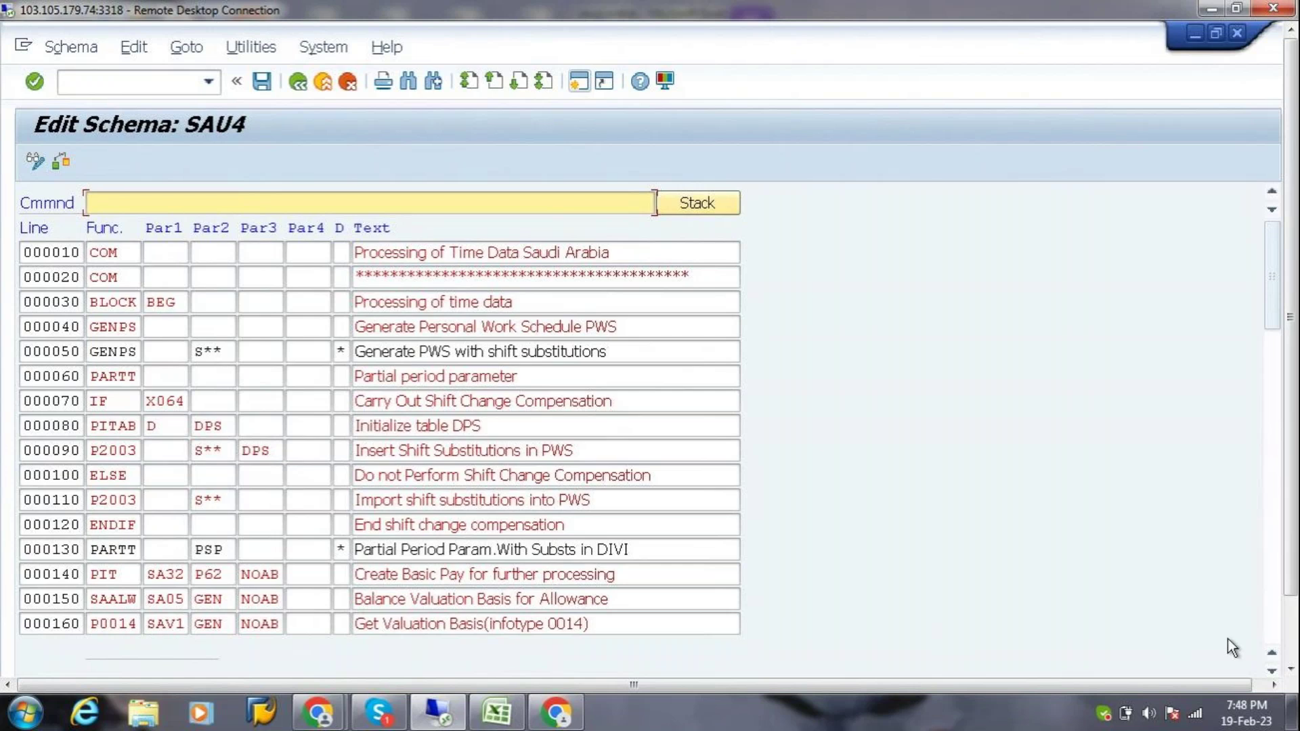
left_click(1271, 671)
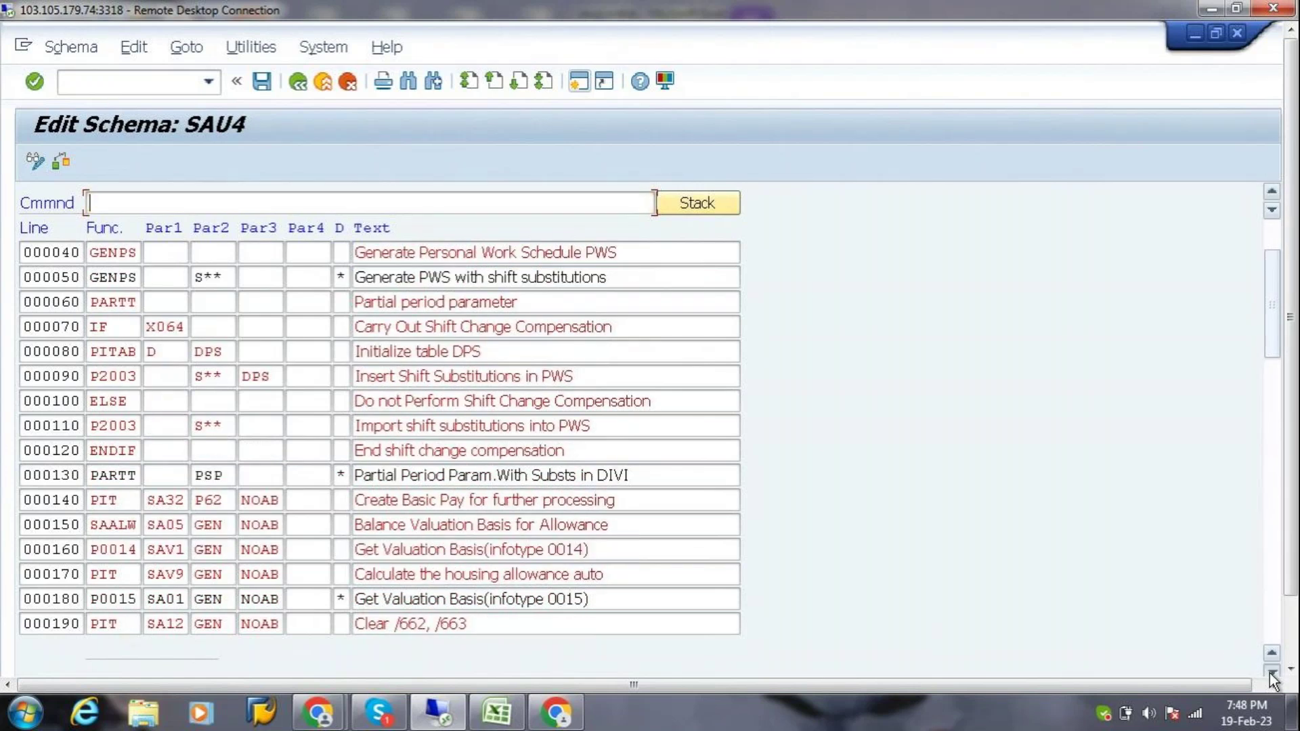
left_click(1271, 672)
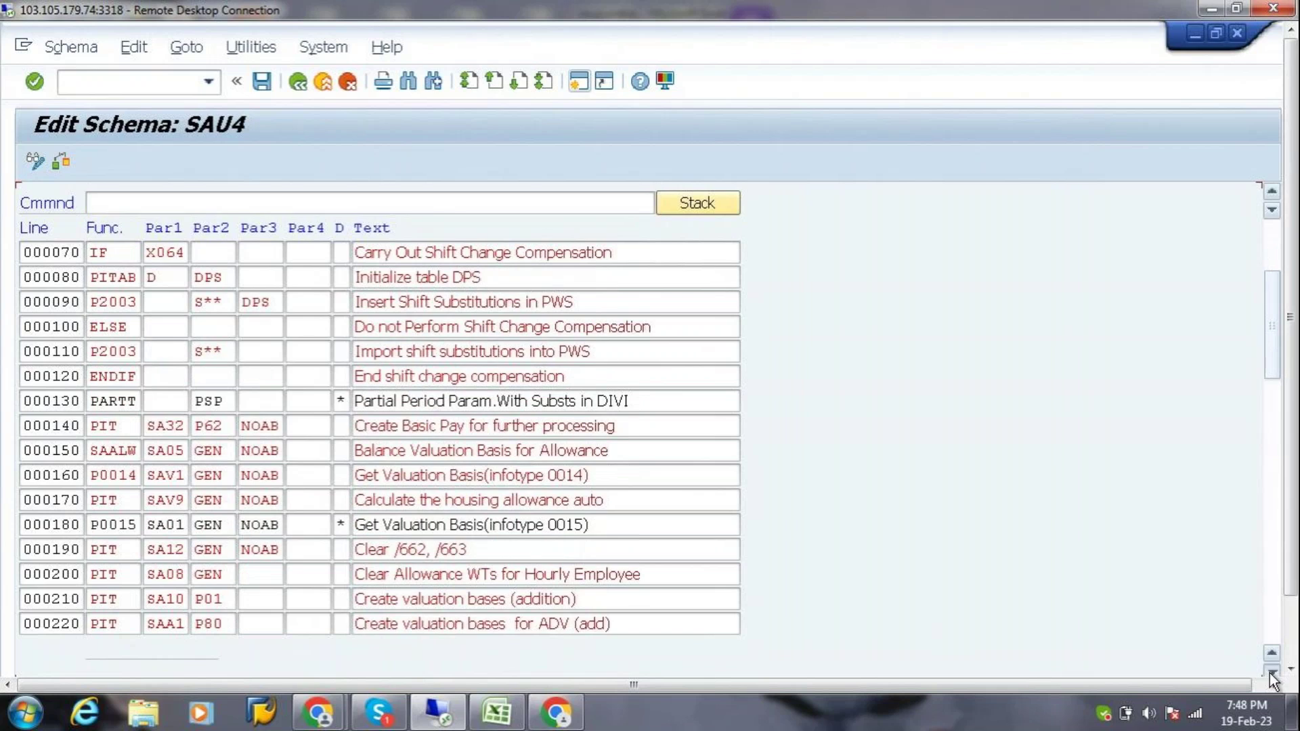
left_click(1271, 673)
left_click(1272, 672)
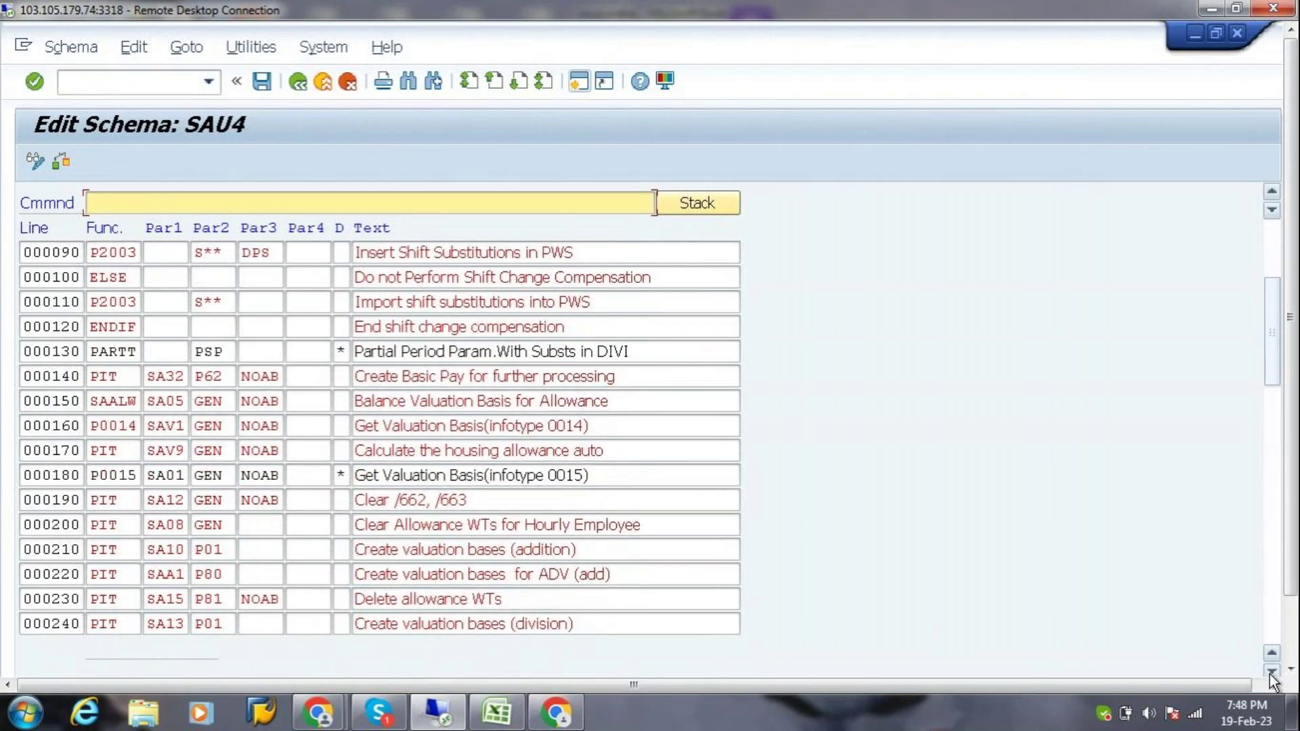
left_click(1271, 673)
left_click(1271, 673)
left_click(1271, 673)
left_click(1271, 672)
left_click(1271, 672)
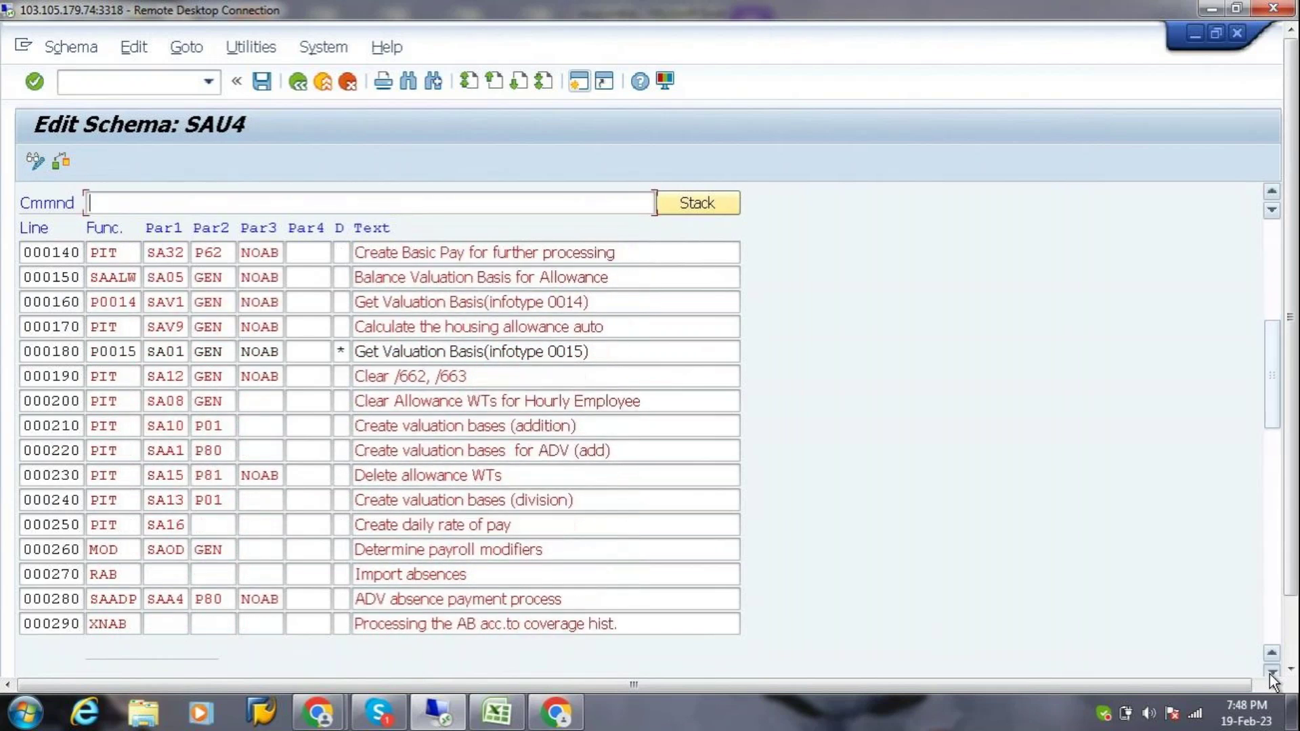
left_click(1272, 672)
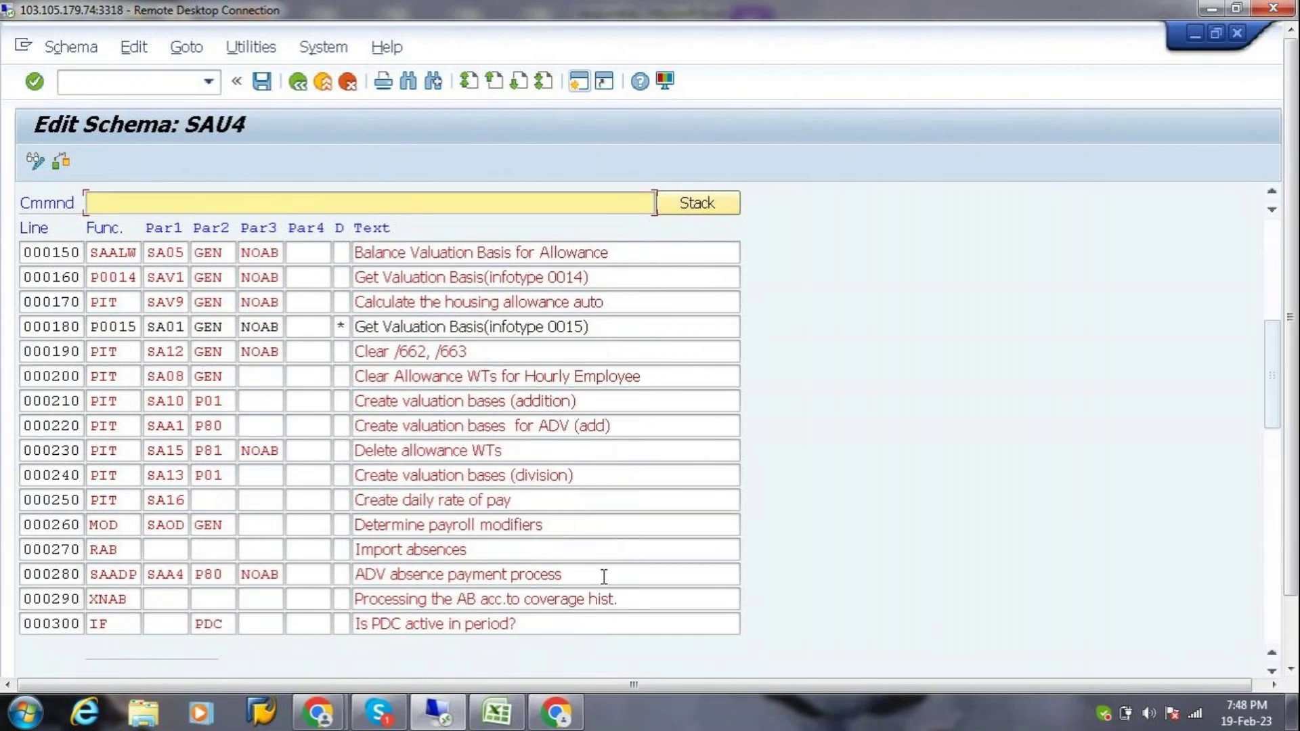
left_click(130, 525)
left_click(170, 527)
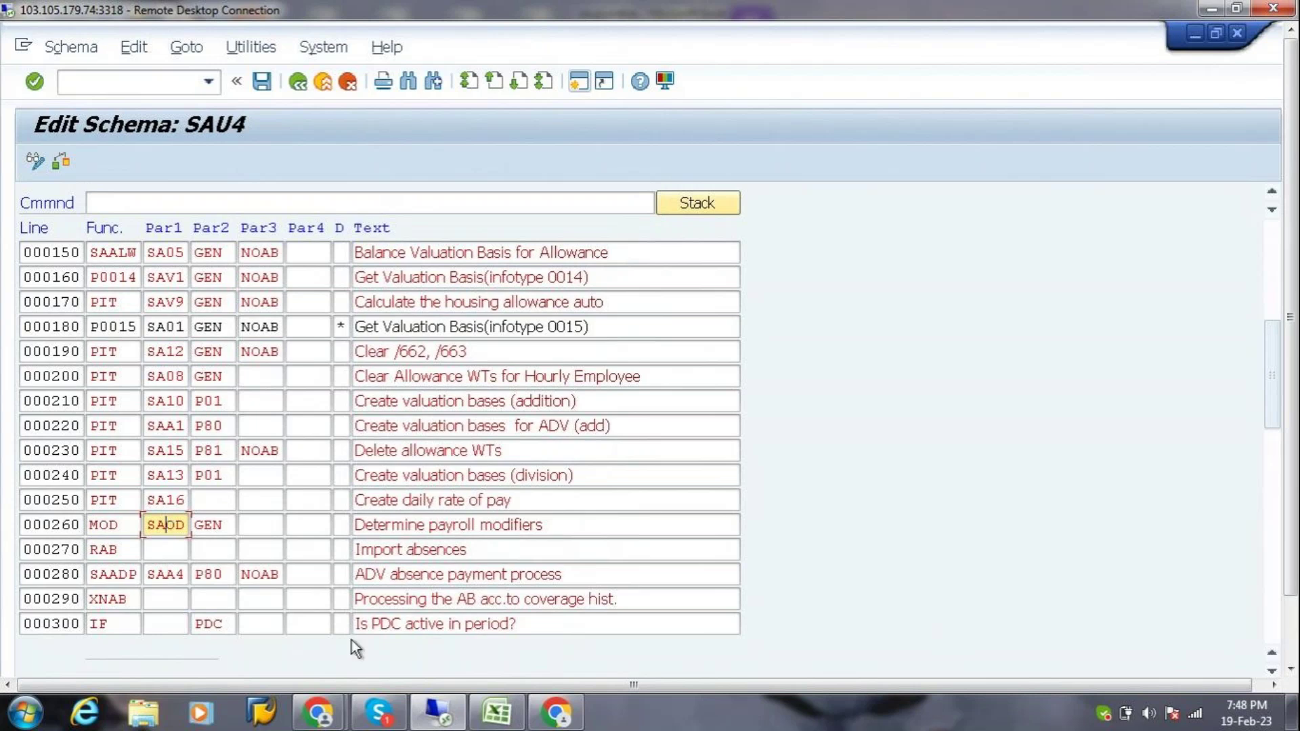
Switch to Excel and enter the note "MAIN SCHEMA--SUB SCHCEMA" in cell B72.
left_click(493, 718)
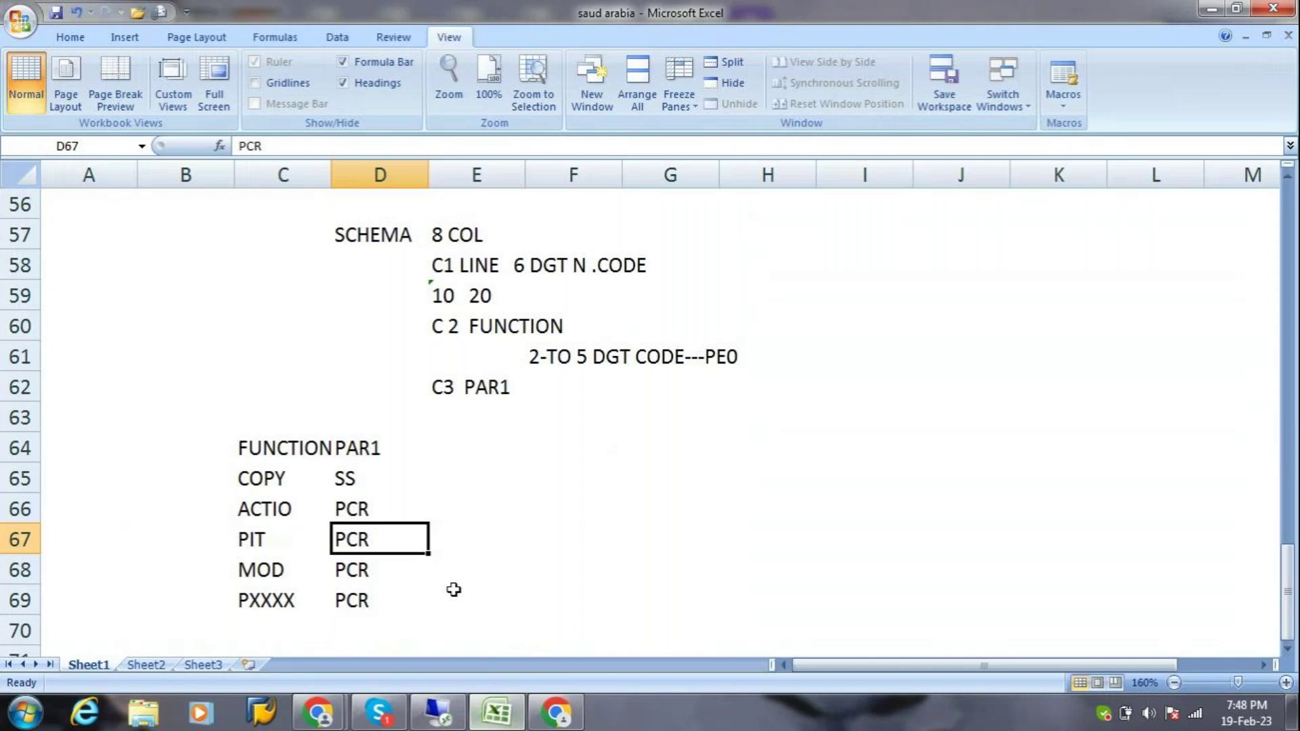
left_click(492, 449)
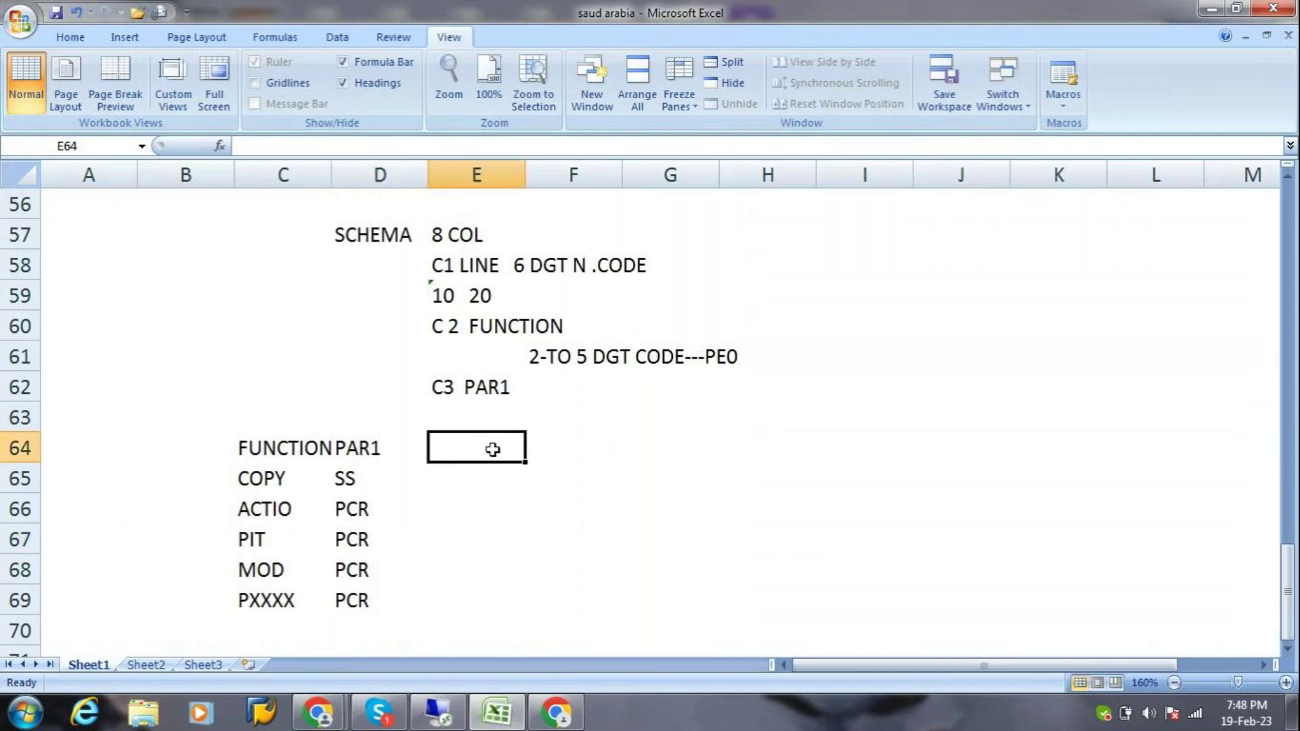
key("Down")
key("Down")
key("Down")
key("Up")
key("Up")
key("Up")
key("Up")
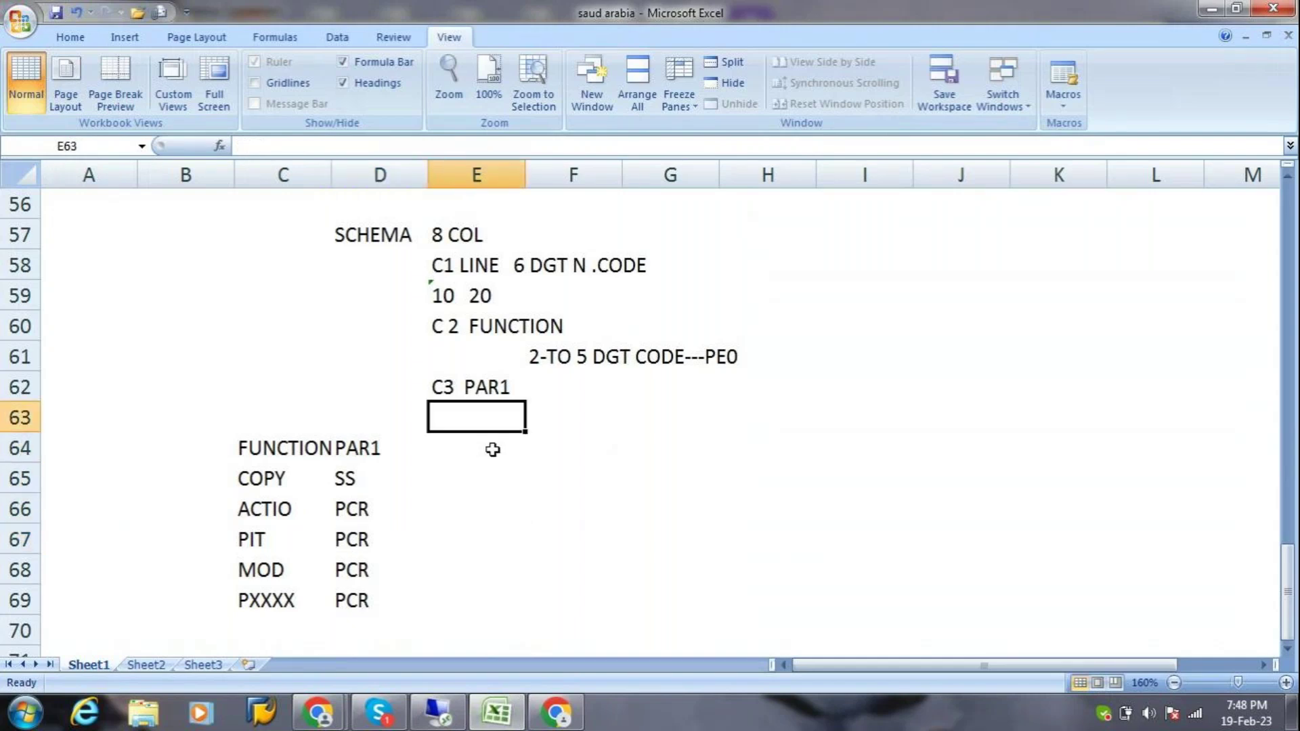
key("Down")
key("Down")
key("Down")
key("Down")
key("Down")
key("Down")
key("Down")
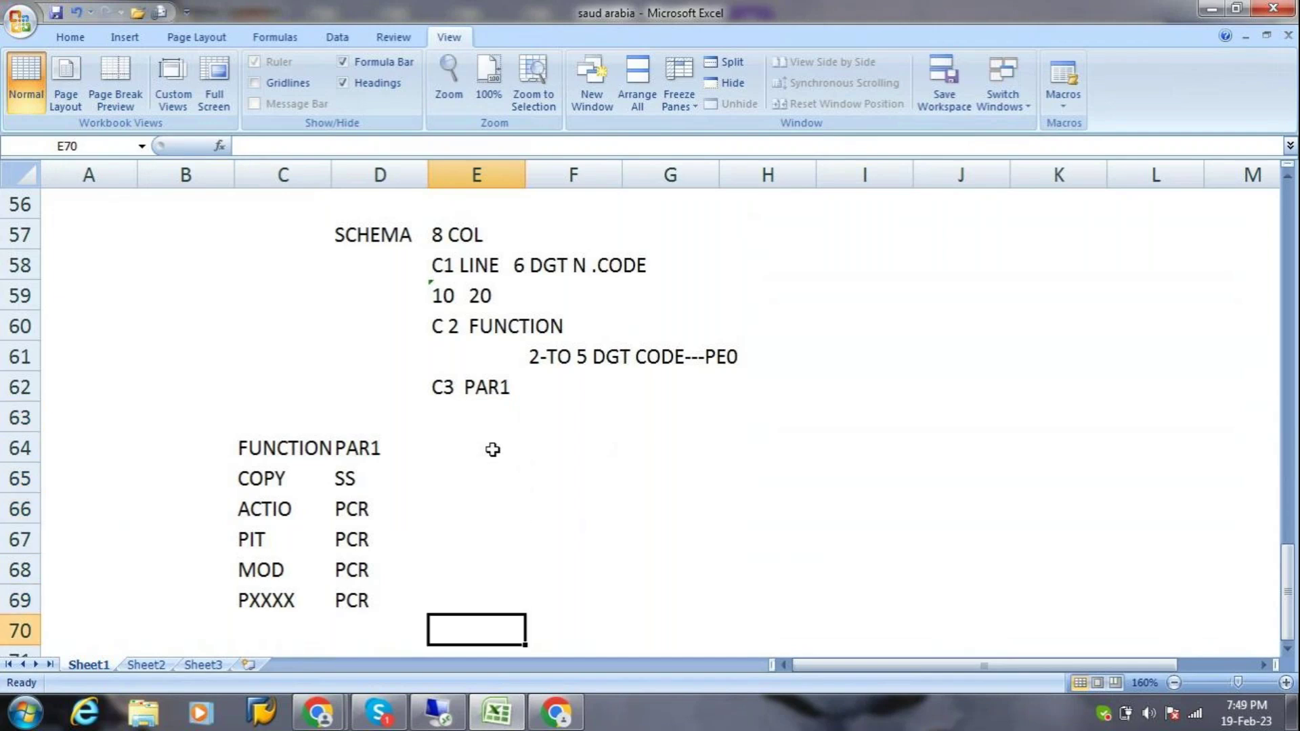
key("Left")
key("Left")
key("Left")
key("Down")
key("Down")
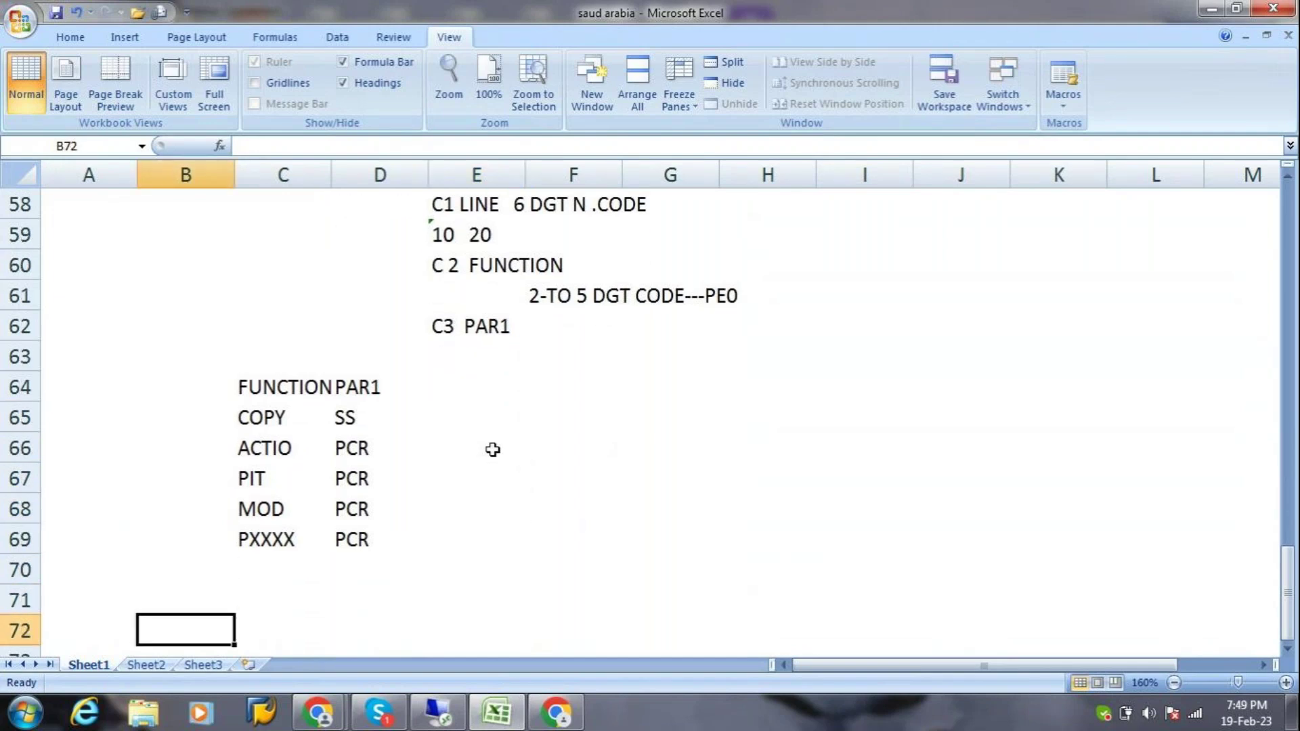
type("MAIN SC")
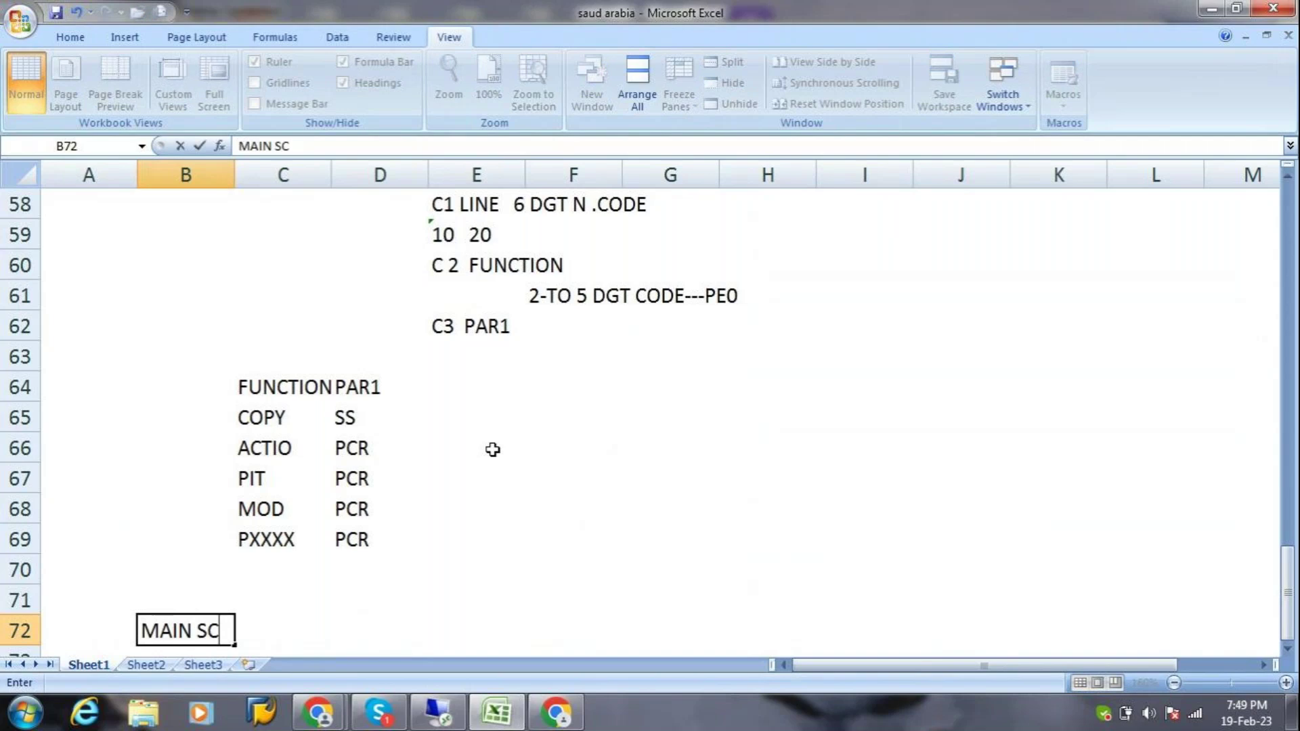
type("HEMA--SUB SCHCEMA")
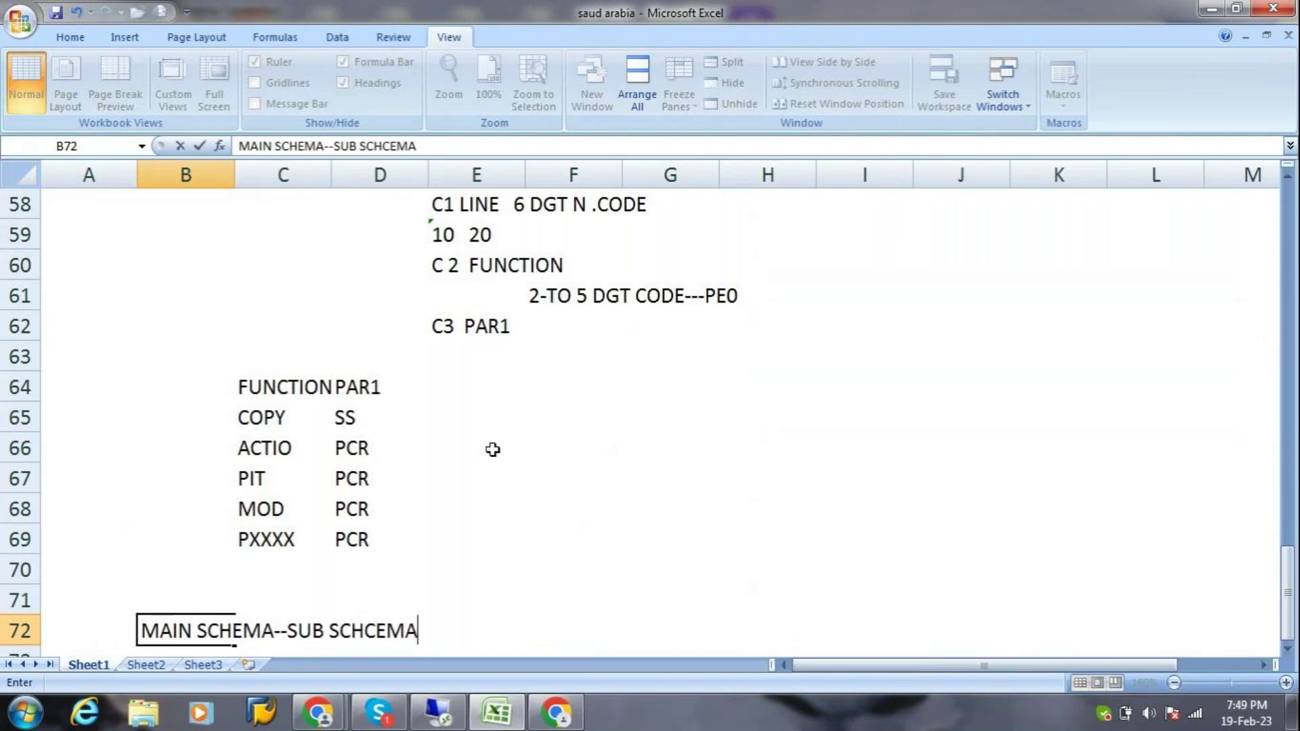
key("Return")
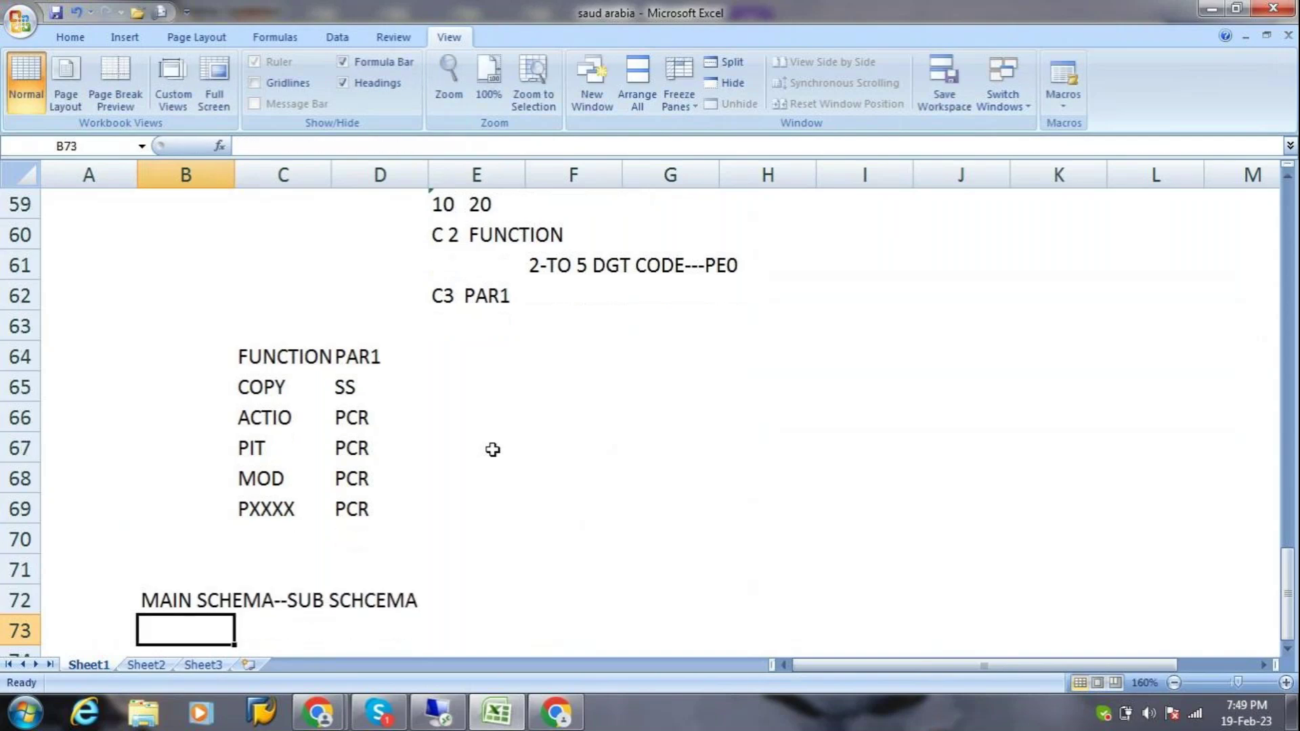
Add the notes "MAIN PCR--SB PCR" in cell B73 and "MAIN PCR---SUB PCR" in cell B74.
key("Right")
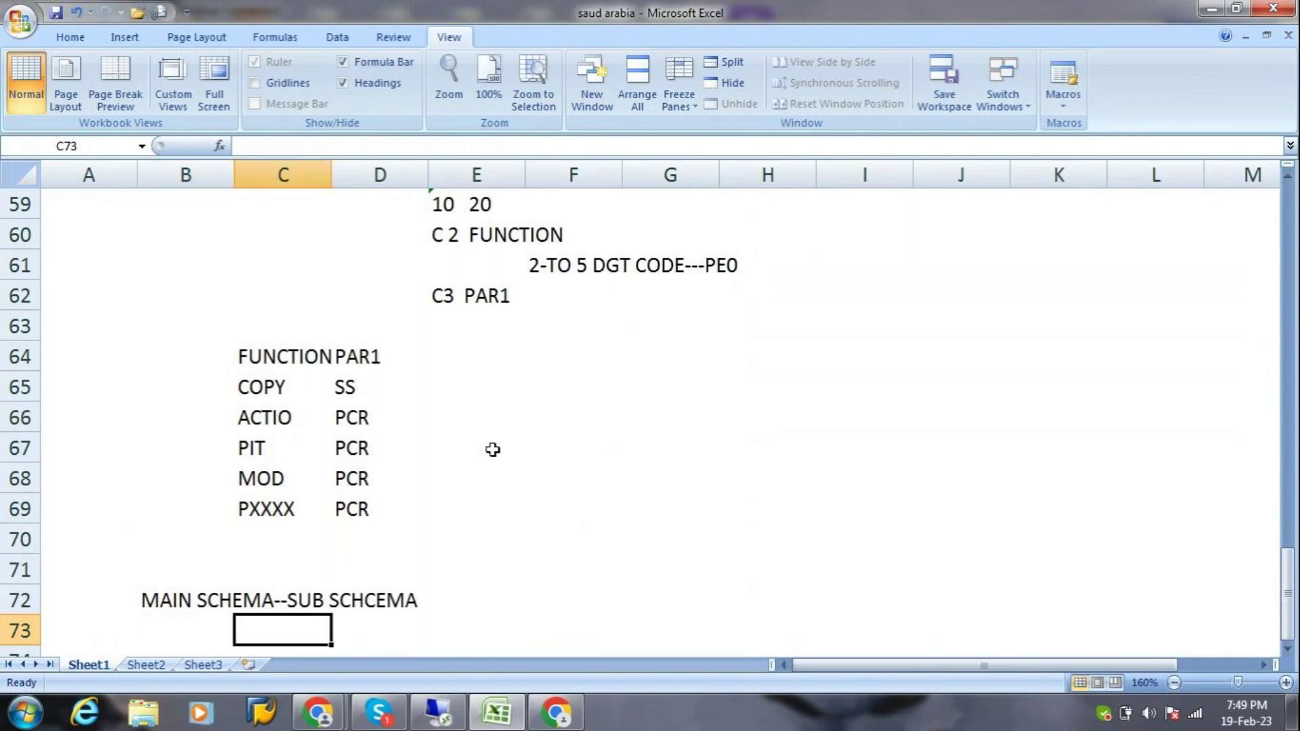
key("Left")
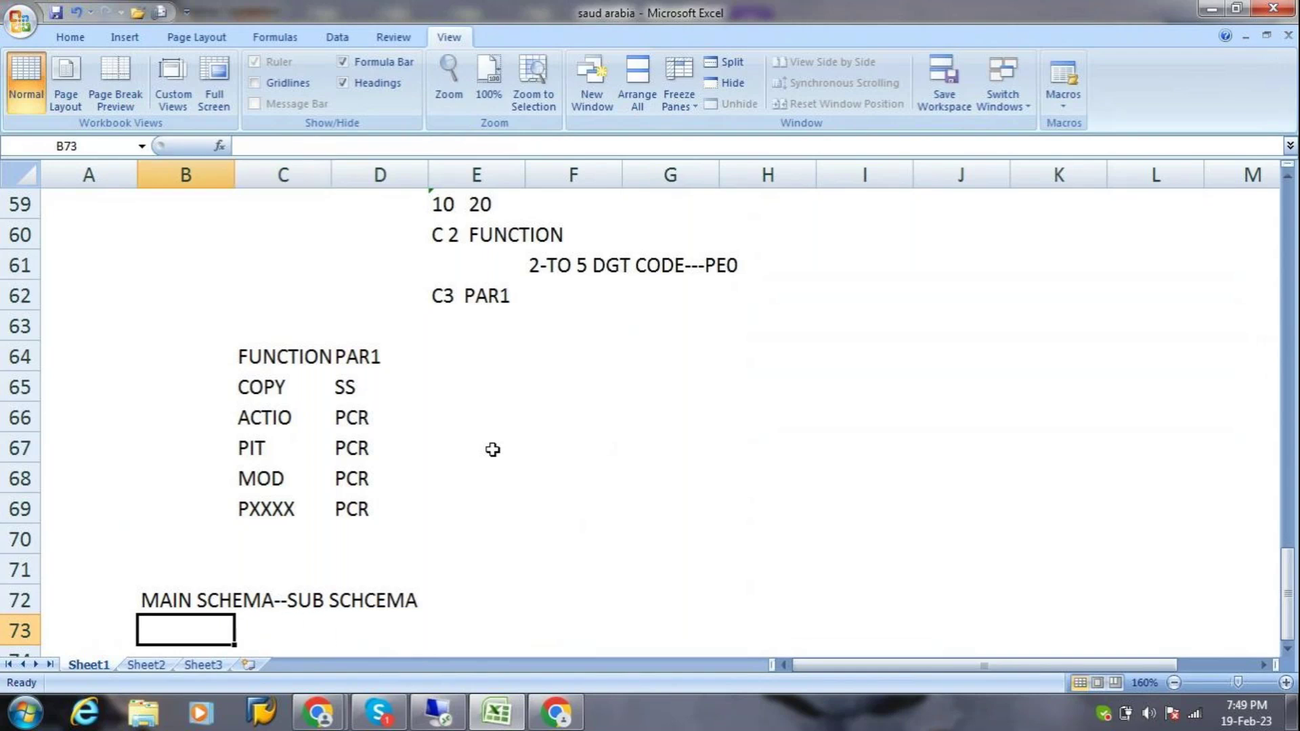
type("MAIN PCR")
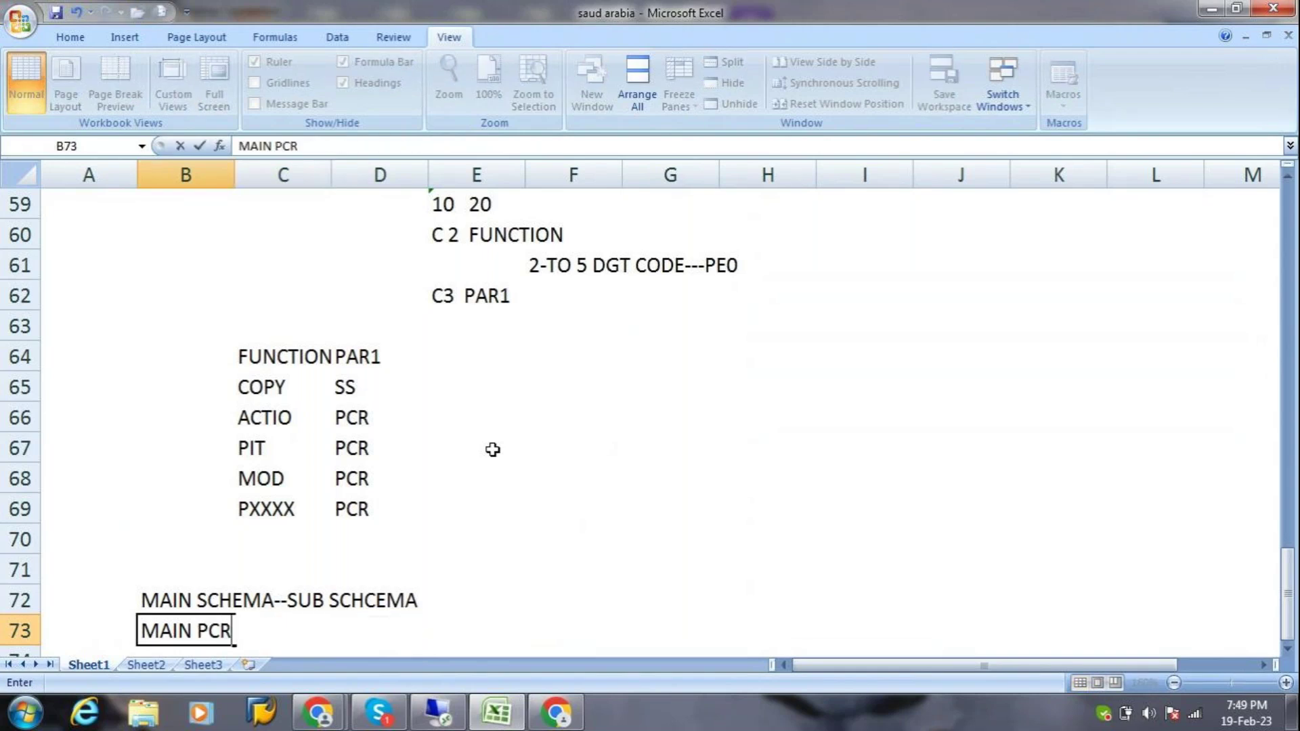
type("--SB PCR")
key("Return")
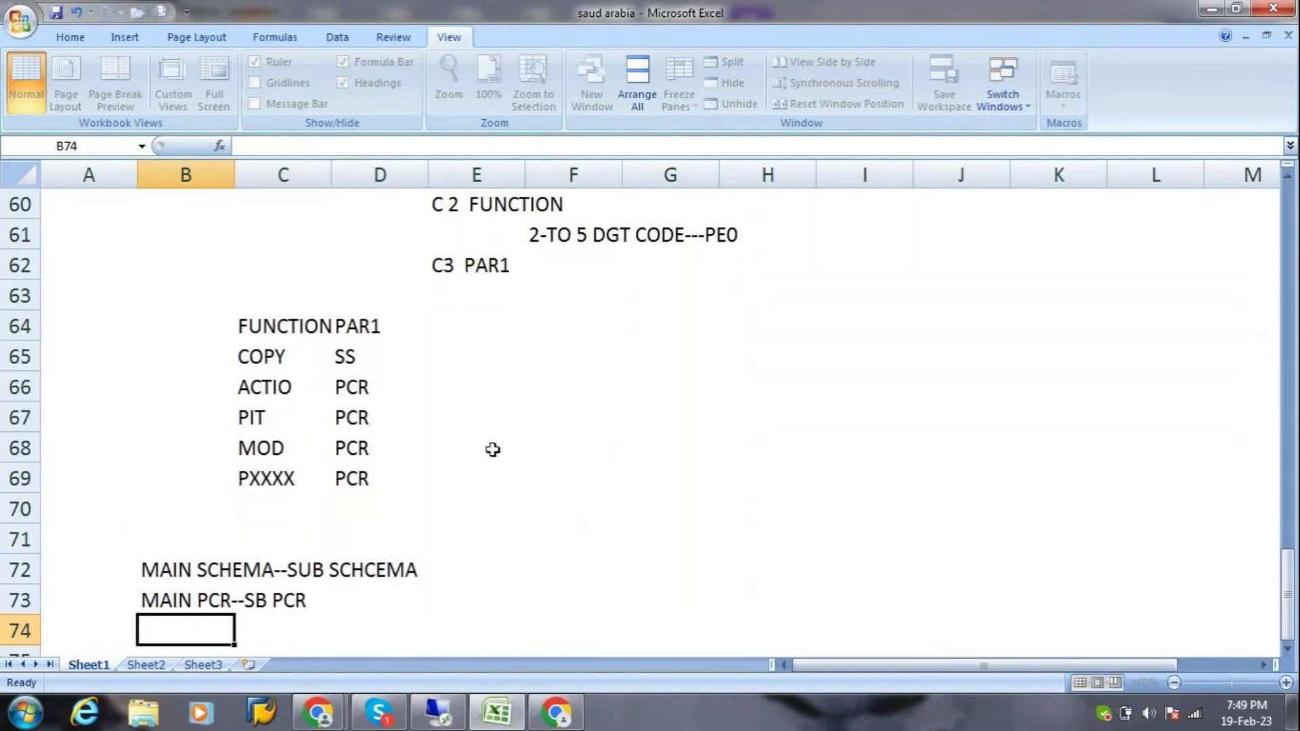
type("MAIN ")
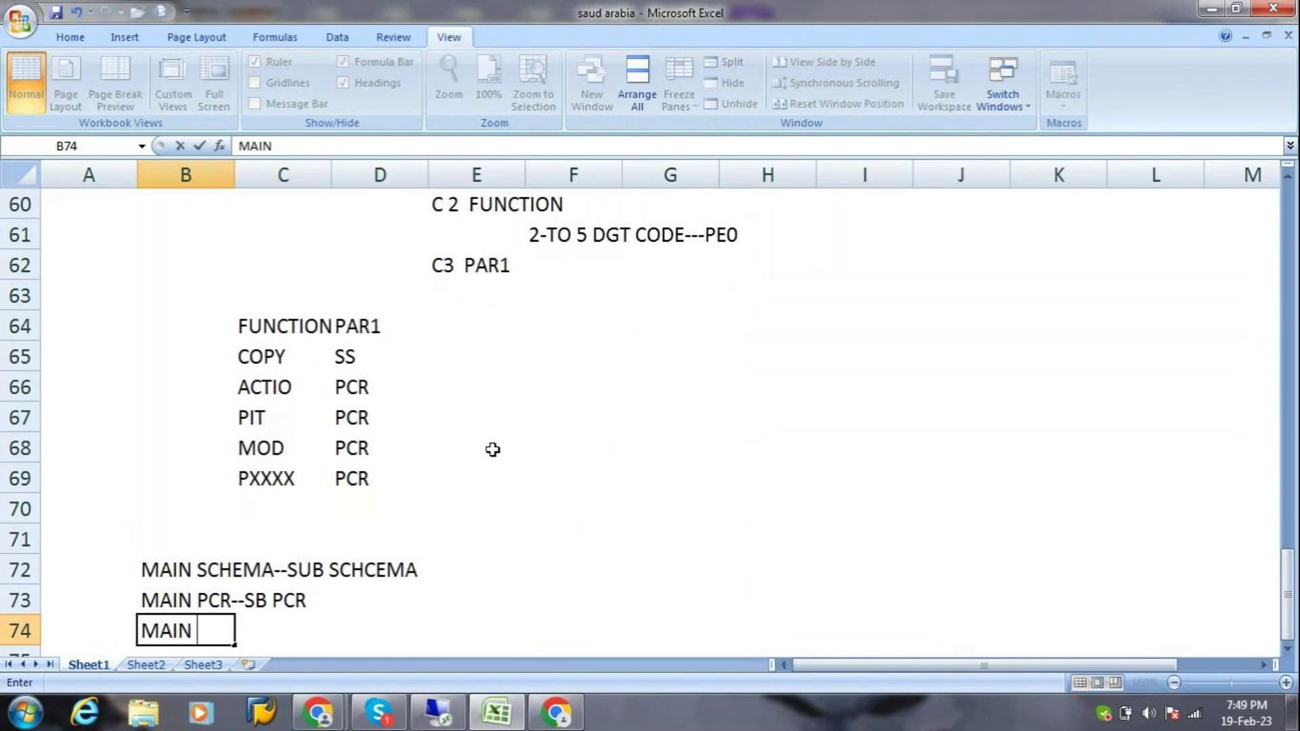
type("PCR---SUB PCR")
key("Return")
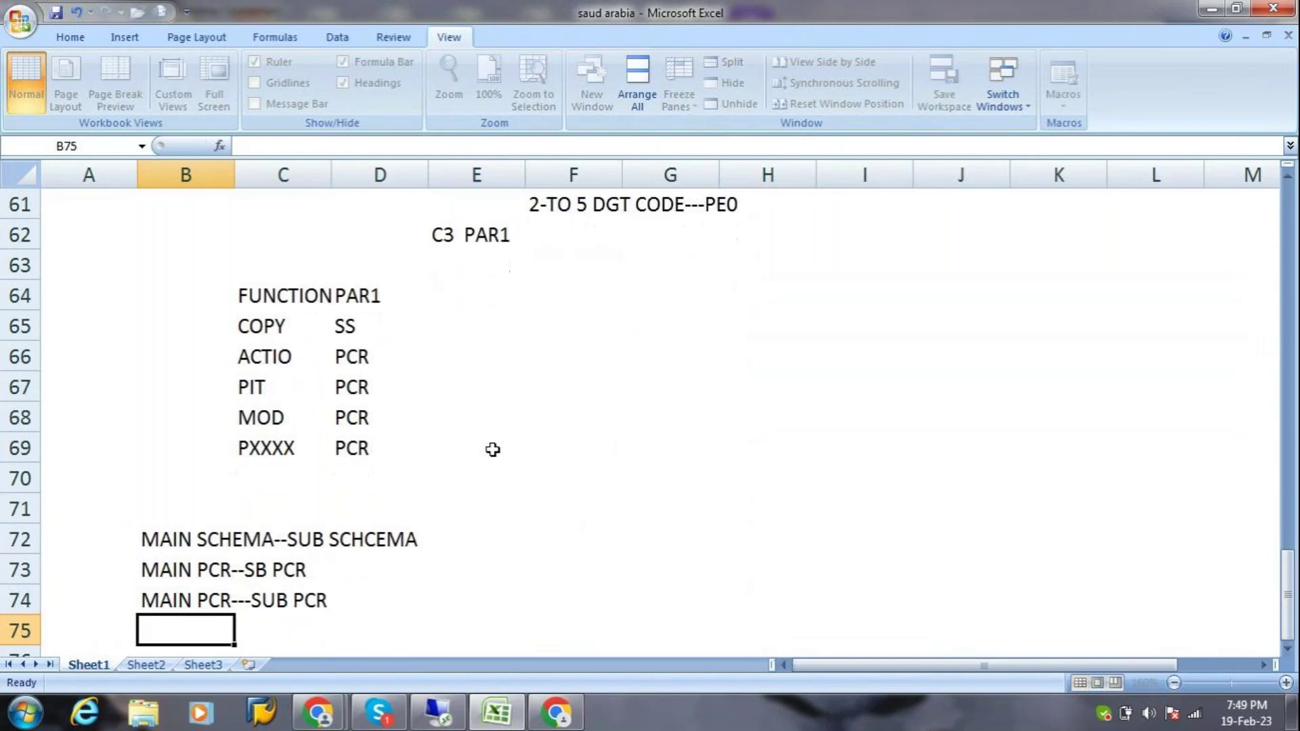
Switch to the SAP session and examine the Par1 rules of the PIT functions in schema SAU4, selecting SA10 in line 000210.
key("alt+Tab")
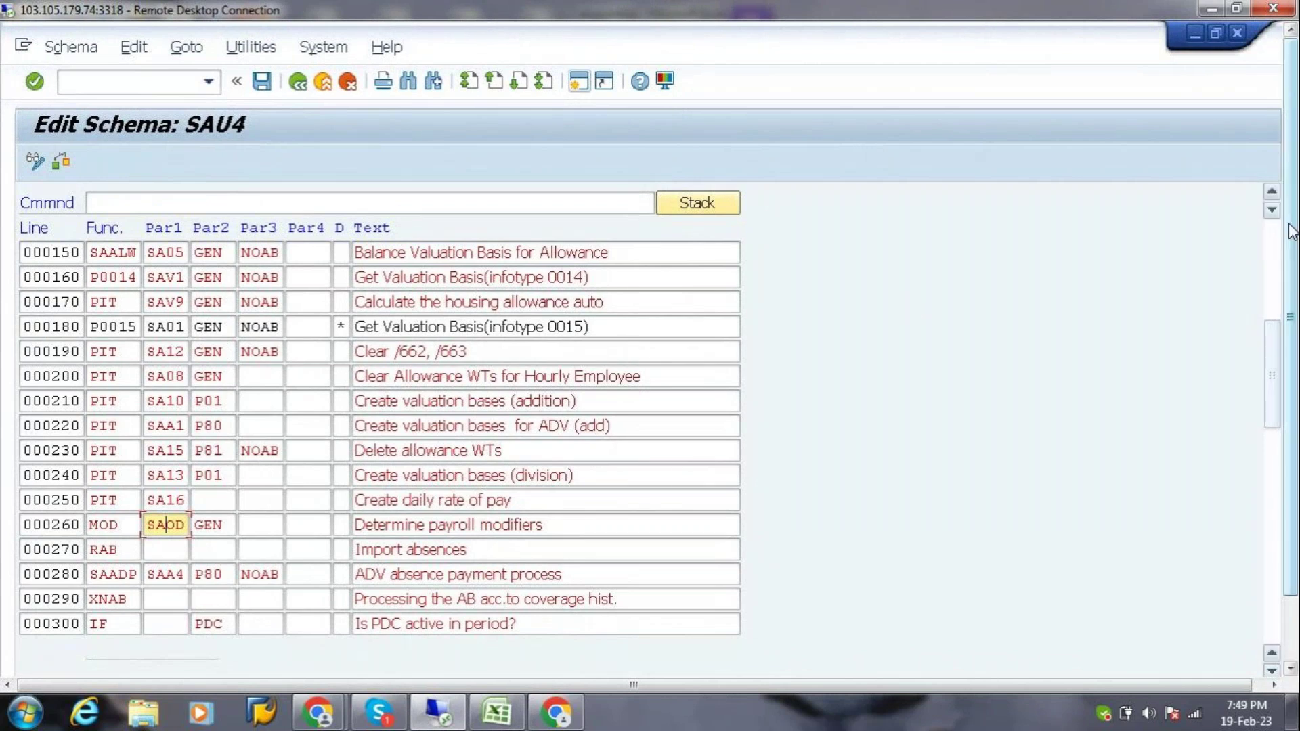
left_click(1272, 244)
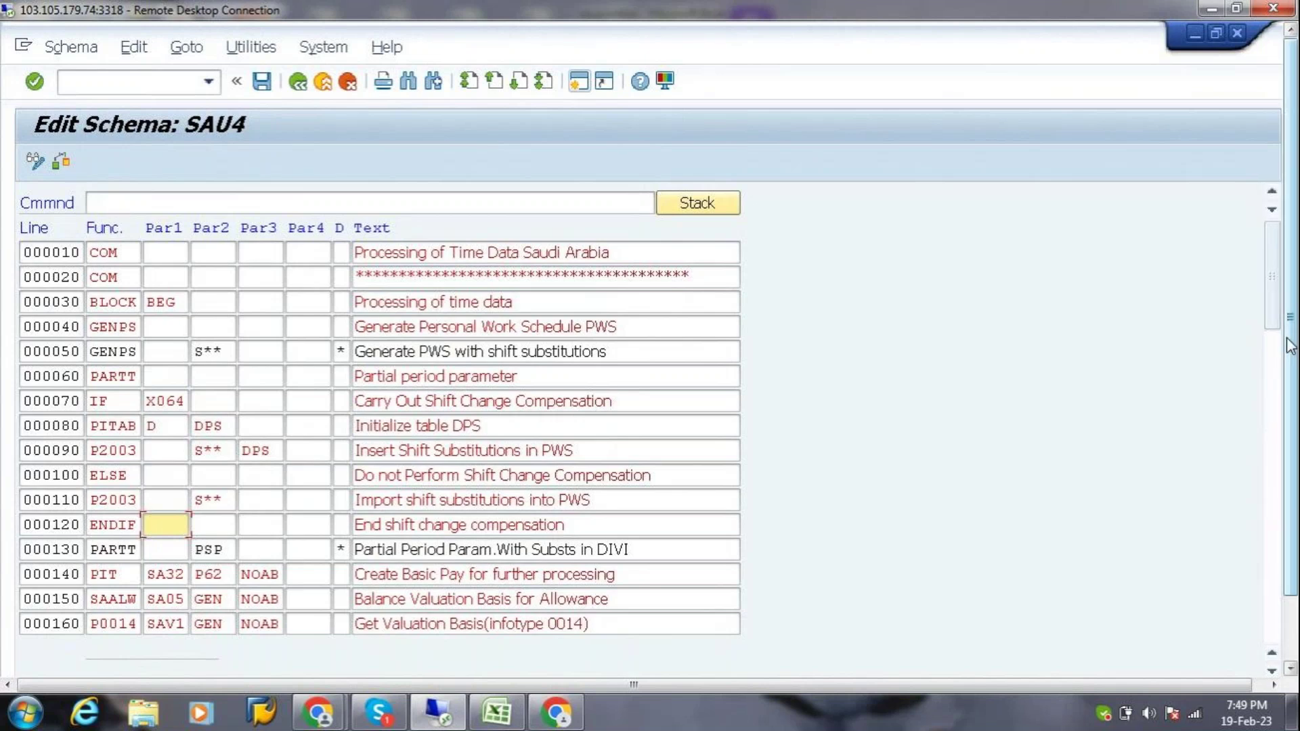
left_click(1272, 670)
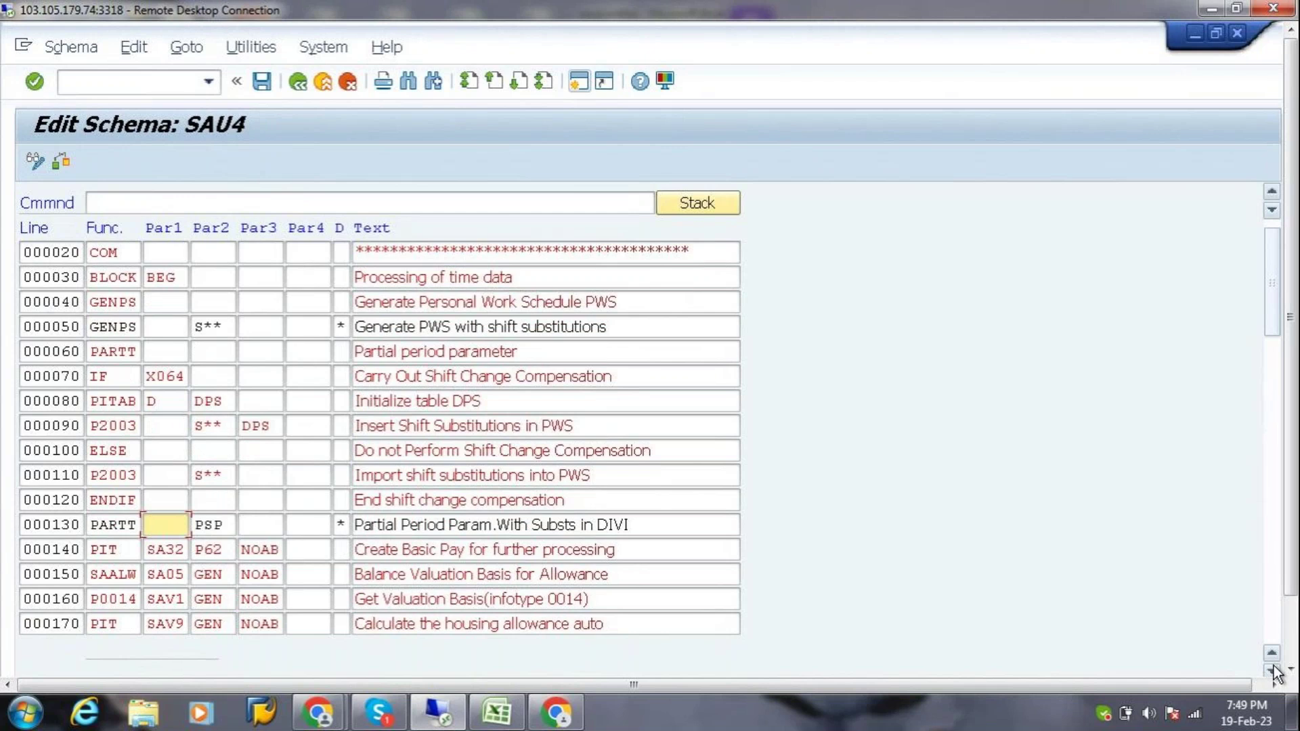
scroll(1276, 674, "down", 8)
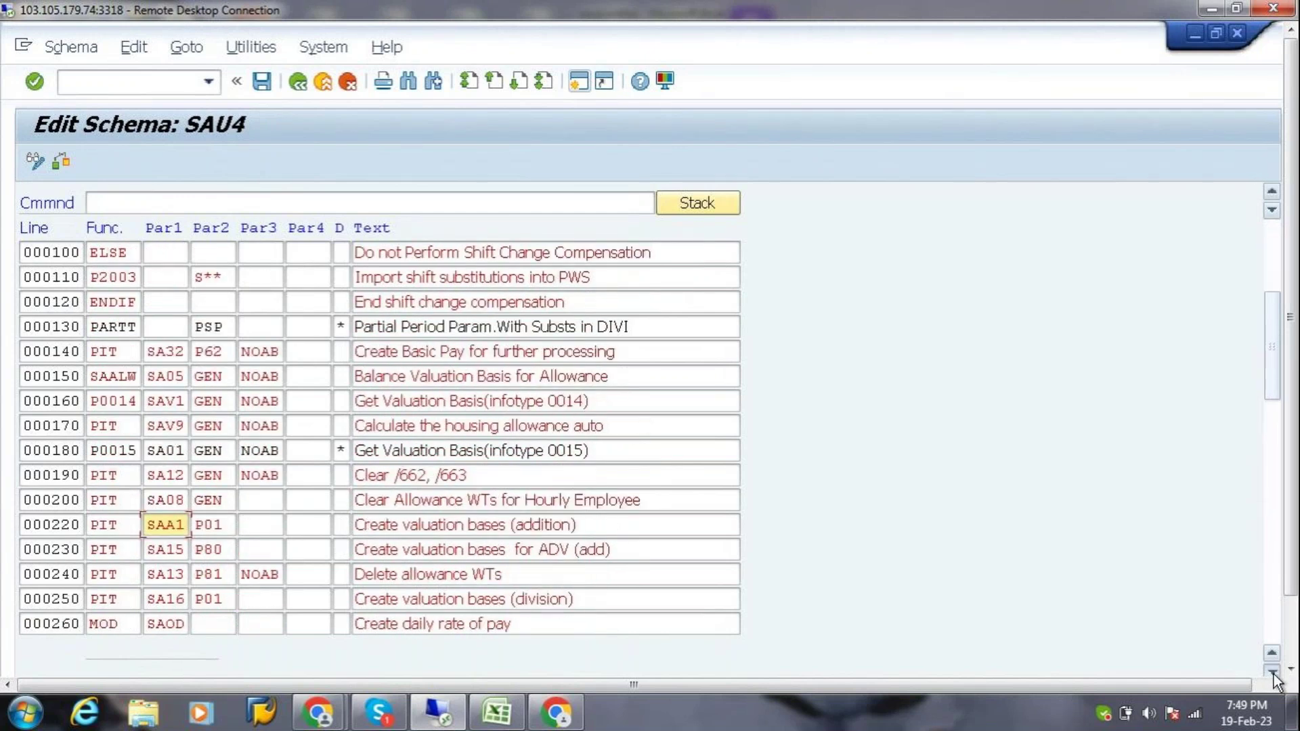
scroll(1276, 673, "down", 3)
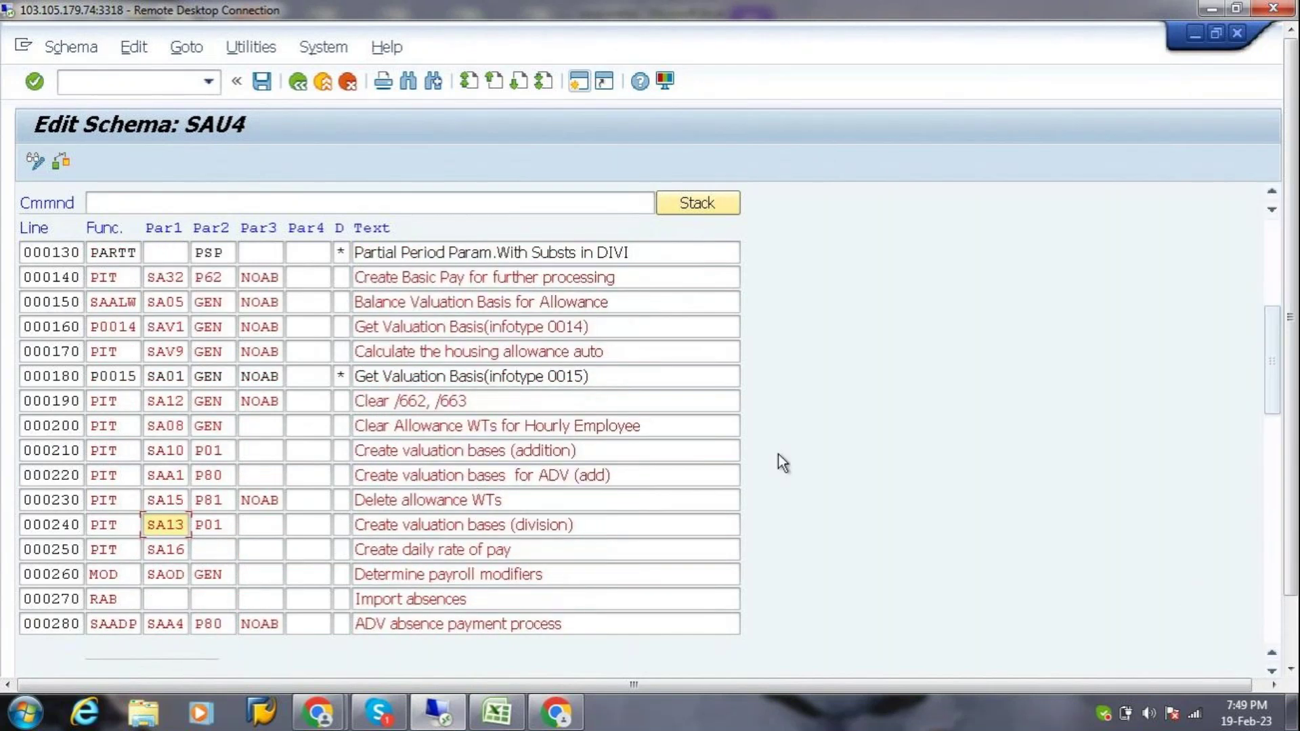
left_click(179, 451)
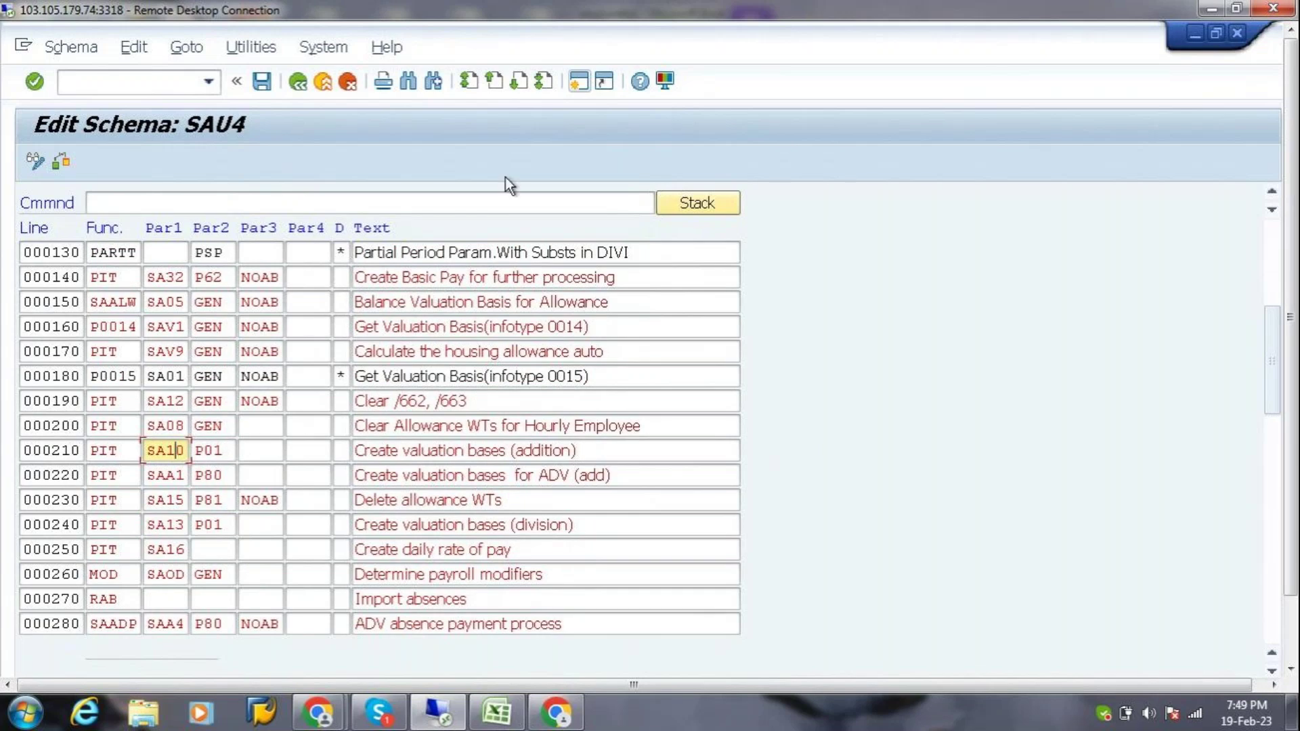
Start transaction PE02 in a new session and open the source text of calculation rule SA10.
left_click(580, 82)
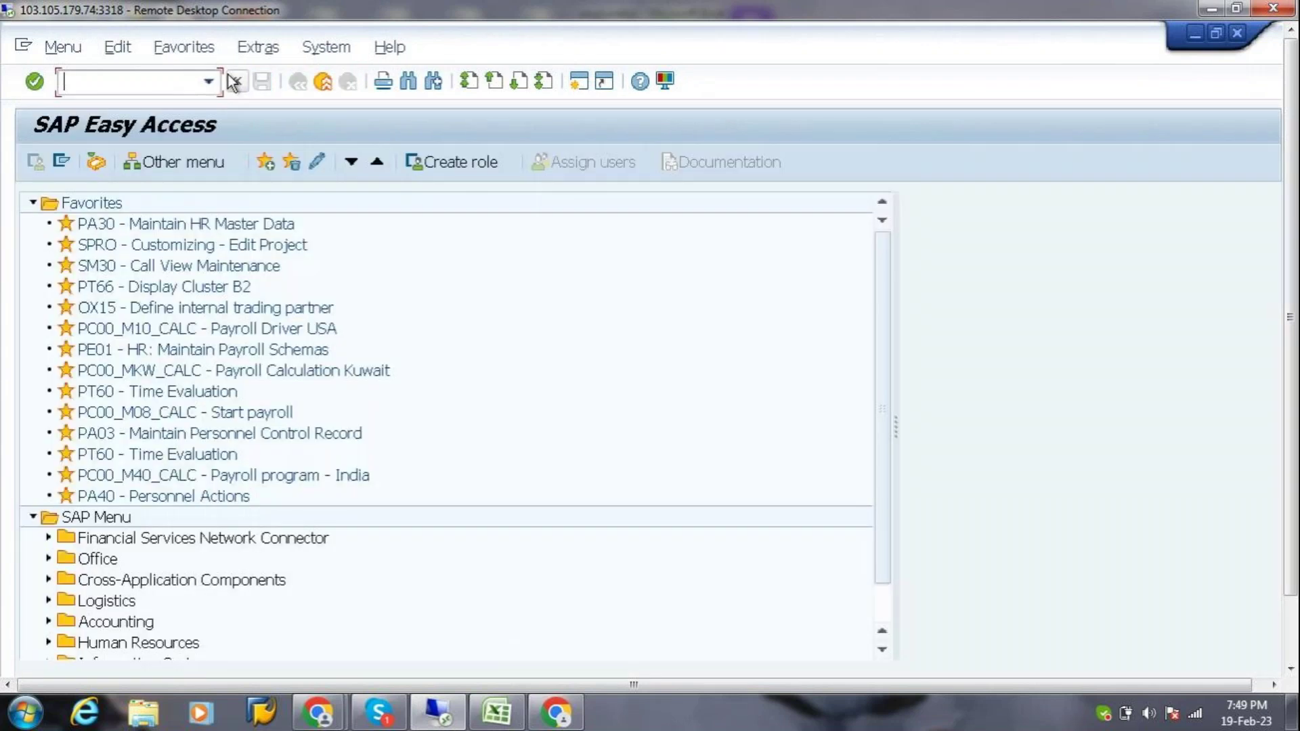
type("PE02")
key("Return")
type("SA01")
key("BackSpace")
key("BackSpace")
type("10")
key("Home")
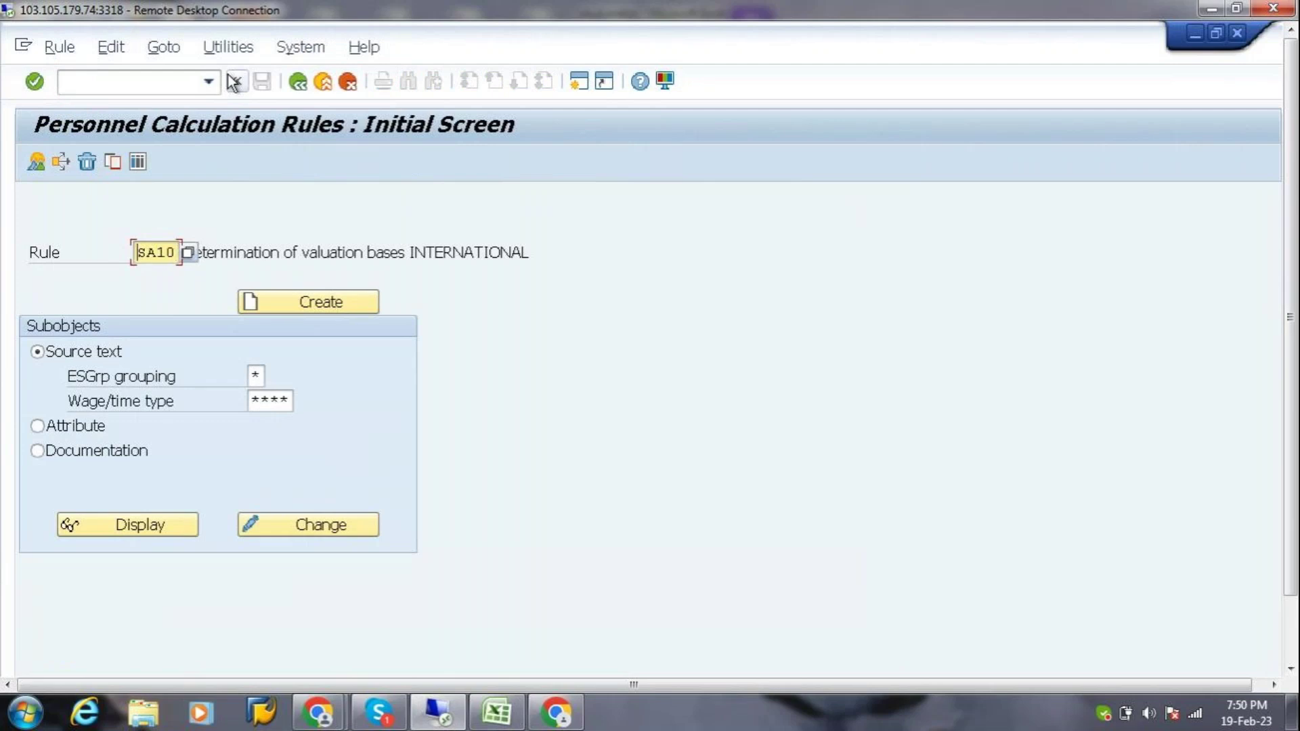
left_click(484, 253)
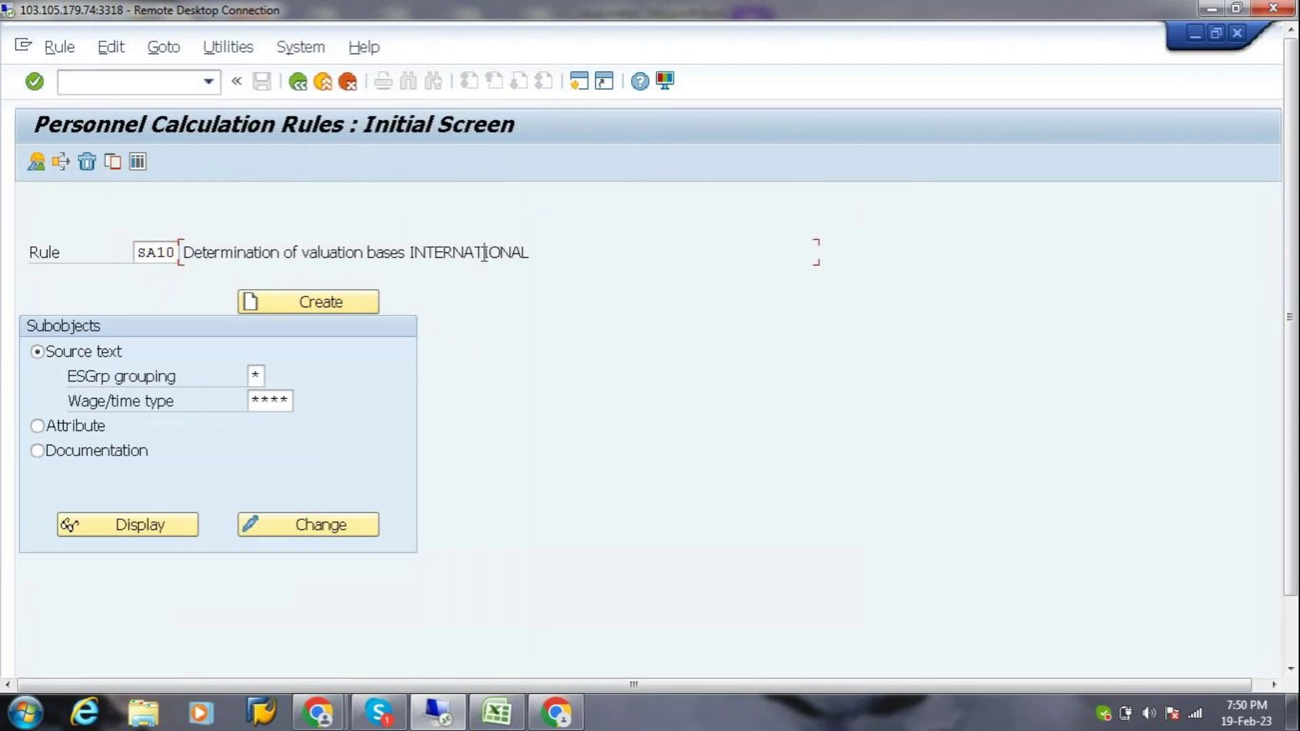
key("shift+Tab")
left_click(312, 522)
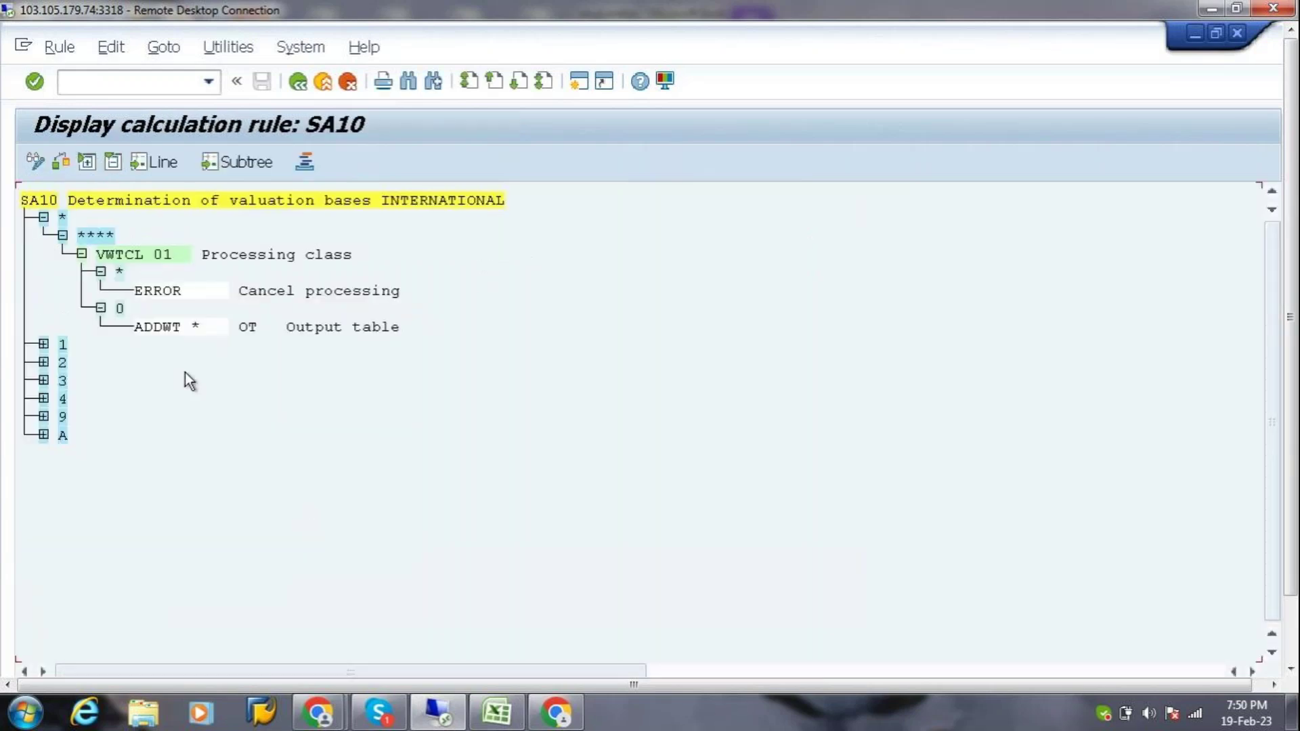
Collapse grouping * in rule SA10, expand grouping 3 through VWTCL 01 to value 3, and examine its ADDWT /001 and ADDWT /002 operations.
left_click(43, 218)
left_click(43, 272)
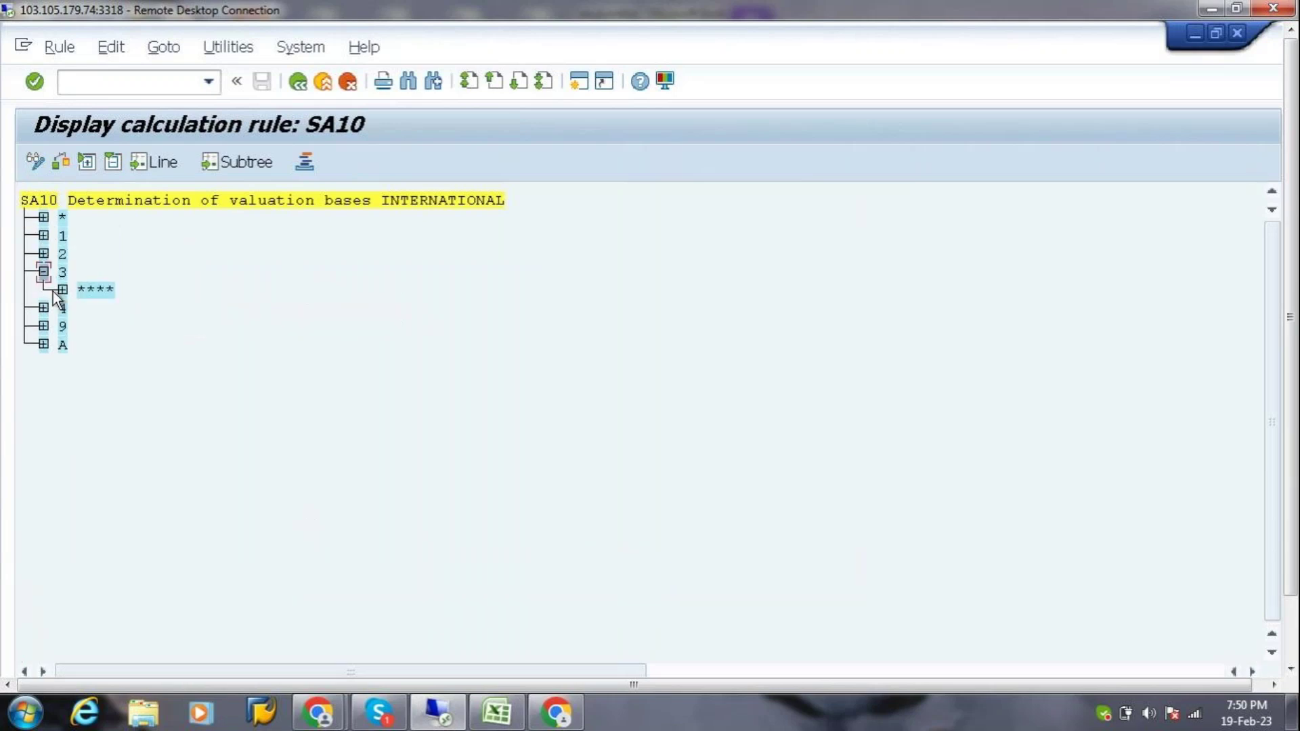
left_click(61, 290)
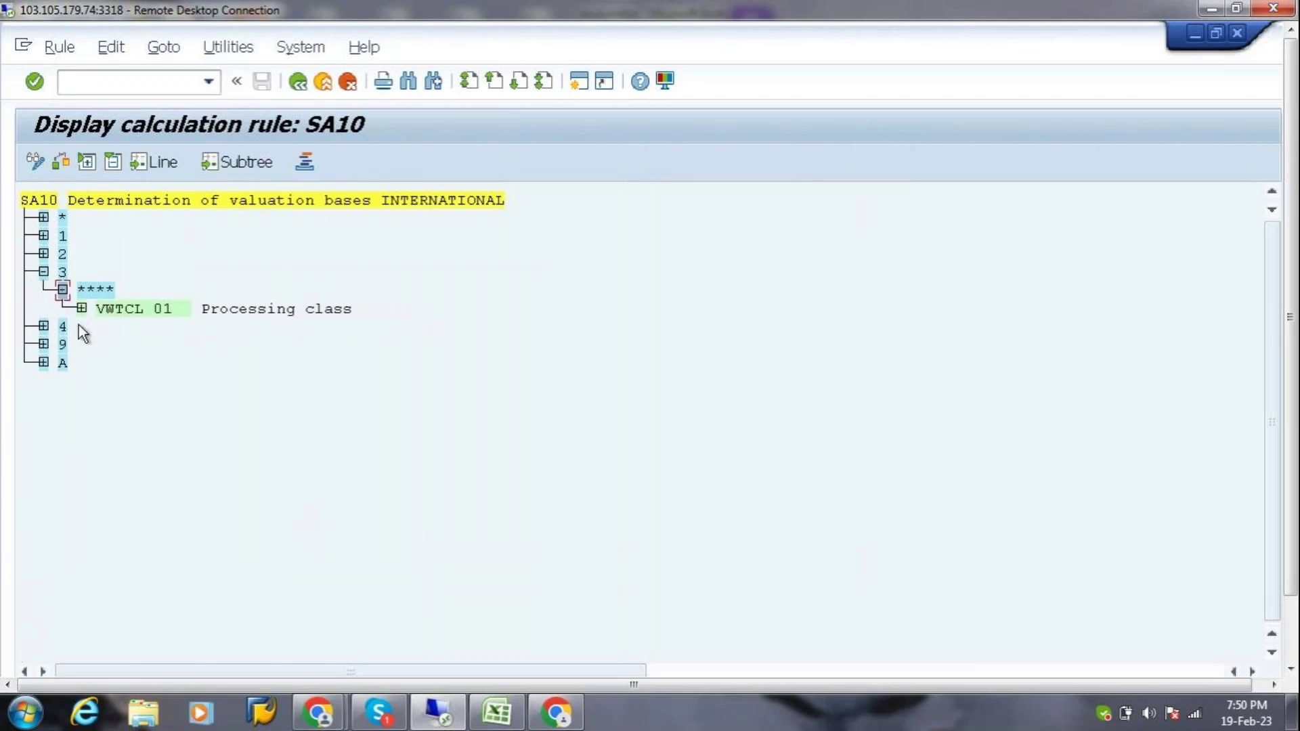
left_click(81, 310)
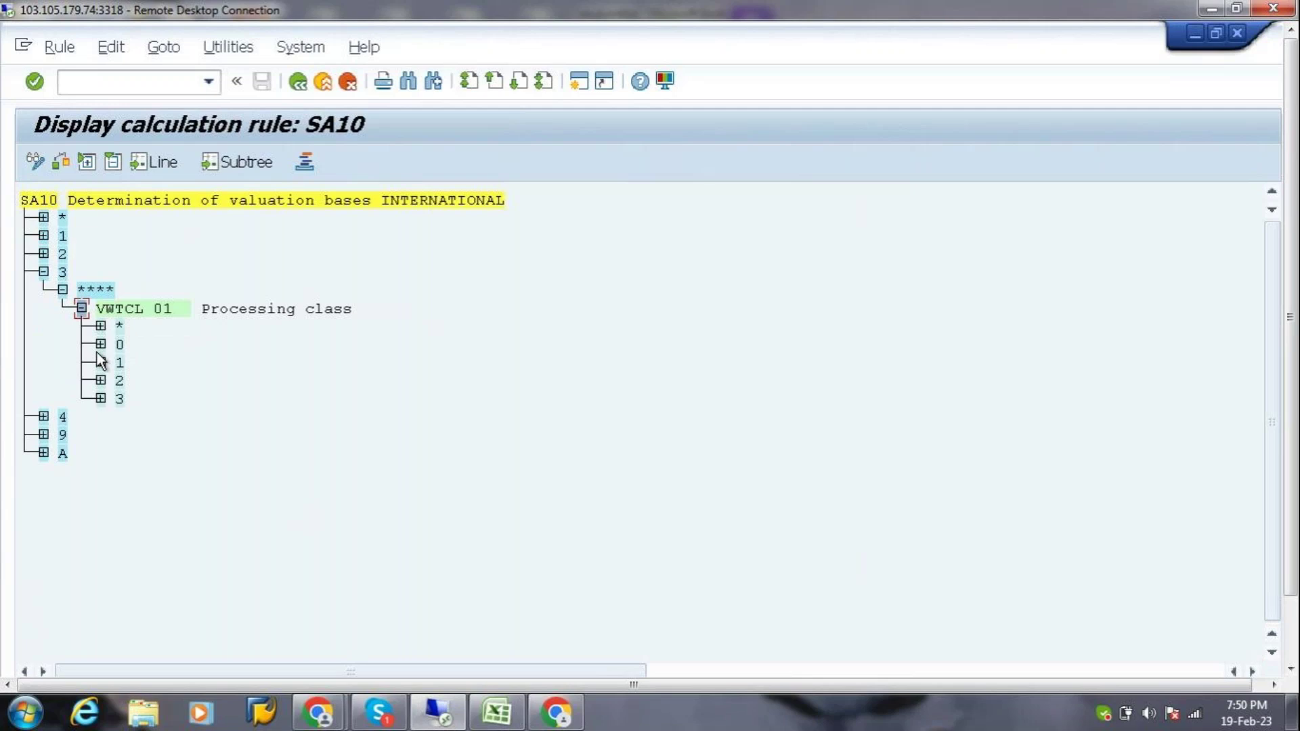
left_click(100, 400)
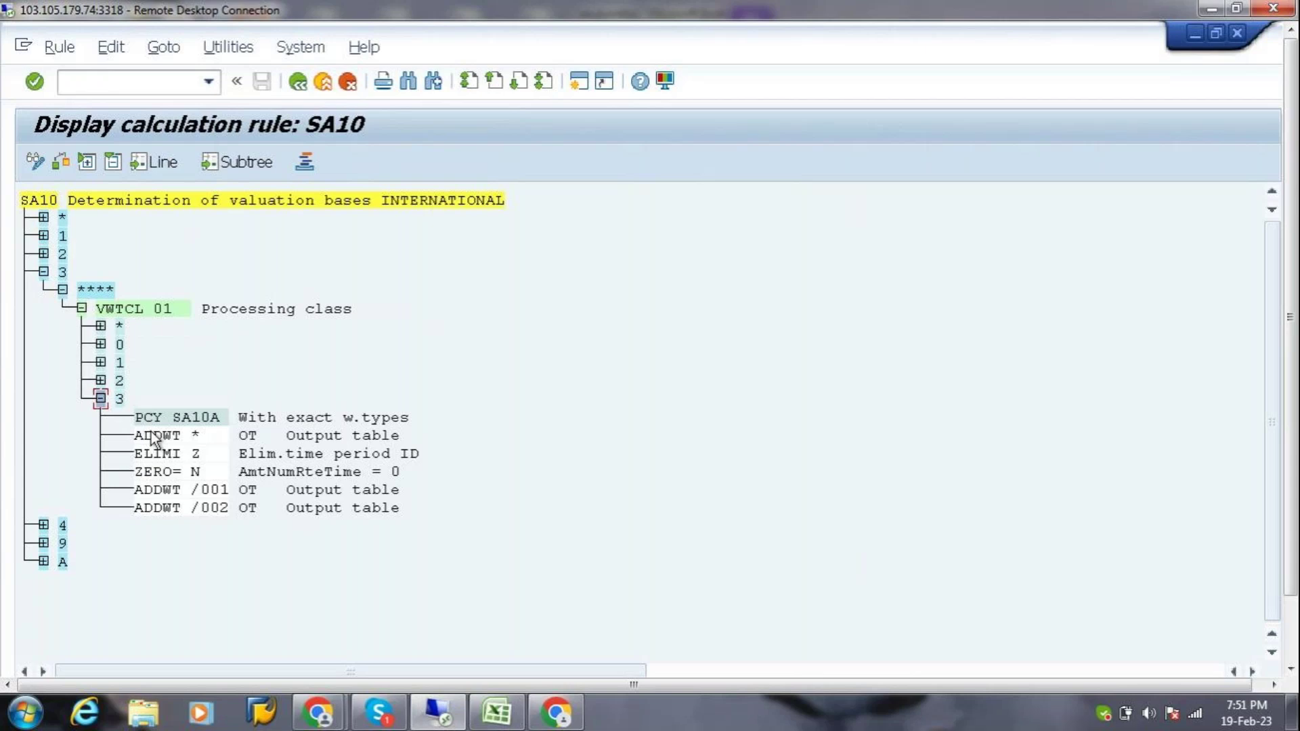
left_click(217, 490)
left_click(218, 508)
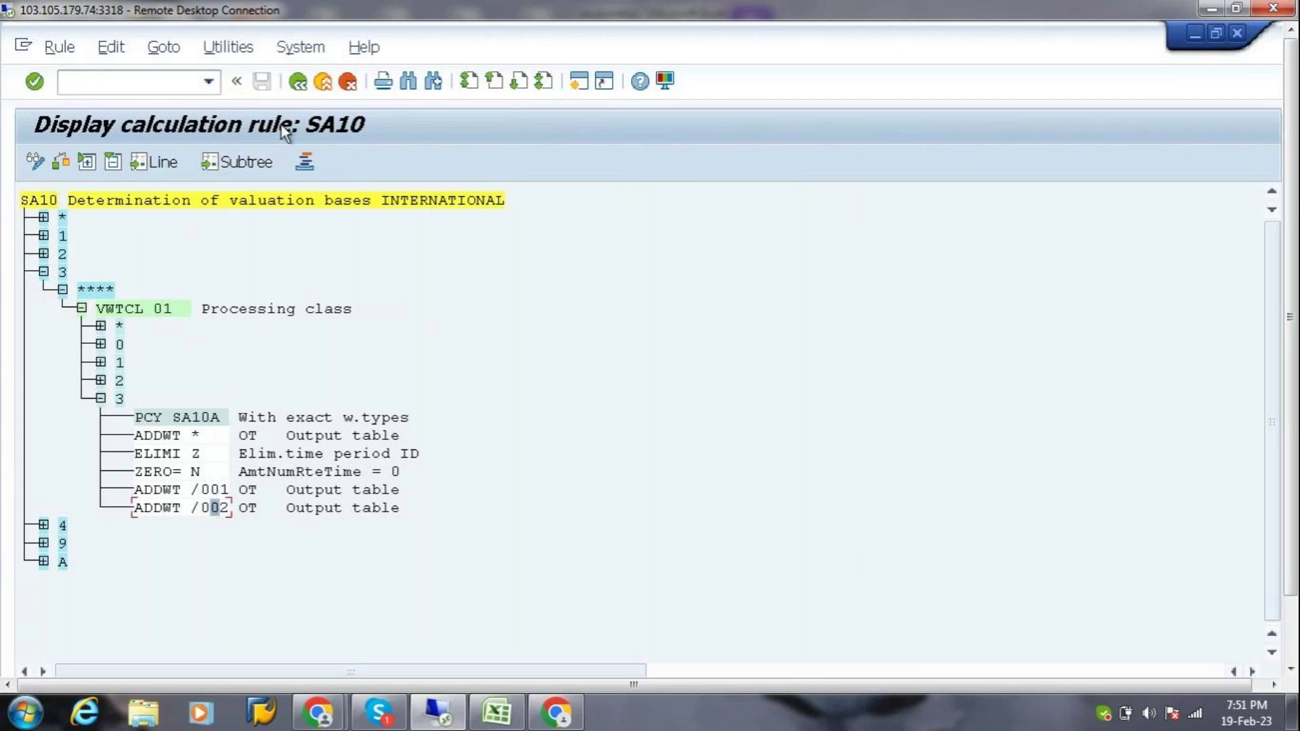
Open rule X010 and expand grouping 3 through VWTCL 01 to value 3 to examine its operations.
left_click(297, 83)
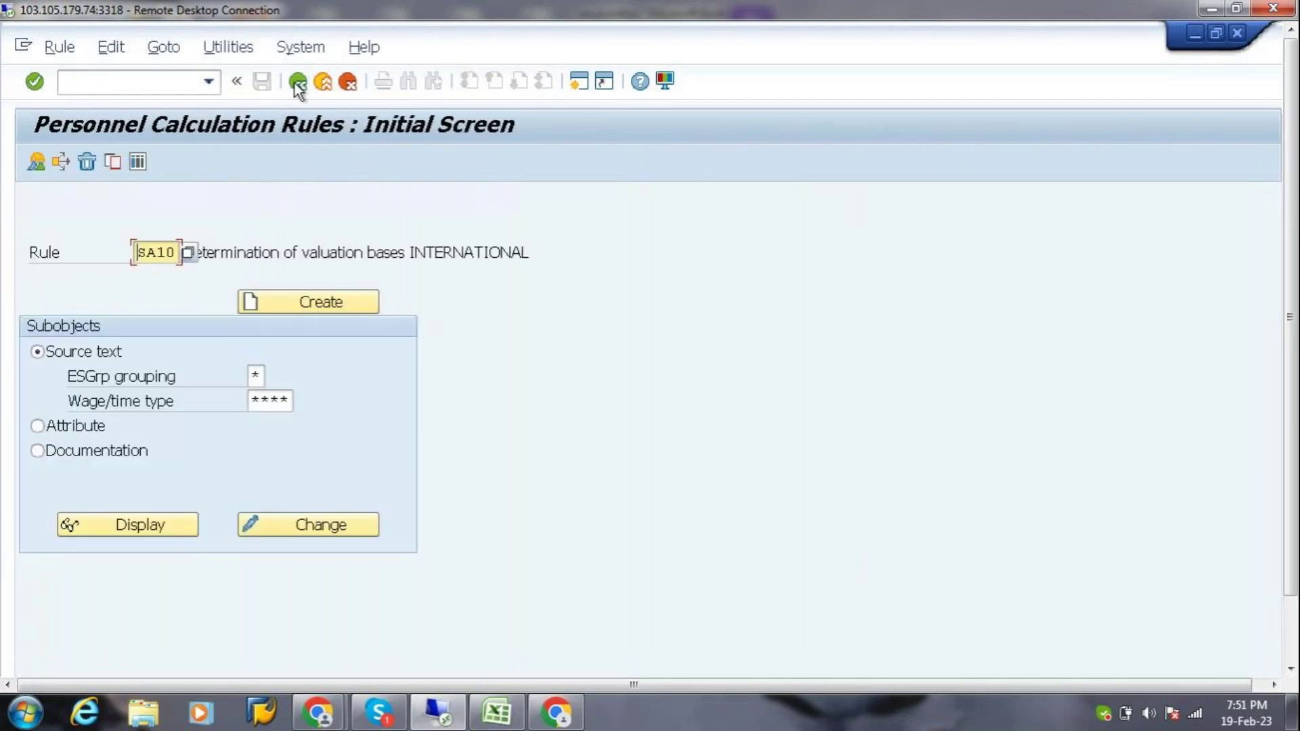
type("X010")
left_click(337, 532)
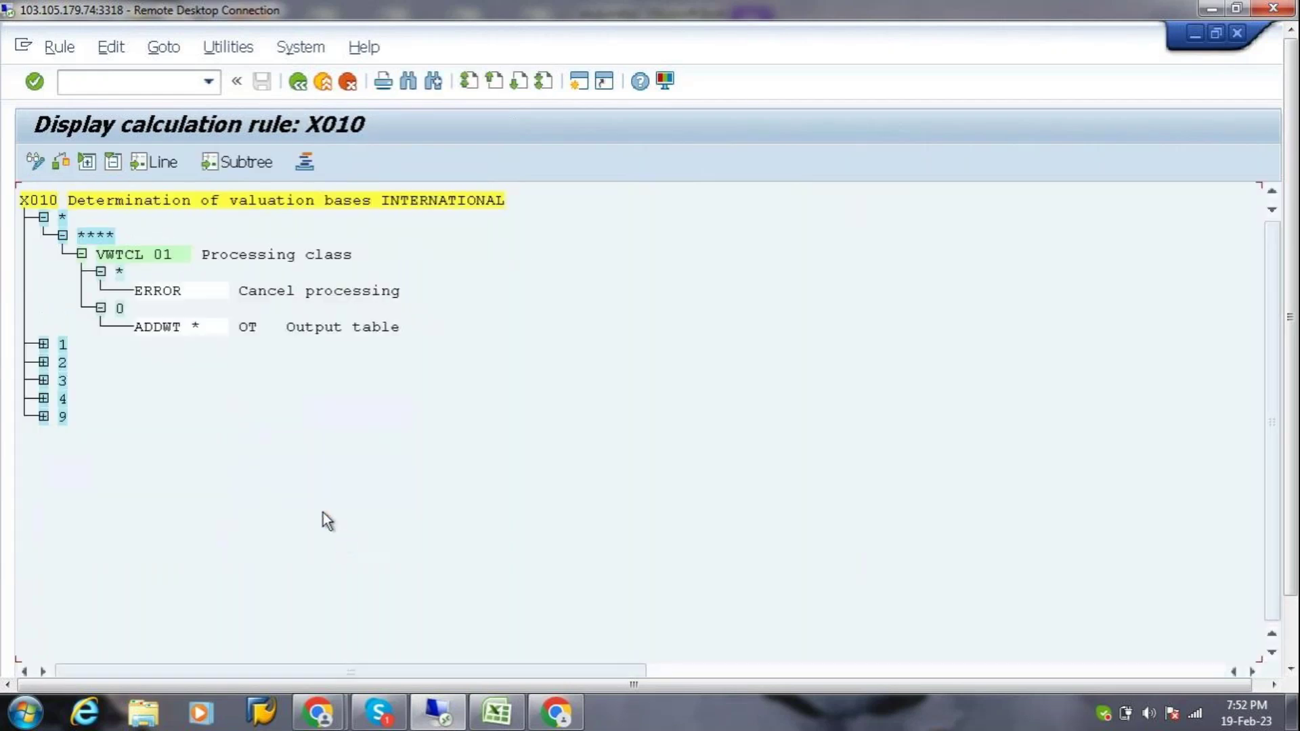
left_click(44, 217)
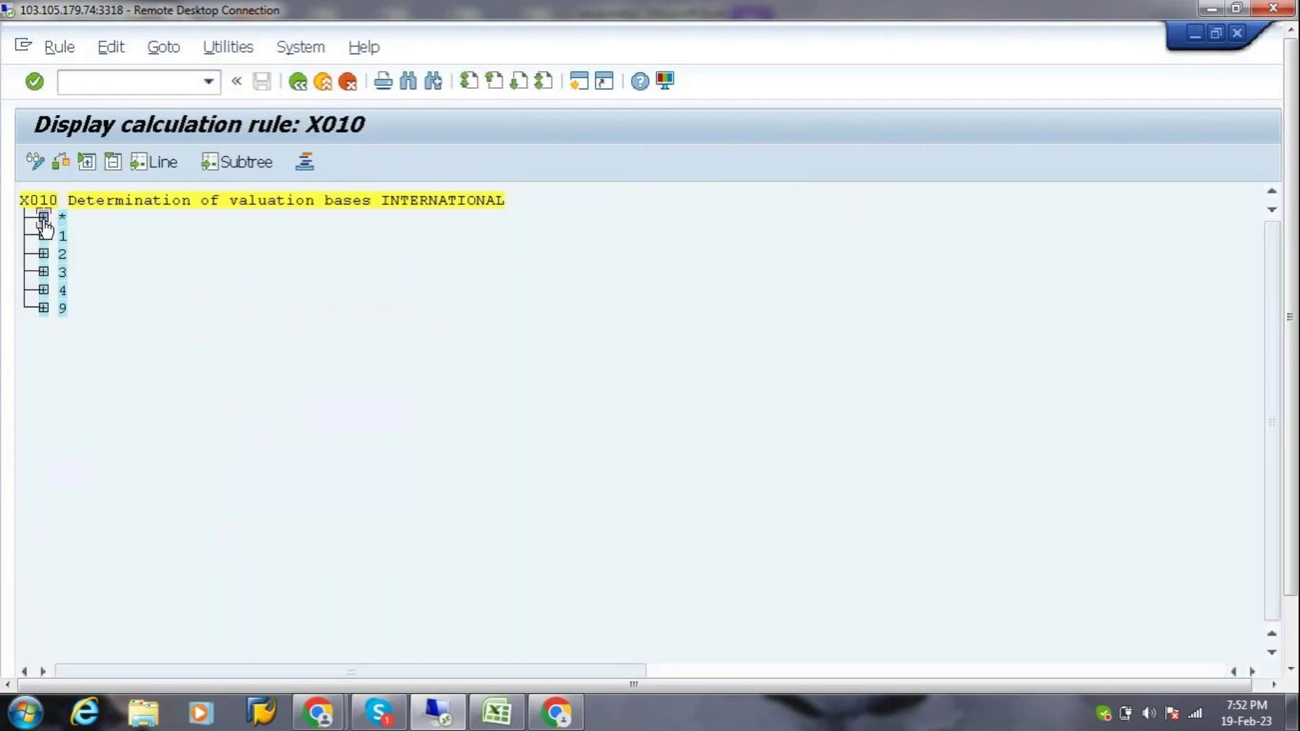
left_click(43, 272)
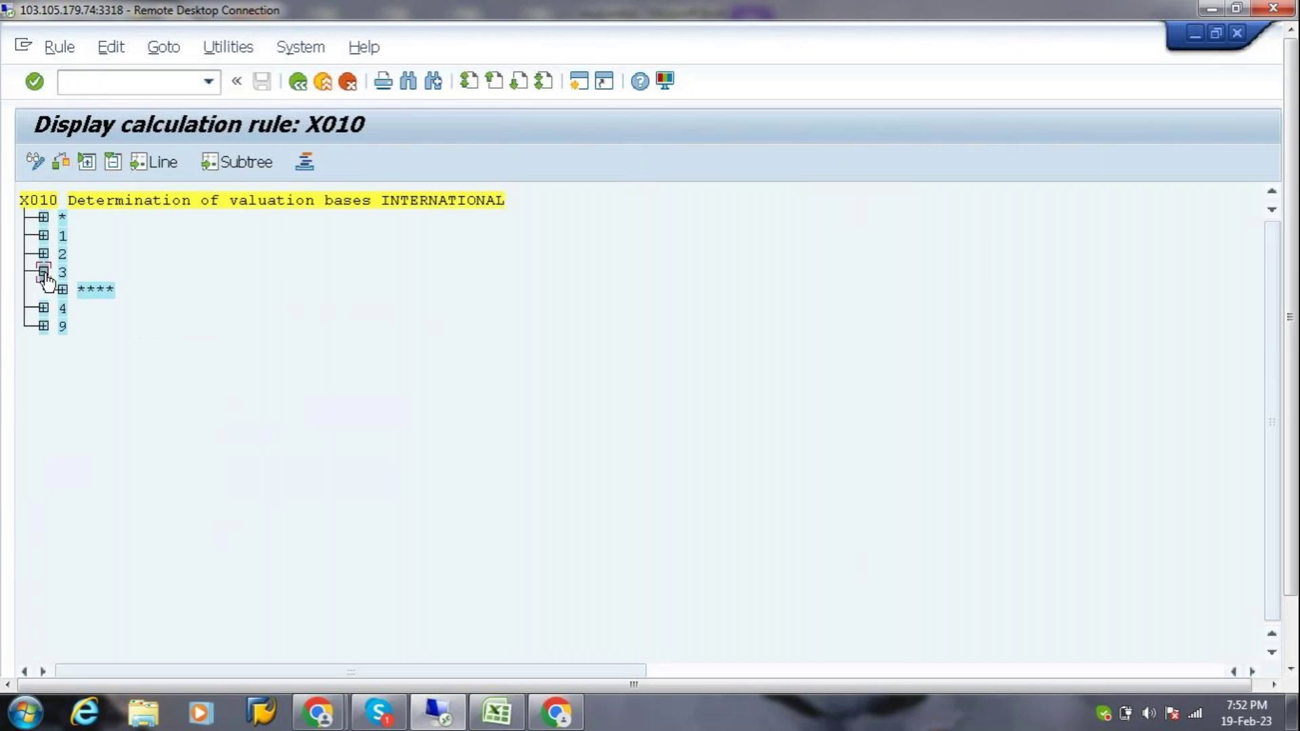
left_click(62, 290)
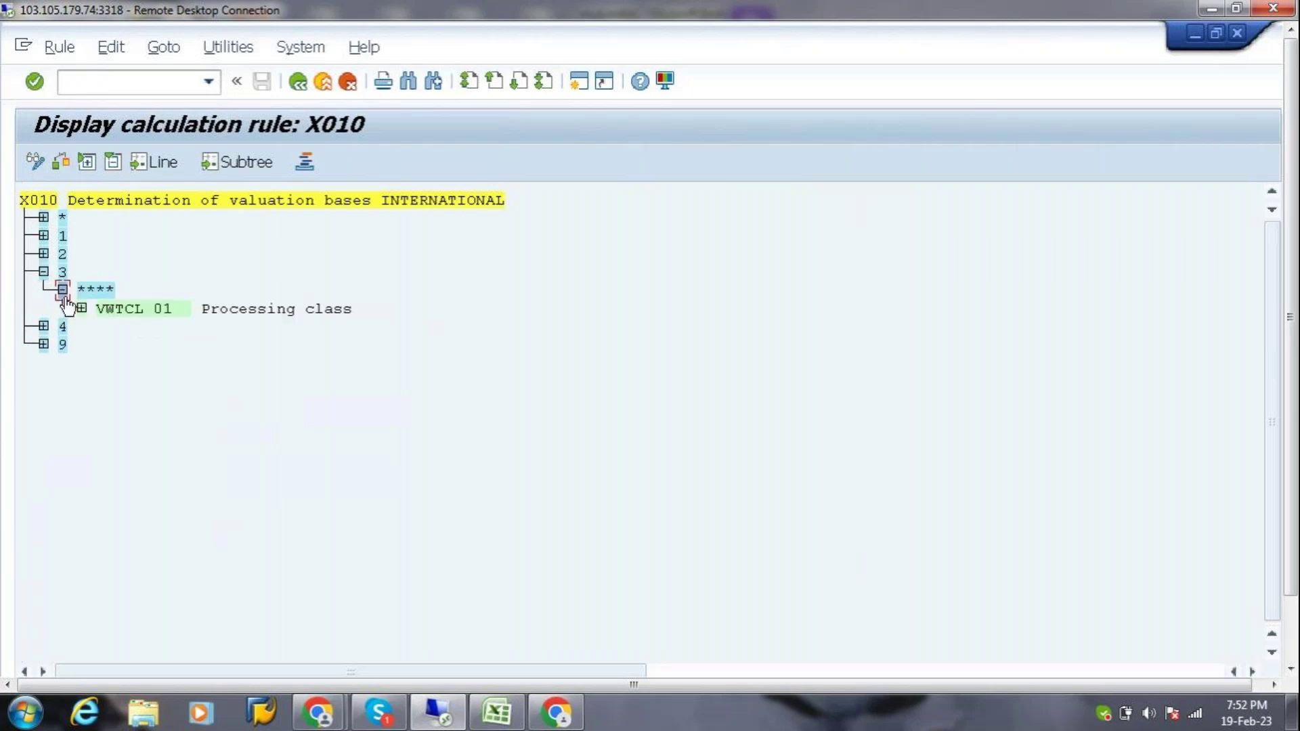
left_click(82, 310)
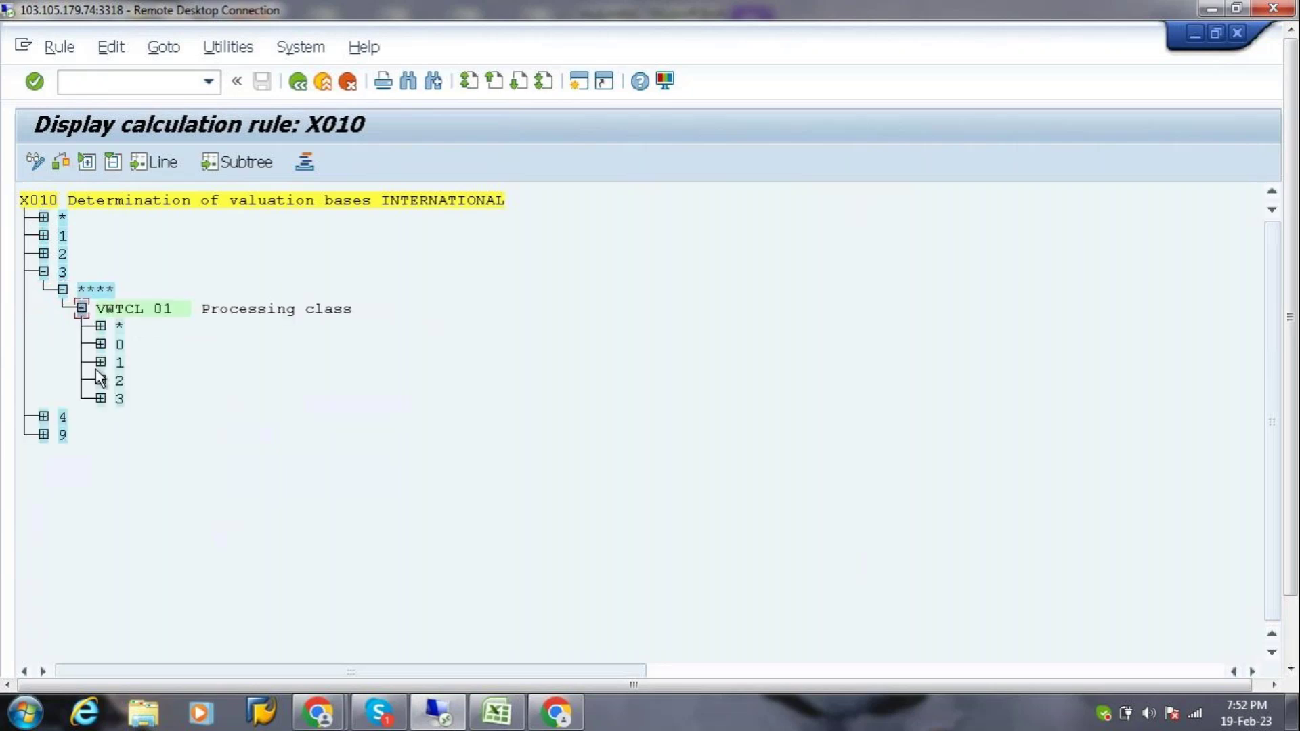
left_click(100, 398)
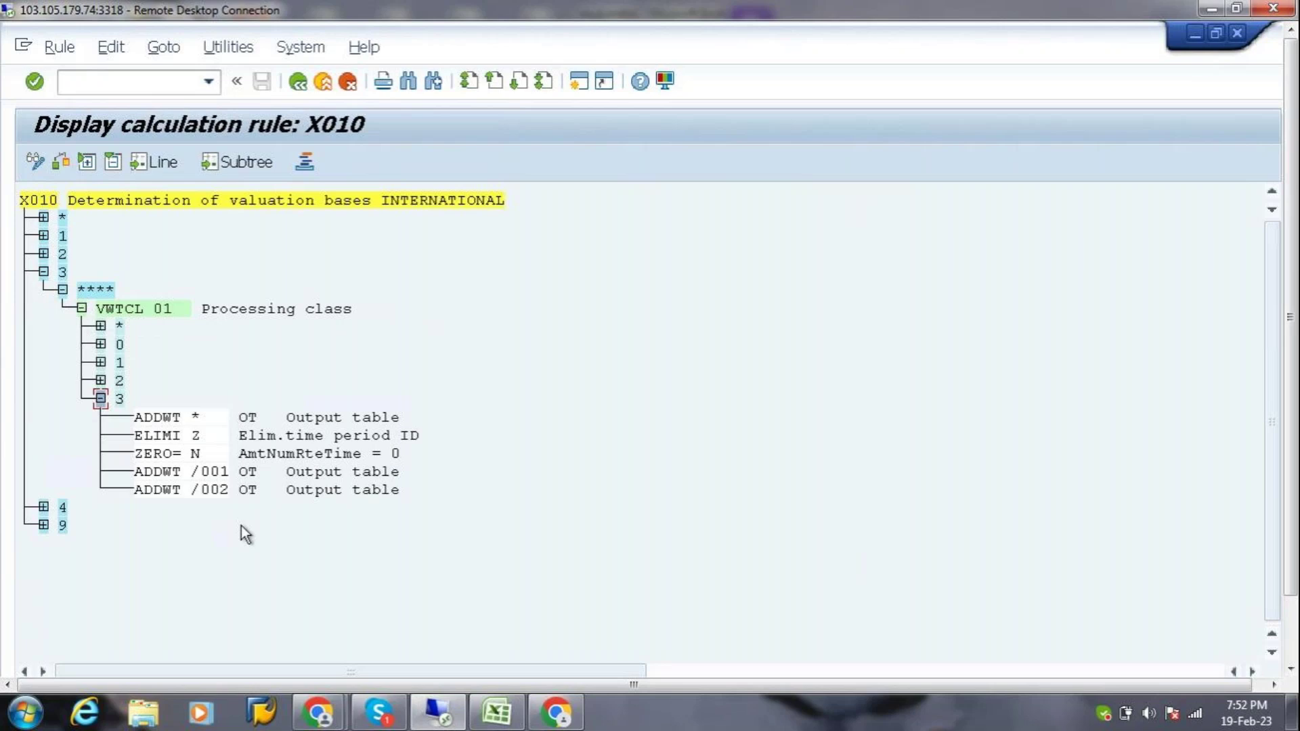
left_click(215, 476)
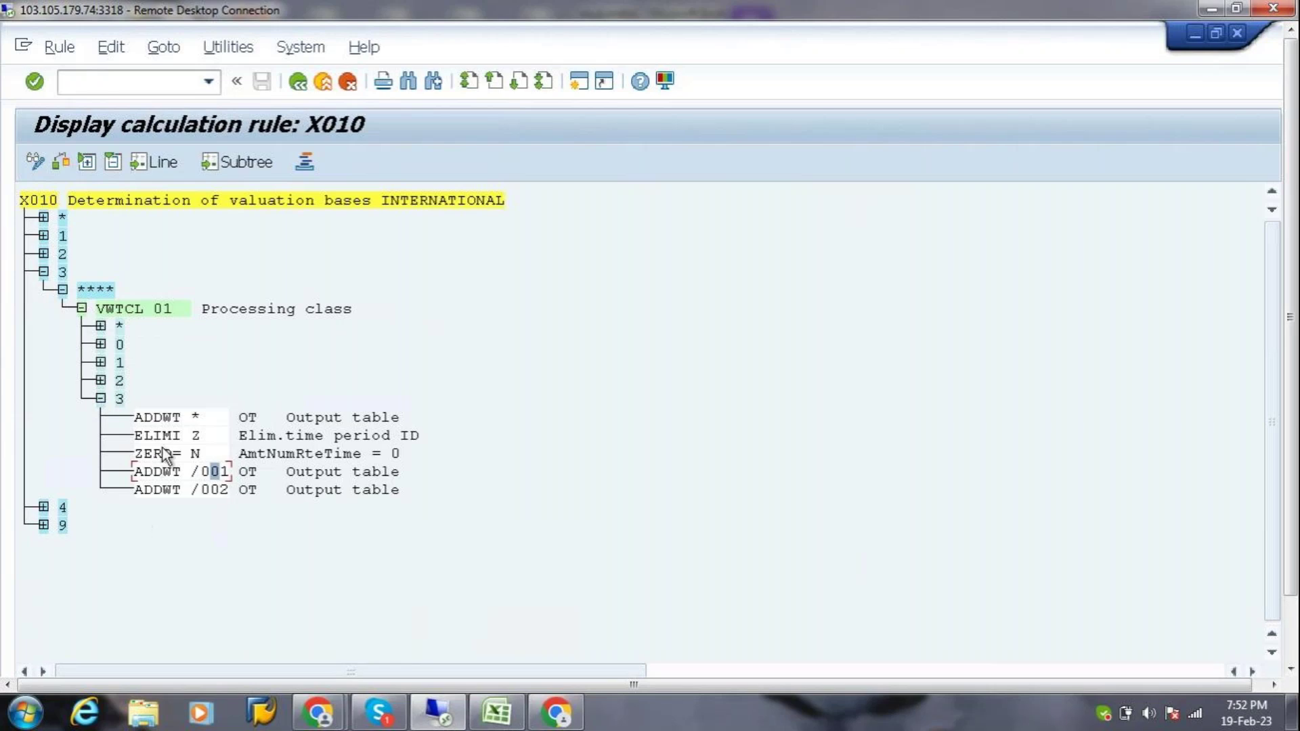
Copy the operation lines from "ADDWT *" to "ADDWT /002" under value 3 and paste them into the Excel notes from cell B76.
left_click(138, 423)
left_click_drag(138, 423, 410, 516)
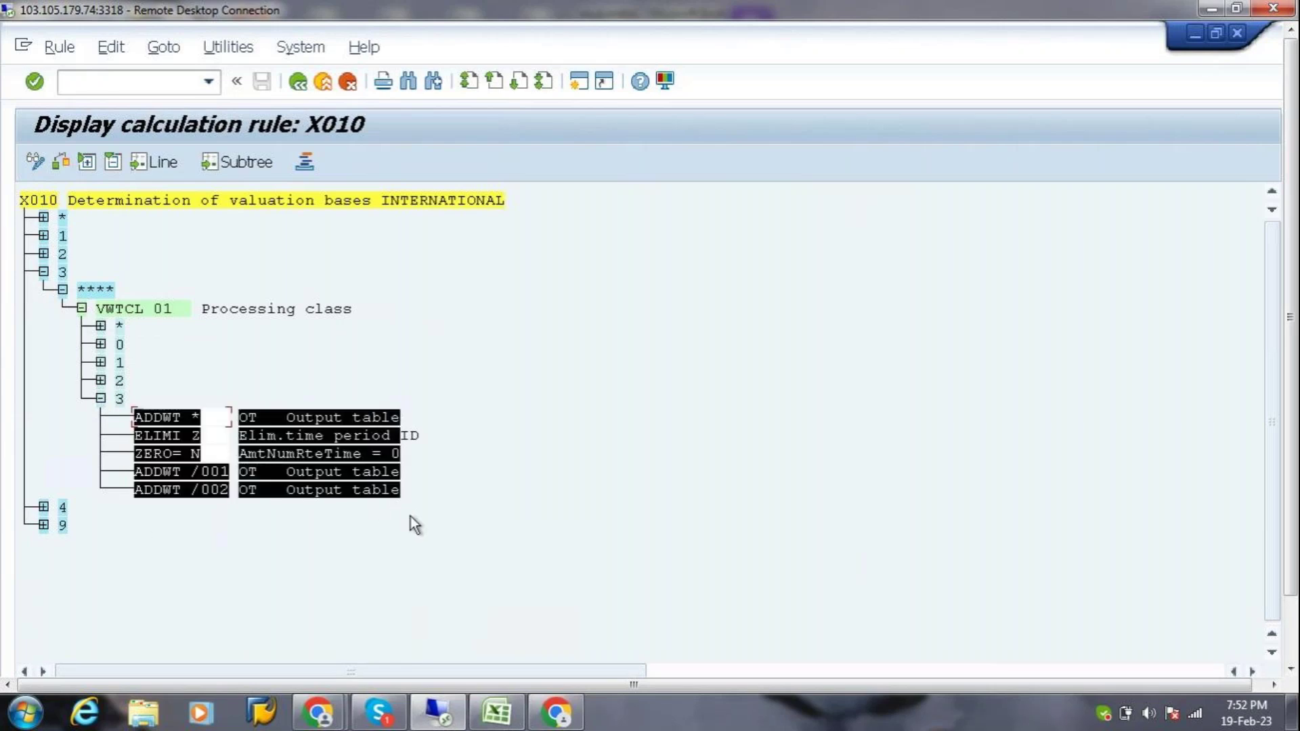
key("ctrl+c")
left_click(496, 712)
scroll(374, 583, "down", 1)
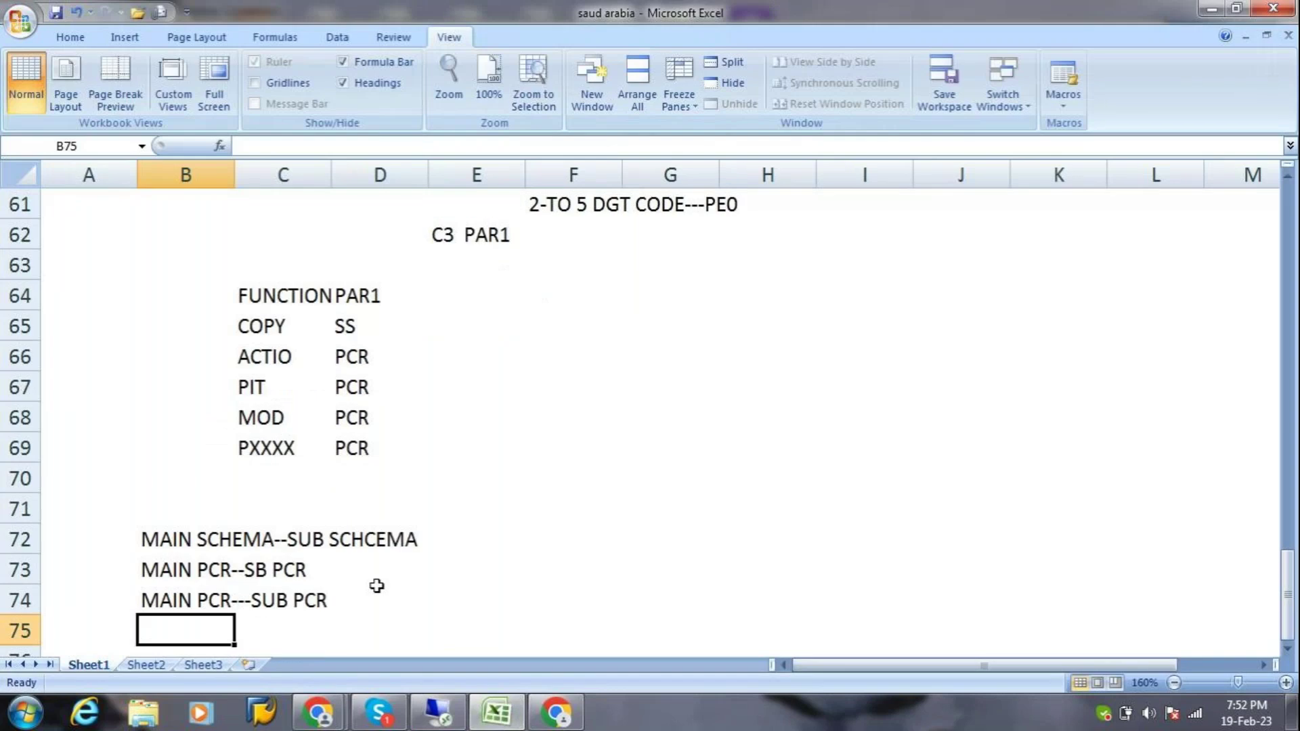
scroll(375, 587, "up", 2)
scroll(374, 586, "down", 2)
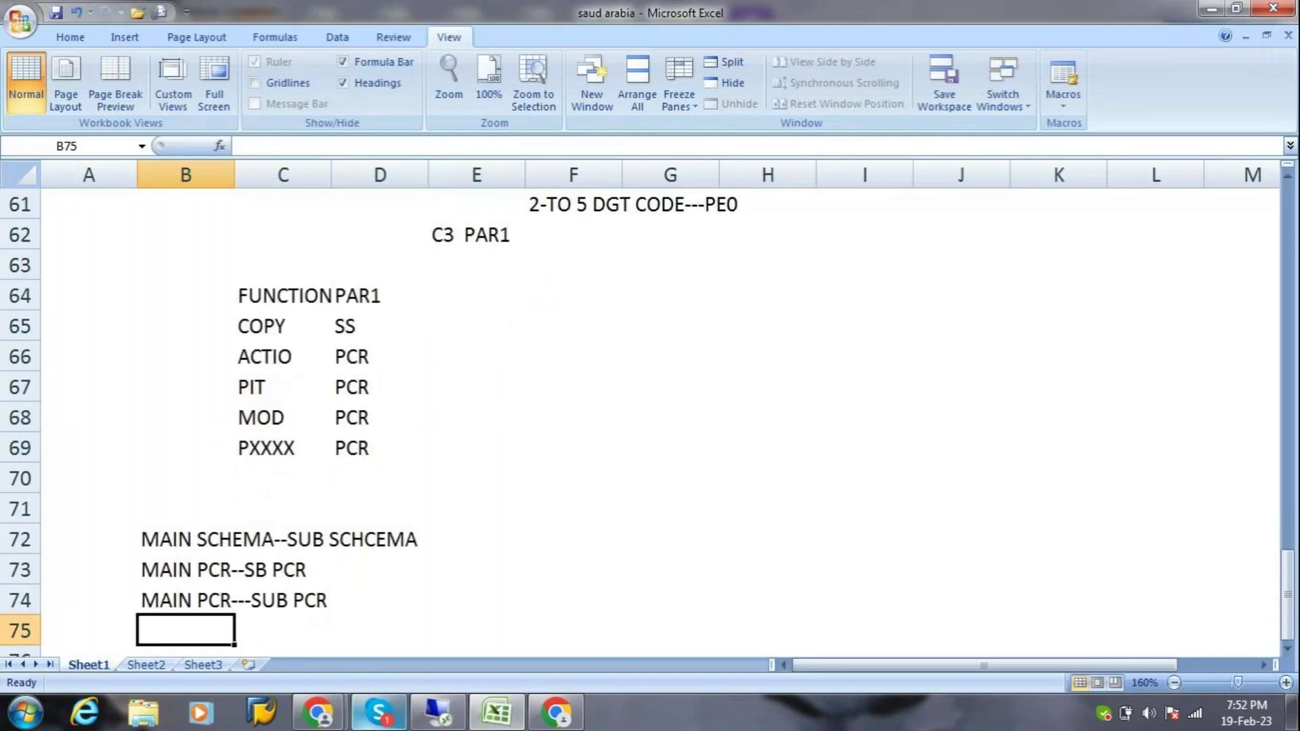
mouse_move(380, 712)
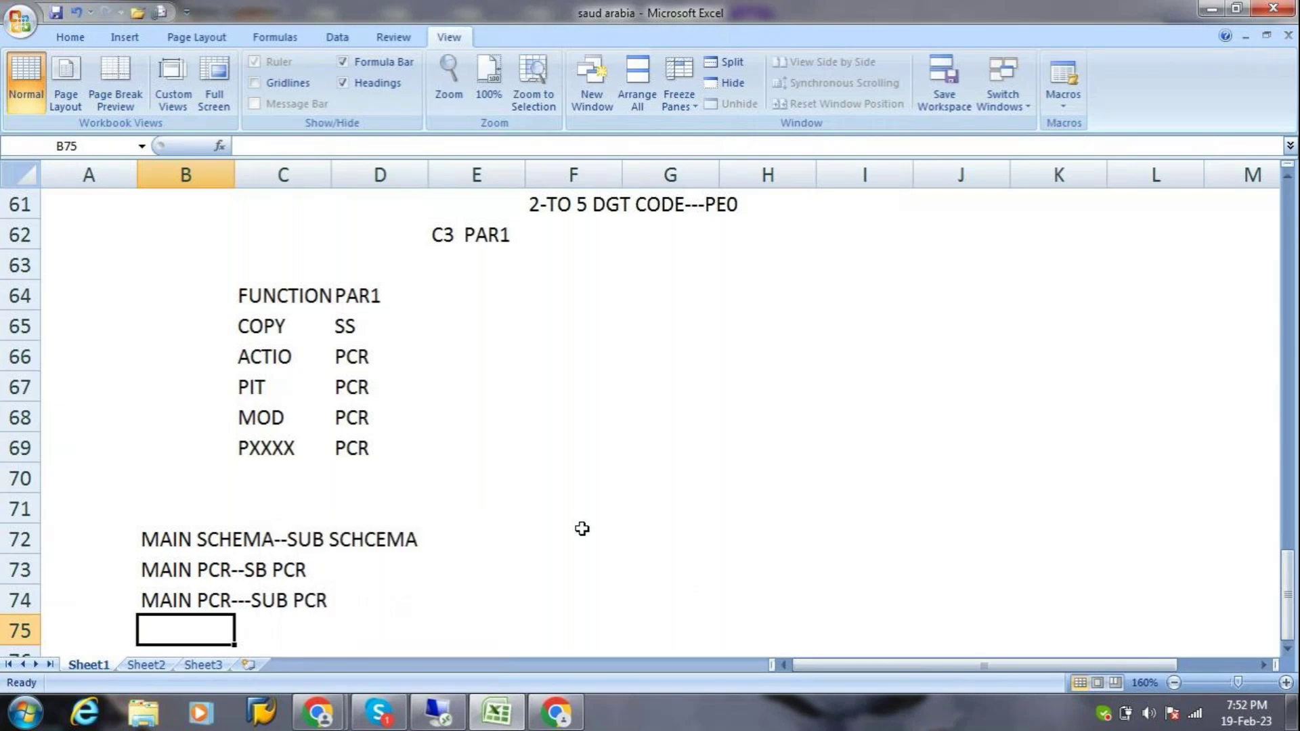
key("Down")
key("Down")
key("Down")
key("Down")
key("Up")
key("Up")
key("Up")
key("Up")
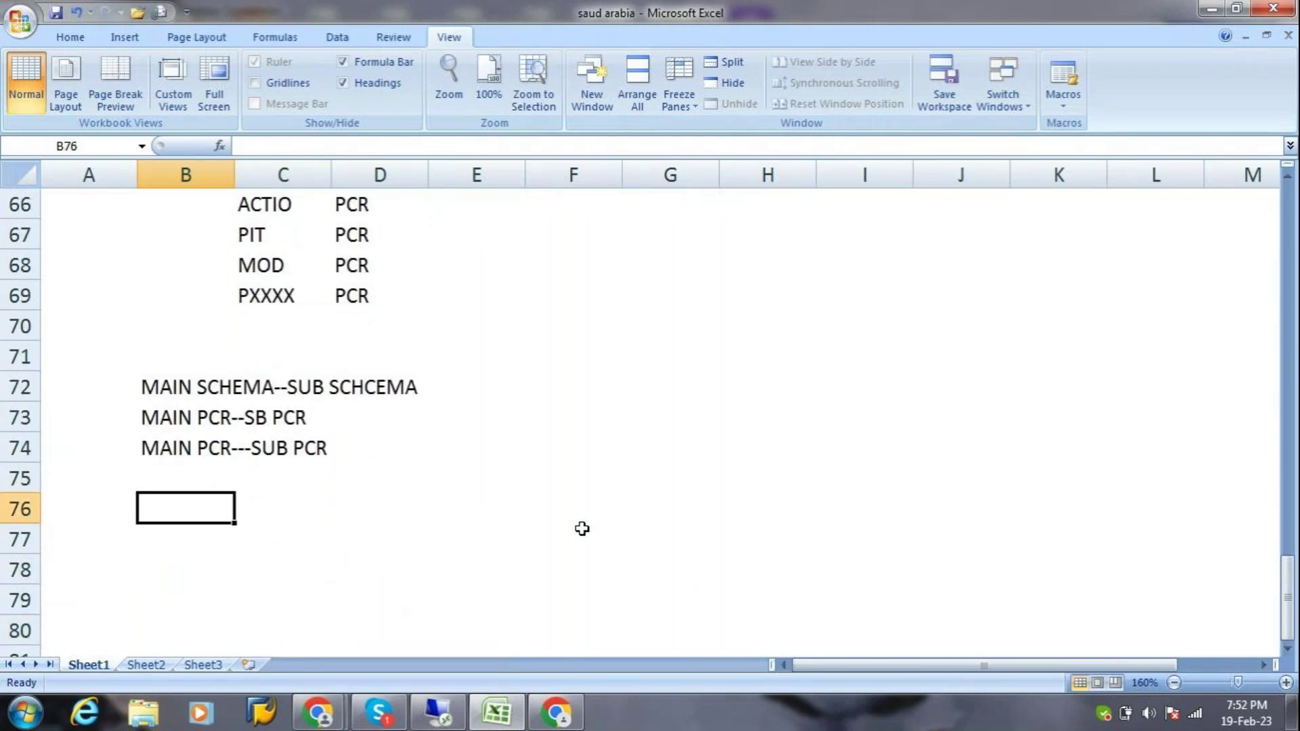
key("ctrl+v")
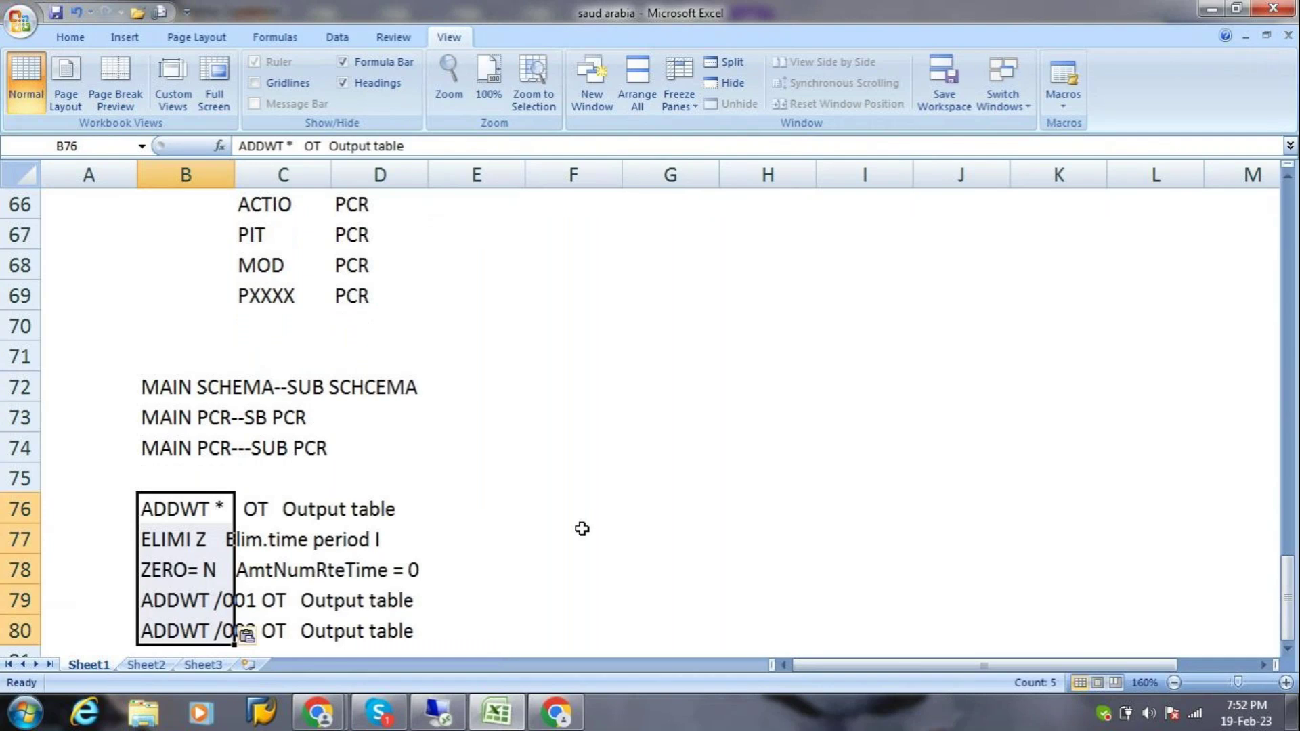
Enter the example wage amount "BP 3000" in cell D83, below the pasted operations.
key("Down")
key("Down")
key("Down")
key("Down")
key("Down")
key("Down")
key("Down")
key("Down")
key("Down")
key("Down")
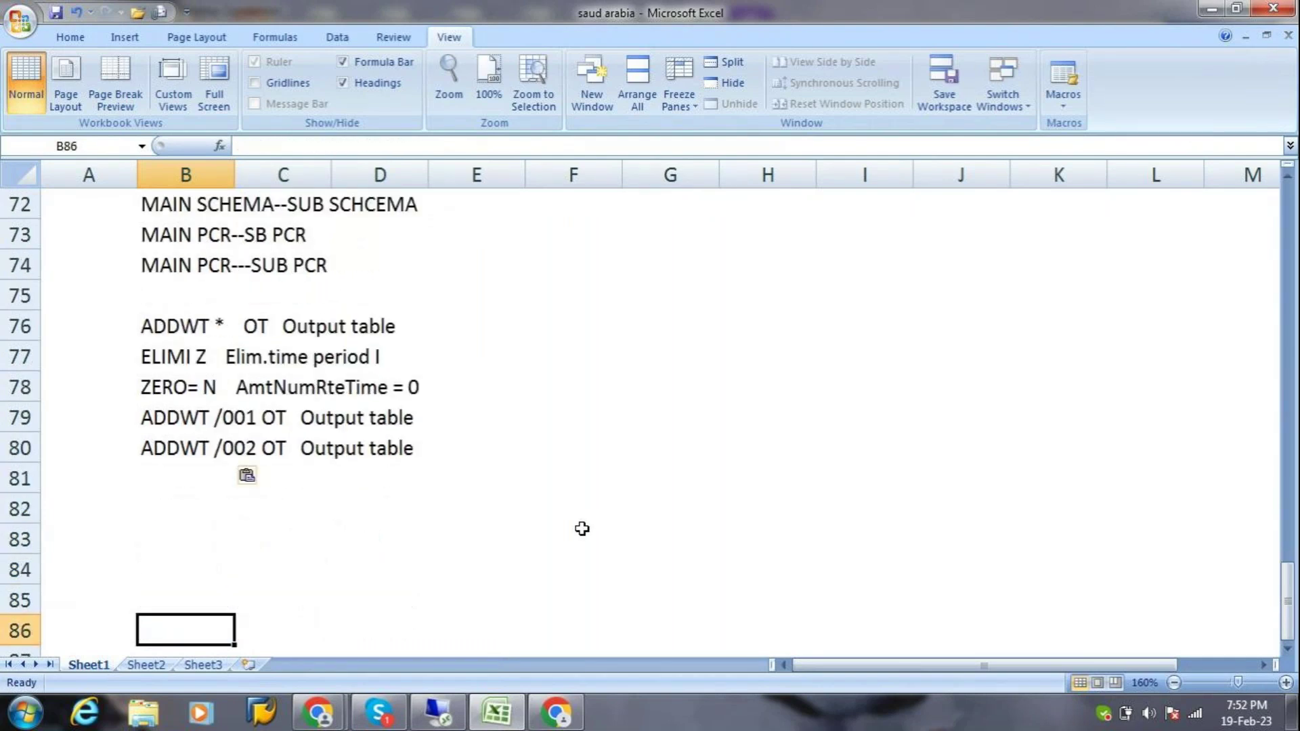
left_click(419, 527)
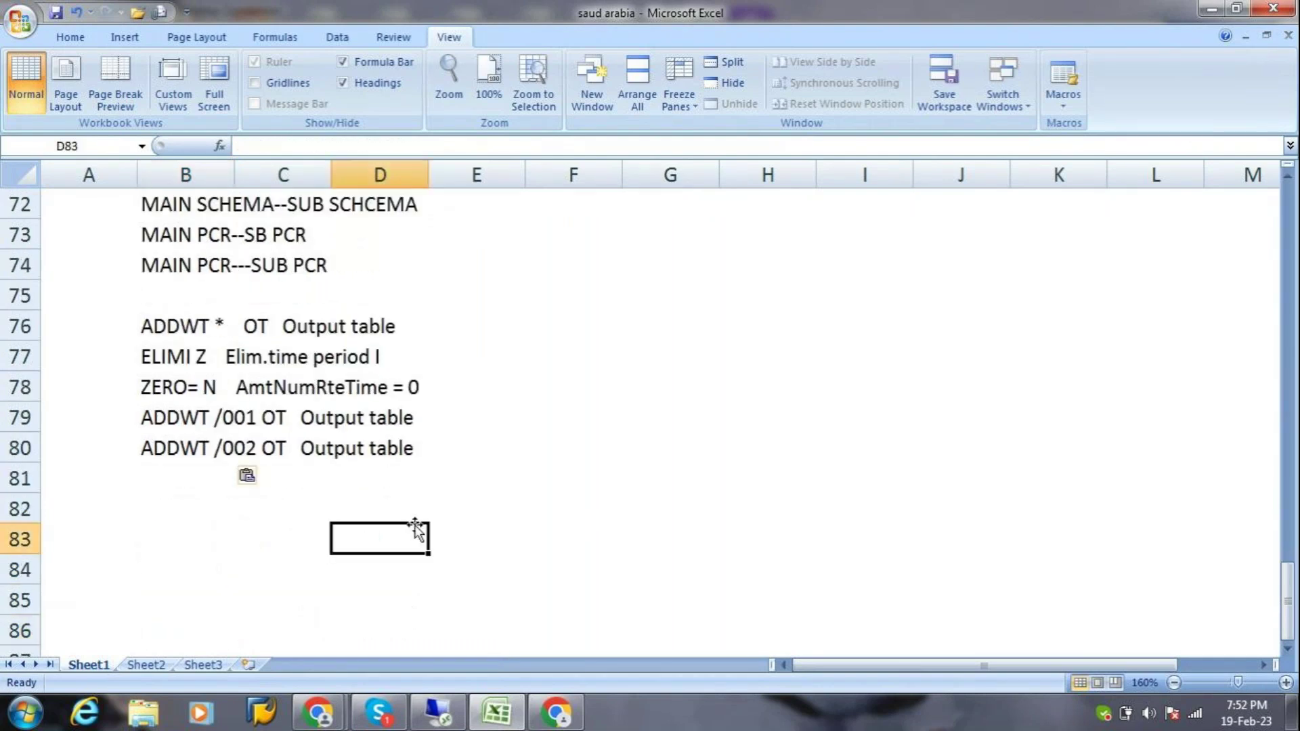
type("BP  ")
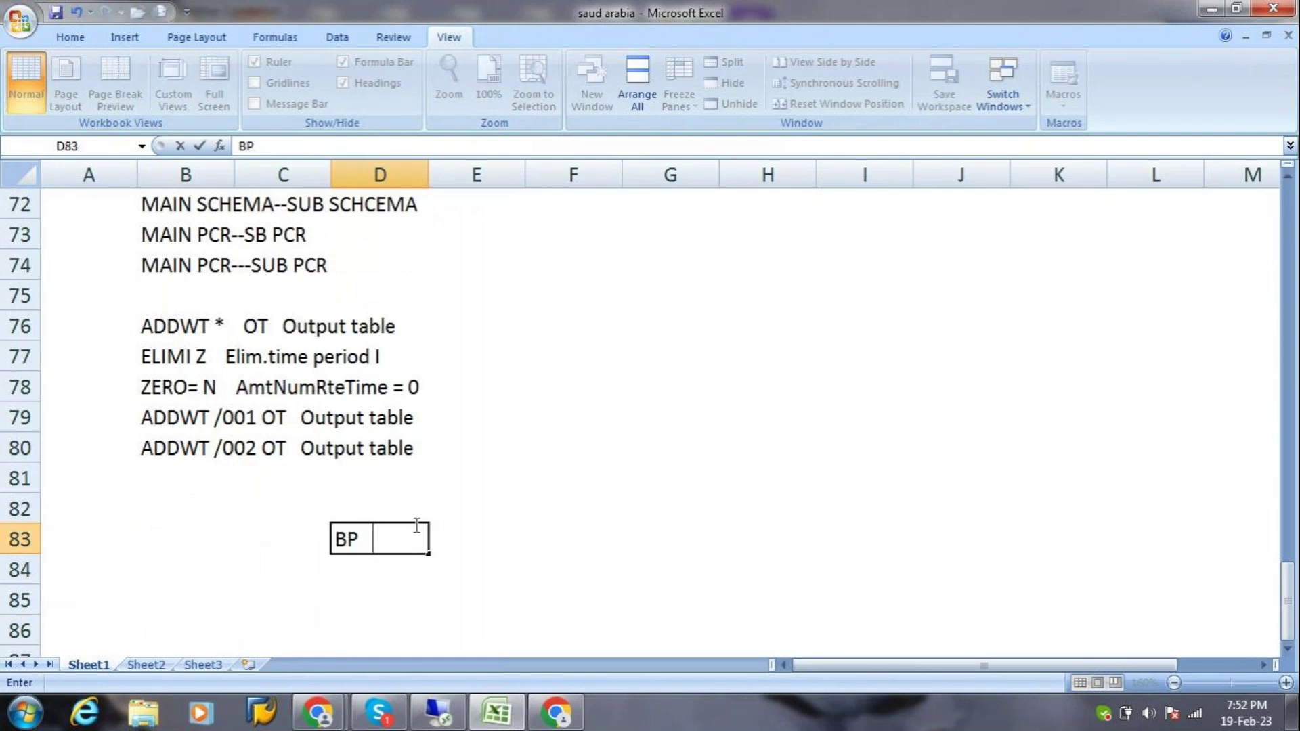
type("3000")
key("Return")
Enter the example wage amount "CA 2000" in cells D84 and D85, below the BP amount.
type("CA")
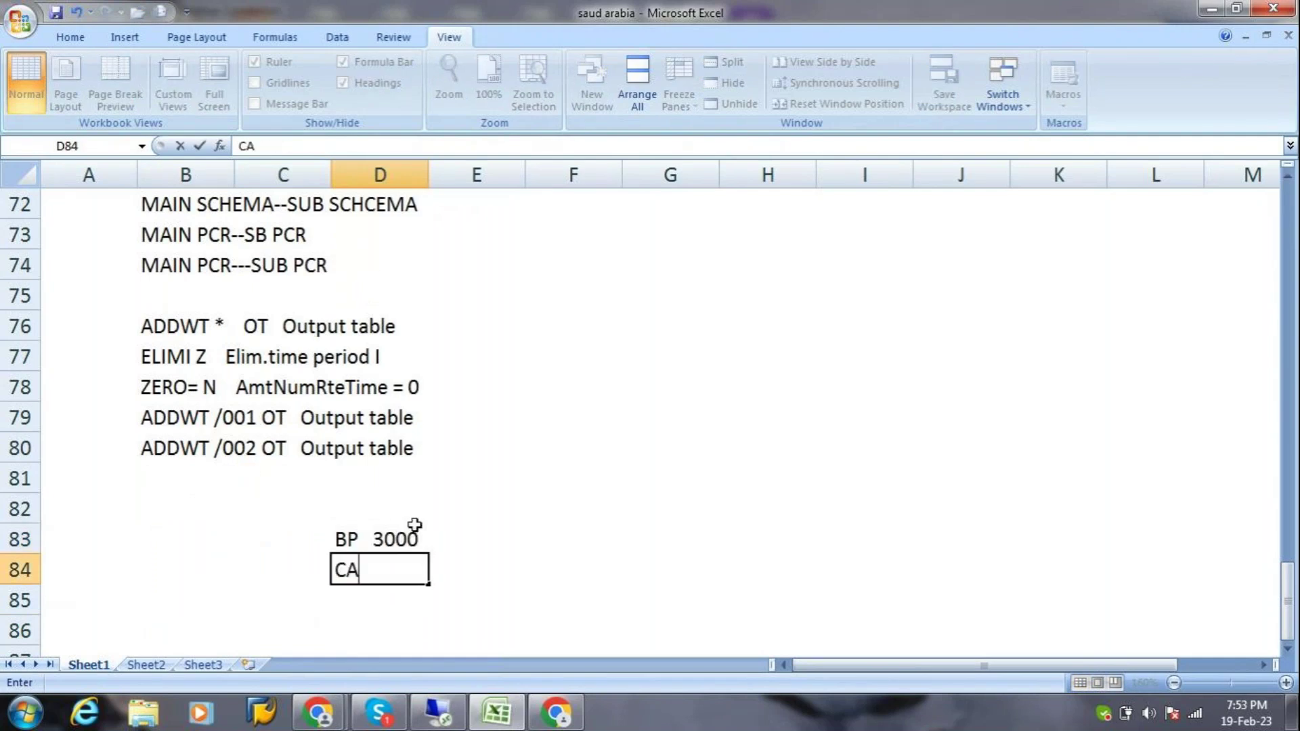
type("  2000")
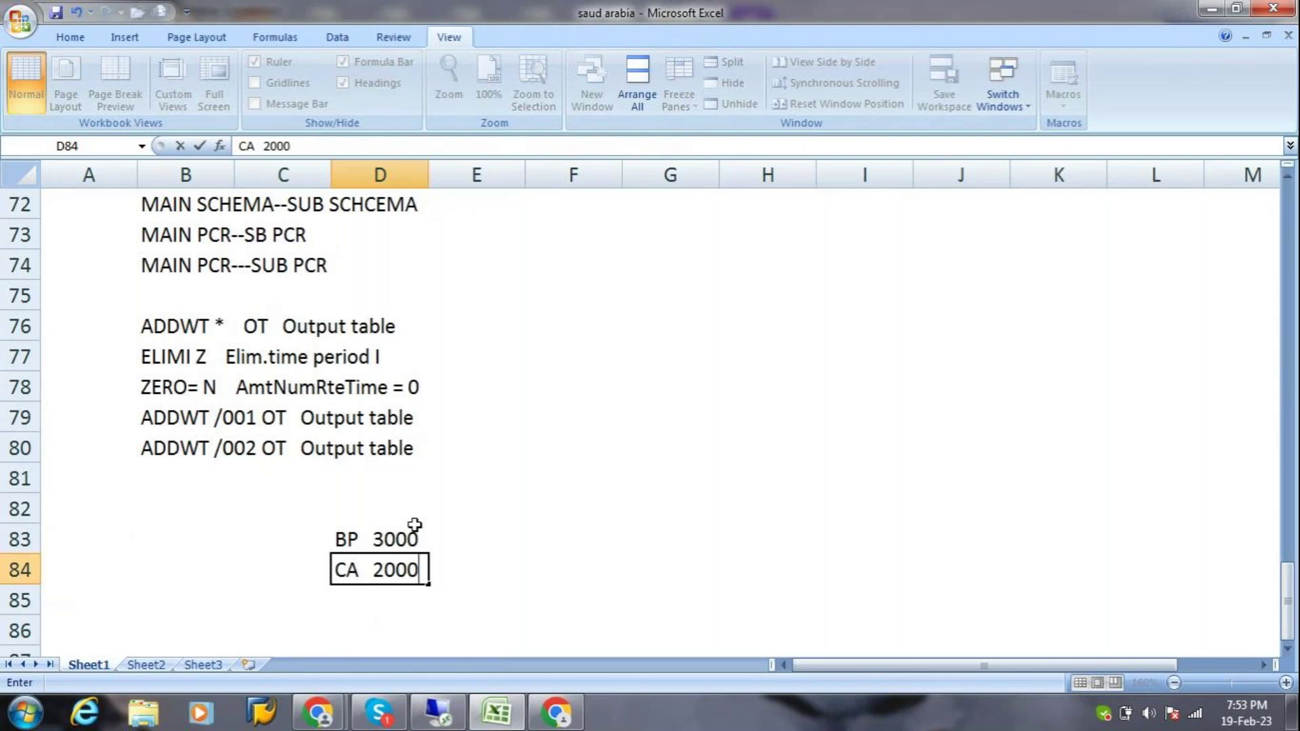
key("Return")
type("CA  2000")
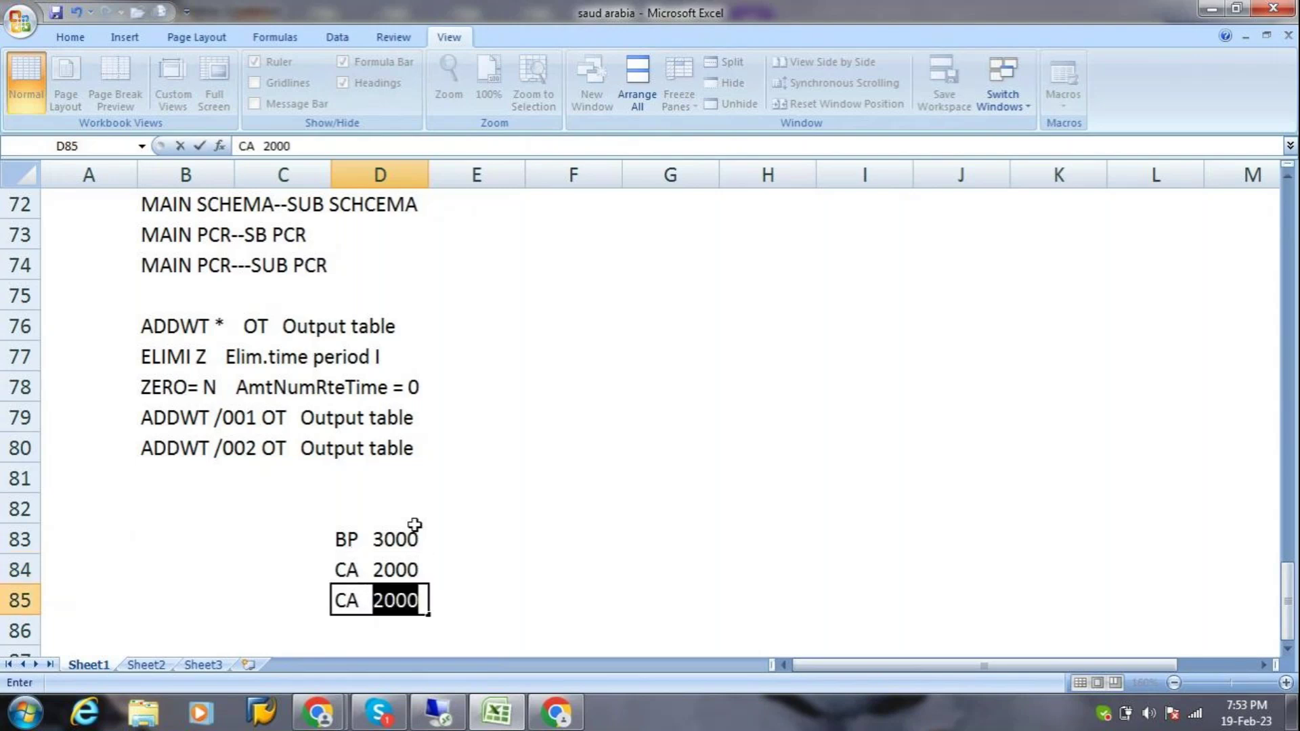
key("Return")
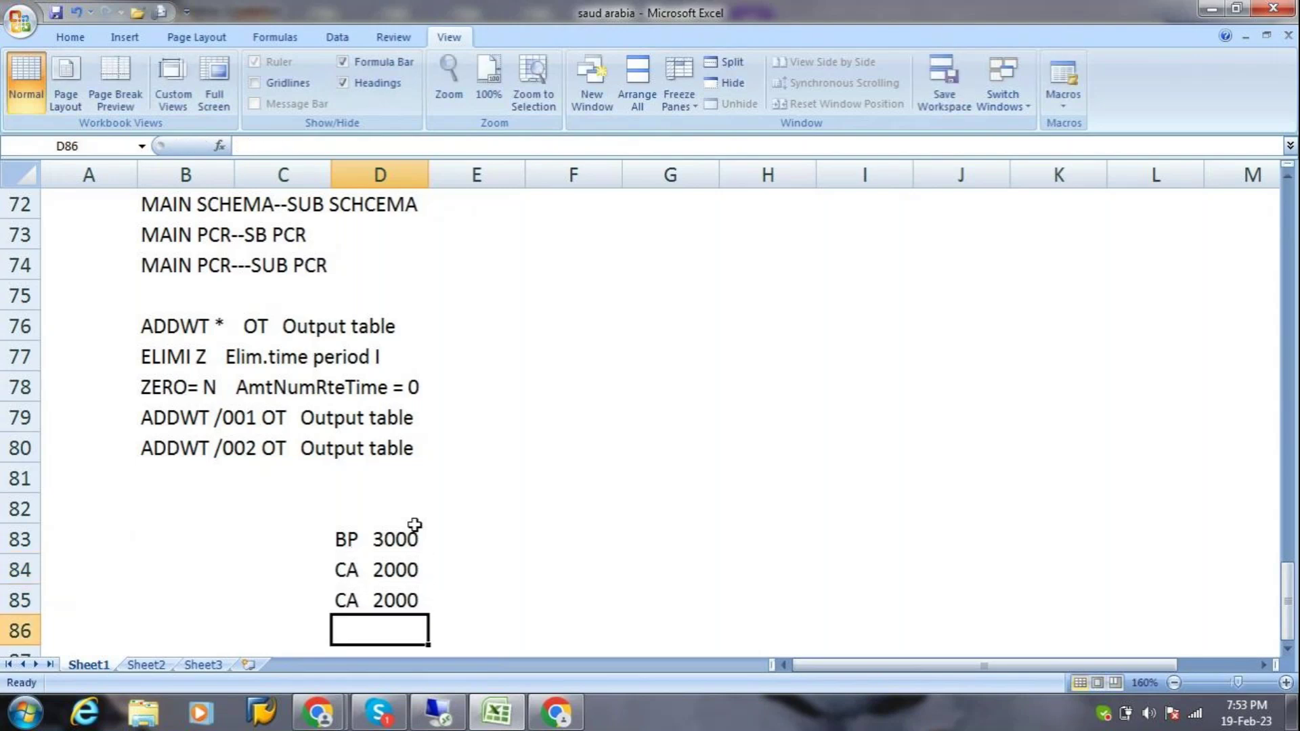
Enter the note "WT OT-" in cell E76, beside the ADDWT * operation.
left_click(504, 332)
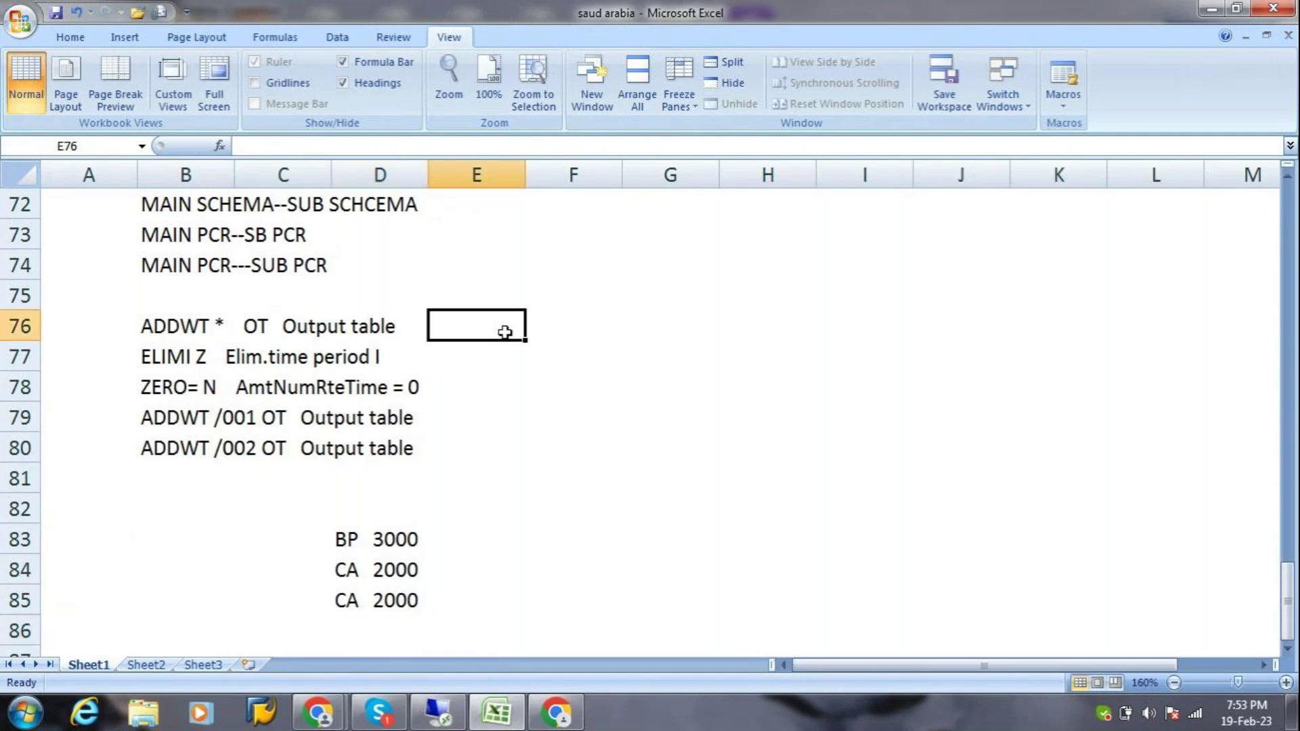
type("Q")
key("BackSpace")
type("Q")
key("BackSpace")
type("WT  ")
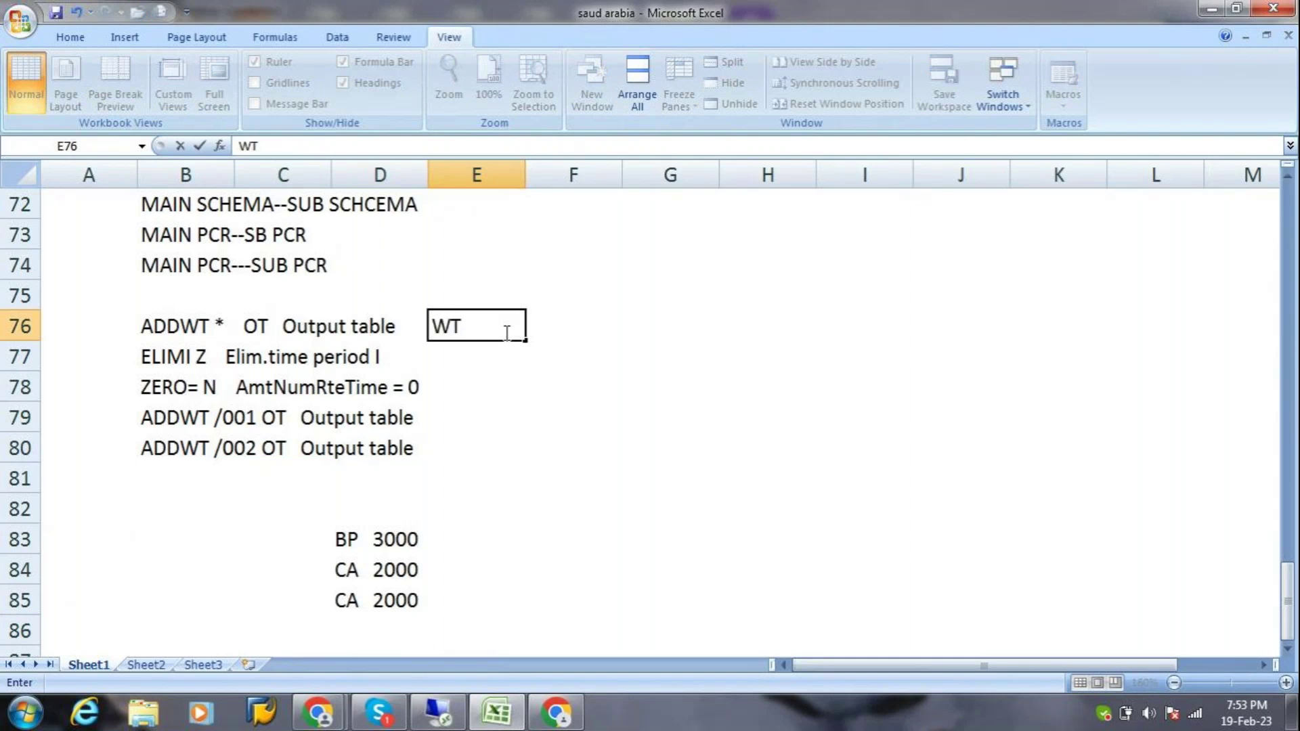
type("OT-")
key("Return")
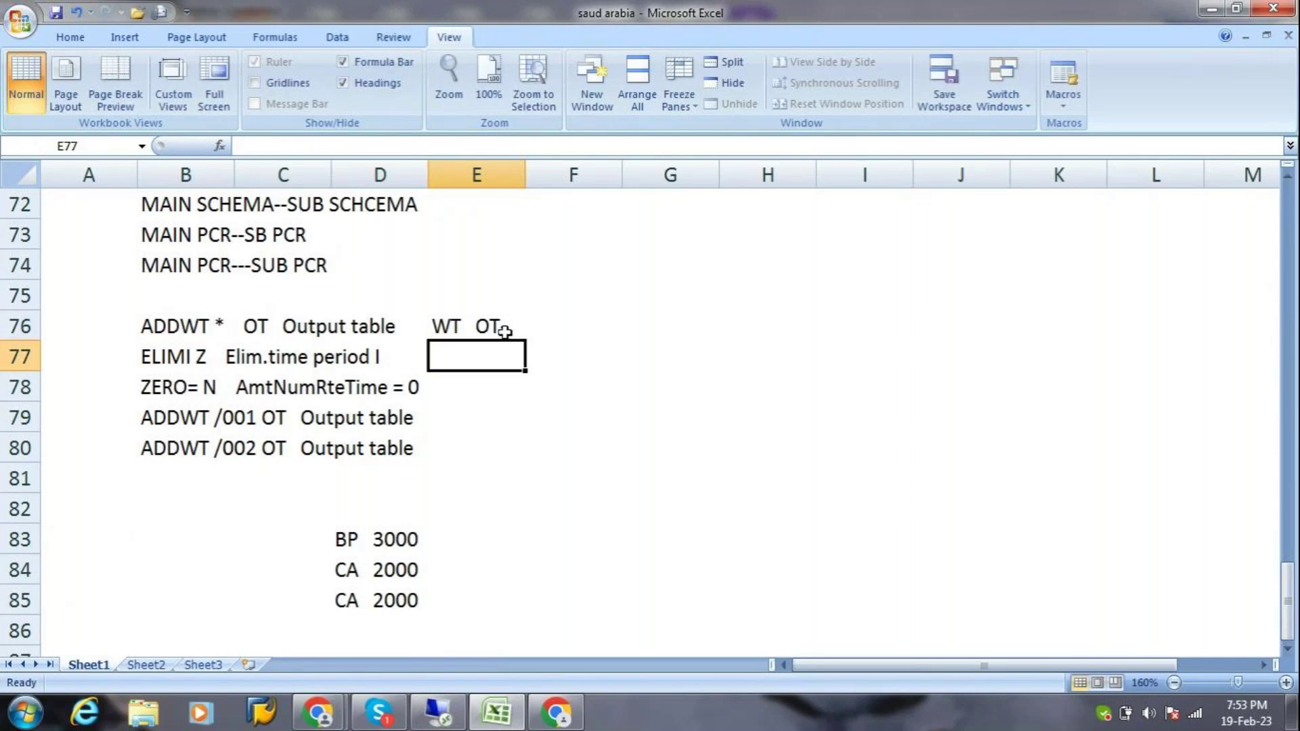
Enter "ELIMI--Z TIME PREROD--WEKL--MON--SM-- PAYROLL AREA 0001-" in cell E77, beside the ELIMI Z operation.
type("ELIIM")
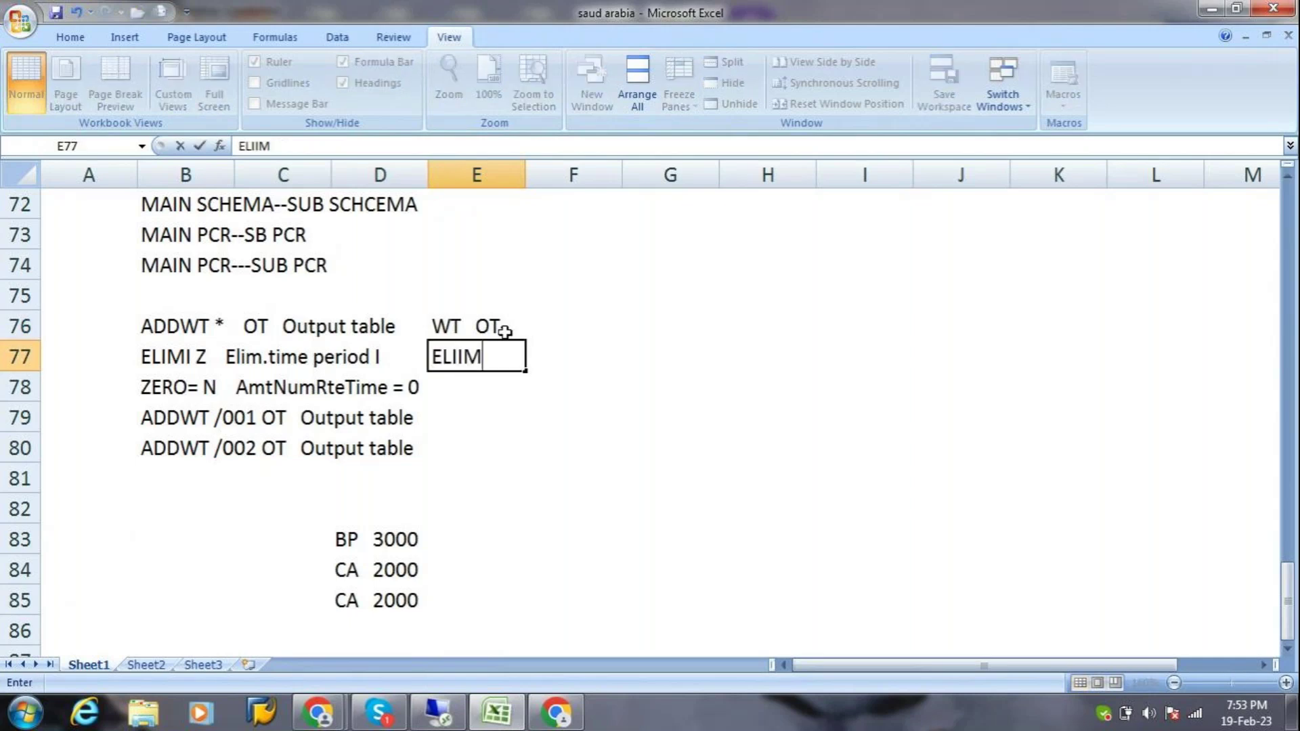
key("BackSpace")
key("BackSpace")
type("MI--Z TIME PREROD")
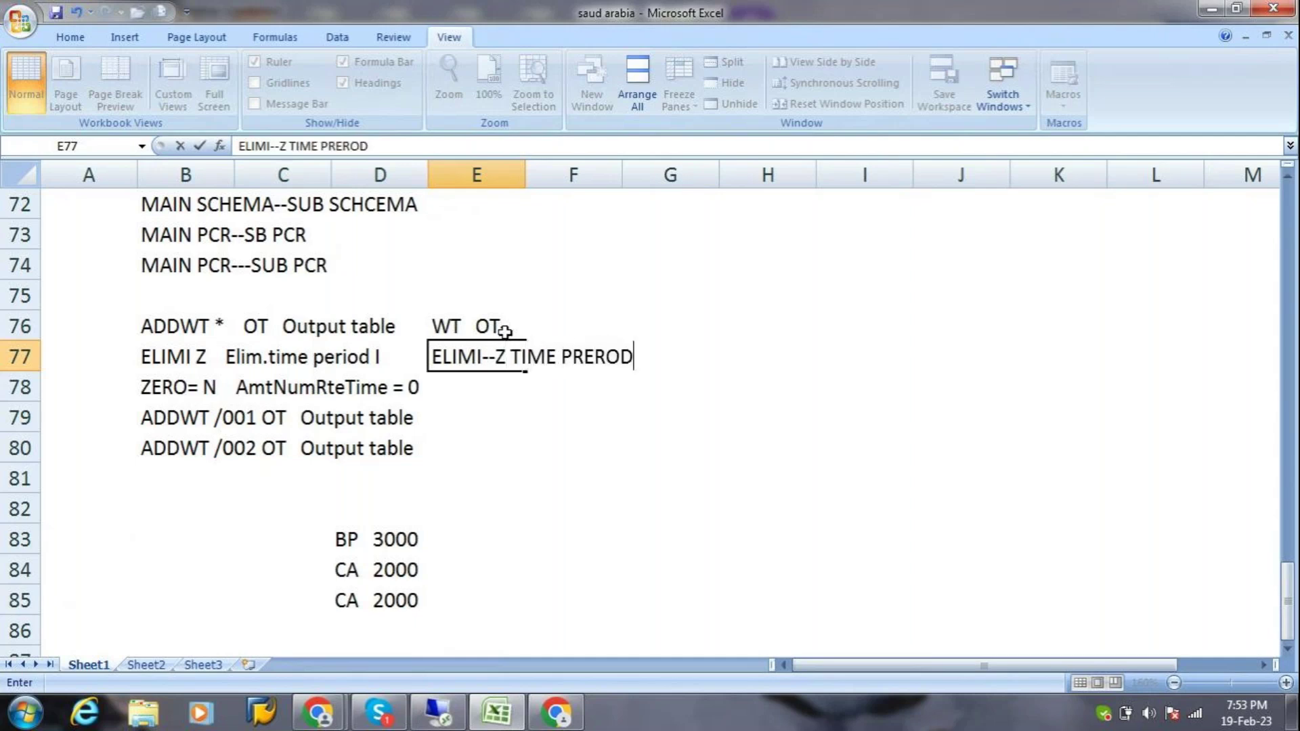
type("--WEKL")
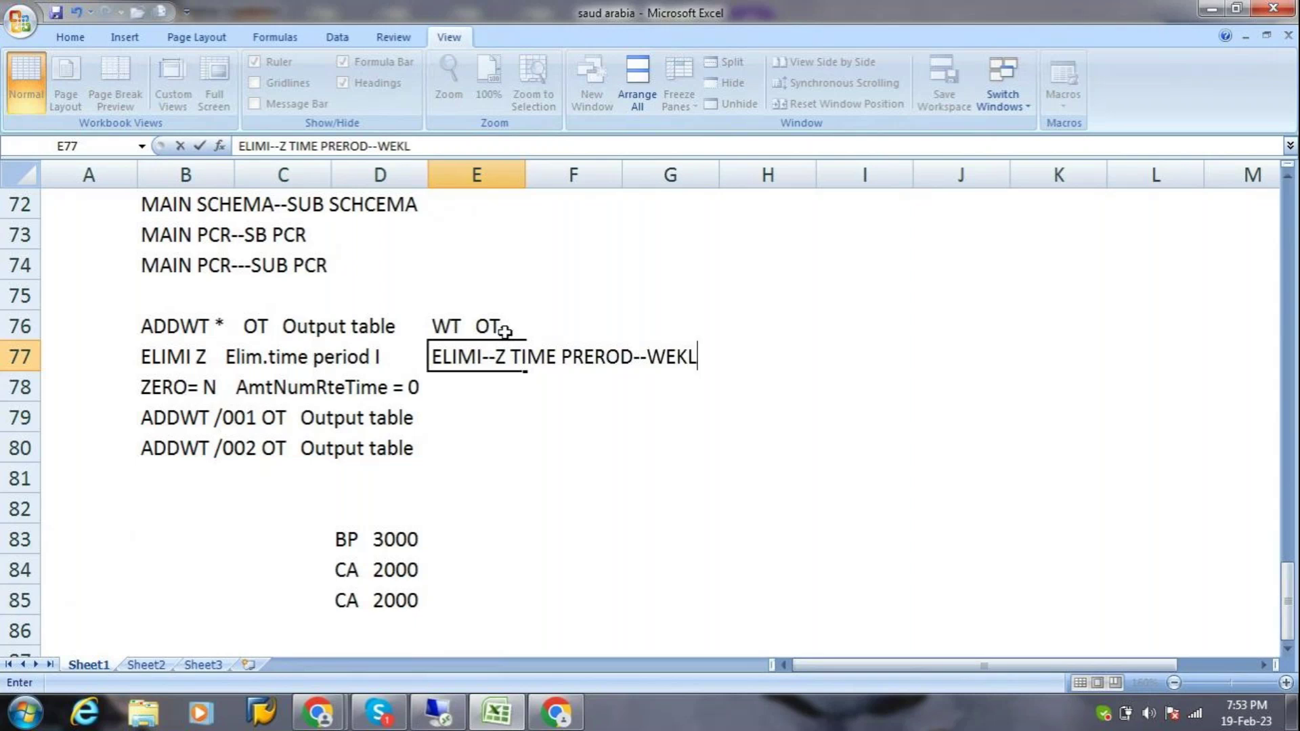
type("--MON--")
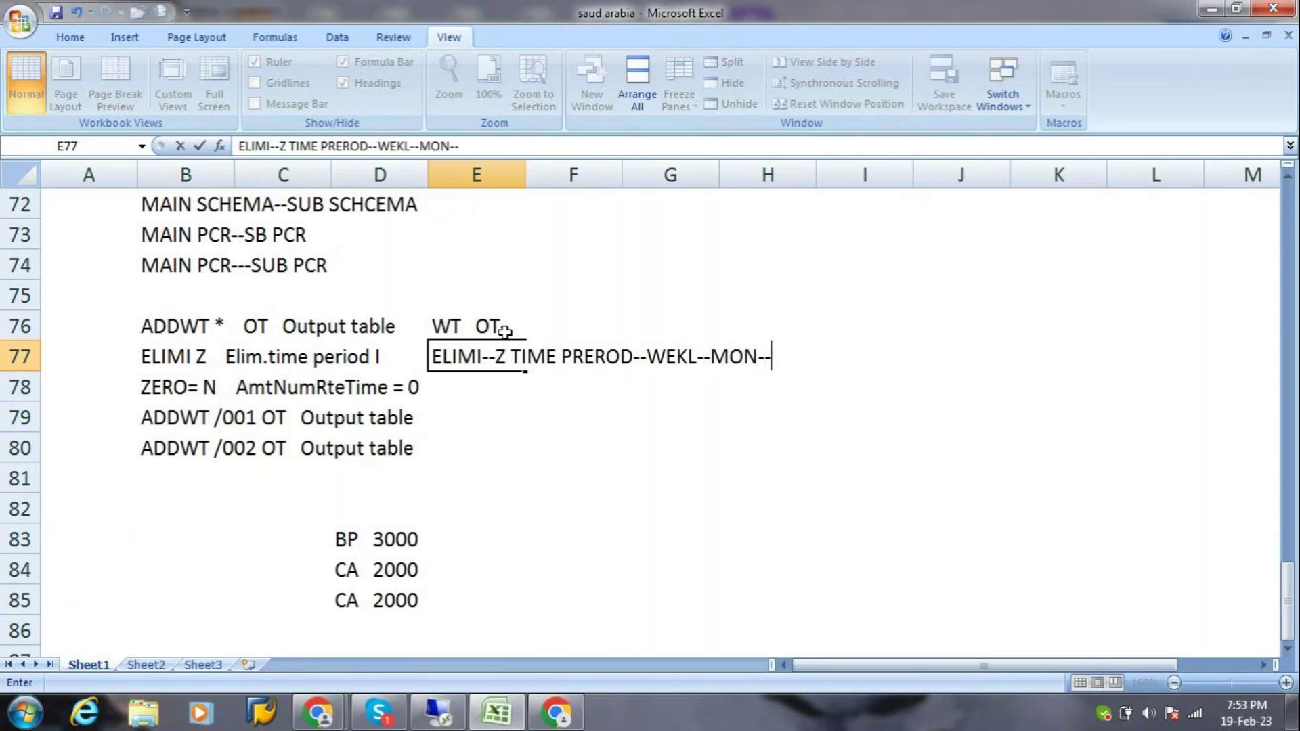
type("SM--")
type("PAYROLL")
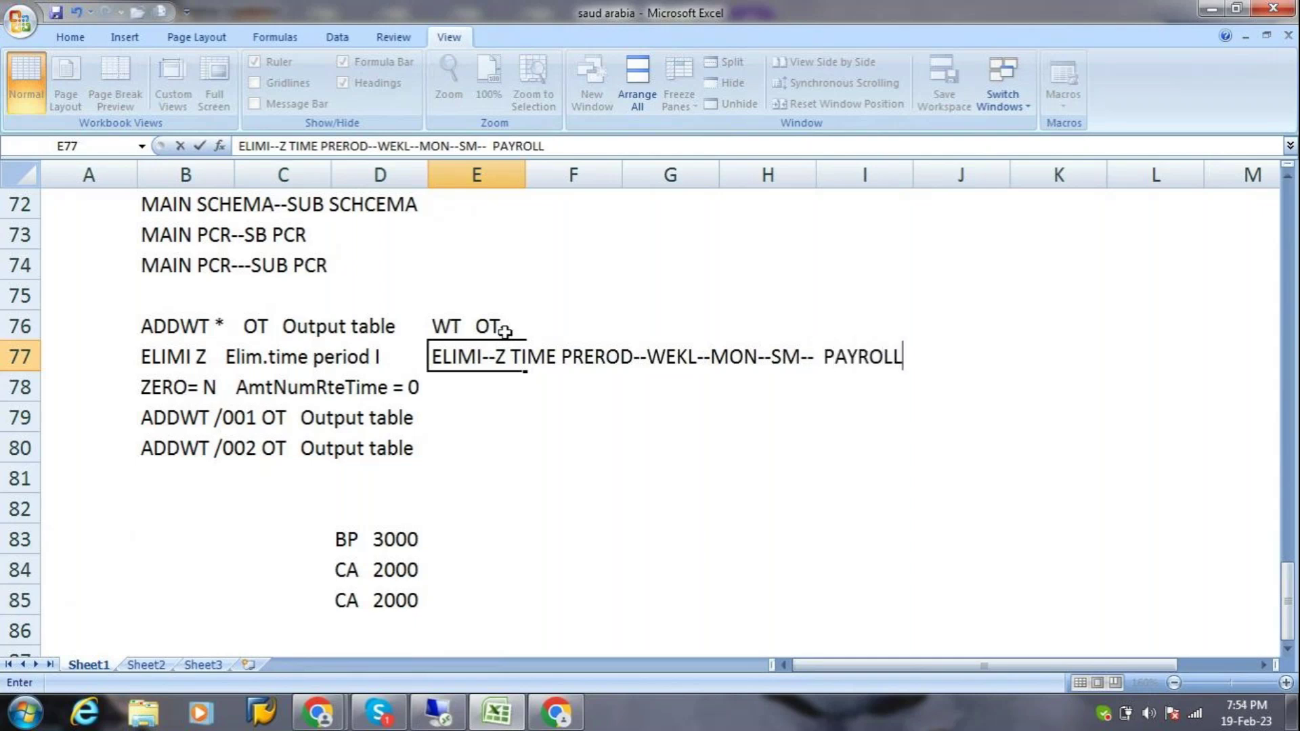
type("  AREA  0001-")
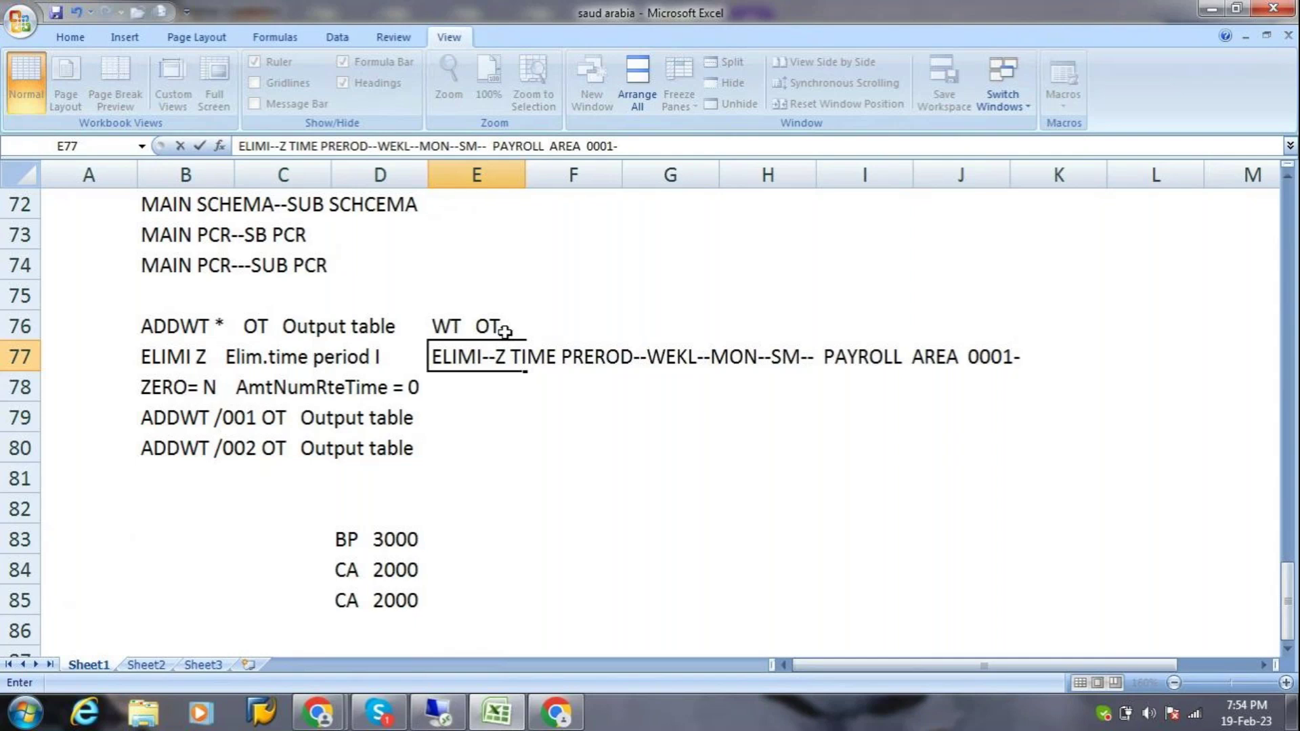
key("Return")
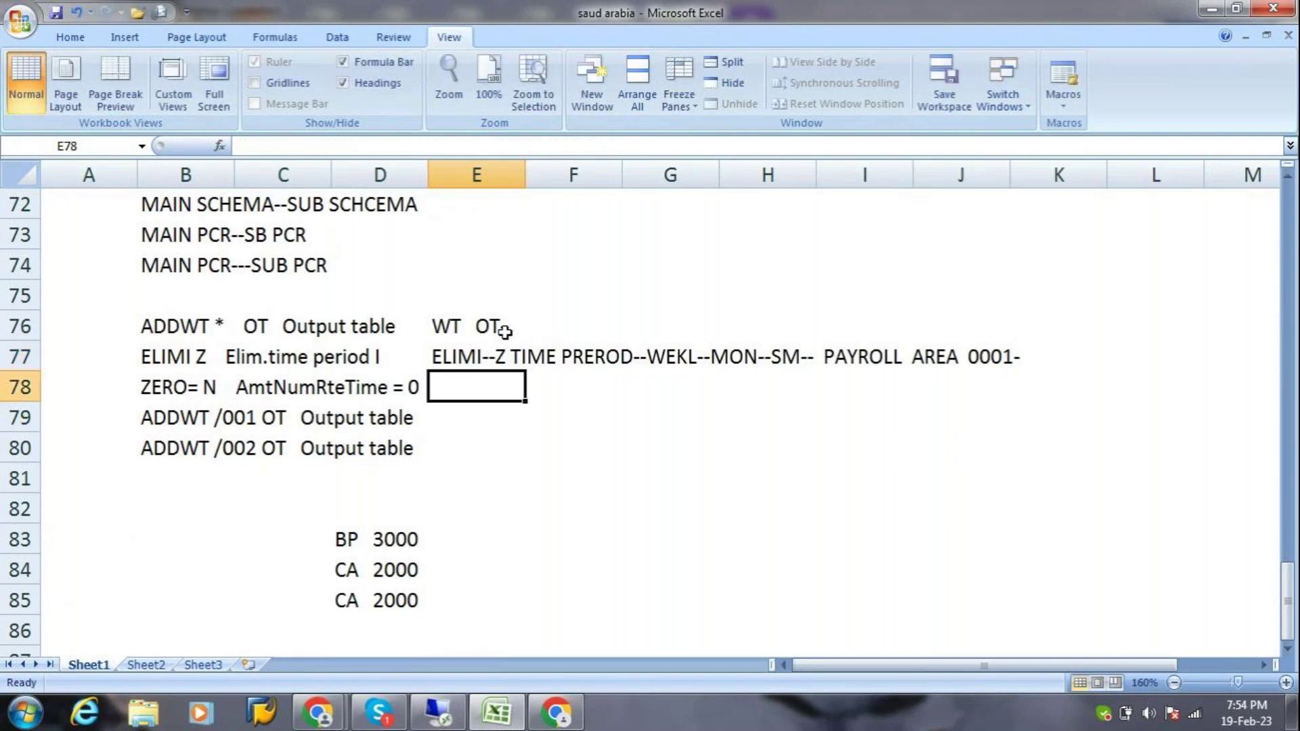
Enter the note "ZERO==CURRETN FIELD N" in cell E78, beside the ZERO= N operation.
type("ZW")
key("BackSpace")
type("ERO")
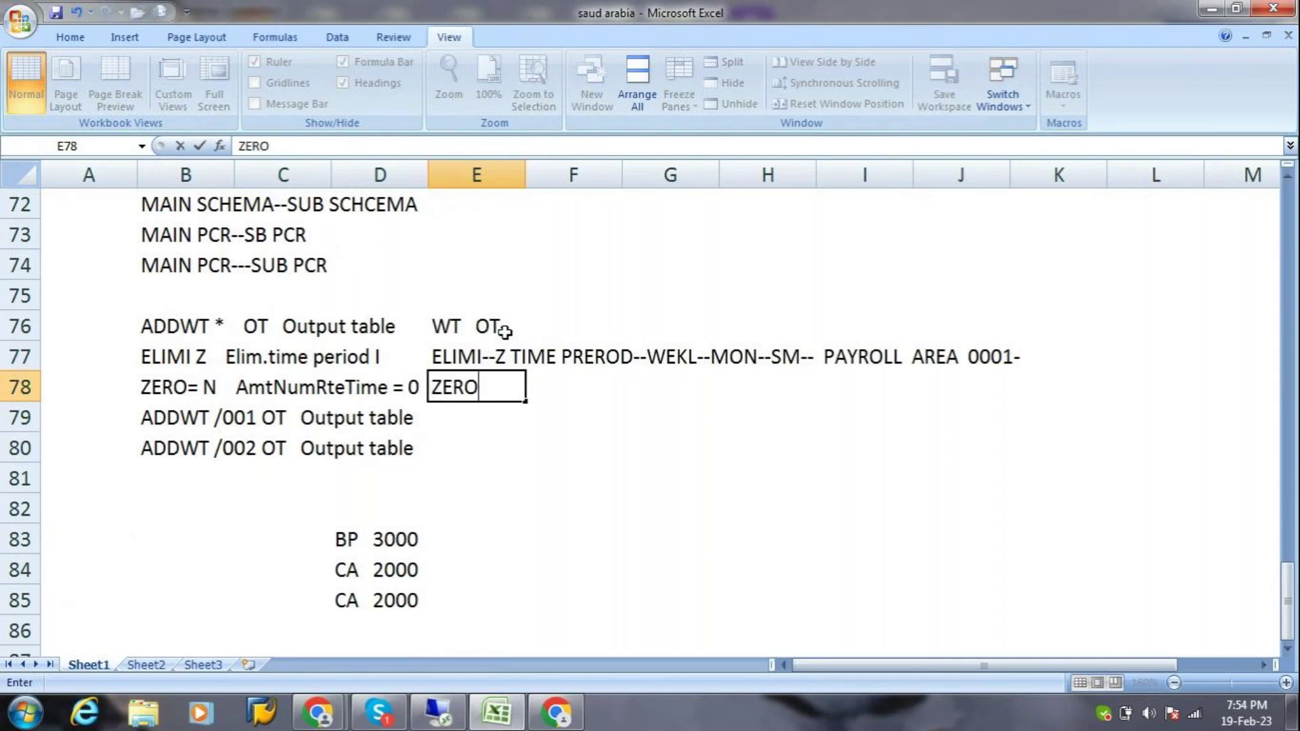
type("==CURRETN ")
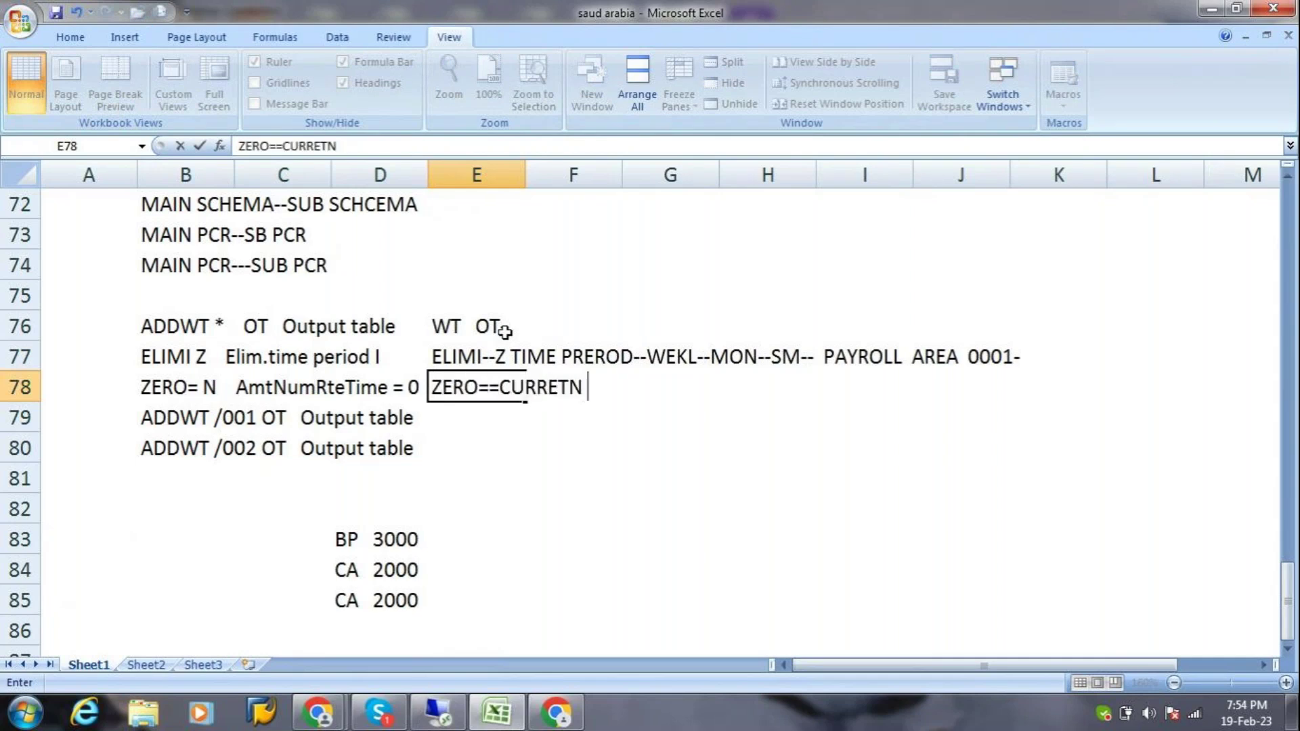
type("FIELD  ")
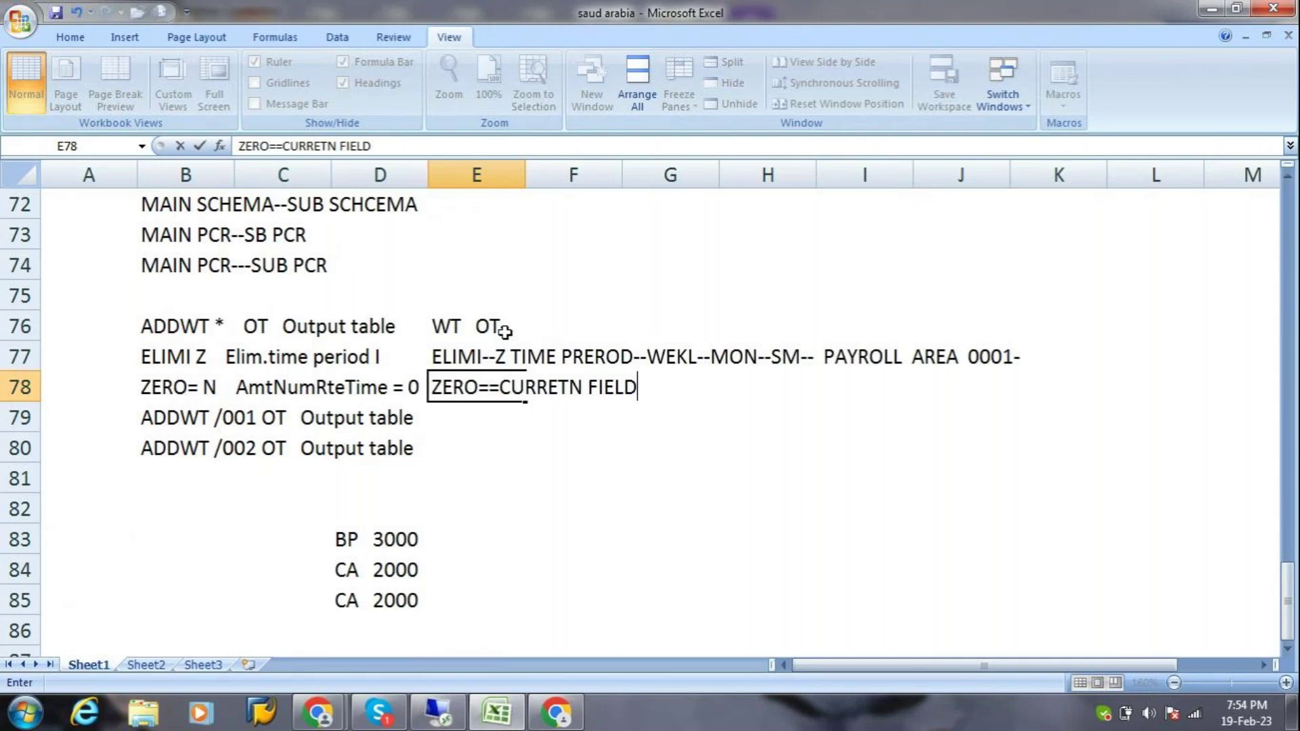
type("N")
key("Tab")
Add the hourly example with "176=25000" in cell I78 and "1=?" in cell I79.
key("Tab")
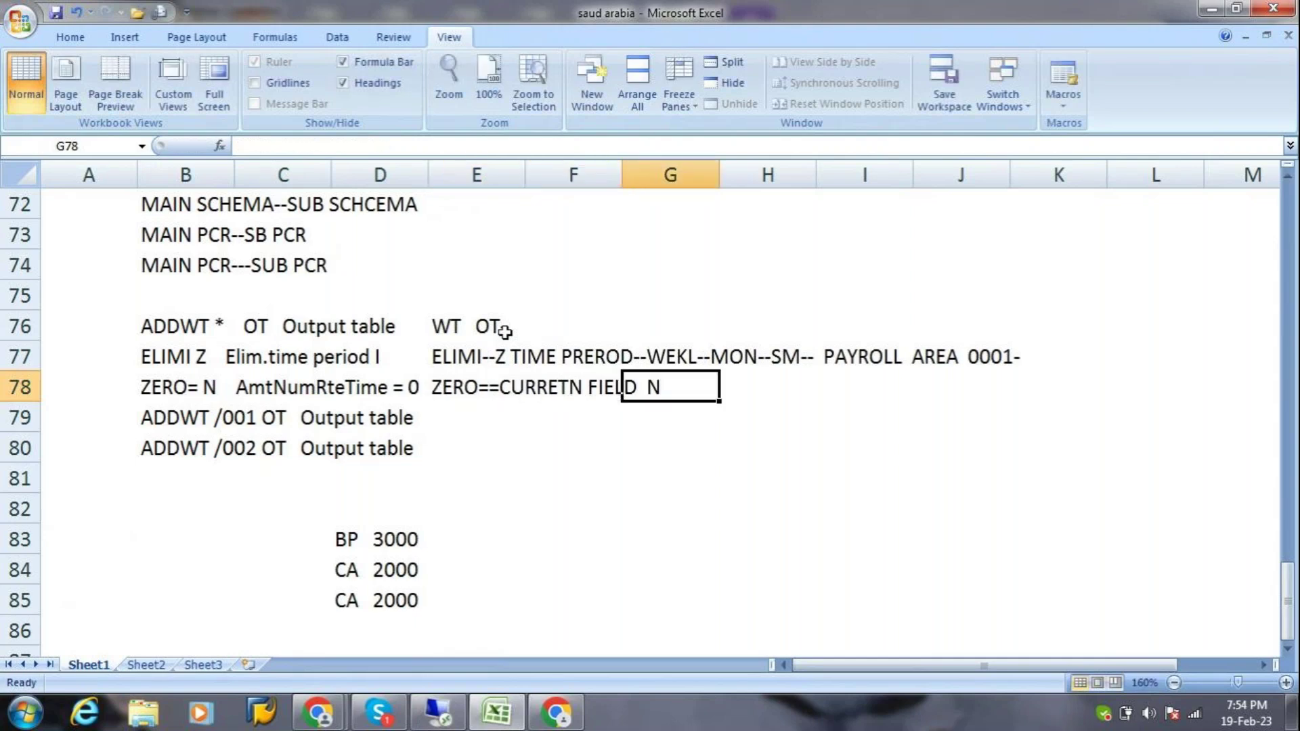
key("Tab")
key("Tab")
type("17")
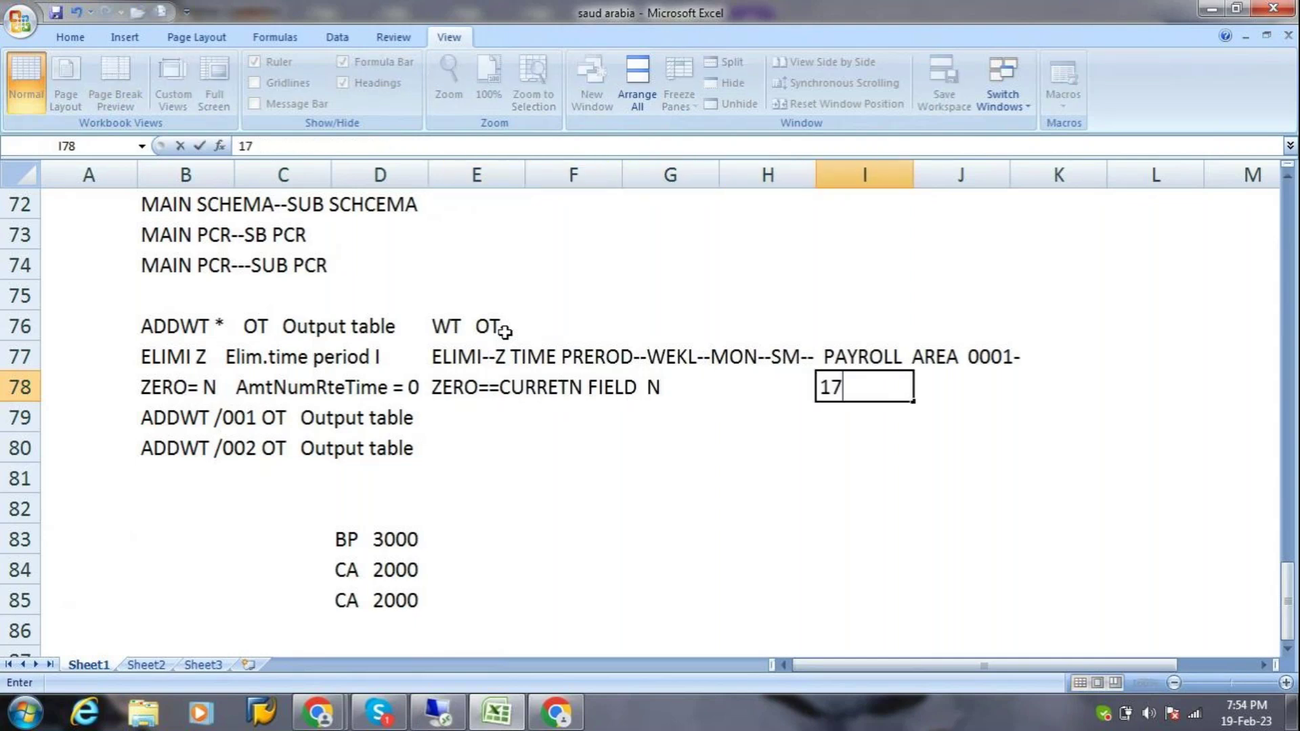
type("6=25000")
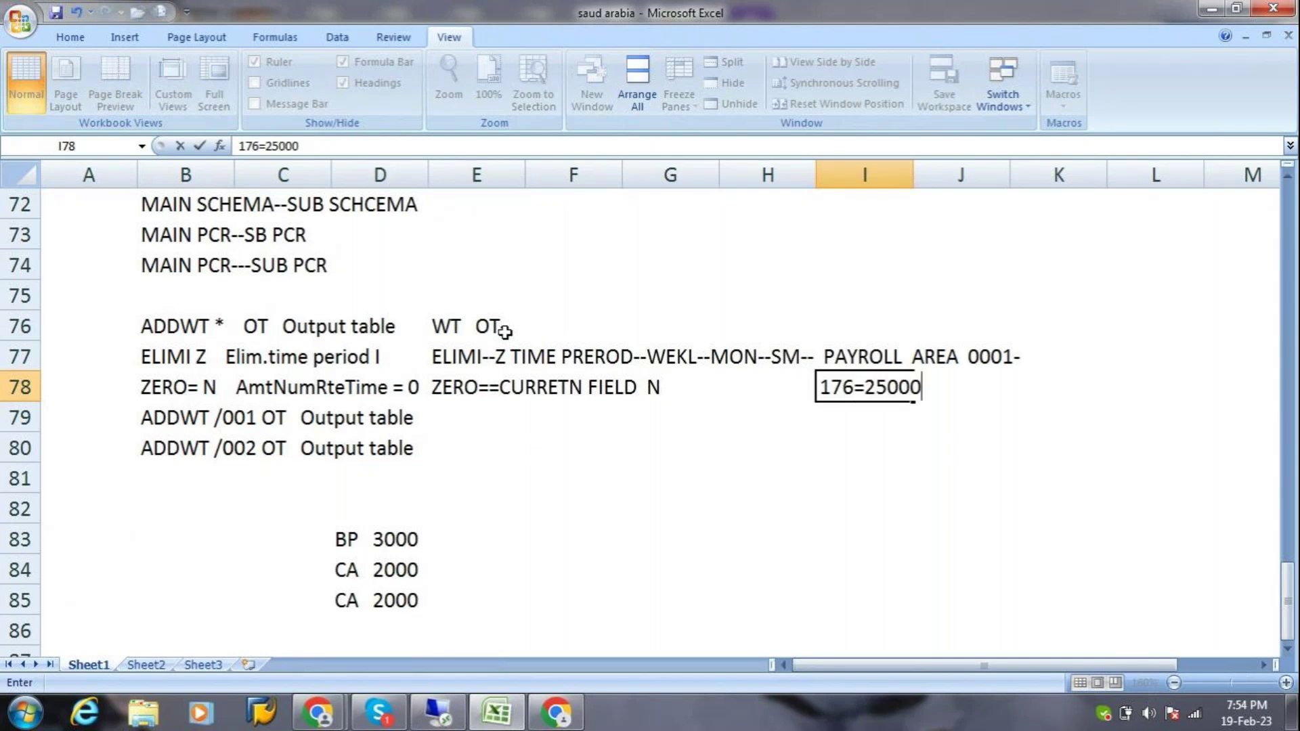
key("Return")
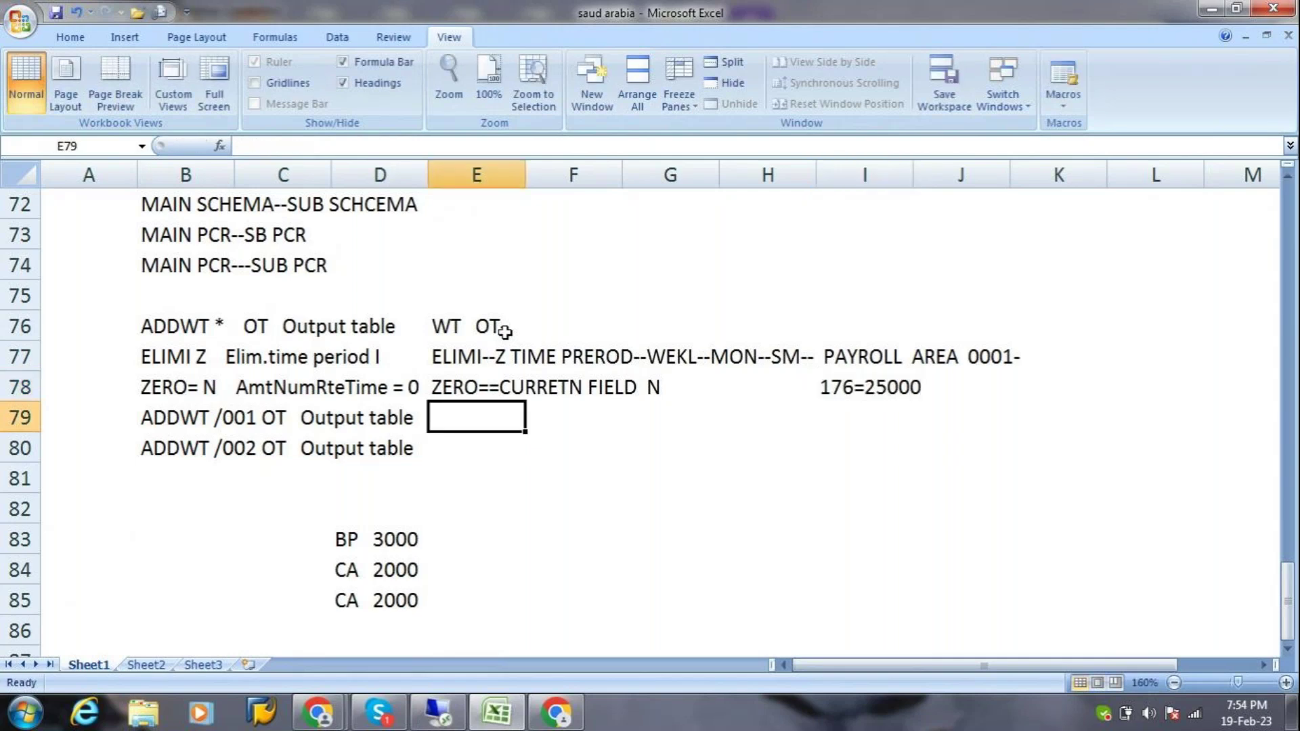
key("Tab")
key("Tab")
key("Tab")
key("Tab")
type("1=?")
Add the 22-day example with "22=25000" in cell K79 and "21=?" in cell K80.
key("Tab")
key("Tab")
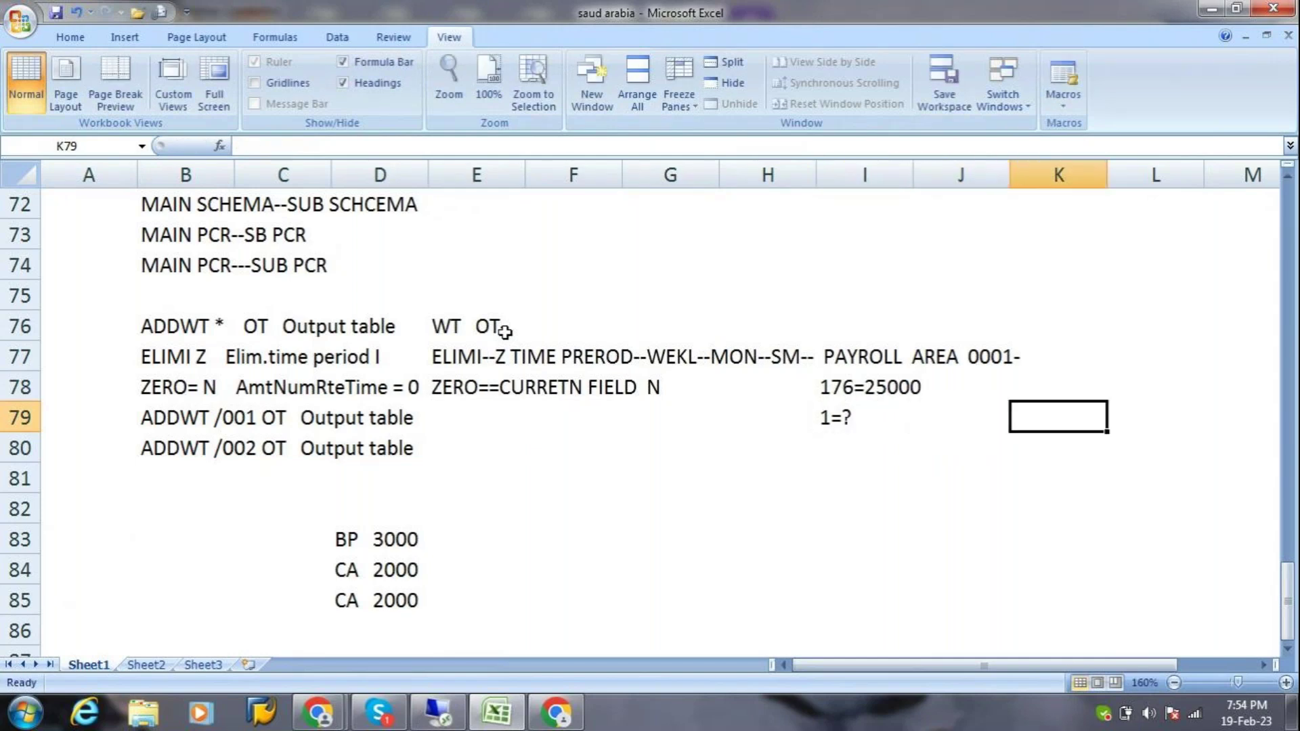
type("22=25000")
key("Return")
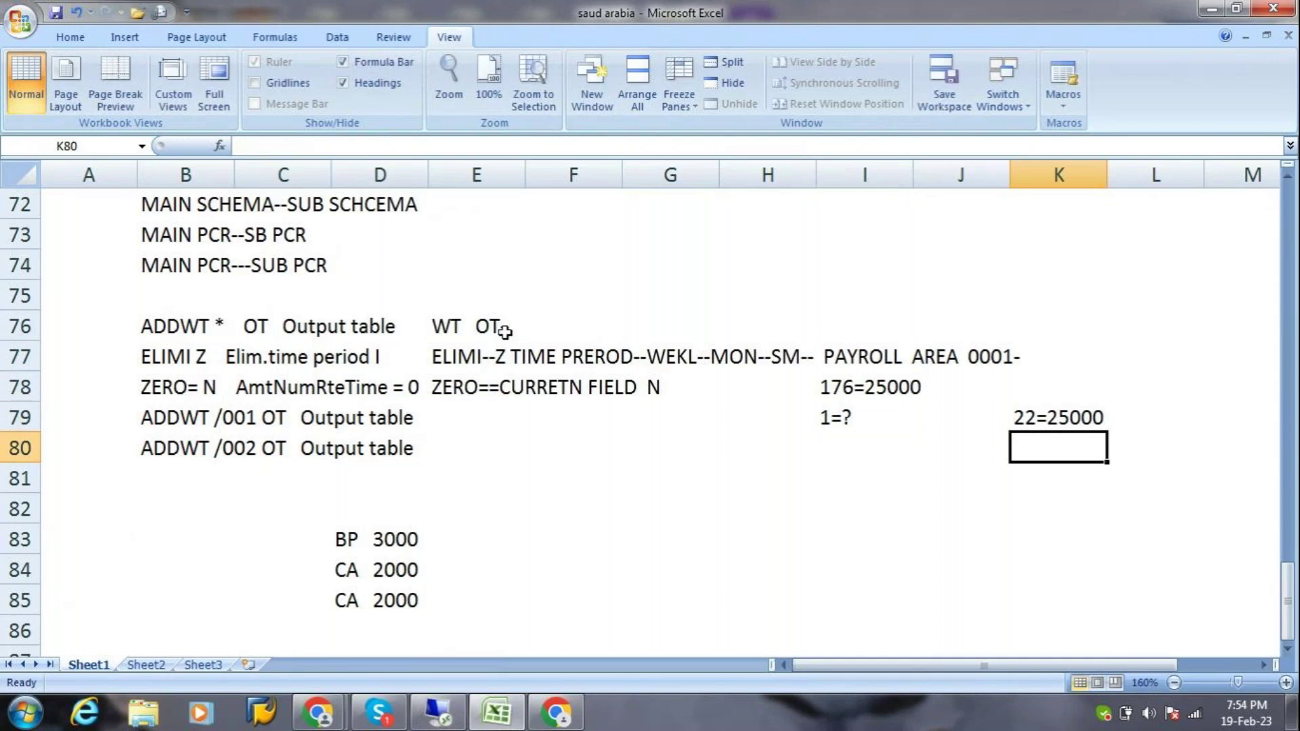
type("21=?")
key("Return")
key("Return")
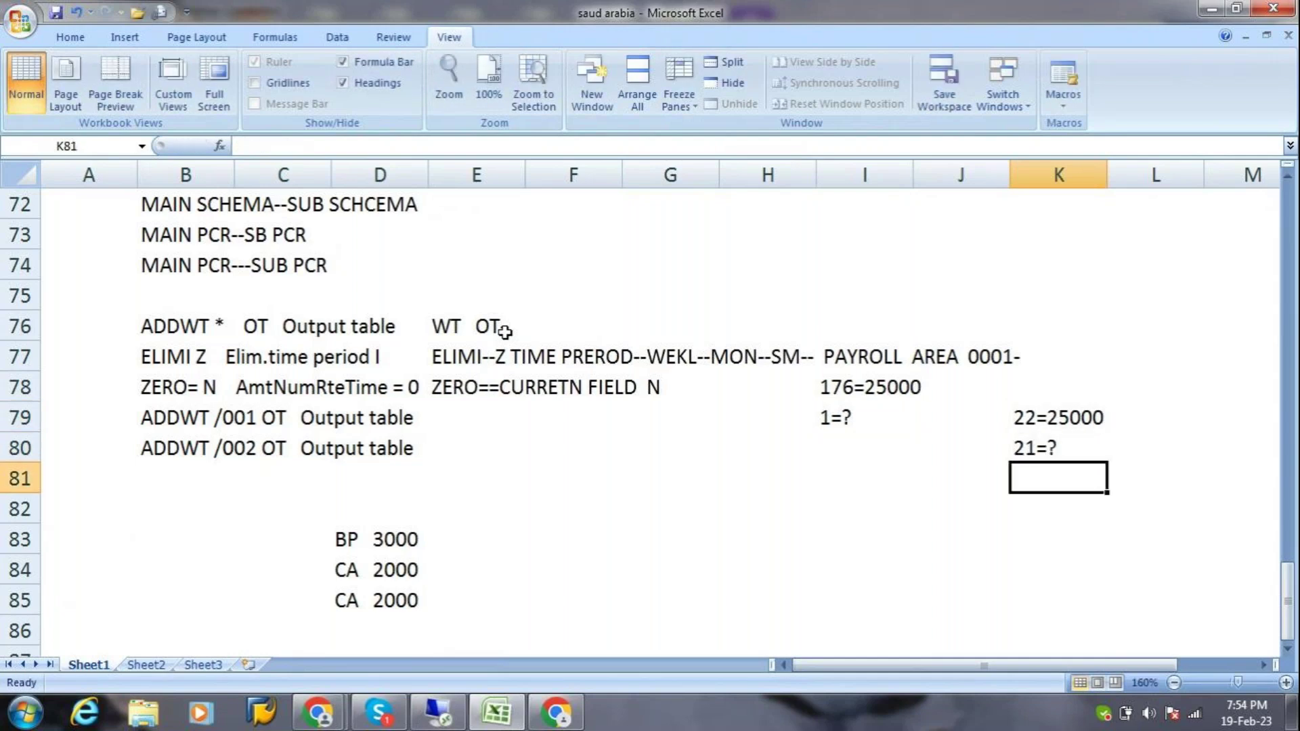
Add the 30-day example with "30=25000" in cell K82 and "29=?" in cell K83.
type("30=25000")
key("Return")
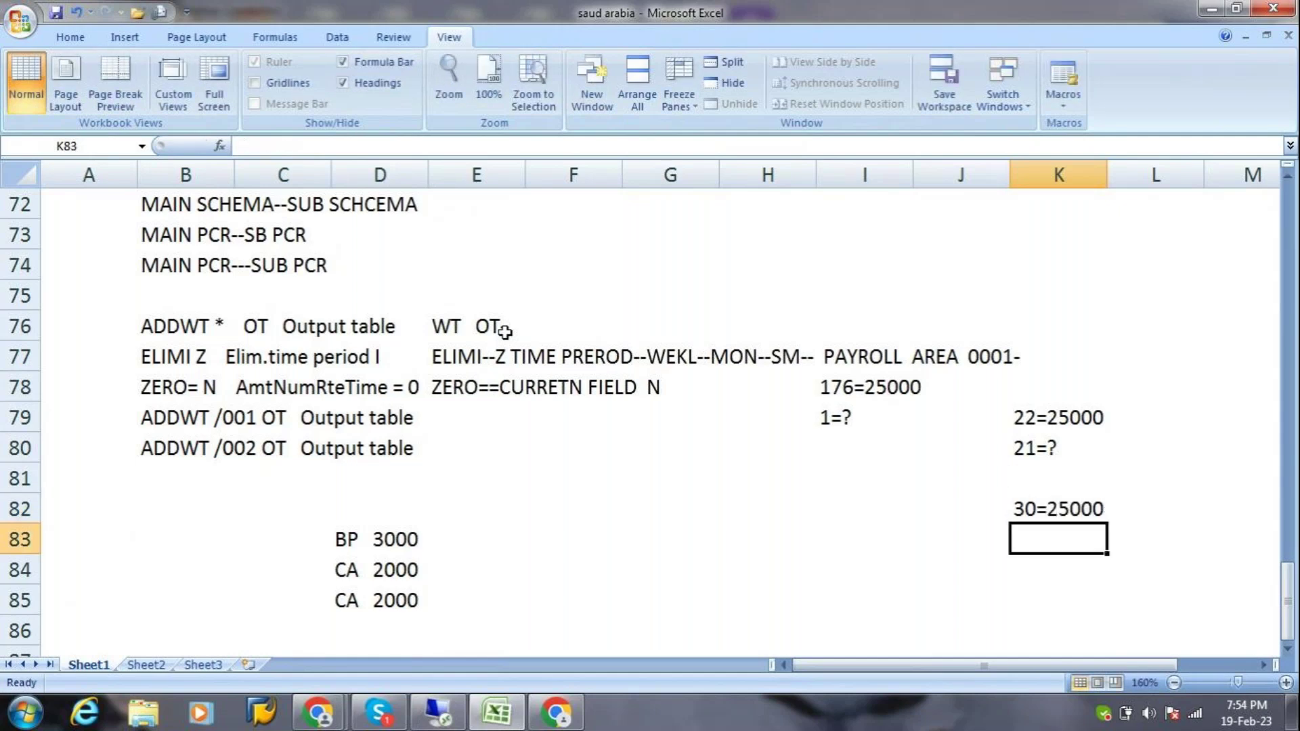
type("29=?")
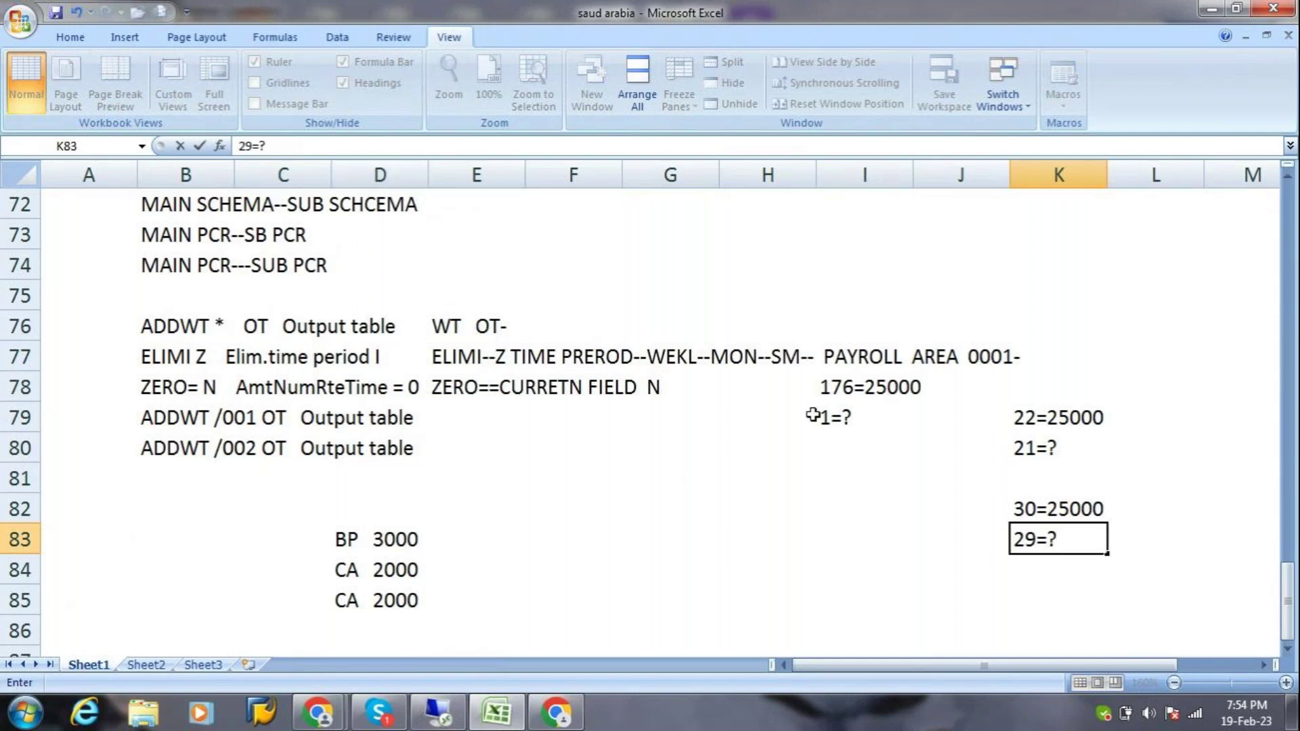
left_click(850, 387)
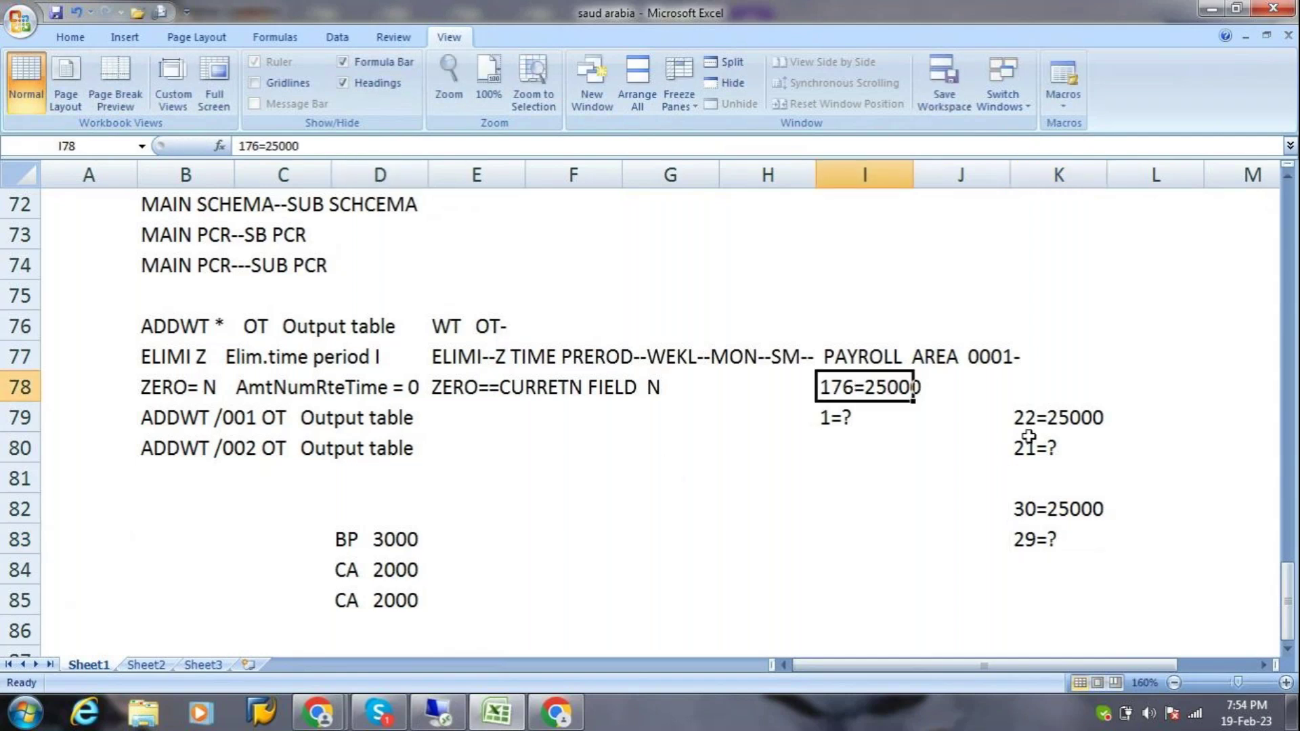
left_click(1044, 420)
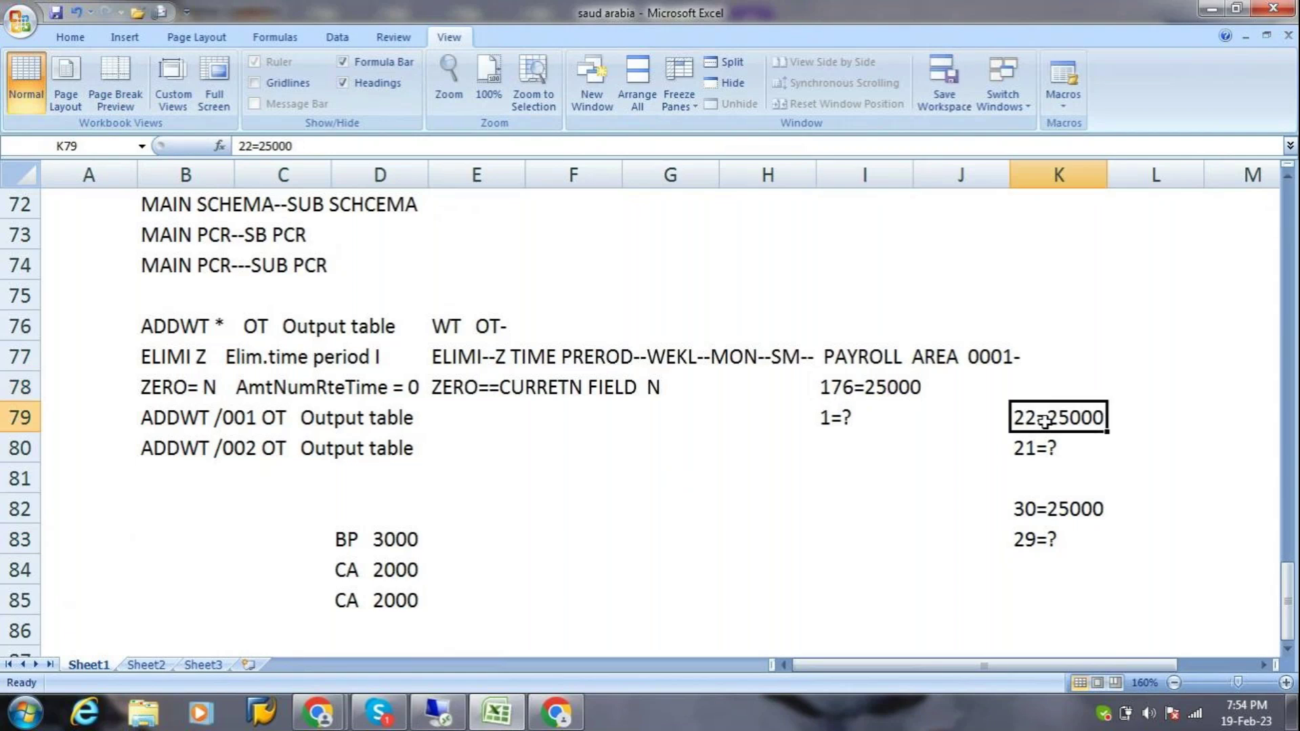
left_click(1036, 499)
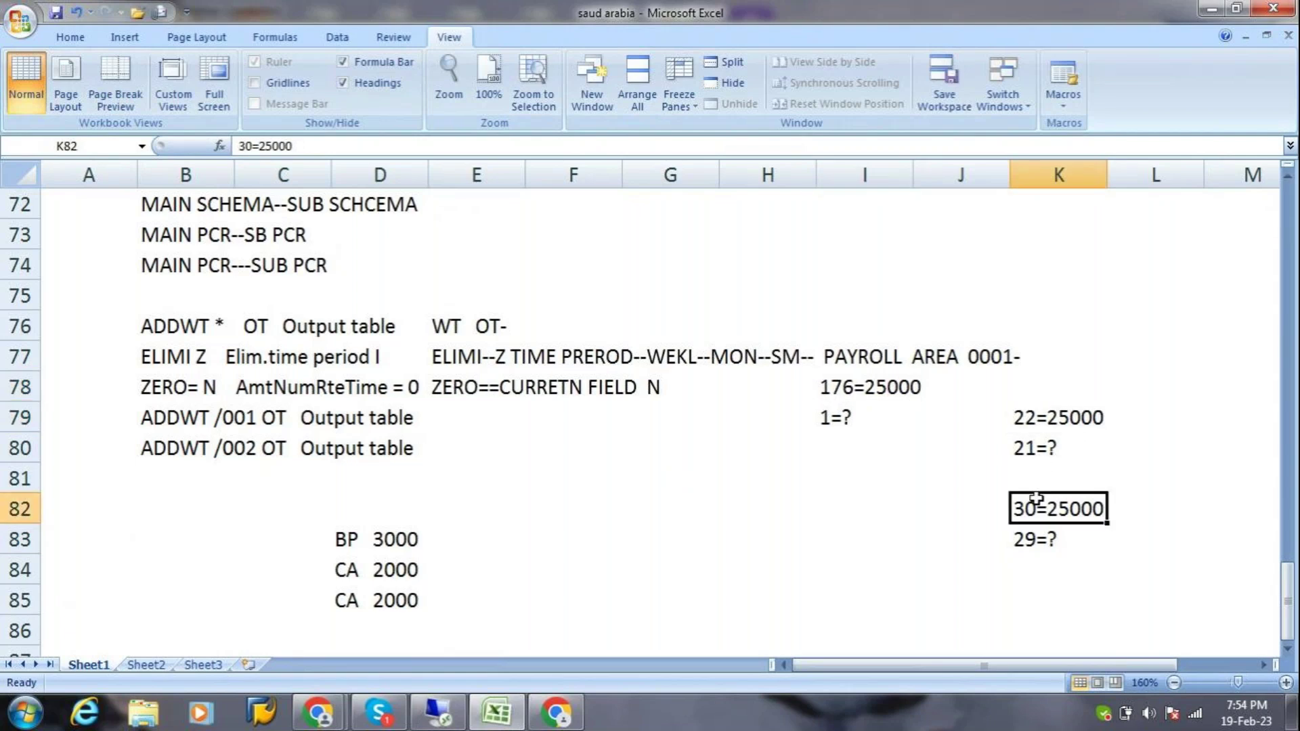
left_click(1039, 422)
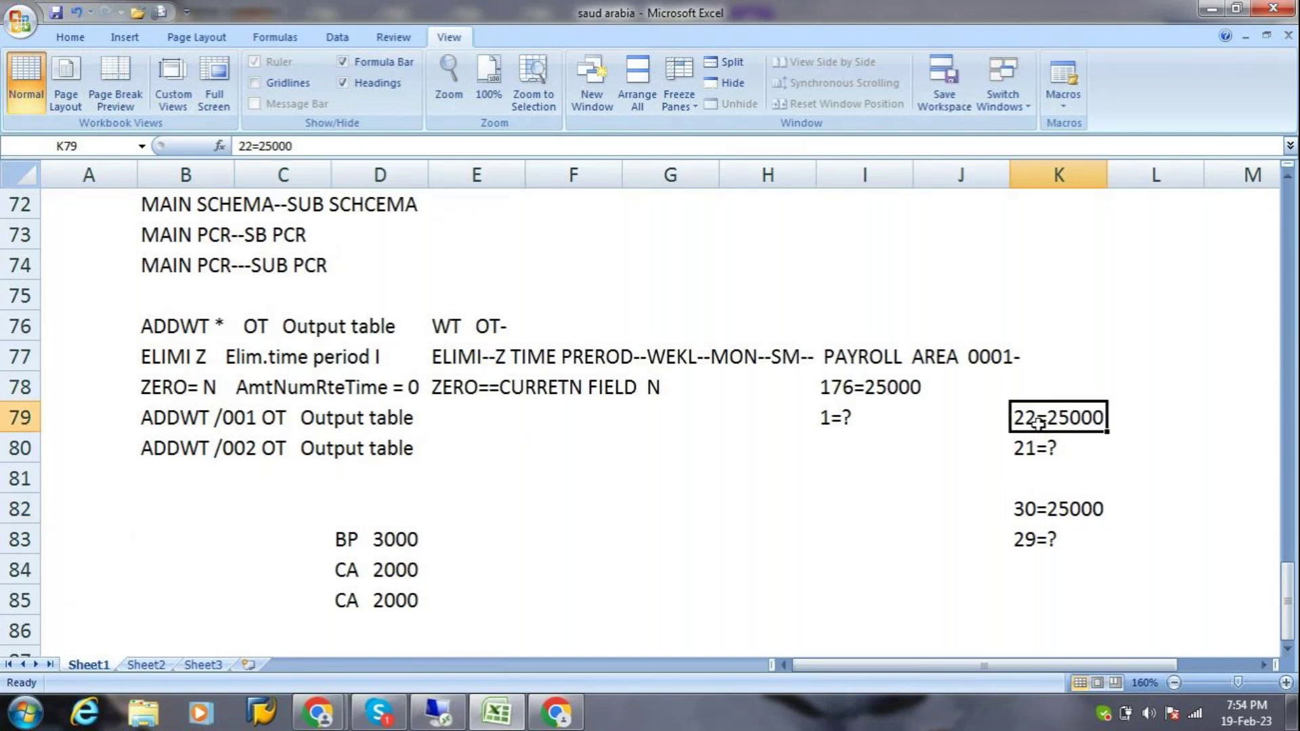
left_click(834, 385)
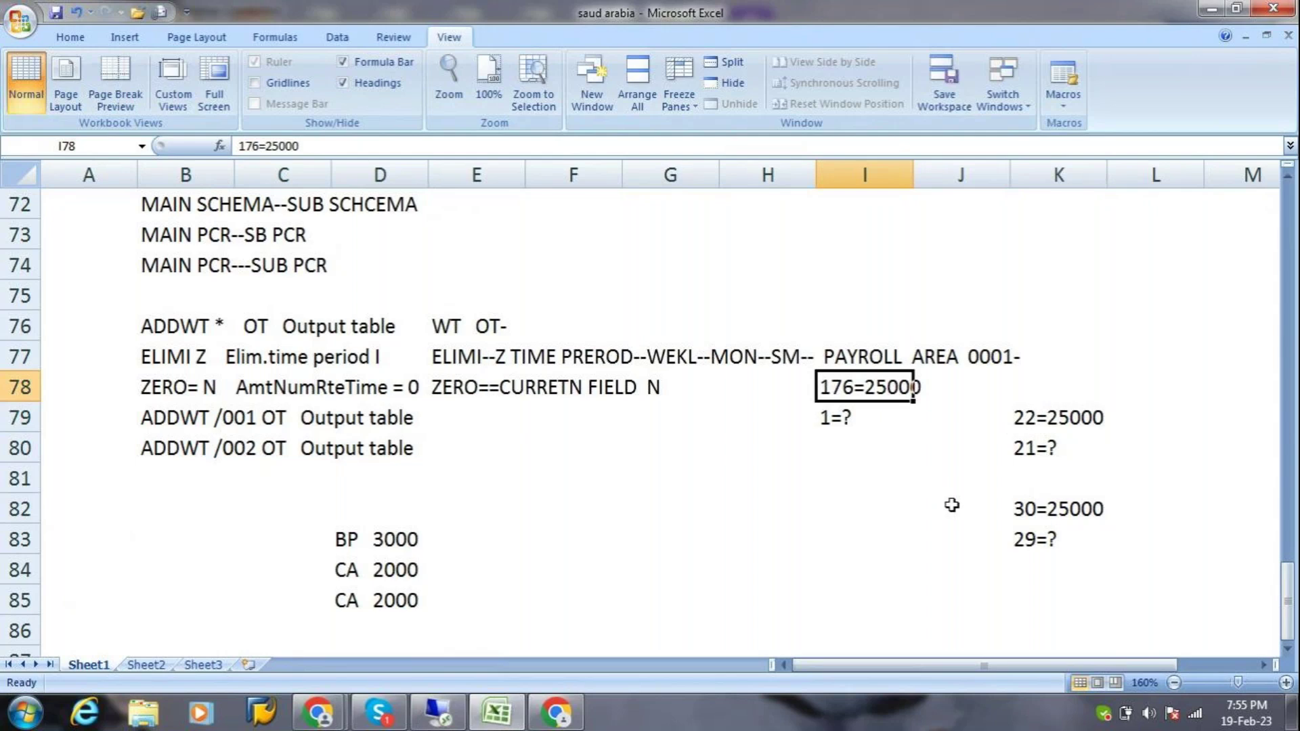
Enter the letters K, A and S one below another in cells J85 to J87.
left_click(924, 592)
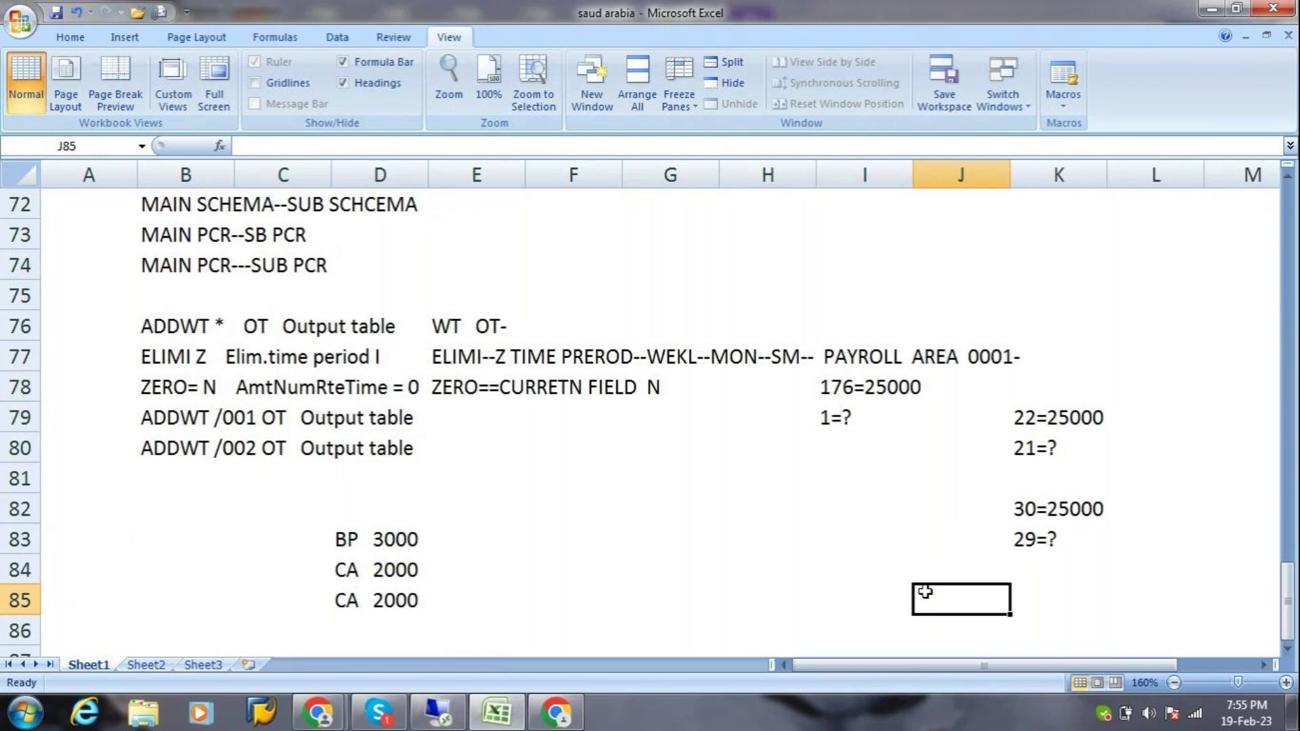
type("K")
key("Return")
type("A")
key("Return")
type("S")
key("Up")
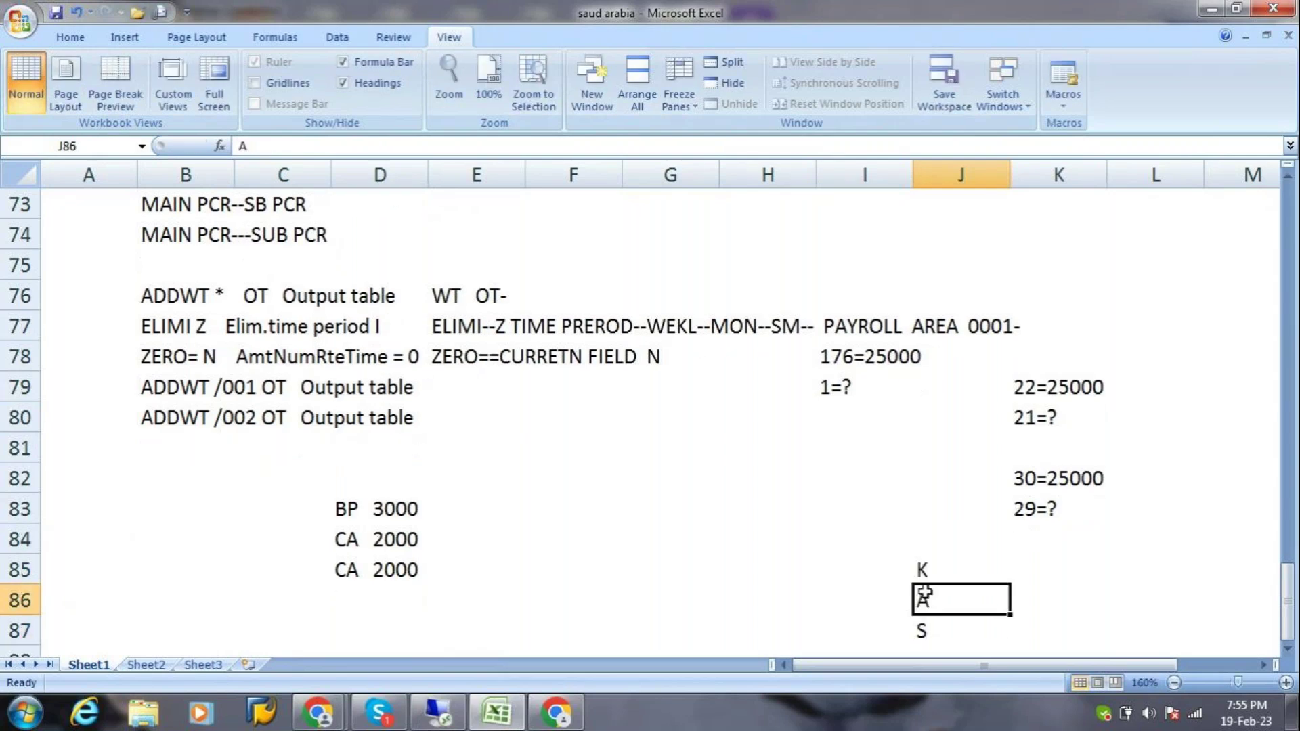
Enter TKSOLL, TASOLL and TSSOLL in cells K85 to K87, beside the letters K, A and S.
key("Up")
key("Right")
type("TKSOLL")
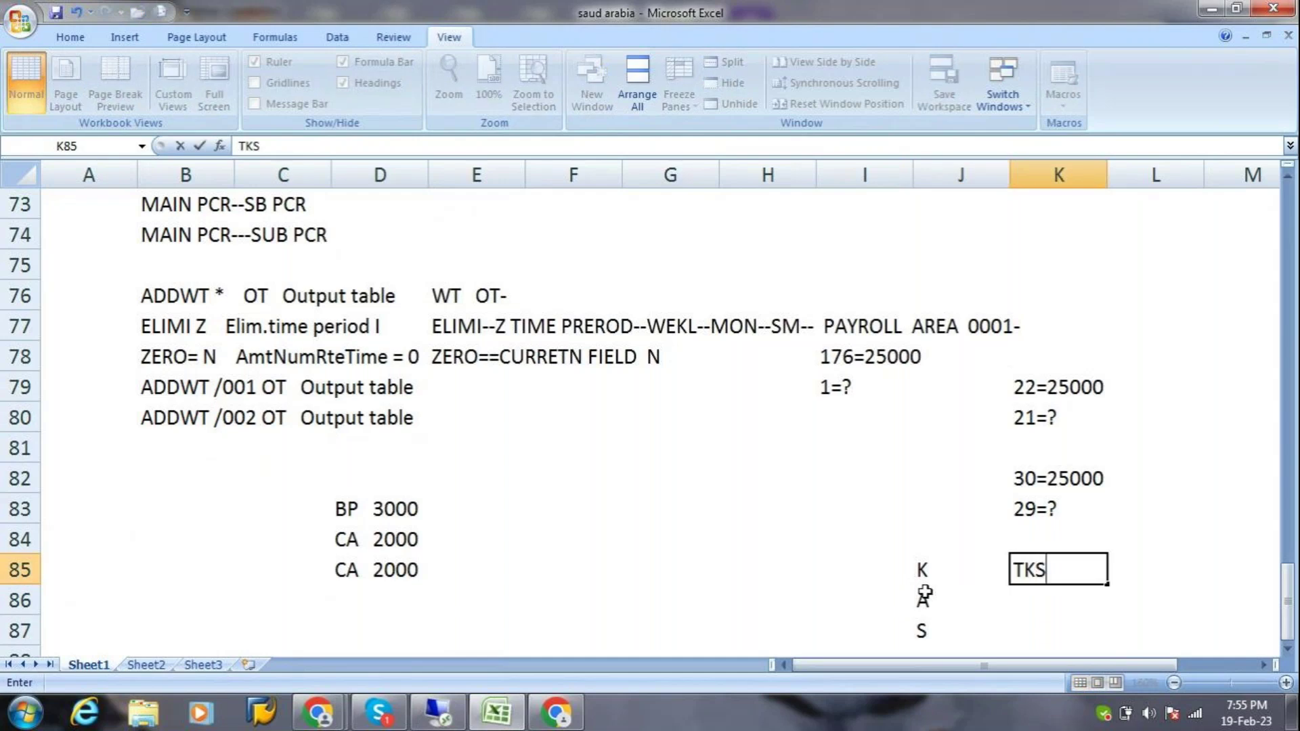
key("Return")
type("TA")
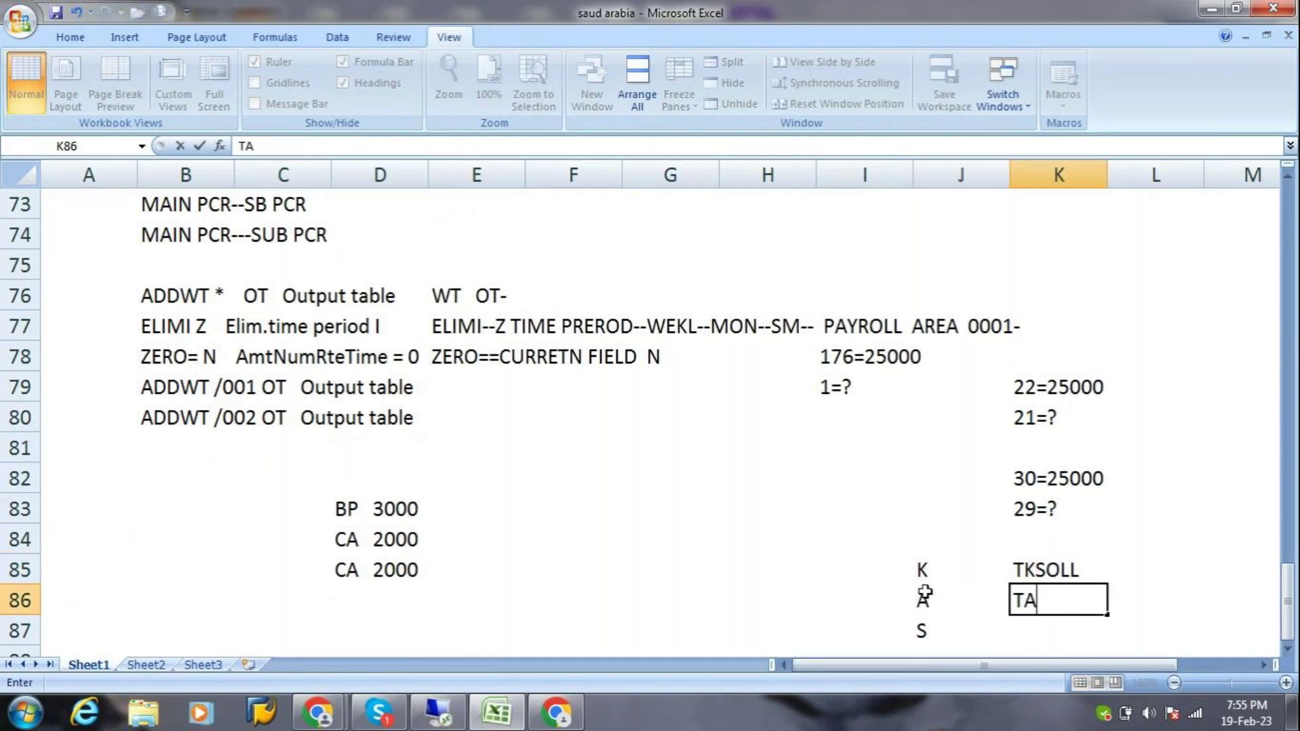
type("SOLL")
key("Return")
type("T")
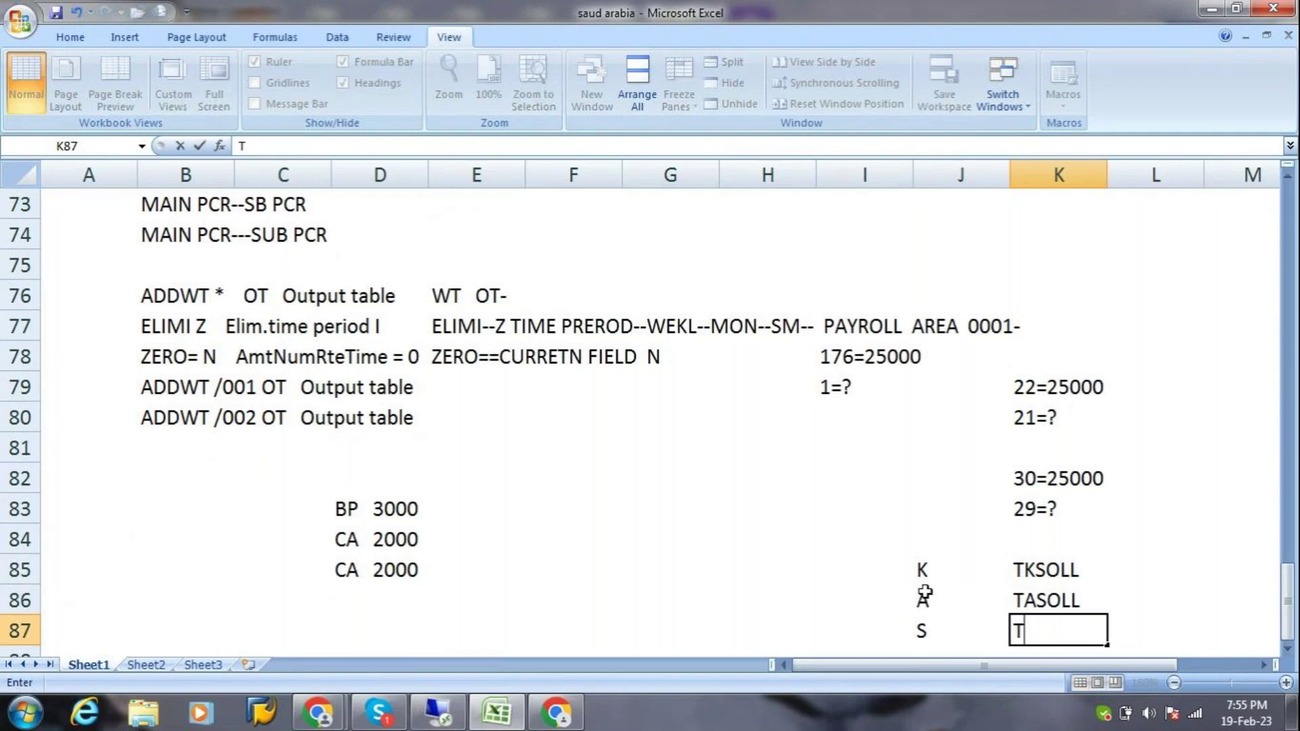
type("SSOLL")
key("Return")
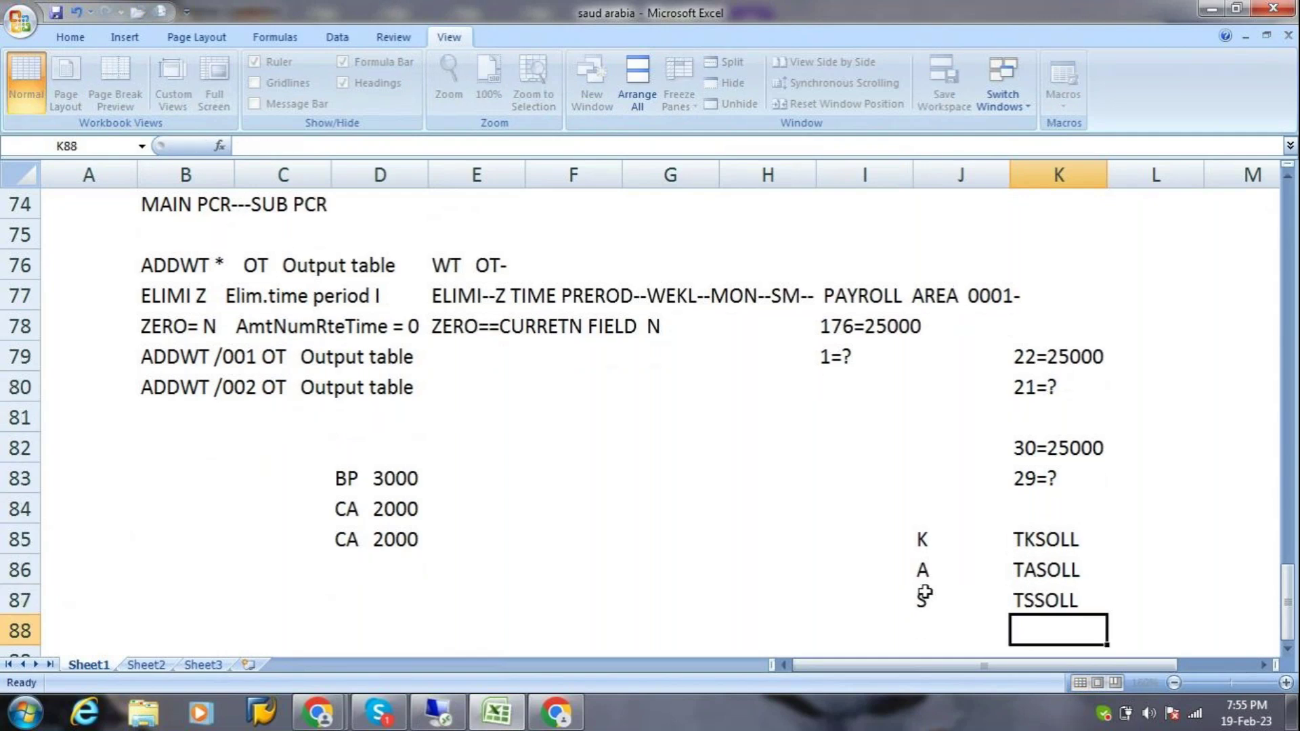
Examine the hour and day examples in columns I and K against the ADDWT lines and the TKSOLL, TASOLL and TSSOLL entries.
left_click(1054, 539)
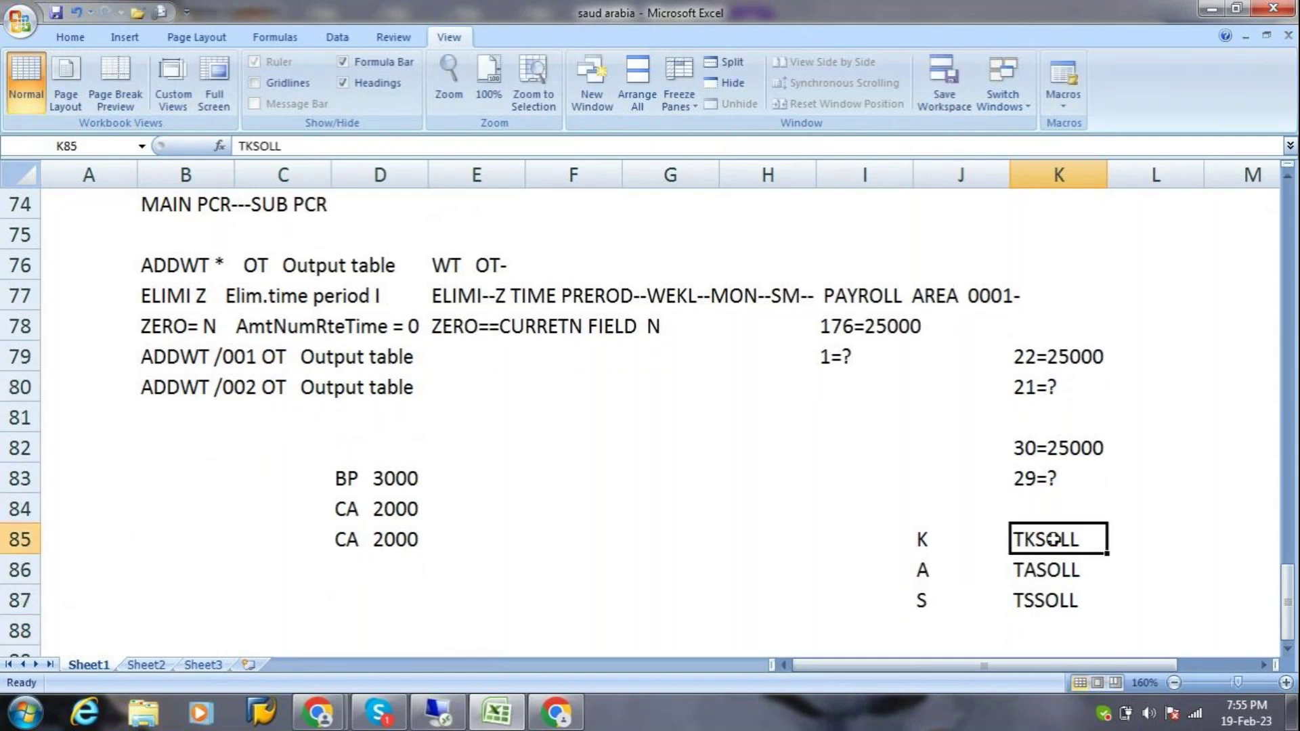
left_click(1060, 453)
left_click(1050, 486)
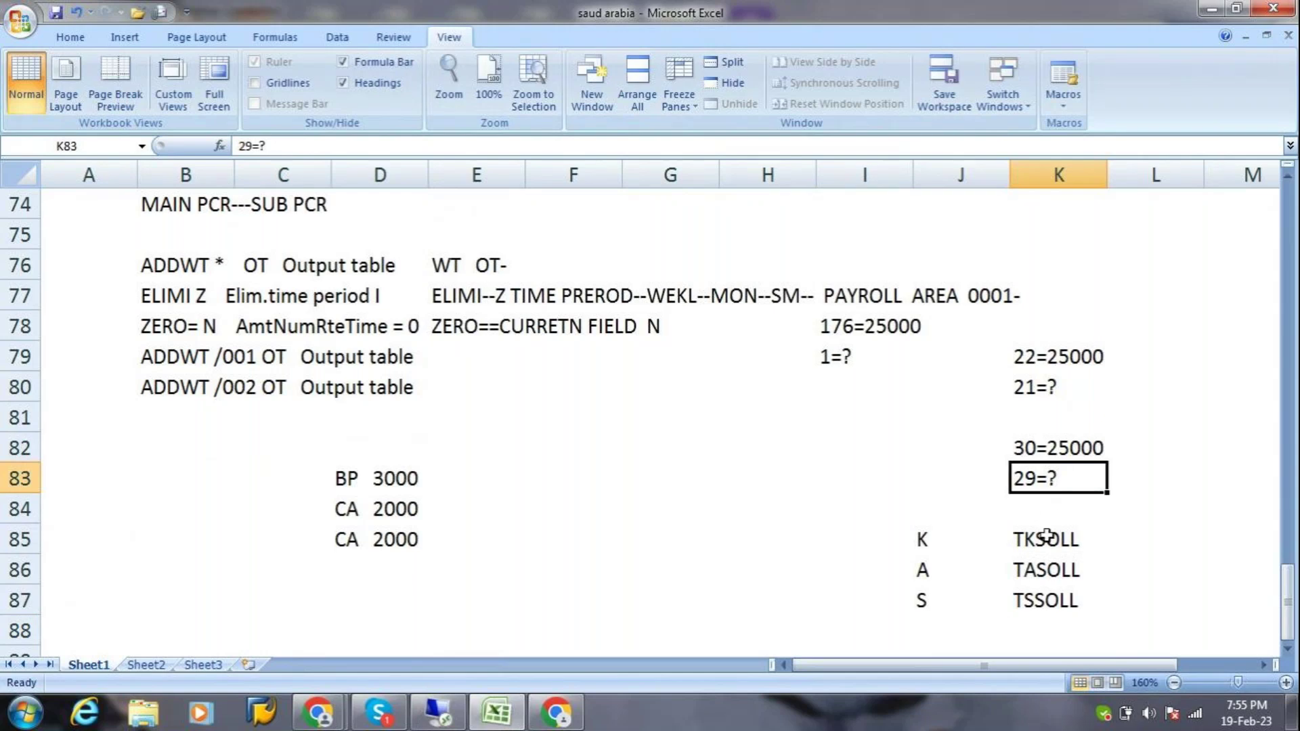
left_click(1070, 352)
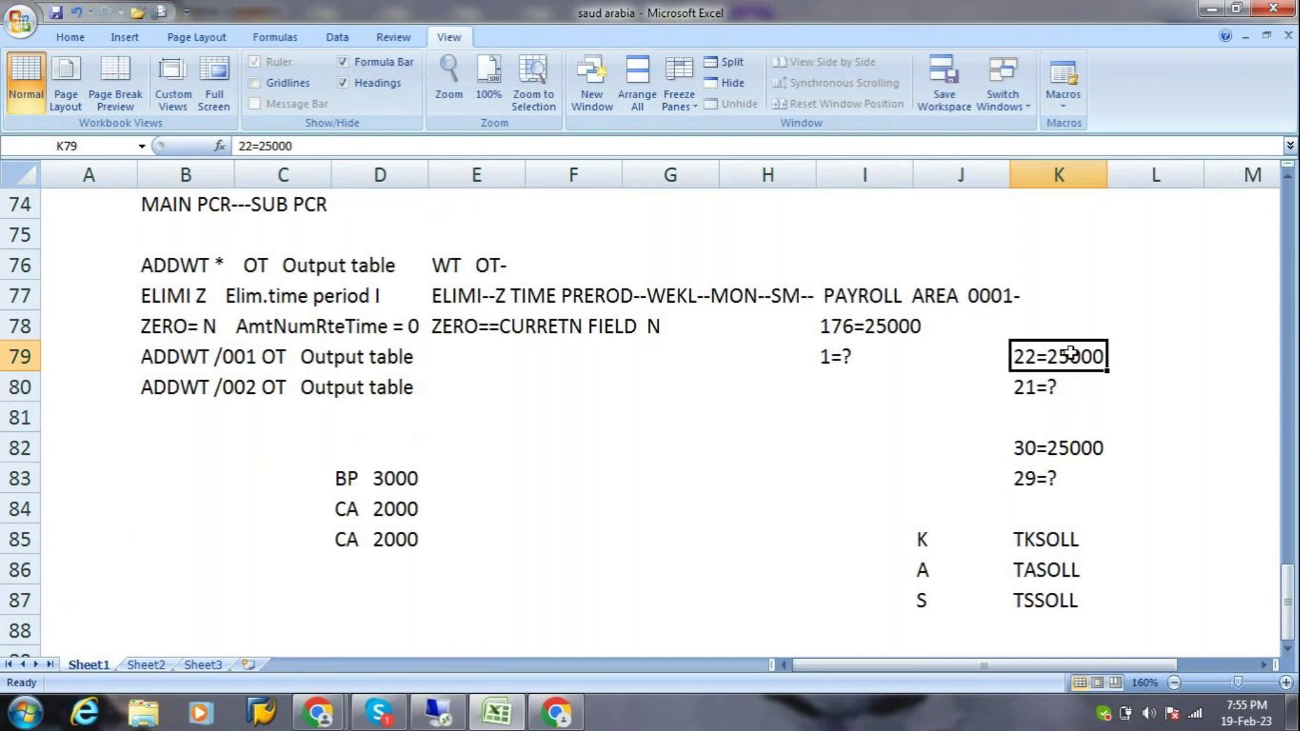
left_click(892, 320)
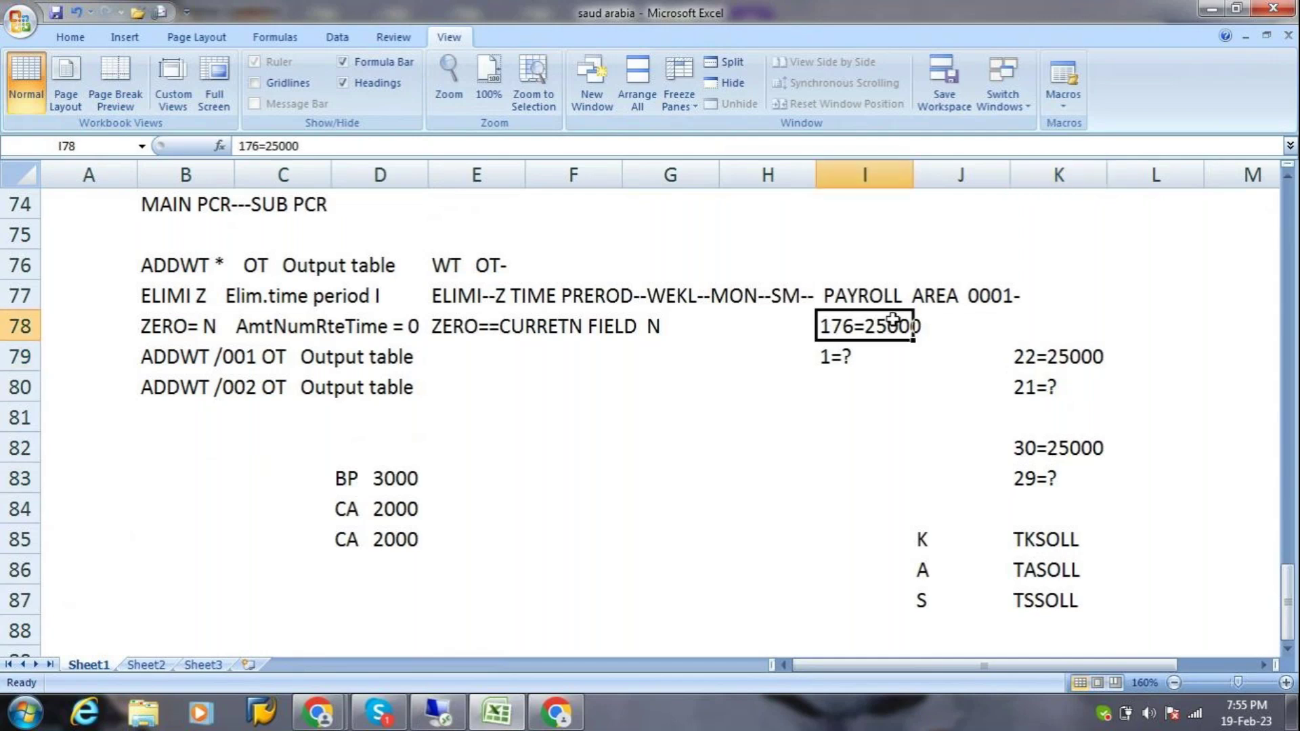
left_click(1035, 606)
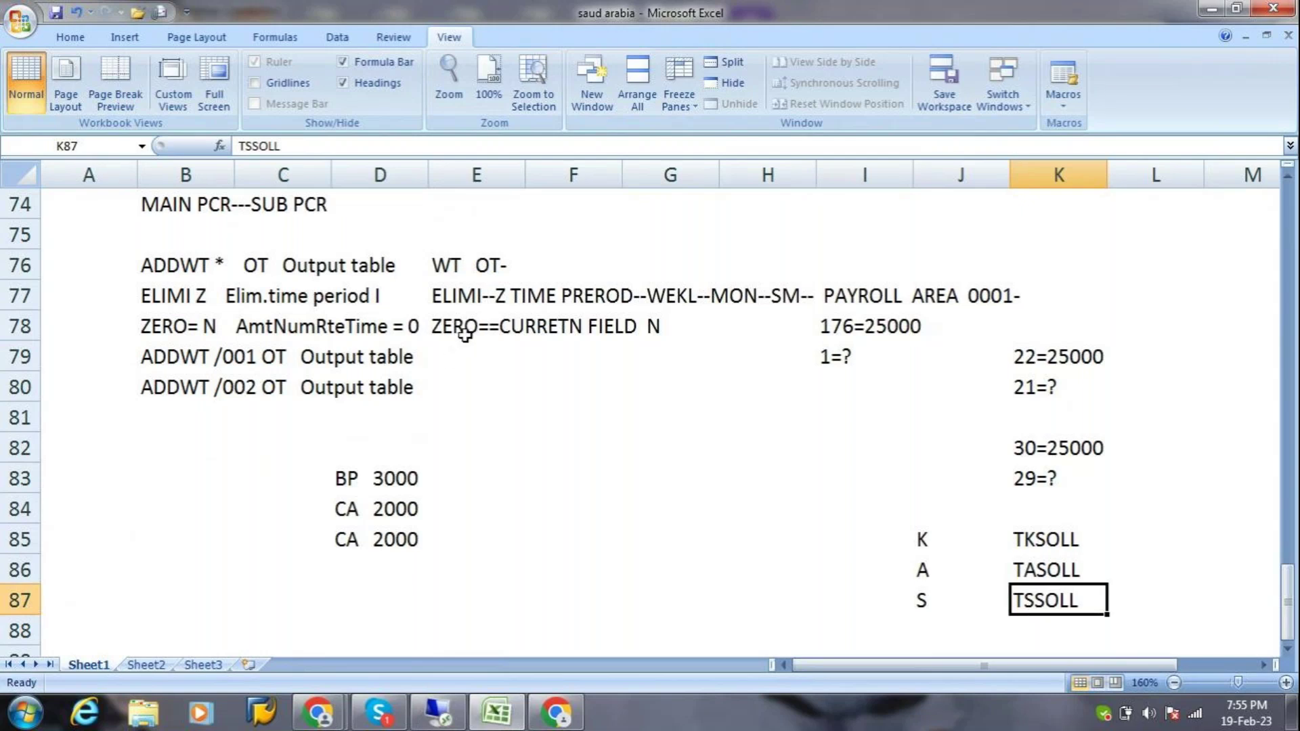
left_click(862, 342)
left_click(1050, 369)
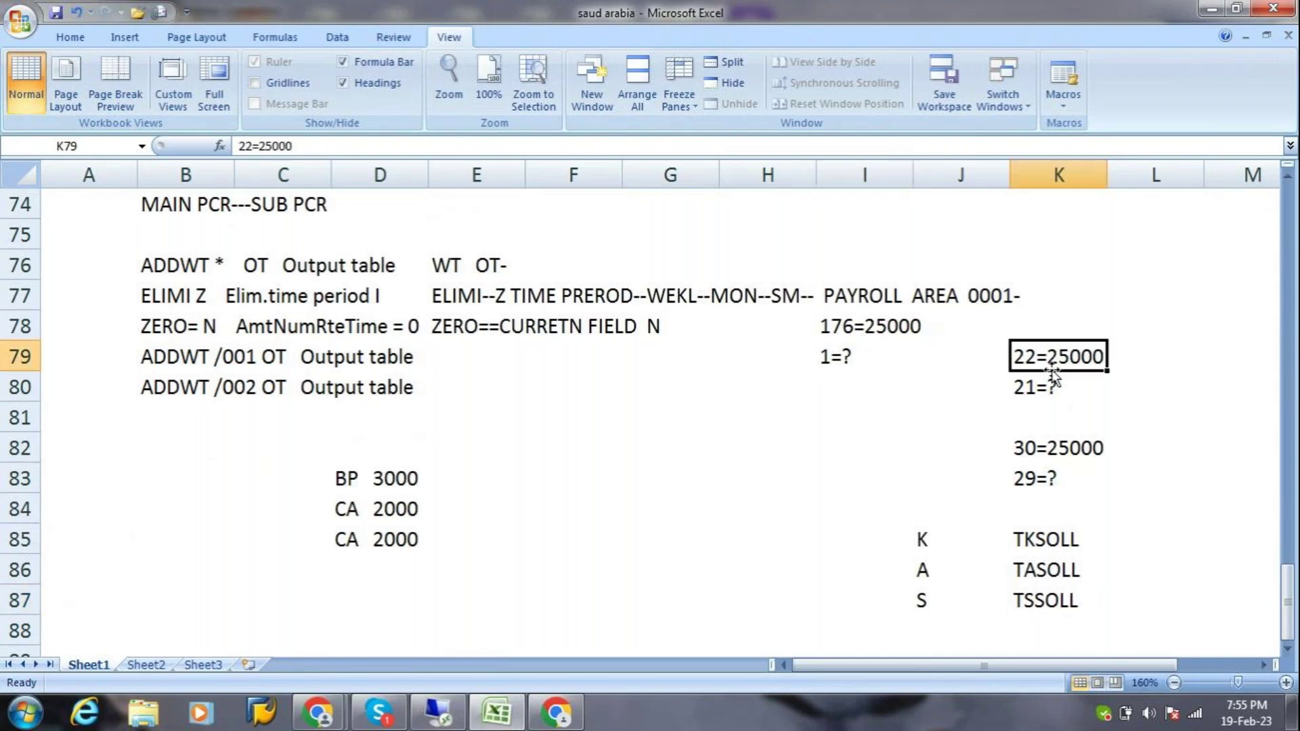
left_click(1050, 453)
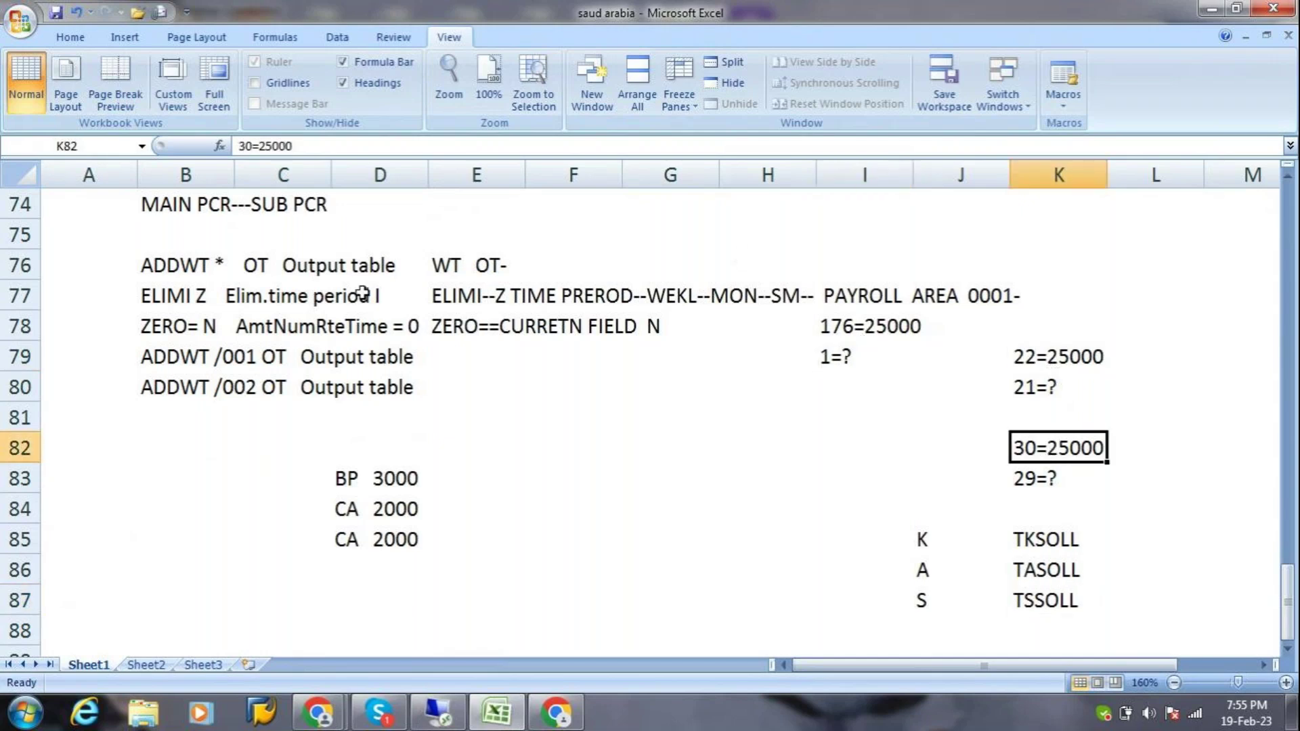
left_click(241, 357)
left_click(248, 405)
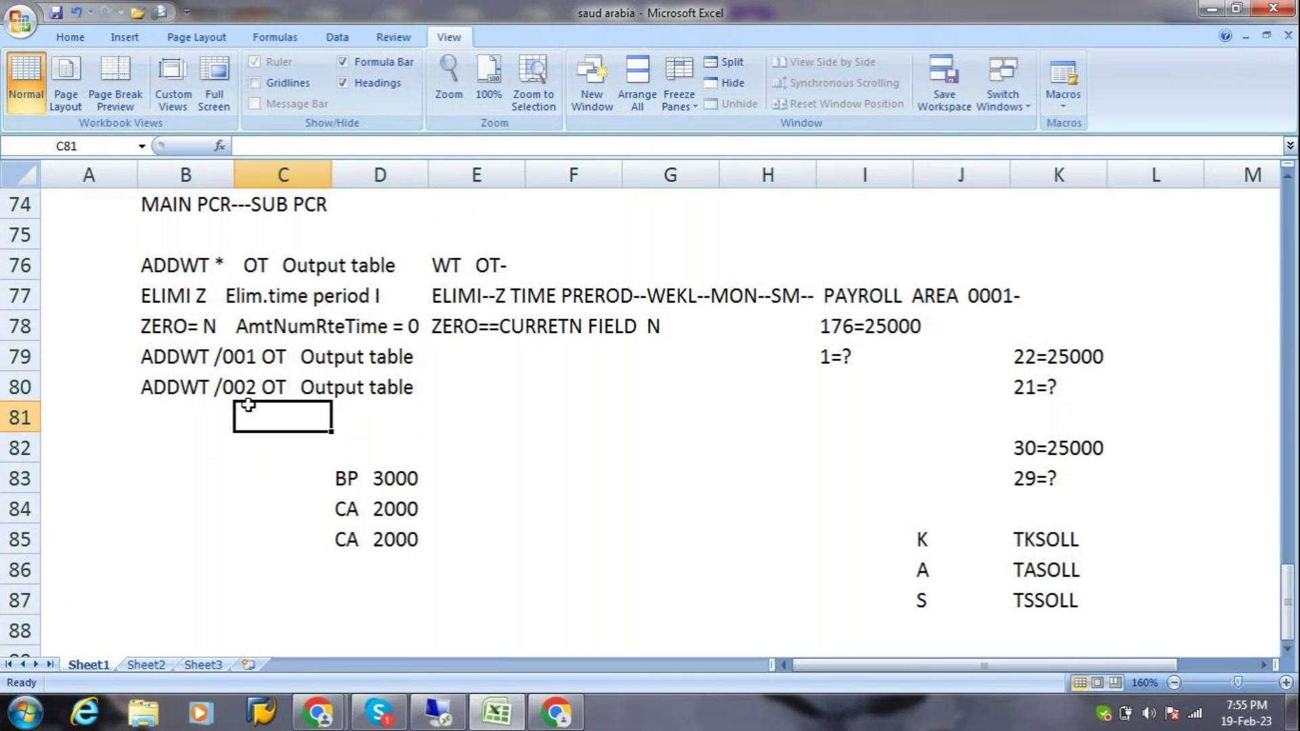
left_click(1073, 366)
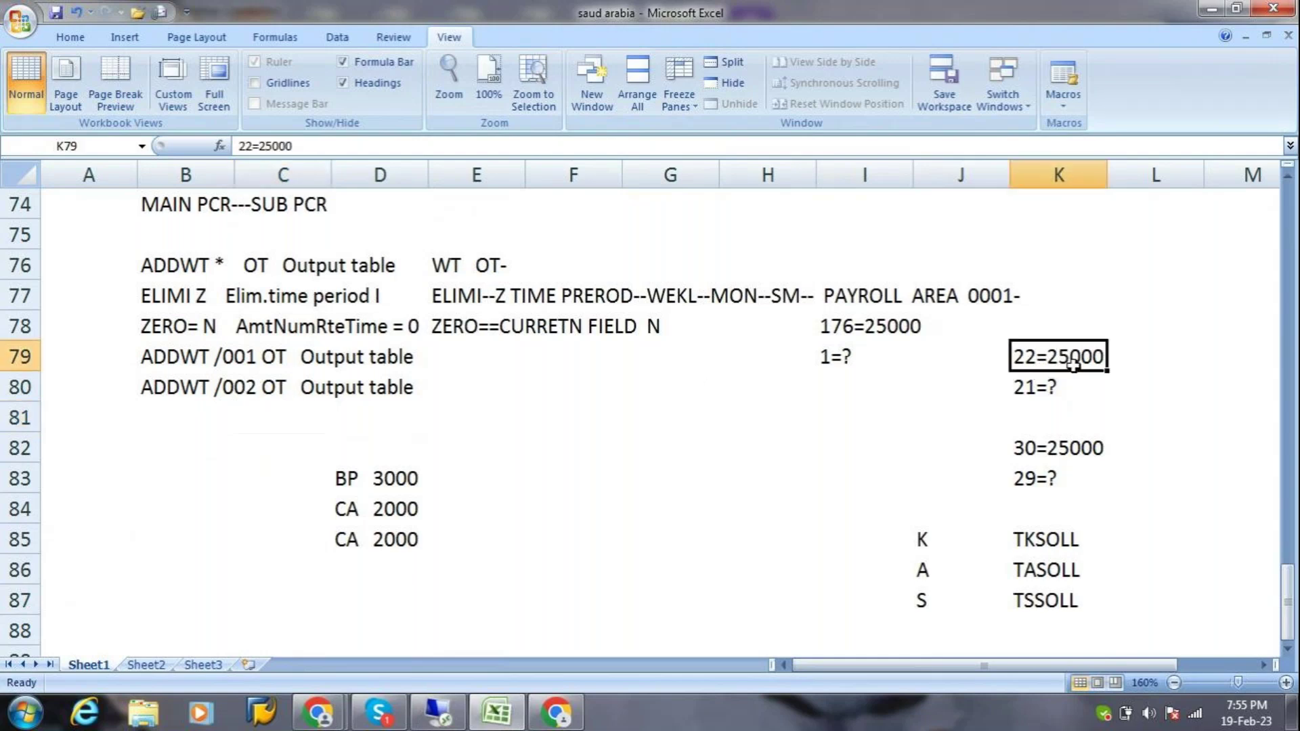
left_click(1036, 389)
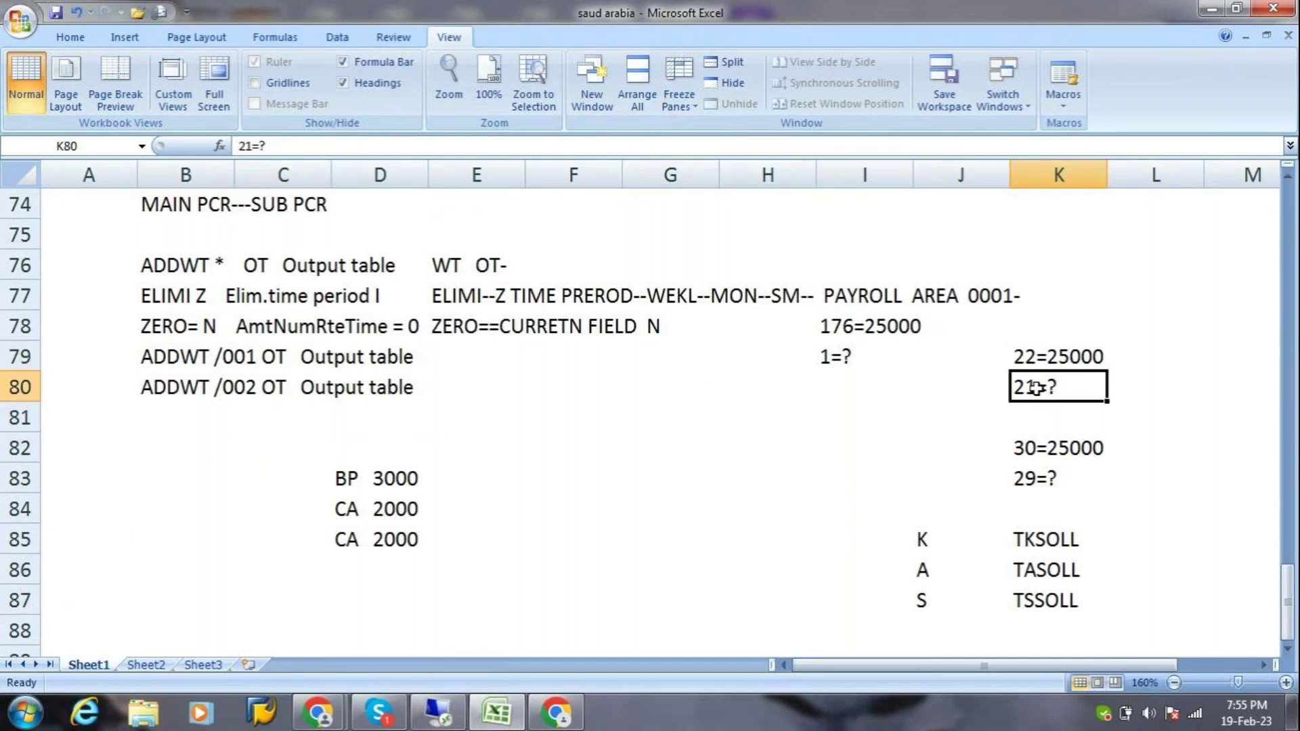
left_click(252, 376)
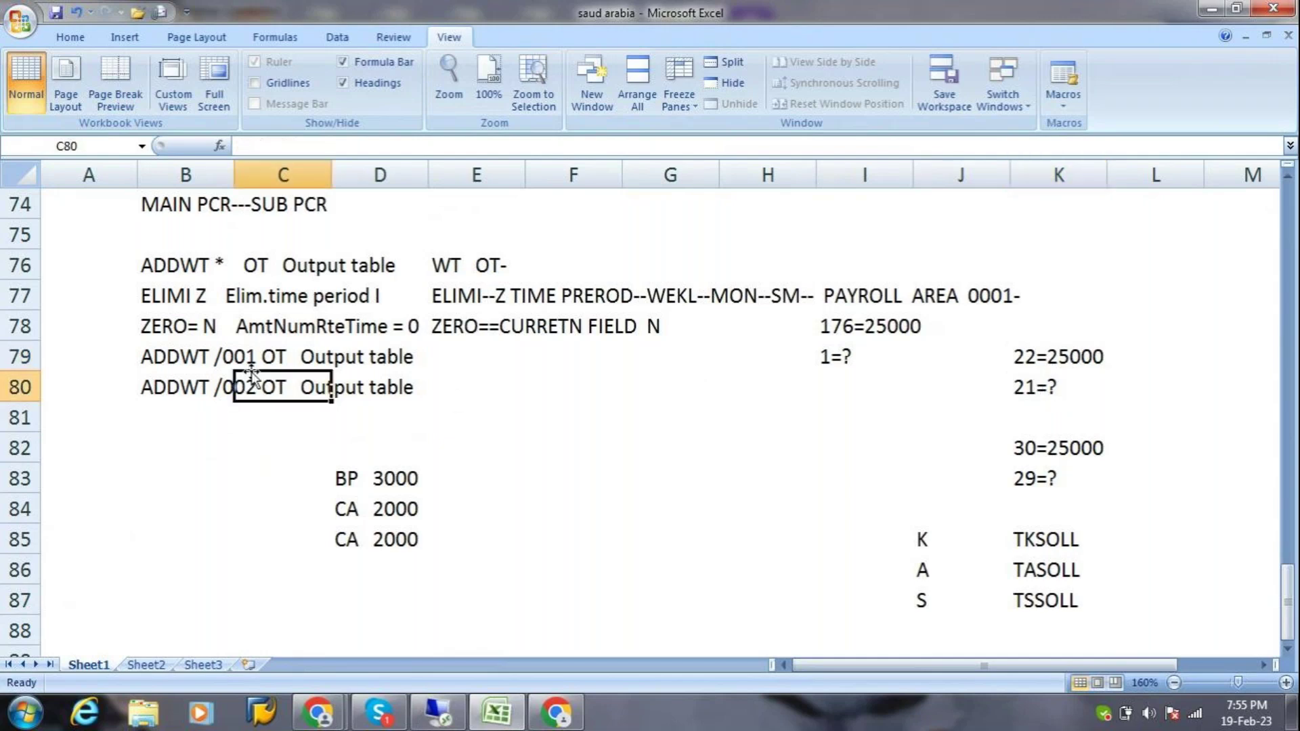
left_click(252, 432)
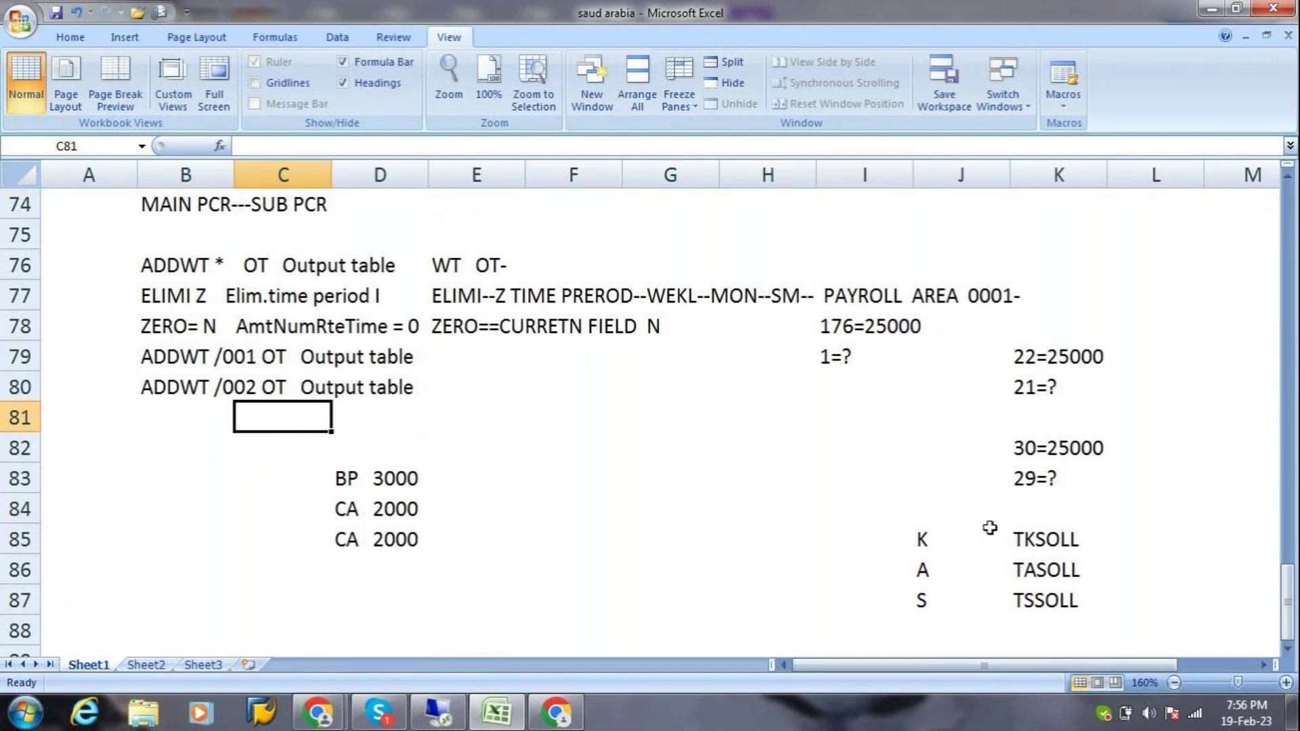
left_click(1033, 560)
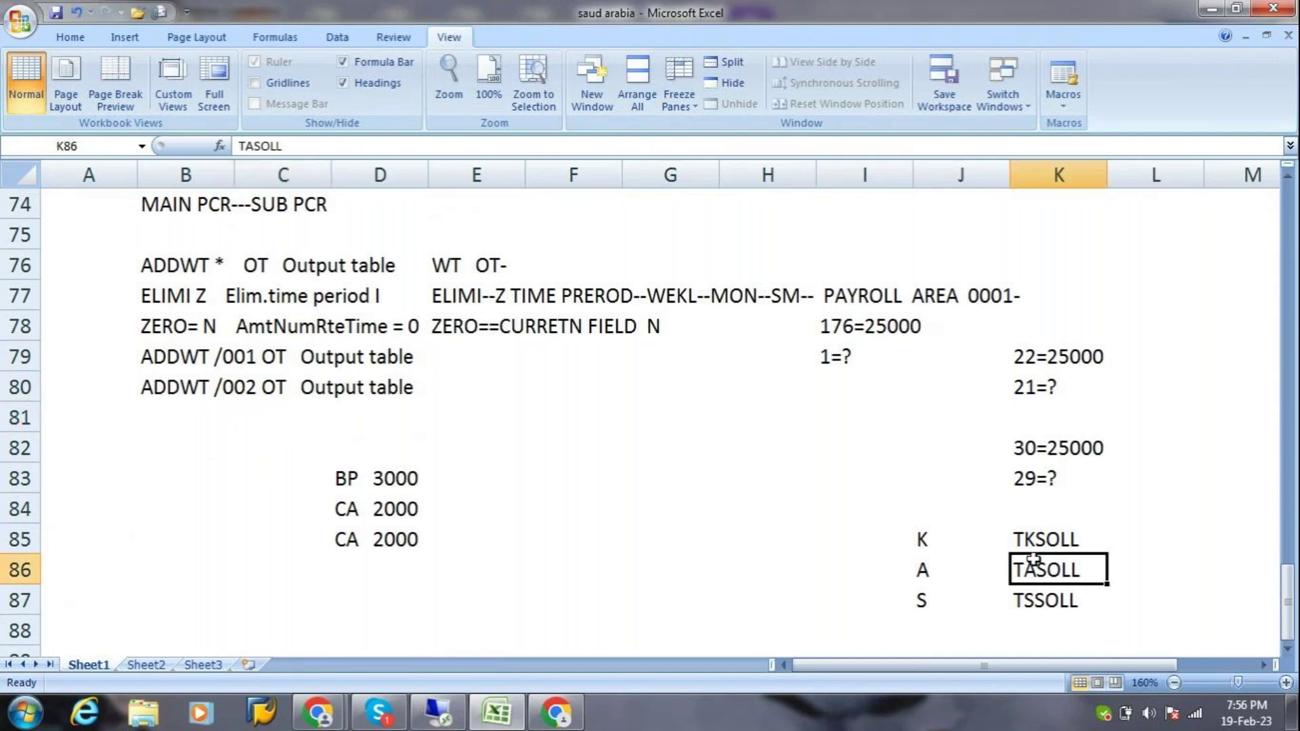
Switch to the SAP remote desktop session and show the beginning of schema SAU4 in its Edit Schema window.
left_click(441, 715)
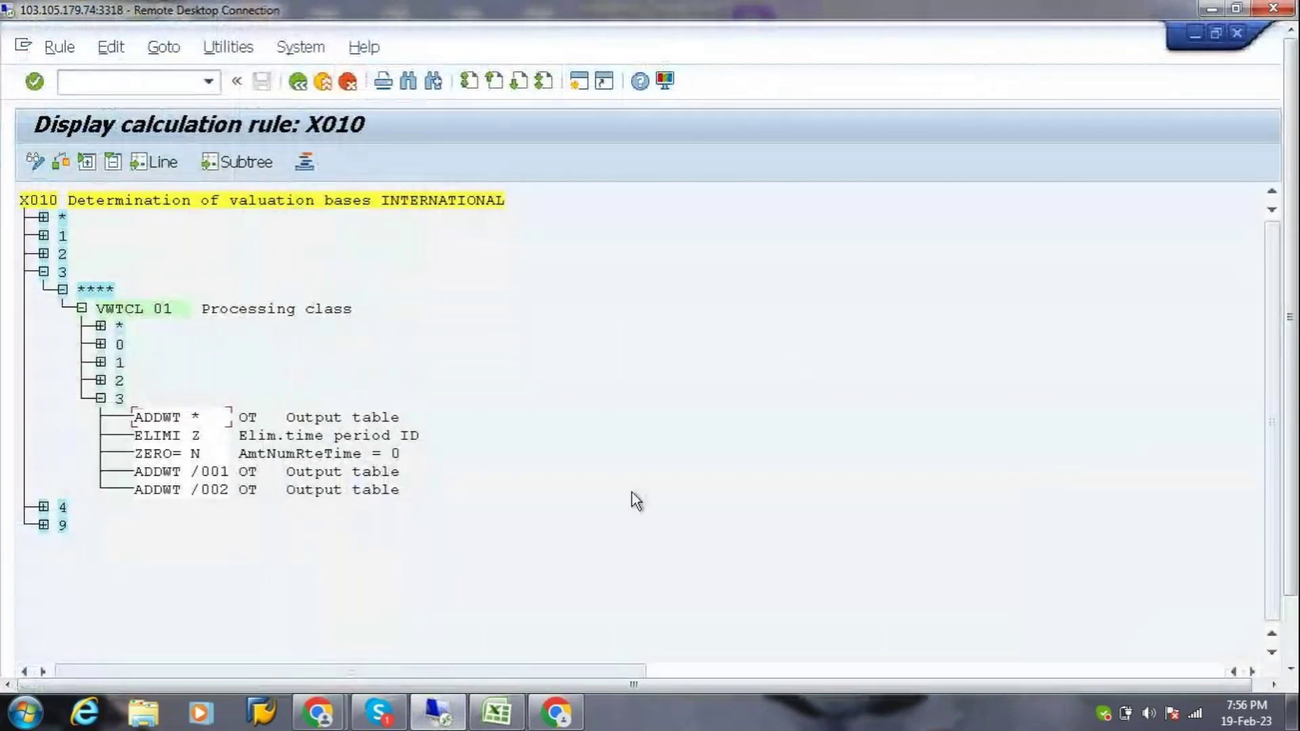
left_click(1290, 633)
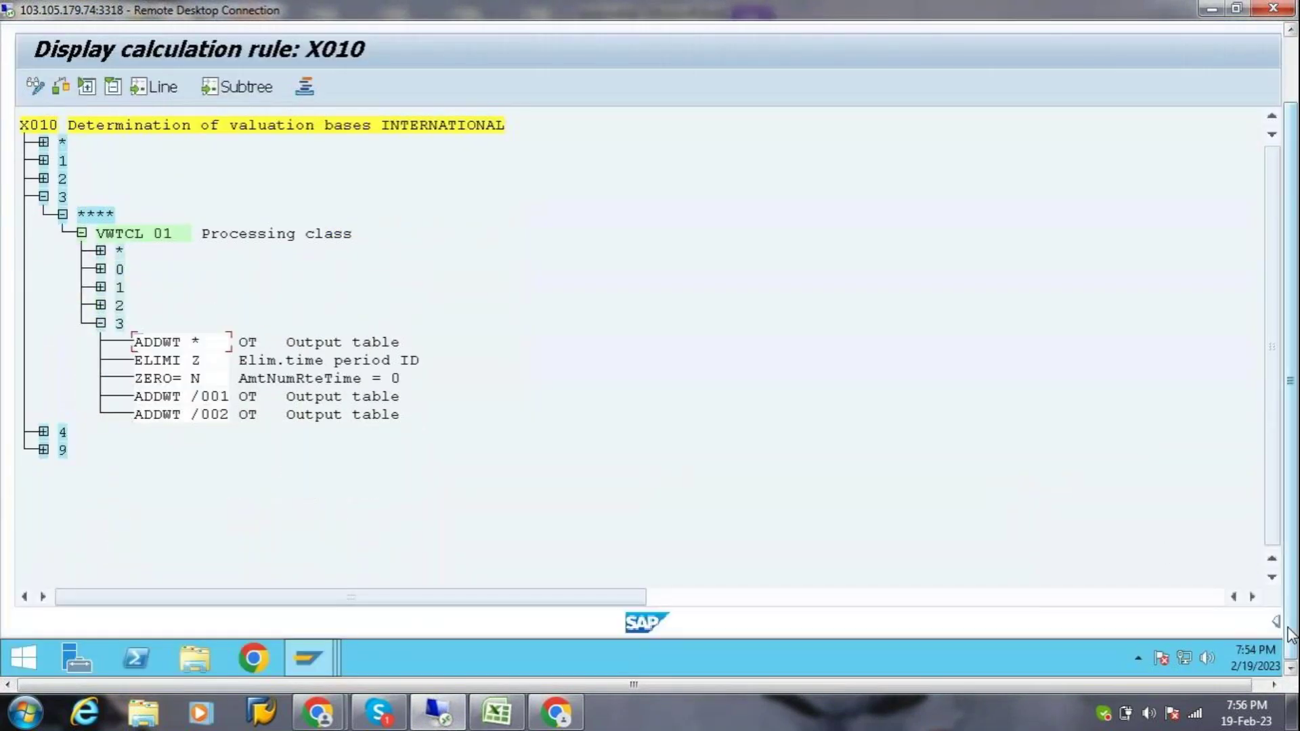
mouse_move(319, 653)
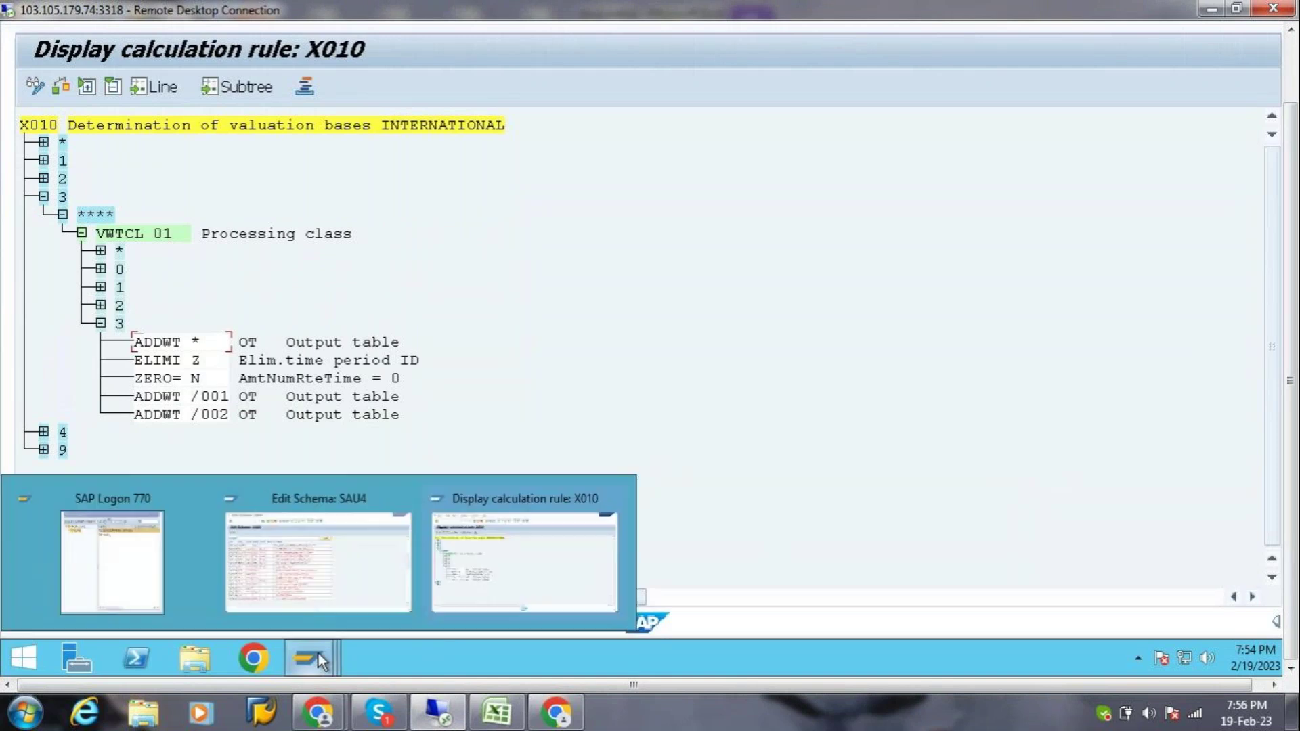
left_click(346, 589)
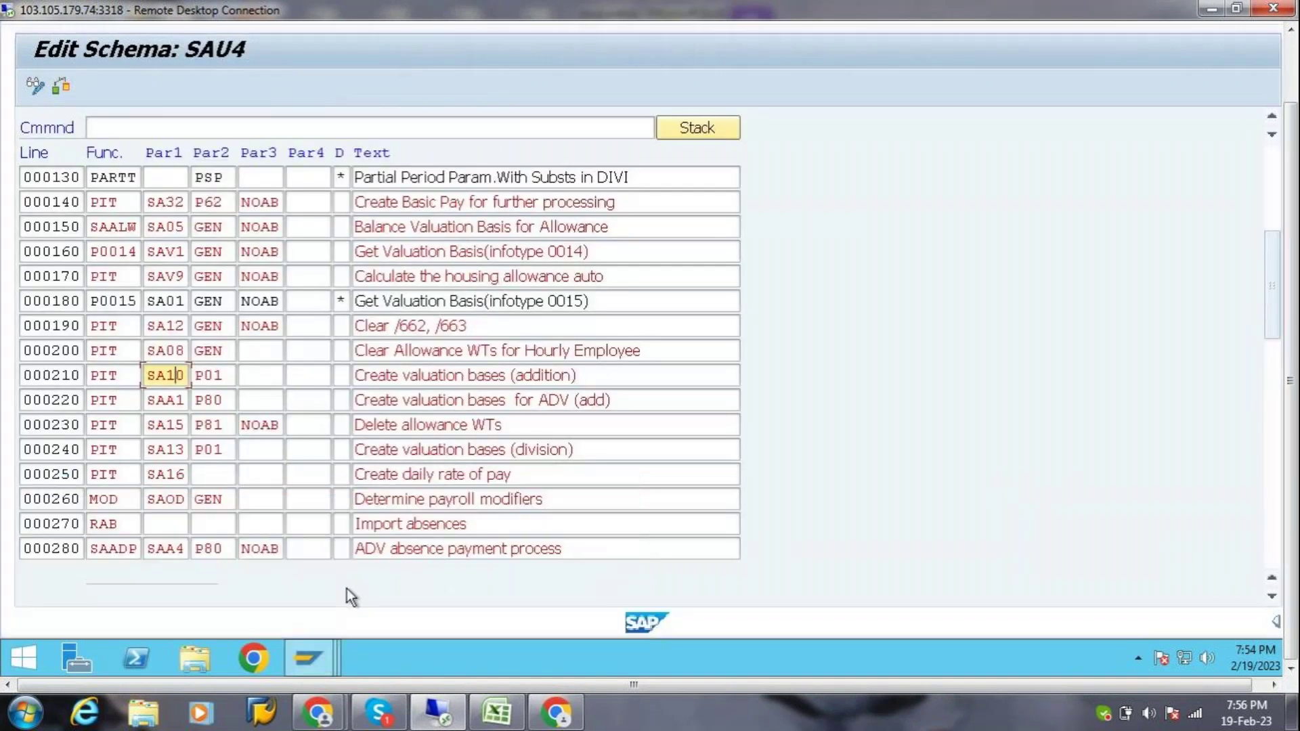
left_click(1273, 193)
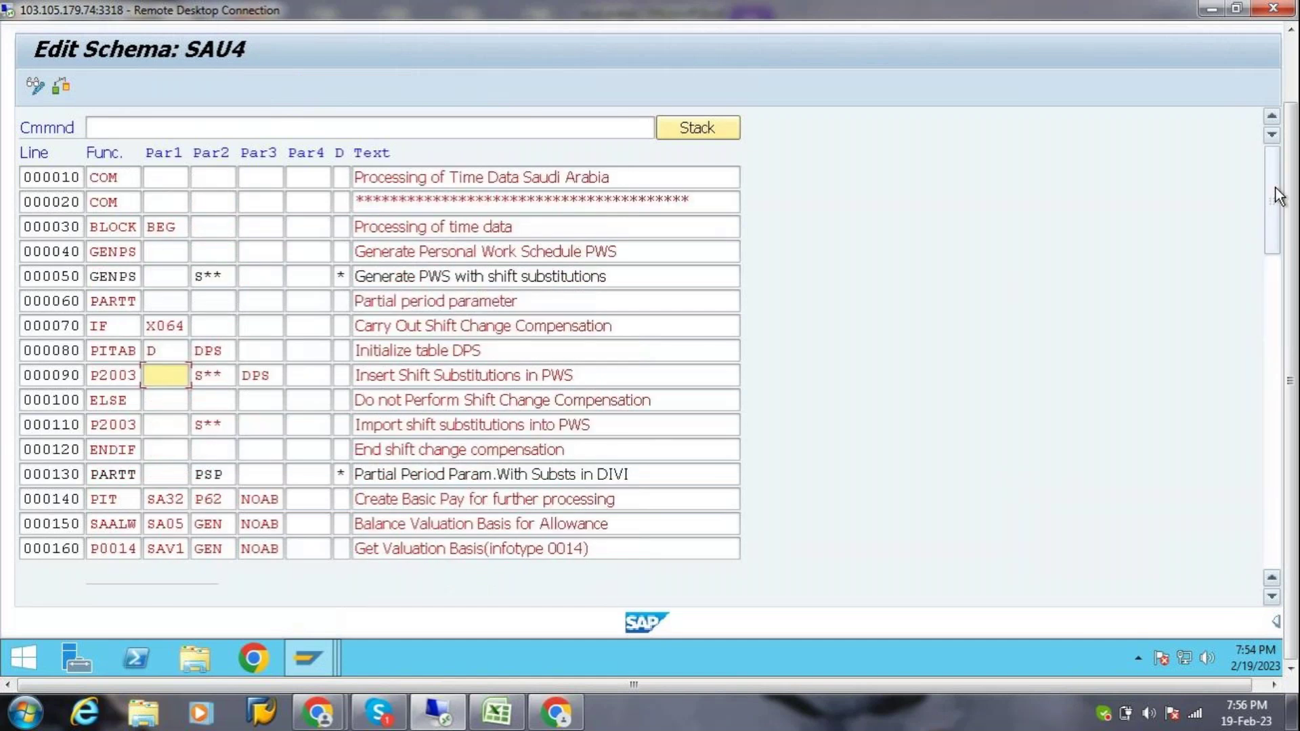
Return to payroll schema SAU0 and open its factoring and storage subschema SAL9.
left_click(1291, 66)
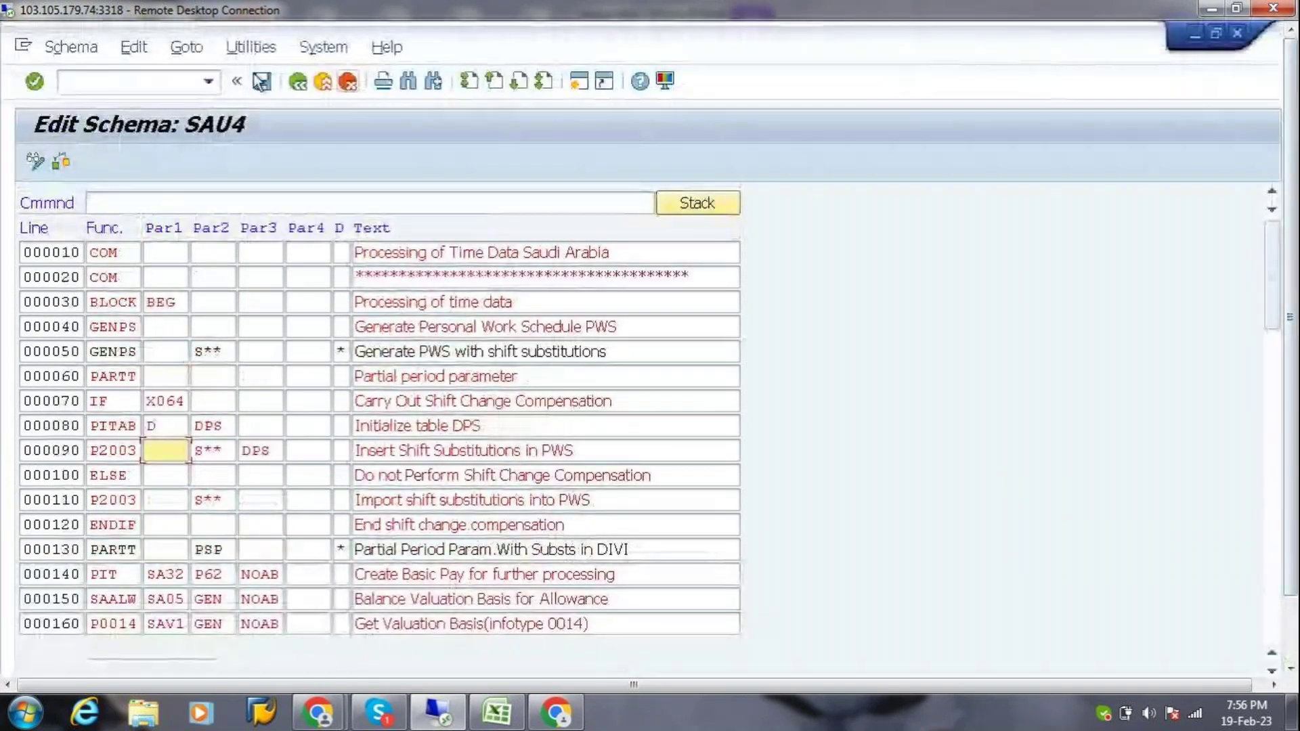
left_click(298, 82)
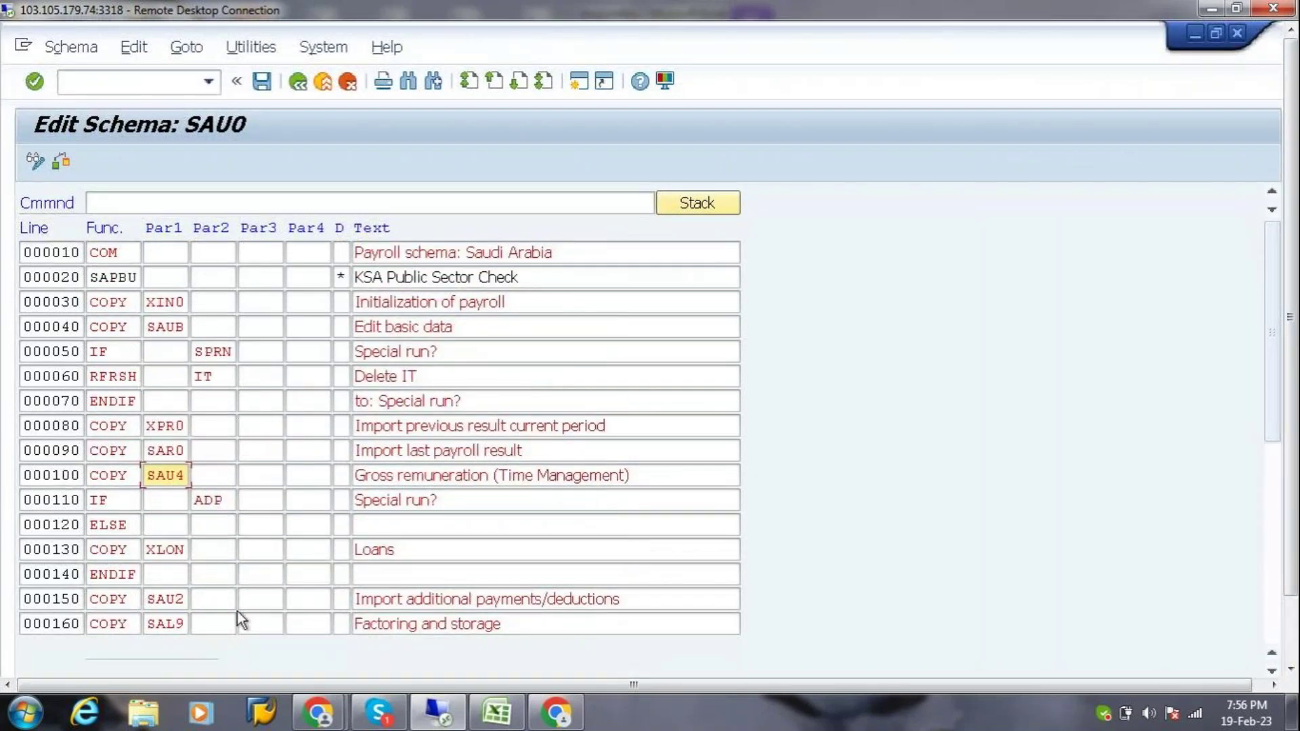
double_click(174, 623)
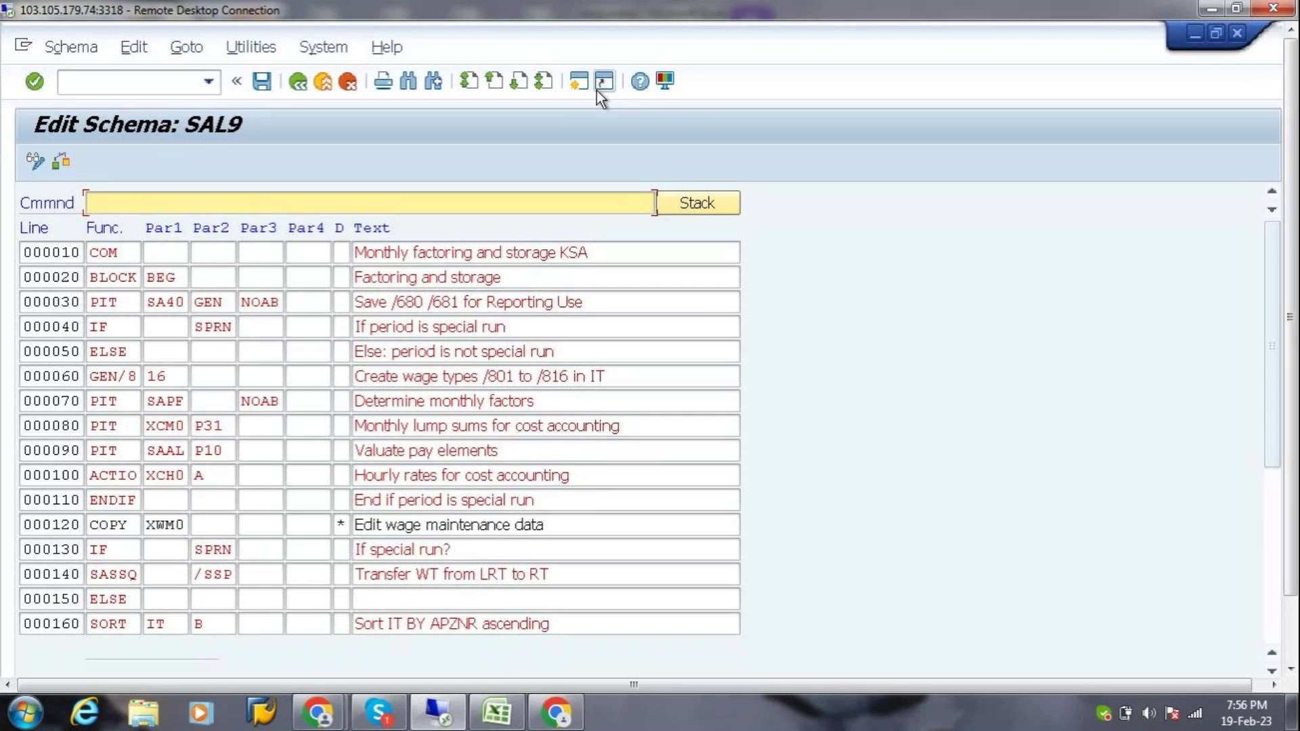
Start transaction PE02 in a new SAP session and enter SAOF as the personnel calculation rule.
left_click(579, 82)
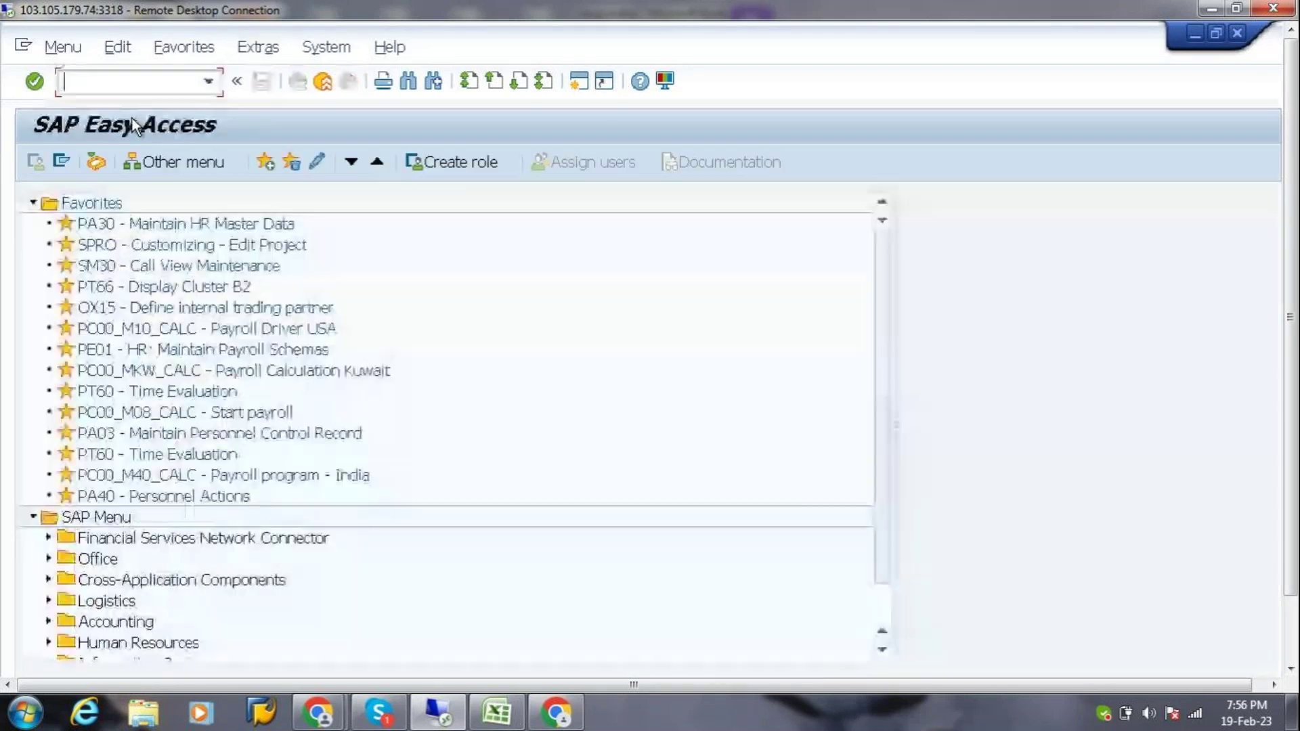
type("PE02")
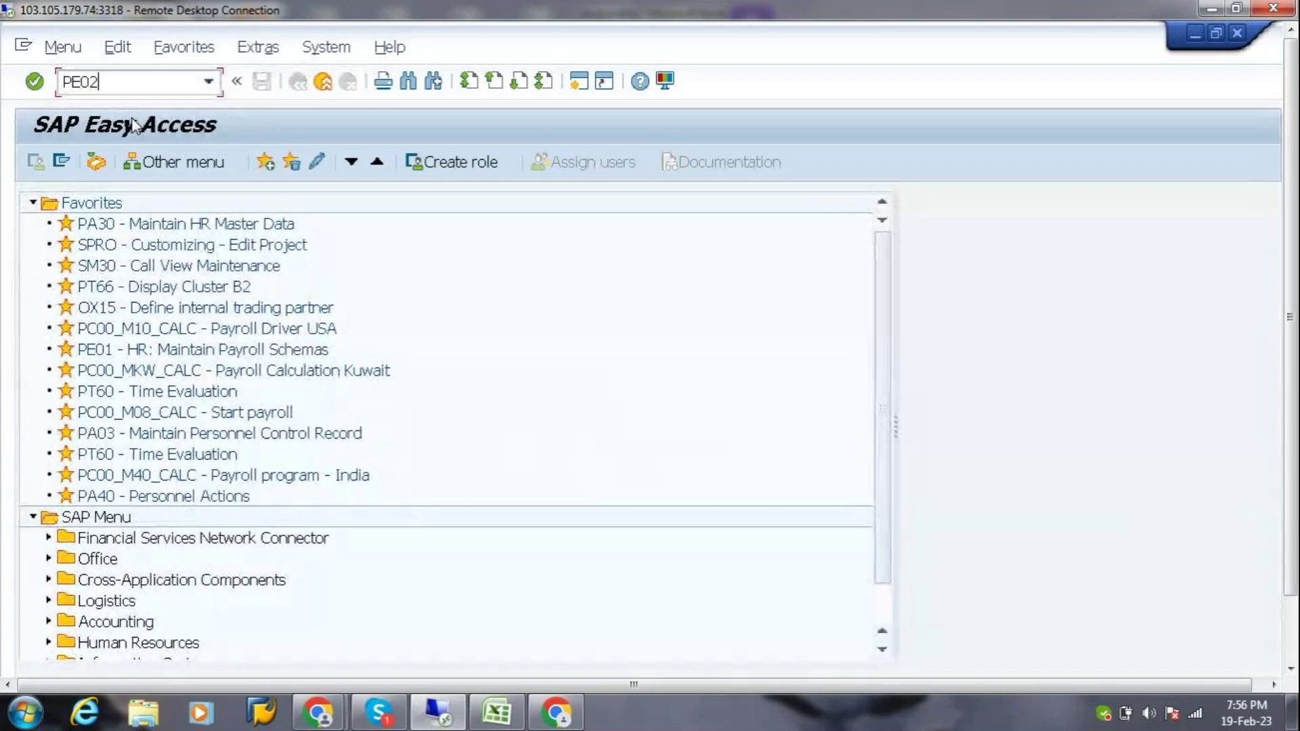
key("Return")
type("SA0F")
key("Return")
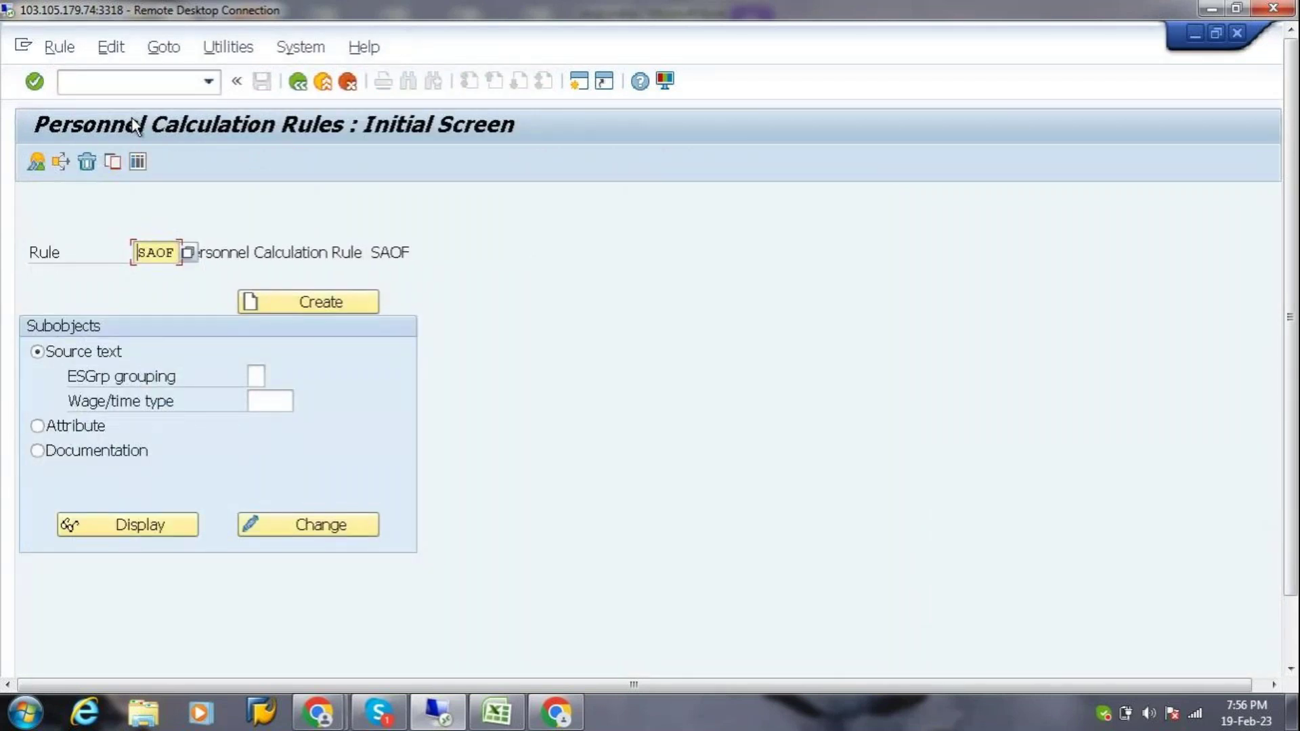
Change the personnel calculation rule to SAPF and display its source text.
key("Right")
key("Right")
type("PF")
key("Return")
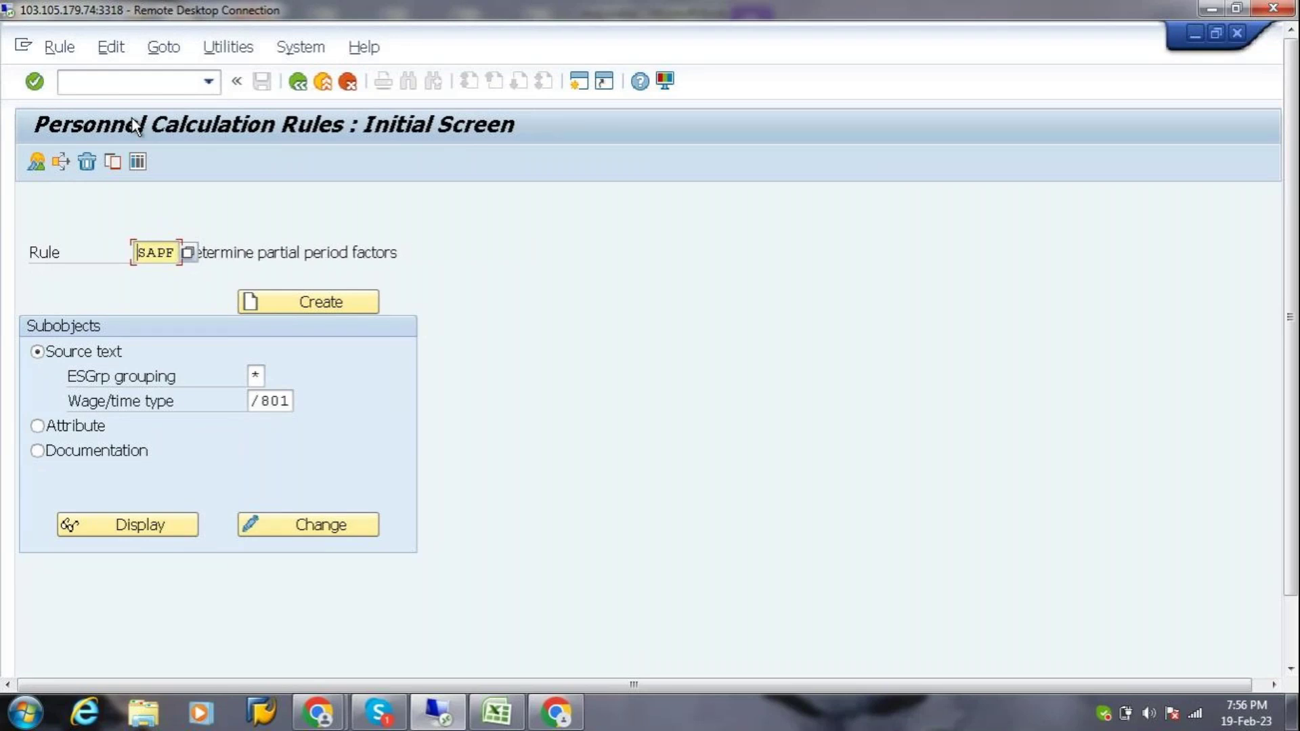
left_click(311, 517)
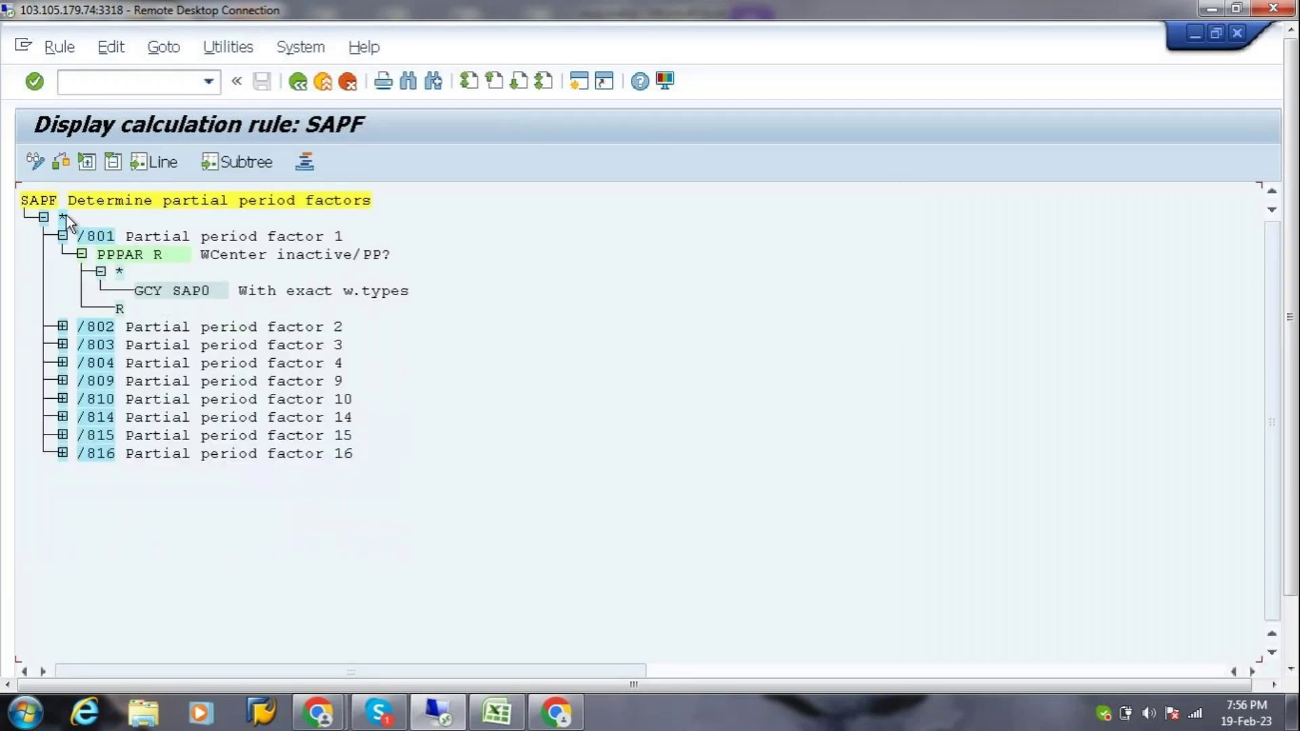
Follow the /801 subrule calls through SAP0 to SAP1 and collapse /809 to examine the partial period factor 1 operations.
double_click(196, 293)
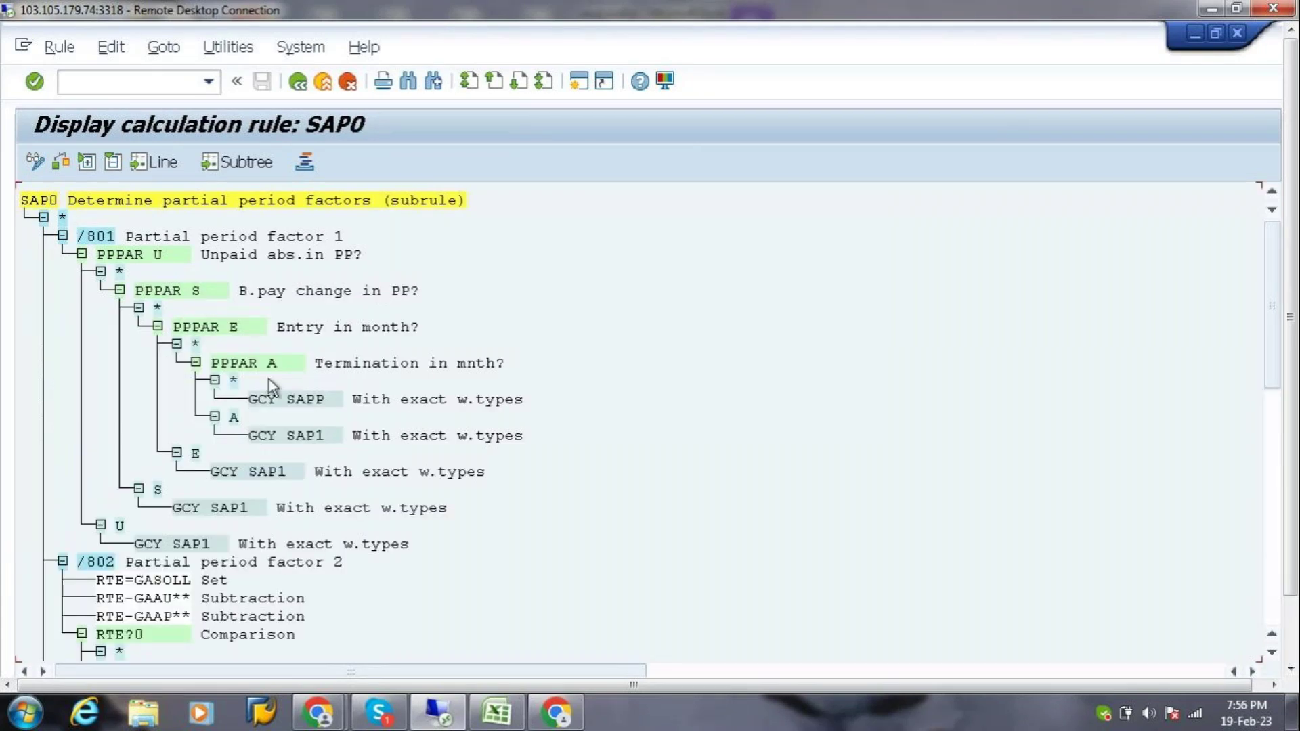
double_click(309, 435)
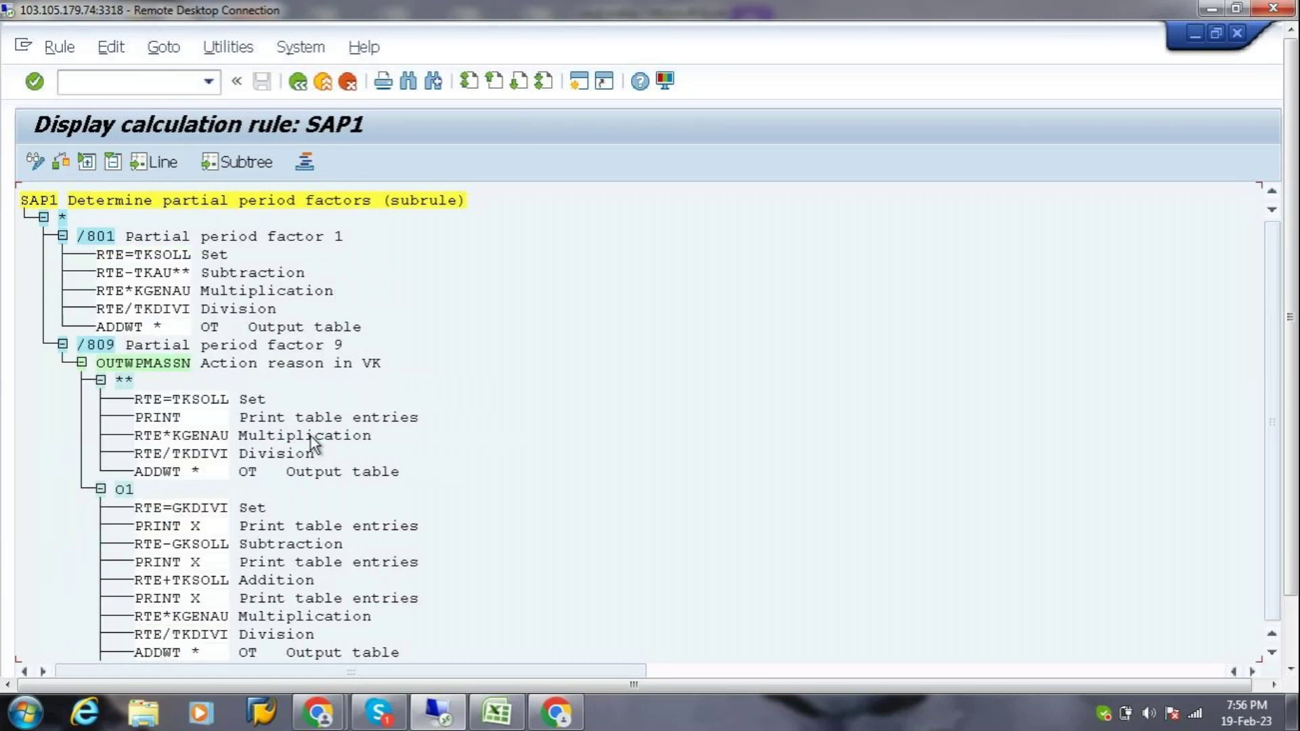
left_click(62, 344)
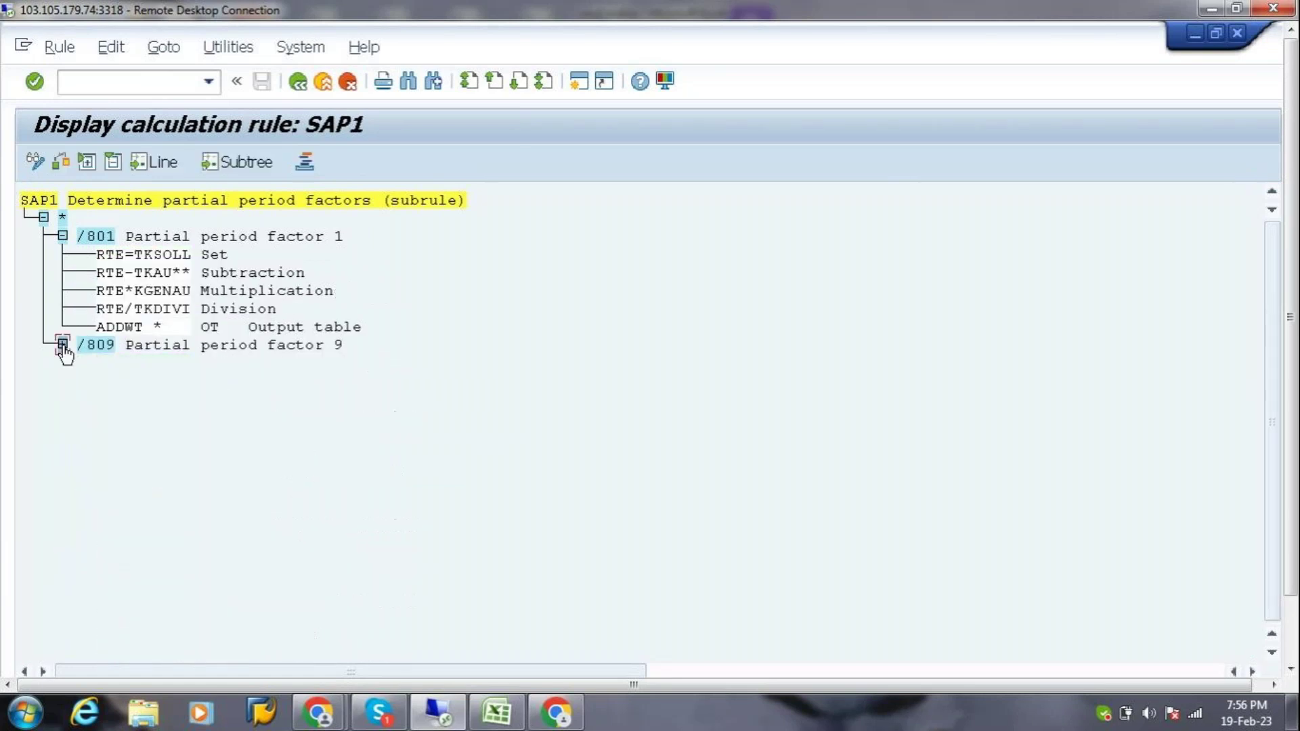
left_click(148, 259)
Switch to the Excel notes and examine the K and A rows with their TKSOLL and TASOLL entries.
left_click(490, 717)
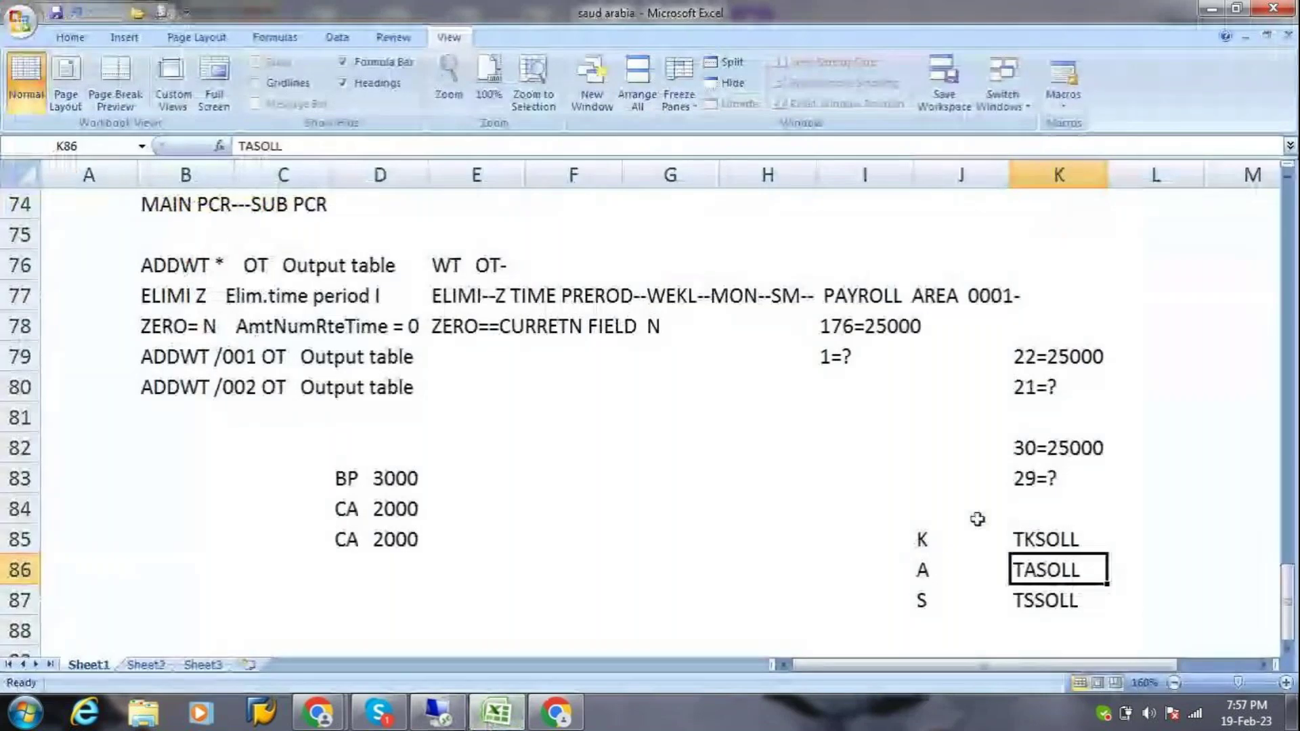
left_click(1036, 545)
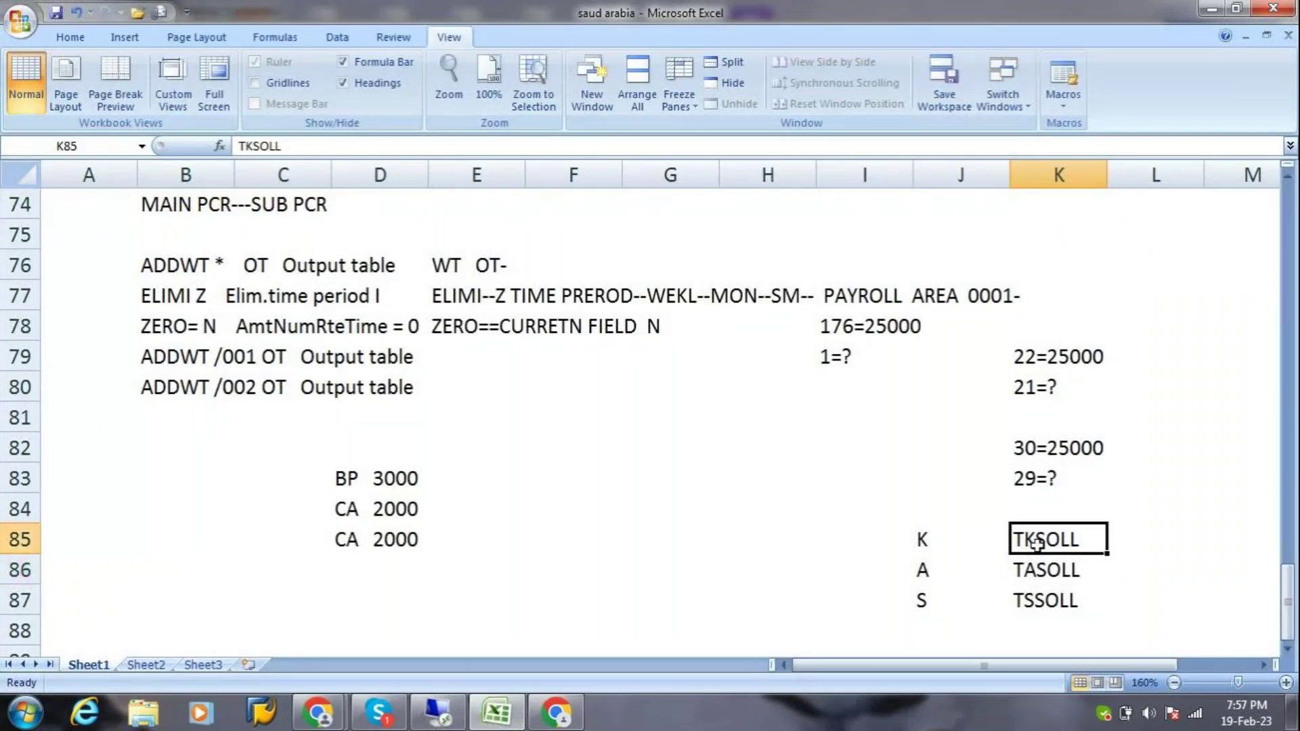
left_click(897, 540)
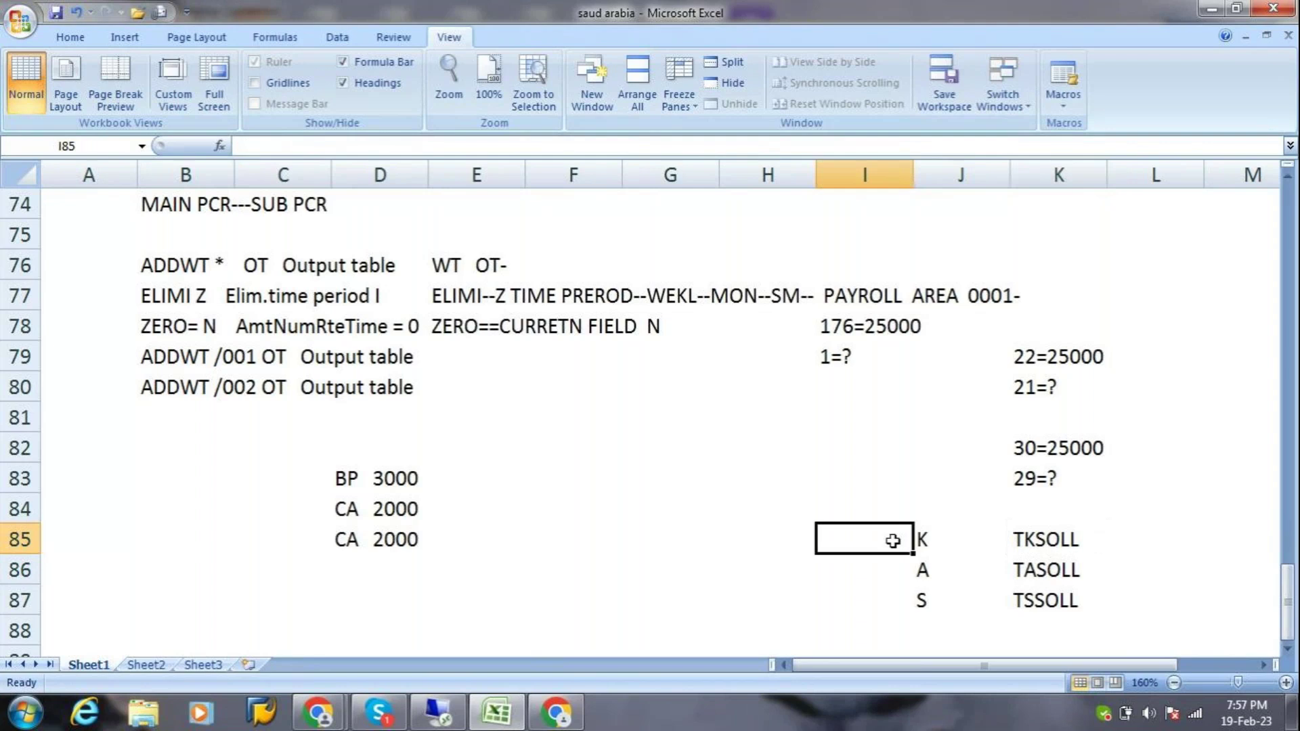
left_click(903, 569)
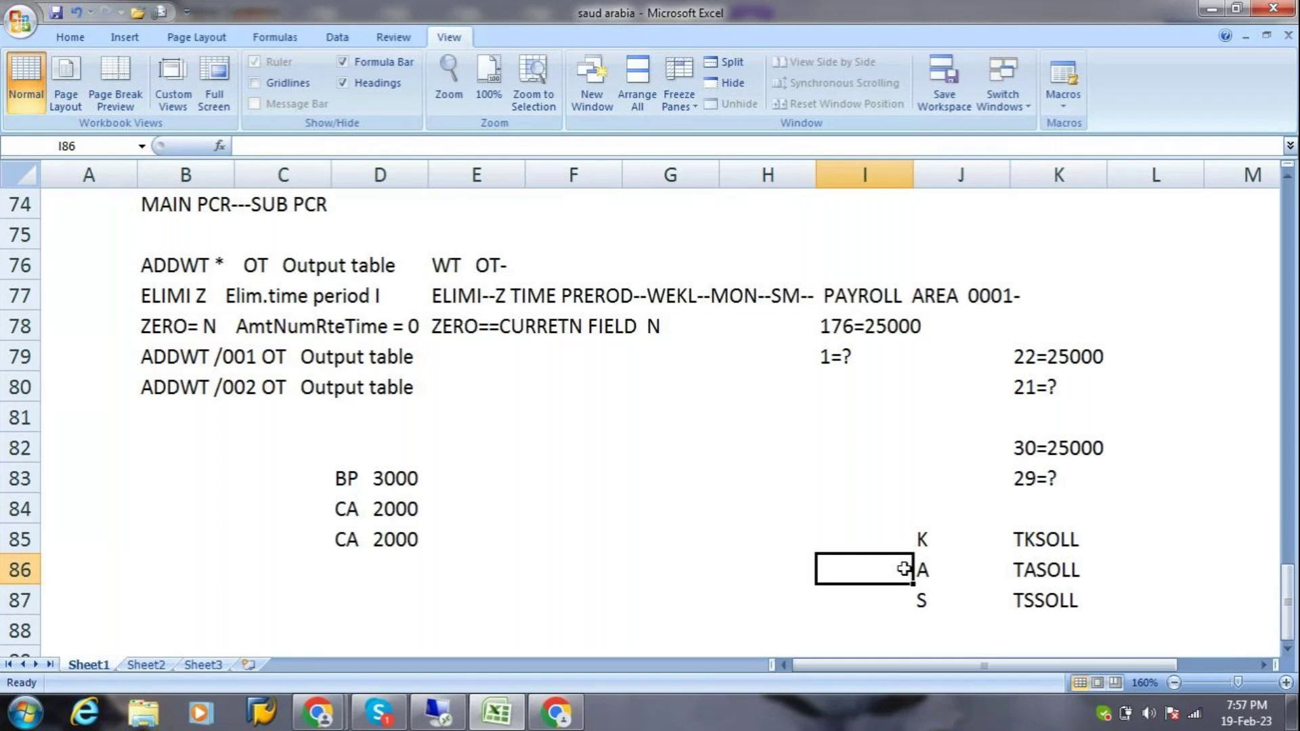
Enter CITY A, MON and 2500 across cells B87 to D87.
key("Down")
key("Down")
key("Down")
key("Left")
key("Left")
key("Left")
key("Left")
key("Left")
key("Up")
key("Up")
key("Left")
key("Left")
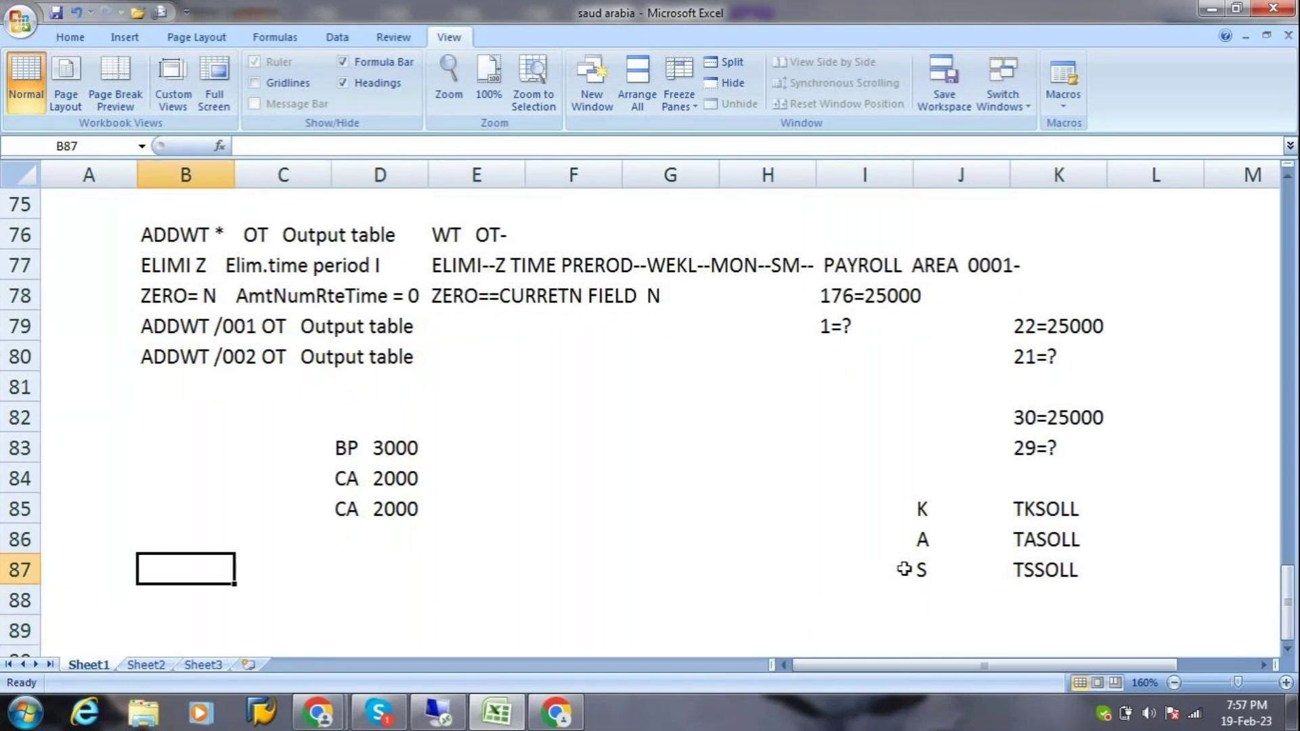
type("Cl")
type("TY")
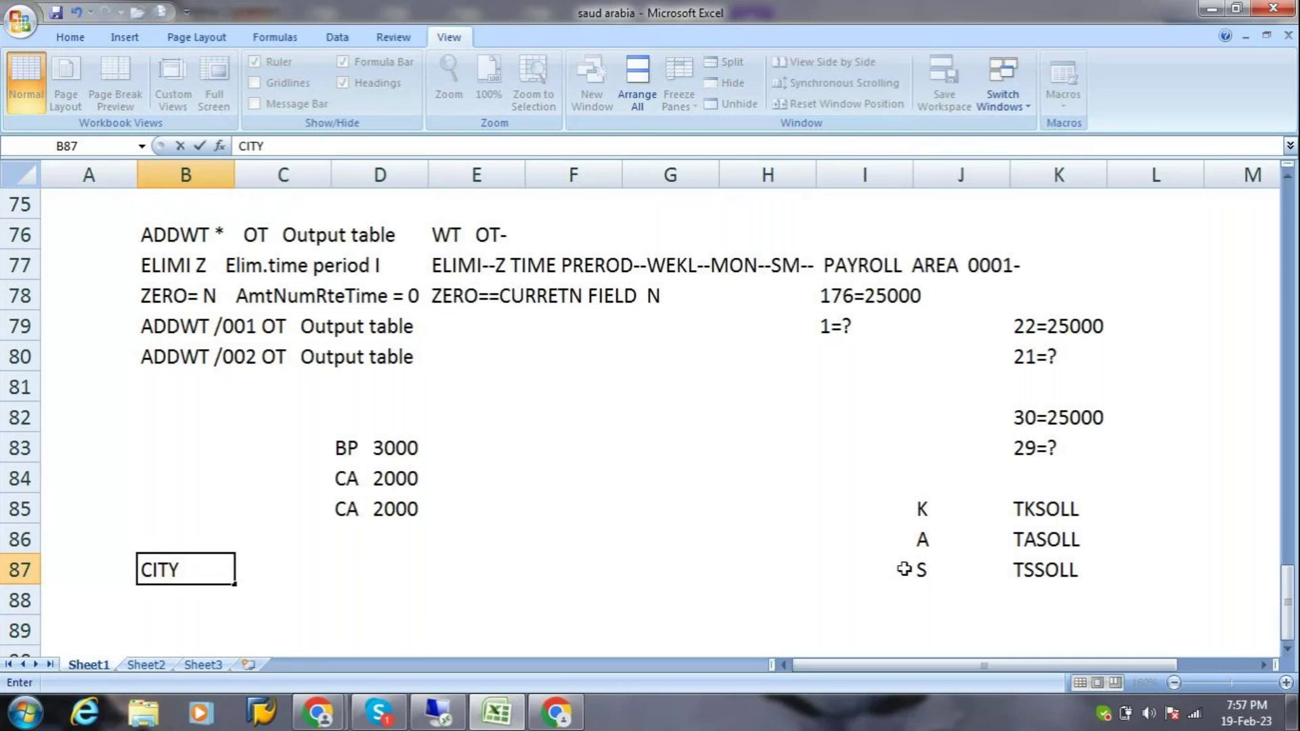
type(" A")
key("Tab")
type("MON")
key("Tab")
type("2500")
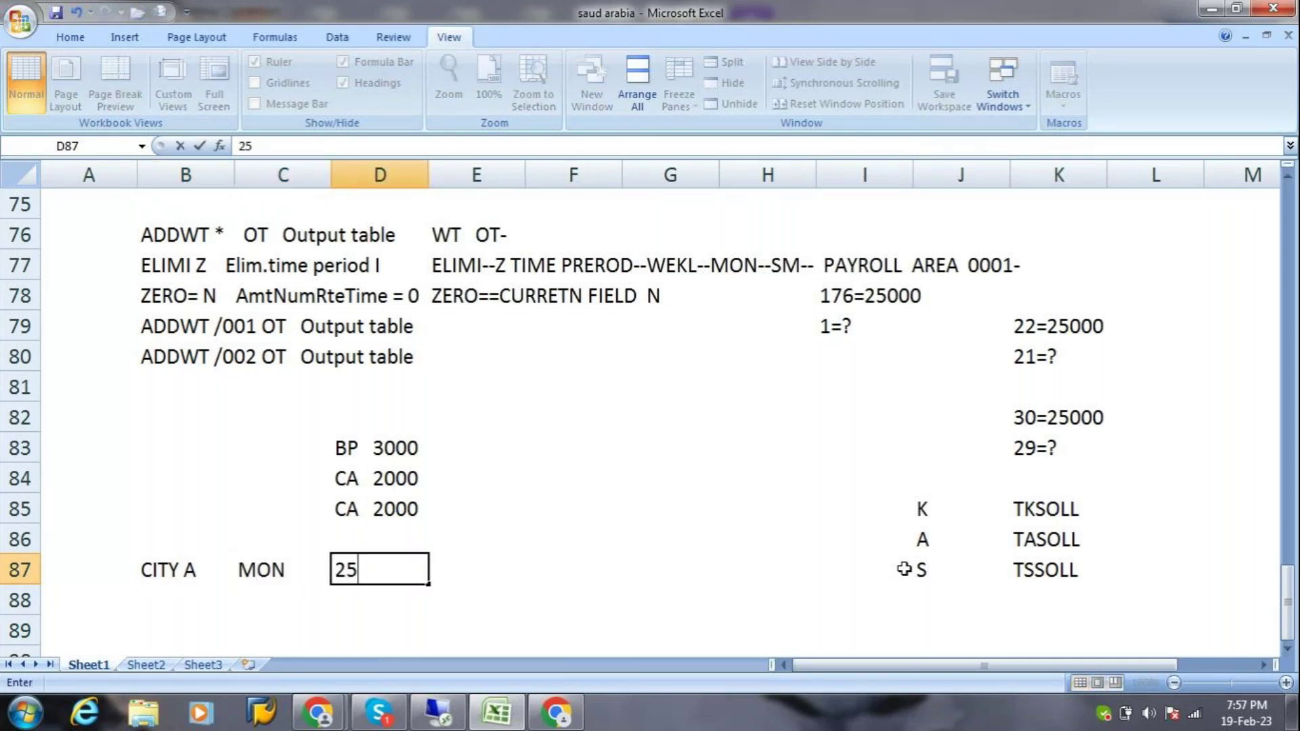
key("Return")
Enter CITY B, MON and 3500 across cells B88 to D88.
type("CITY B")
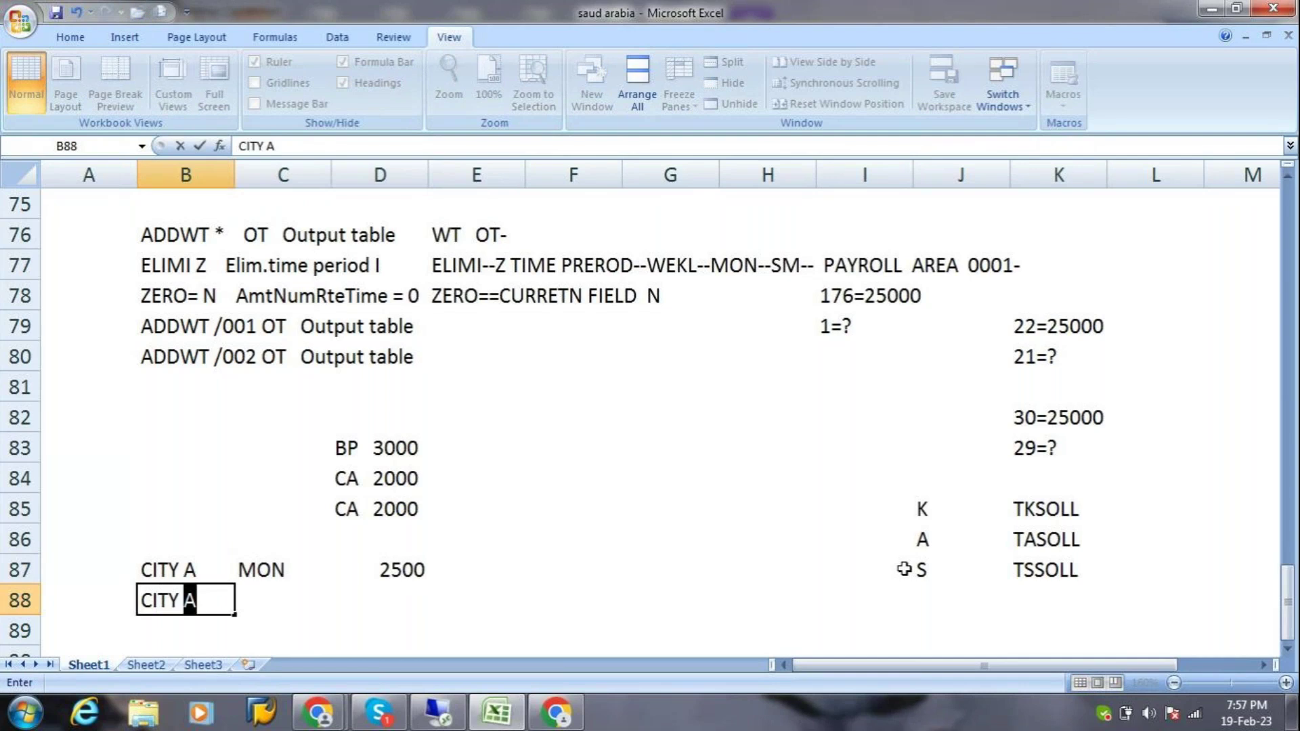
key("Tab")
type("MON")
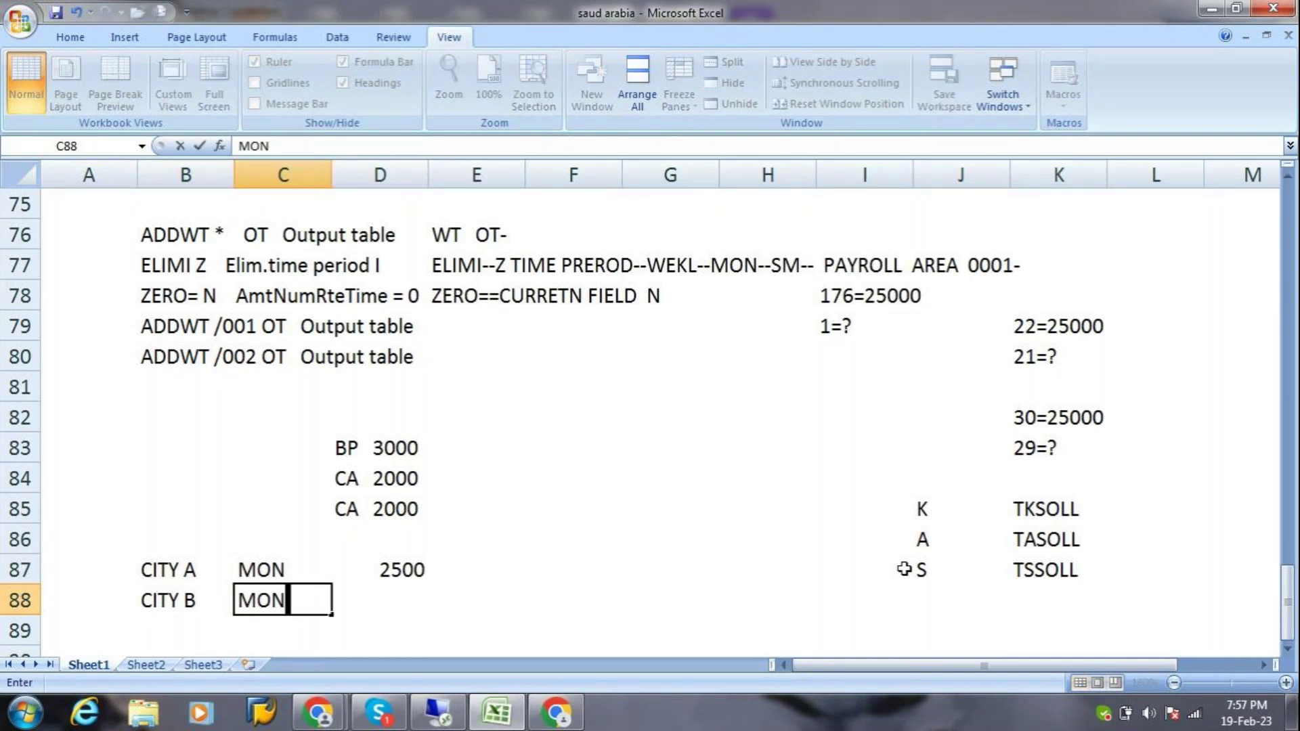
key("Tab")
type("3500")
key("Tab")
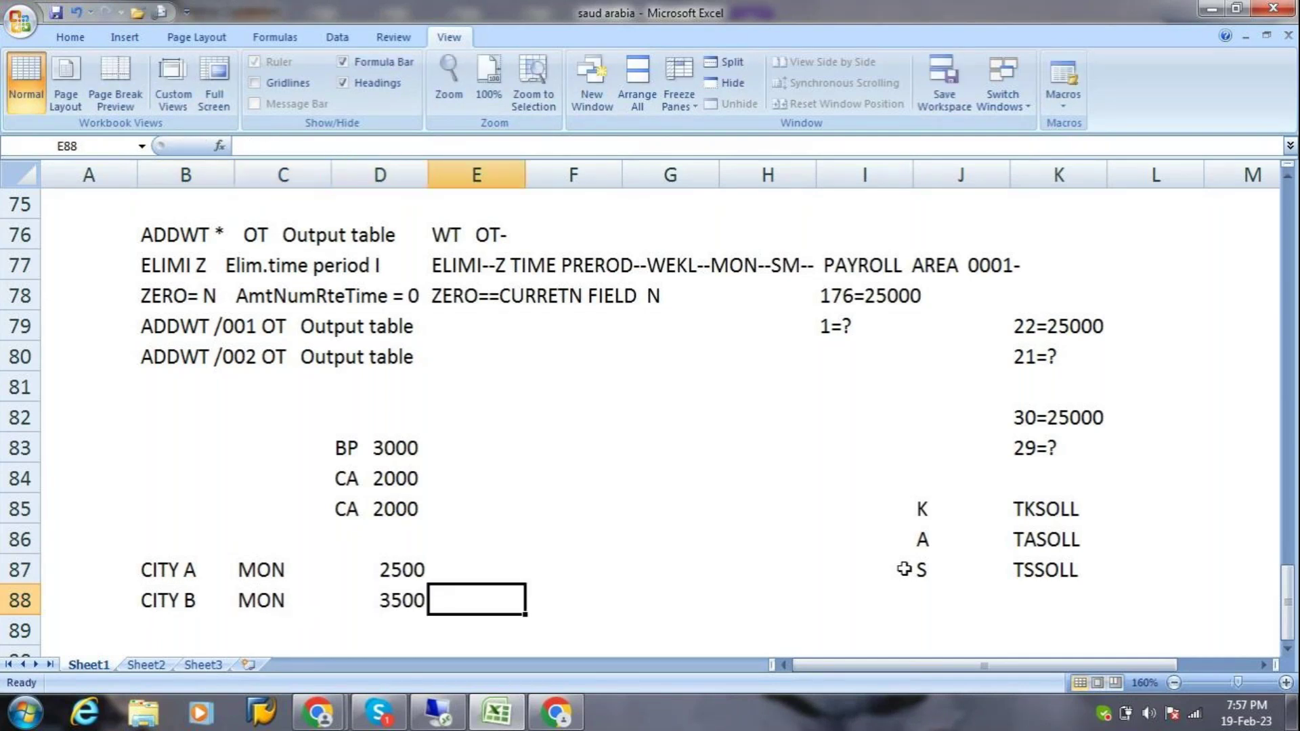
type("0008")
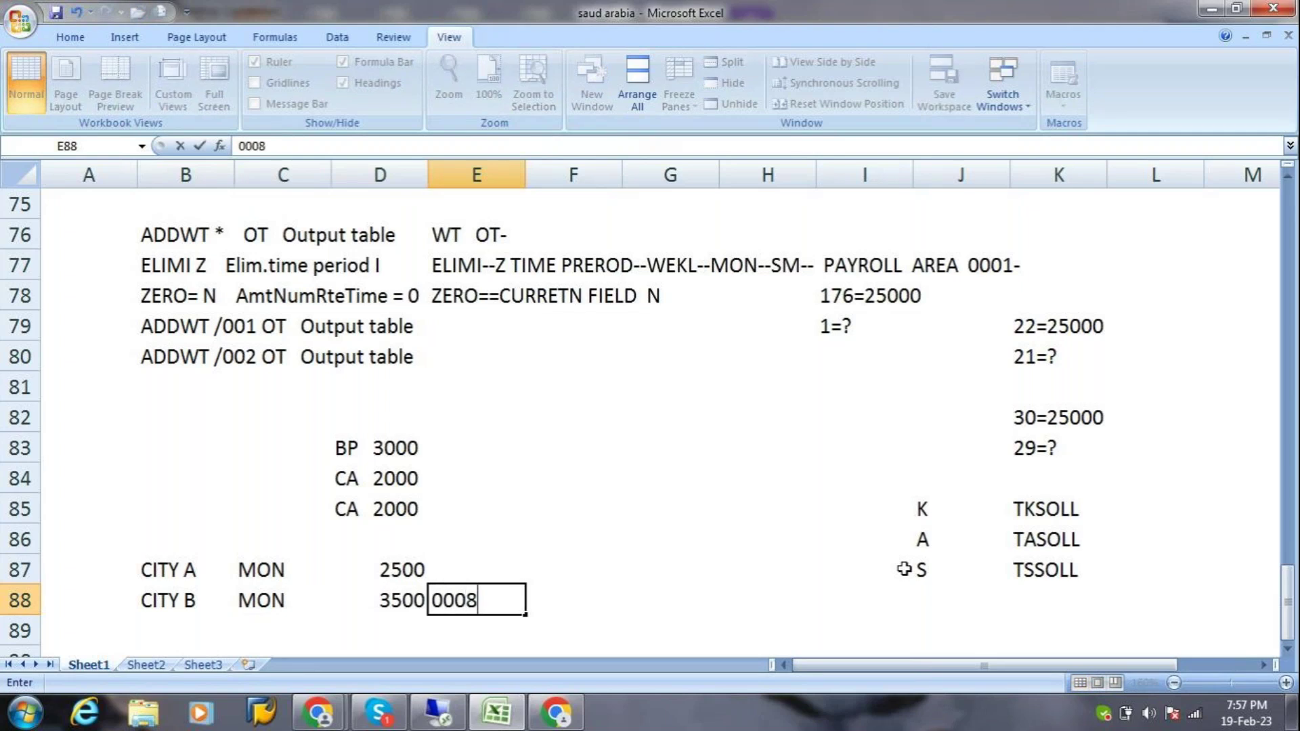
type(" 0014 000")
key("BackSpace")
type("15-")
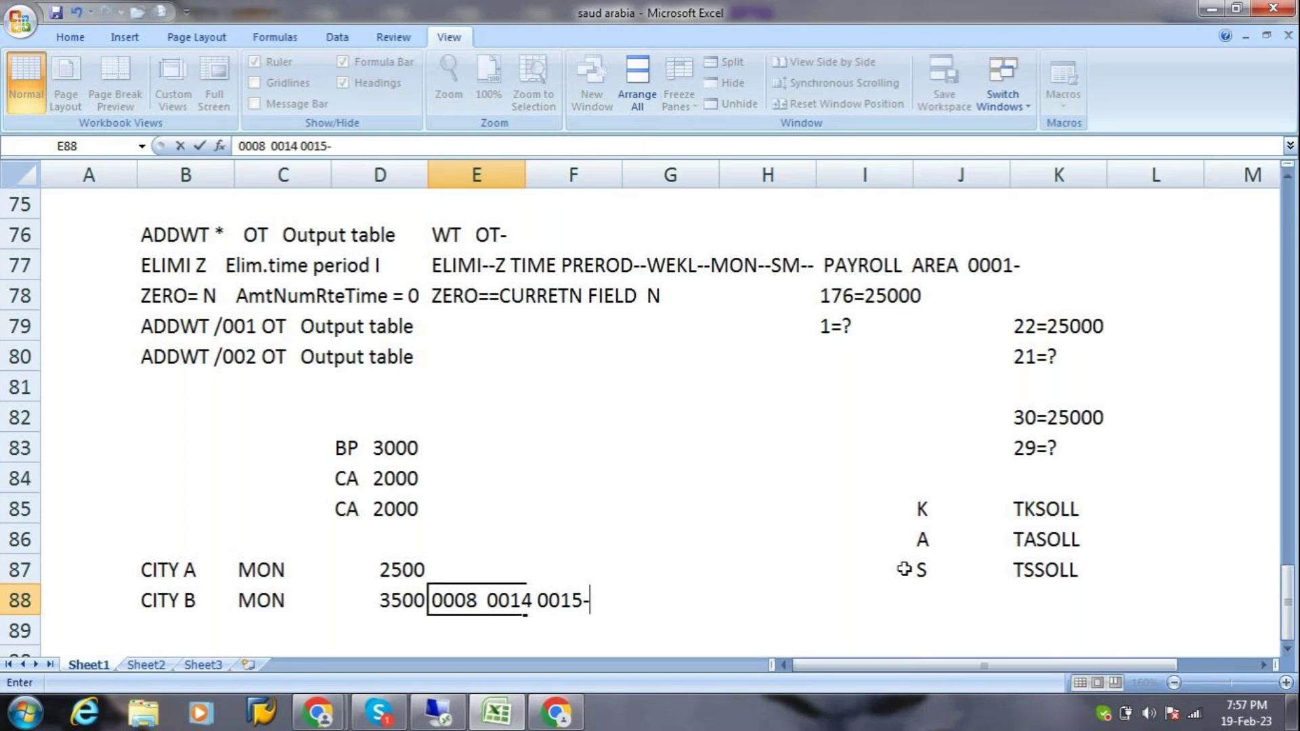
key("Return")
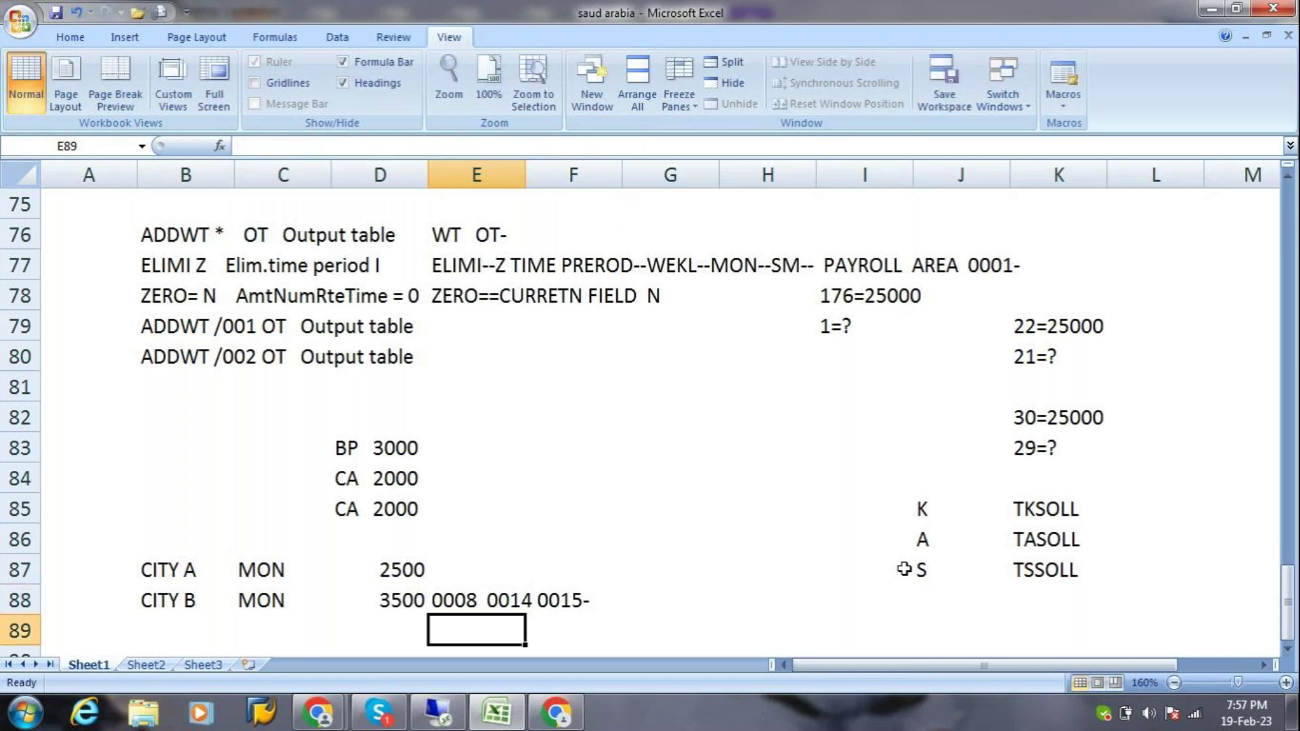
type("PCR")
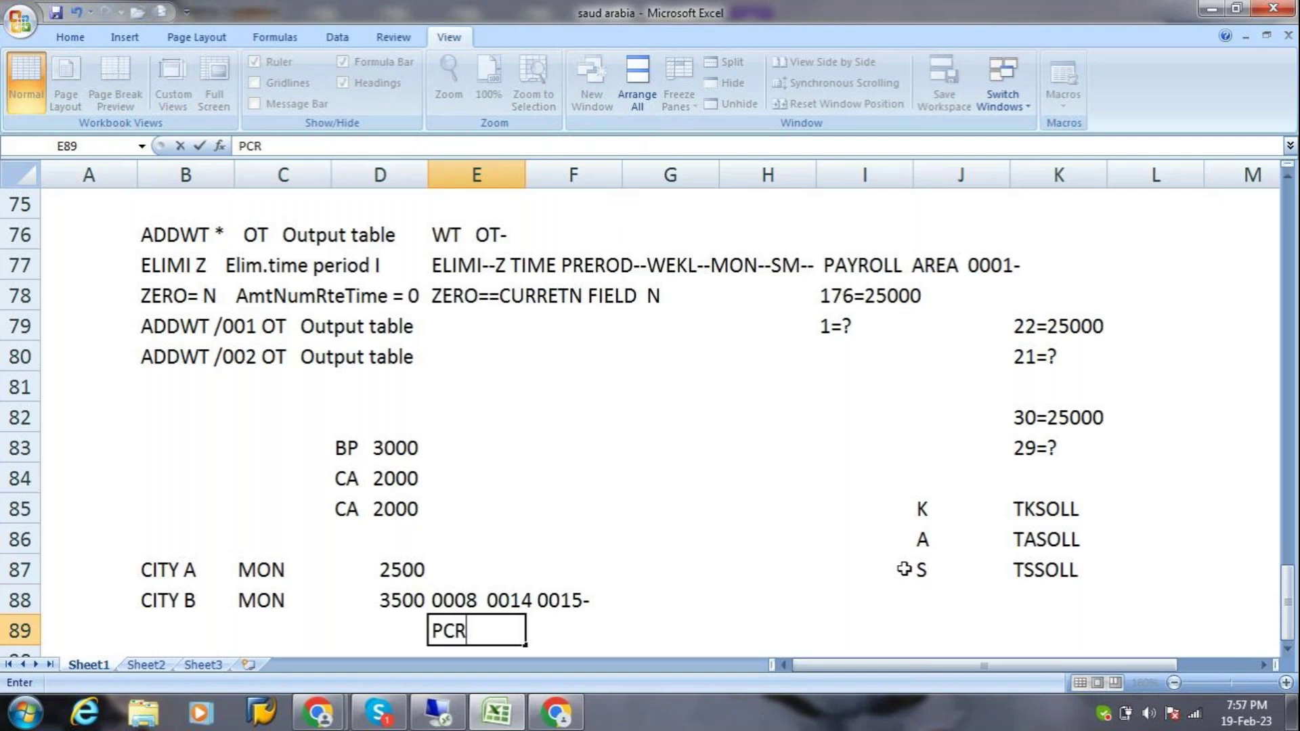
key("Return")
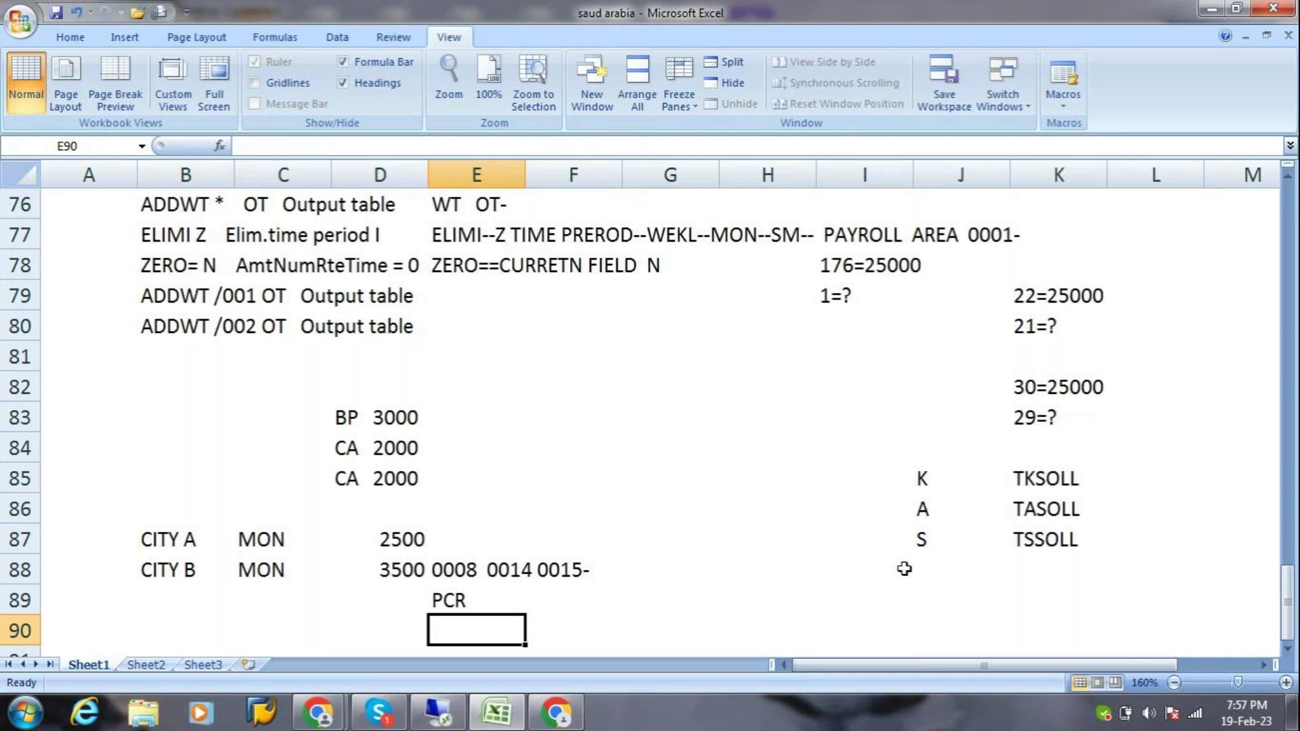
List INTPUT TABLE, OUTPUT and RT down cells B90 to B92.
key("Left")
key("Left")
key("Left")
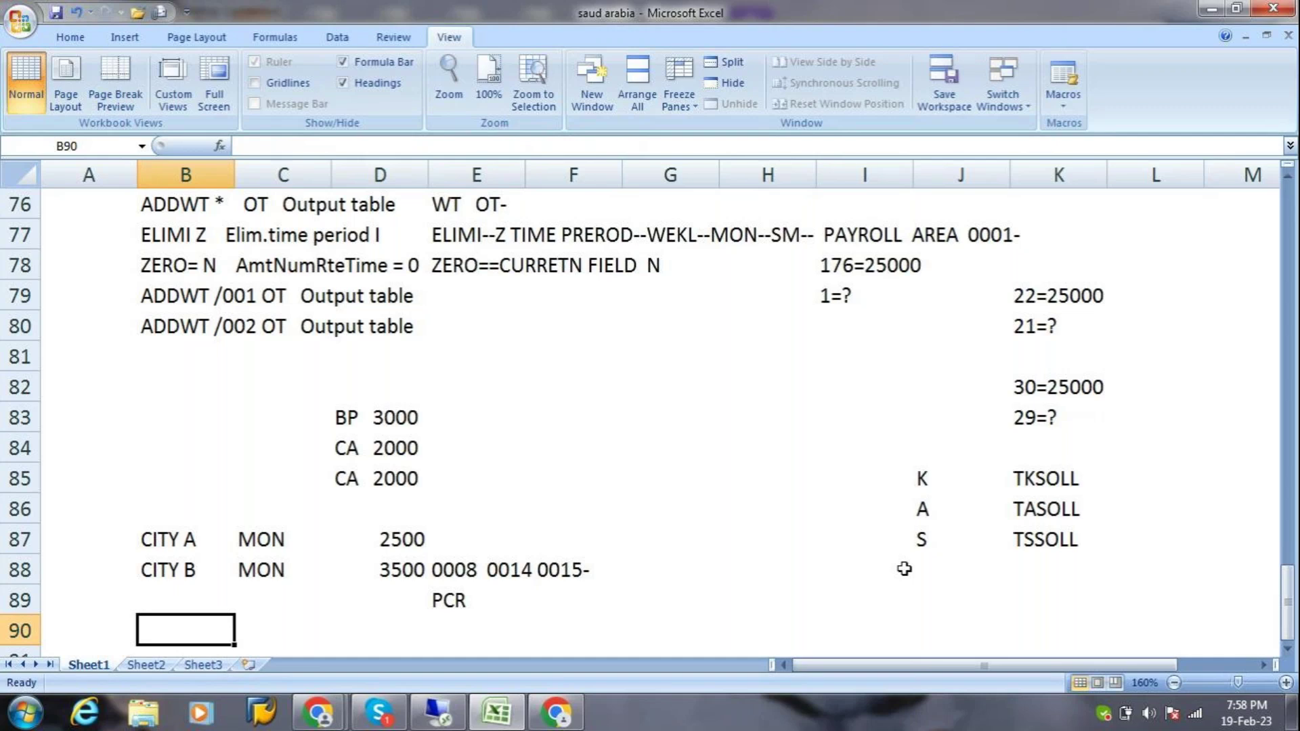
type("INTPUT TABLE")
key("Return")
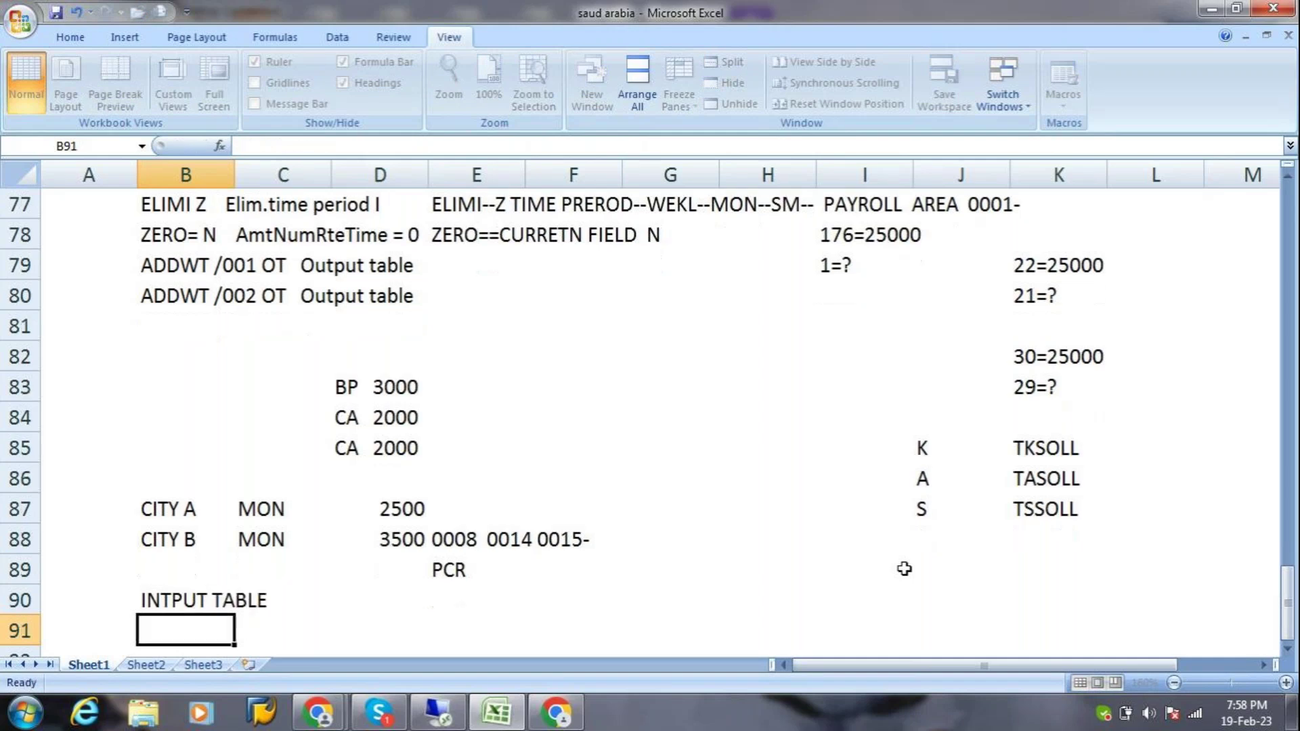
type("OUT")
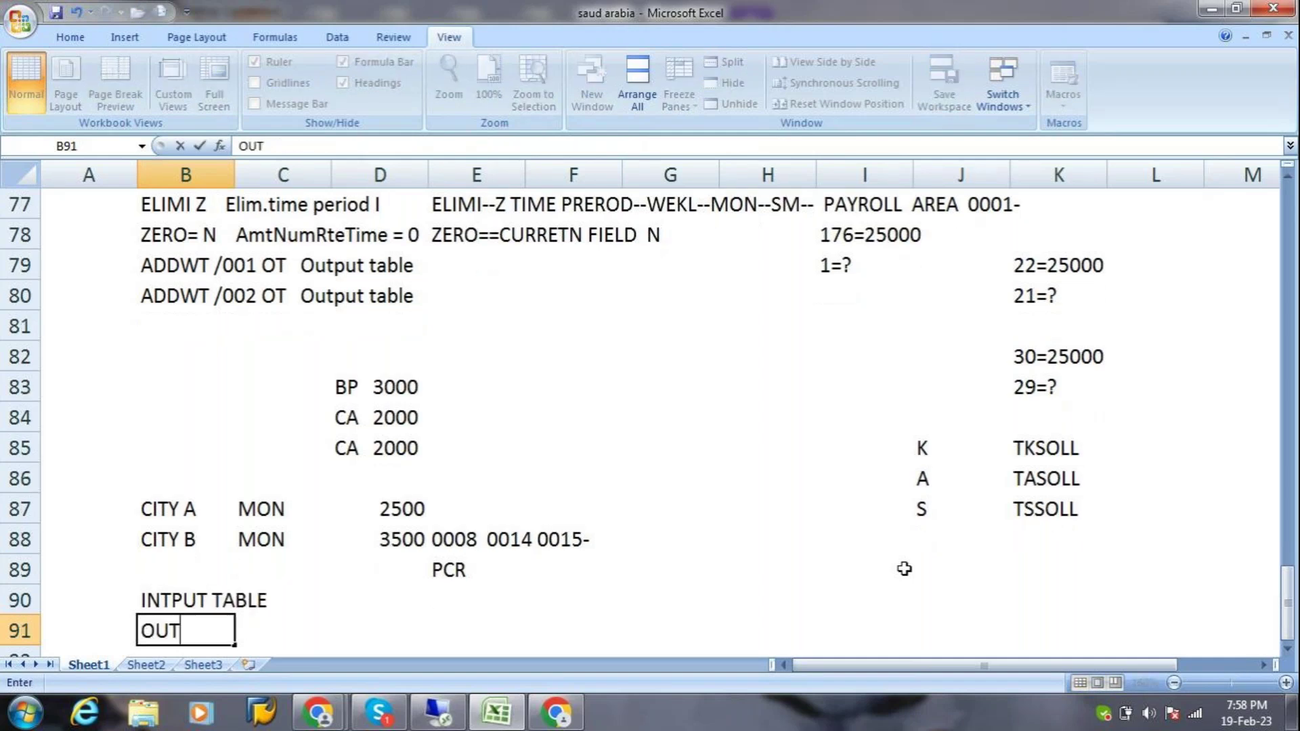
type("PUT")
key("Return")
type("RT")
key("Return")
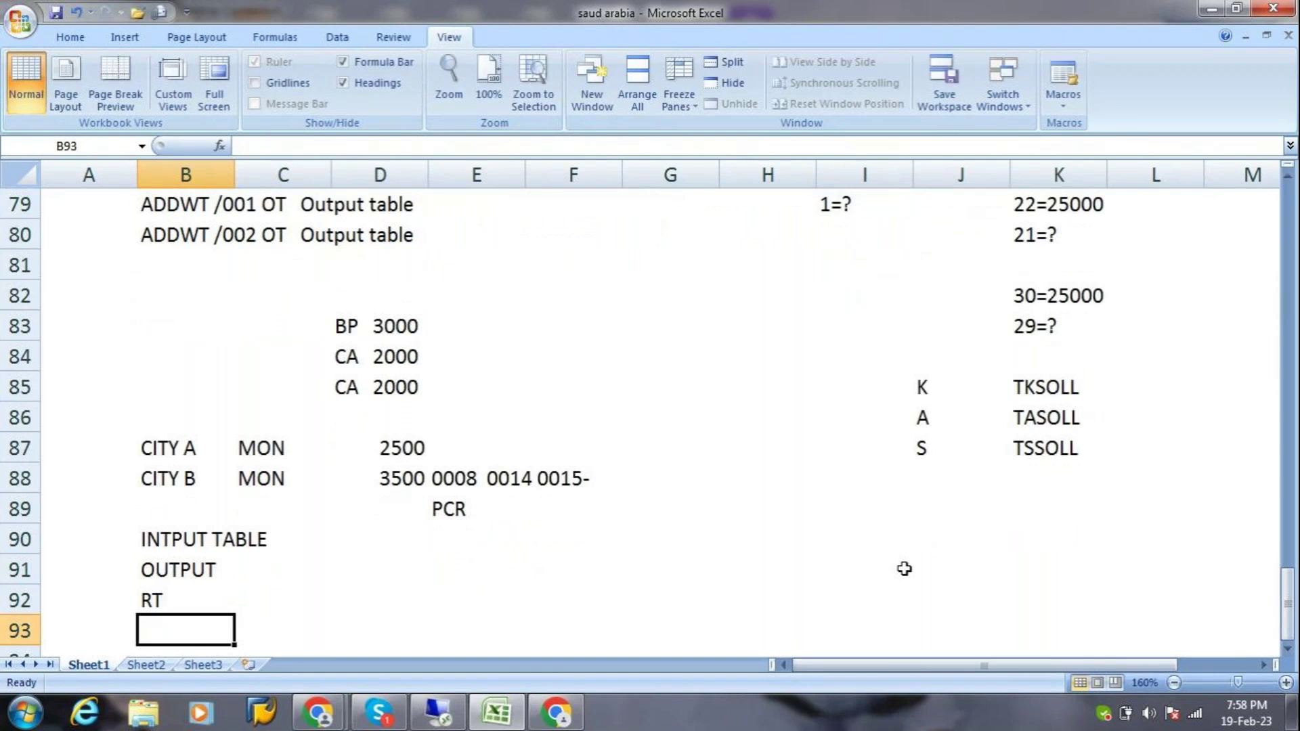
Enter the matching descriptions SOURCES, OUTPUT and STORES in cells D90 to D92.
key("Up")
key("Up")
key("Up")
key("Right")
key("Right")
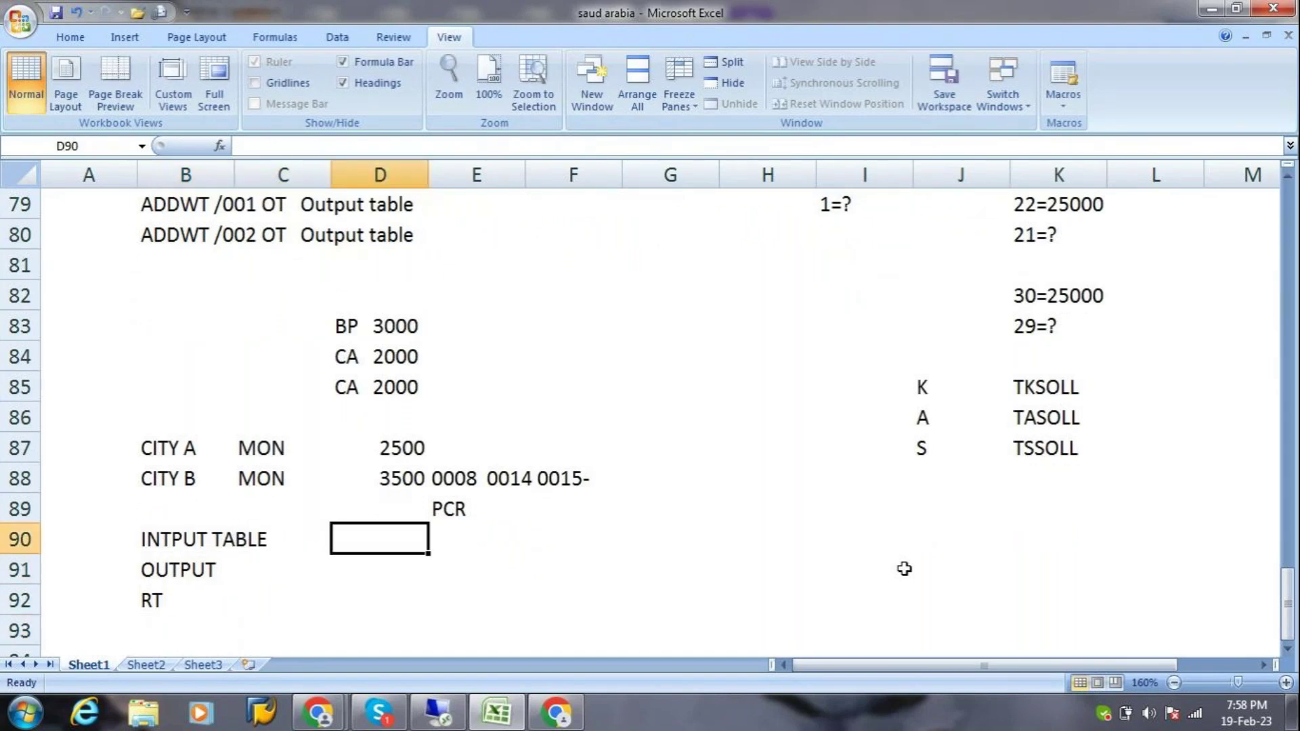
type("SOURCES")
key("Return")
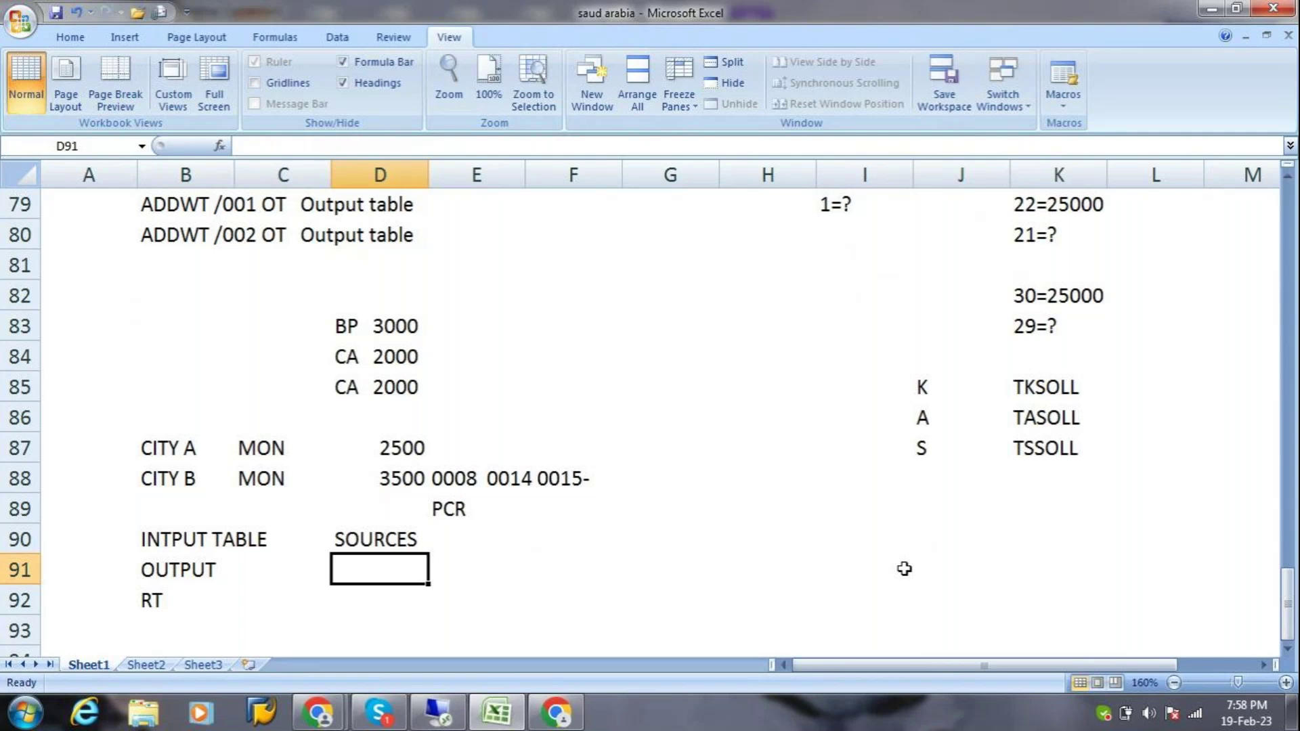
type("OUTPUT")
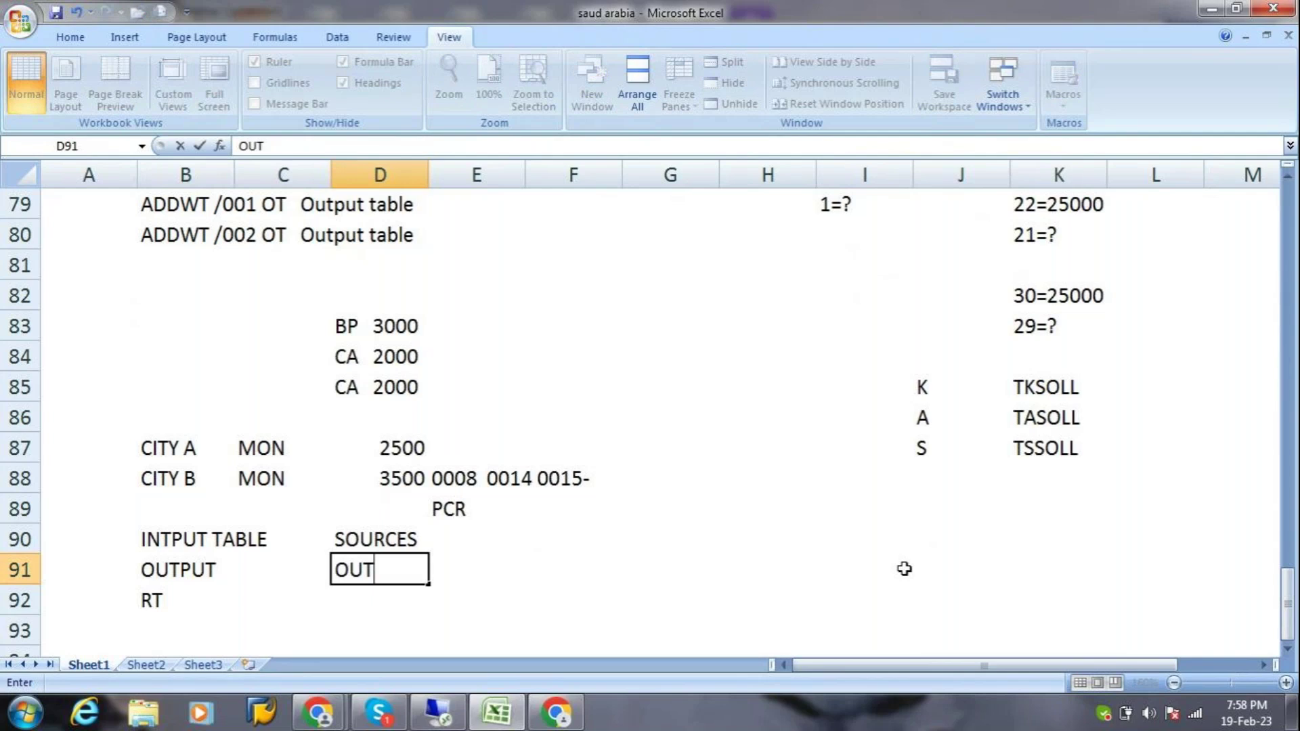
key("Return")
type("STORES")
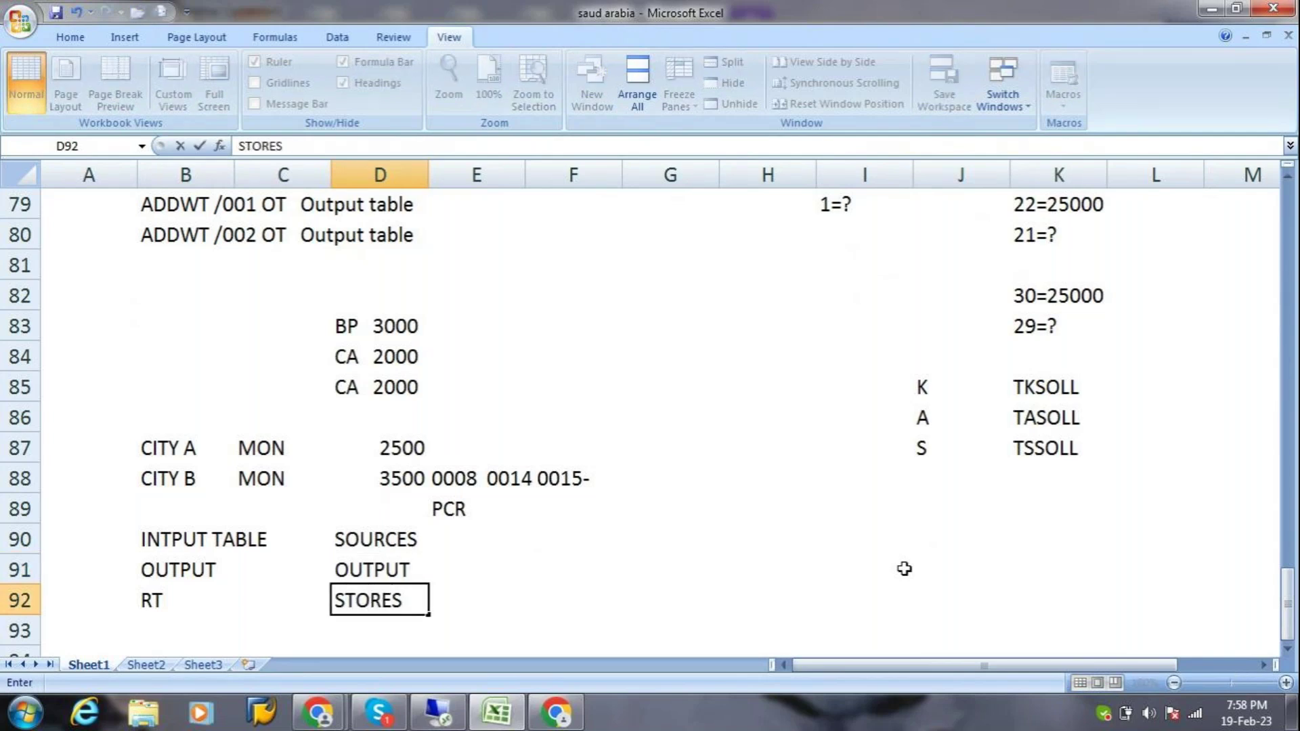
key("Return")
key("Left")
key("Left")
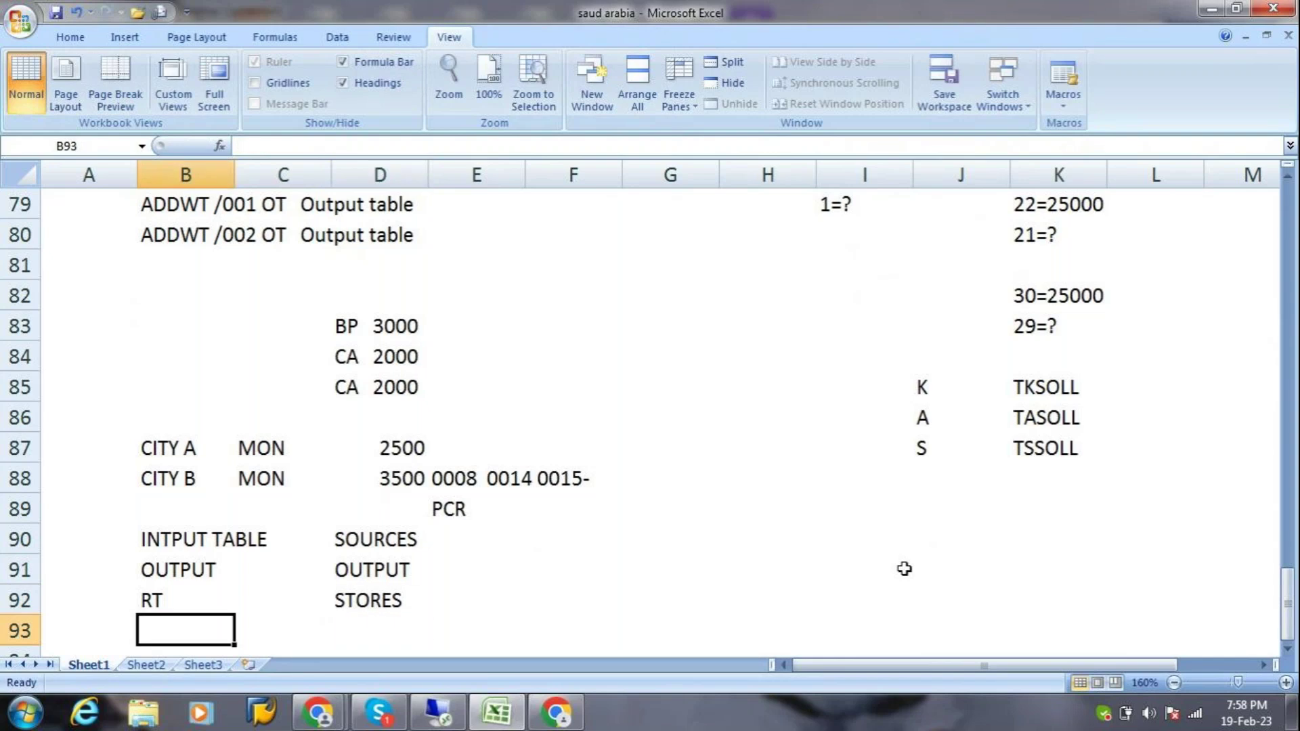
key("Down")
key("Down")
key("Down")
key("Down")
key("Down")
key("Down")
key("Down")
key("Down")
key("Up")
key("Up")
key("Up")
key("Up")
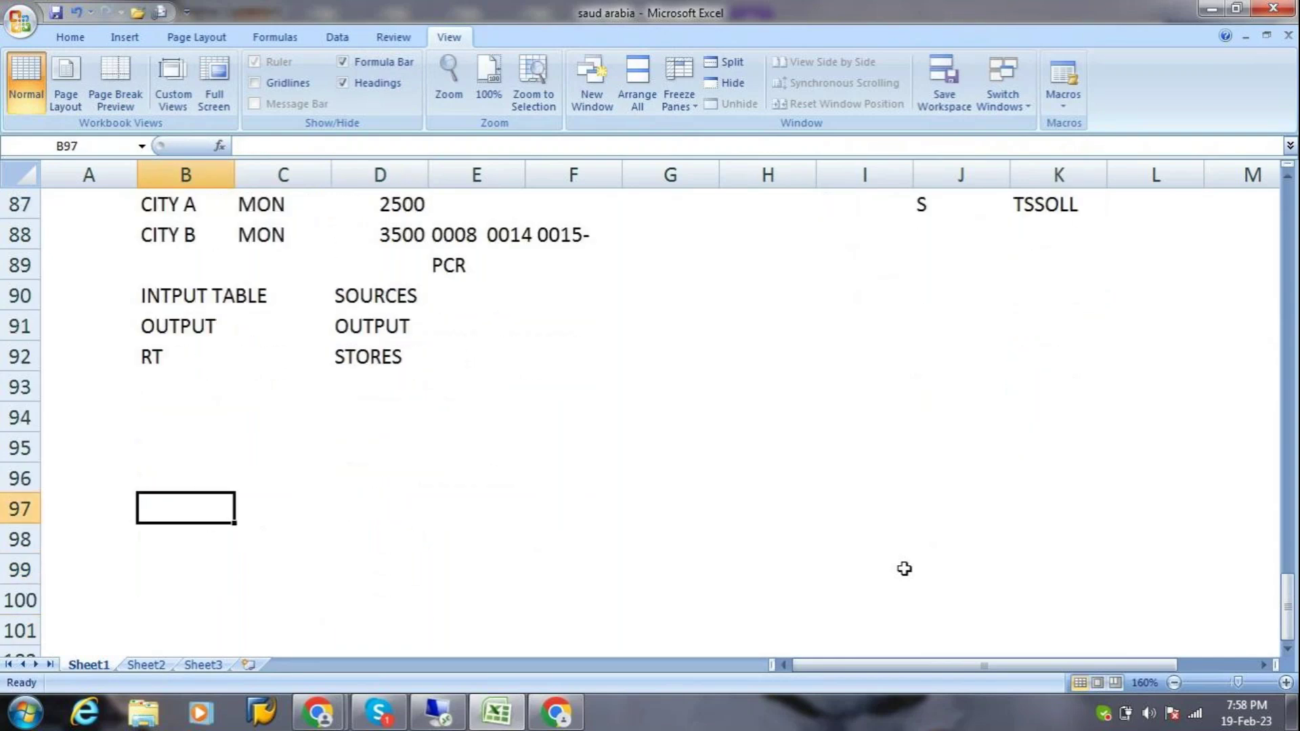
key("Up")
key("Up")
key("Up")
key("Up")
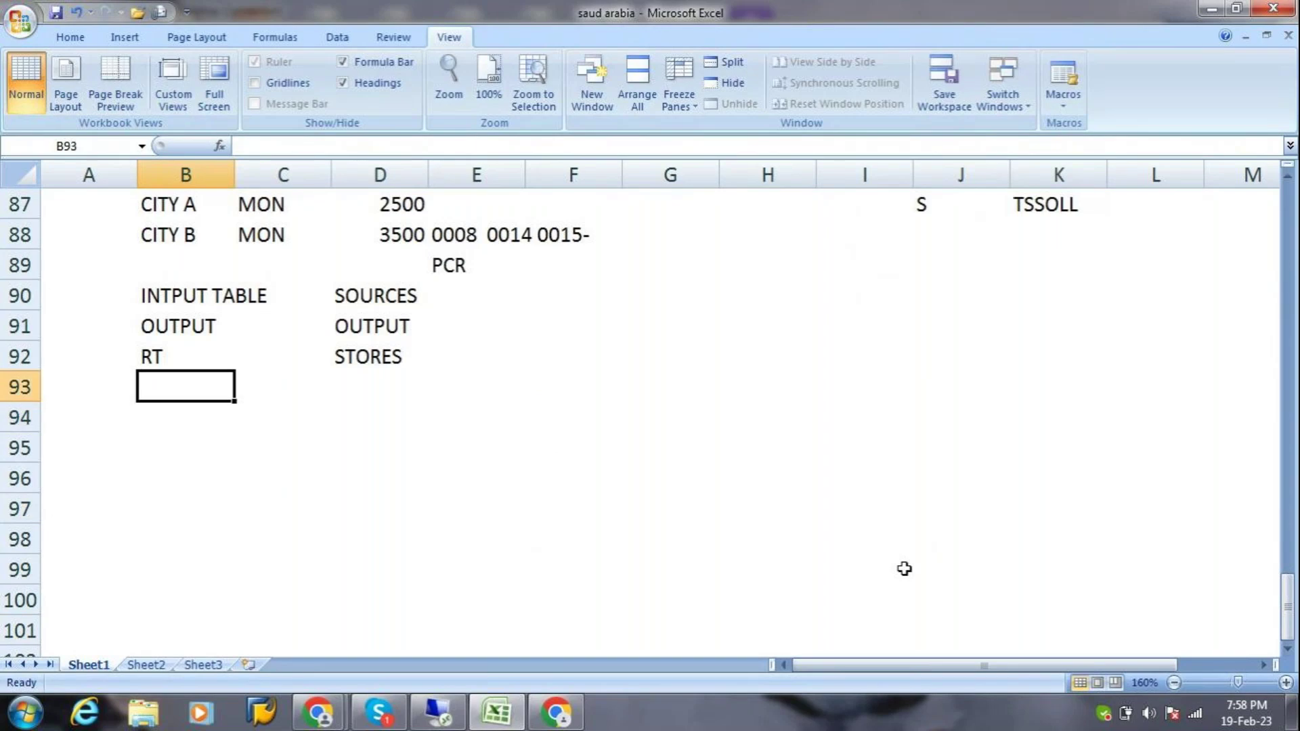
List the modules PA, TIME and OM down cells A94 to A96.
key("Left")
key("Down")
type("PA")
key("Tab")
key("Return")
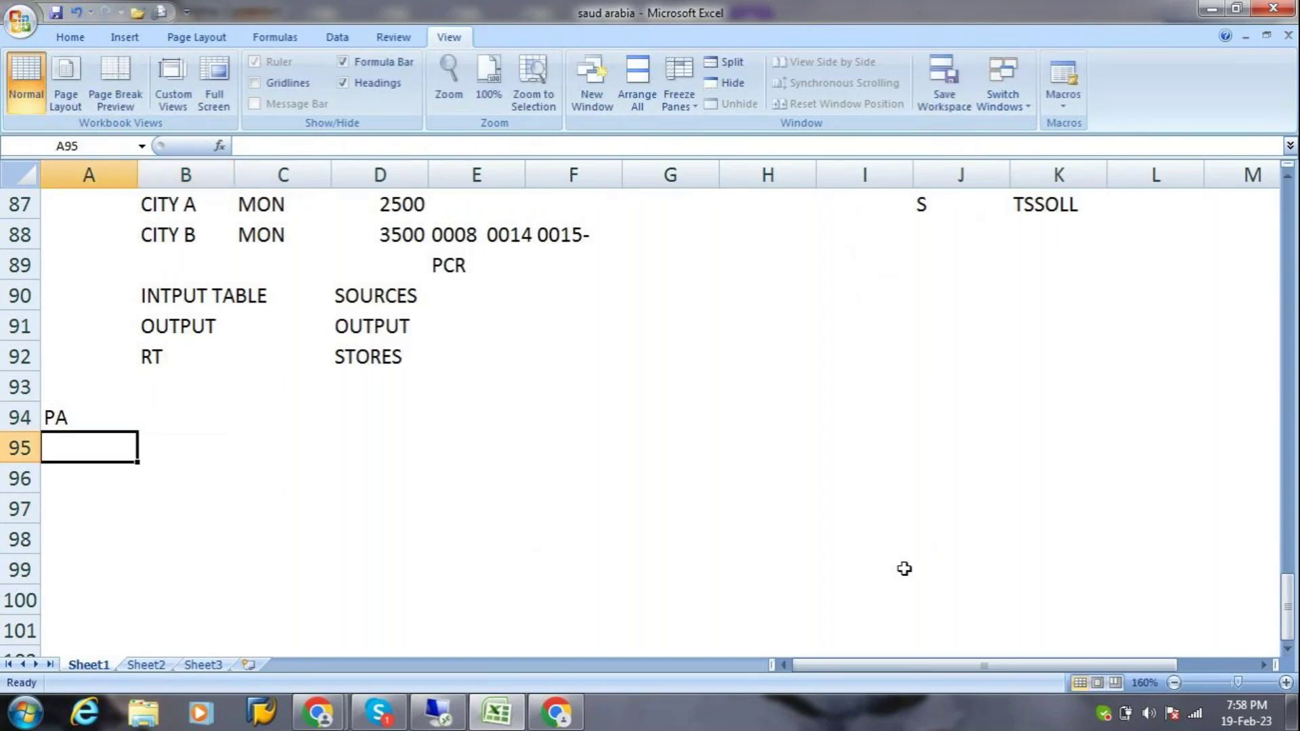
type("TIME")
key("Return")
type("PA")
key("BackSpace")
key("BackSpace")
type("M")
key("BackSpace")
type("OM")
key("Return")
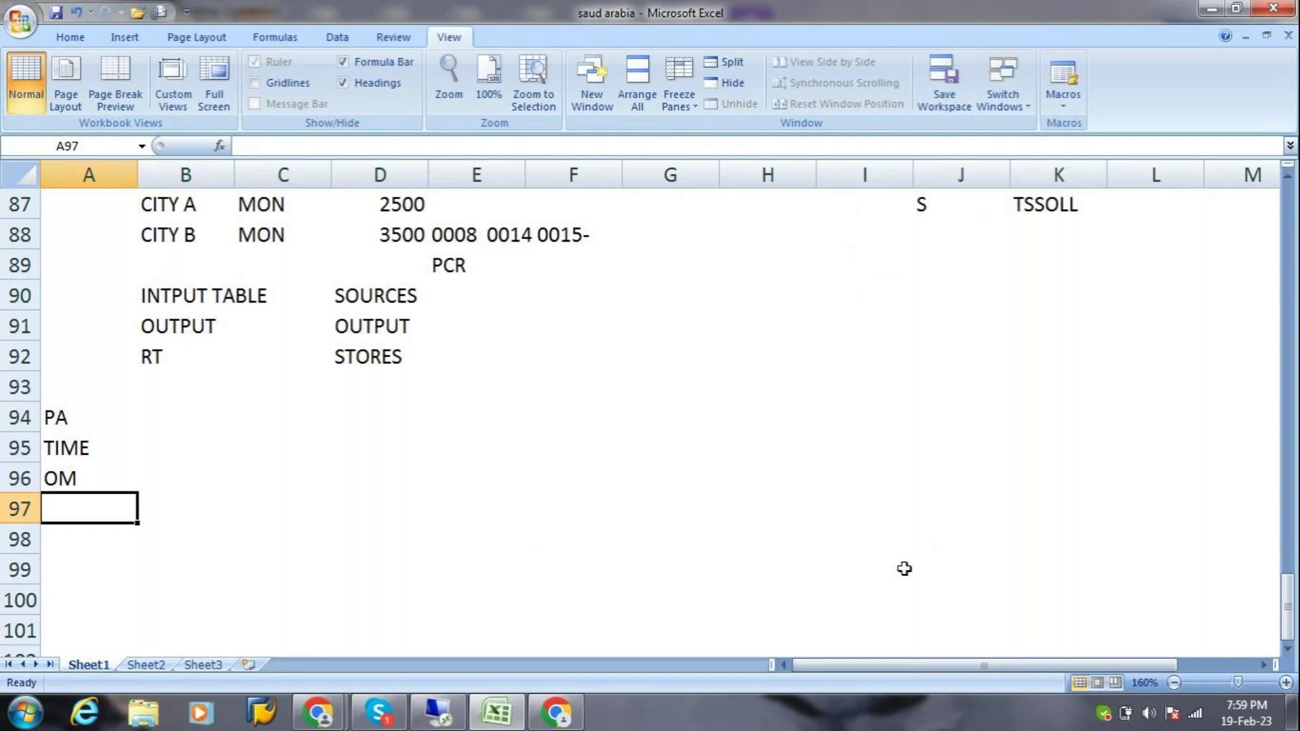
Add the module PAY in A97 below OM and enter BS beside it in B97.
type("PAY")
key("Tab")
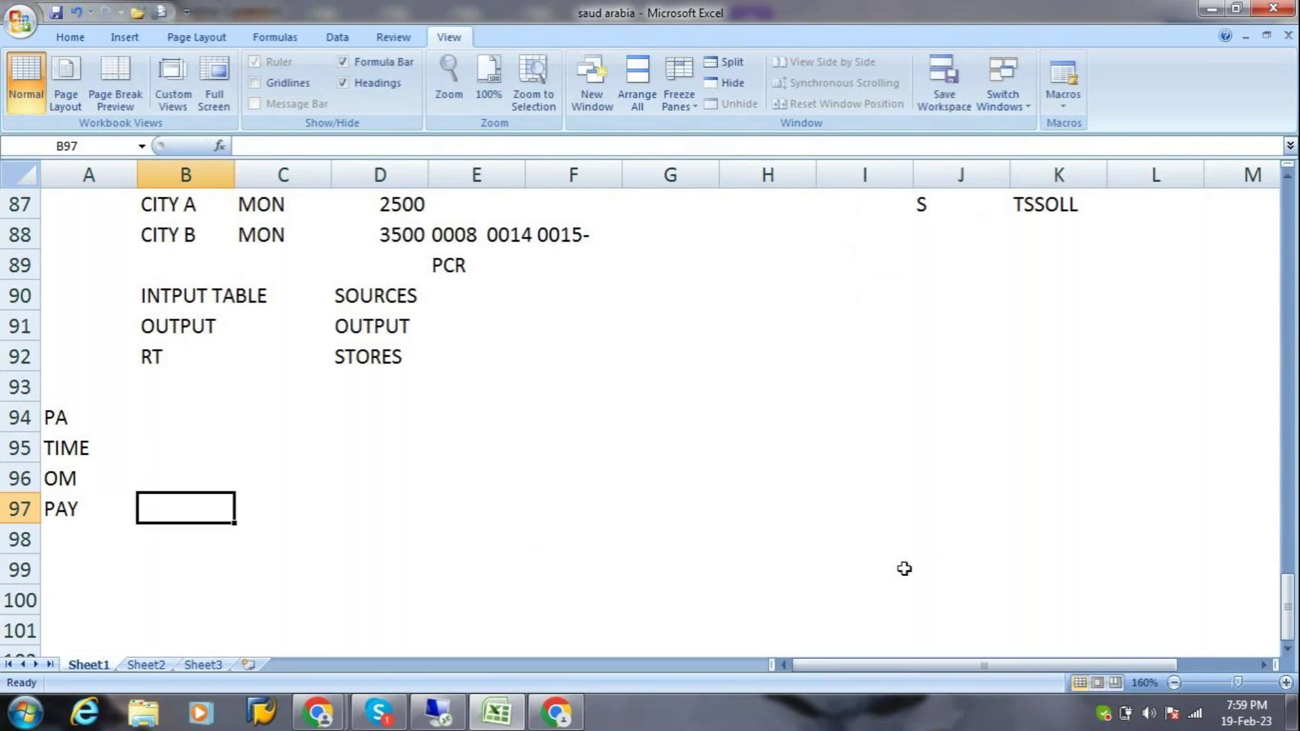
type("BS")
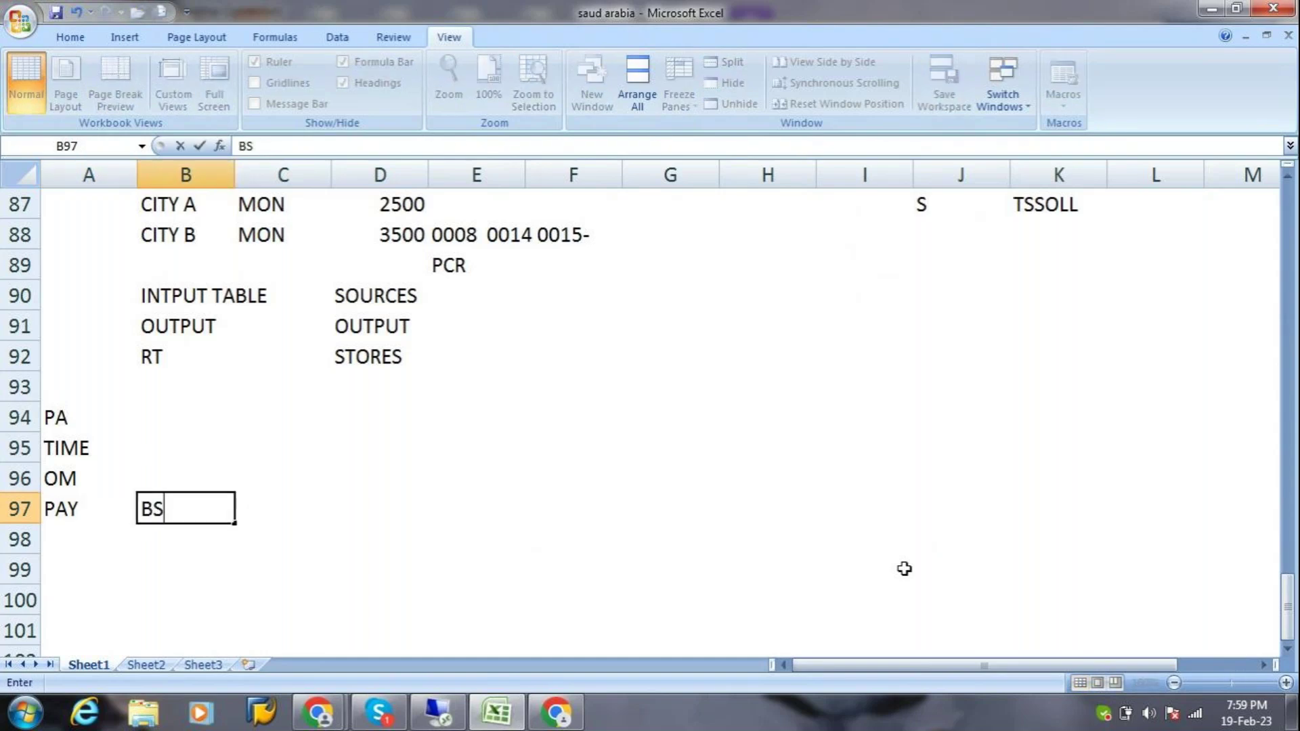
key("Tab")
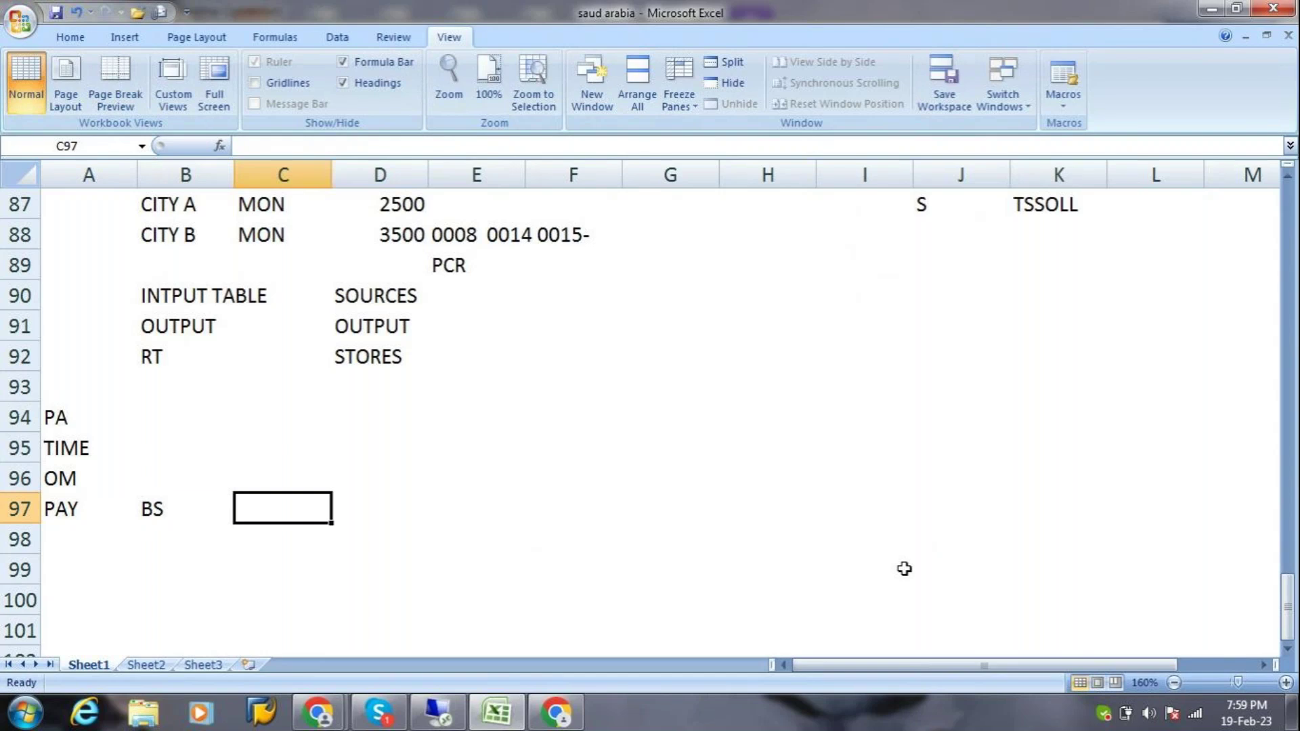
Enter the BS note "PP DM PAYROLL GEN PAY--GEN CAL--DEF ABKRS--CONTROL RECOR" in C97.
type("PP  EM")
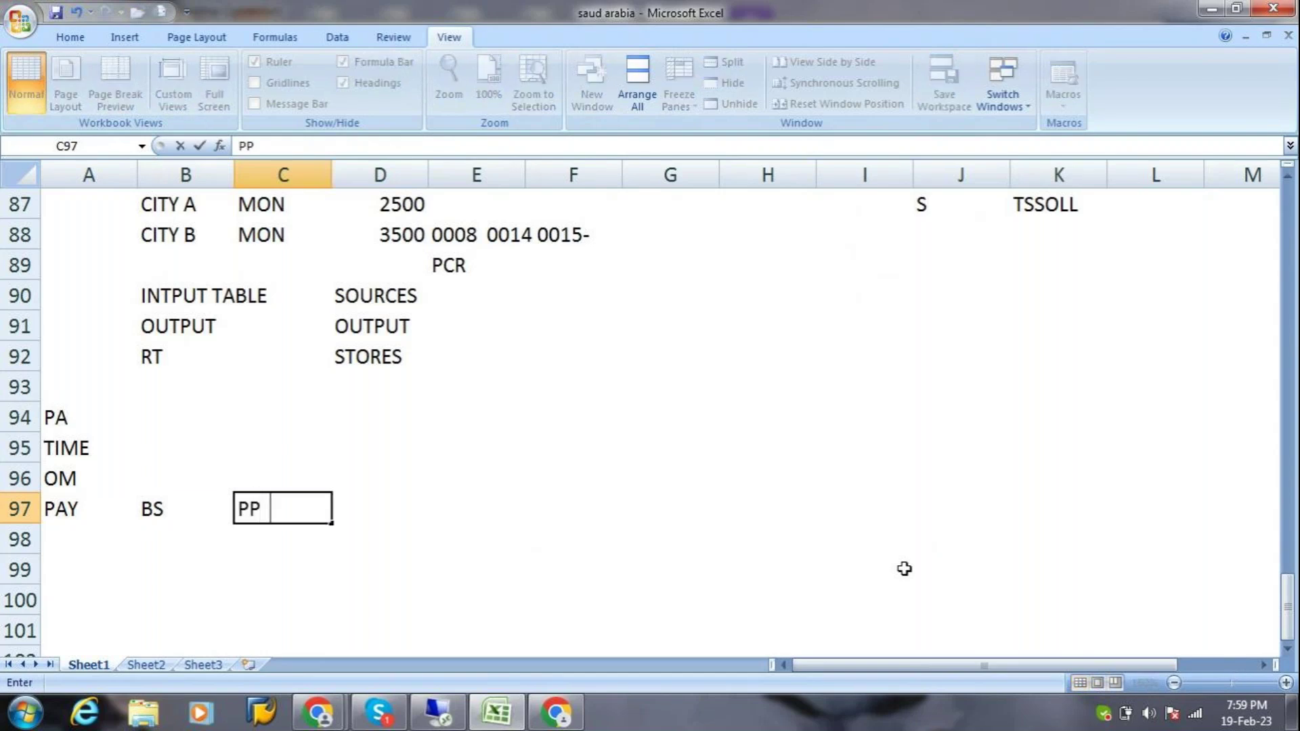
key("BackSpace")
key("BackSpace")
type("DM  PAYROLL GEN PAY--GEN CAL--")
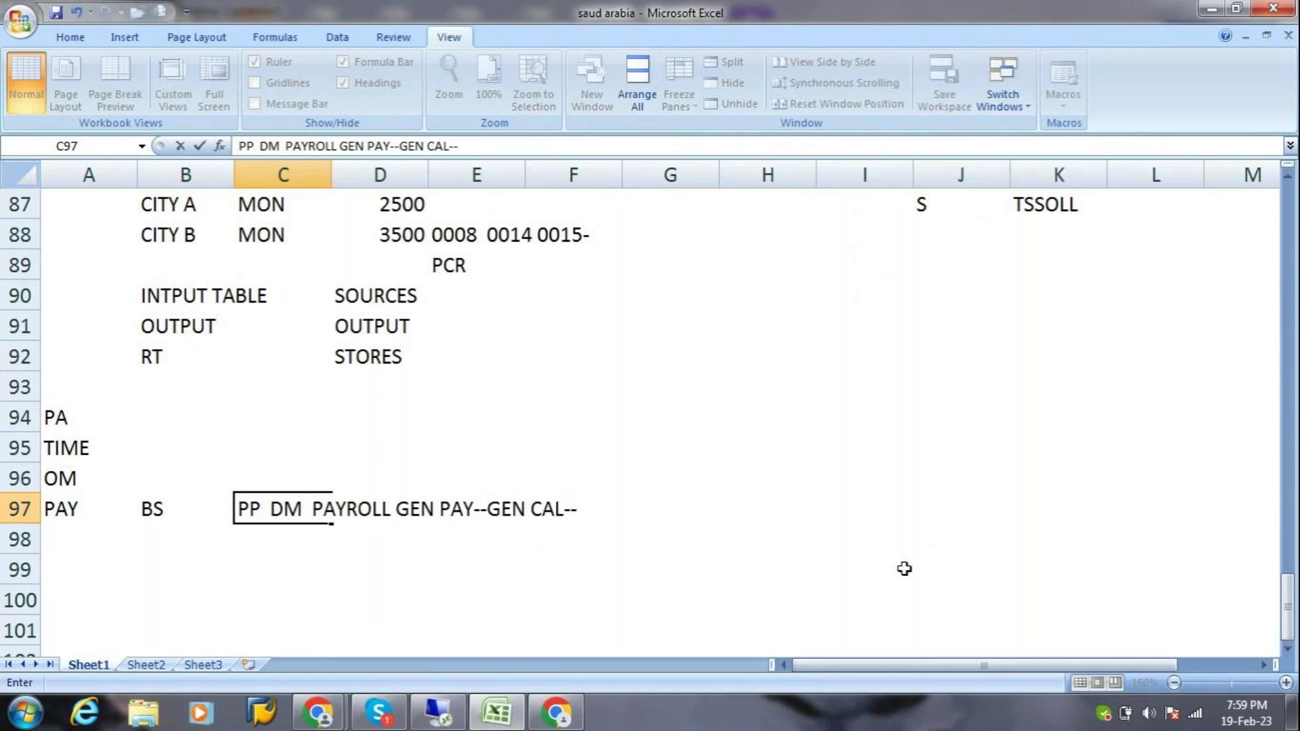
type("DEF ABKRS--")
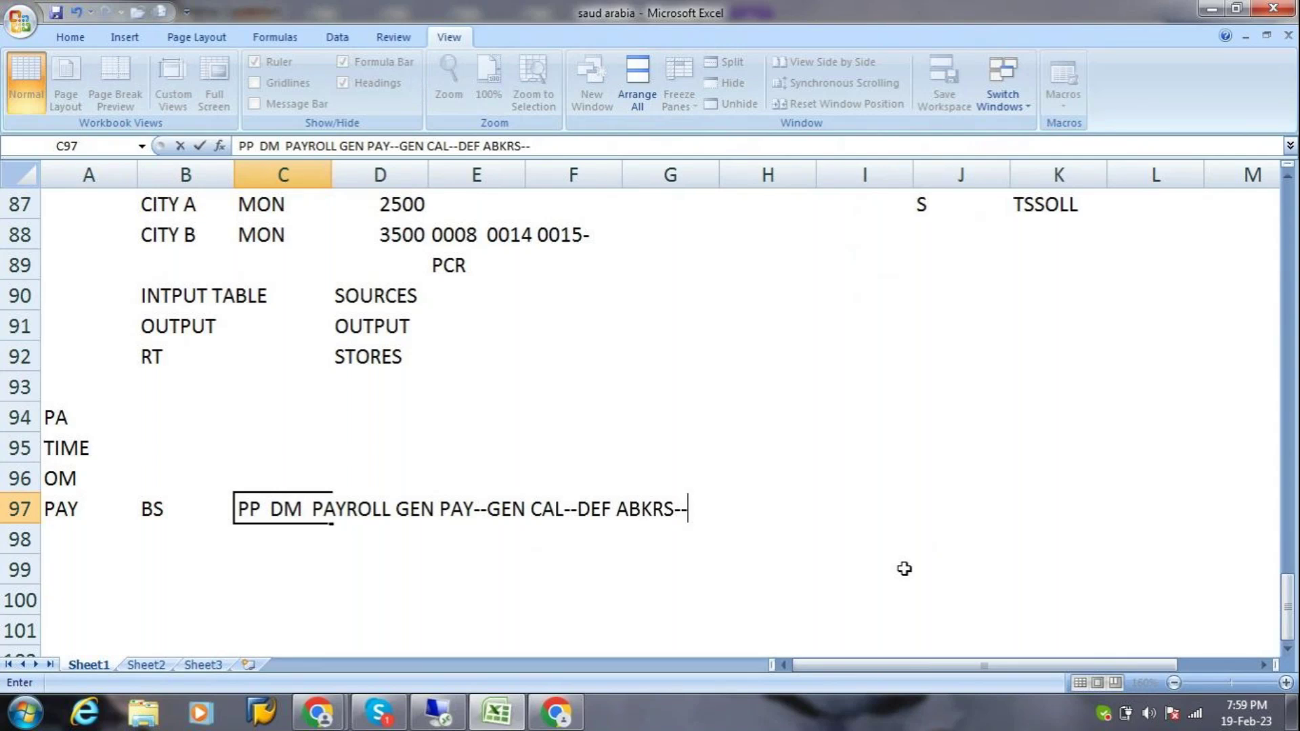
type("CONTROL RECOR")
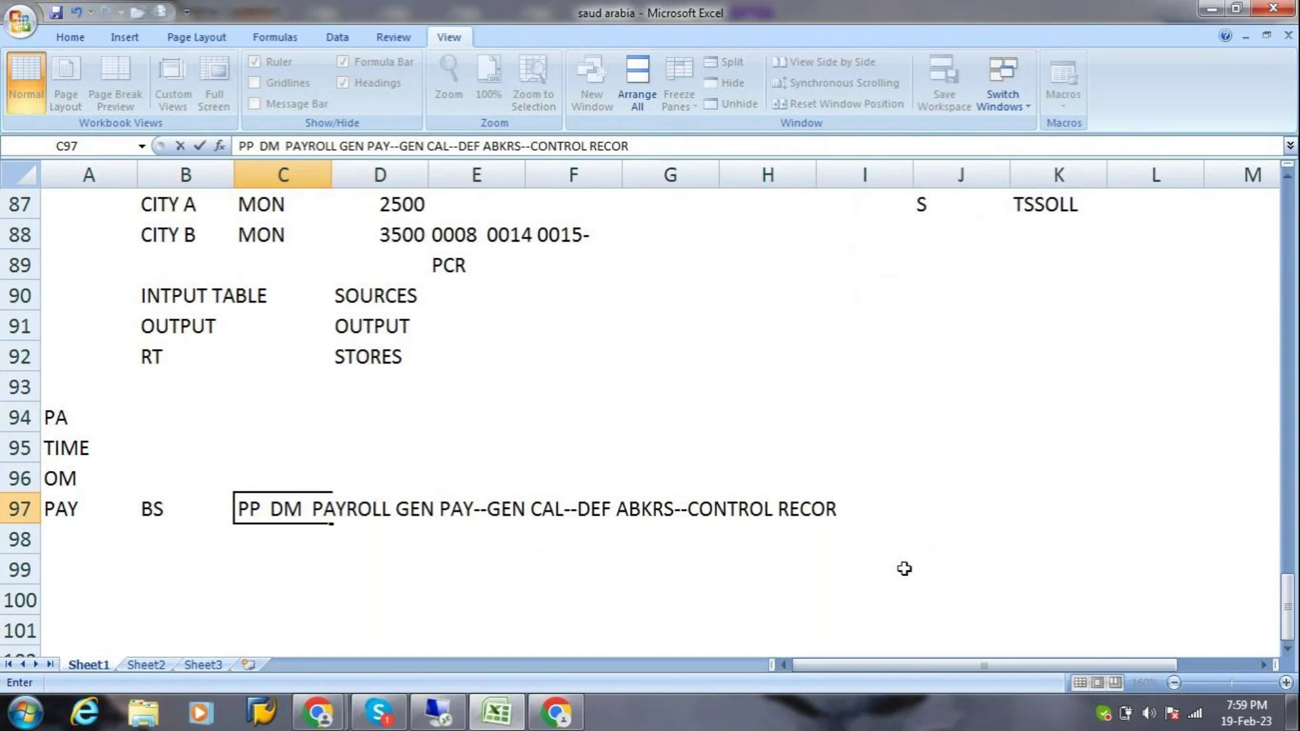
key("Return")
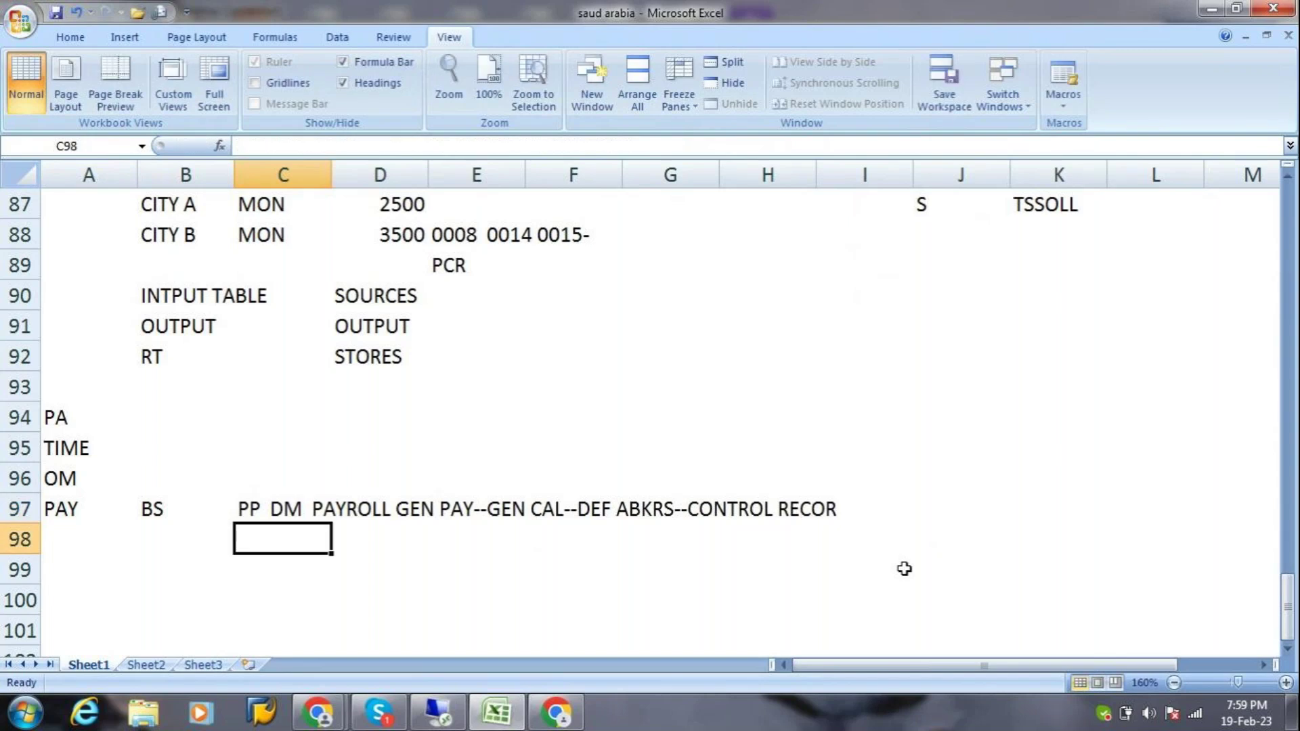
Note the related infotype "0001-PAYROLL" in D98.
key("Right")
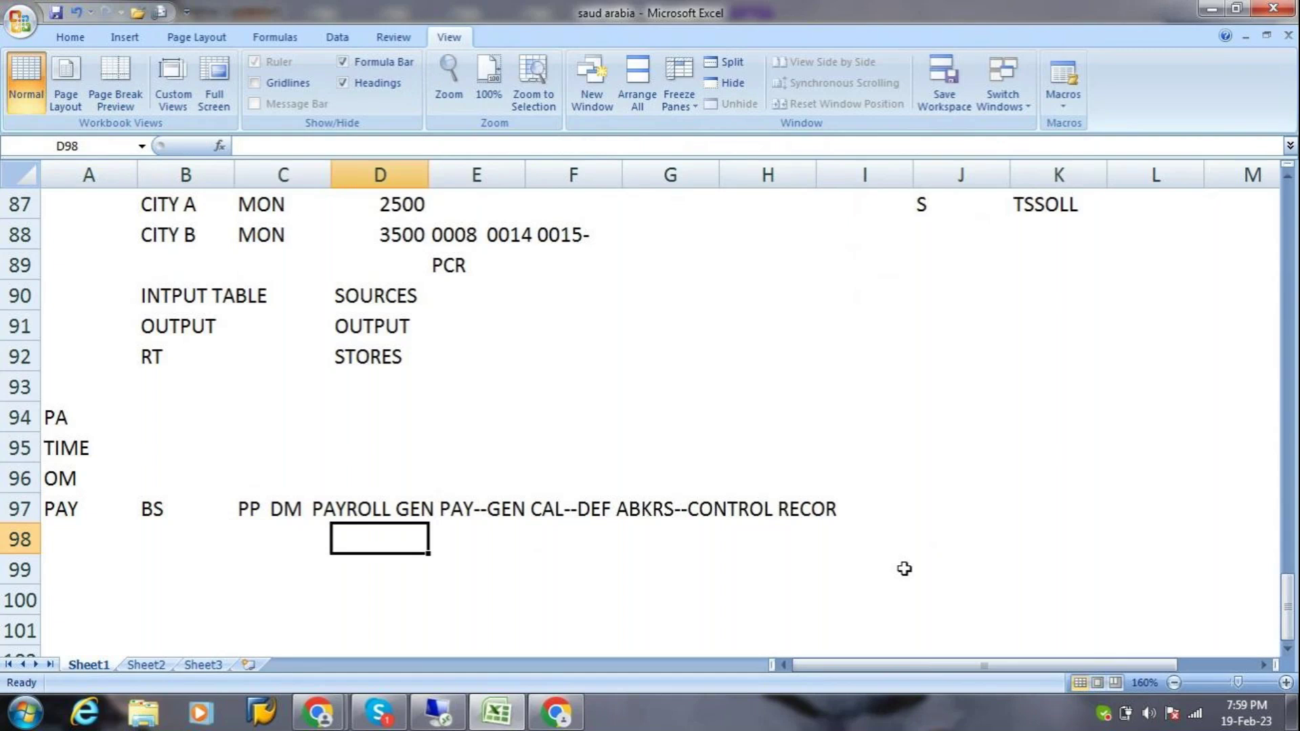
type("0001")
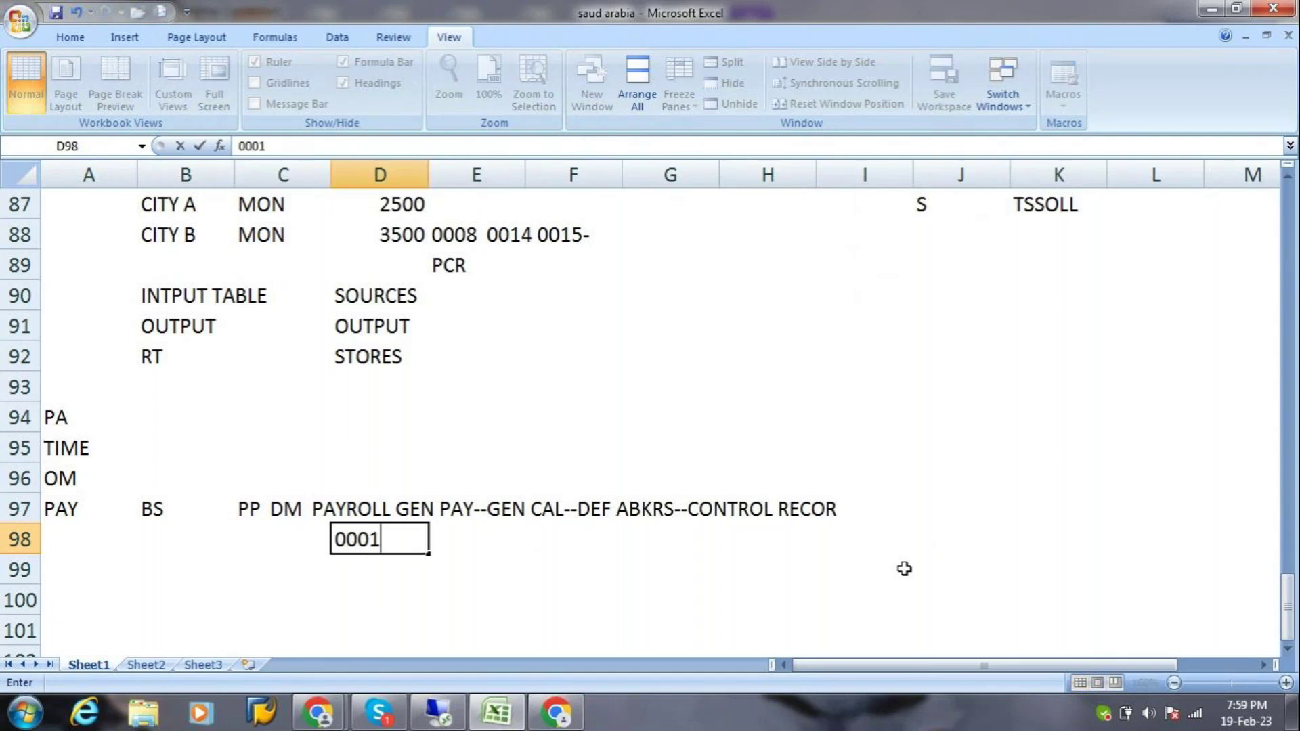
type("-PAYROLL")
key("Return")
Enter BP in B99 with the note "PT--PSA--V_T510--MODEL--COPY--T511" beside it in C99.
key("Left")
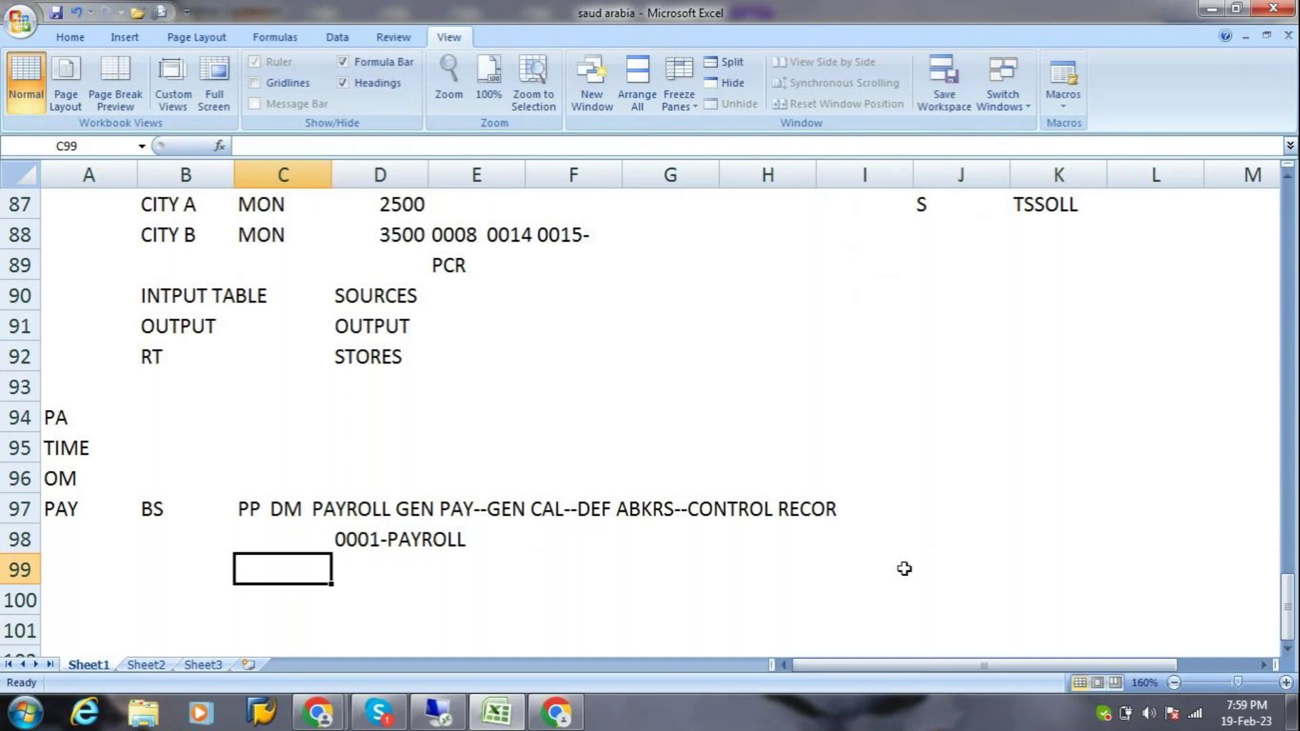
key("Left")
type("BP")
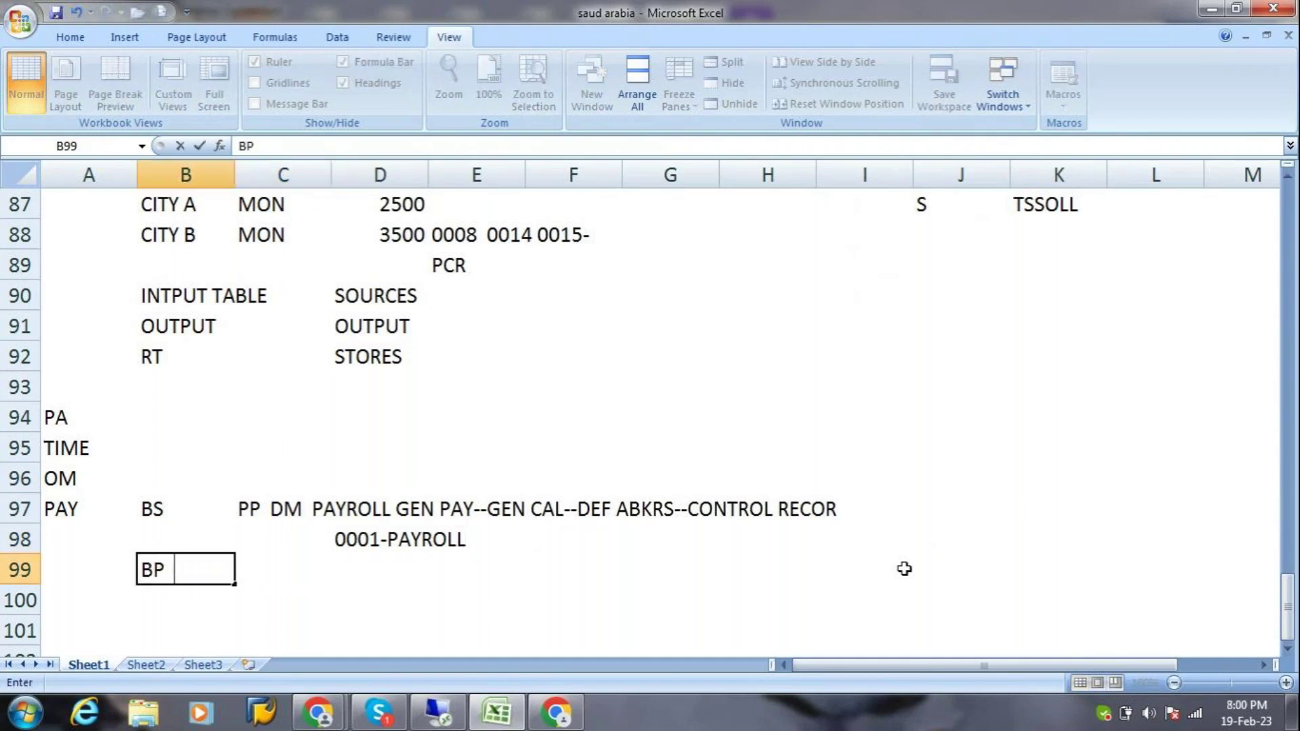
key("Tab")
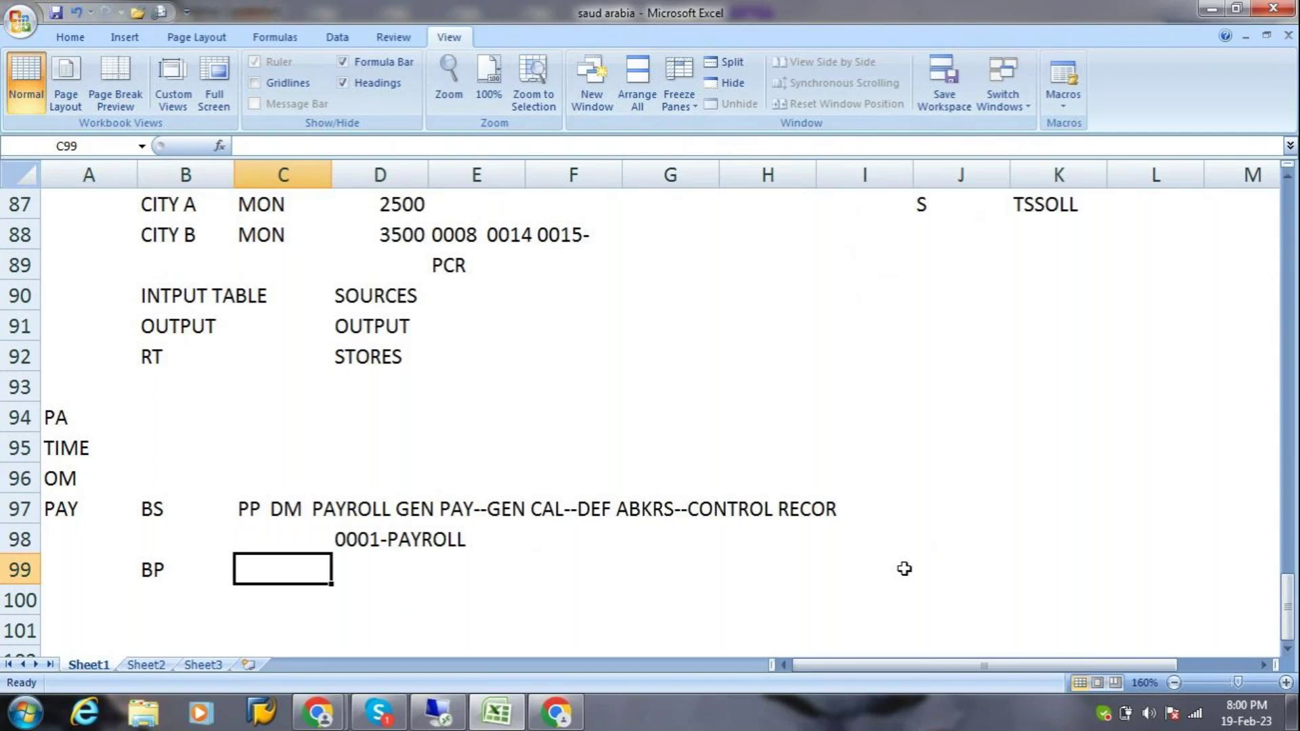
type("PT--PSA")
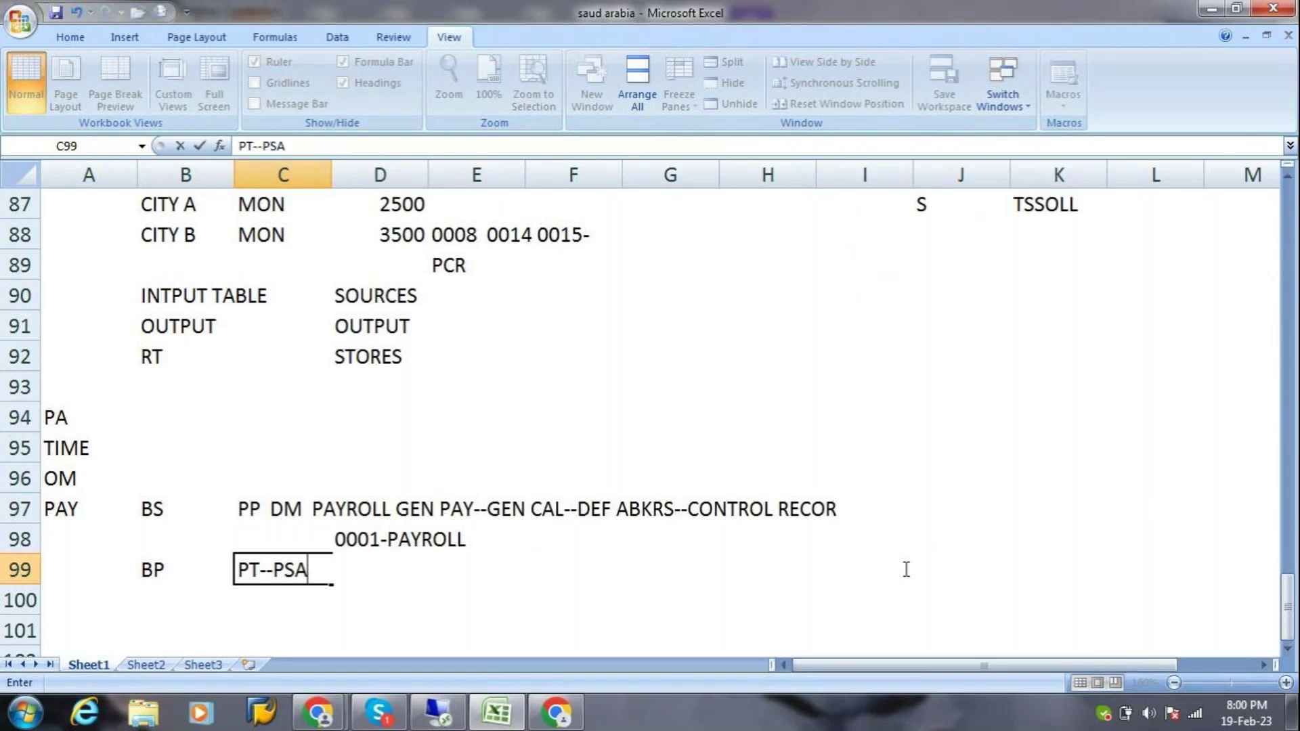
type("--V_T510--MO")
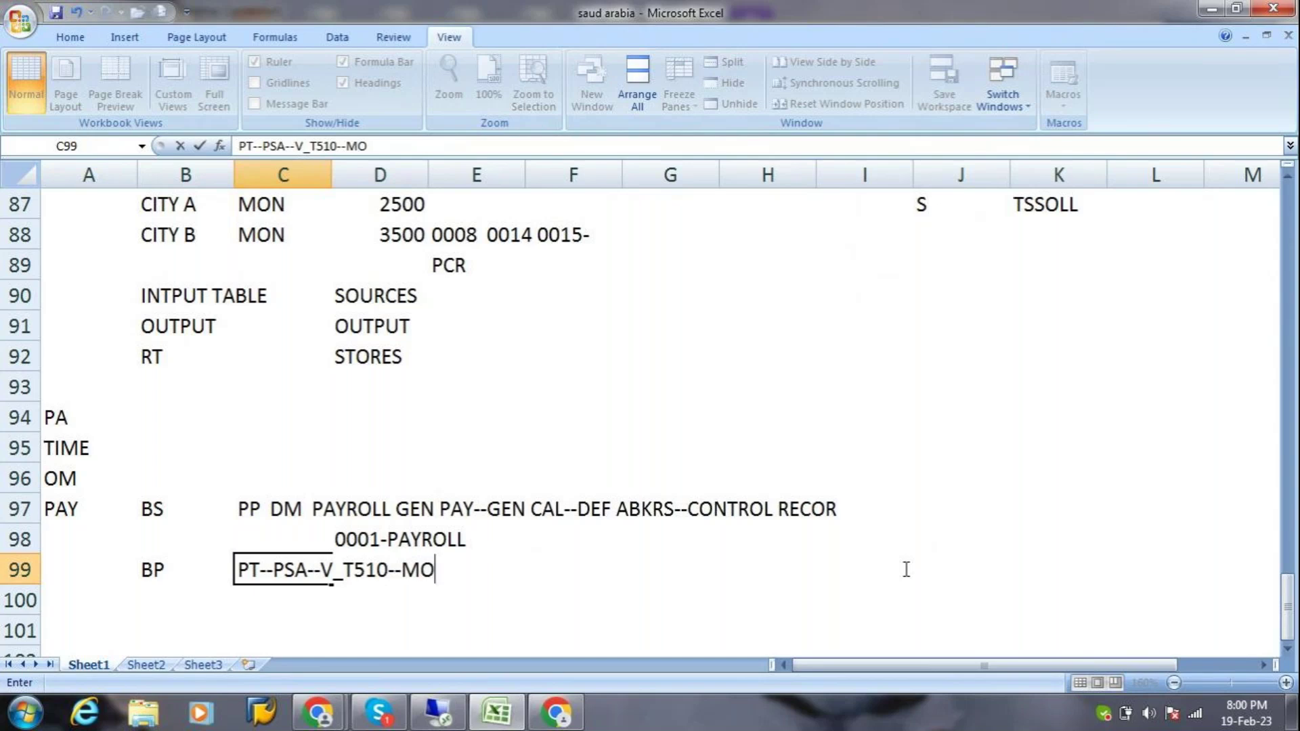
type("DEL--COPY--T511")
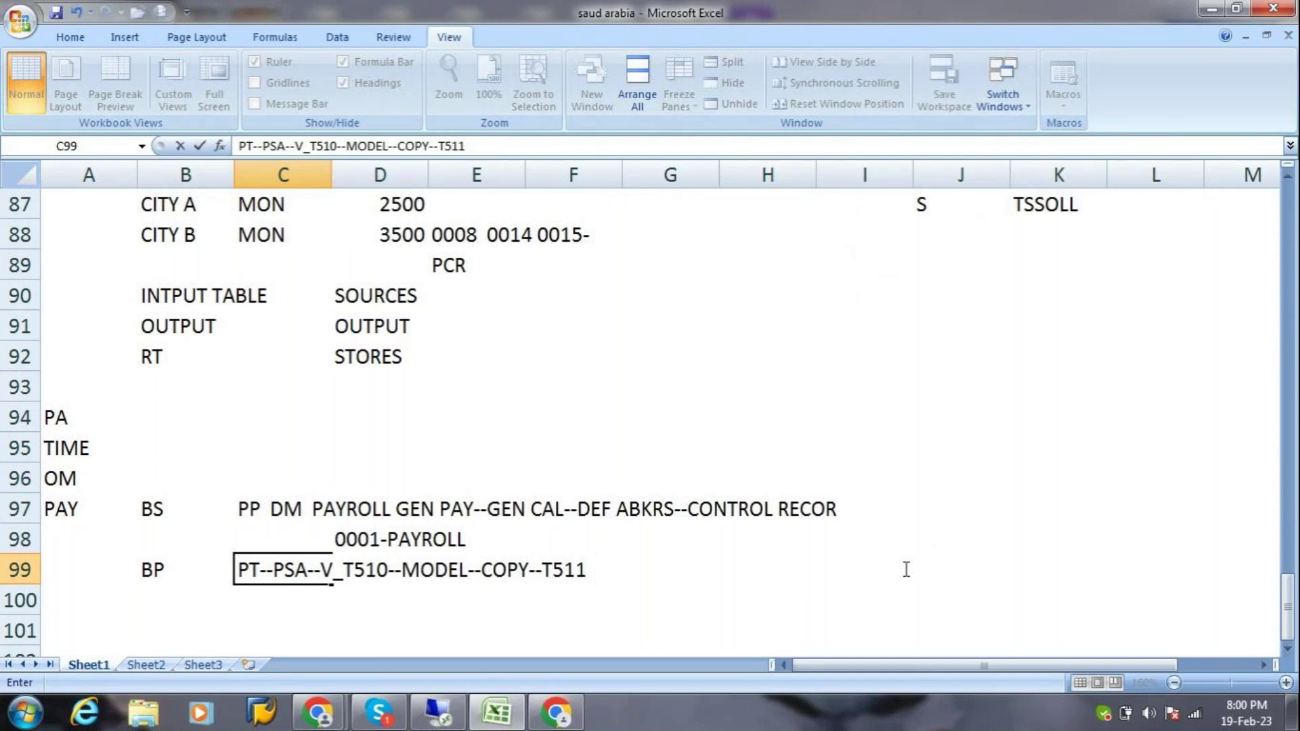
key("Return")
Note "0008- 18-" in D100 below the BP description.
key("Right")
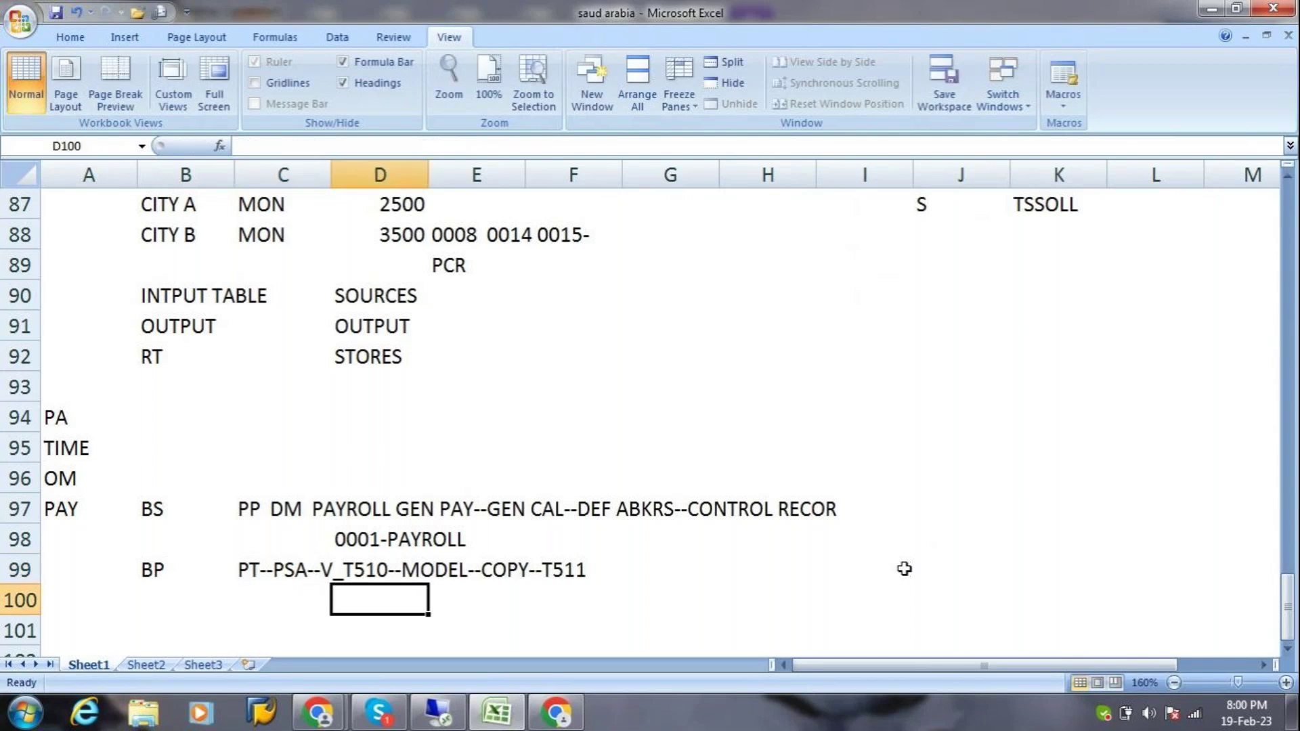
type("0008-")
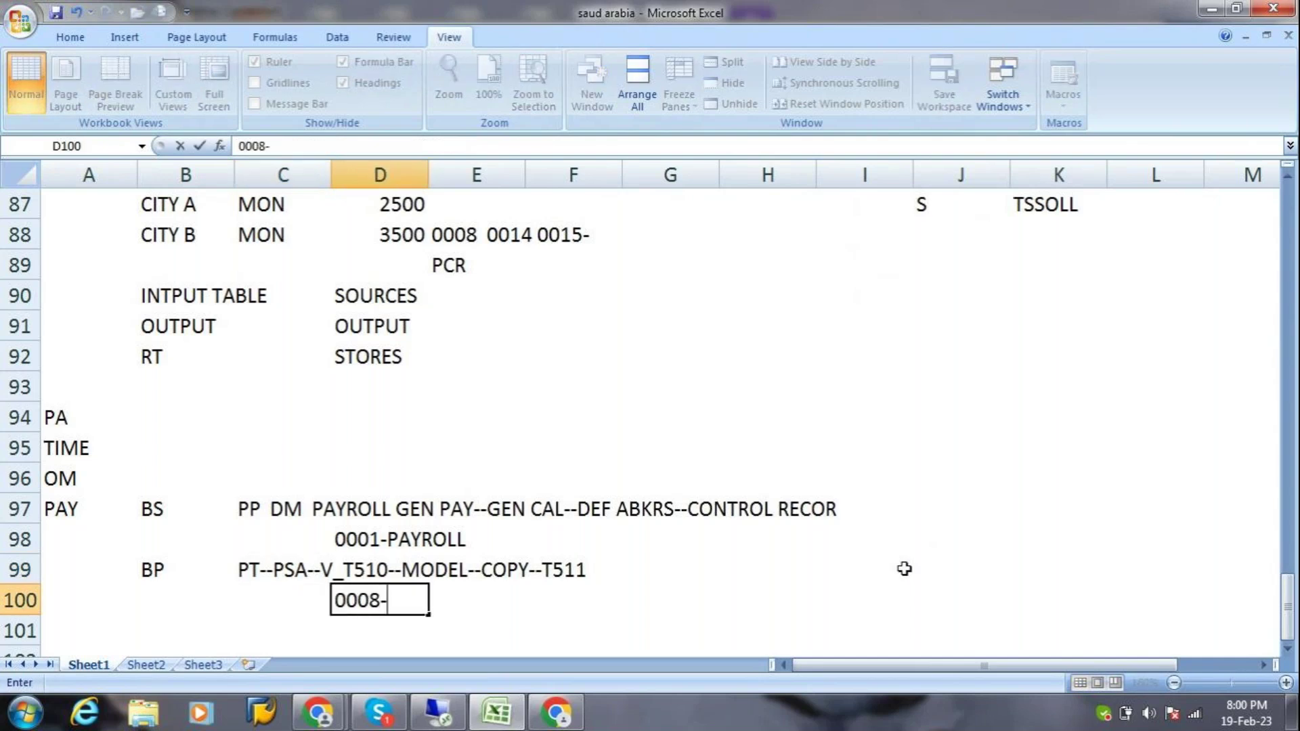
type("   18-")
key("Return")
Enter the notes "RPD COPY 0014-" in B101 and "AP COPY 0015-" in B102.
key("Left")
key("Left")
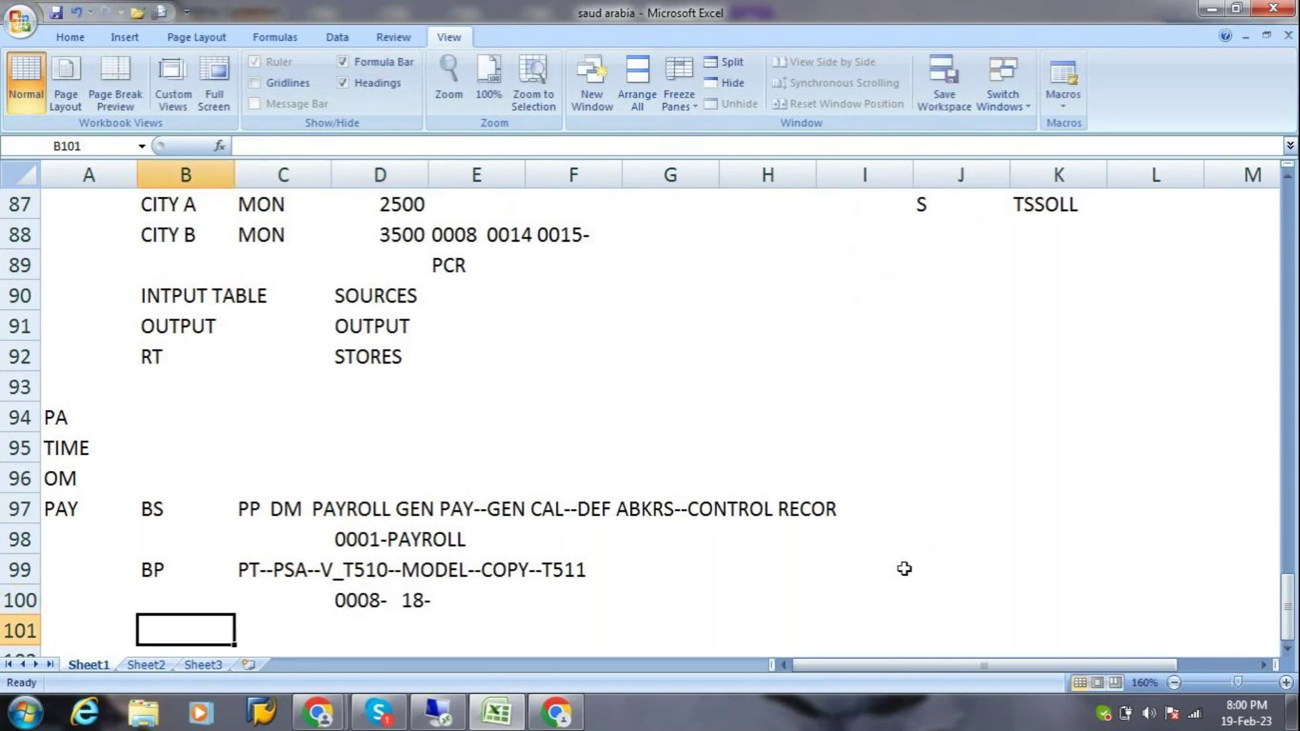
type("RPD")
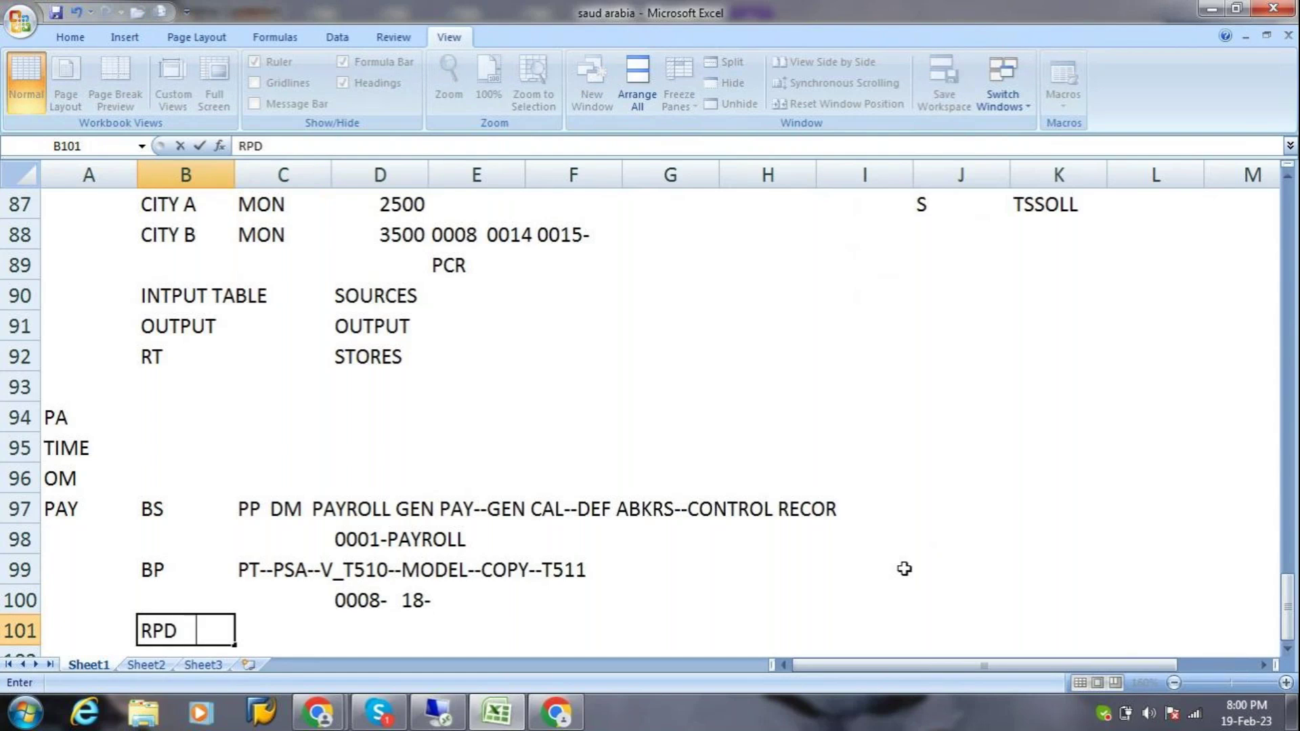
type("         COPY  0014-")
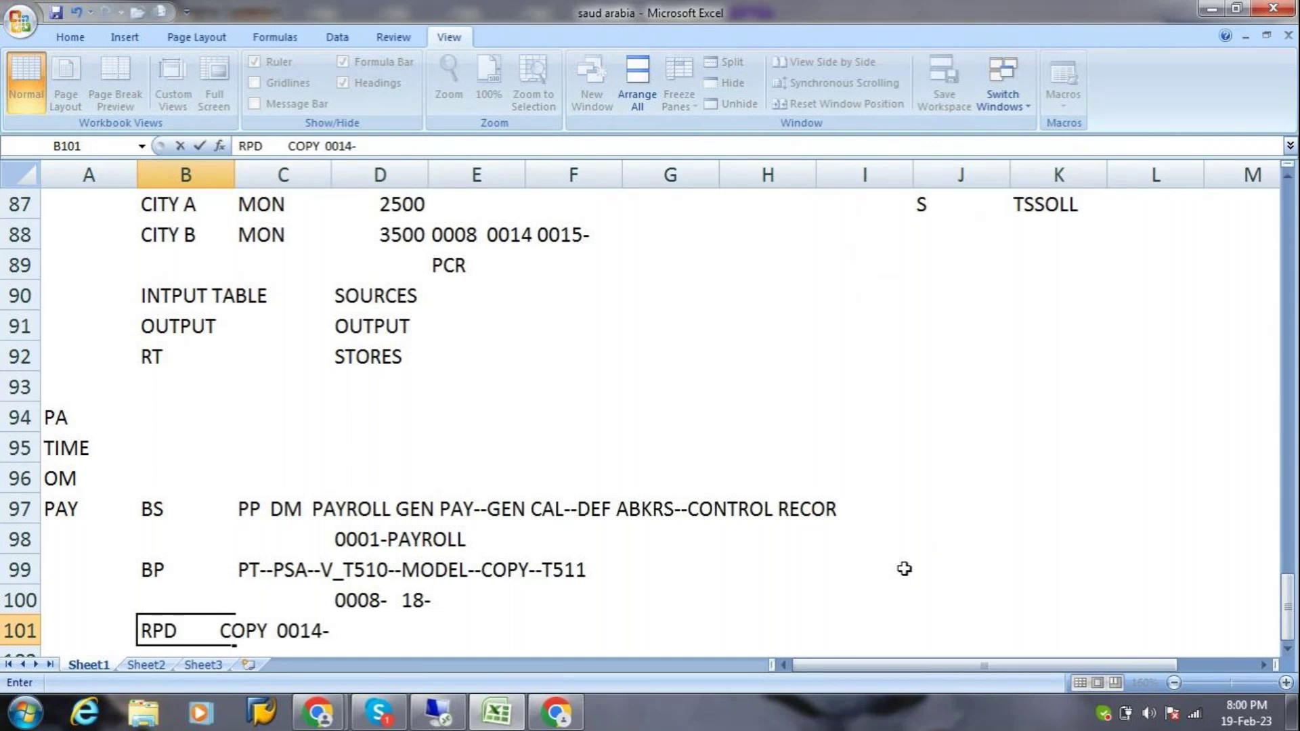
key("Return")
type("AP     COPY")
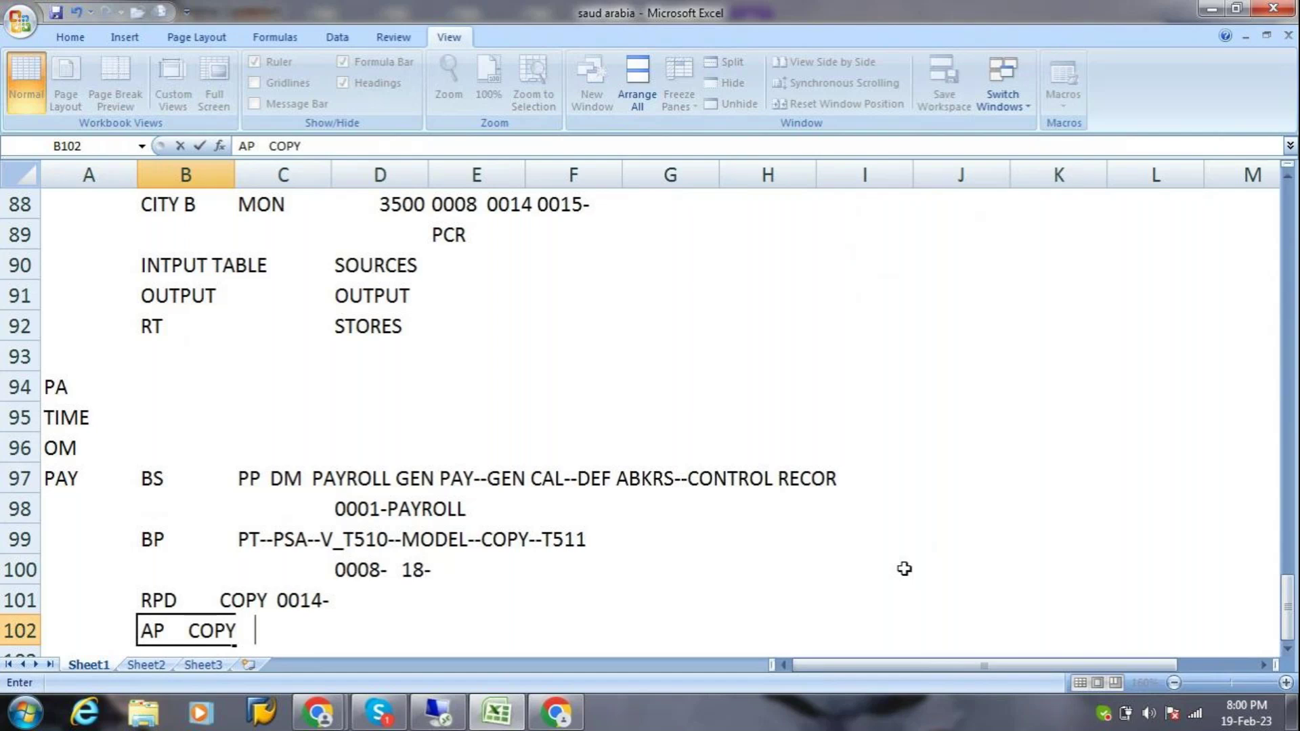
type("    0015")
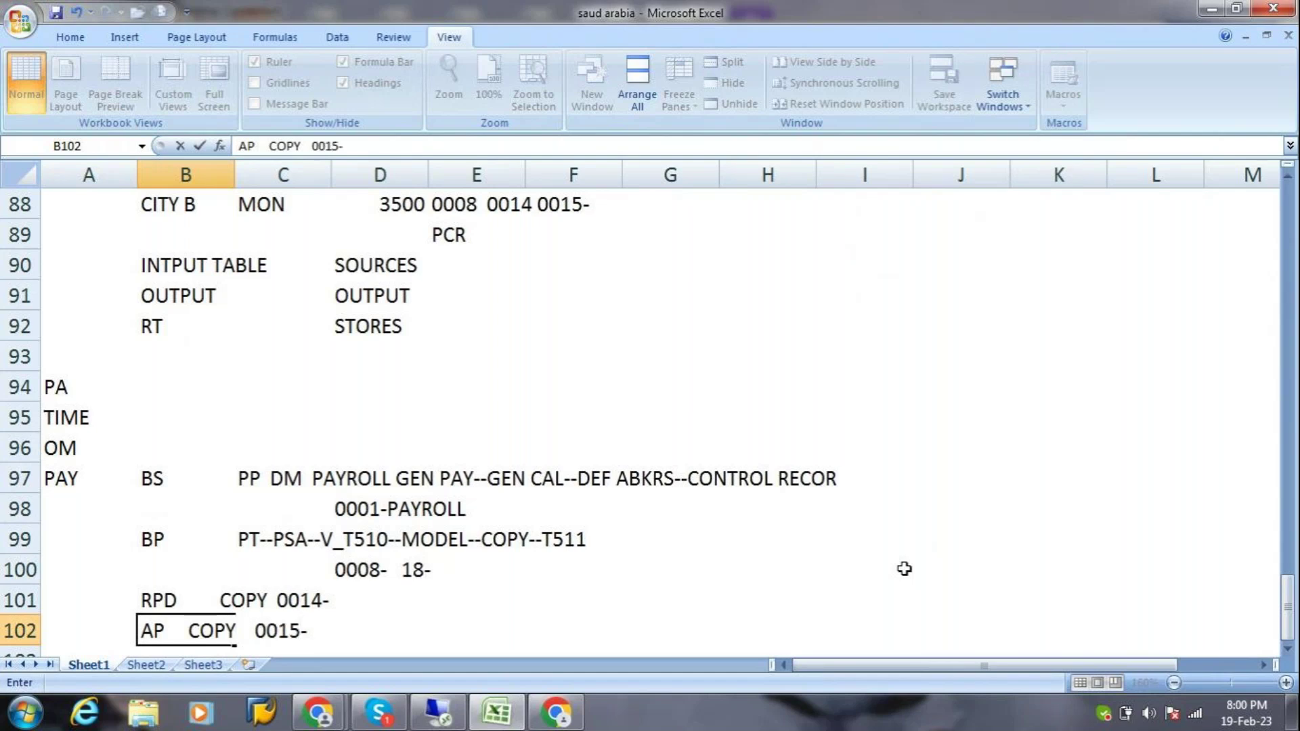
type("-")
key("Return")
Enter the off-cycle note "AP OC COPY 0267 ONE TIME OC" in B103.
type("AP O")
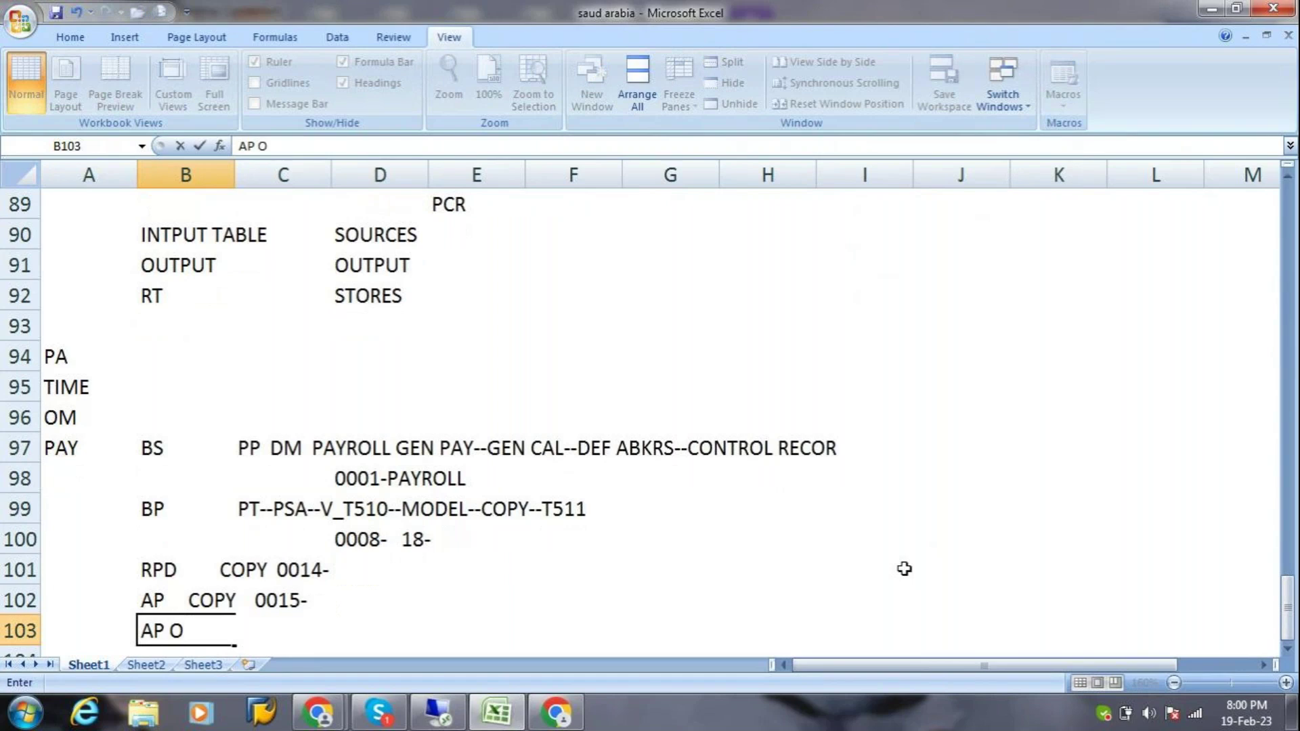
type("C  COPY")
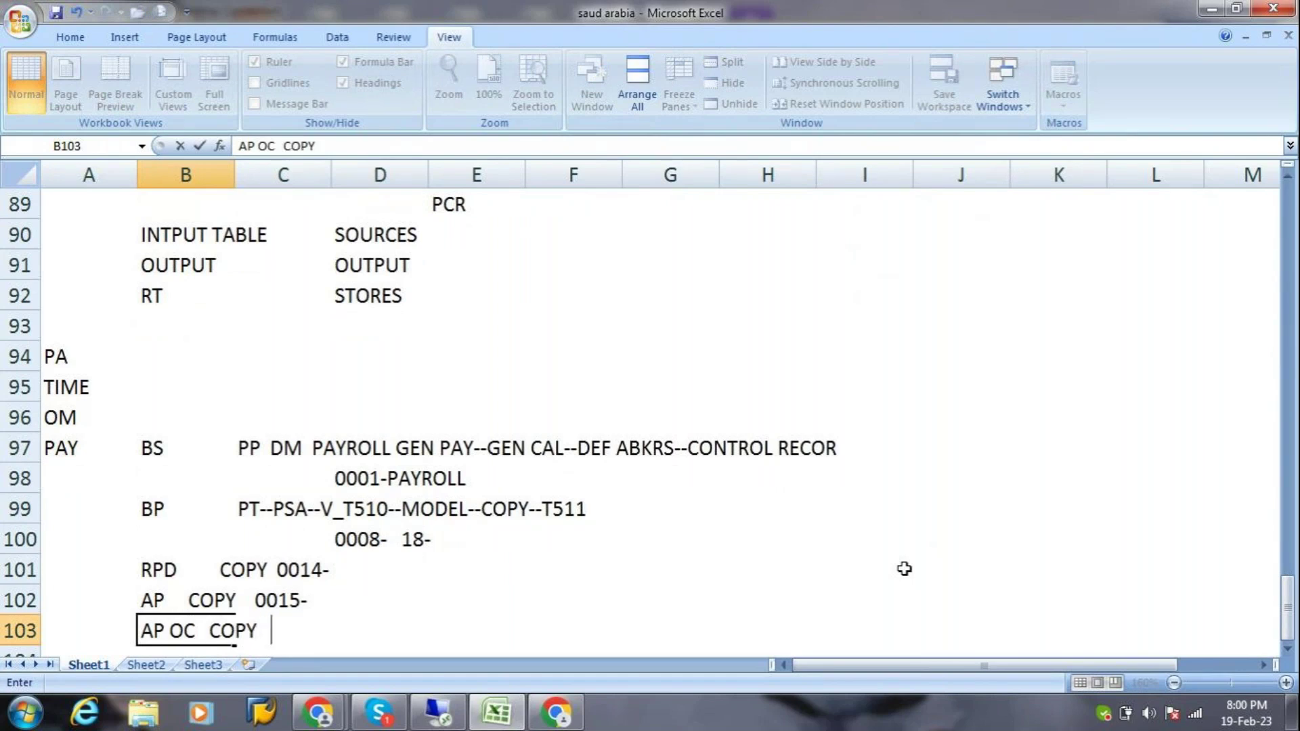
type("  0267")
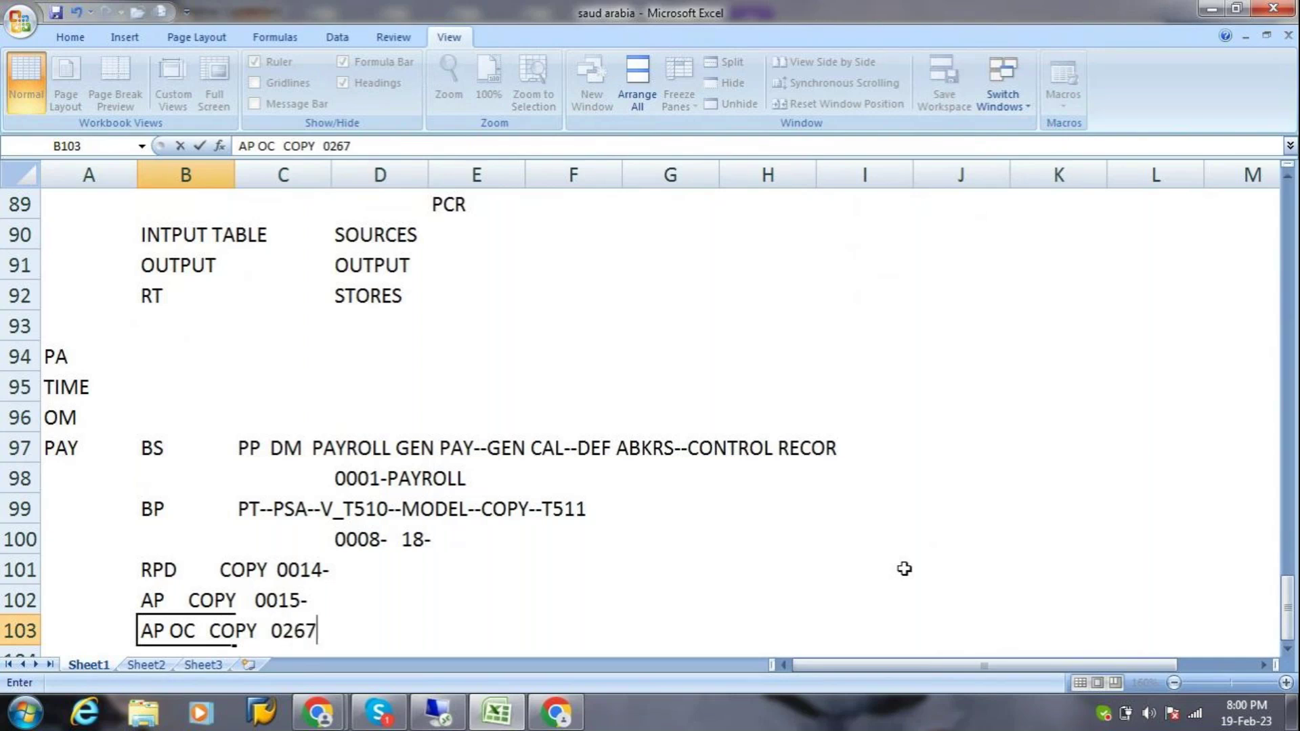
type("  ONE TIME OC")
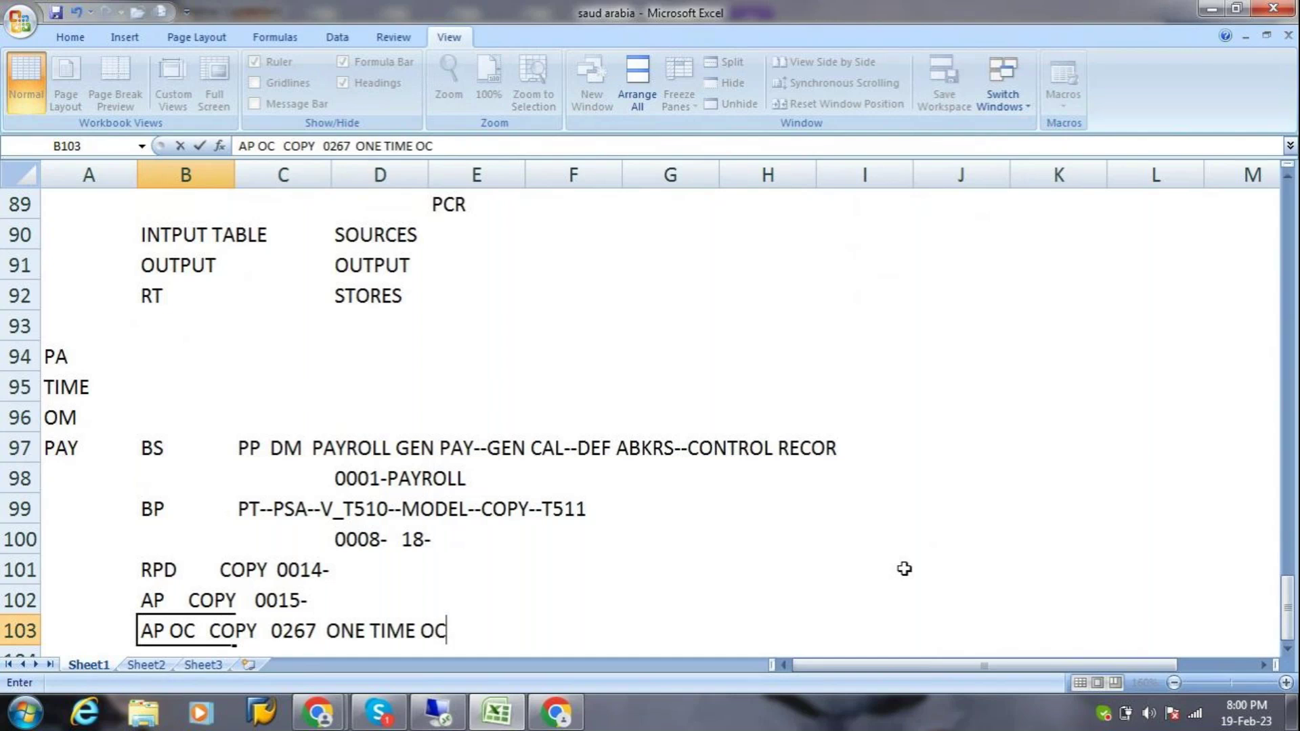
key("Return")
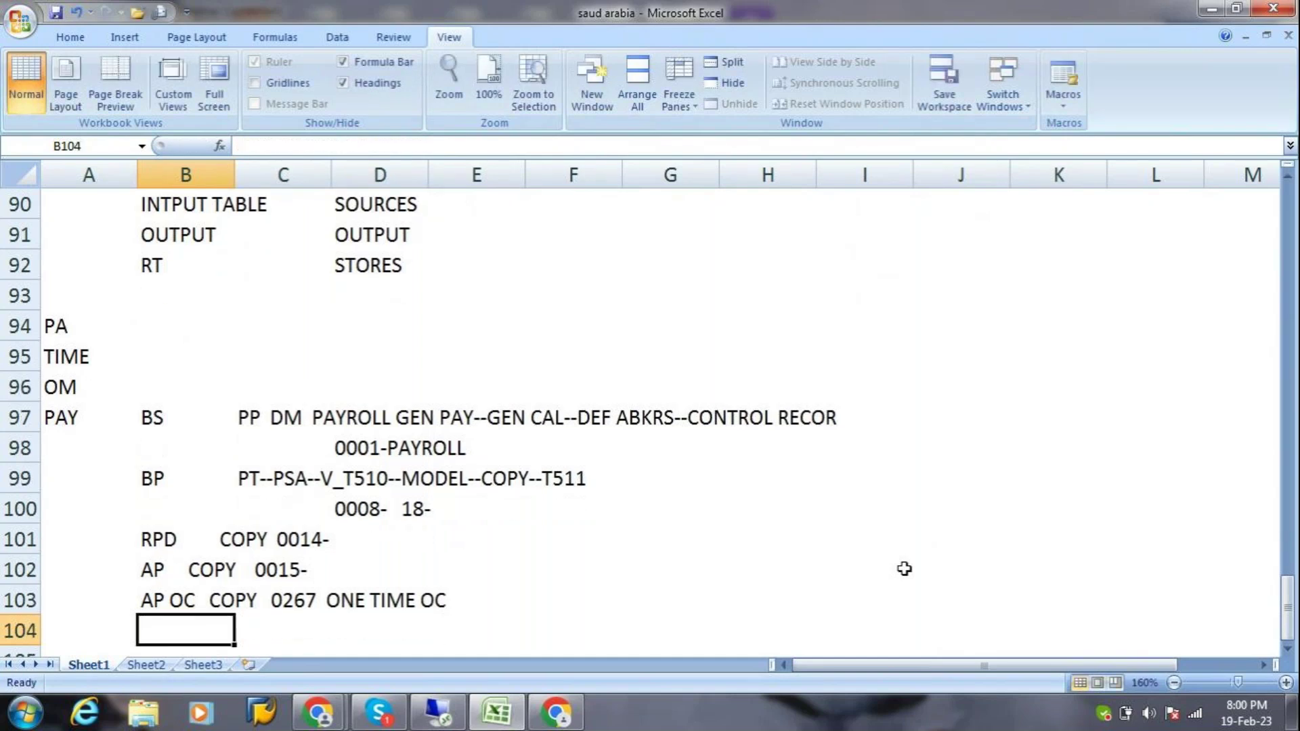
Enter the note "ERI 2010 MAN OT" in B104.
type("ERI     ")
type(" 0201")
key("BackSpace")
key("BackSpace")
key("BackSpace")
key("BackSpace")
type("2010  ")
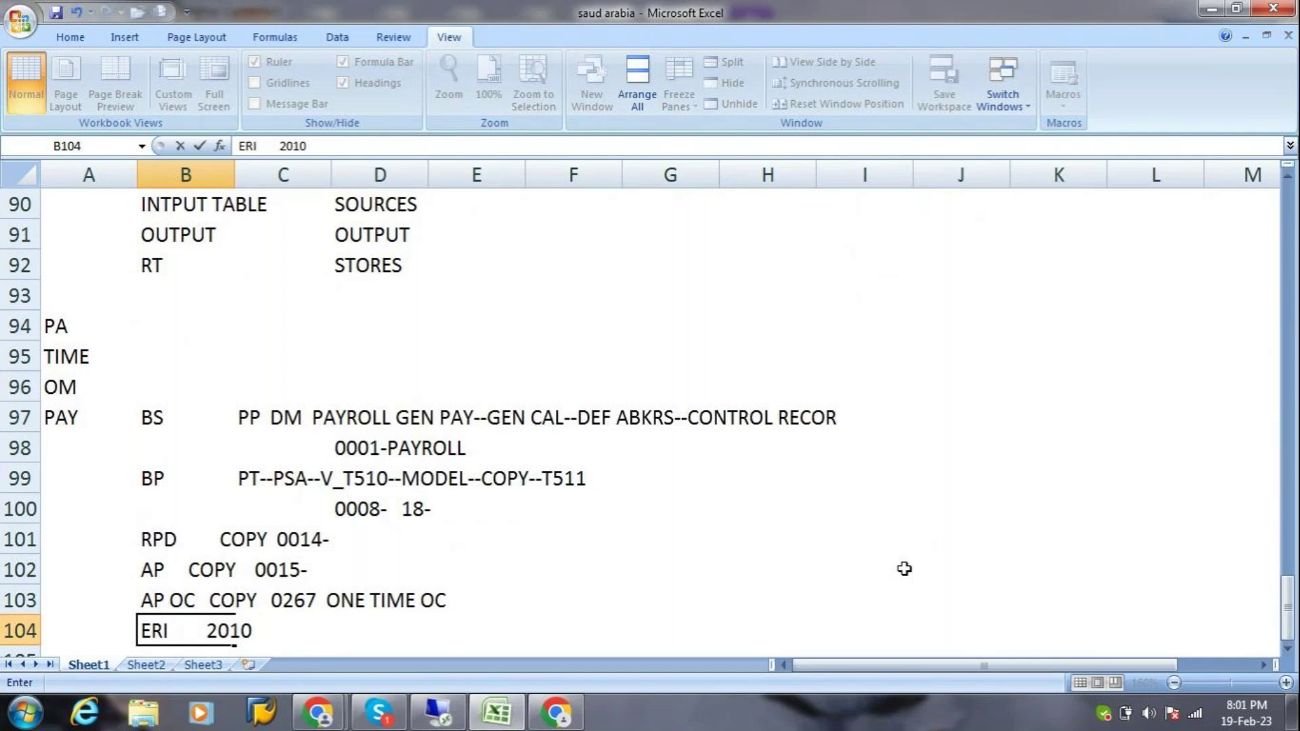
type("MAN")
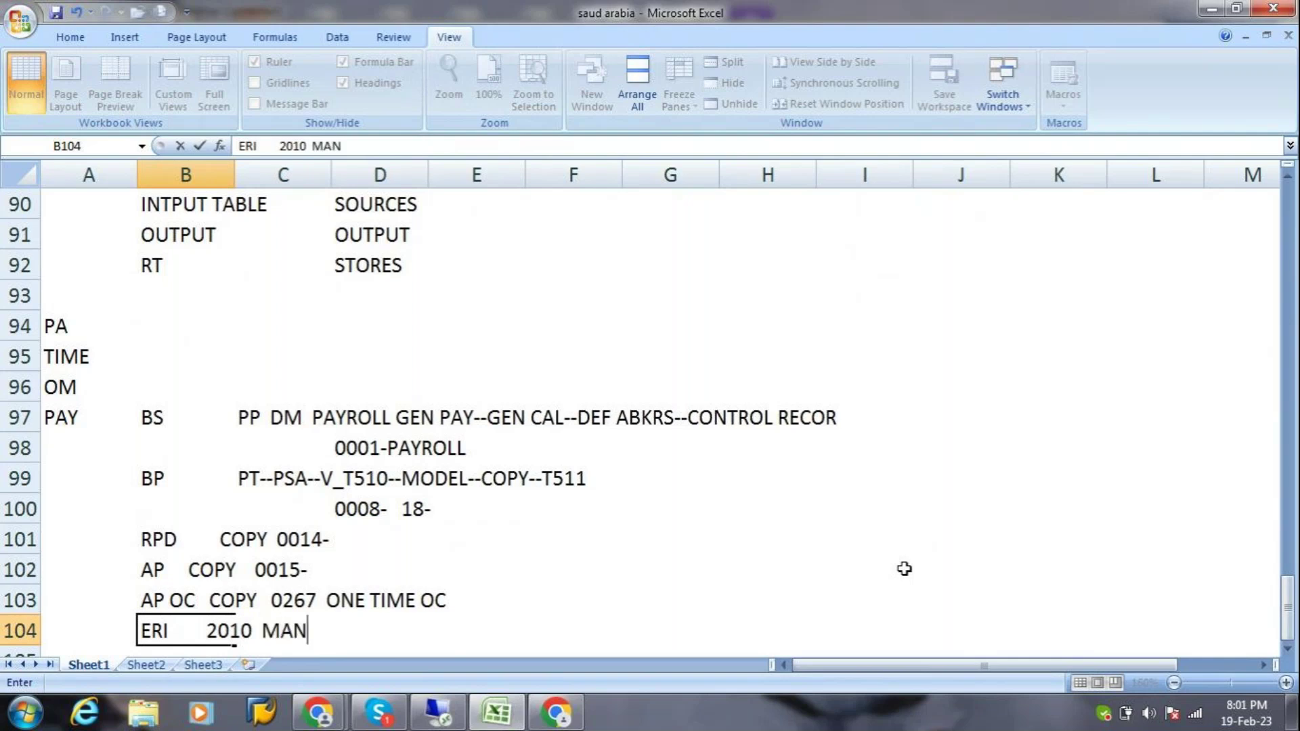
type("  OT")
key("Return")
Enter "AUT TIME - ZL TABLE" in C105 below the ERI note.
key("Right")
type("AUT")
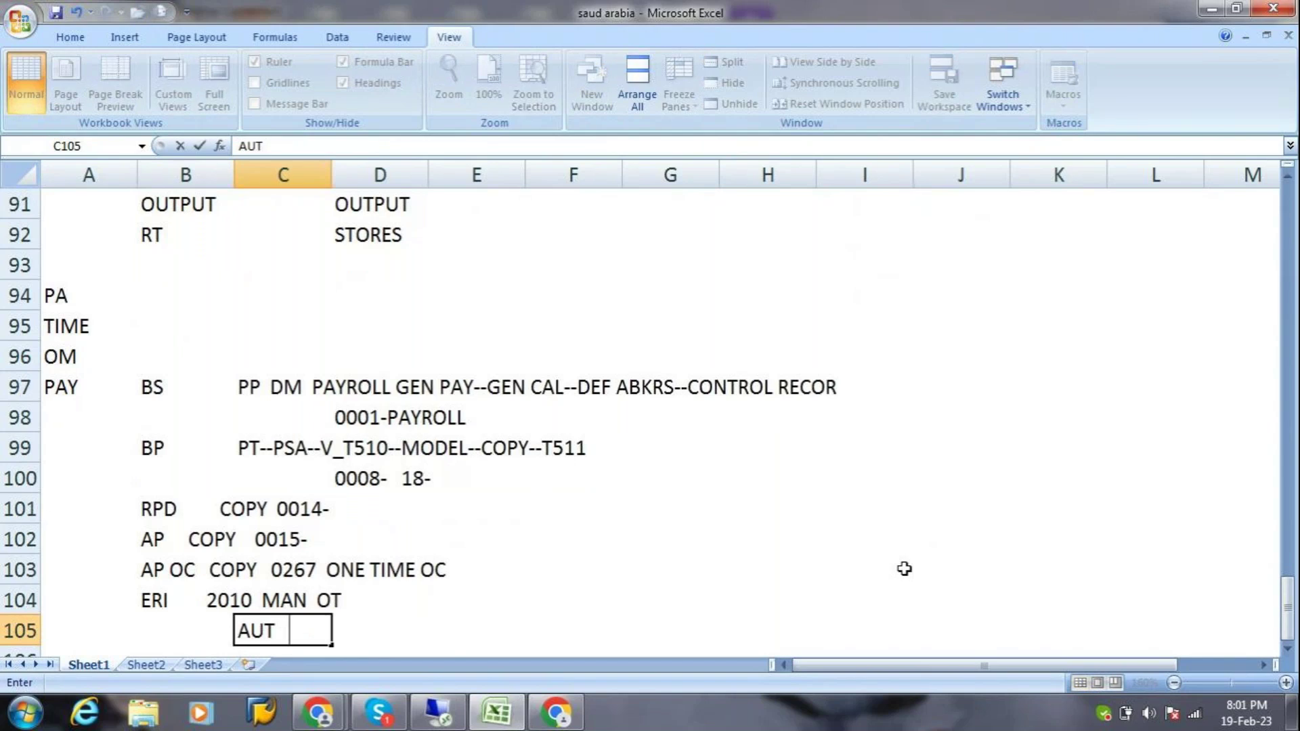
type("    TIME -  ZL TABLE")
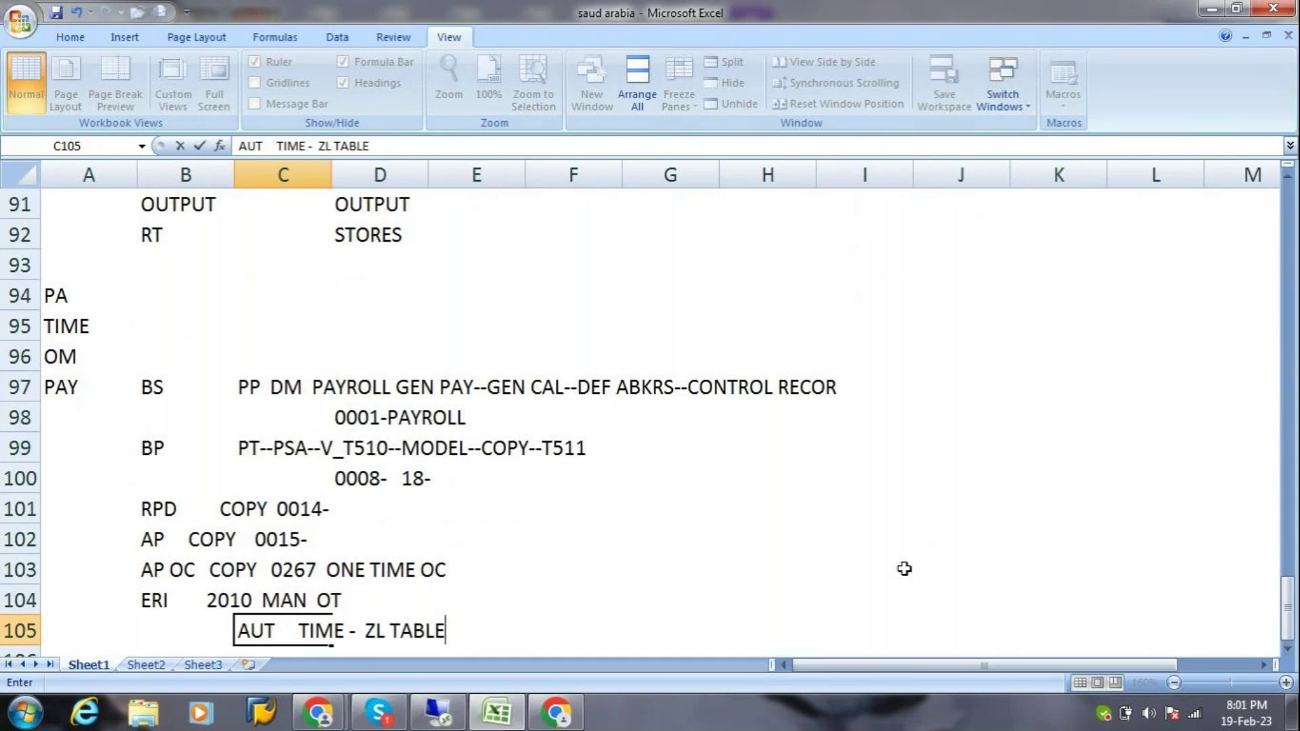
key("Return")
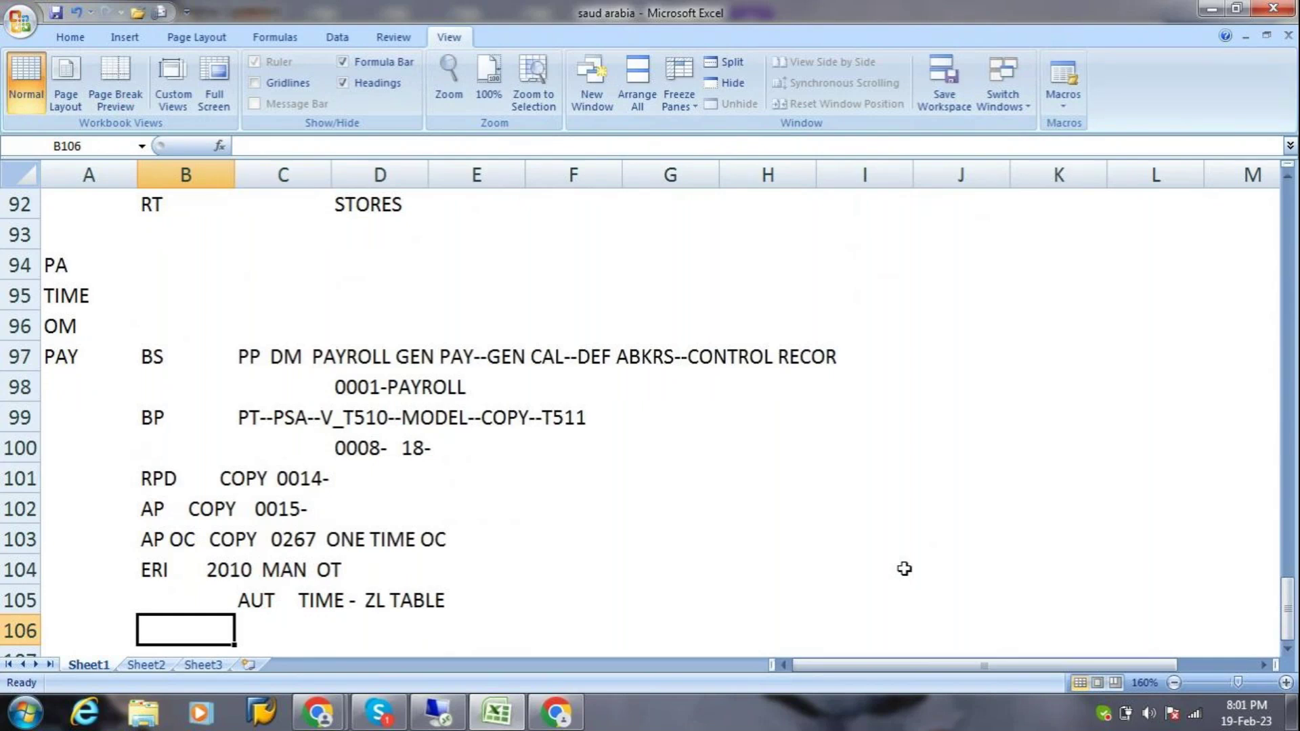
Enter the heading "PAYROLL" in B106 with "CUM WT" in C107 and "CUML" in C108 beneath it.
type("PAYROLL")
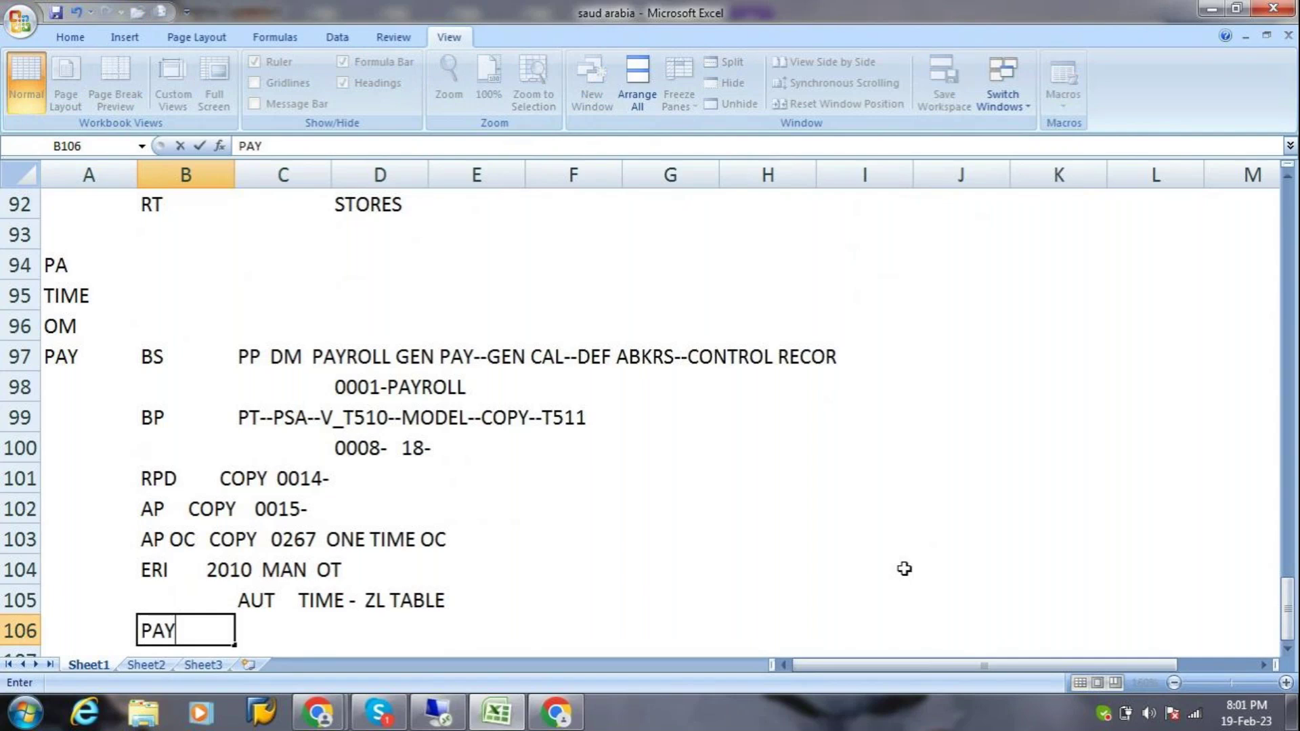
key("Return")
key("Right")
type("CUM WT")
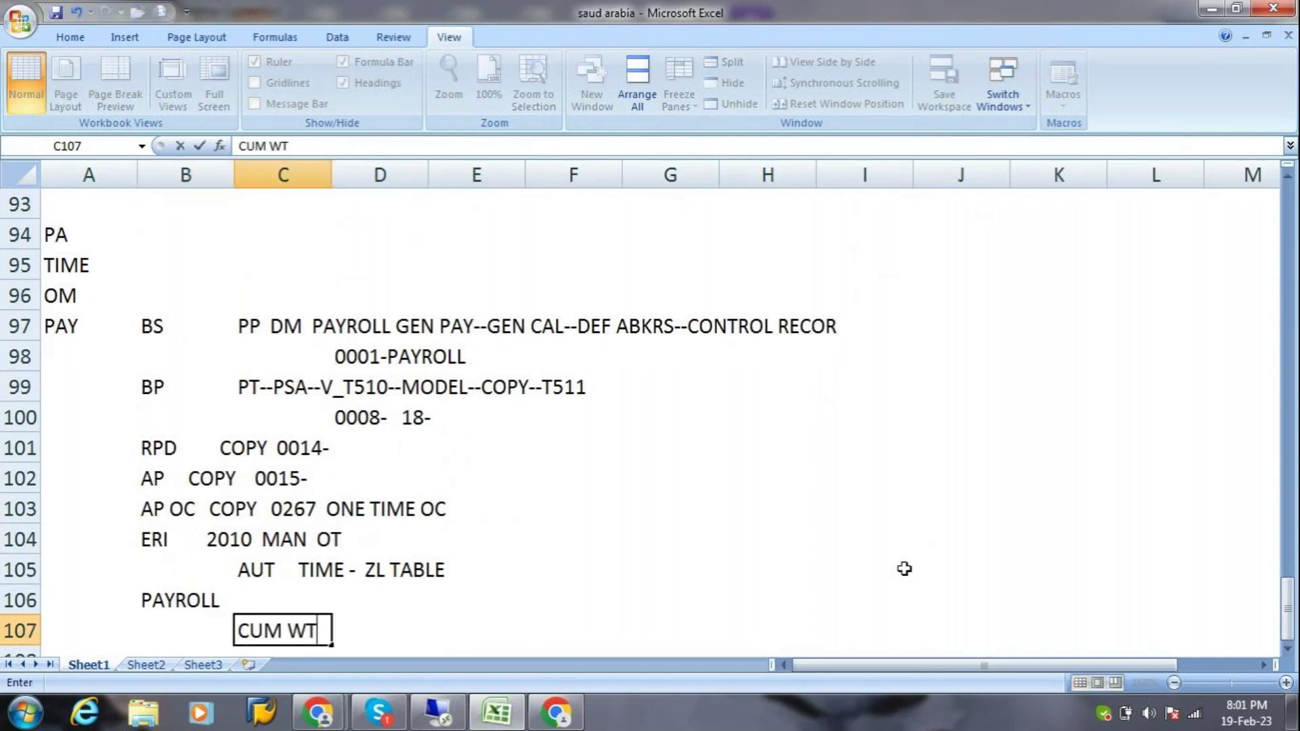
key("Return")
type("CUM L")
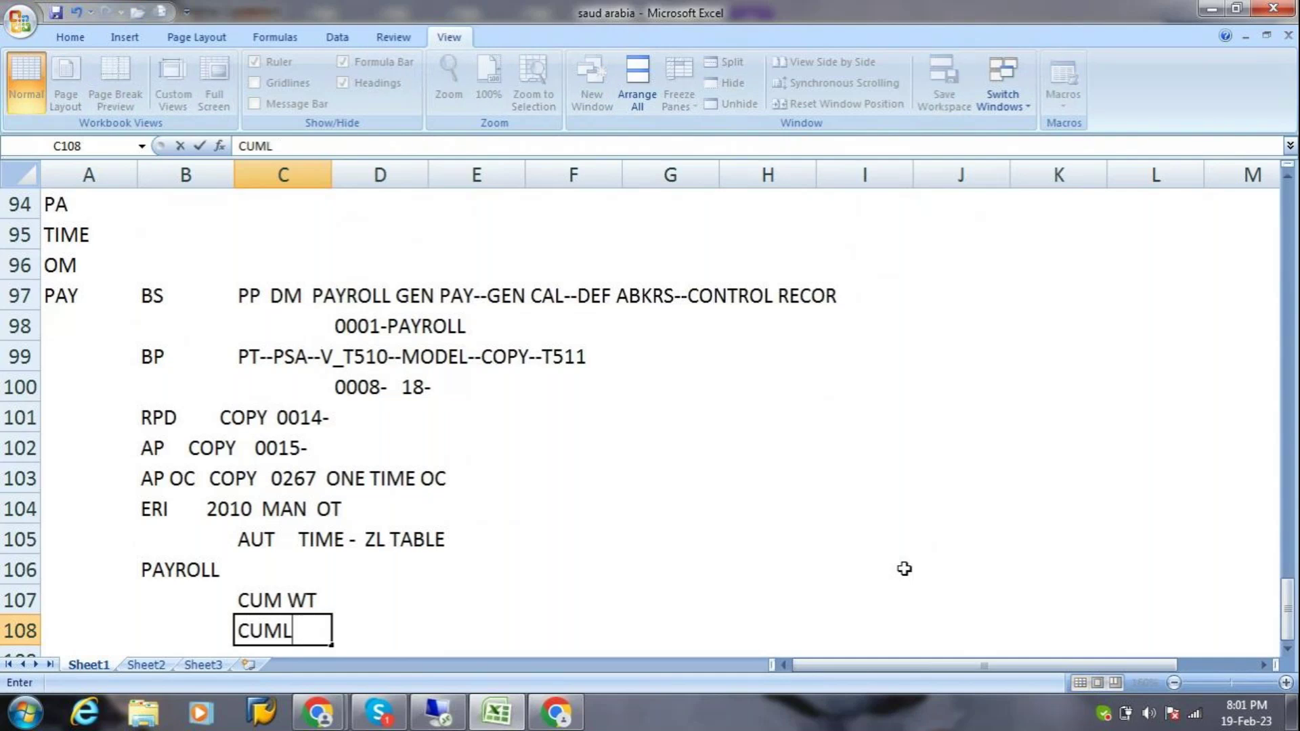
key("Return")
Enter "EME" in C109 and the absence note "ABS CON IFN" in C110.
type("DEM")
key("Return")
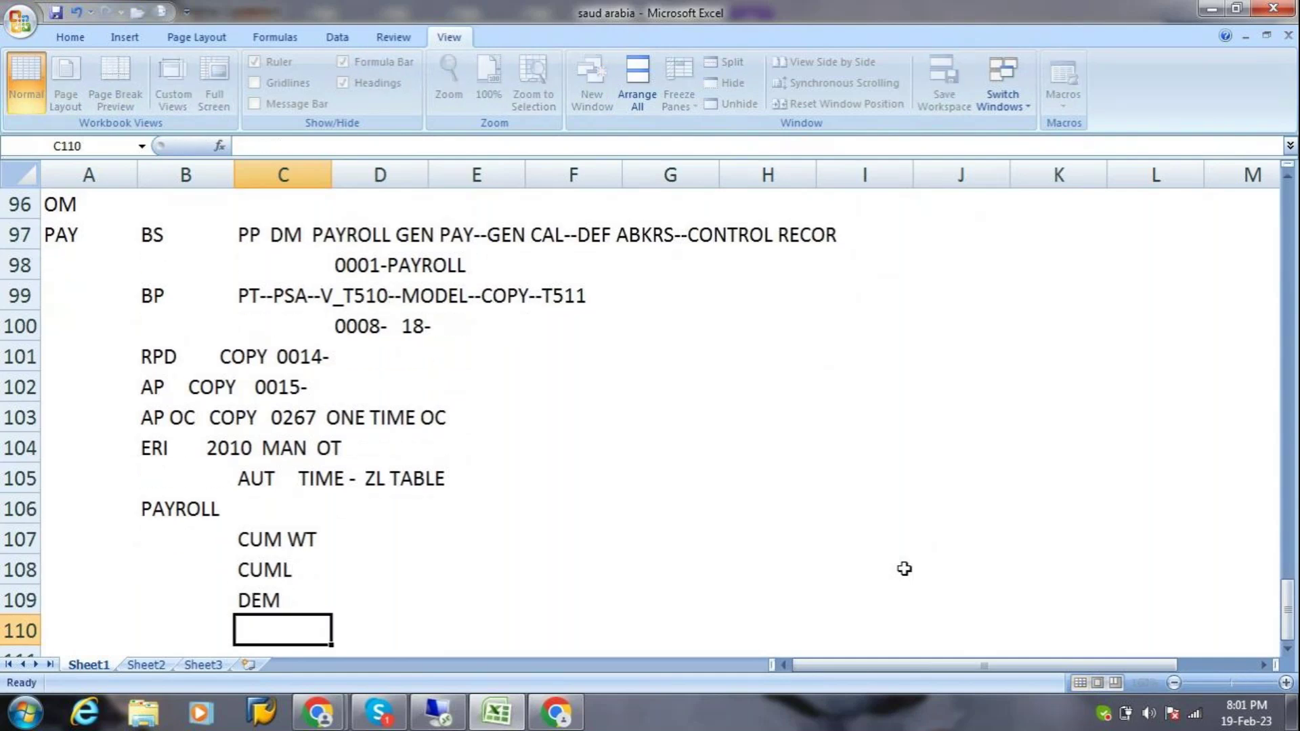
key("Up")
type("EME")
key("Return")
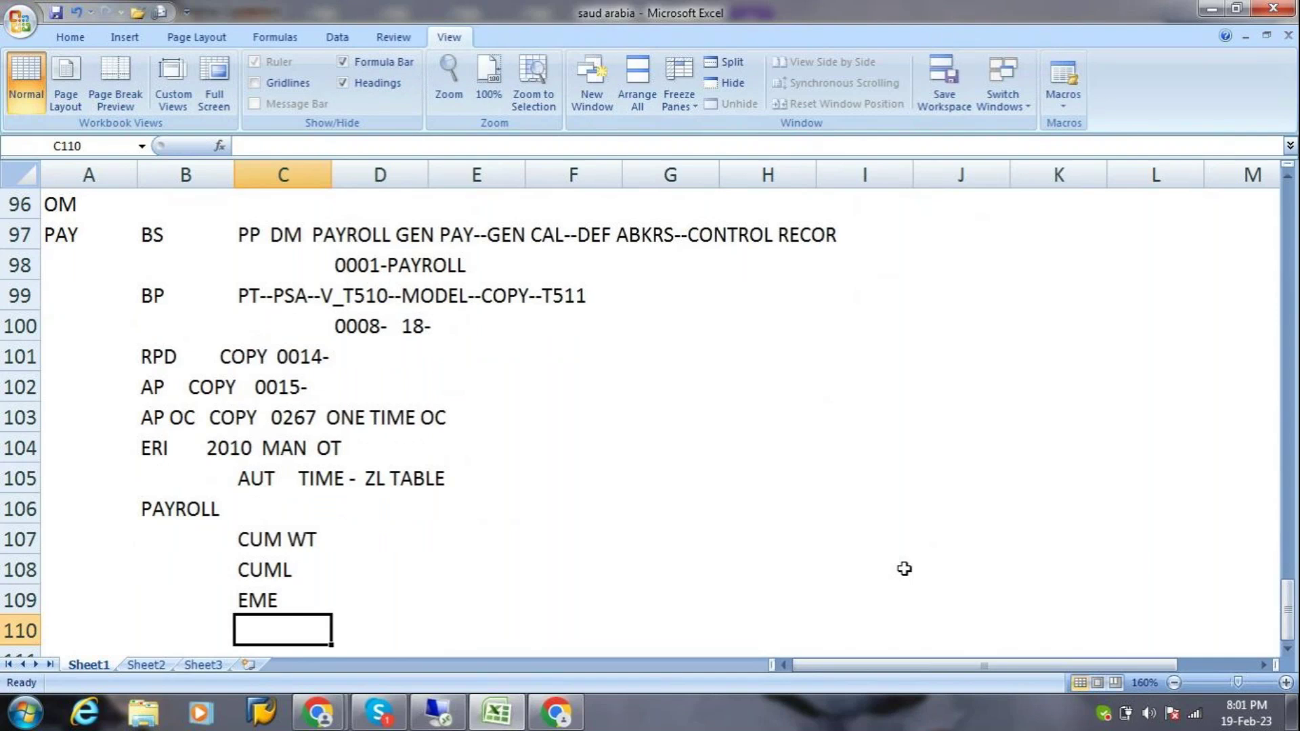
type("ABS C")
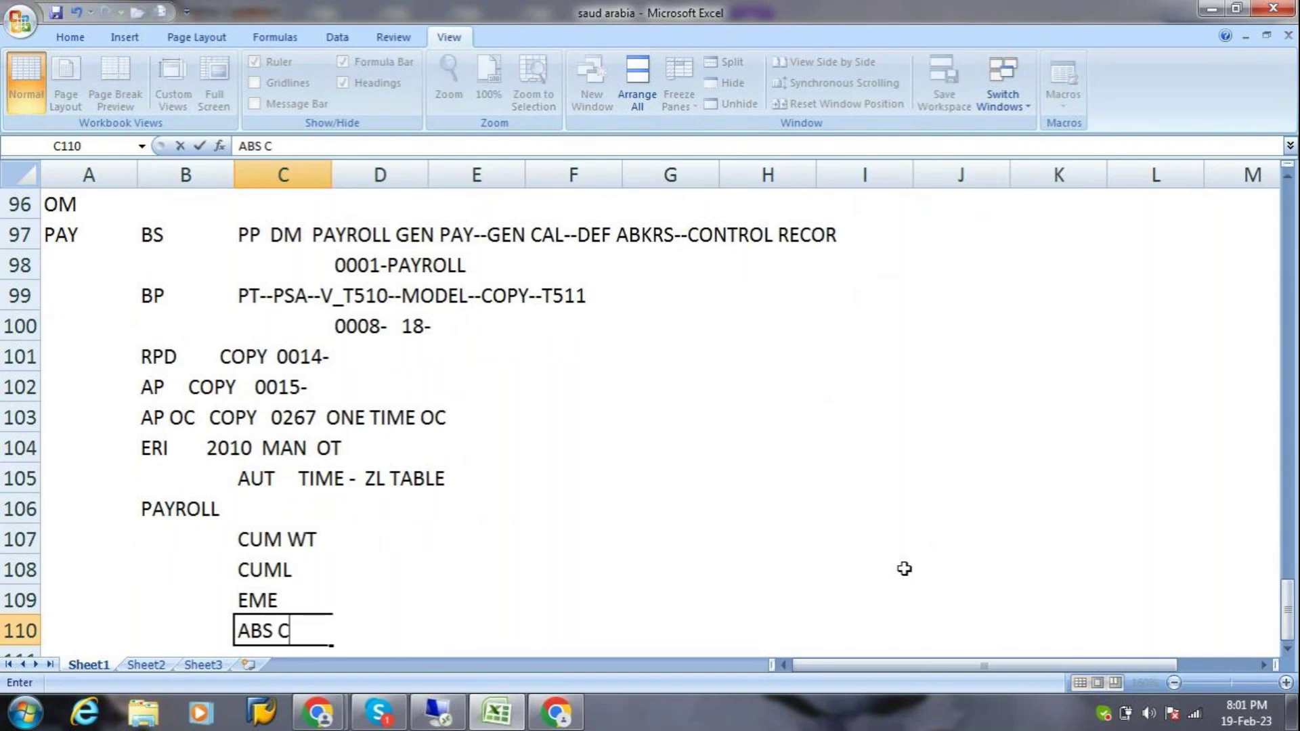
type("ON IFN")
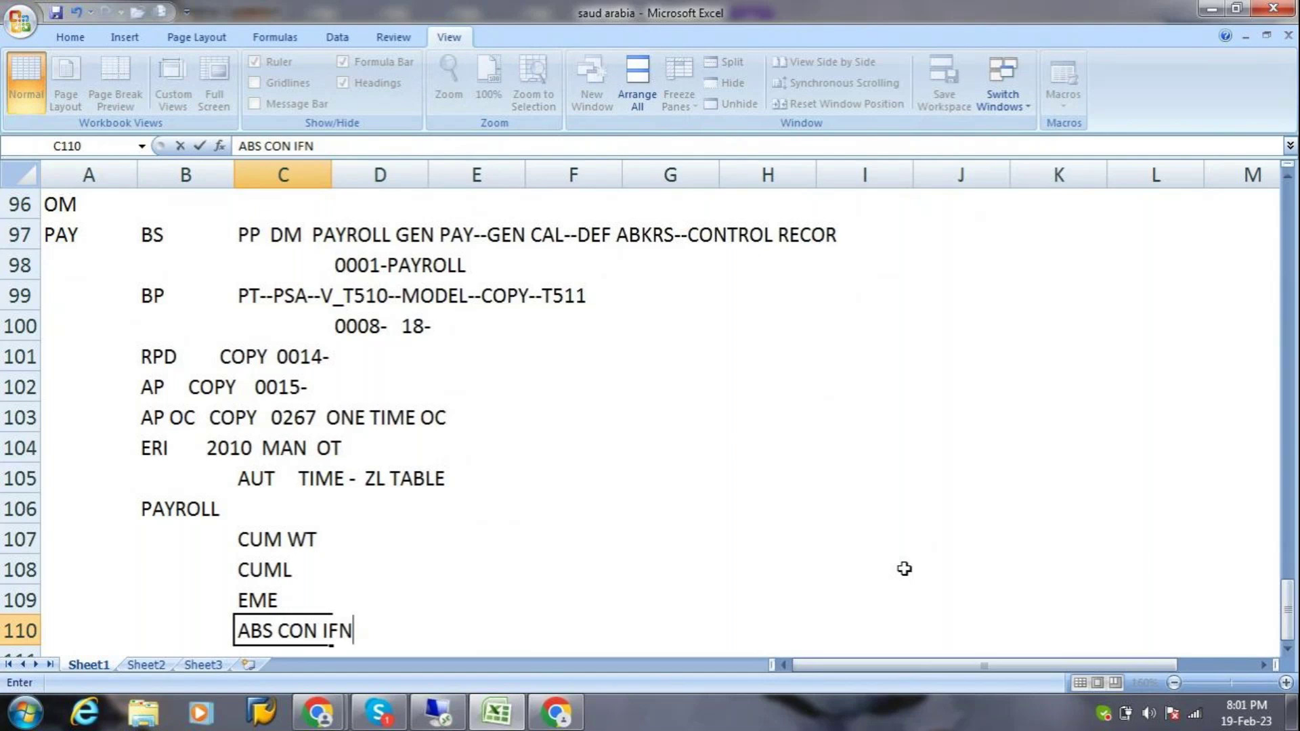
key("Return")
List the absence types "PAID" in D111 and "UNPAID" in D112.
key("Right")
type("PAID")
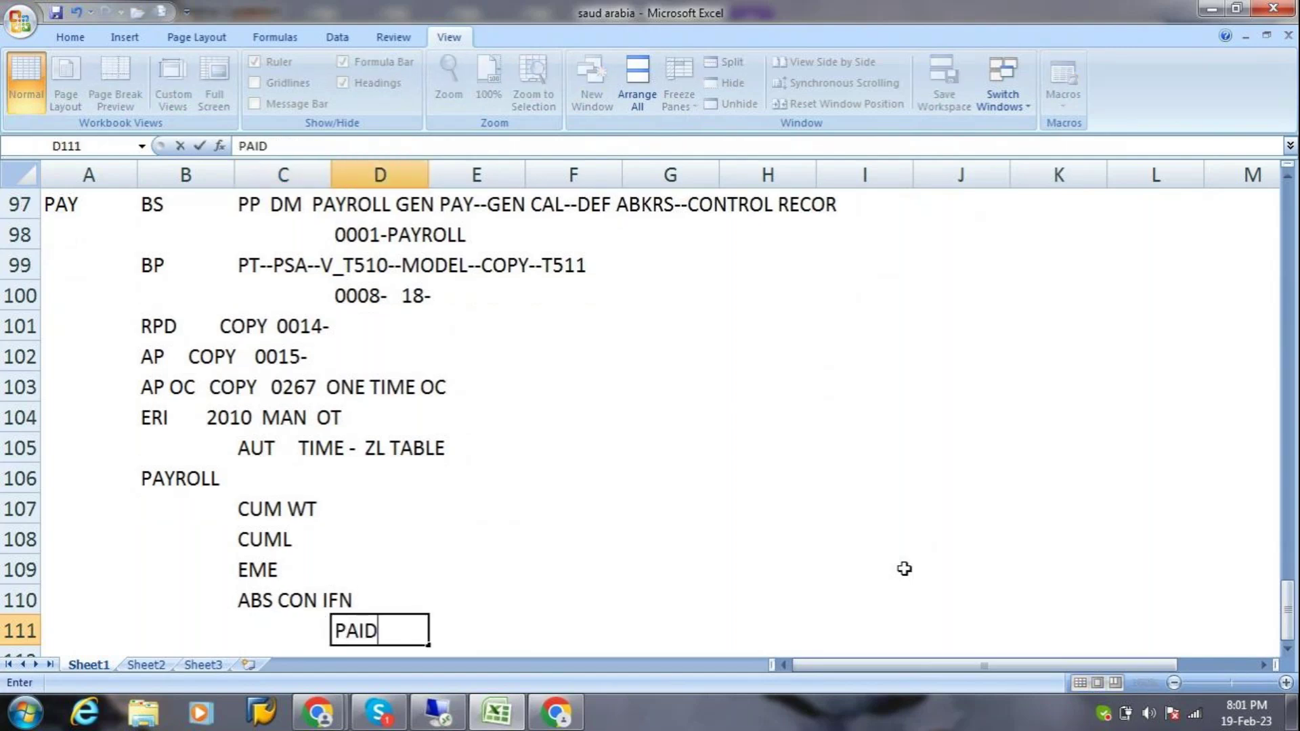
key("Return")
type("UNPAID")
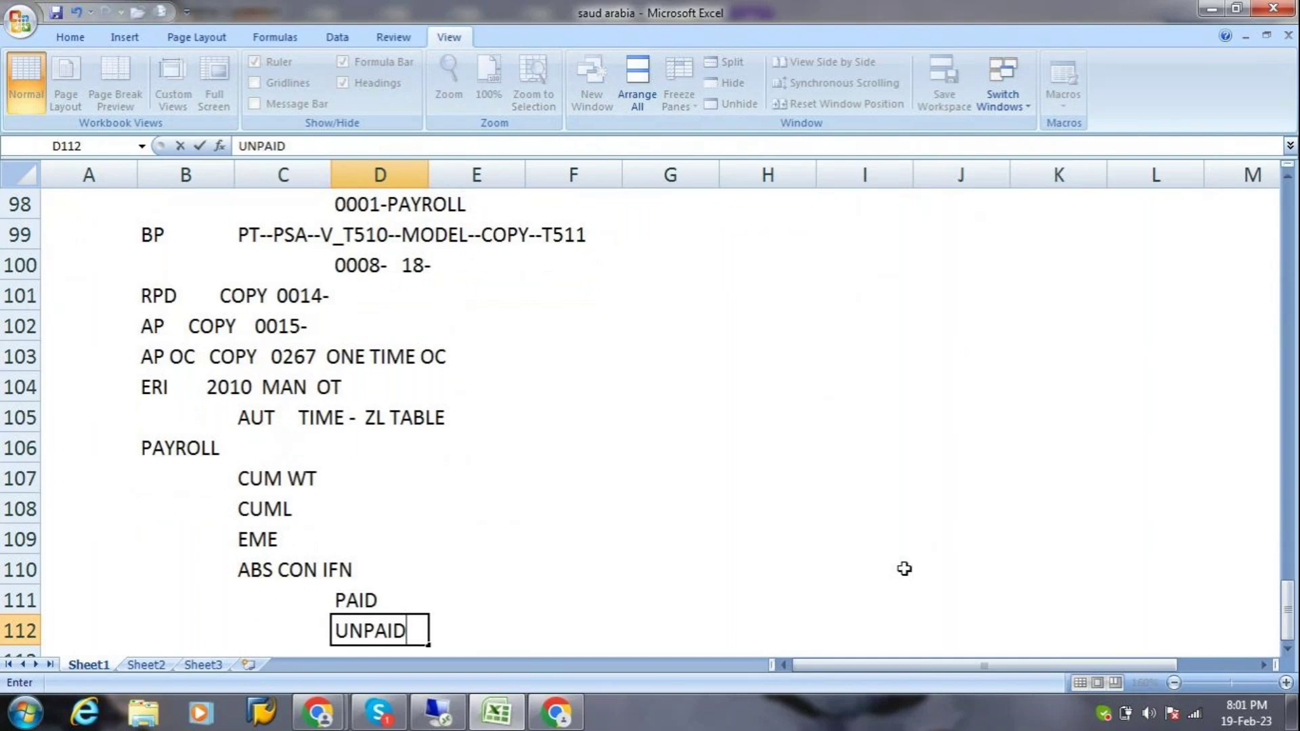
key("Up")
Enter "NO CHANGE" in F111 beside PAID and "SAL IS GET --PRORATION" in F112 beside UNPAID.
key("Right")
key("Right")
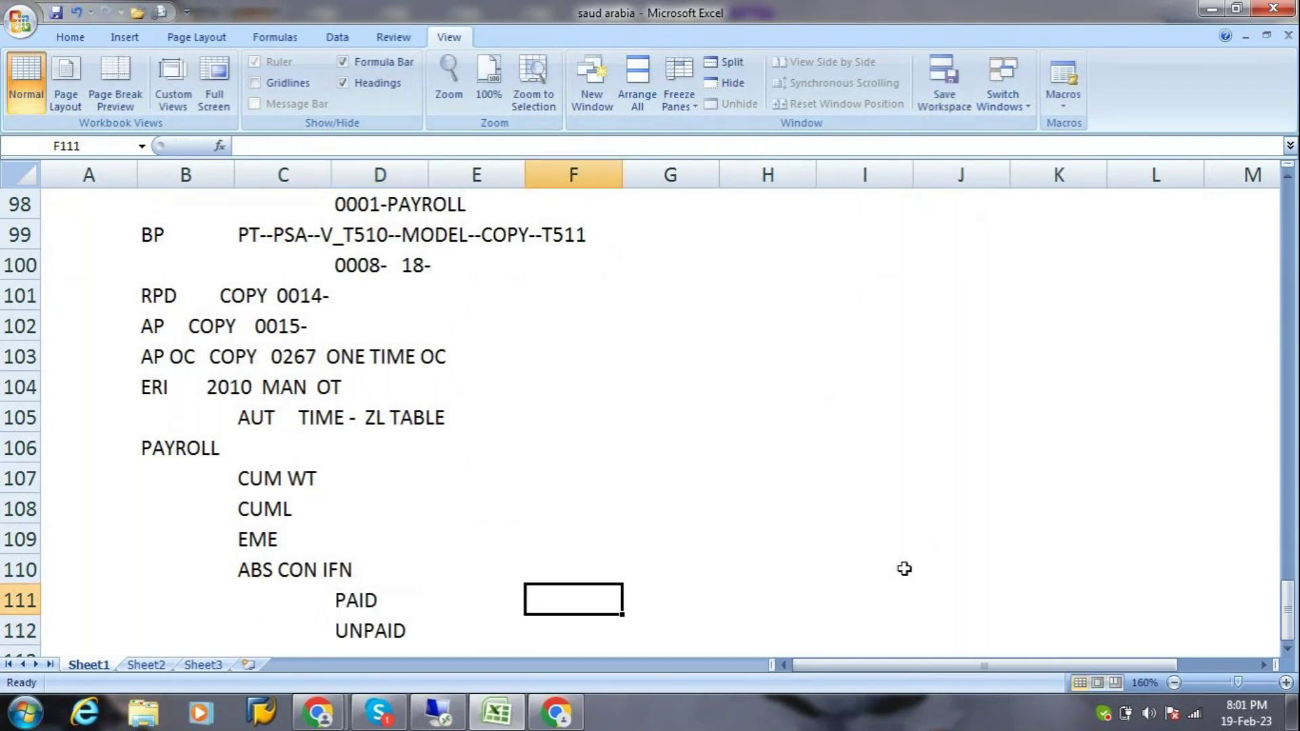
type("NO CHANGE")
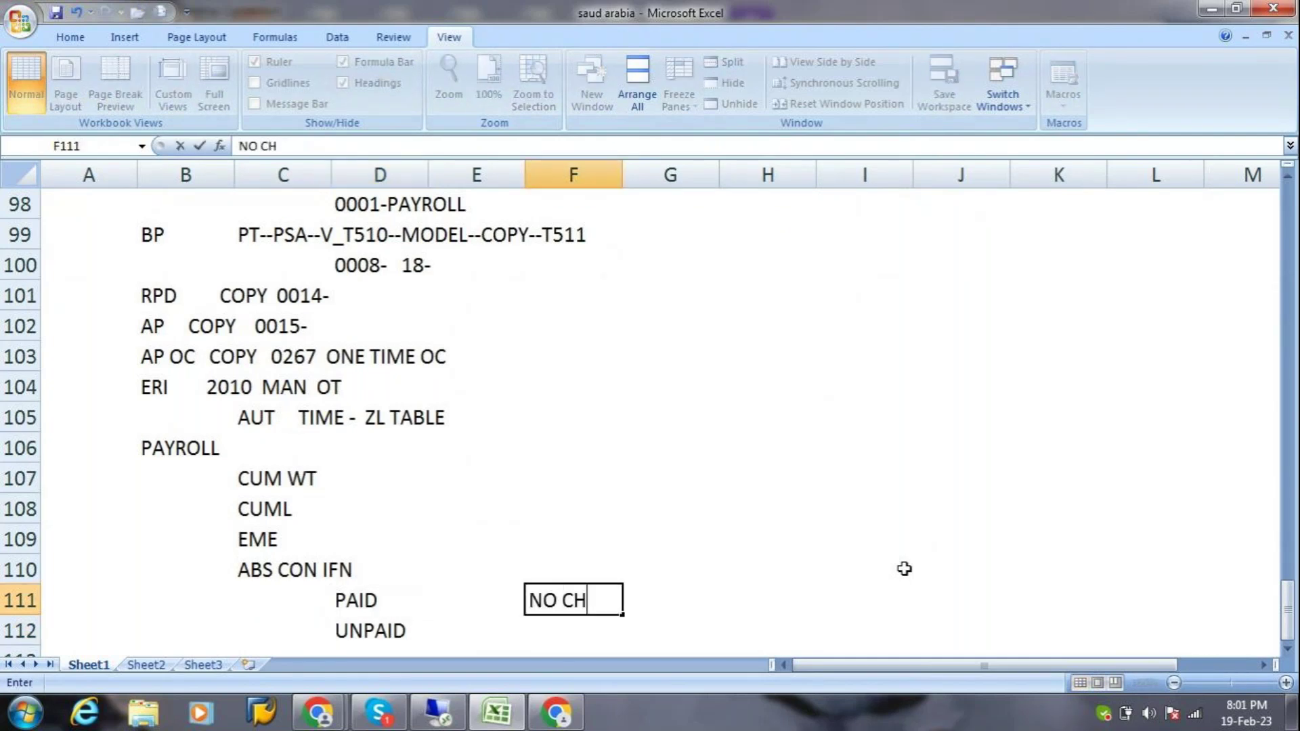
key("Return")
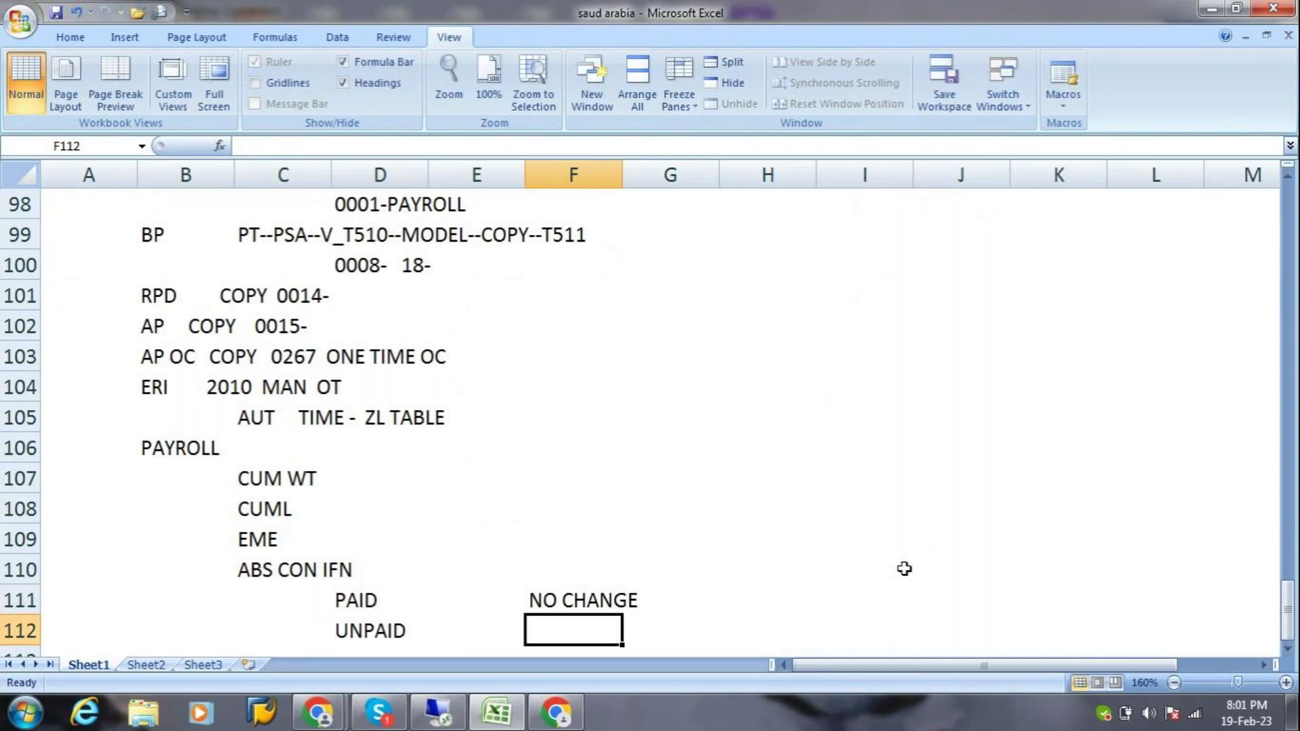
type("SAL IS GET --PRORAT")
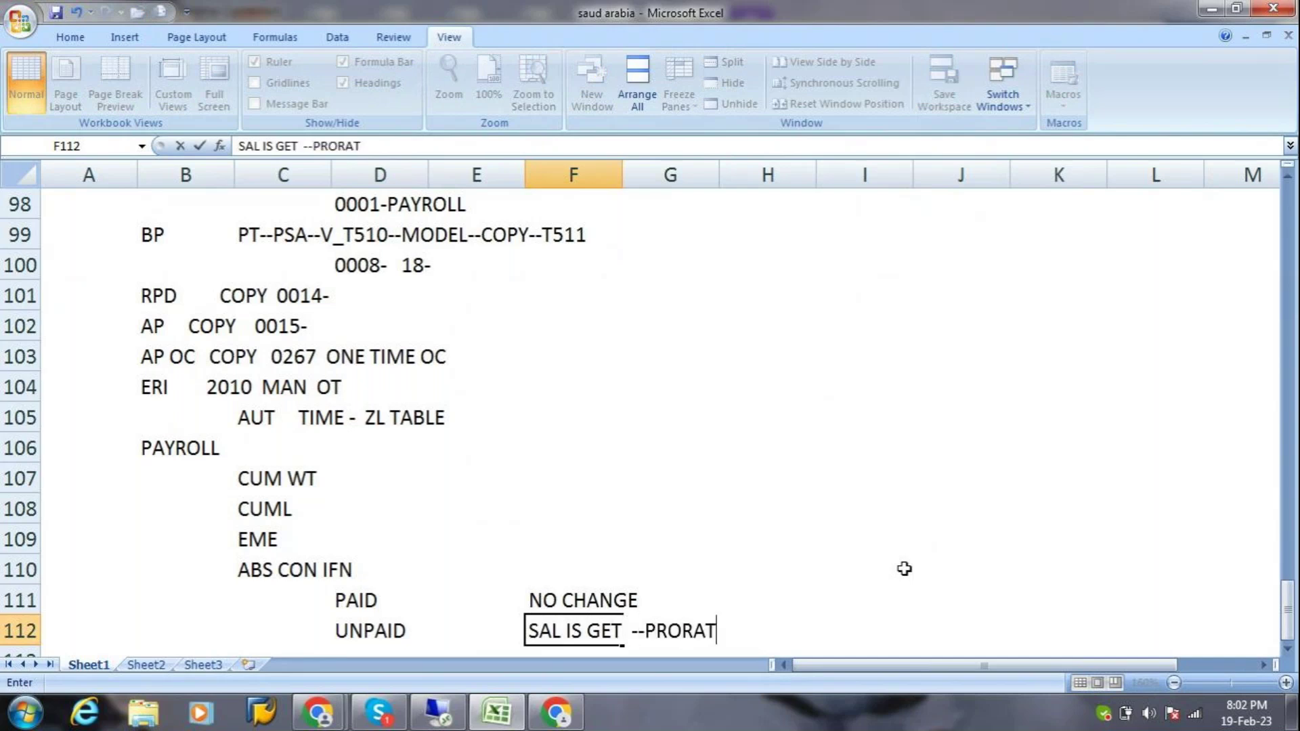
type("ION")
key("Return")
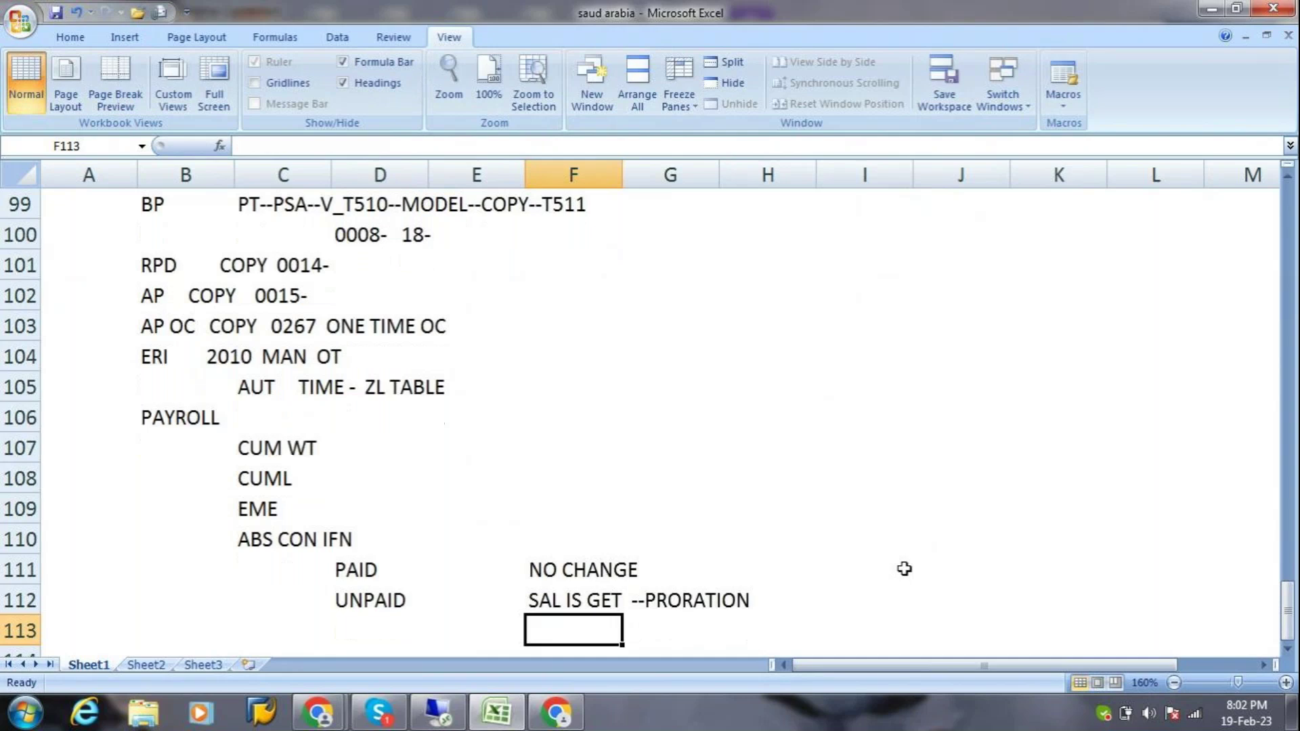
Enter "FACTORING" in G113 with the example "30=25000" in H114 and "29=?" in H115.
key("Right")
type("FACTORING")
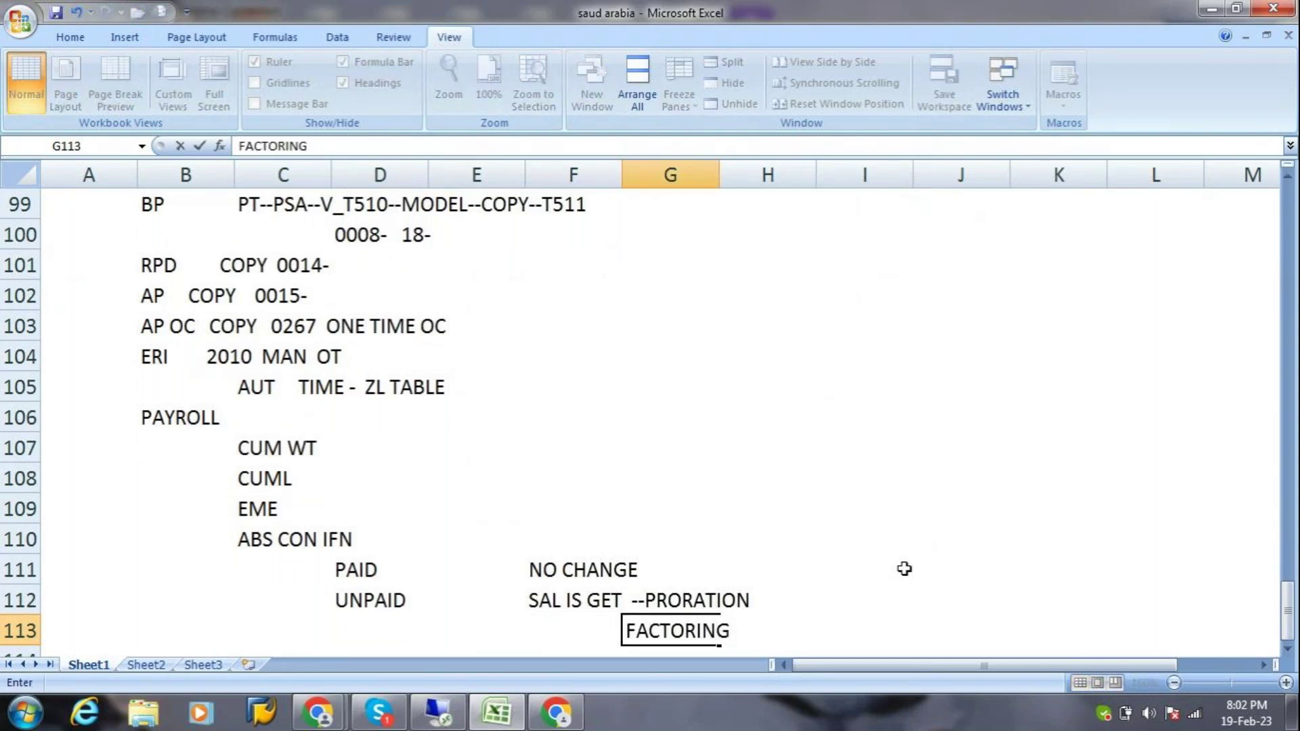
key("Return")
key("Right")
type("30=25000")
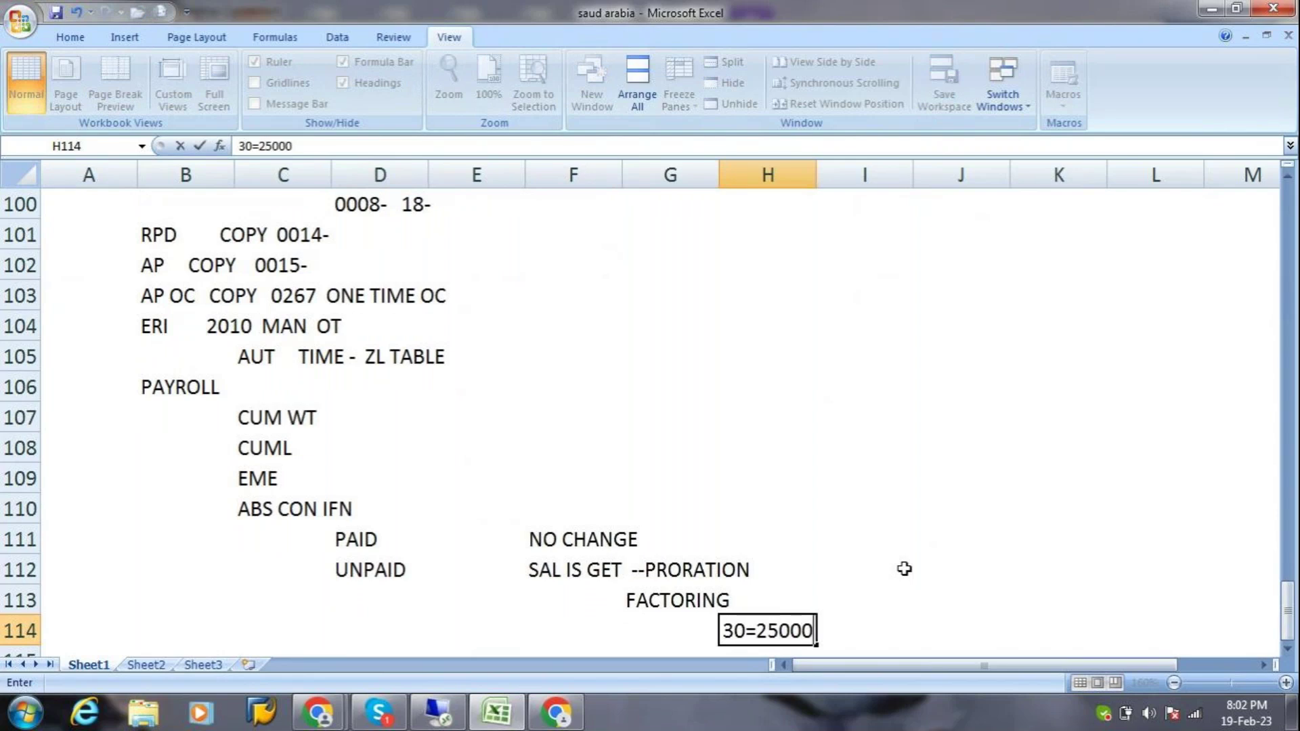
key("Return")
type("29=")
type("/")
key("BackSpace")
type("?")
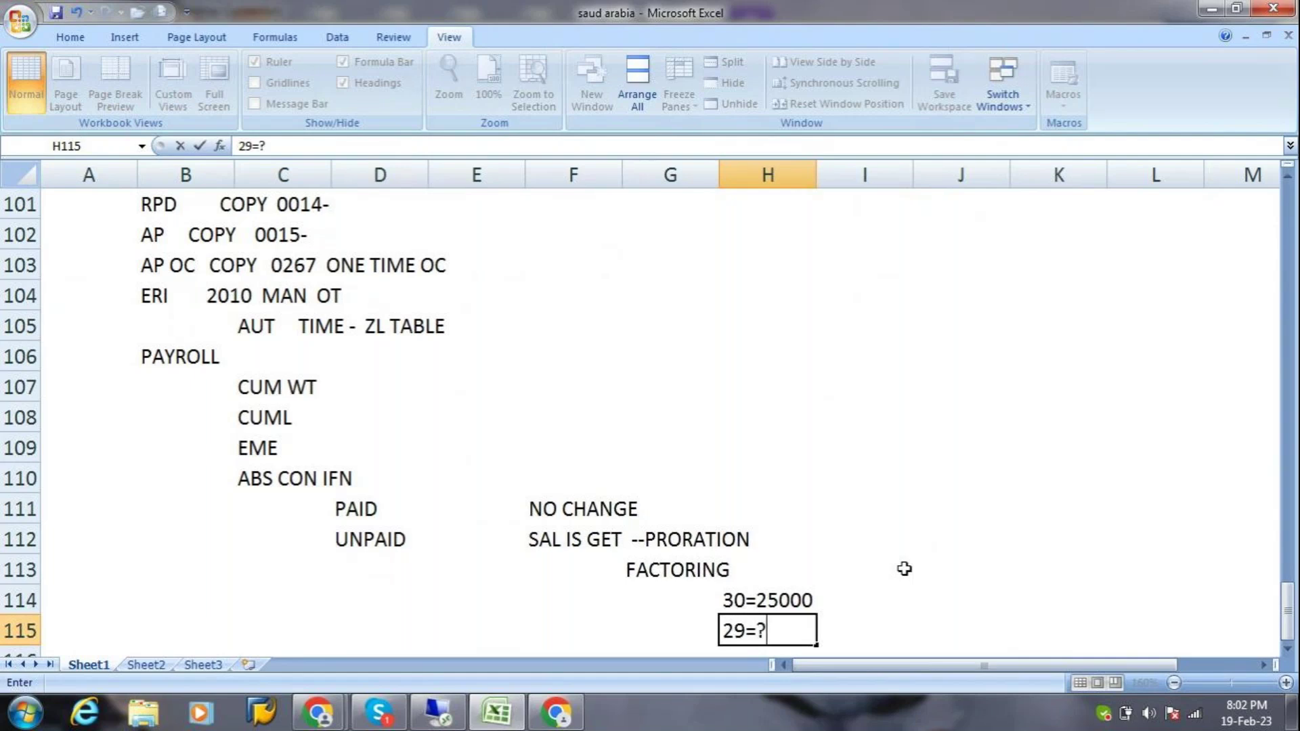
key("Up")
Add a second factoring example with "28=25000" in I114 and "27=/" in I115.
key("Right")
type("28")
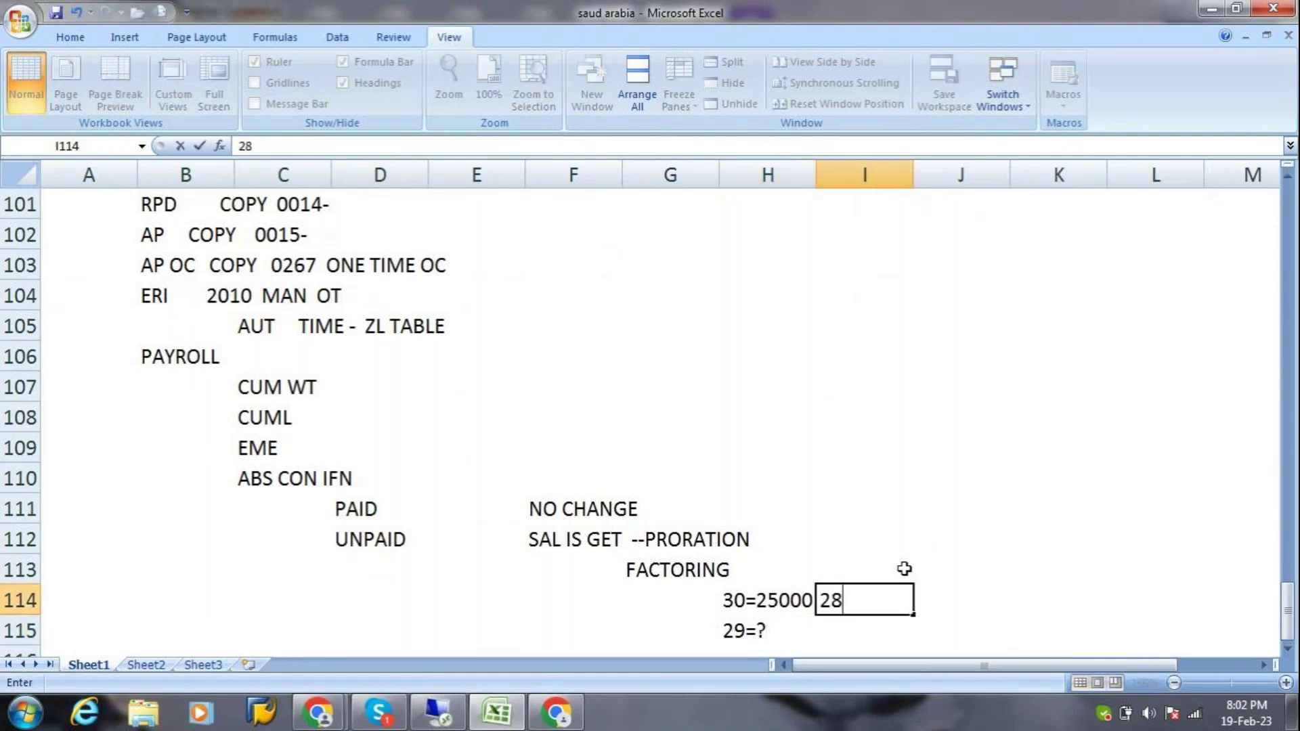
type("=25000")
key("Return")
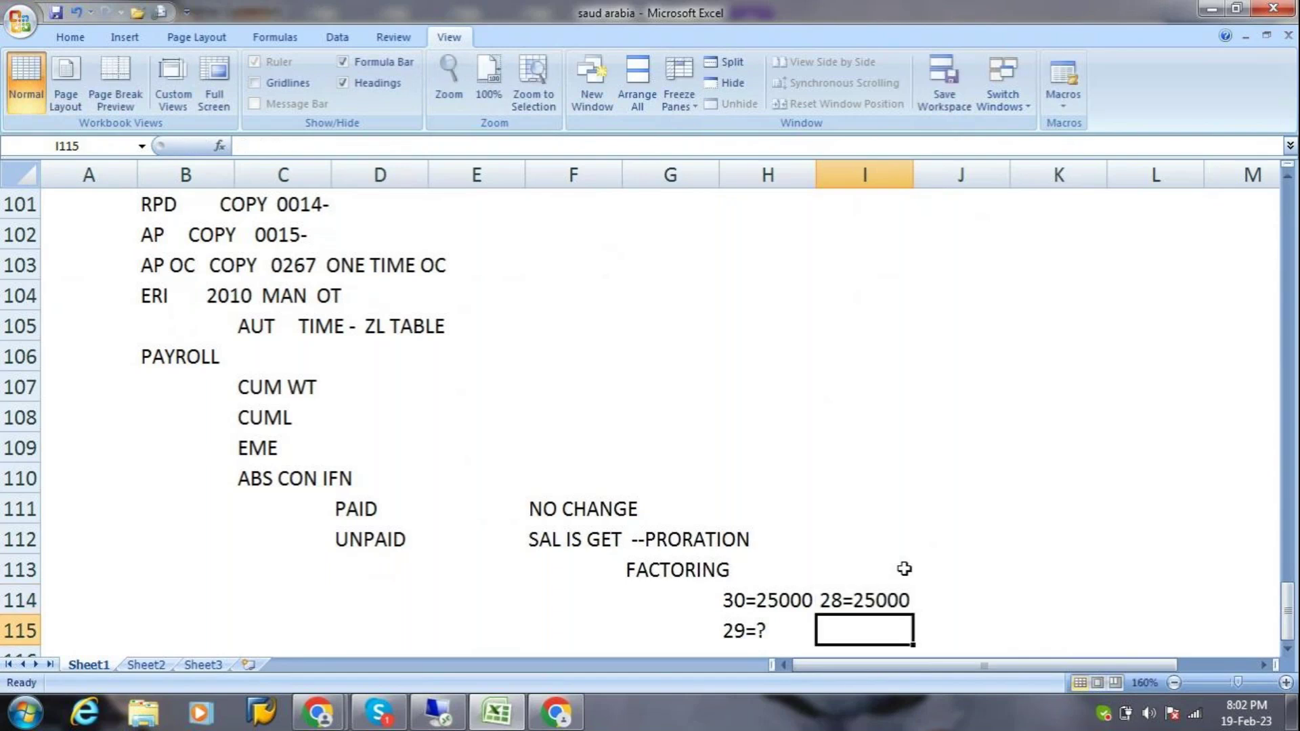
type("27=/")
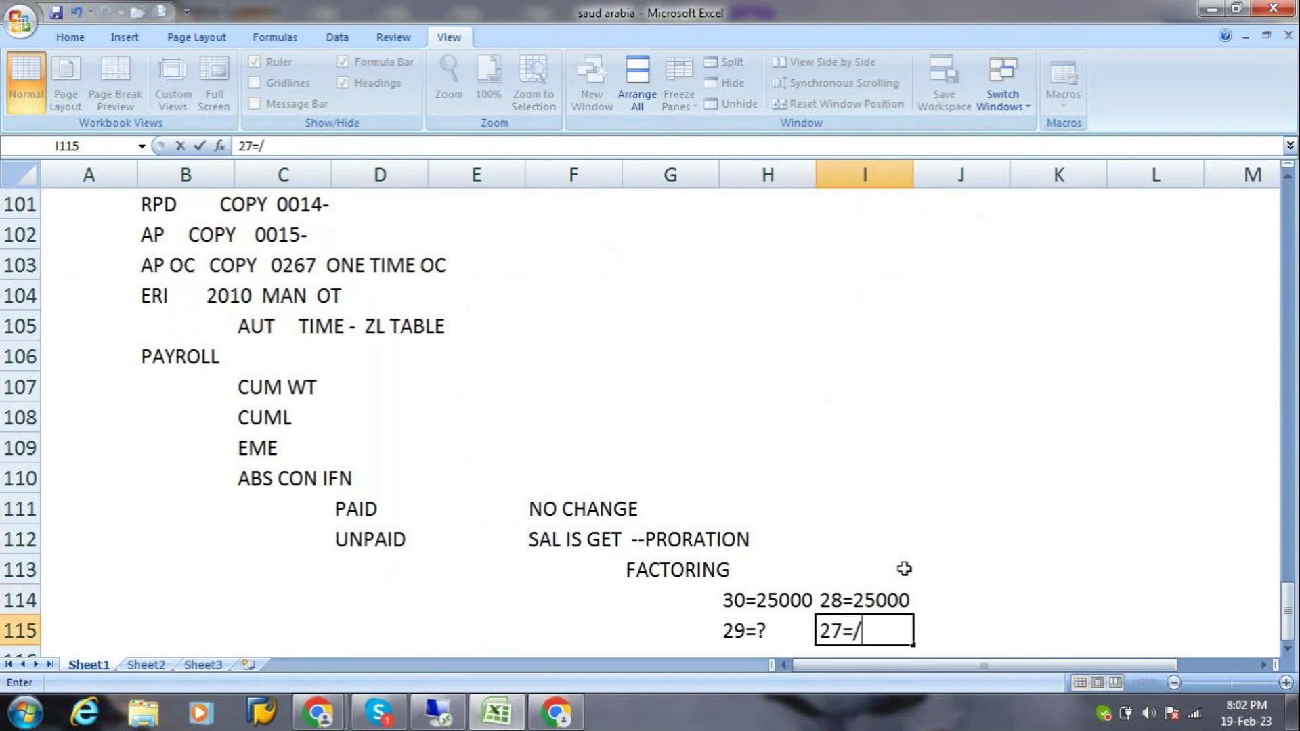
key("Return")
Enter "TWT" in C116, below the absence notes.
key("Left")
key("Left")
key("Left")
key("Left")
key("Left")
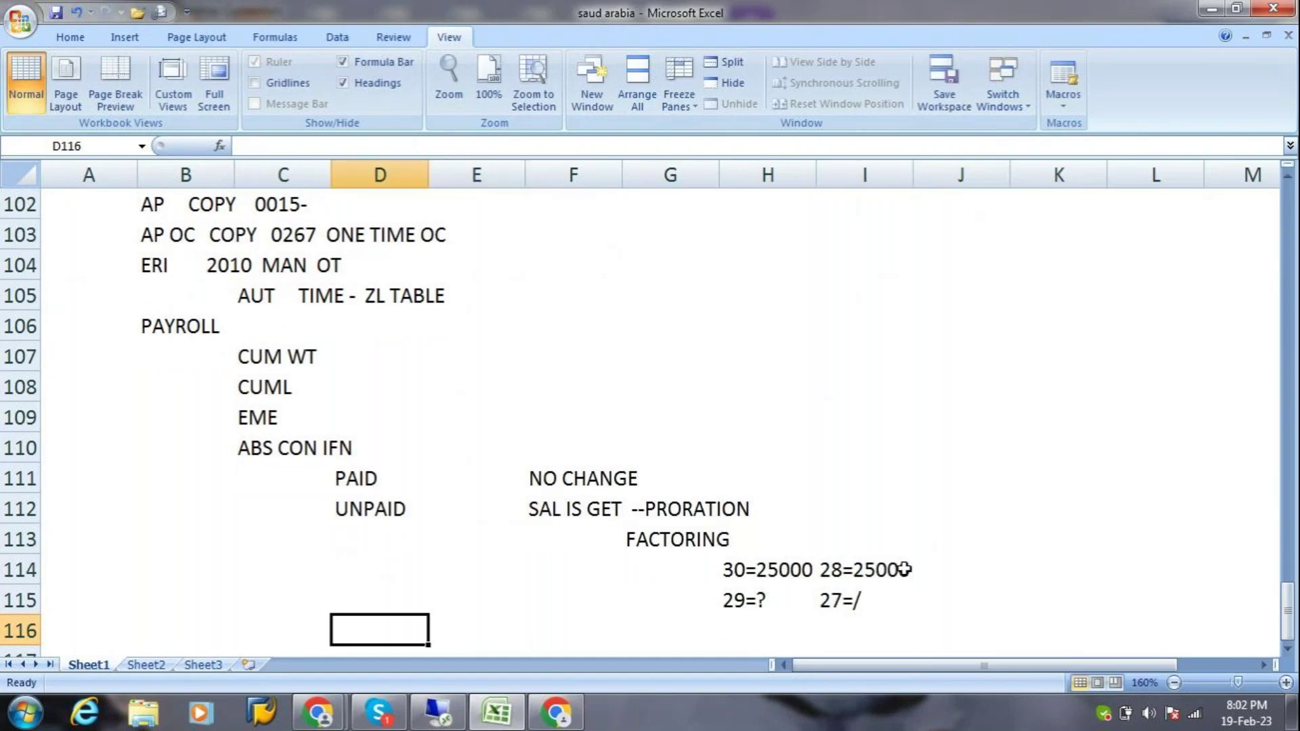
key("Left")
key("Left")
key("Right")
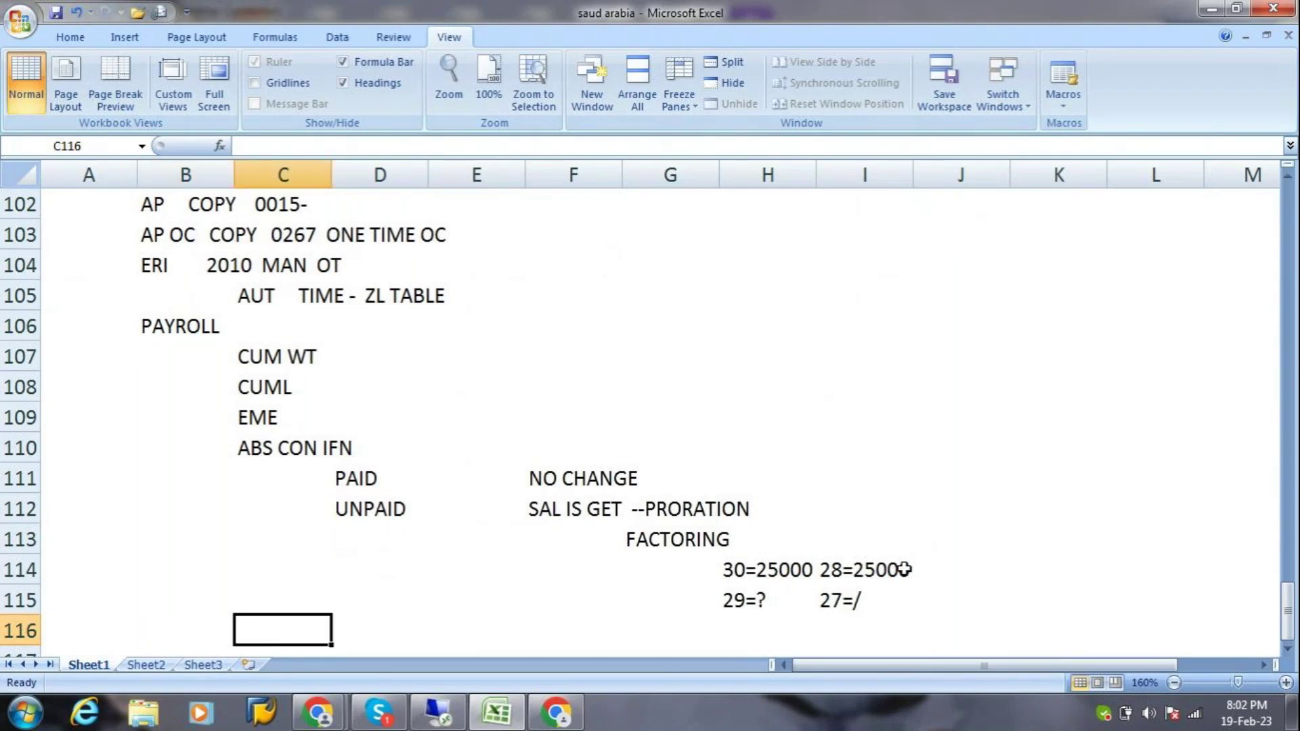
type("TWT")
key("Tab")
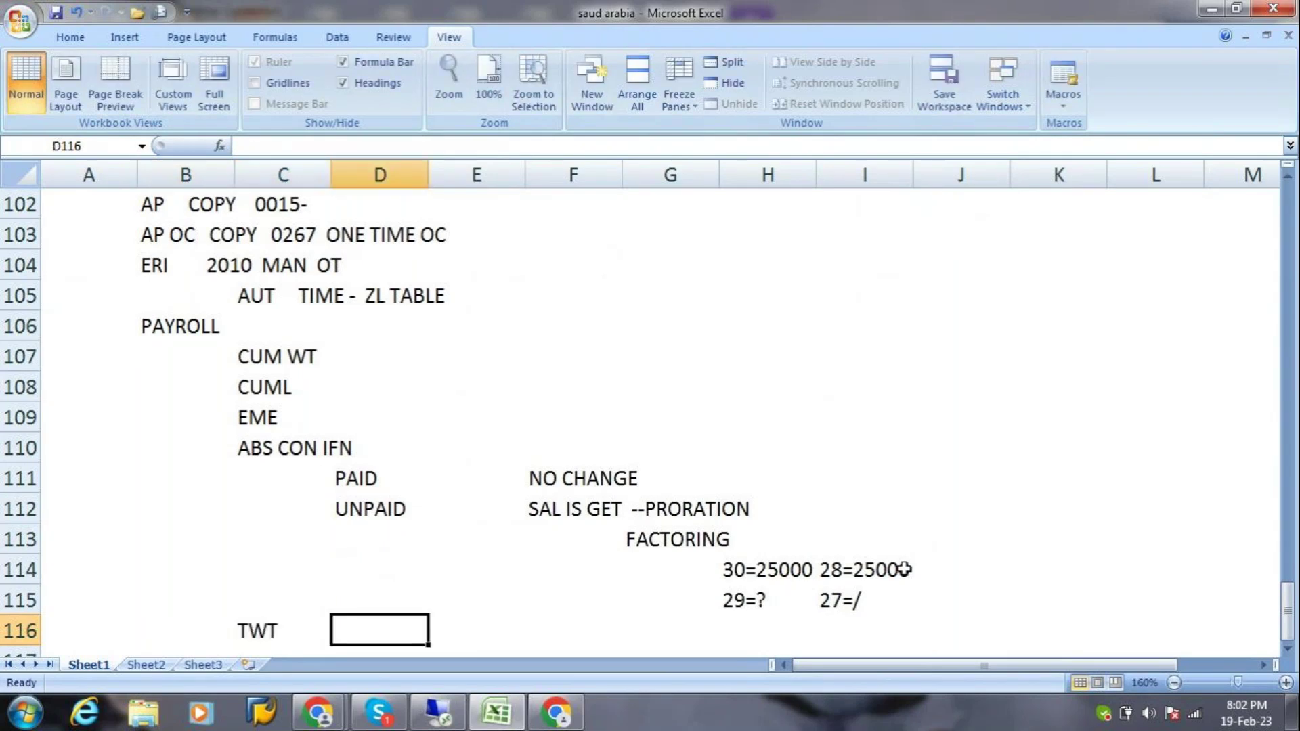
Enter the overtime note "OT --POST TR--TE--ZL" in D116 and "ZLIT" in E117.
type("OT --")
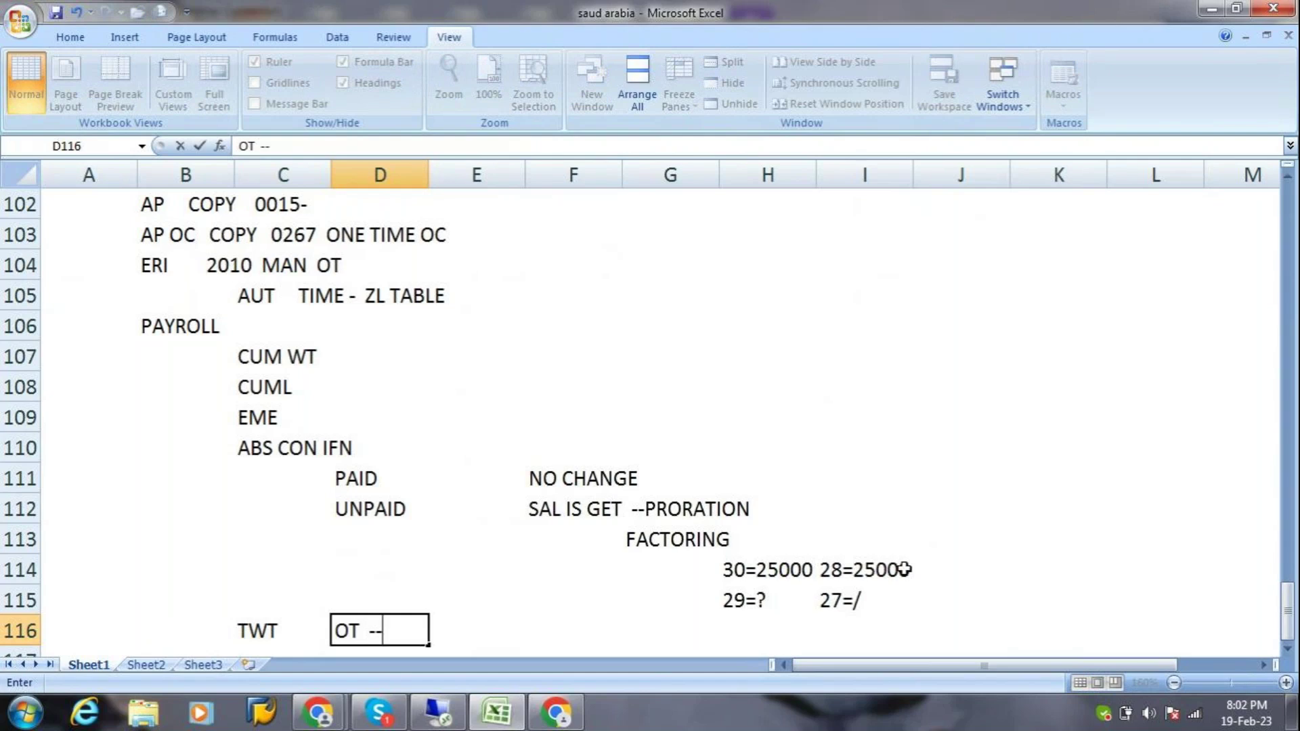
type("POST ")
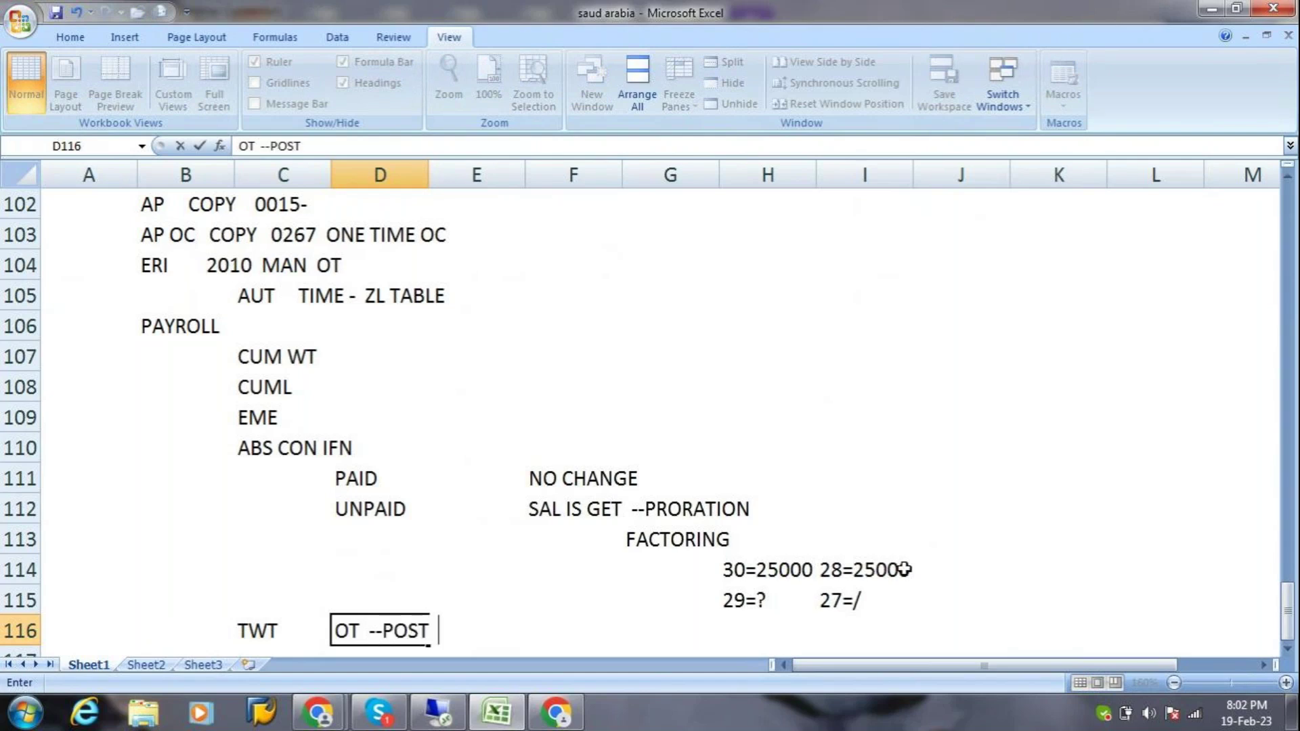
type("TR--TE")
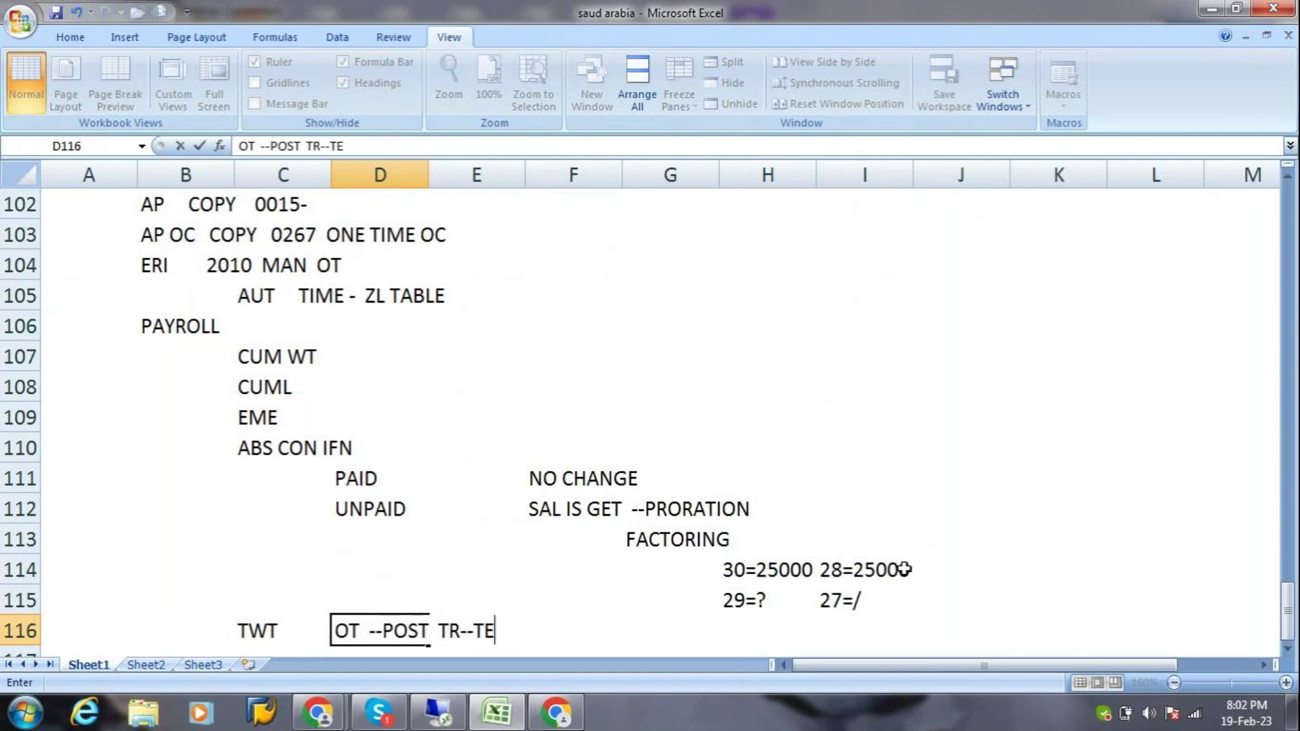
type("--ZL")
key("Return")
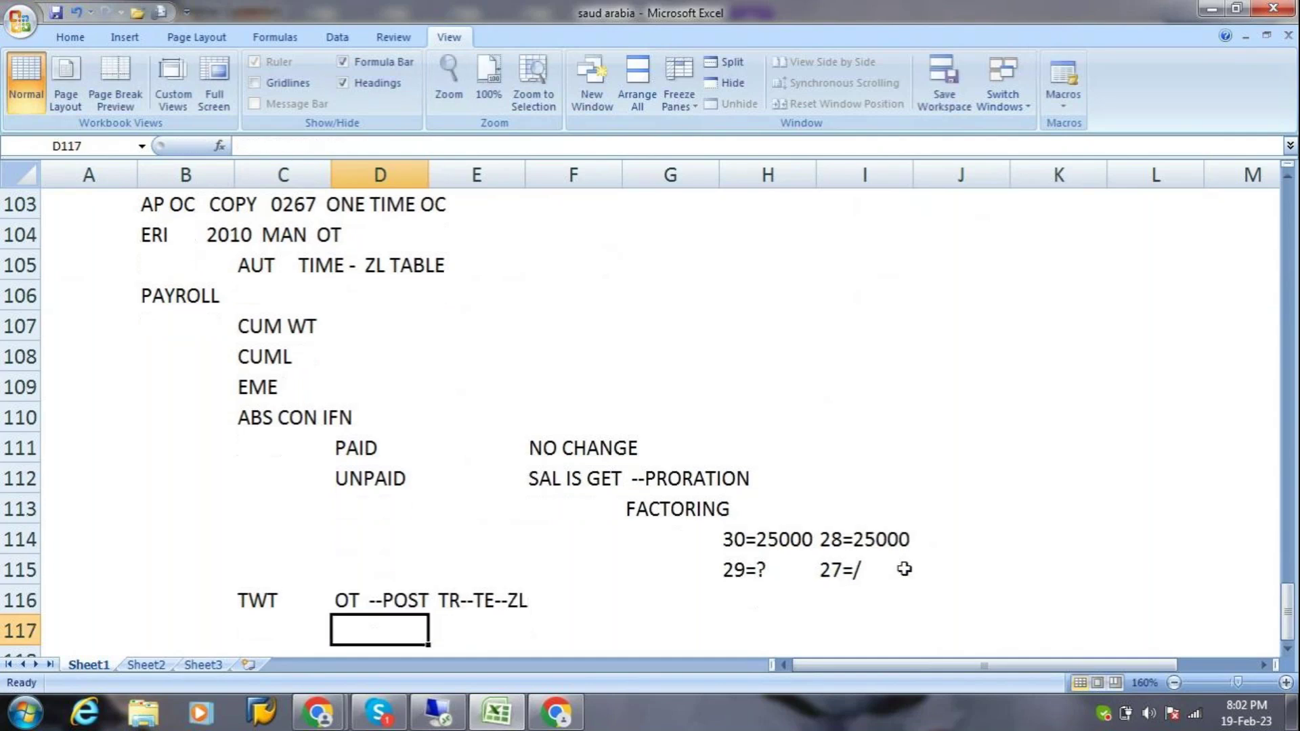
key("Right")
type("ZLIT")
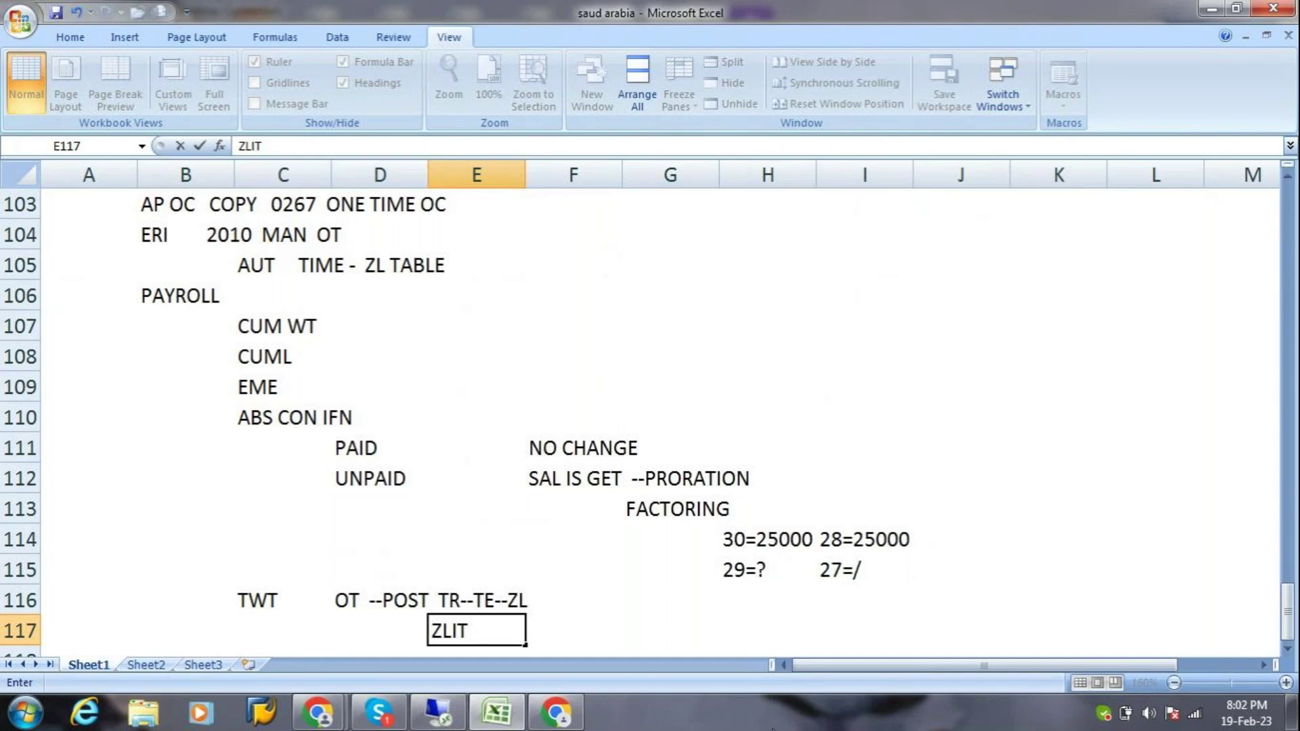
Switch to the SAP remote desktop session and go back from calculation rule SAP1 to the main payroll schema SAU0.
left_click(441, 709)
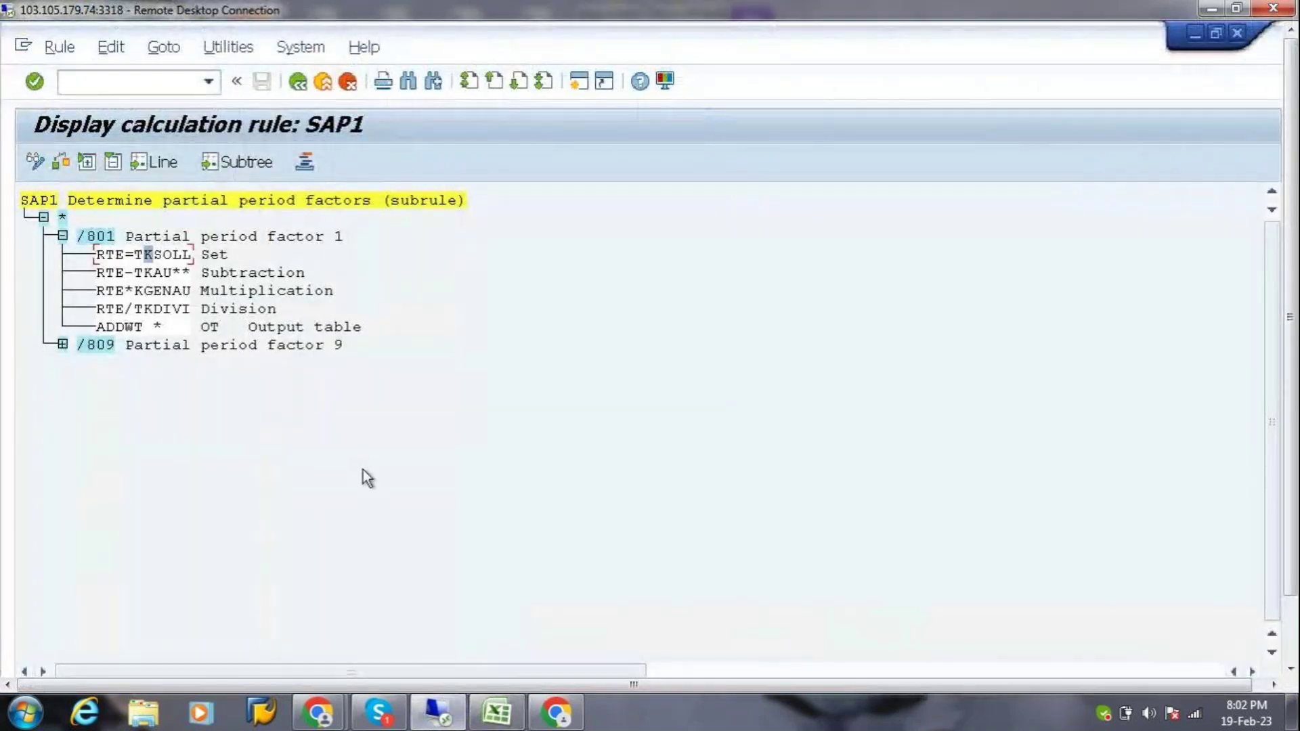
left_click(299, 83)
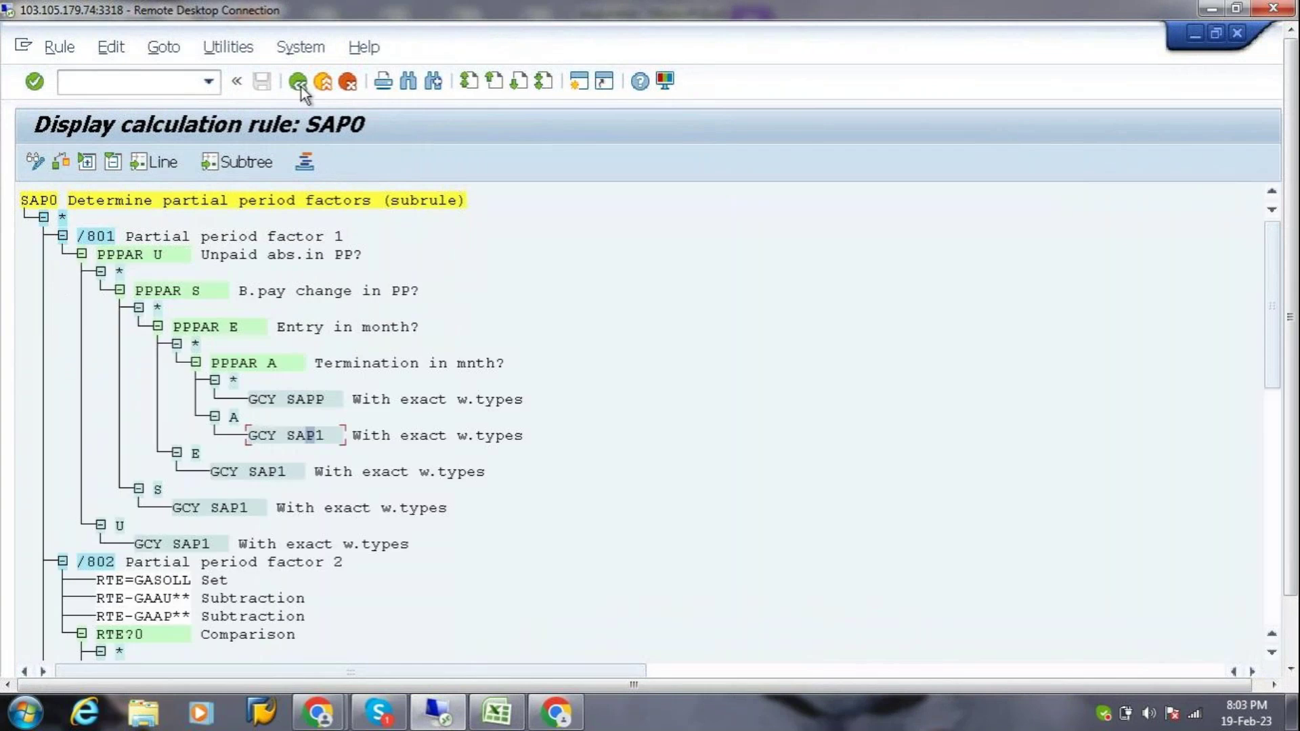
left_click(300, 83)
left_click(300, 83)
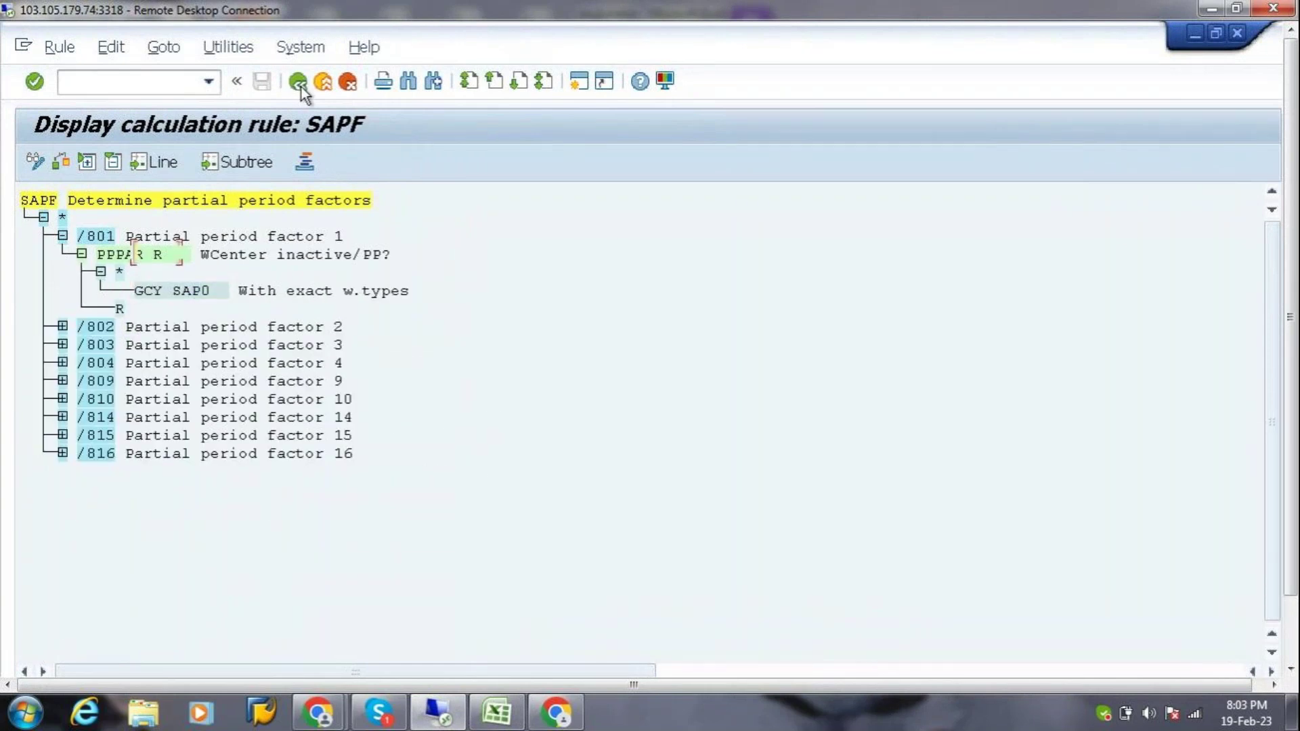
left_click(323, 82)
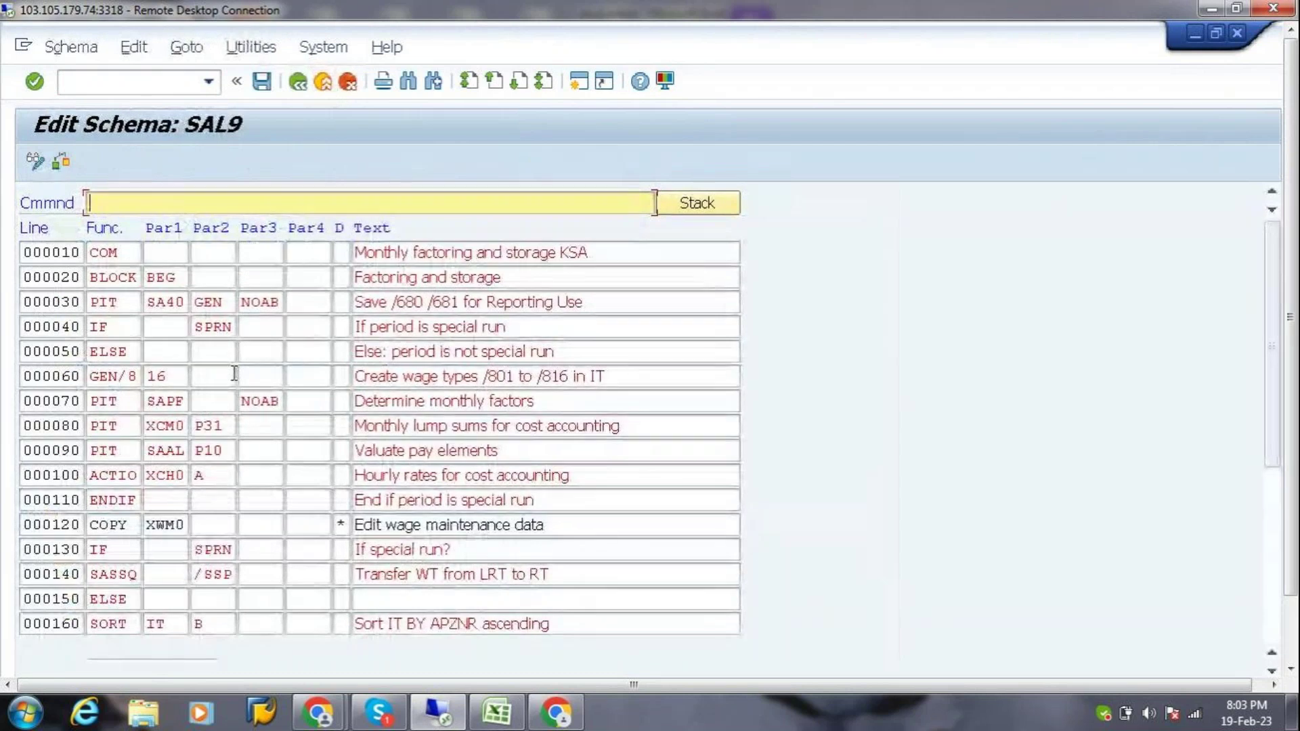
left_click(298, 82)
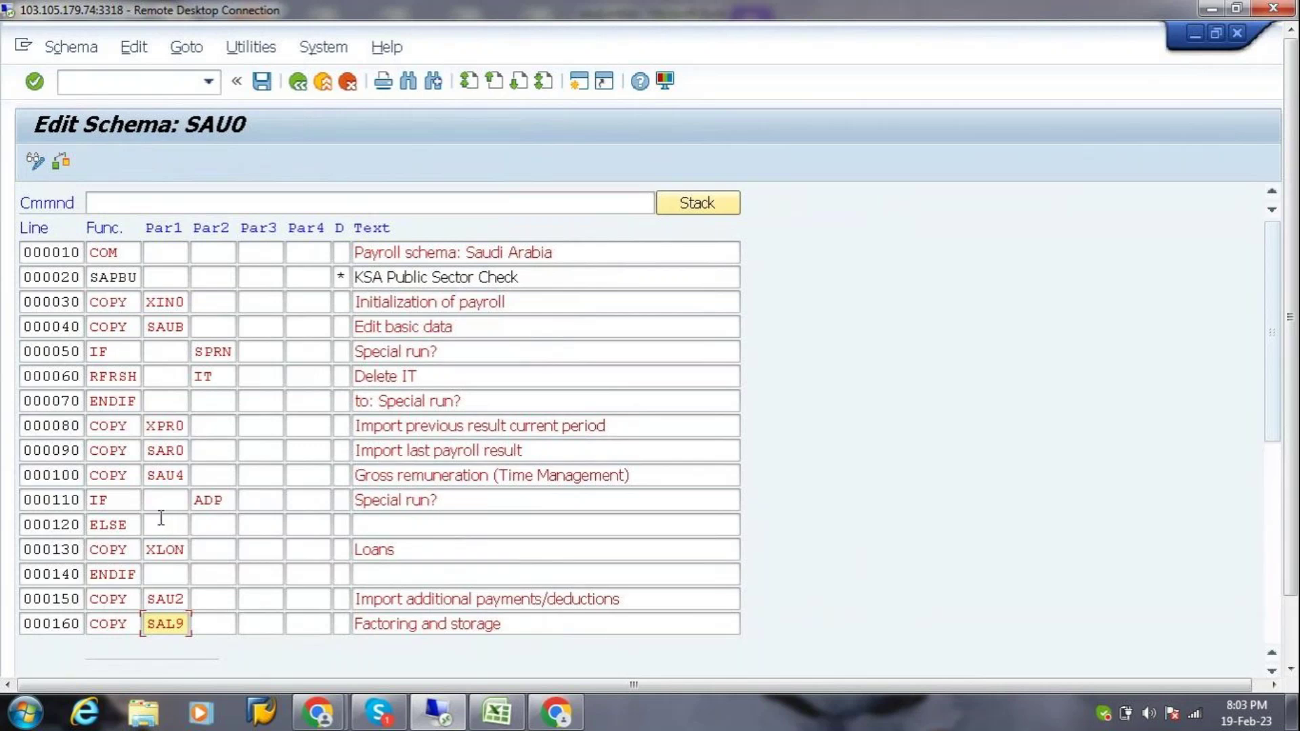
Open the gross remuneration (Time Management) subschema SAU4 and locate the ZLIT function that places summarized ZL entries in IT.
double_click(157, 476)
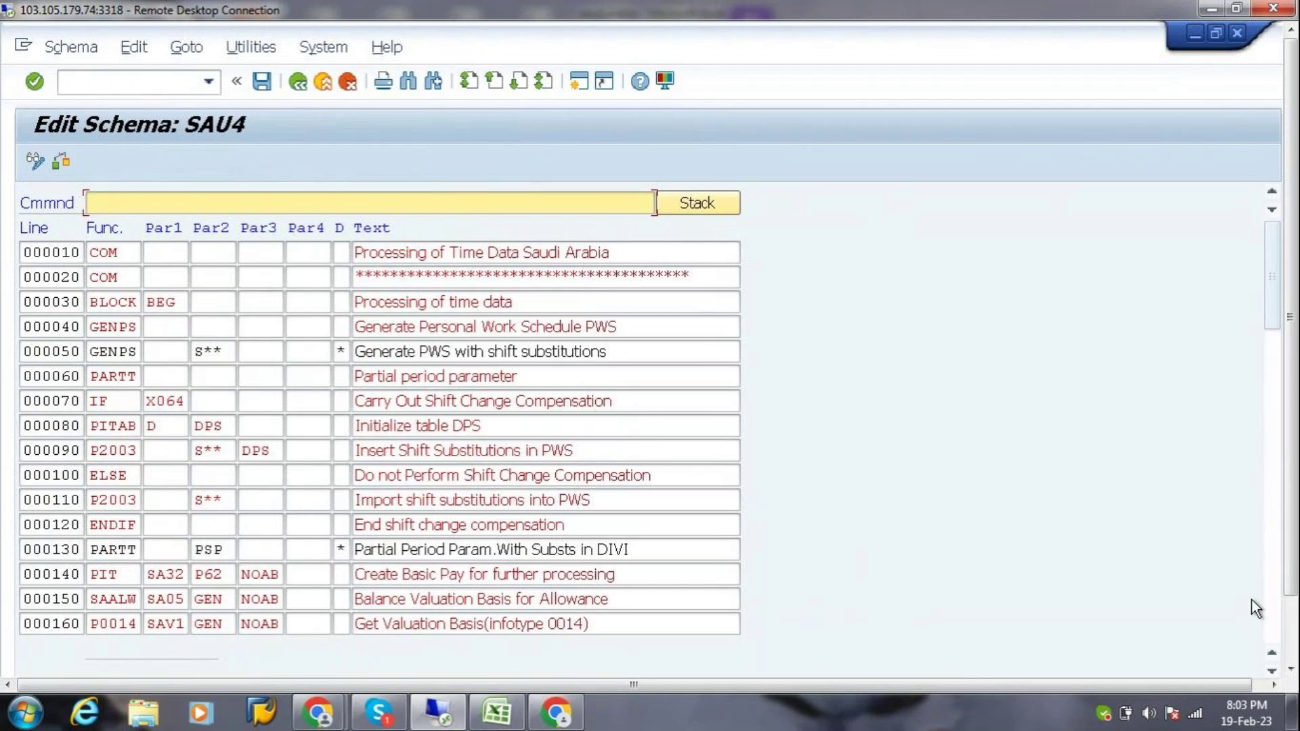
left_click(1275, 635)
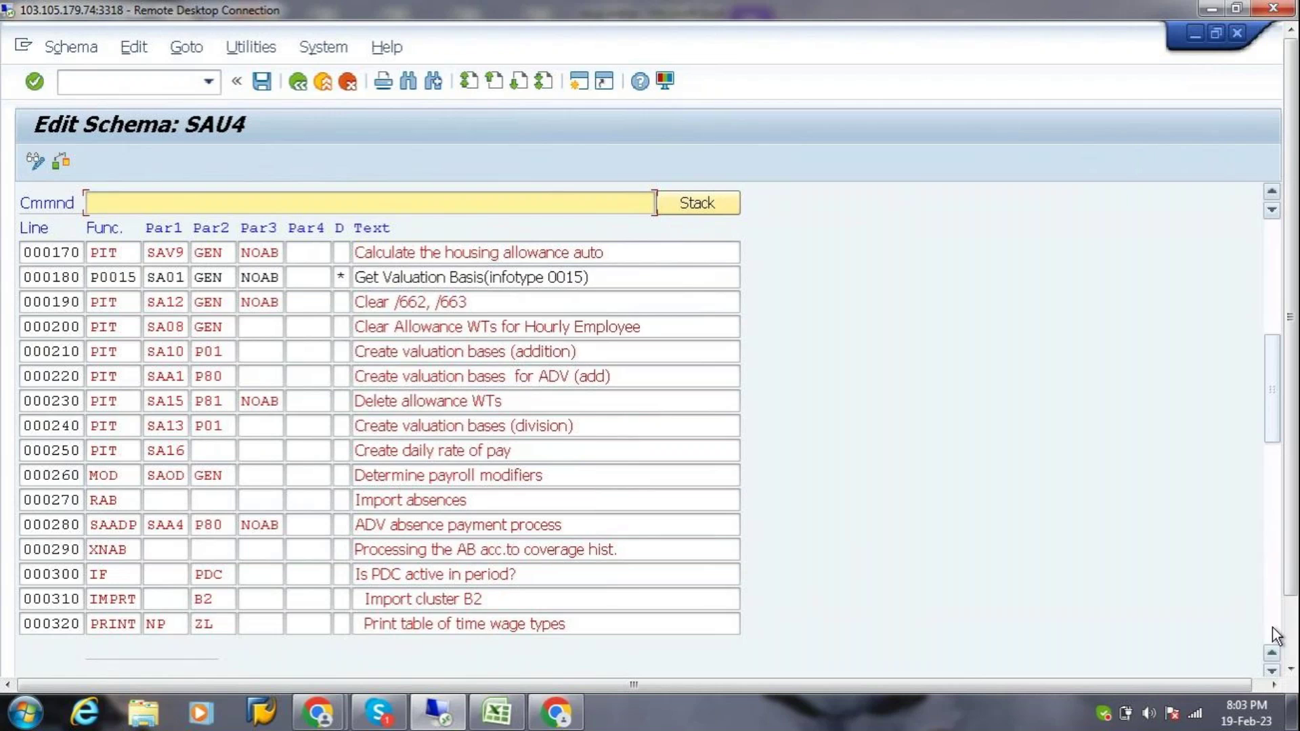
left_click(1276, 634)
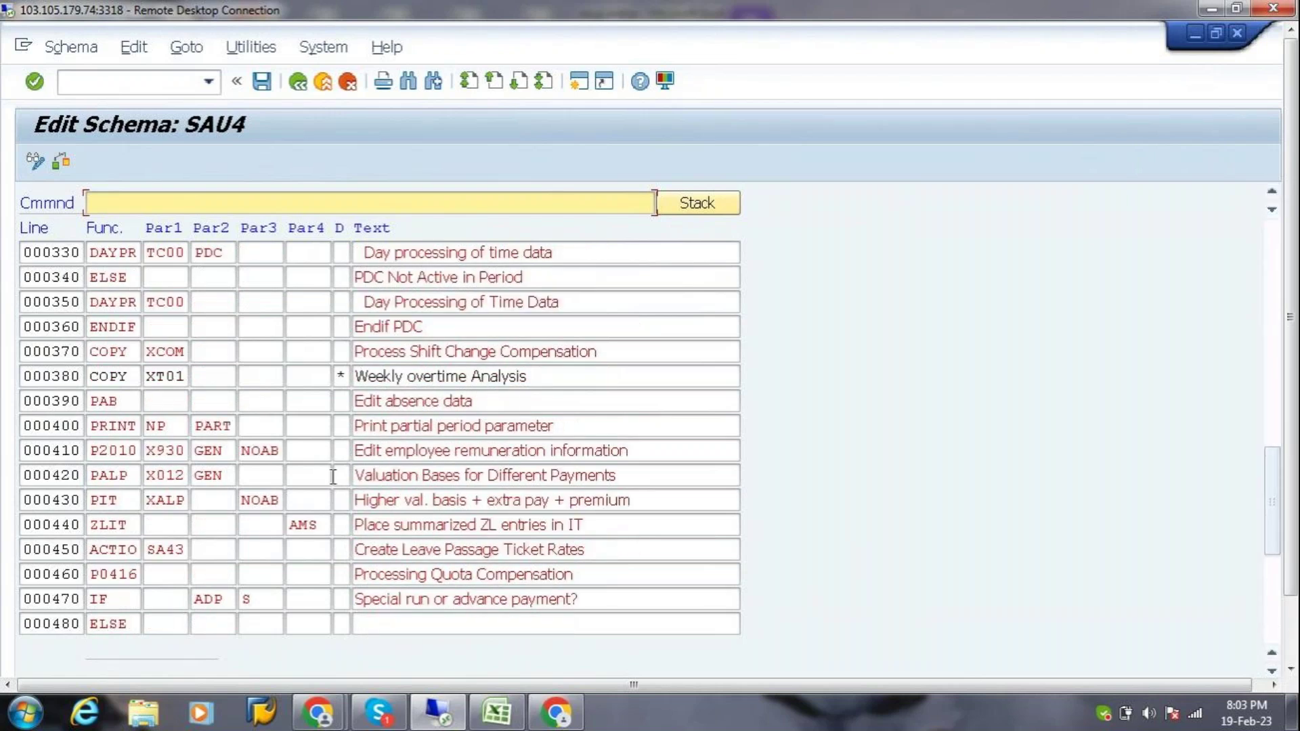
left_click(134, 526)
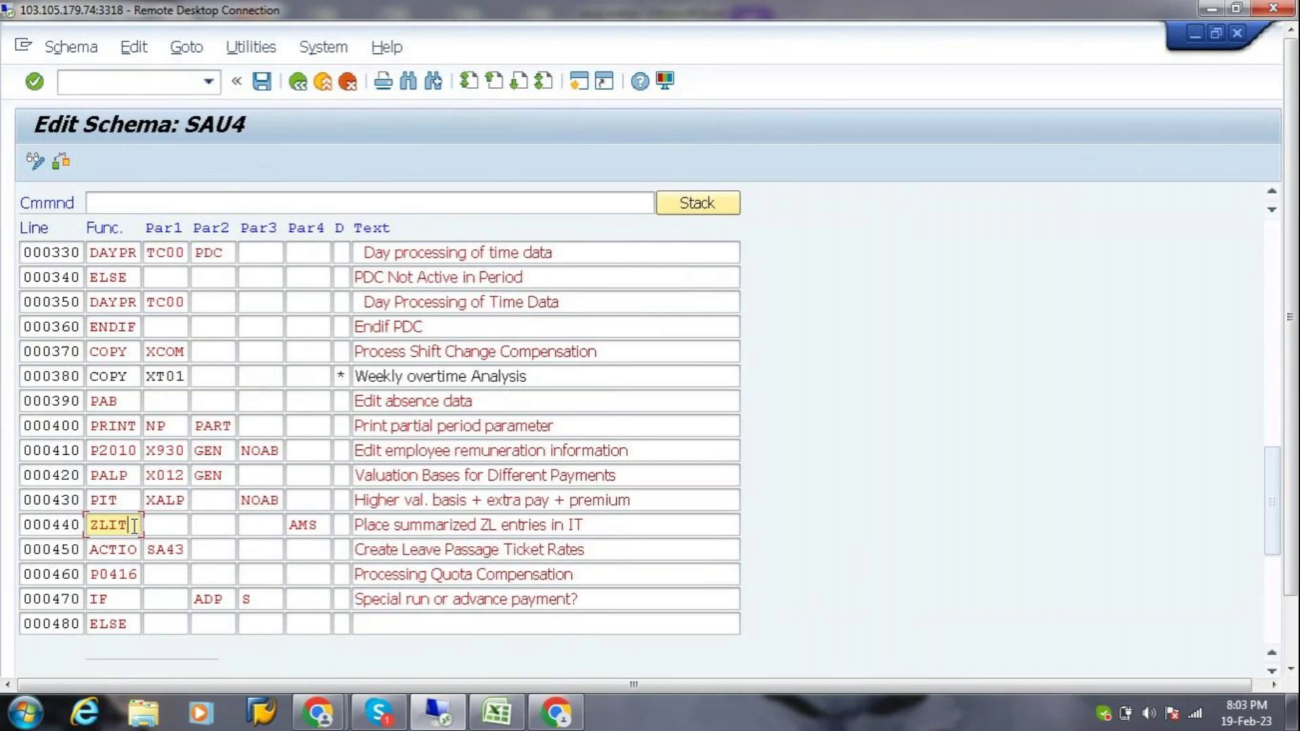
Switch back to the Excel notes and enter "DME" in C118 with "BANK T FILE" in D118.
left_click(495, 709)
left_click(299, 632)
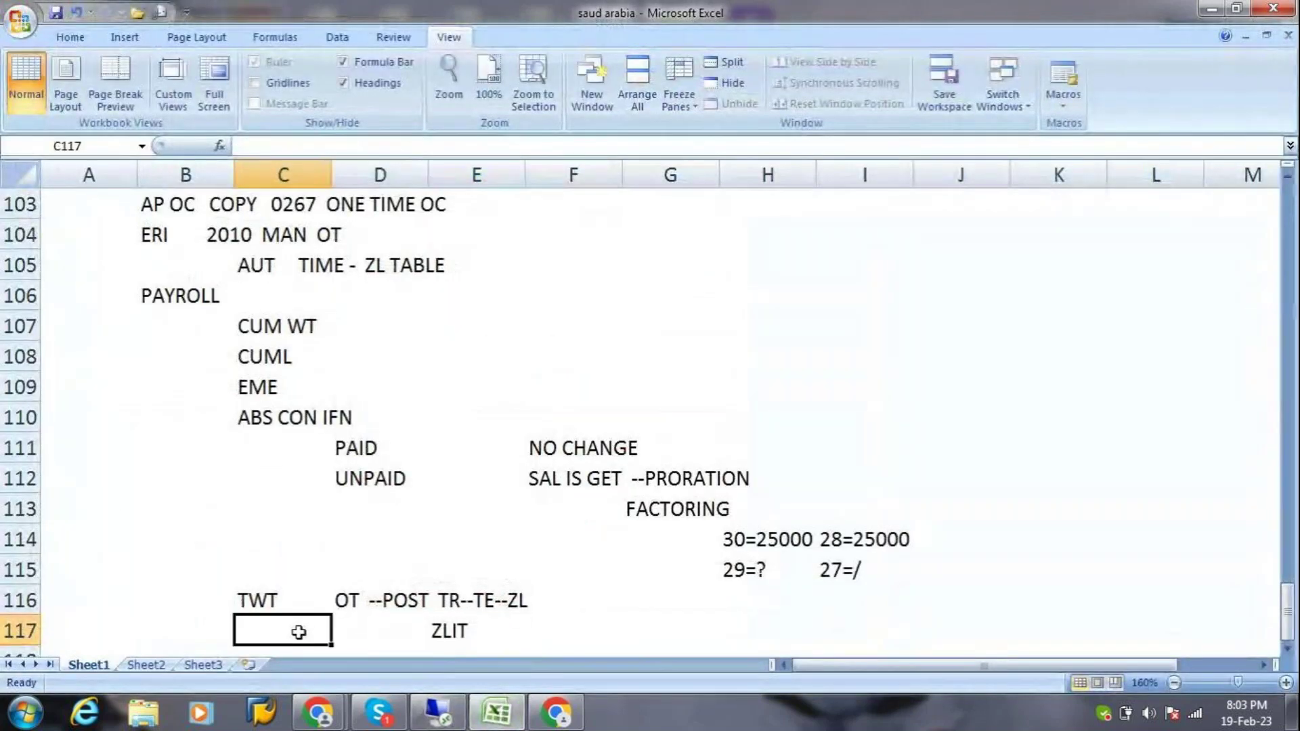
key("Down")
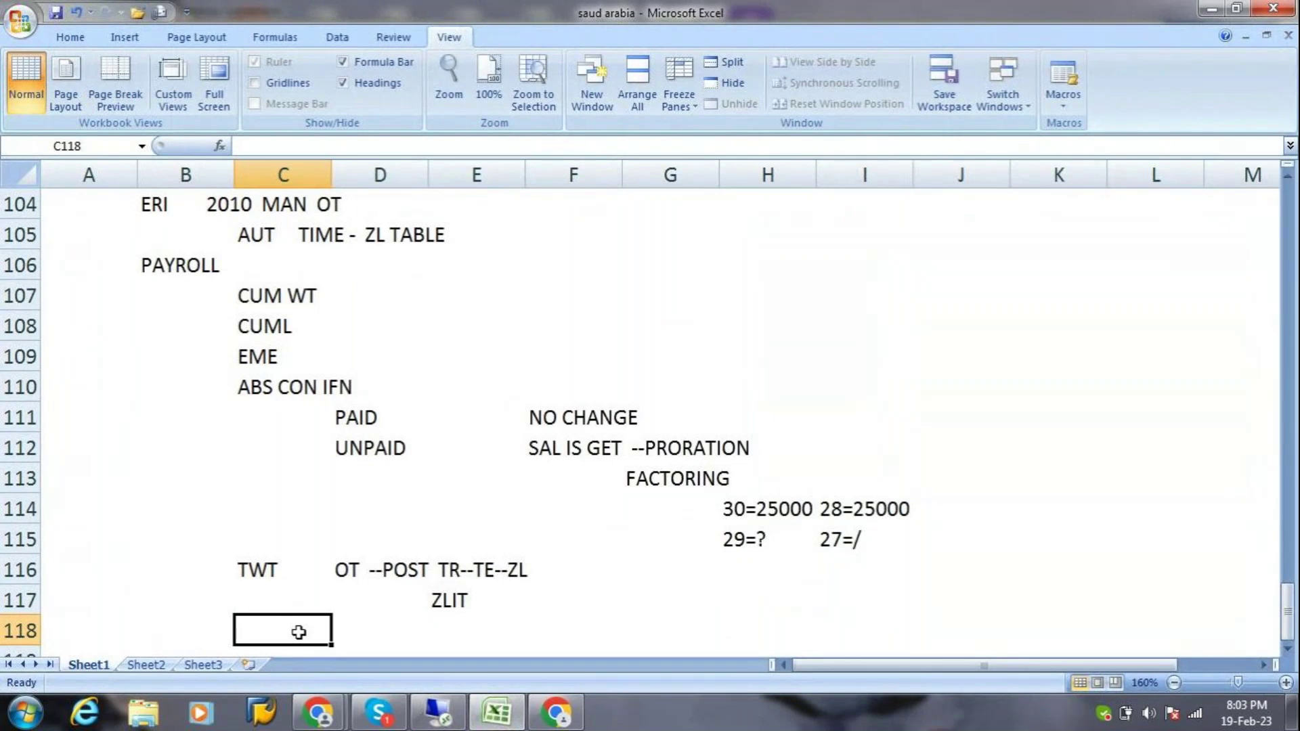
type("DME")
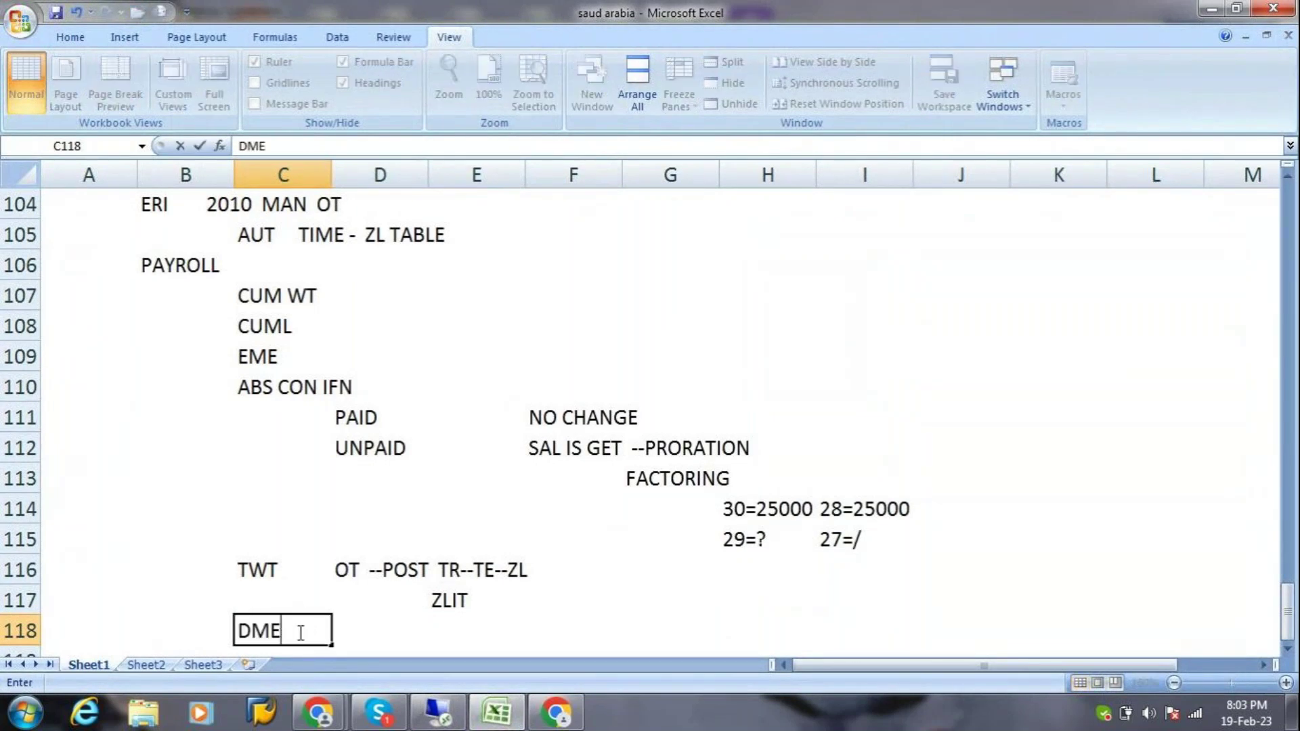
key("Tab")
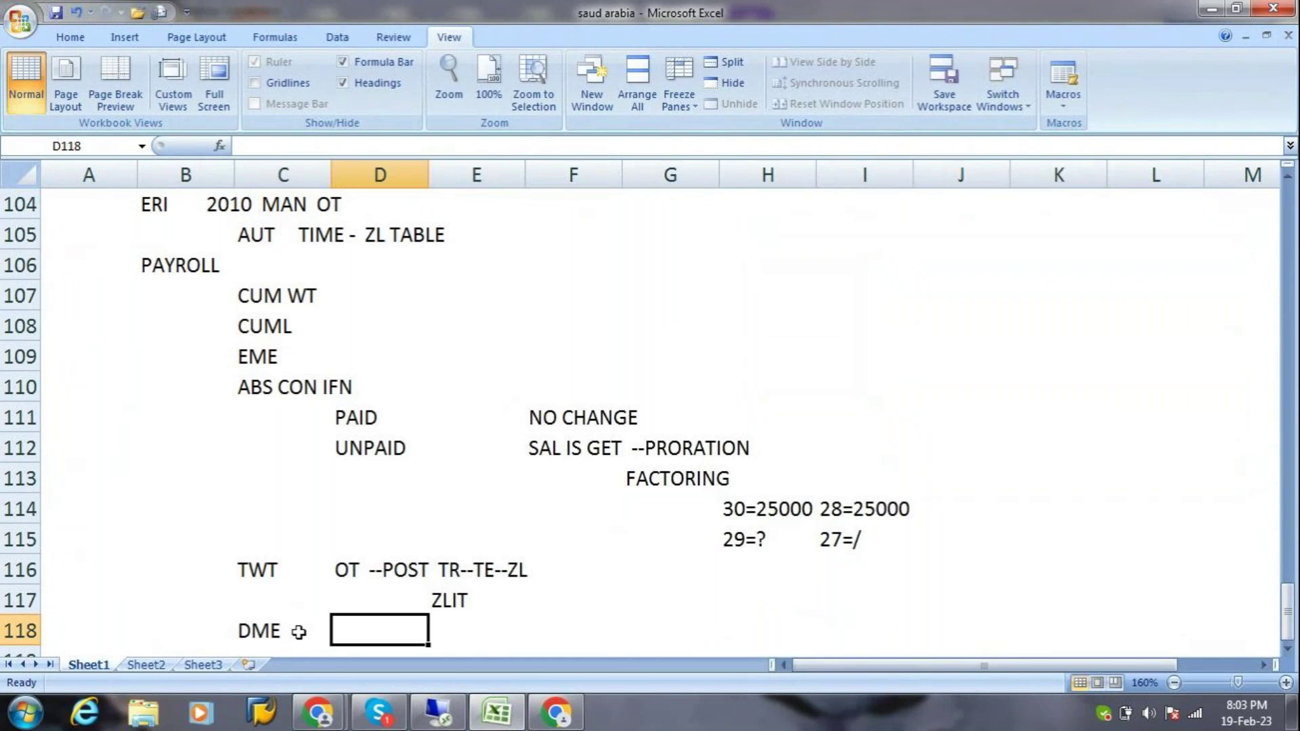
type("BANK T FILE")
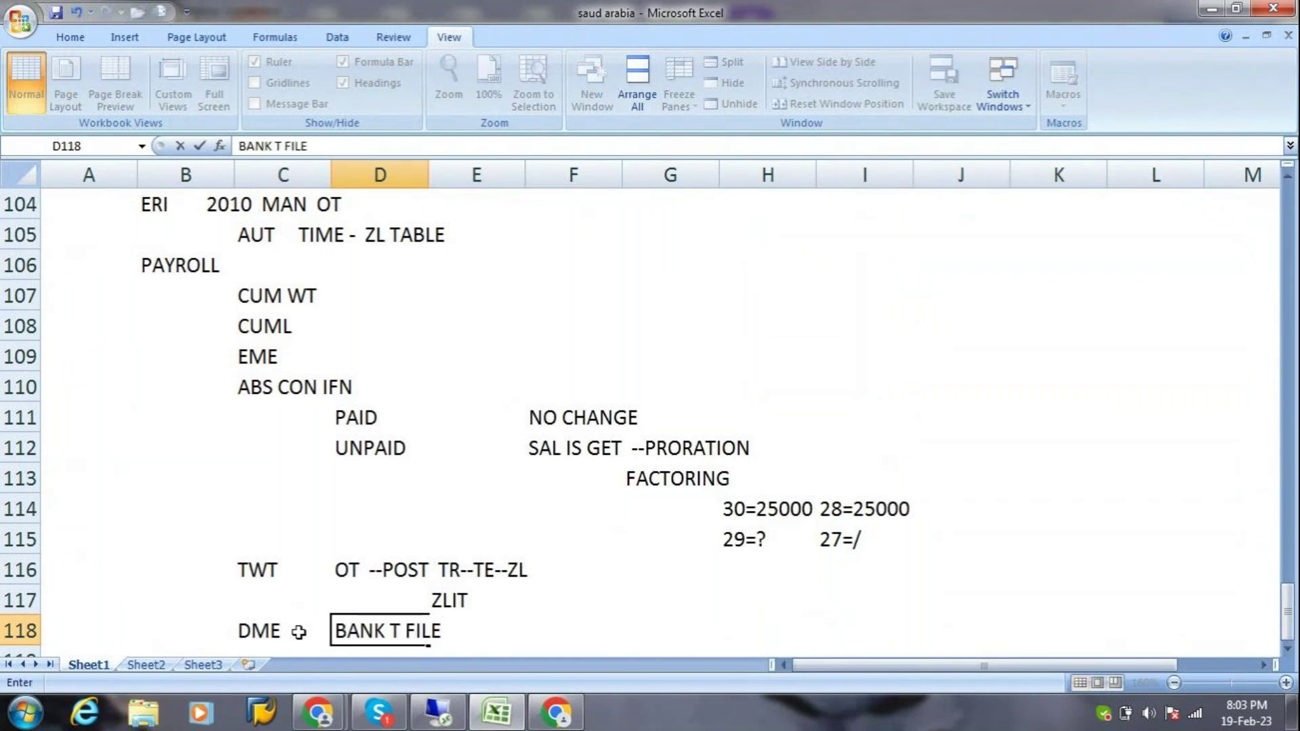
key("Return")
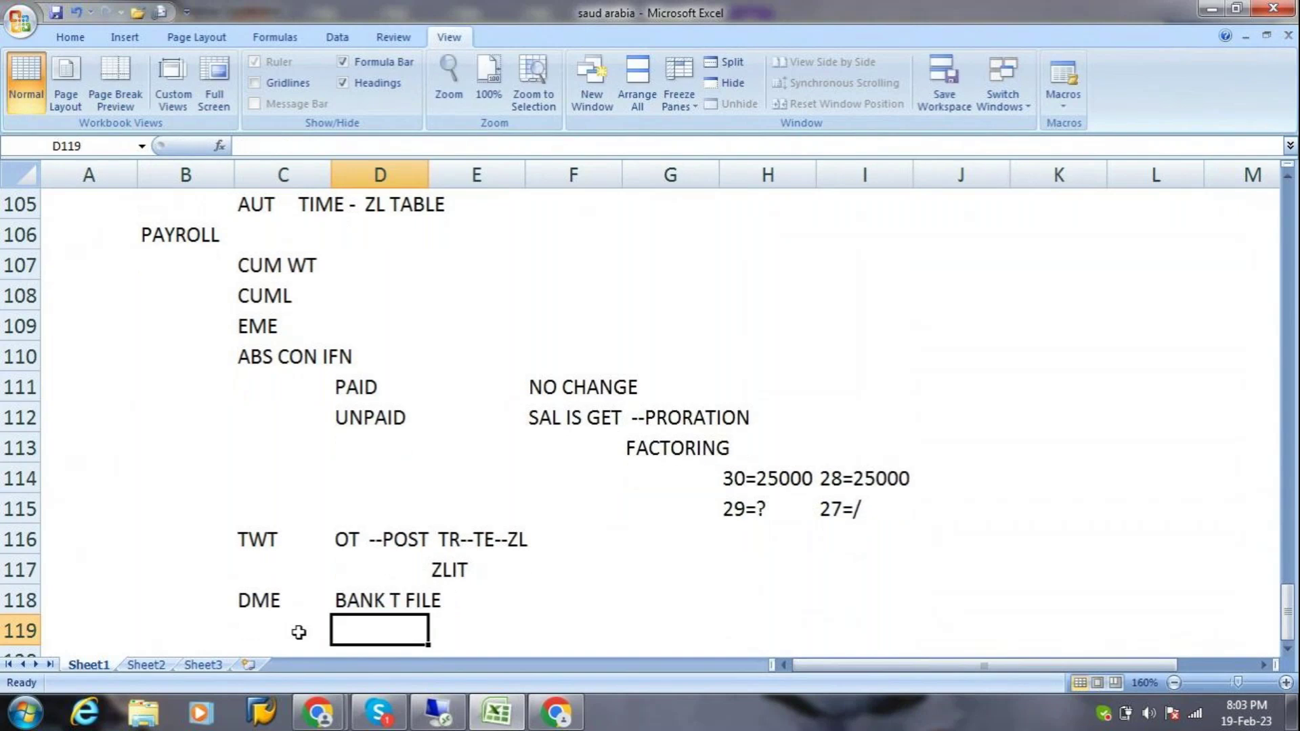
List the wage types "/559" in D119 and "/560" in D120 under the bank transfer note.
key("alt")
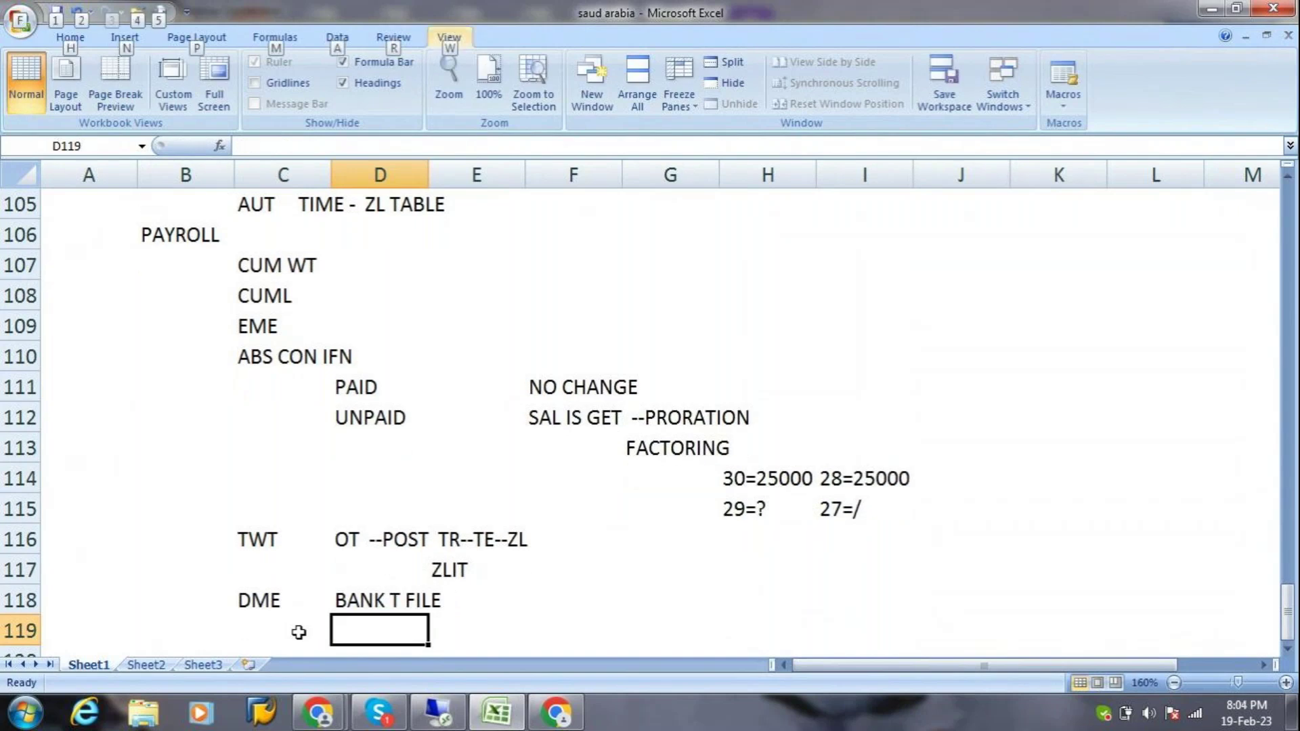
left_click(357, 630)
type("/559")
key("Return")
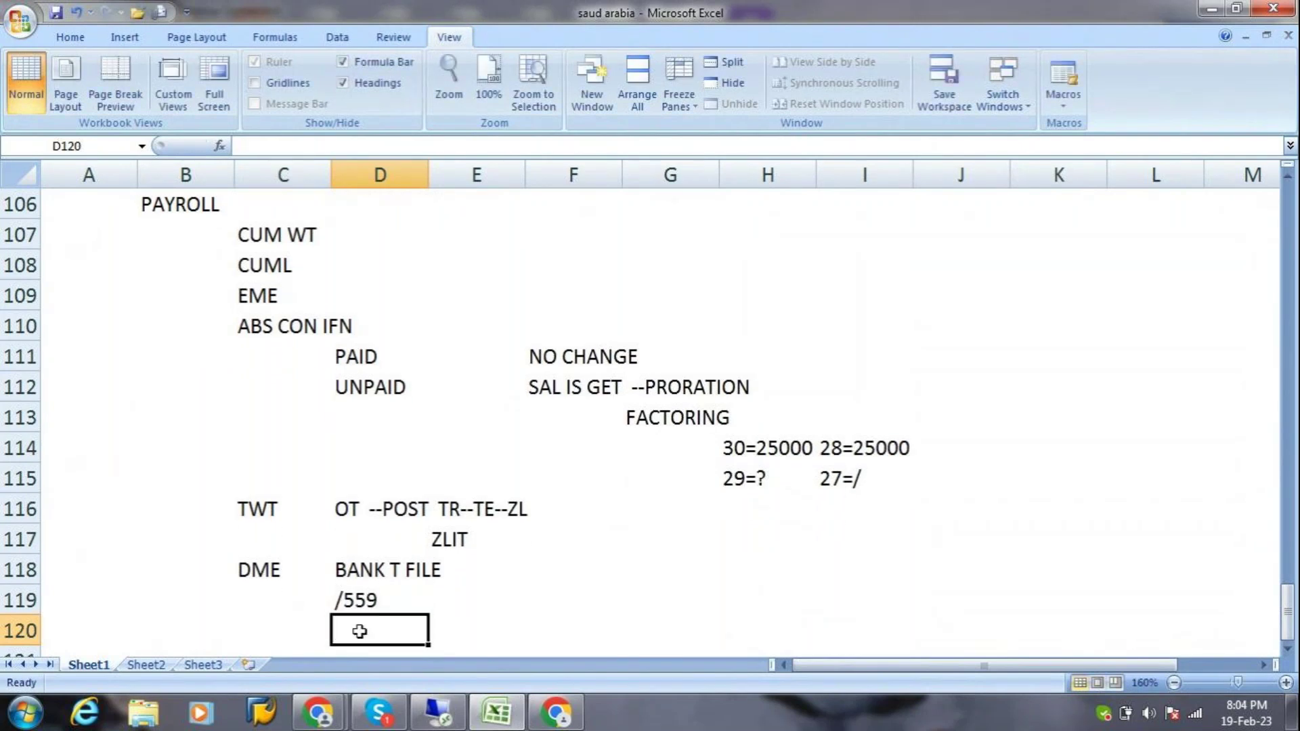
type("/55")
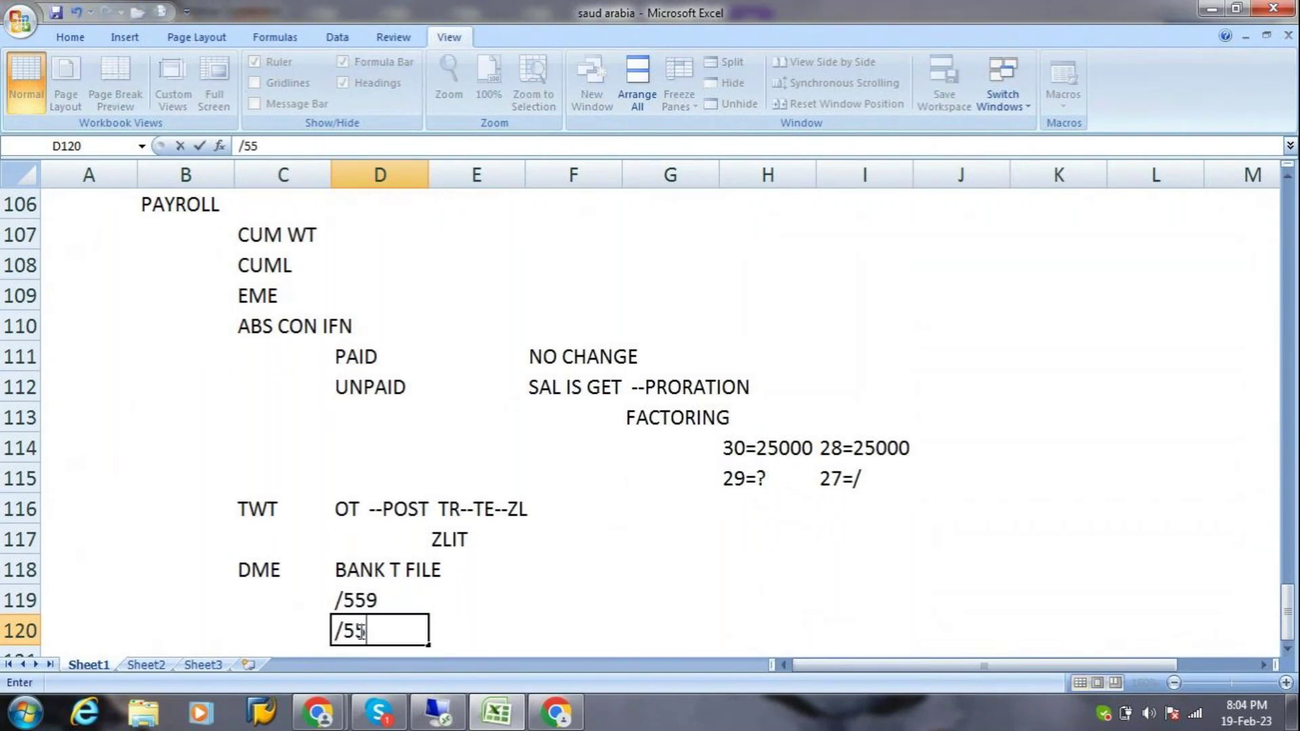
type("60")
key("BackSpace")
key("BackSpace")
key("BackSpace")
type("60")
key("Return")
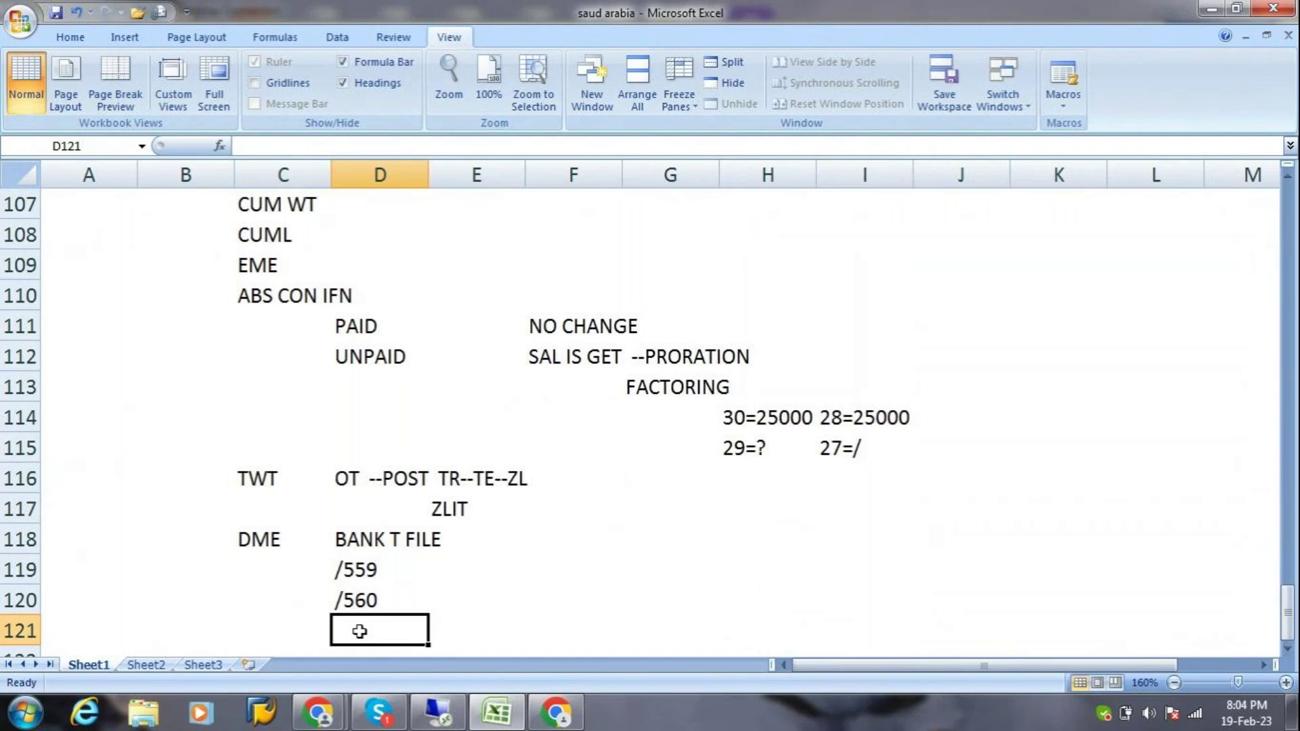
Enter the wage type note "/101-/110=" in F119, on the same row as /559.
double_click(615, 560)
type("/")
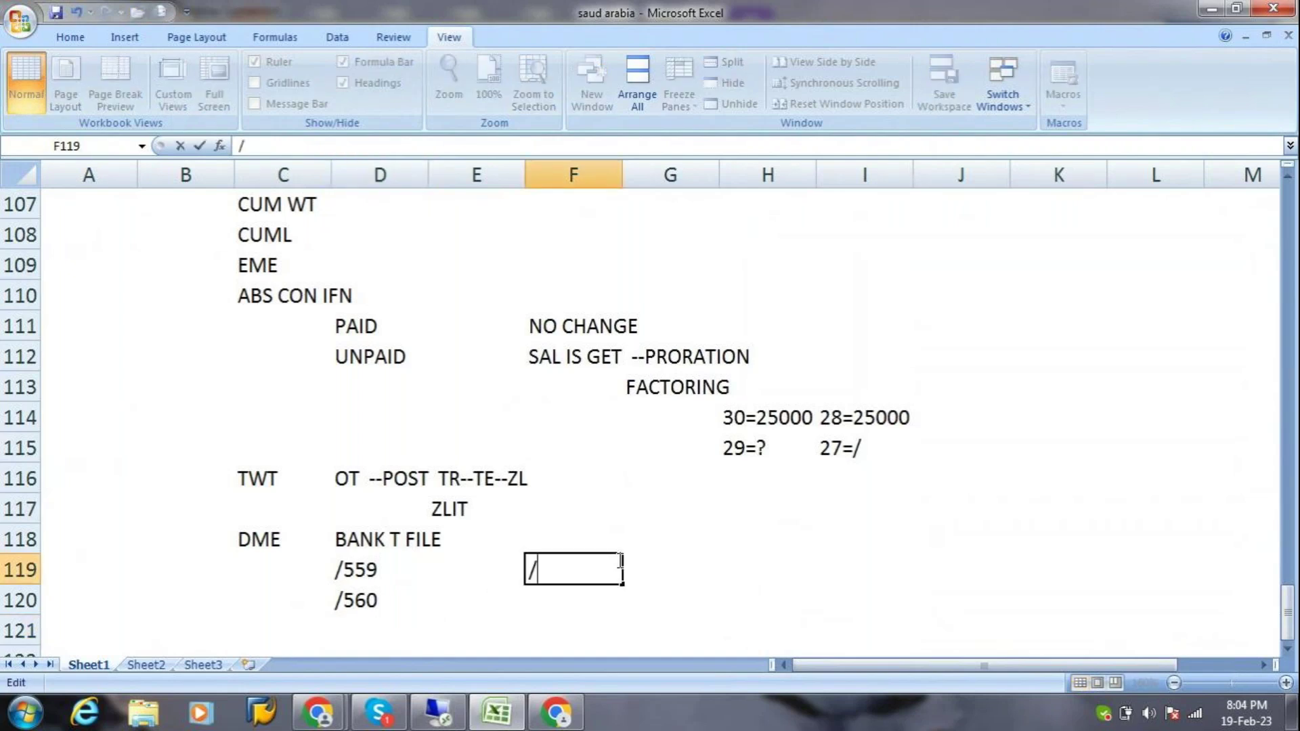
type("101-/110=")
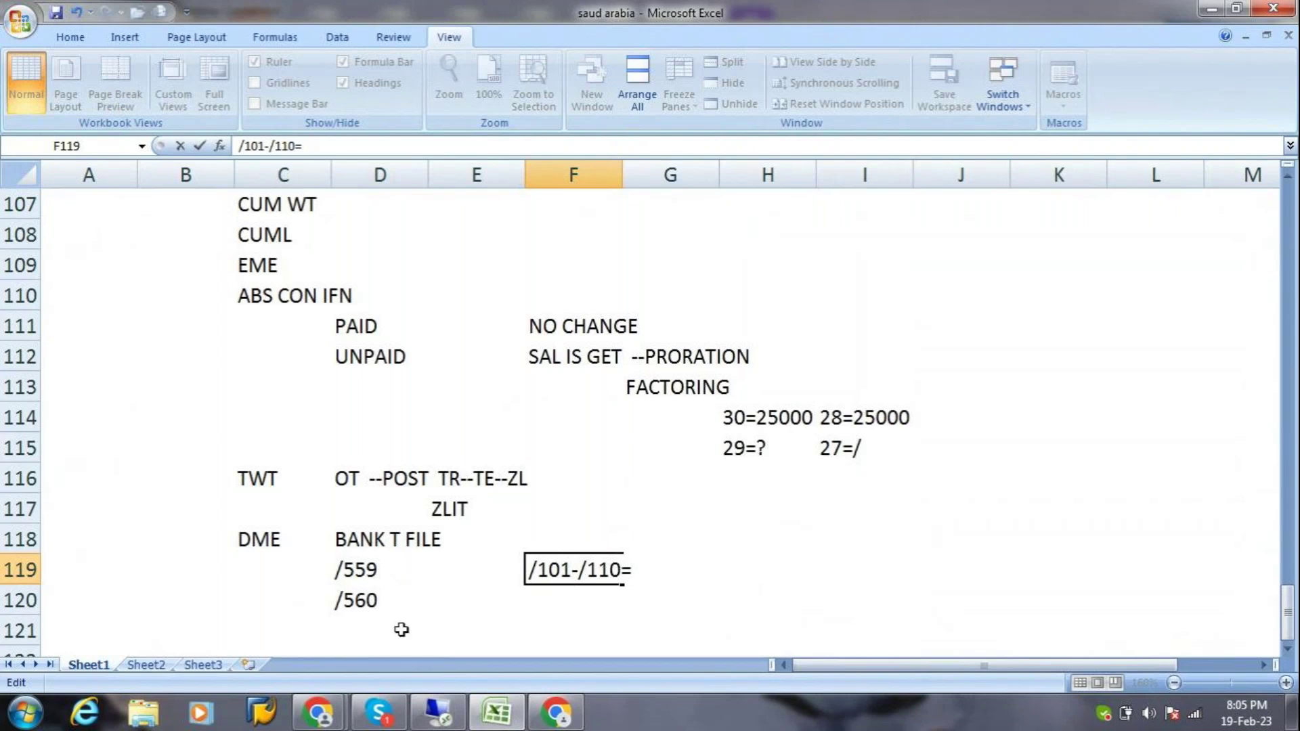
left_click(232, 630)
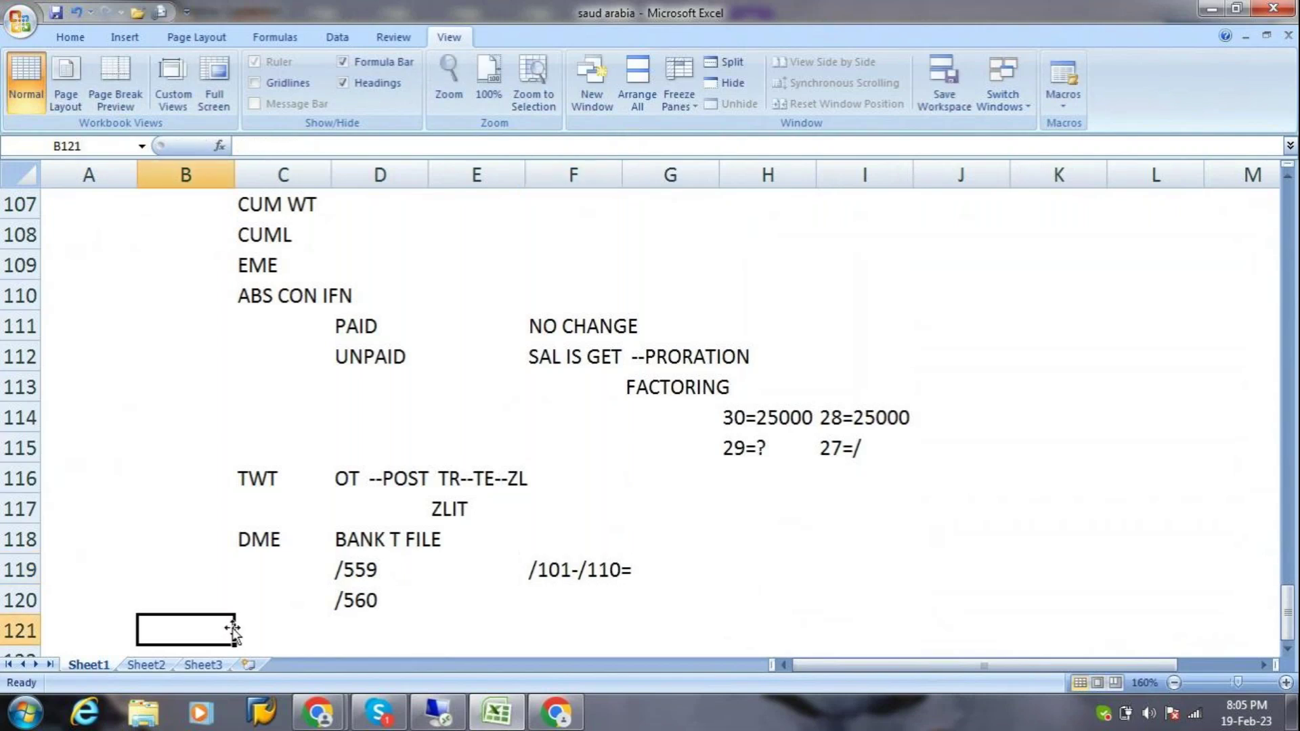
Enter "SI GOSI" in C121 and "AUTHROZATION" in C122 as the next payroll topics.
left_click(235, 629)
type("SI   GO")
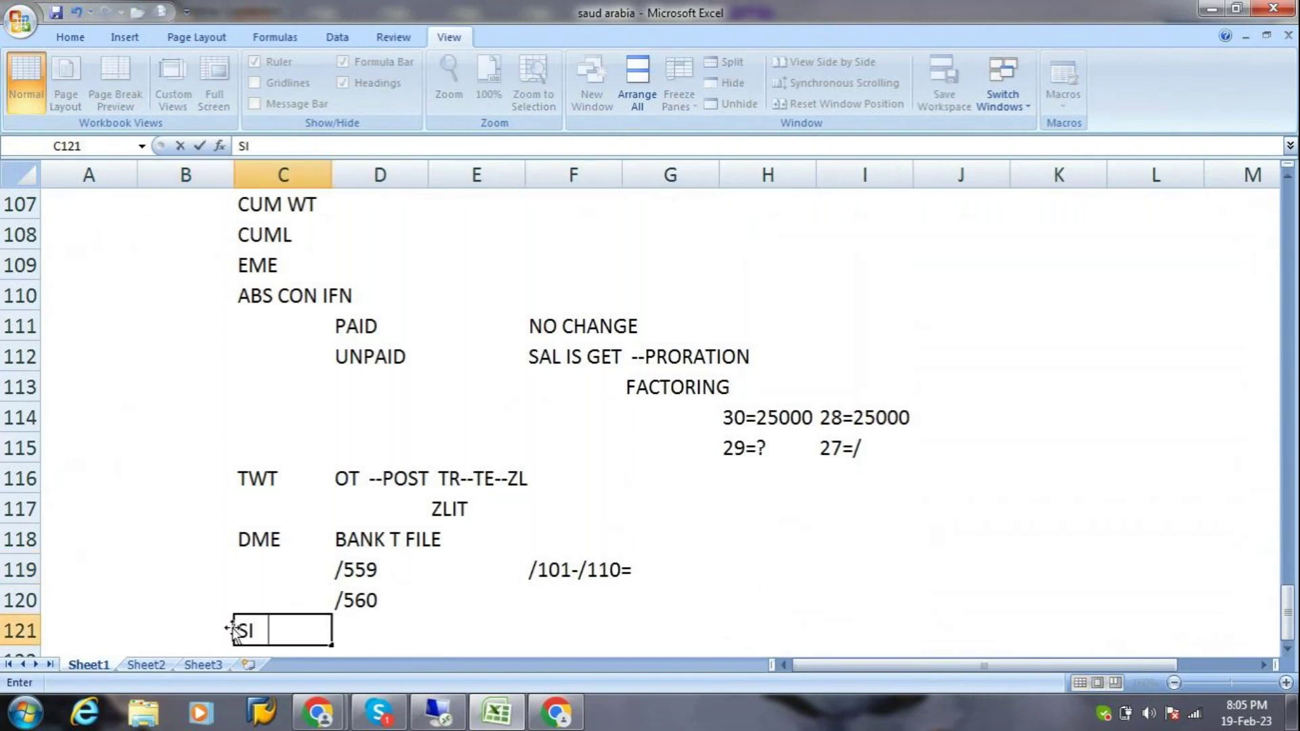
type("SI")
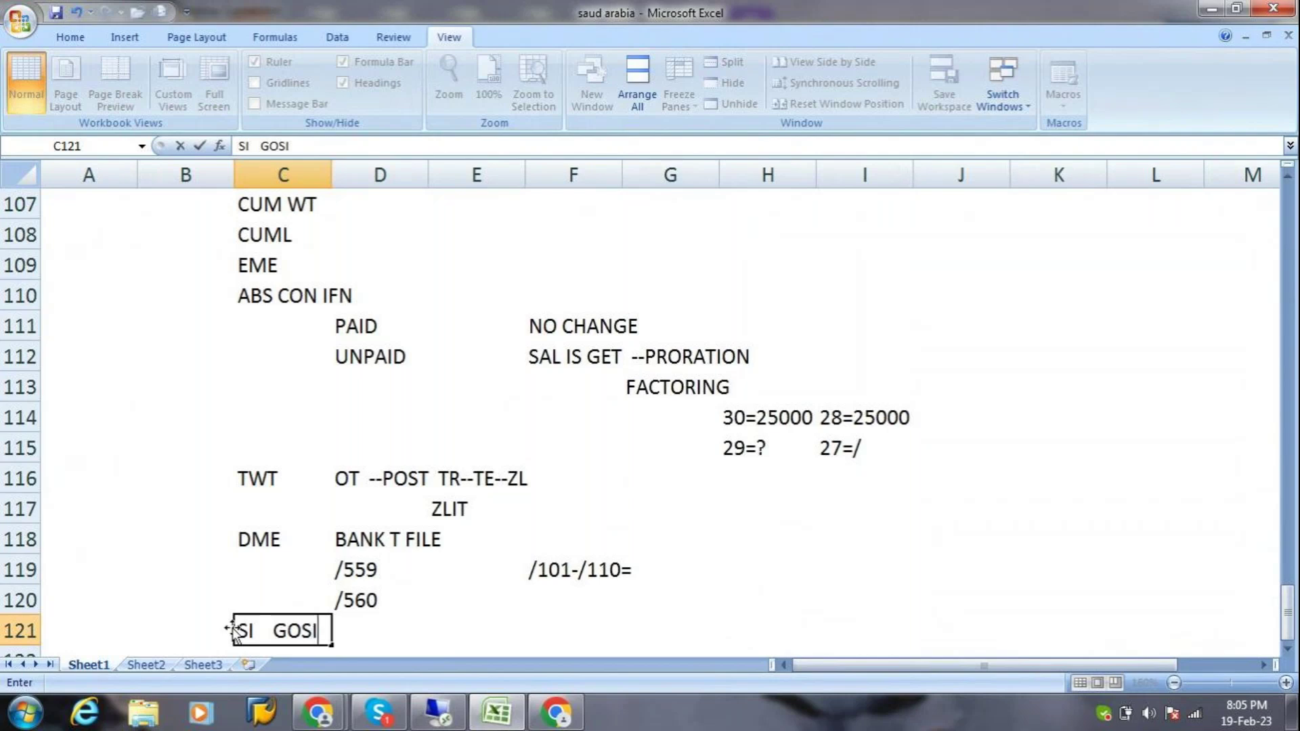
key("Return")
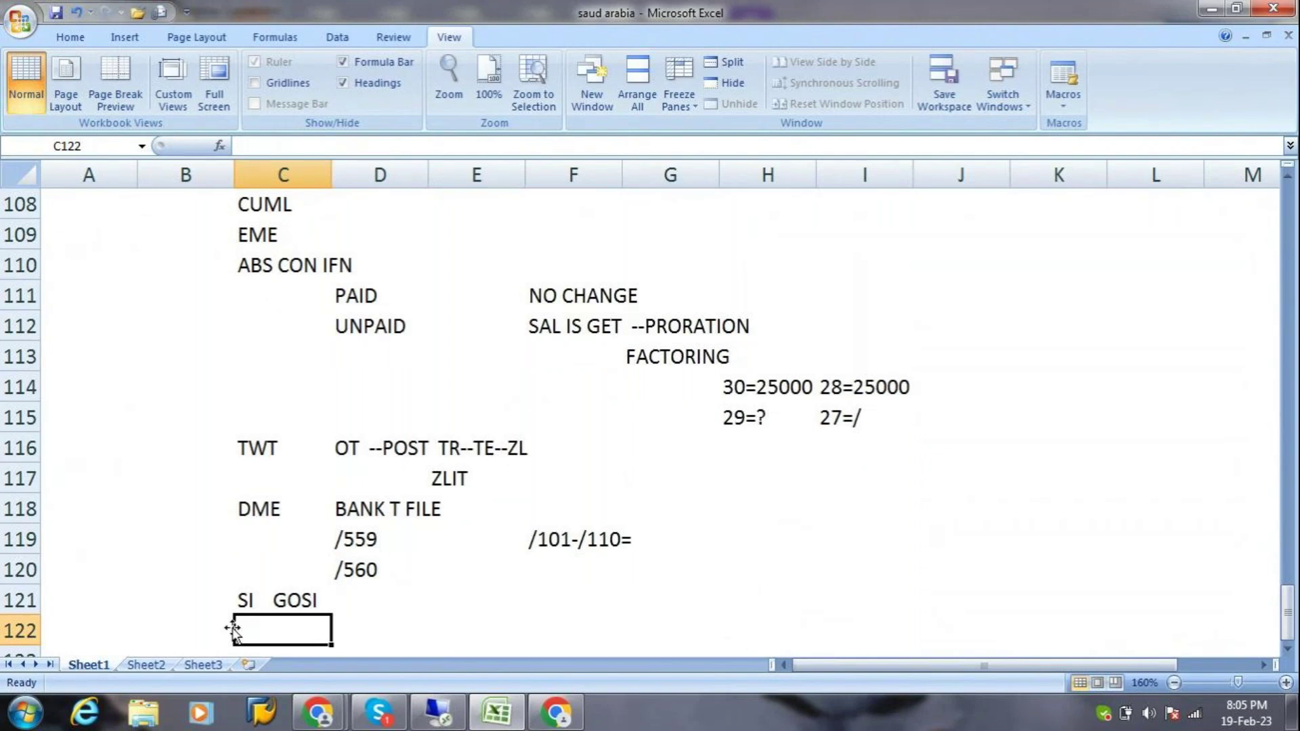
type("AUTHROZATION")
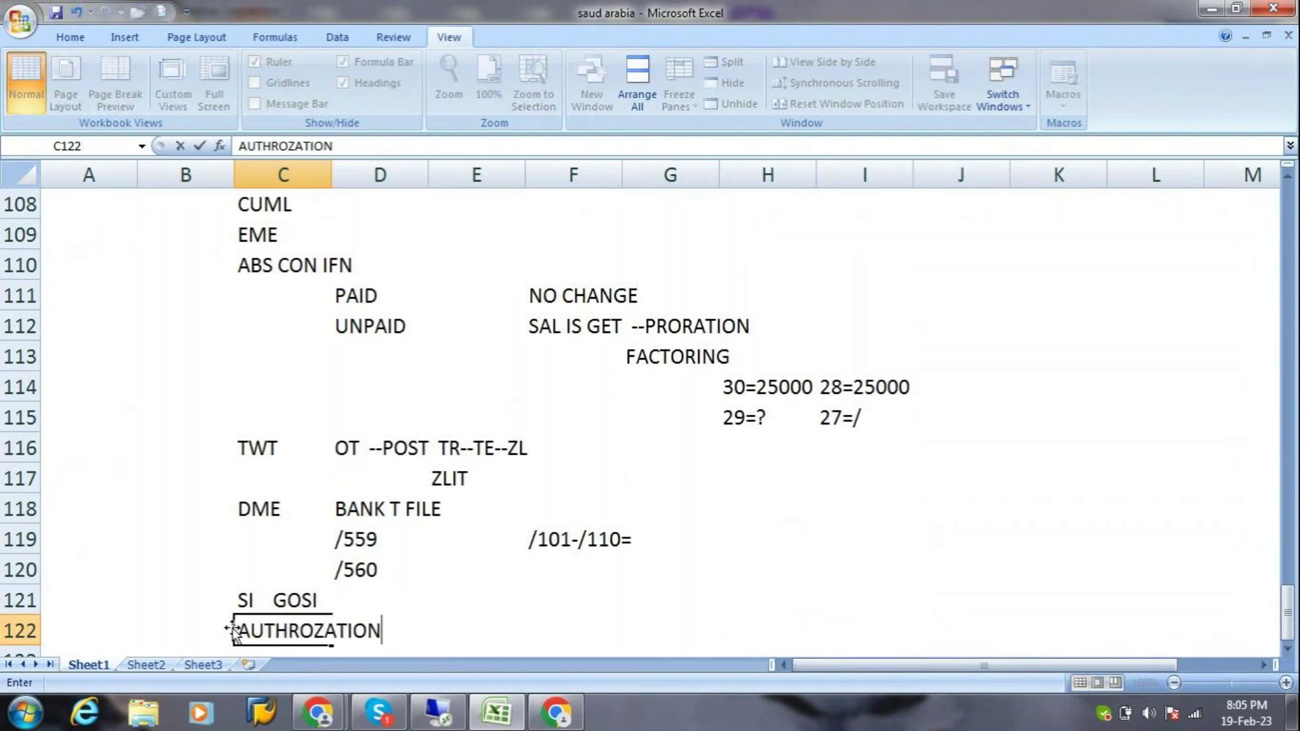
key("Return")
Enter "END 1" in D123 and "END 2" in D124 under the authorization topic.
key("Right")
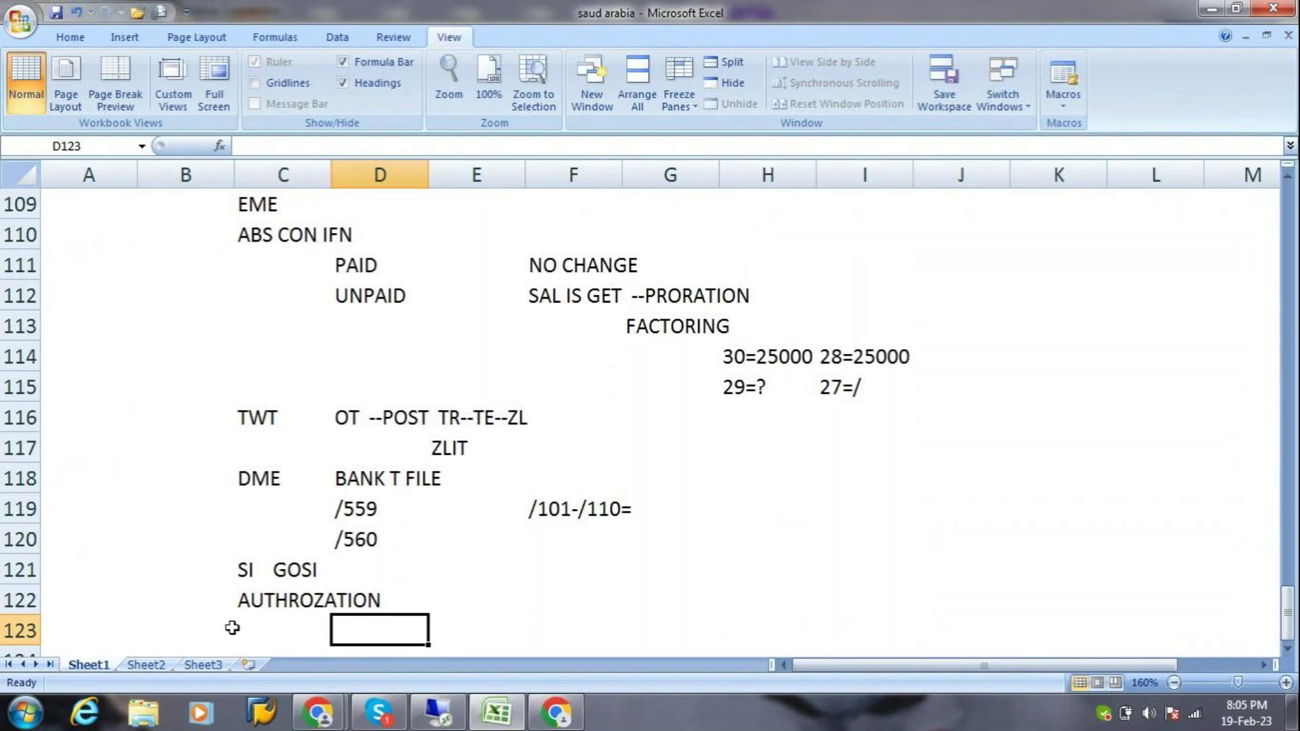
type("END 1")
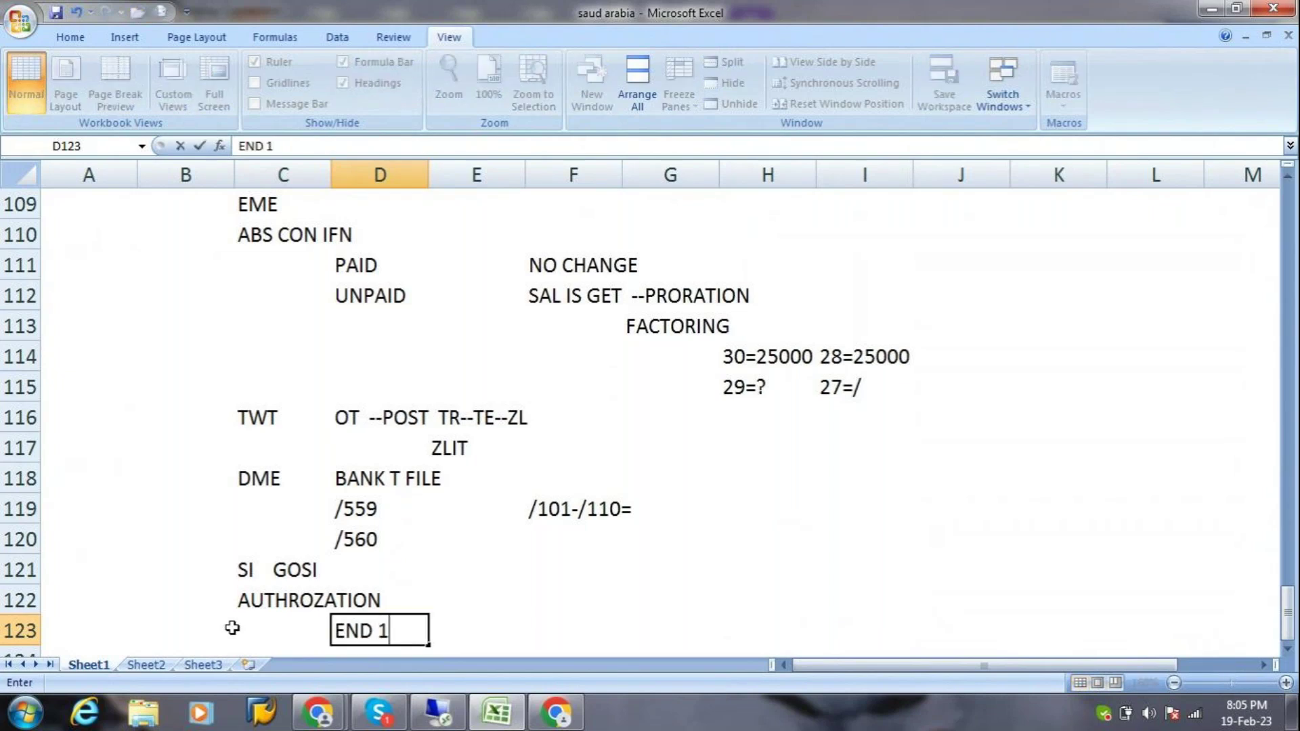
key("Return")
key("Left")
key("Right")
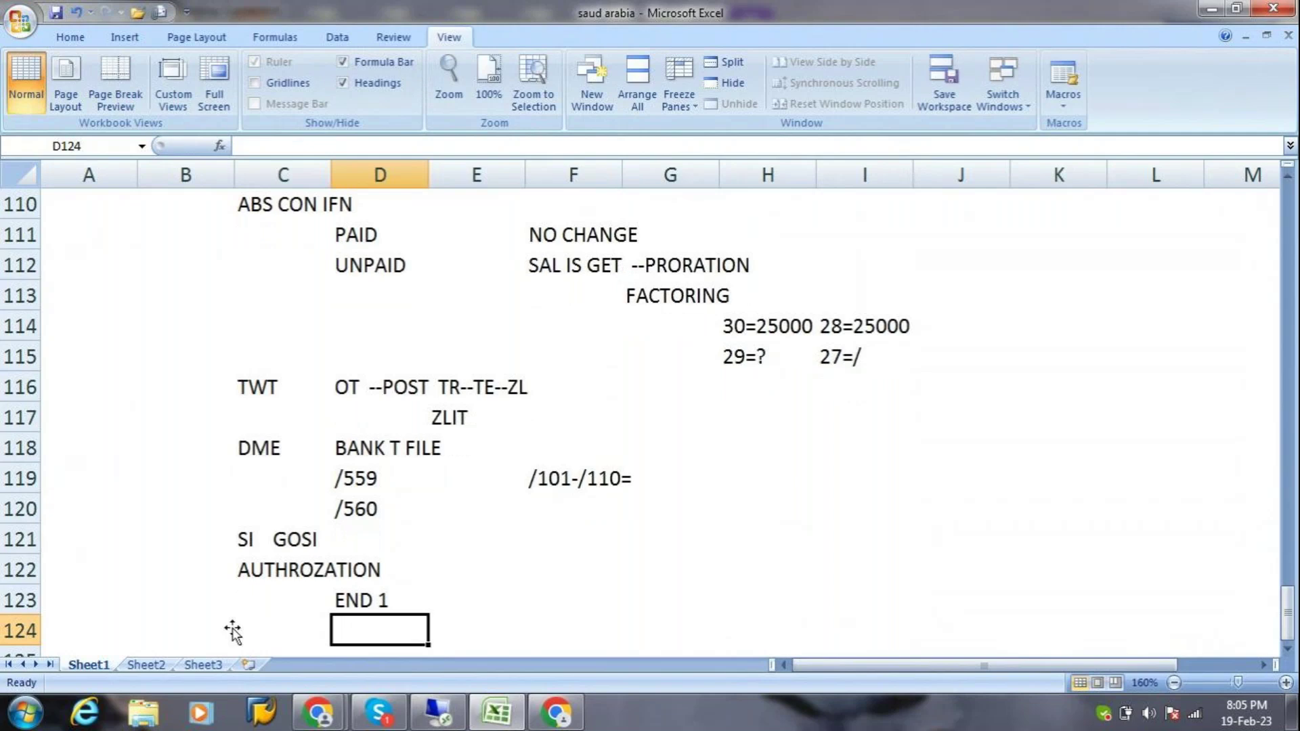
type("END 2")
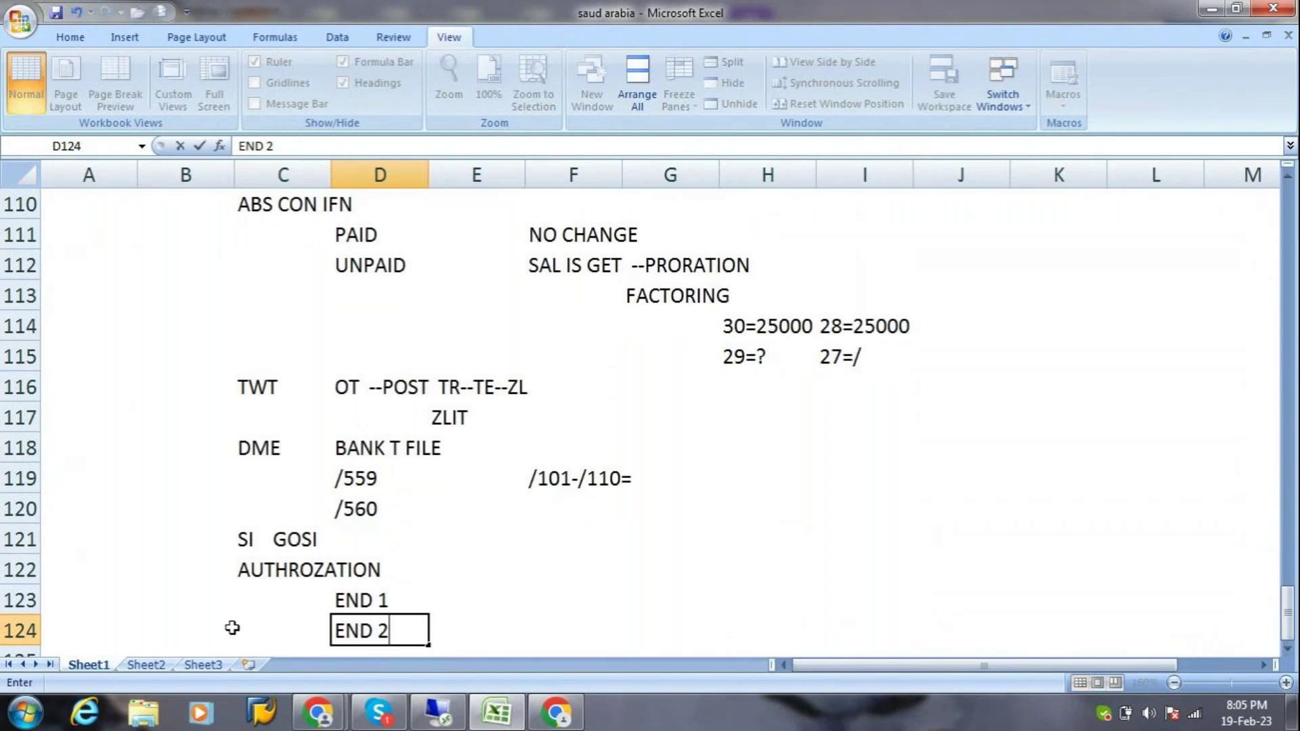
Enter the transaction "PA30" in E123 for END 1 and "PC00_M24_CALC" in E124 for END 2.
key("Up")
key("Right")
type("PA30")
key("Return")
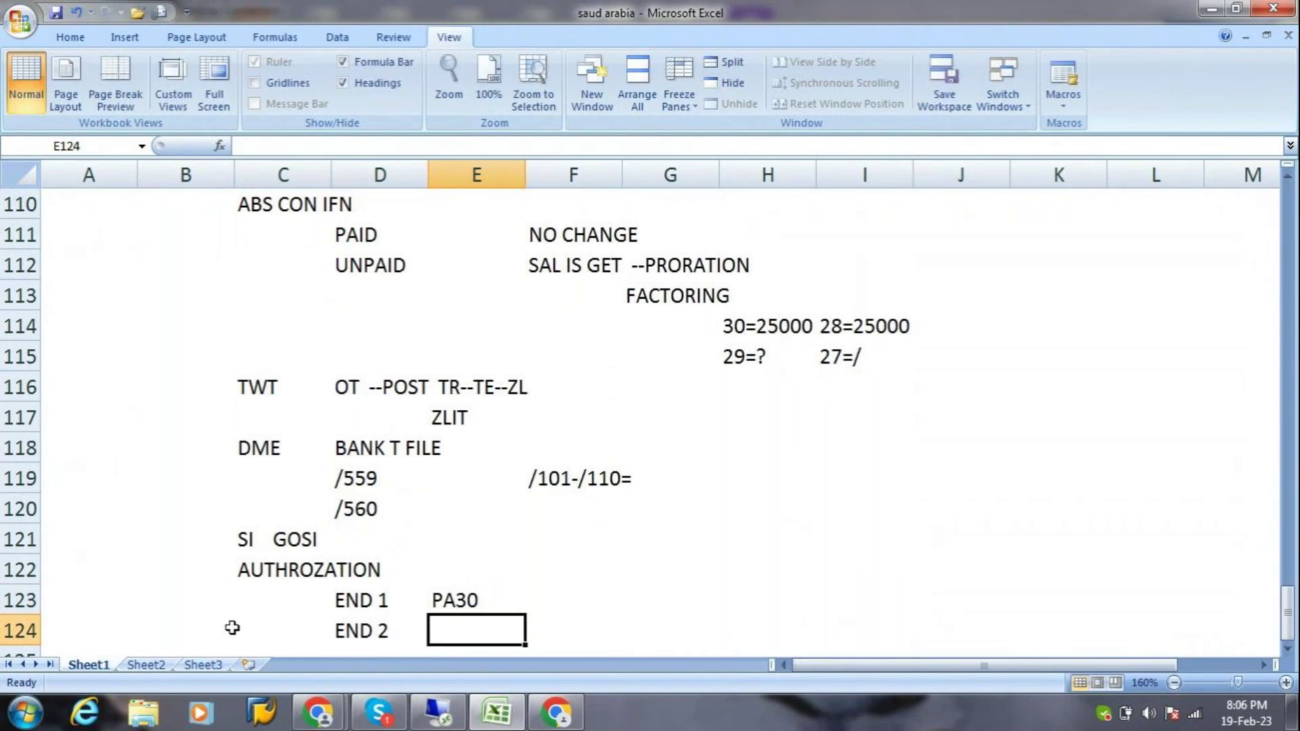
type("PC00")
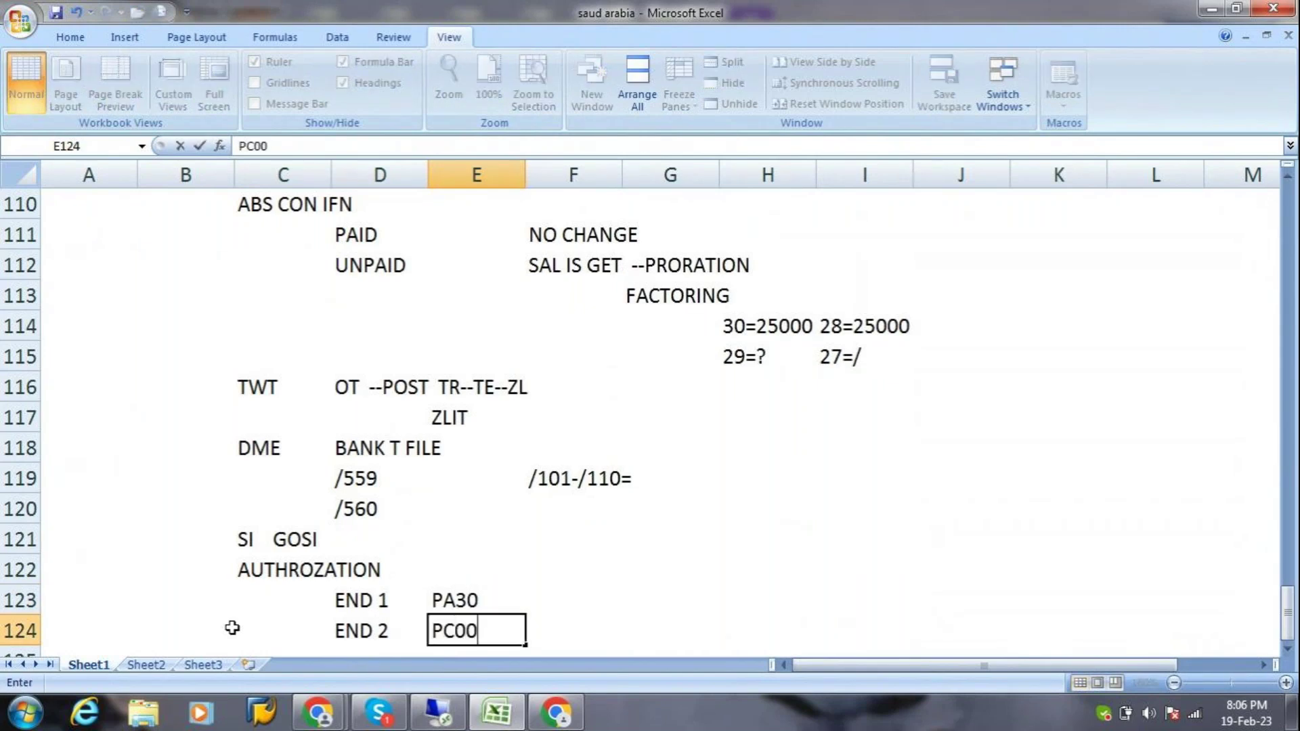
type("_M24_CALC")
key("Return")
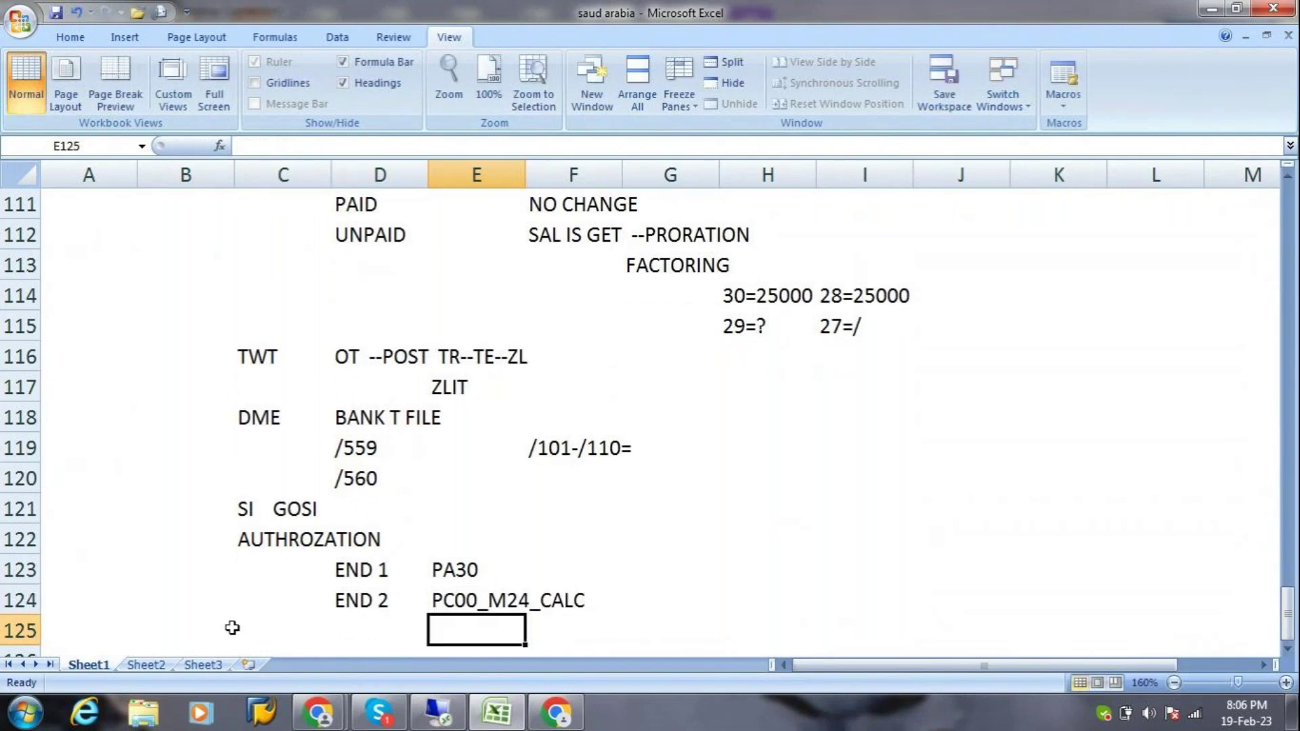
key("Up")
key("Up")
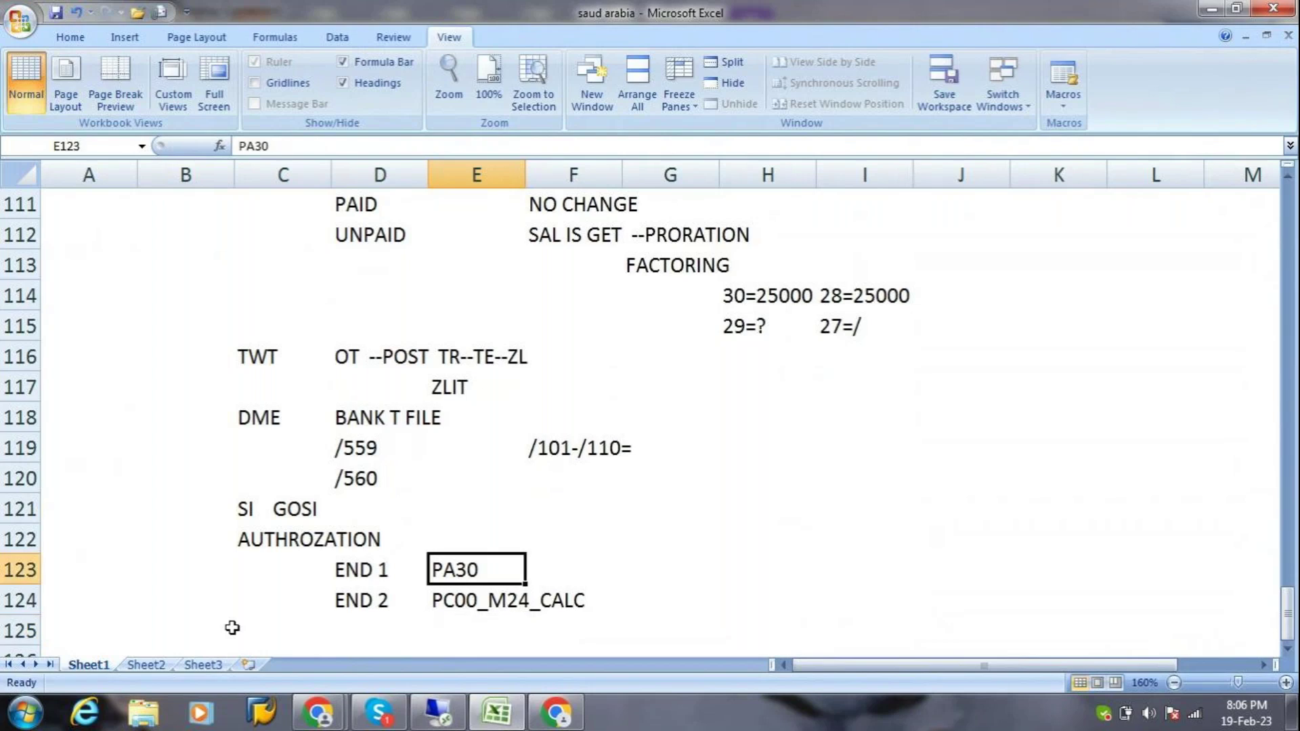
key("Down")
key("Down")
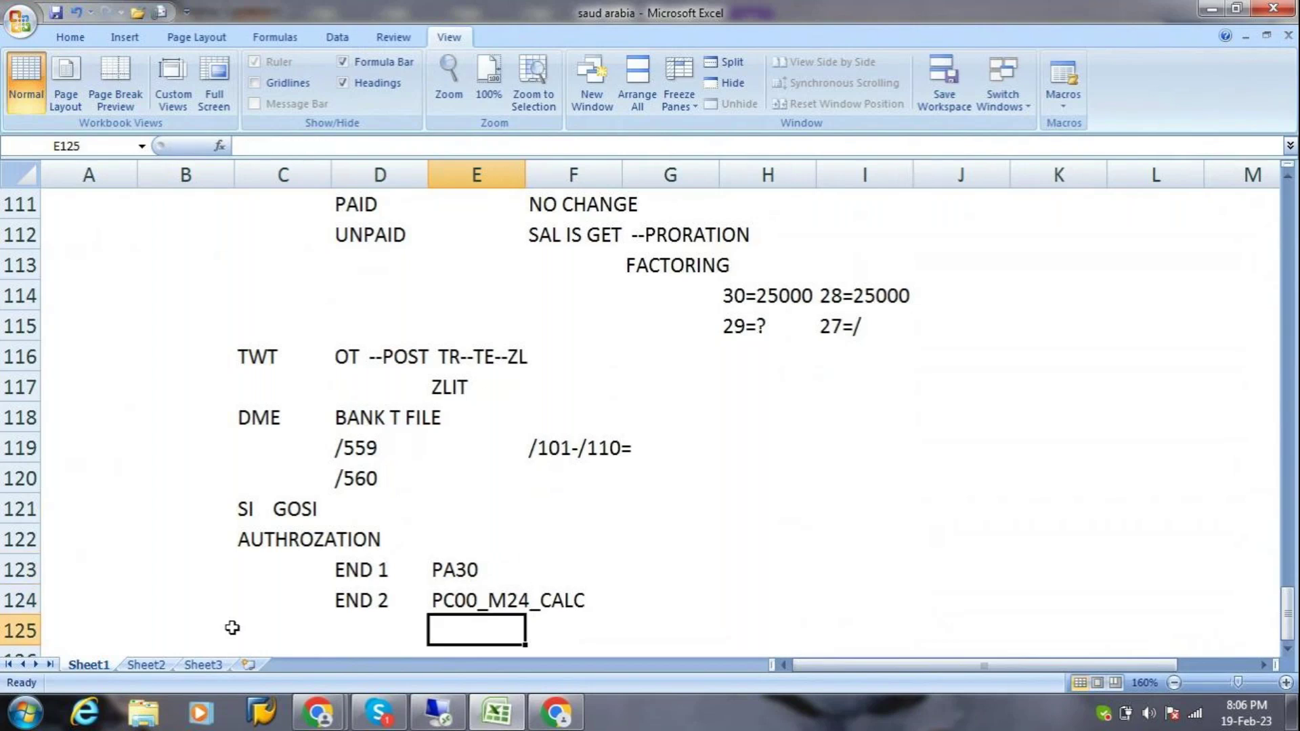
Enter the authorization note "USER ID BASIS" in F127, below the END 2 row.
key("Right")
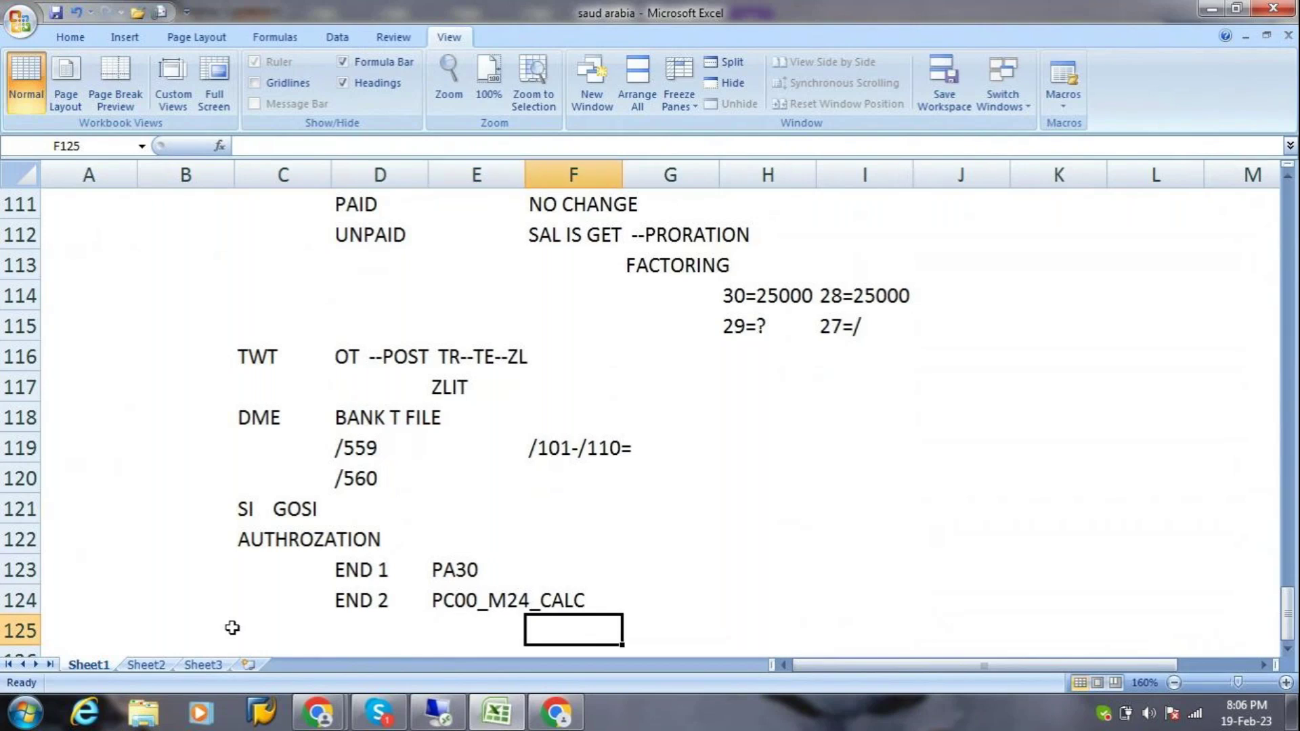
key("Down")
key("Down")
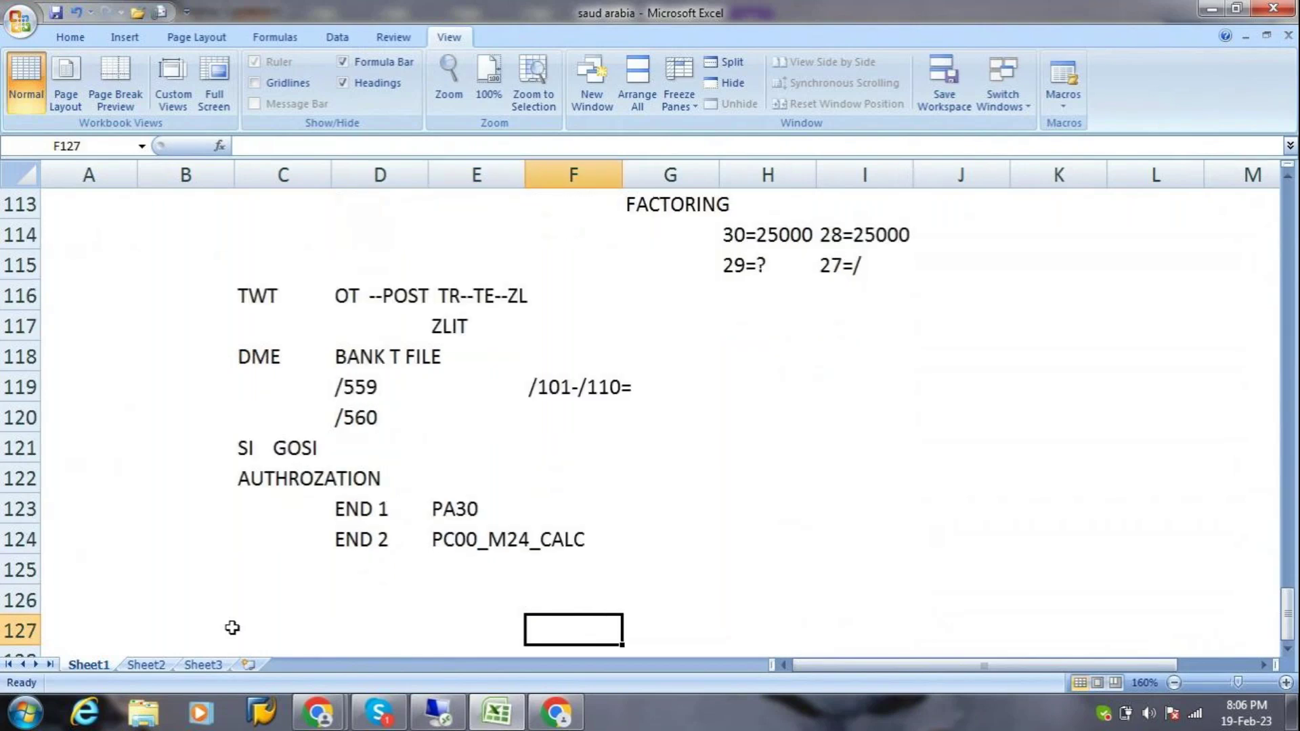
type("USER")
key("Tab")
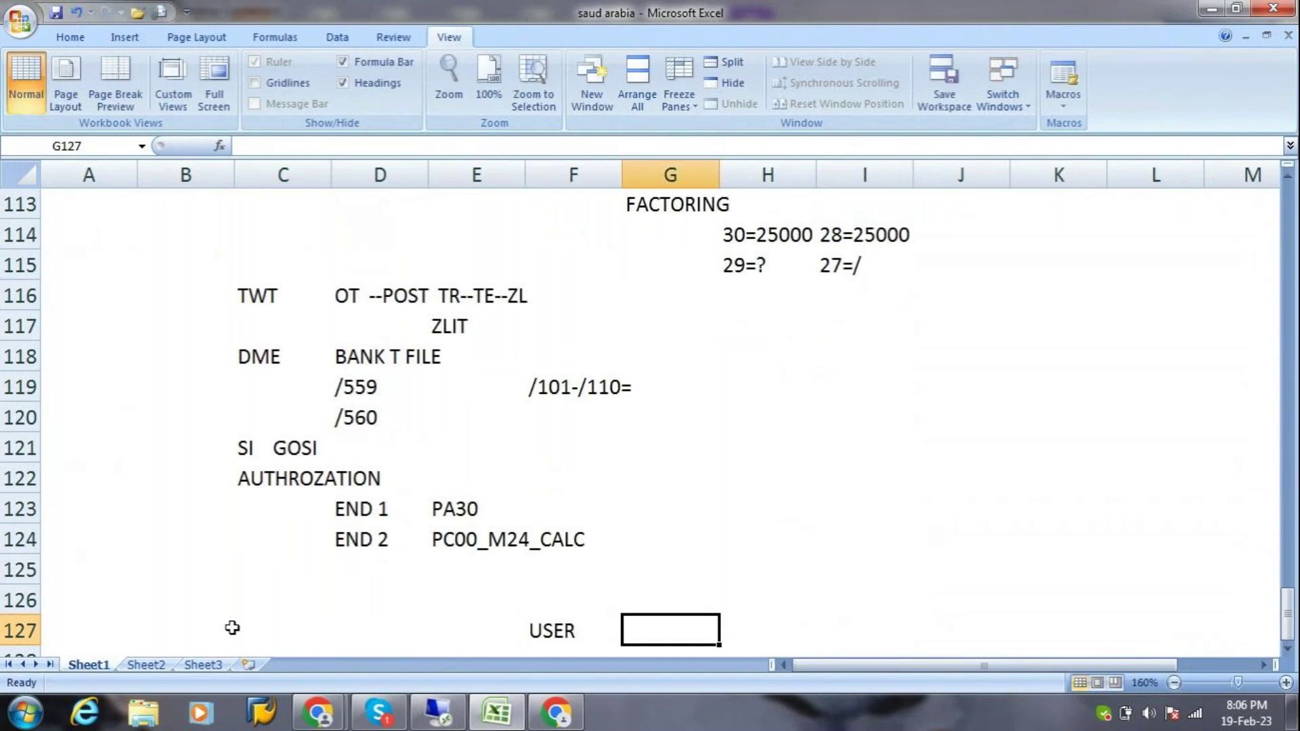
key("Left")
key("BackSpace")
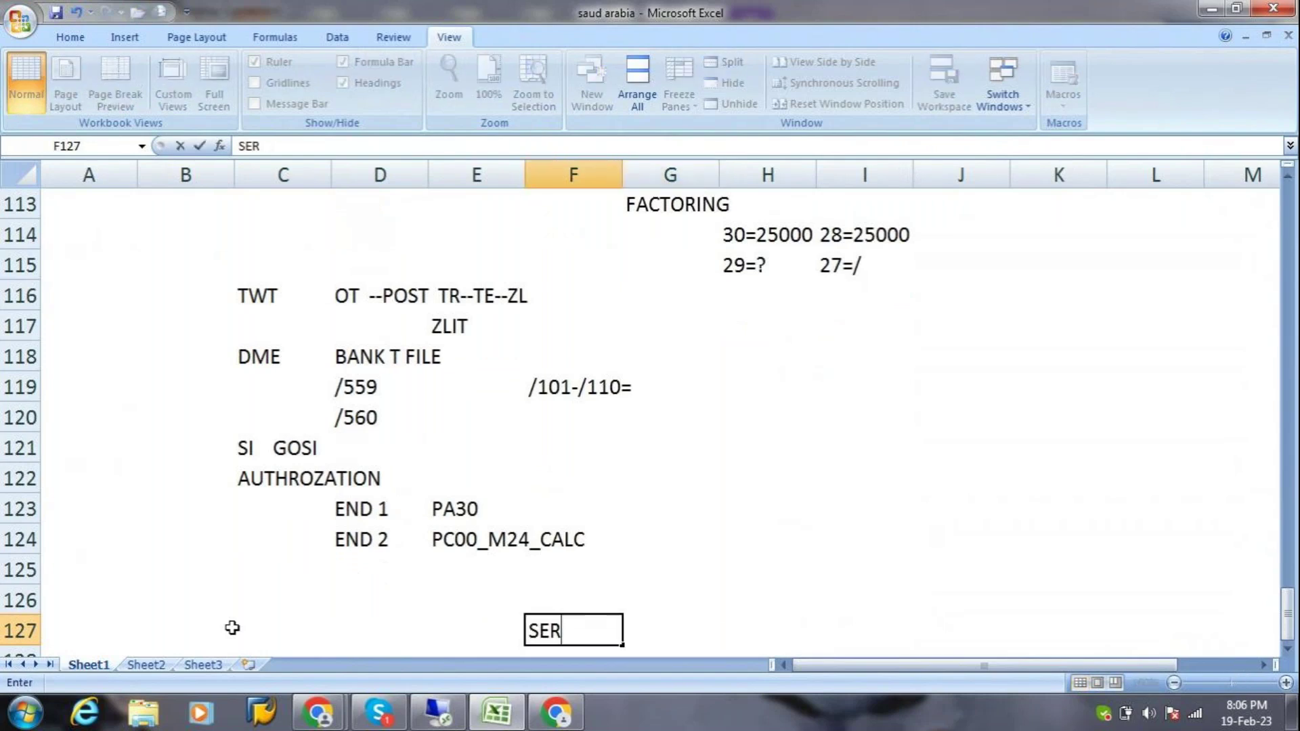
type("USER ID")
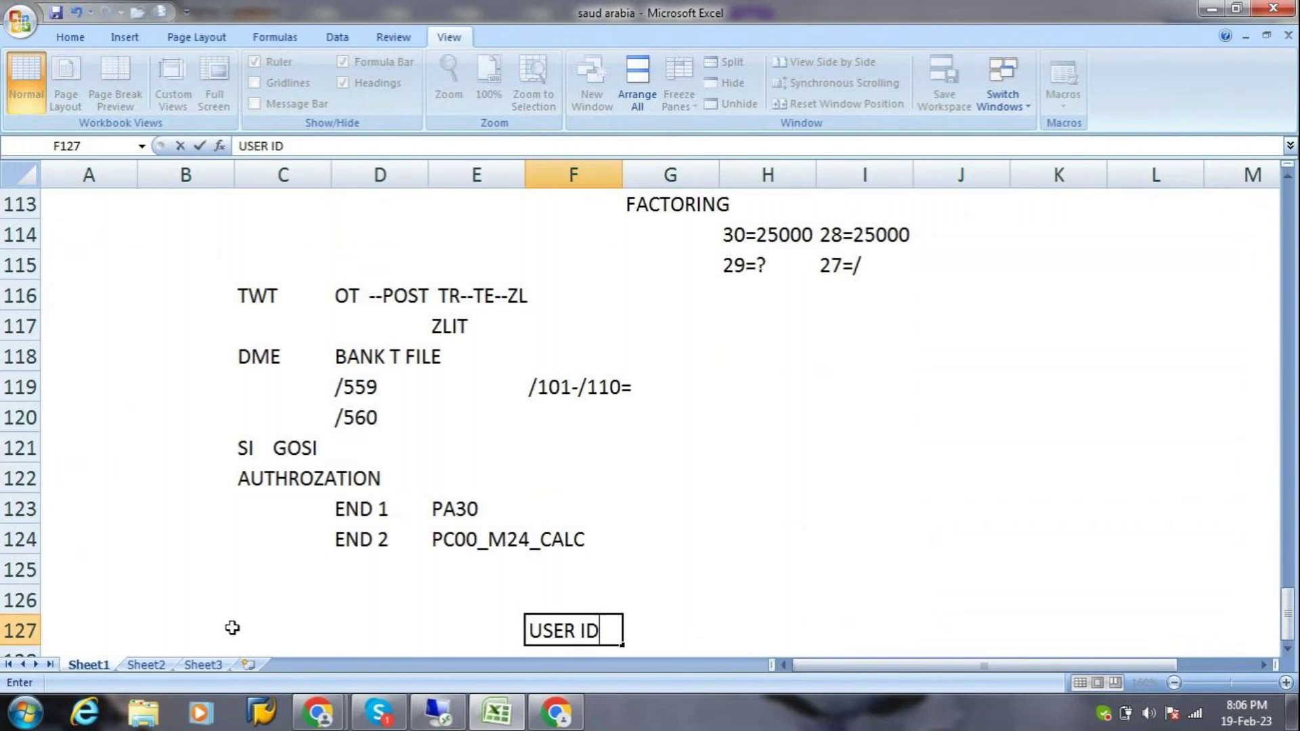
type("   BASIS")
key("Return")
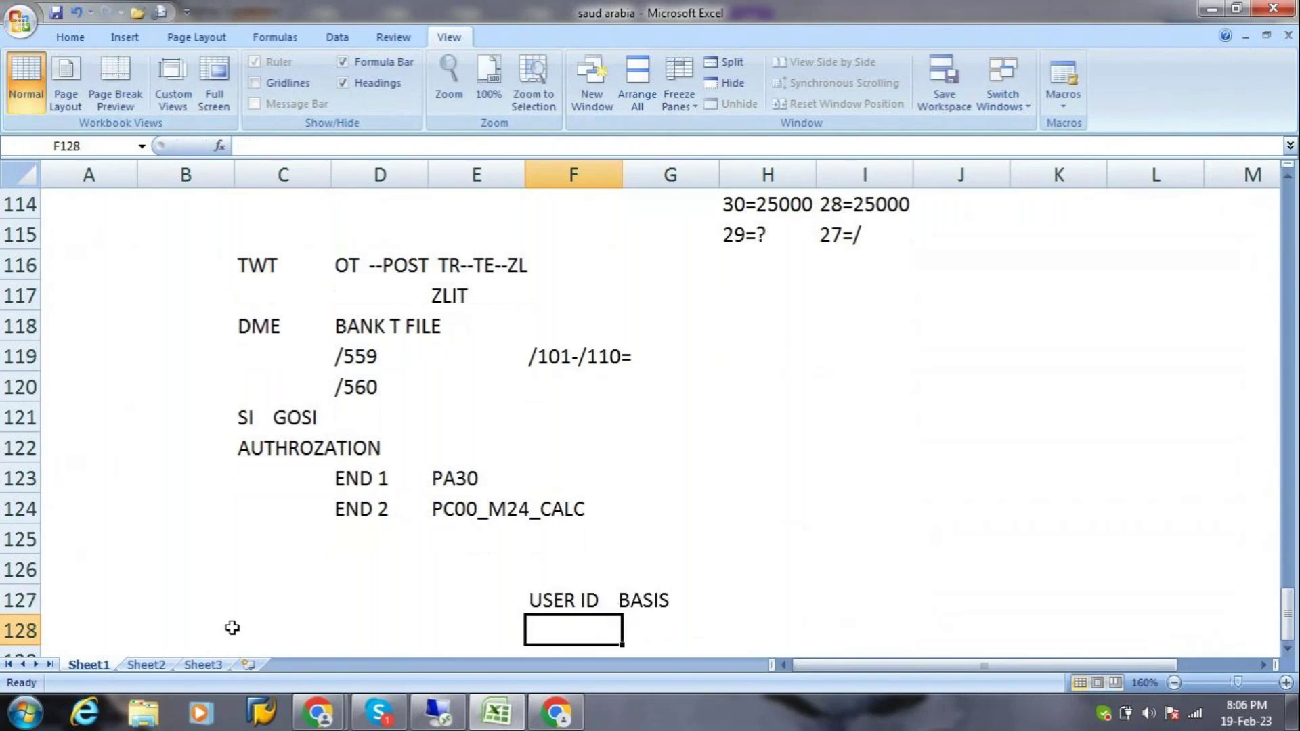
Enter "ROL BASIS" in F128 and the role assignment note "ROLE---USER" in G129.
type("ROL    BASIS")
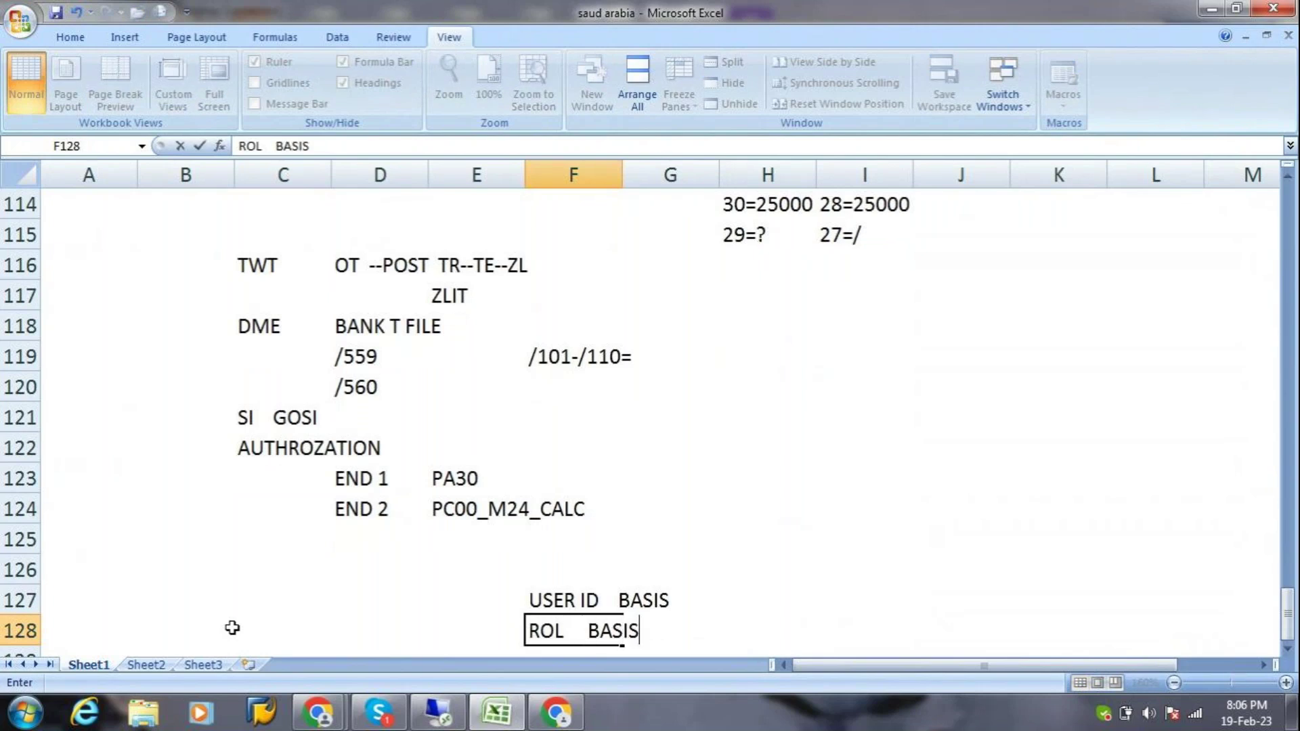
key("Return")
key("Right")
type("ROLE-")
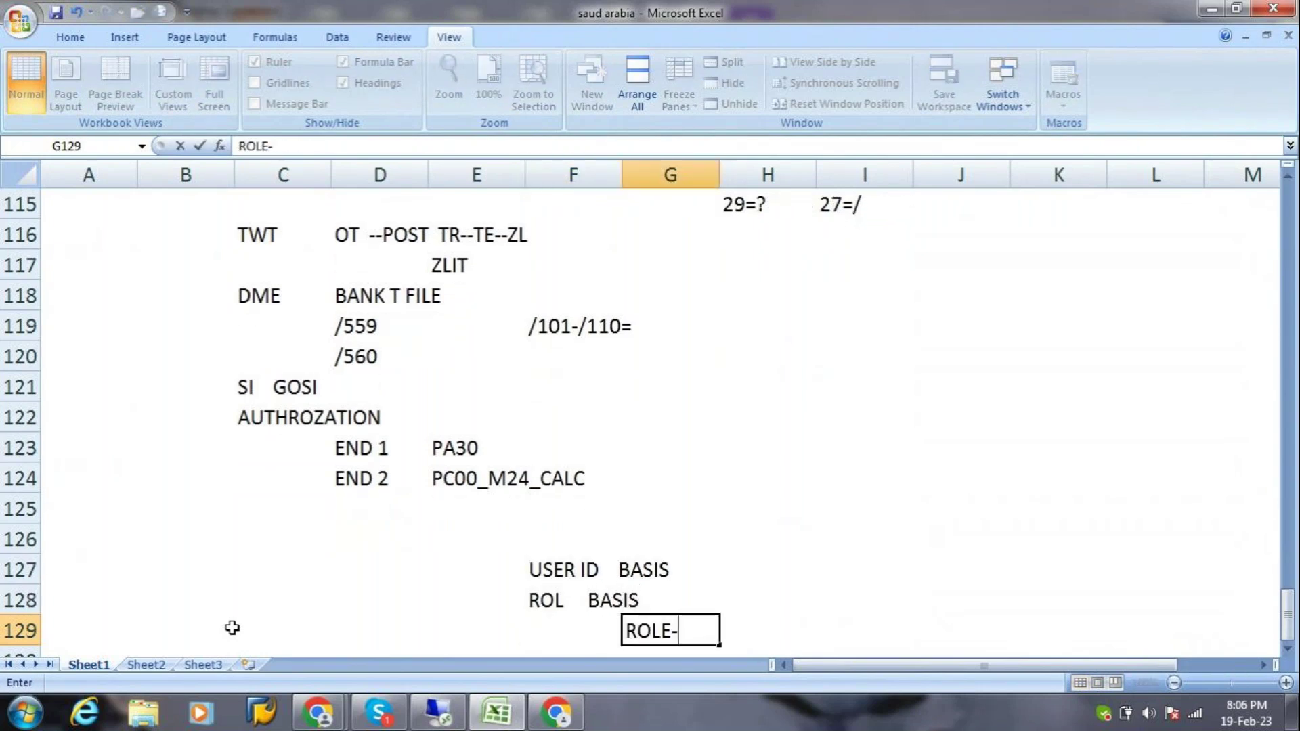
type("--USER")
key("Return")
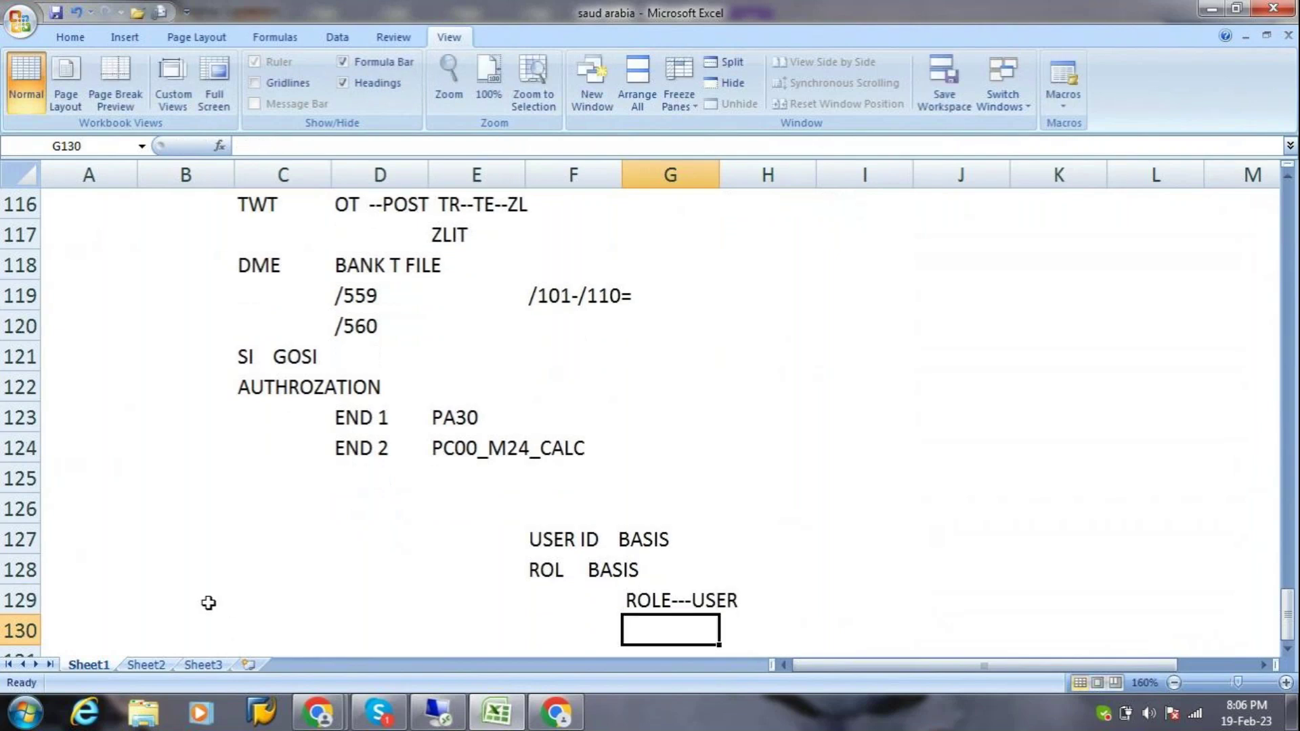
Enter the testing topics "UNIT" in C129 and "USERTESTING" in C130.
left_click(454, 425)
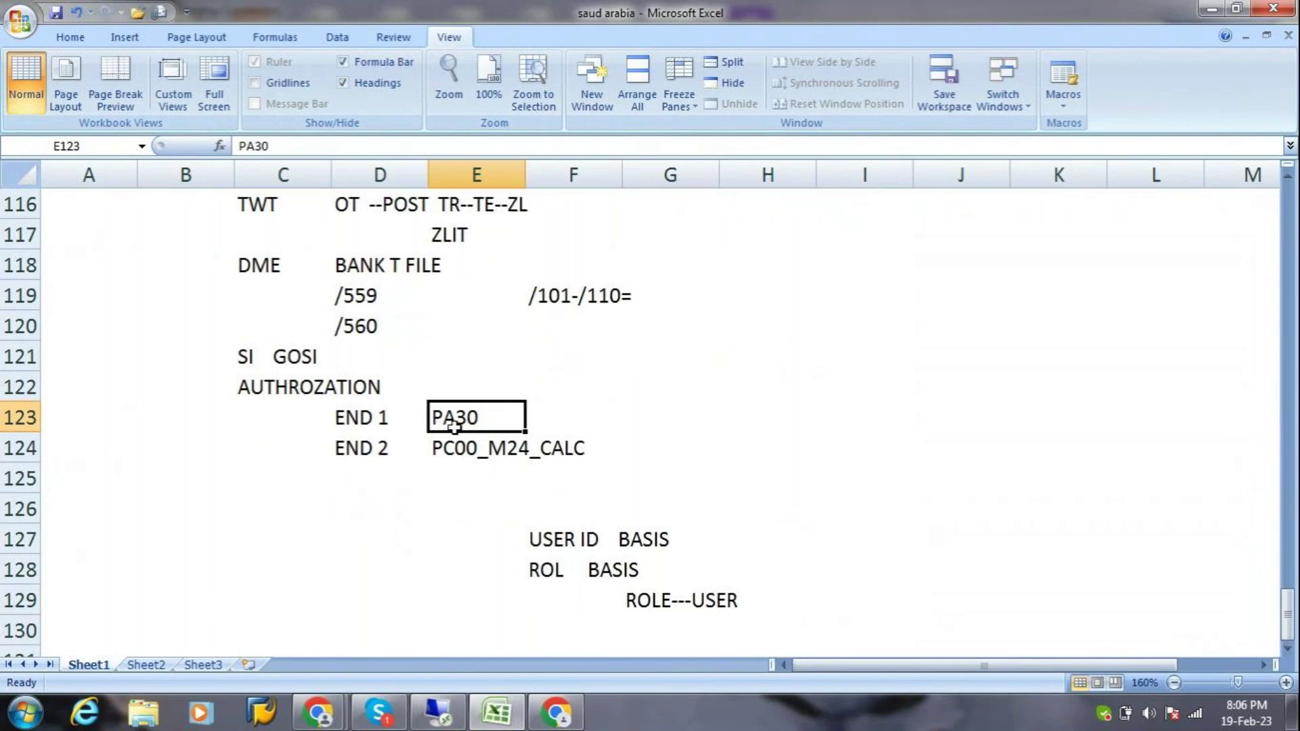
left_click(407, 608)
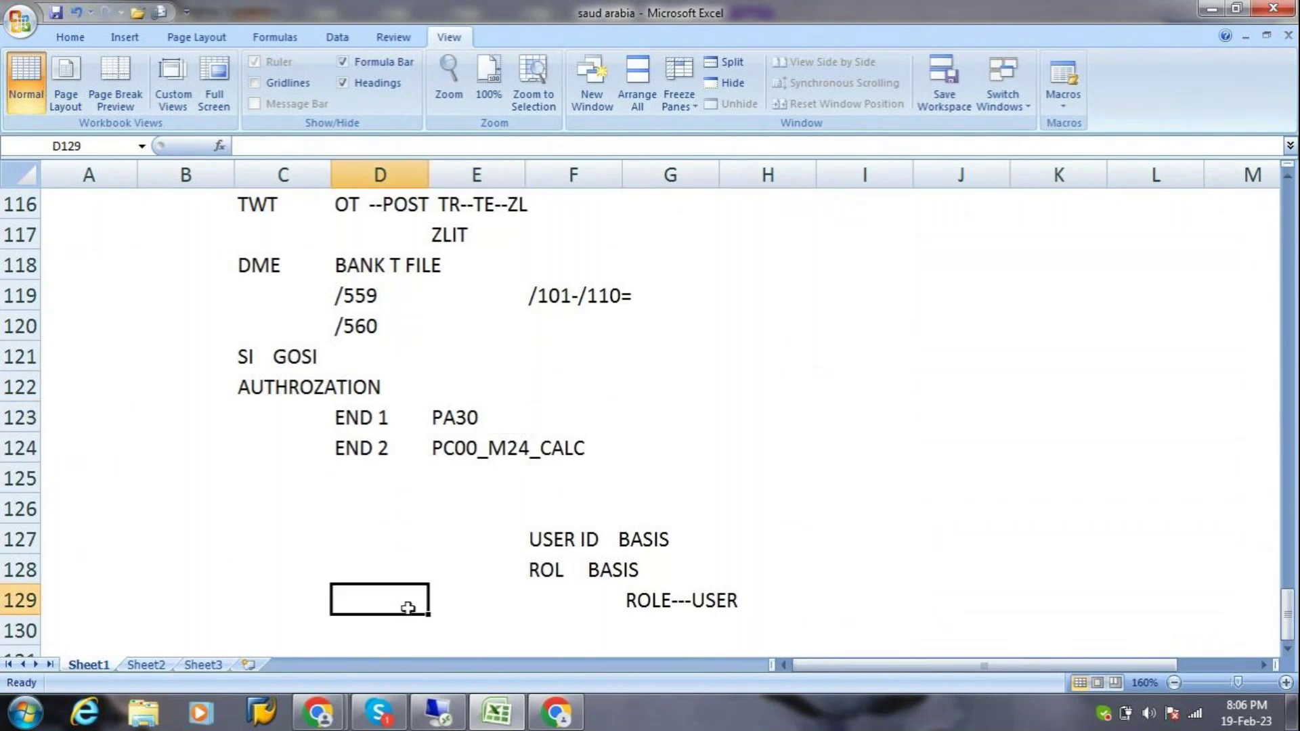
left_click(271, 599)
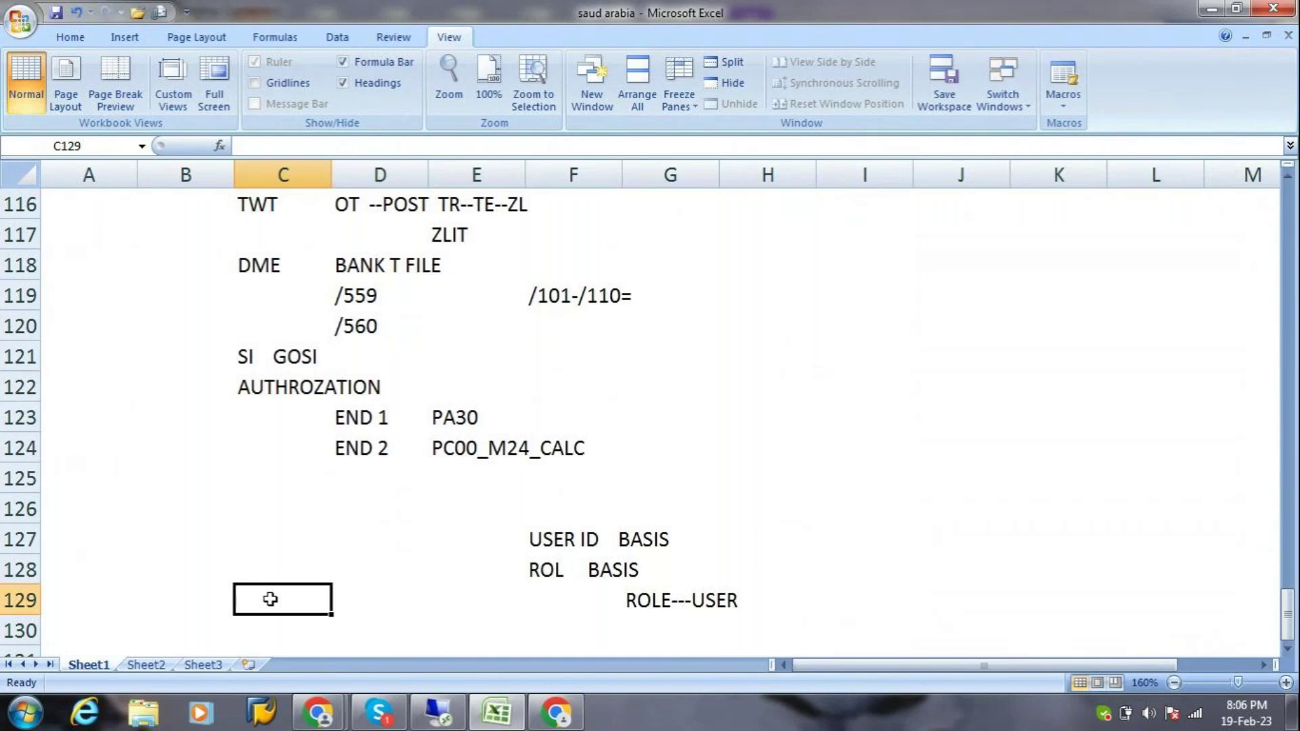
type("UNIT")
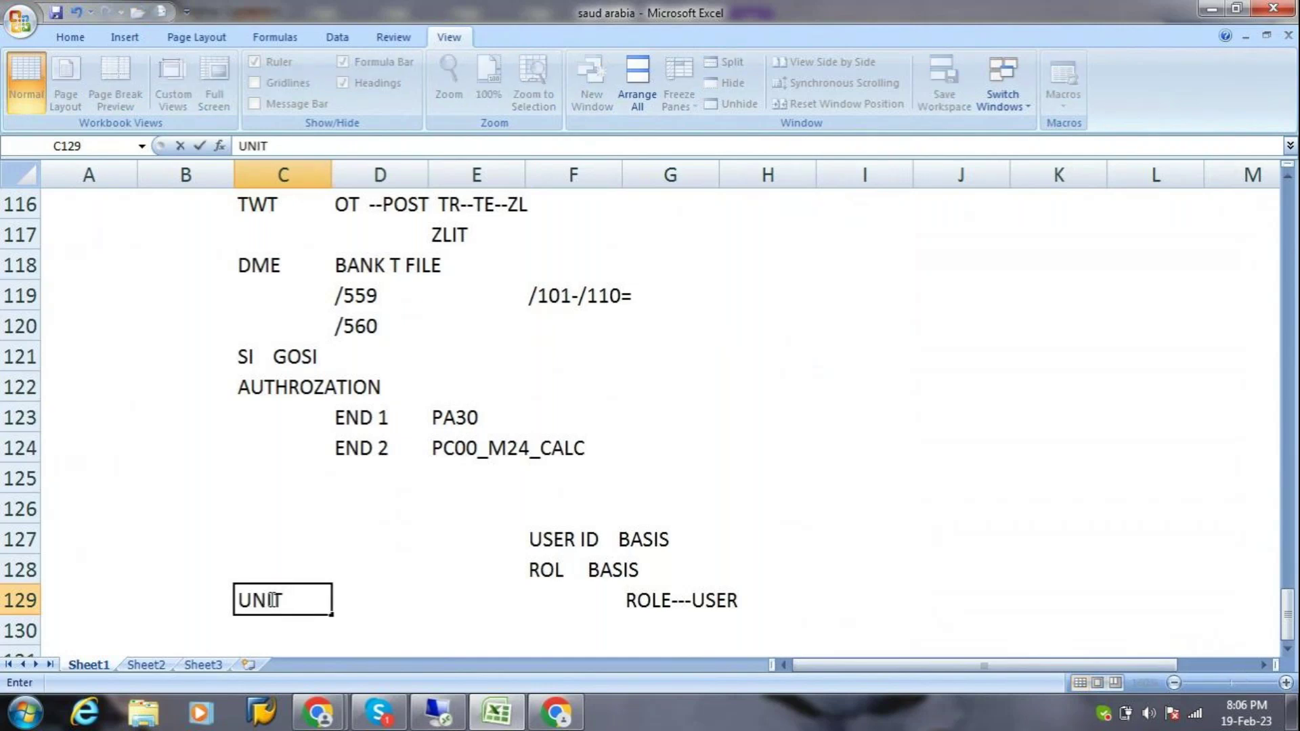
key("Return")
type("USER")
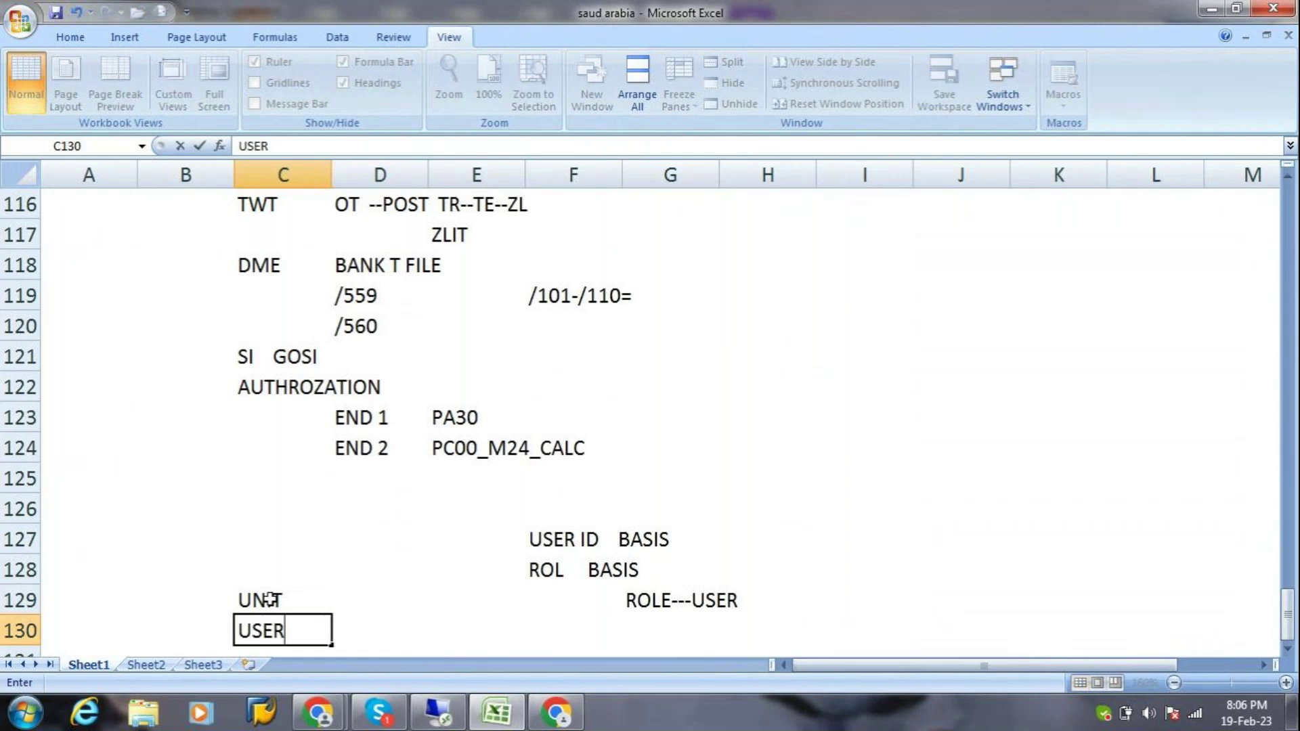
type("TESTING")
key("Tab")
List "APP", "UAT" and "VOL" in F130 to F132, starting on the USERTESTING row.
key("Tab")
key("Tab")
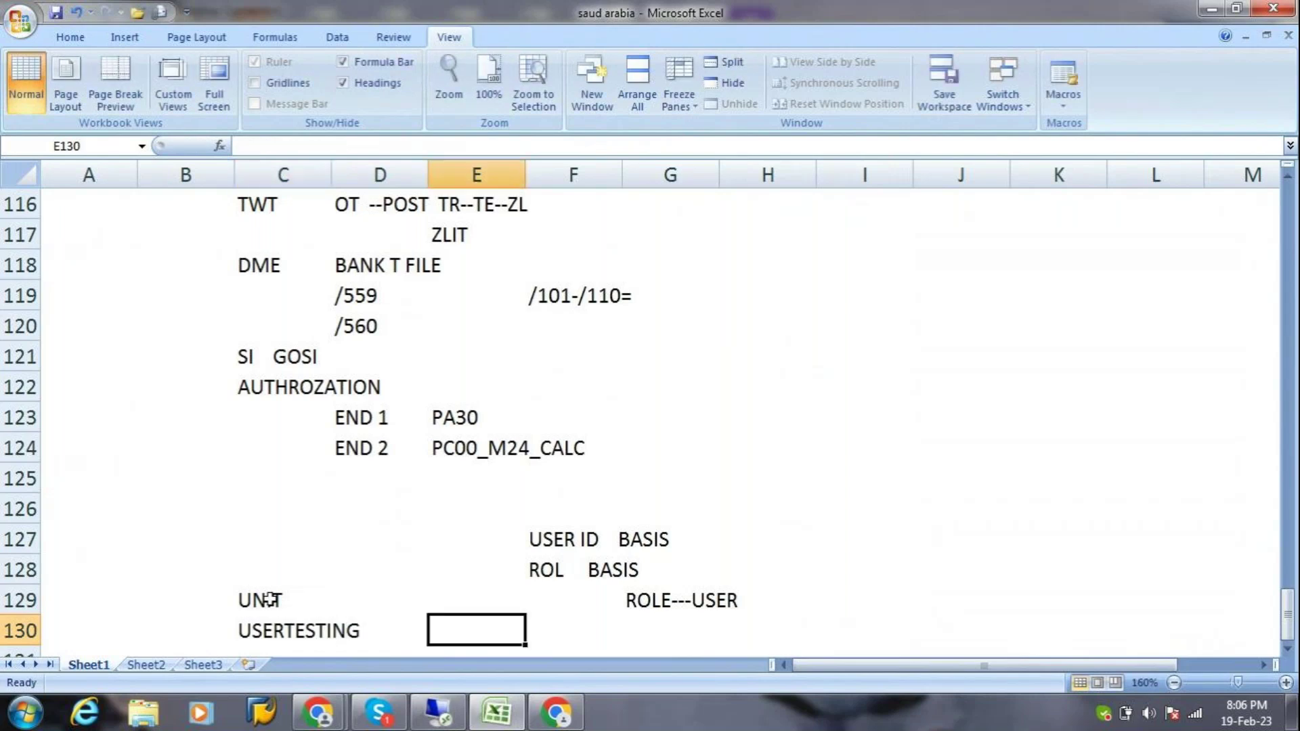
type("APP")
key("Down")
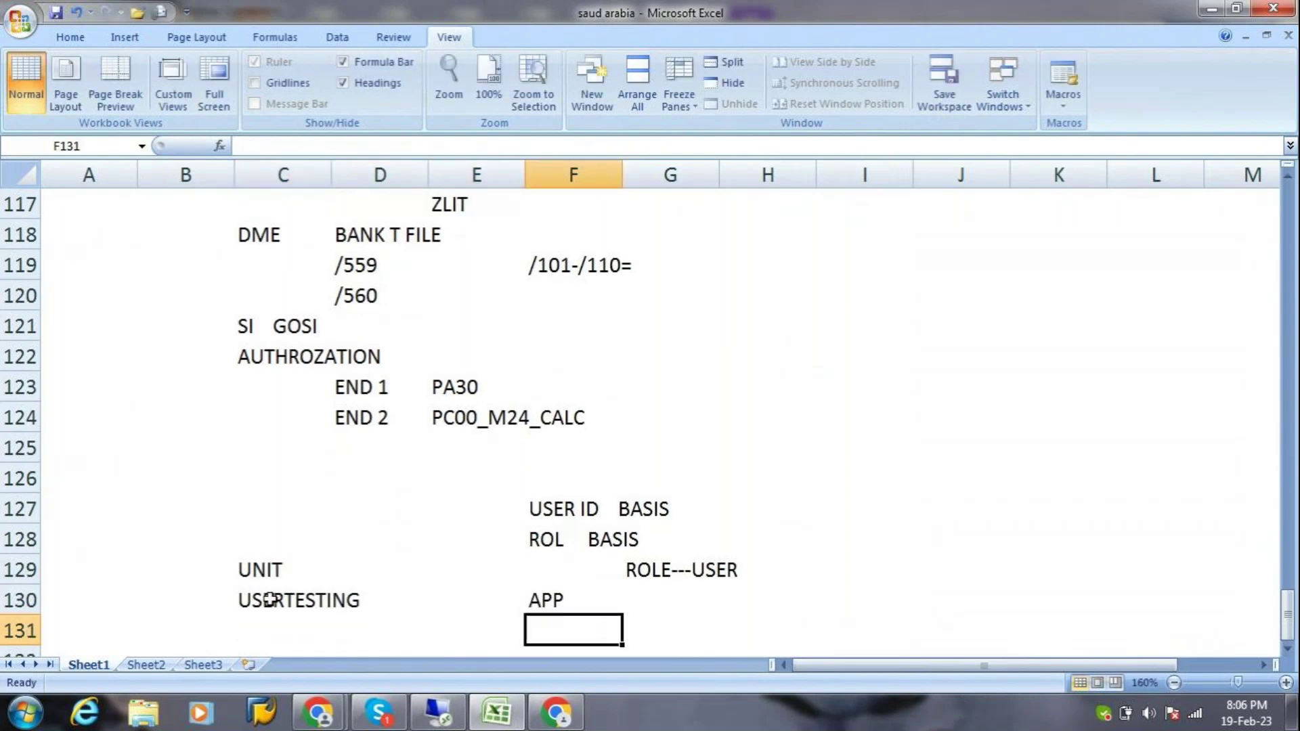
type("UAT")
key("Return")
type("VA")
key("BackSpace")
type("OL")
key("Return")
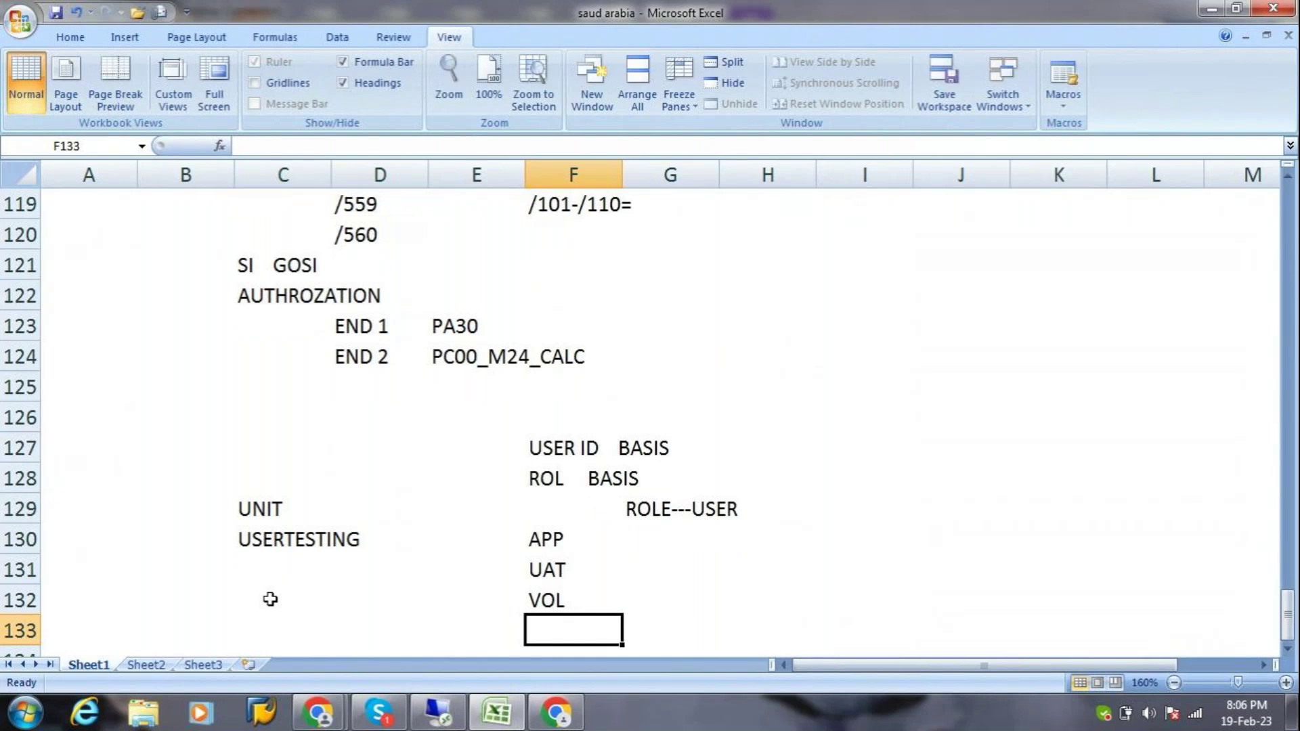
Enter the topic "HR WITH FIN" in C133 and the subheading "HR" in D134.
key("Left")
key("Left")
key("Left")
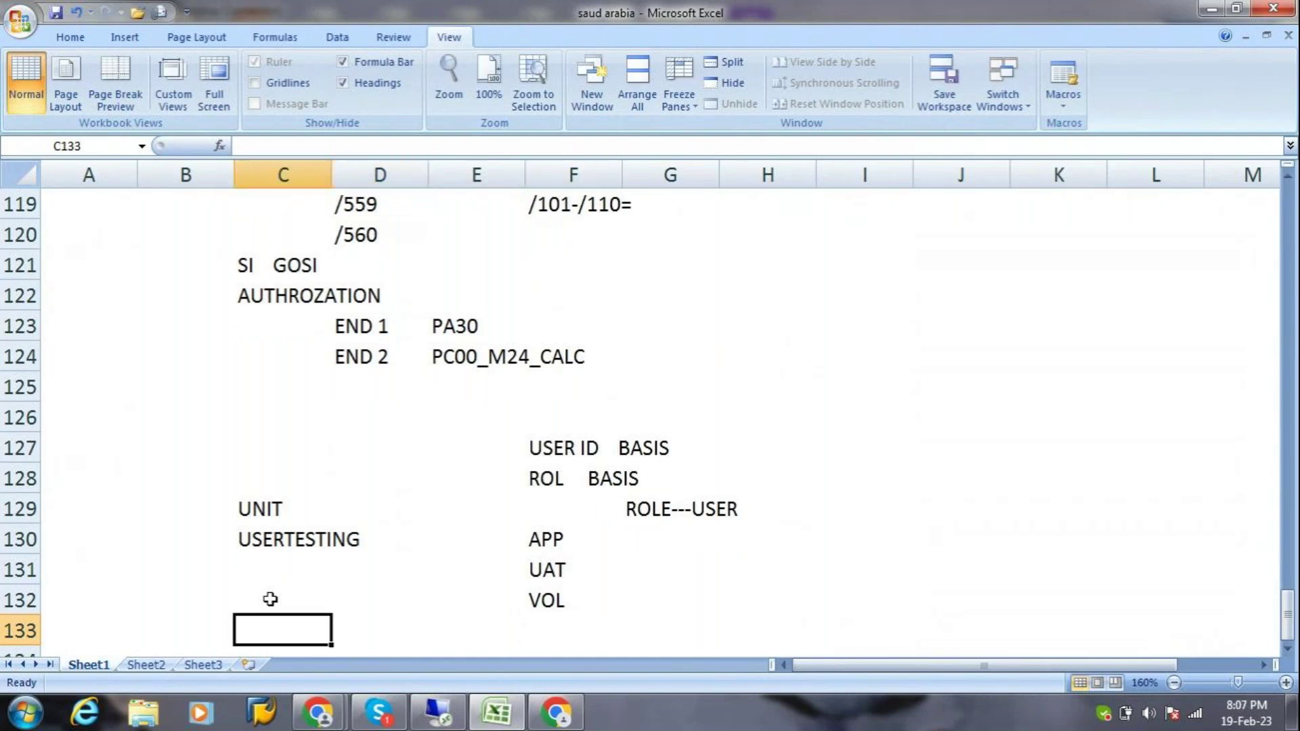
type("HR WITH FIN")
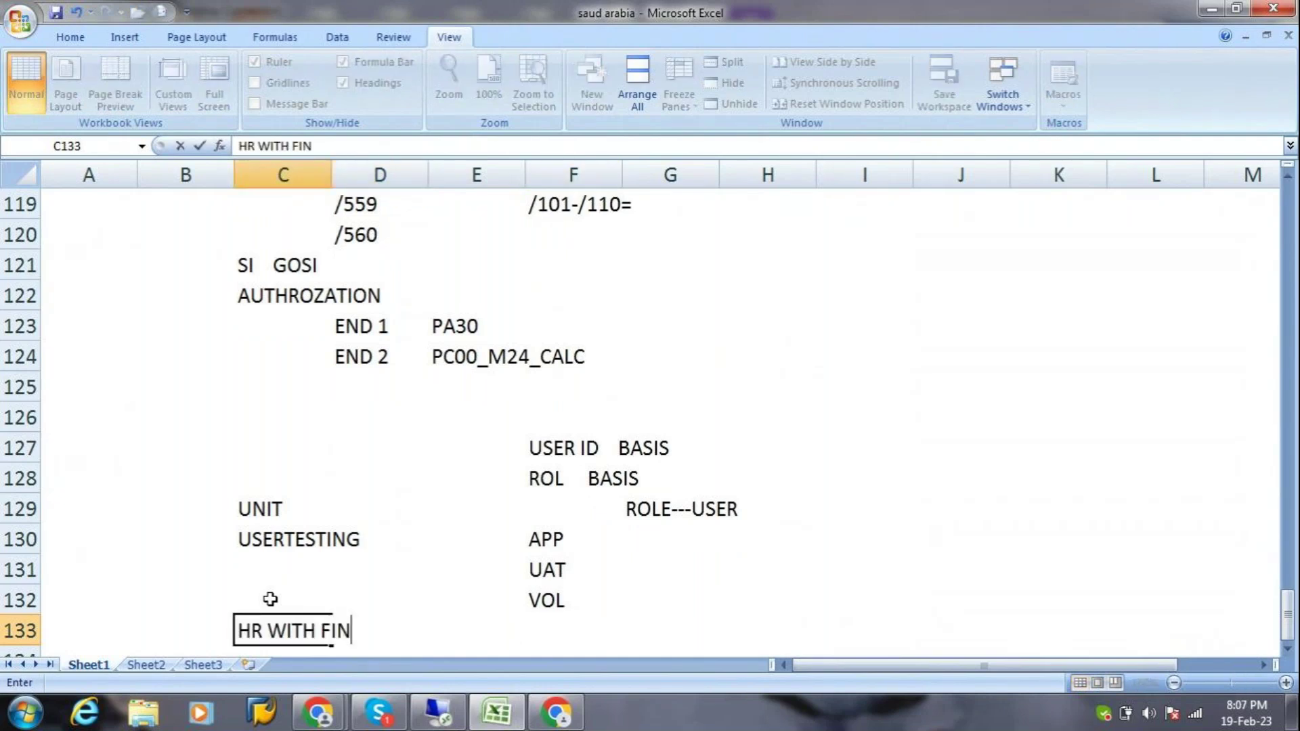
key("Return")
key("Right")
type("HR")
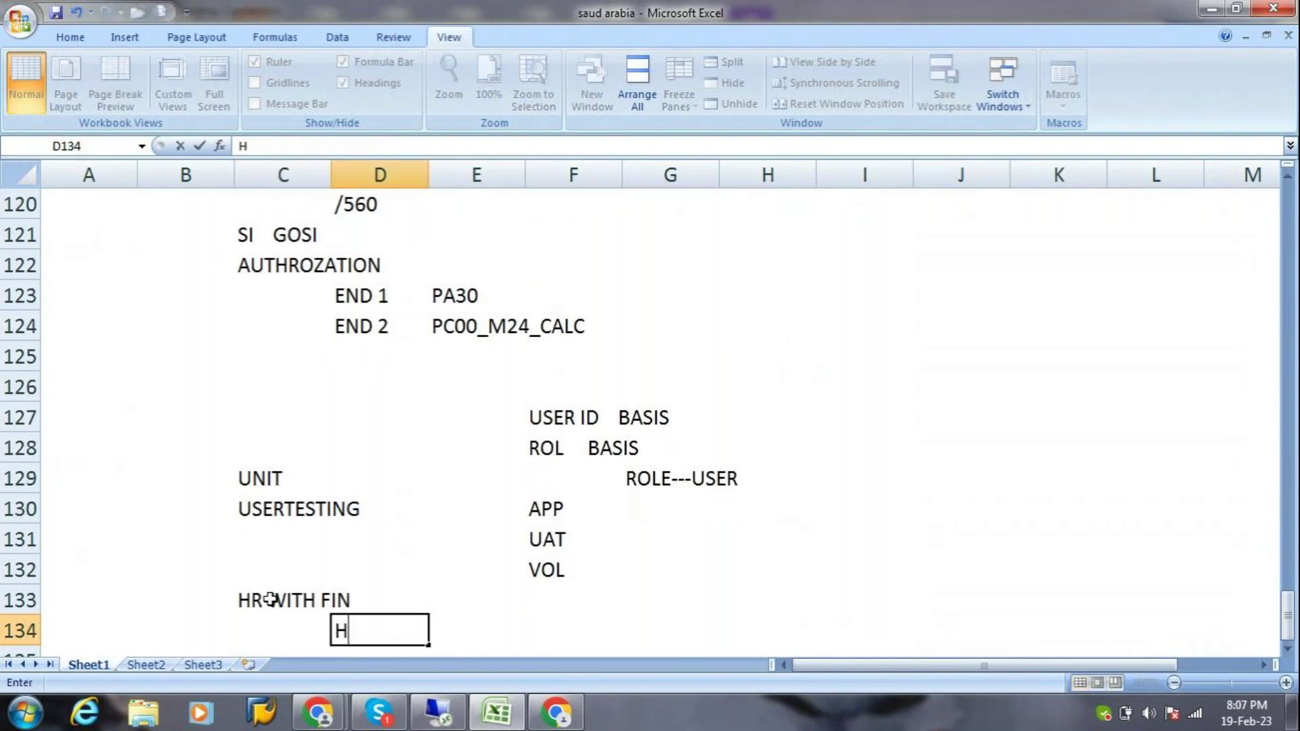
key("Right")
List the HR activities "COPY", "MAITNAIN INFO" and "S.ACCOUNT" in E134 to E136.
type("COPY")
key("Return")
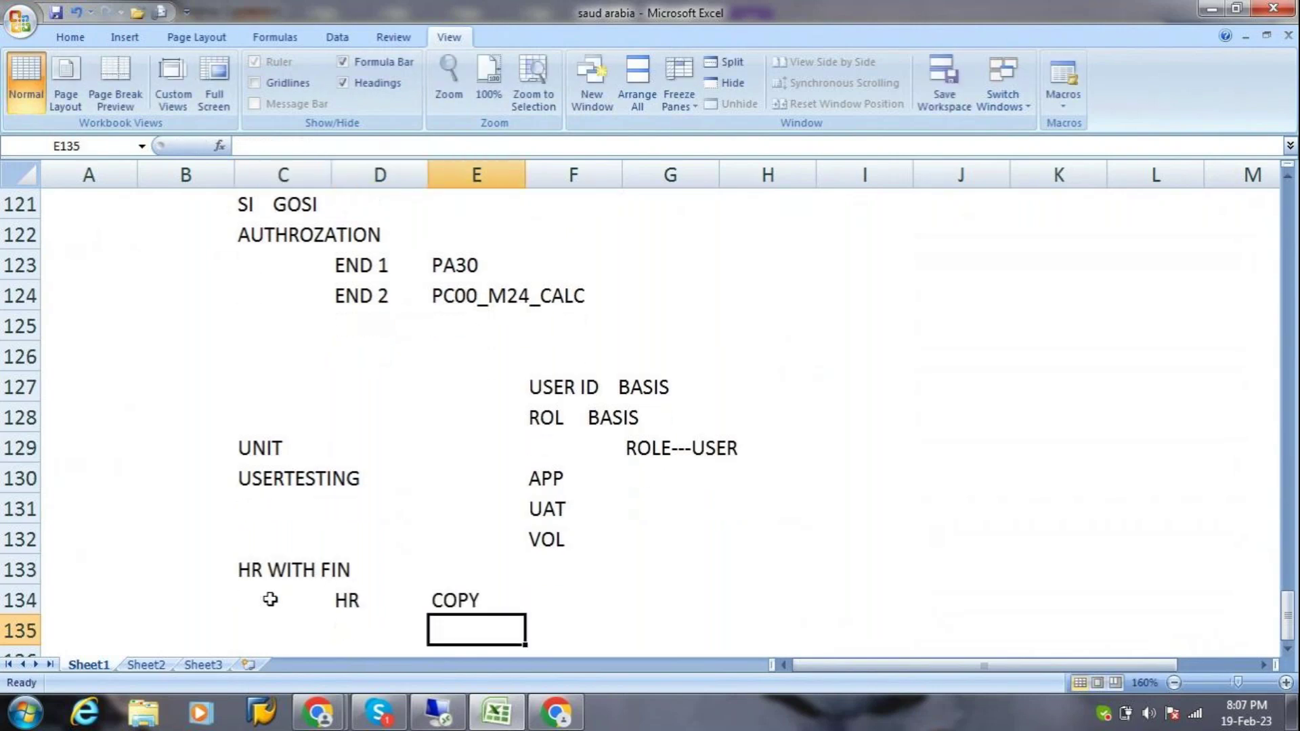
type("MAITNAIN INFO")
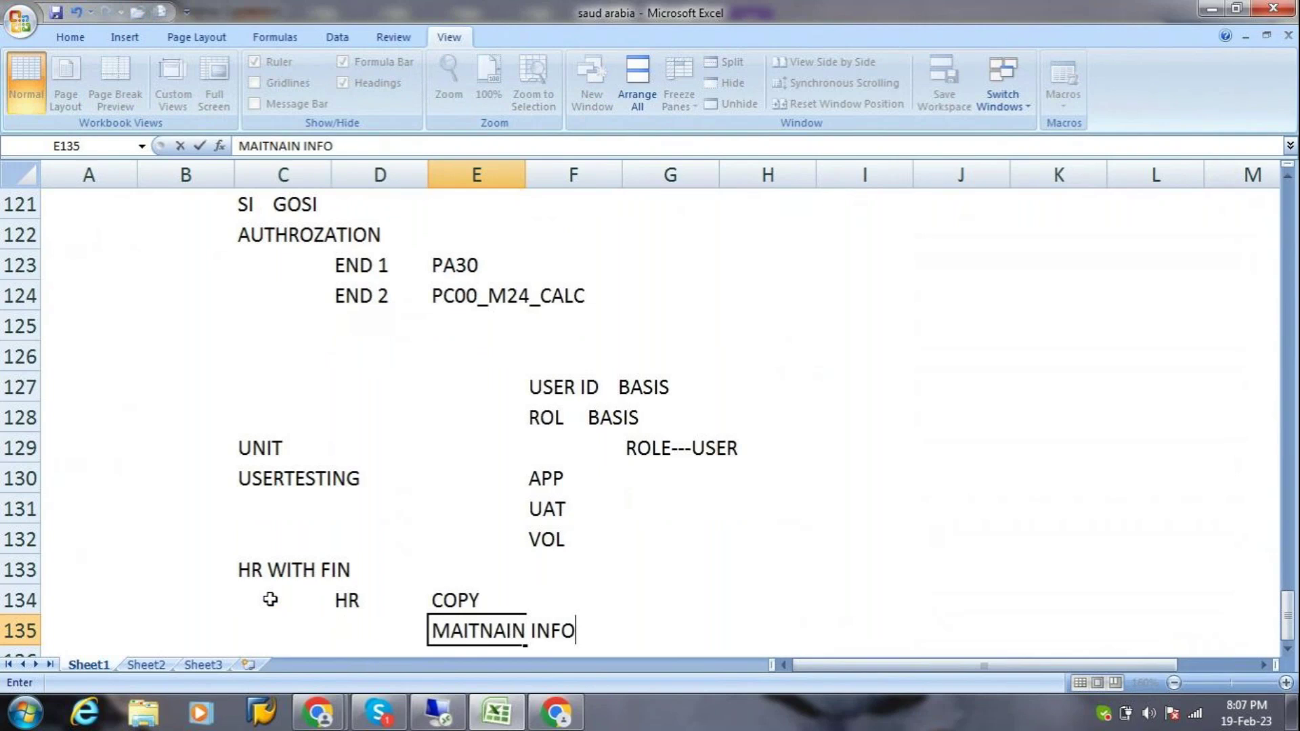
key("Return")
type("S.ACCOUNT")
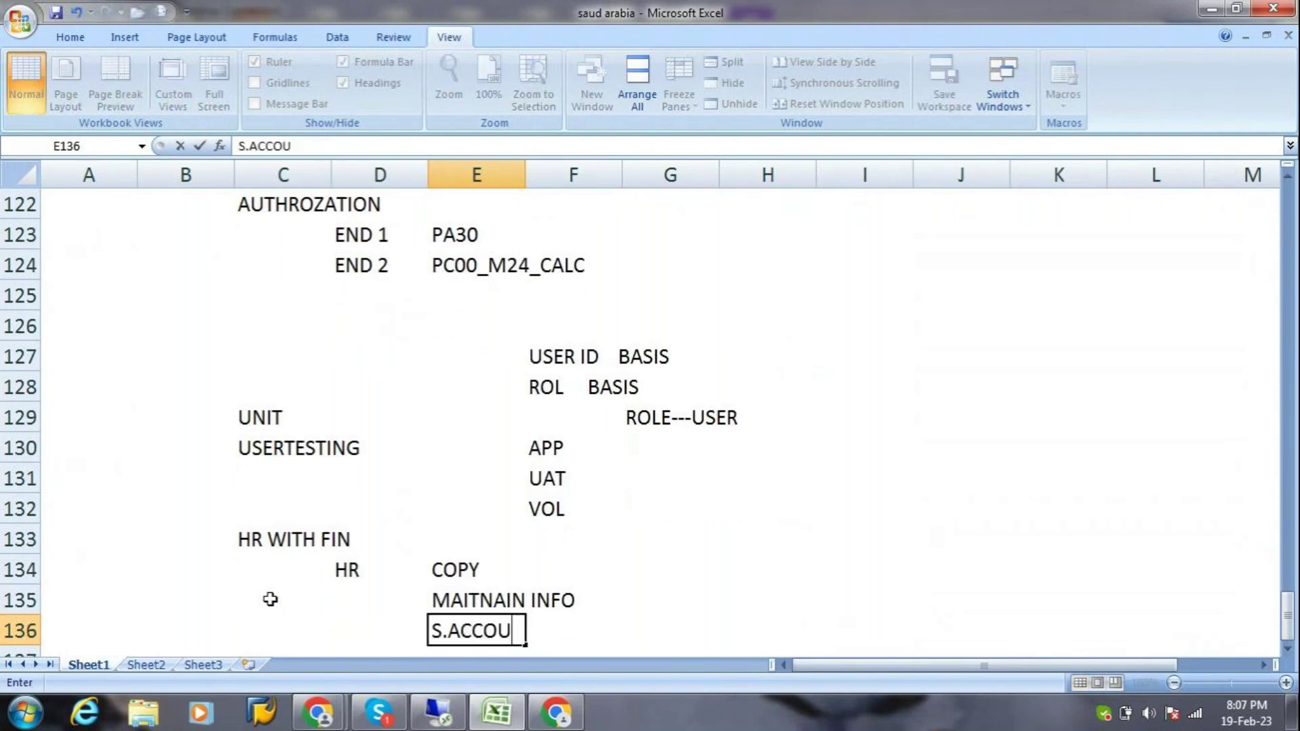
key("Return")
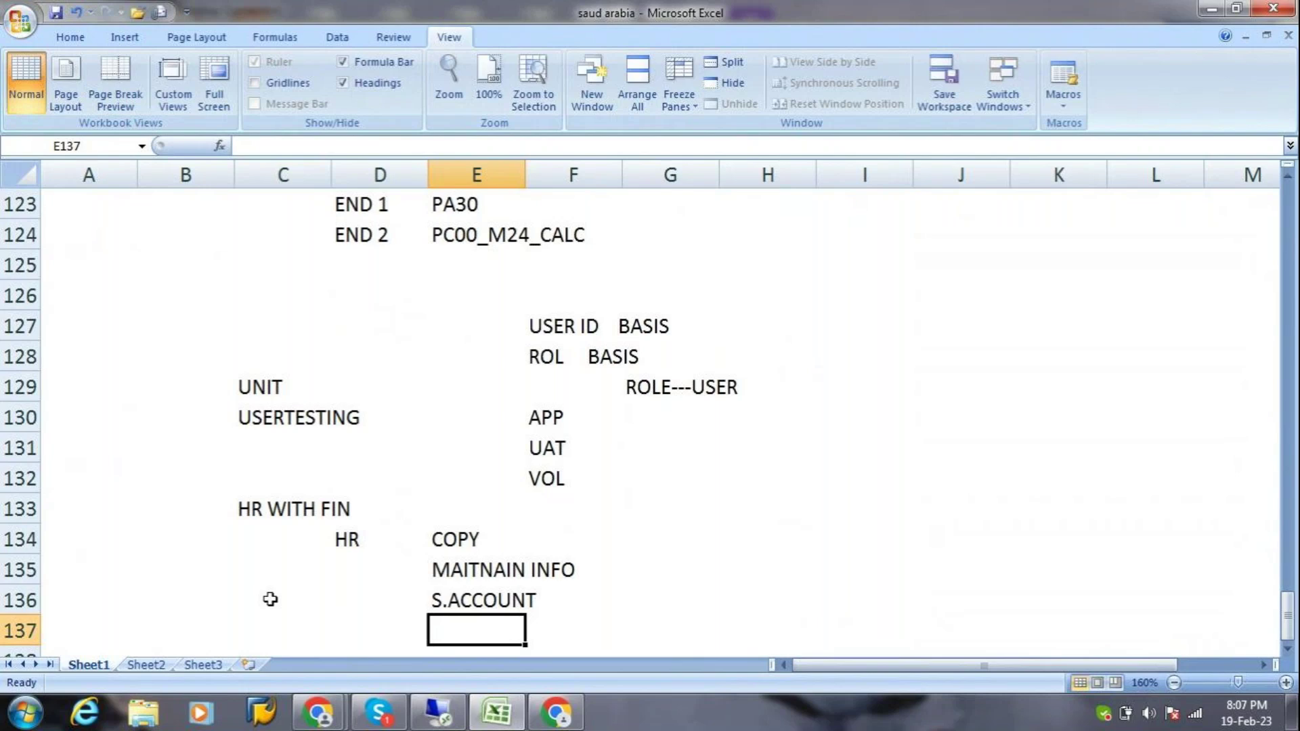
Add the account notes "ASK FICO TO G/L" in E137 and "LINK S.ACCOUNTS TO G/L" in E138.
type("ASK FICO  TO  G/L")
key("Return")
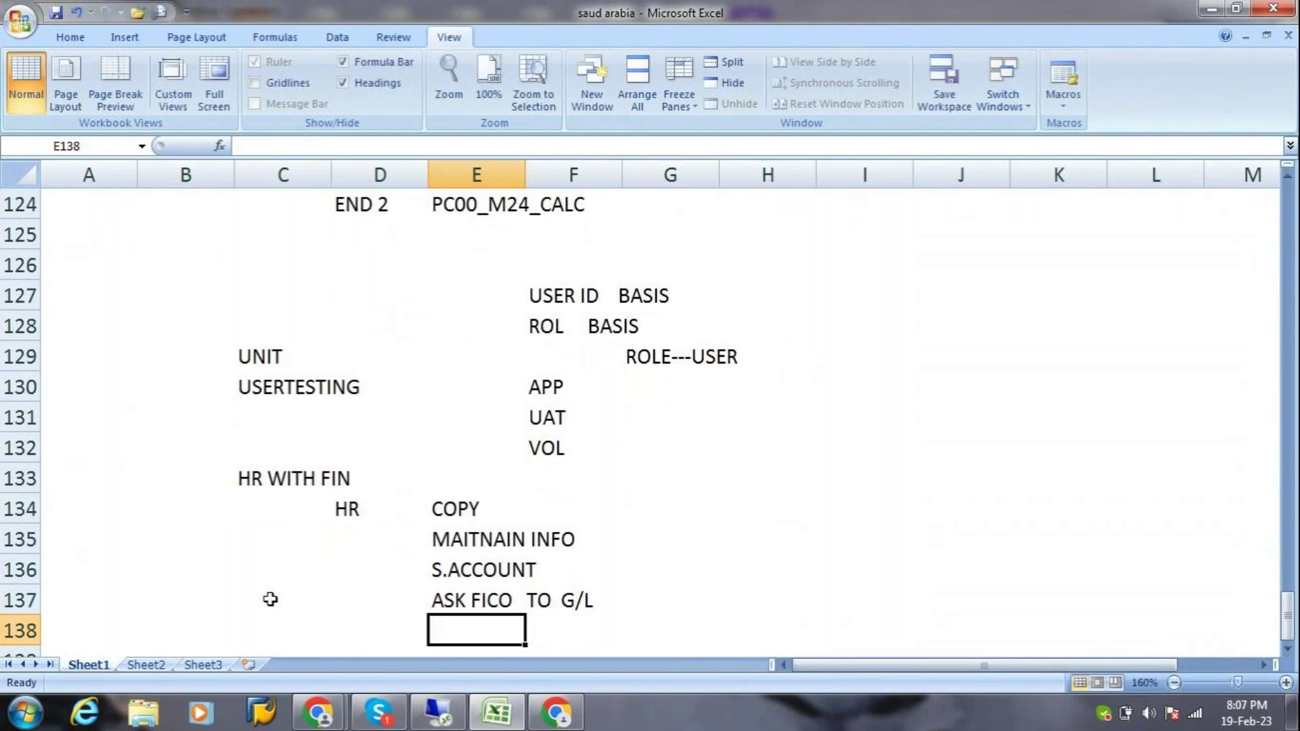
type("LINK S.ACCOUNTS TO G/L")
key("Return")
Enter the transactions "OBYE" in F139 and "OBYG" in F140 under the G/L link note.
key("Right")
type("OBYE")
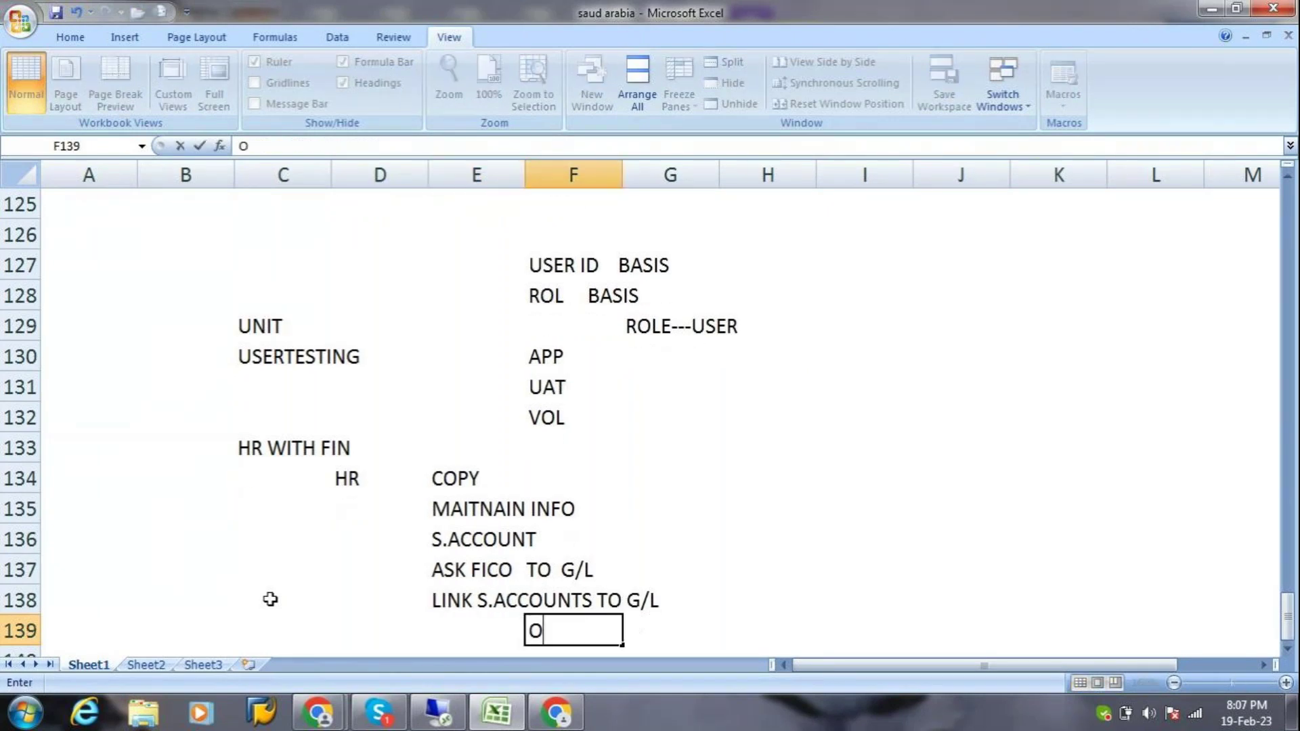
key("Return")
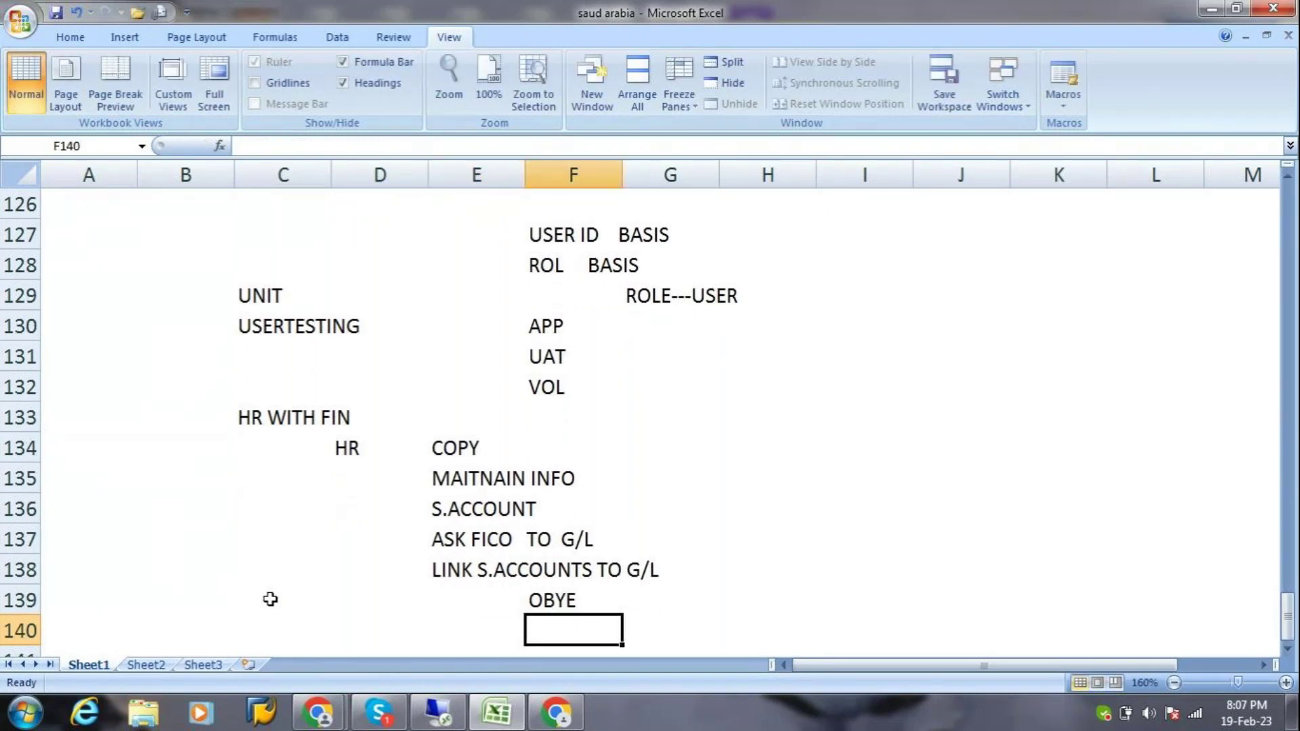
type("OBYG")
key("Return")
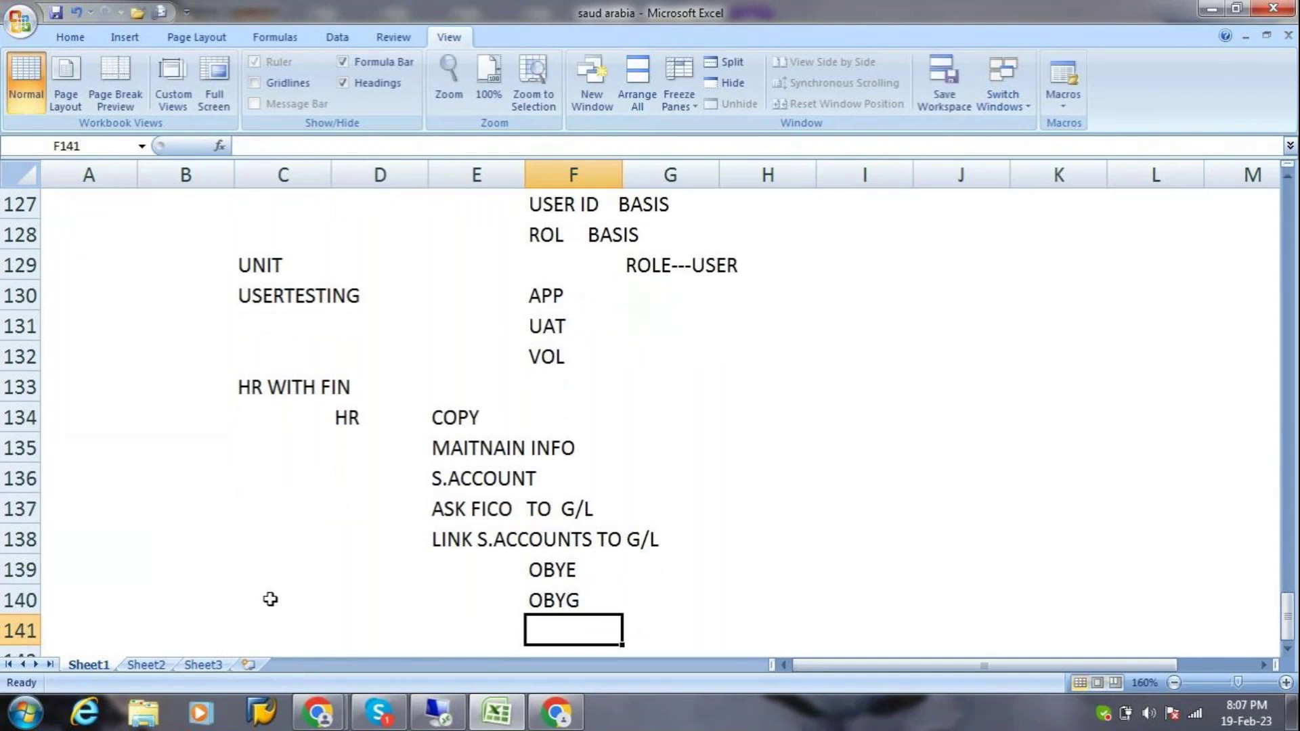
Label OBYE with "EX" in G139 and OBYG with "BSA" in G140.
key("Up")
key("Up")
key("Right")
type("EX")
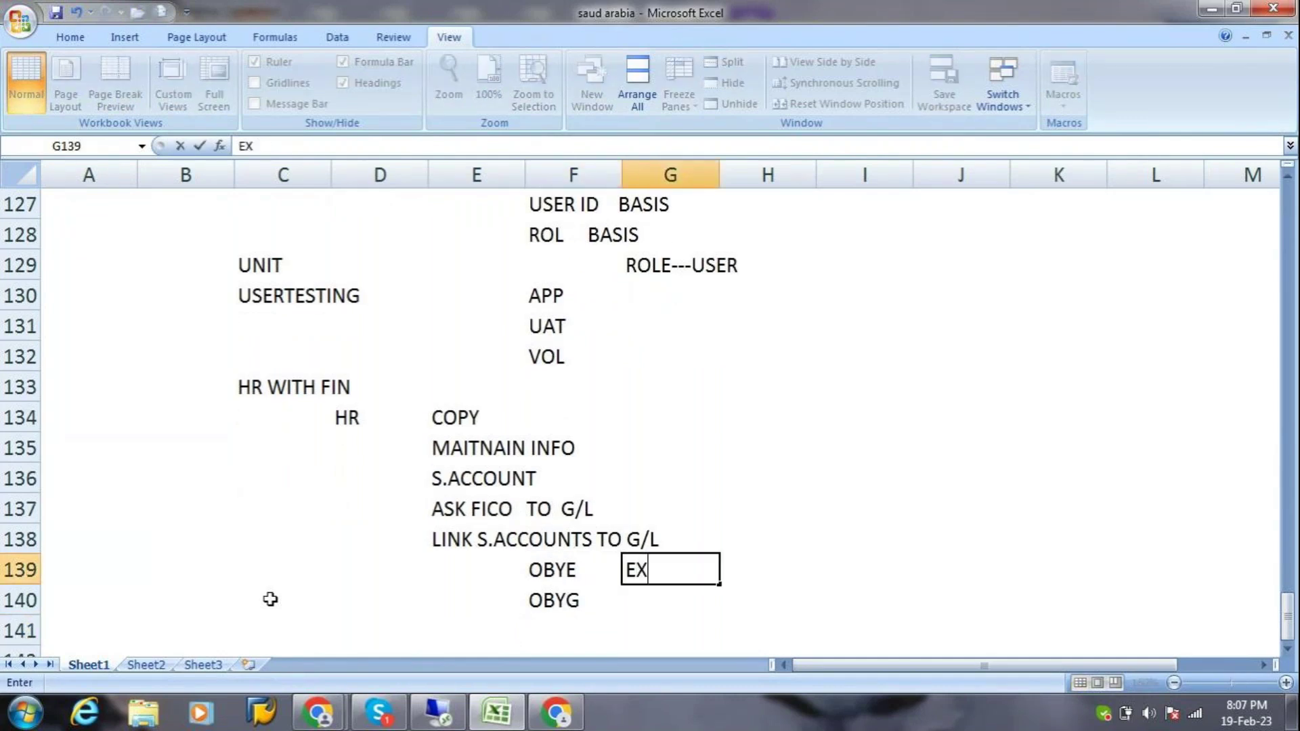
key("Return")
type("BSA")
key("Return")
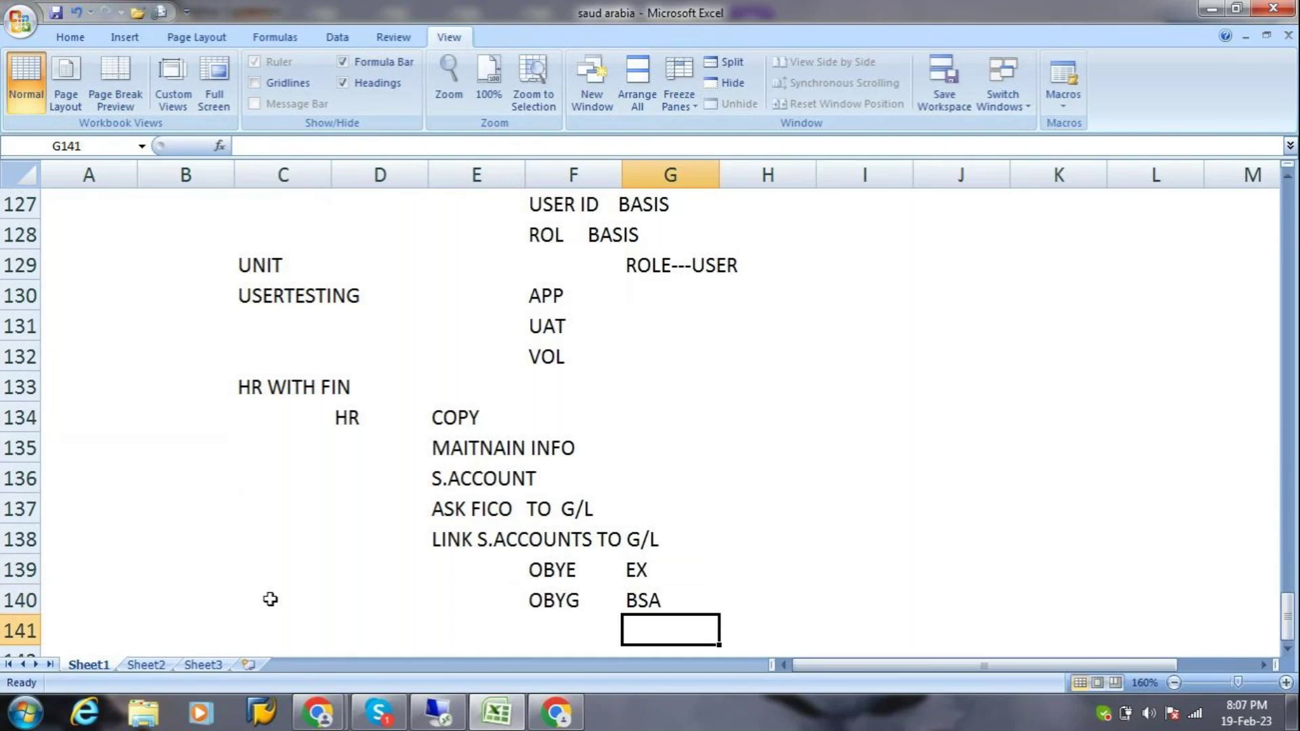
Enter the topic "PAYROLL" in C141 with "MM" beside it in D141.
key("Left")
key("Left")
key("Left")
key("Left")
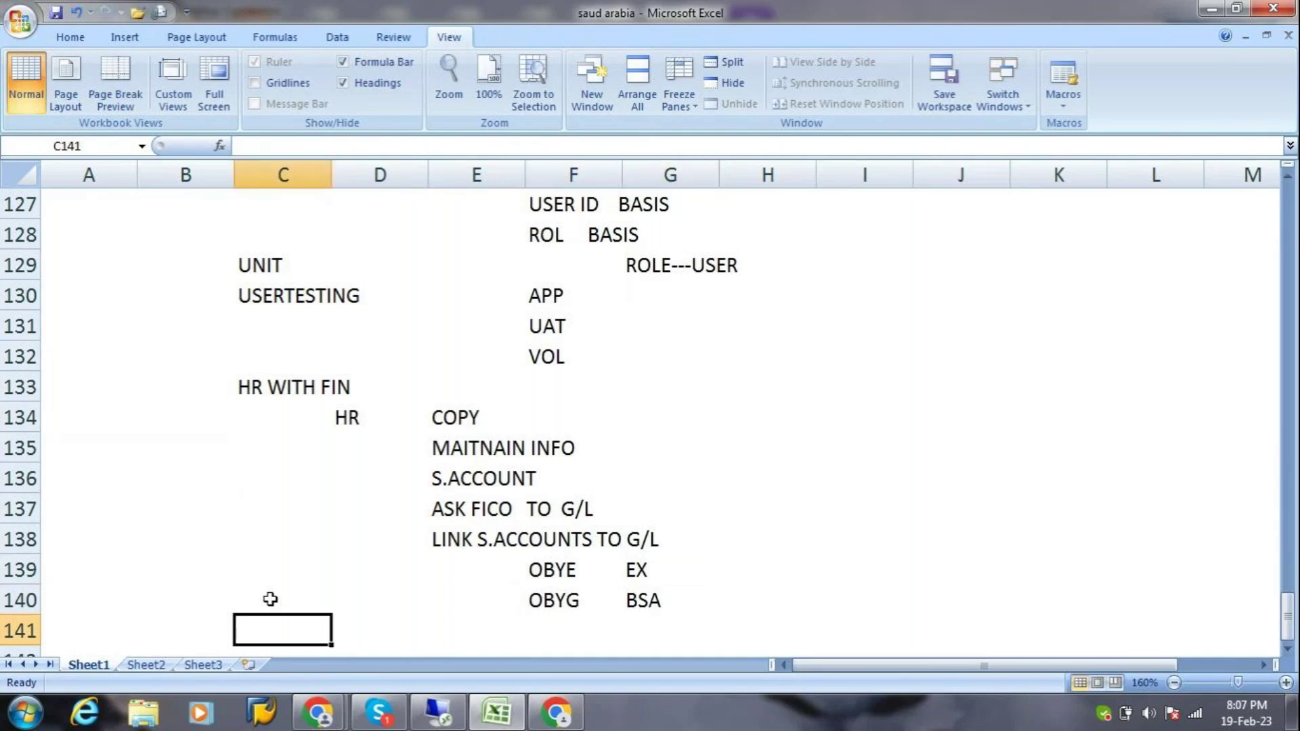
type("PAYROLL")
key("Tab")
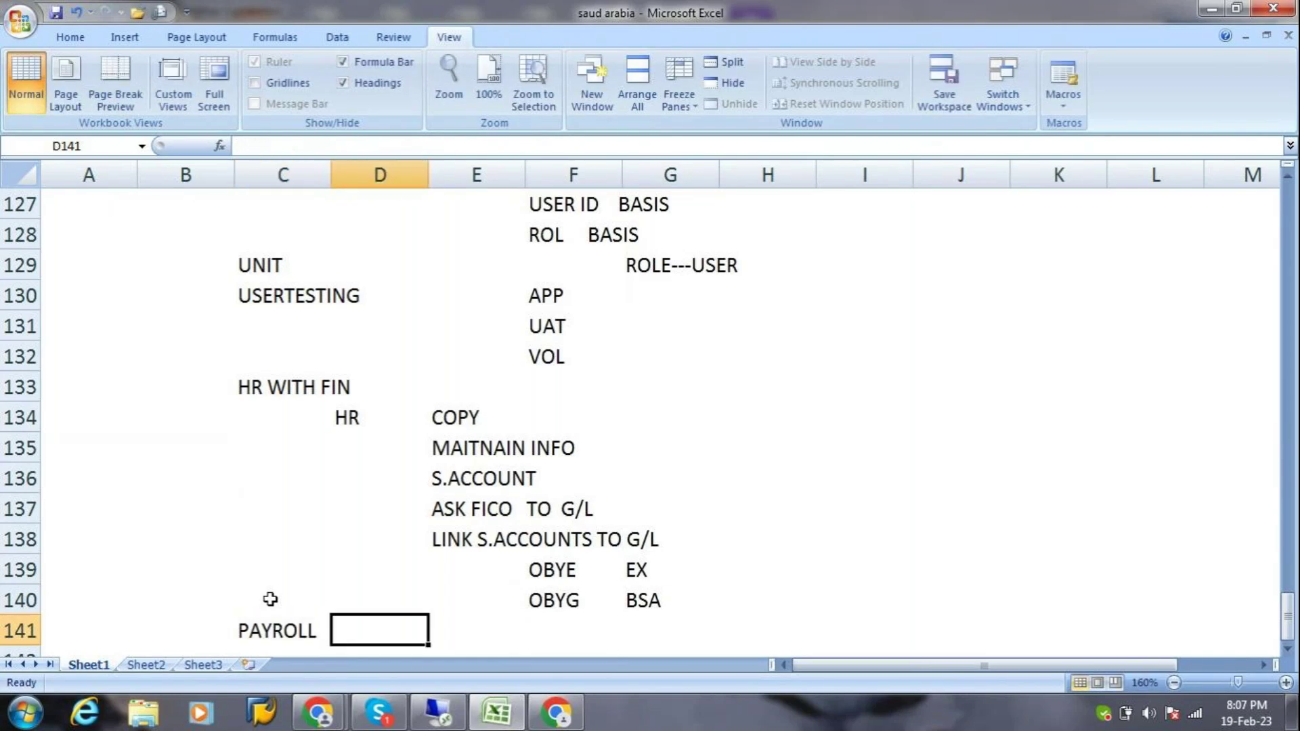
type("MM")
key("Return")
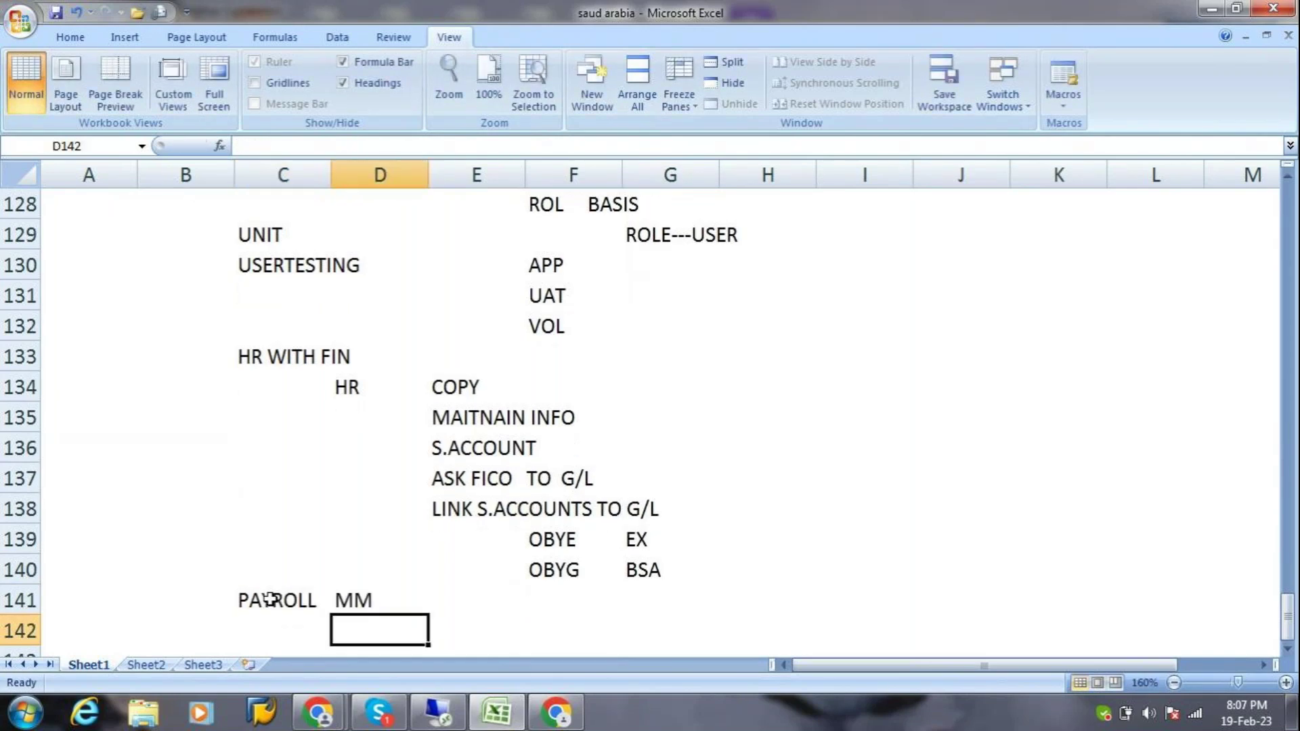
List the payroll run stages "RUN PY TEST", "RELEASE" and "LIVE PAYROLL" in D142 to D144.
type("RUN PY  TEST")
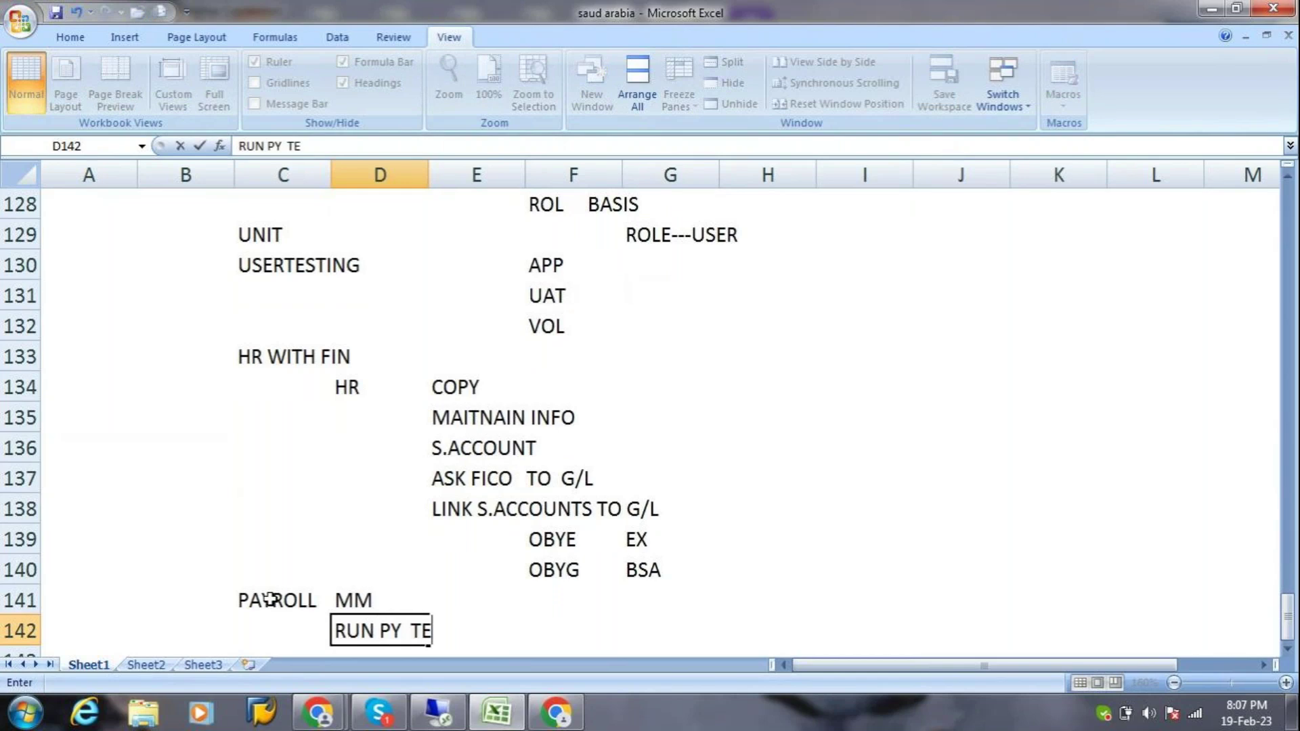
key("Return")
type("RELEASE")
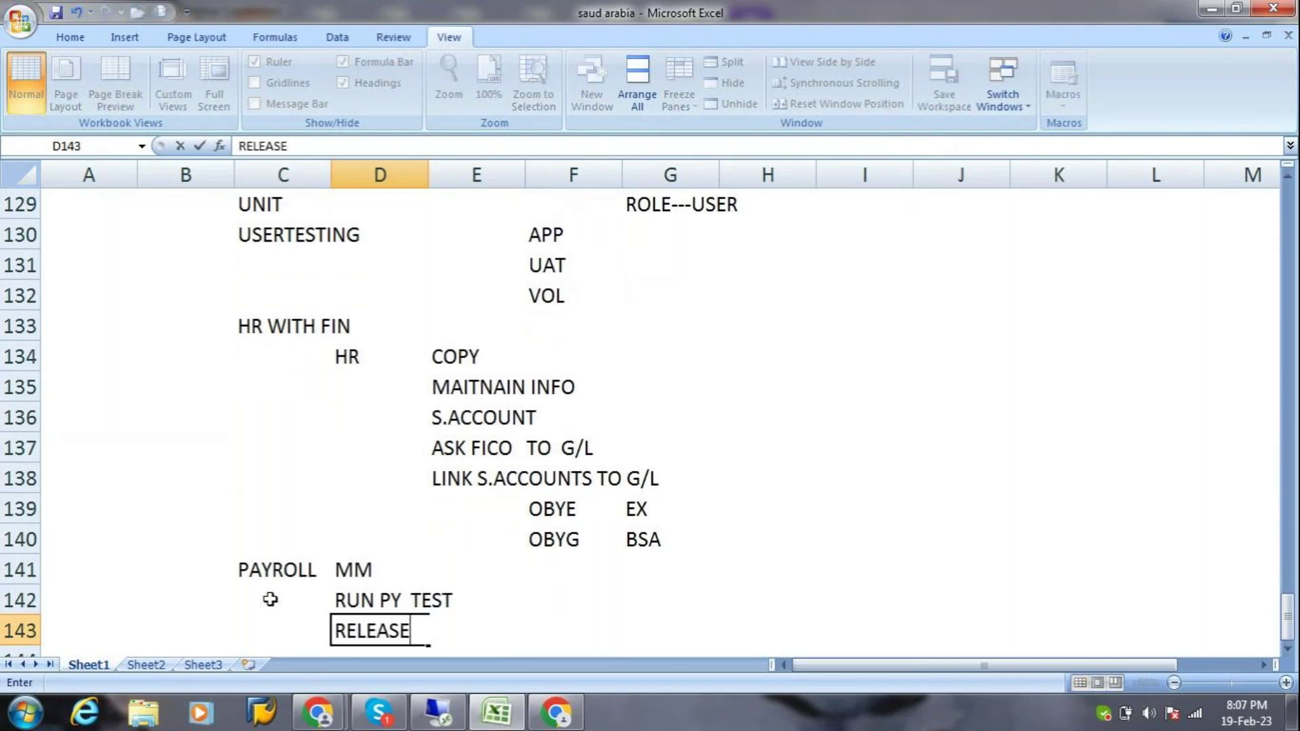
key("Return")
type("LIVE ")
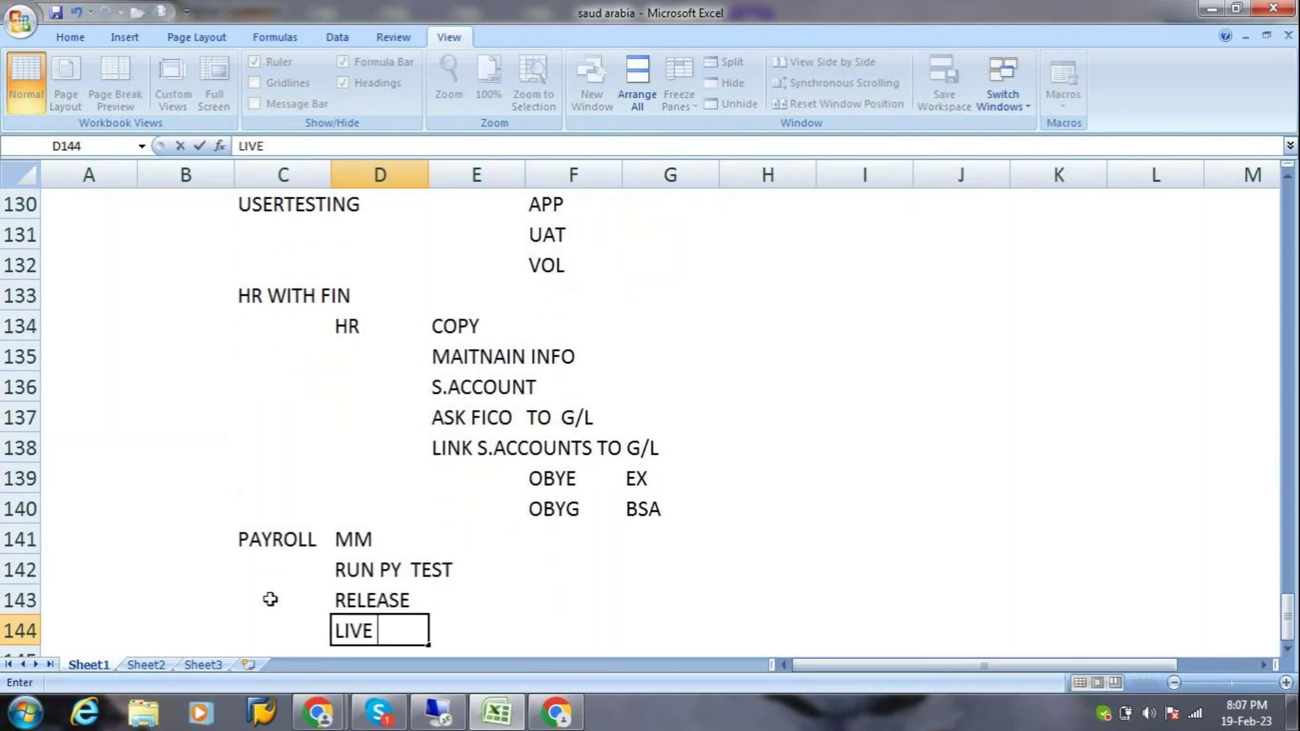
type("PAYROLL")
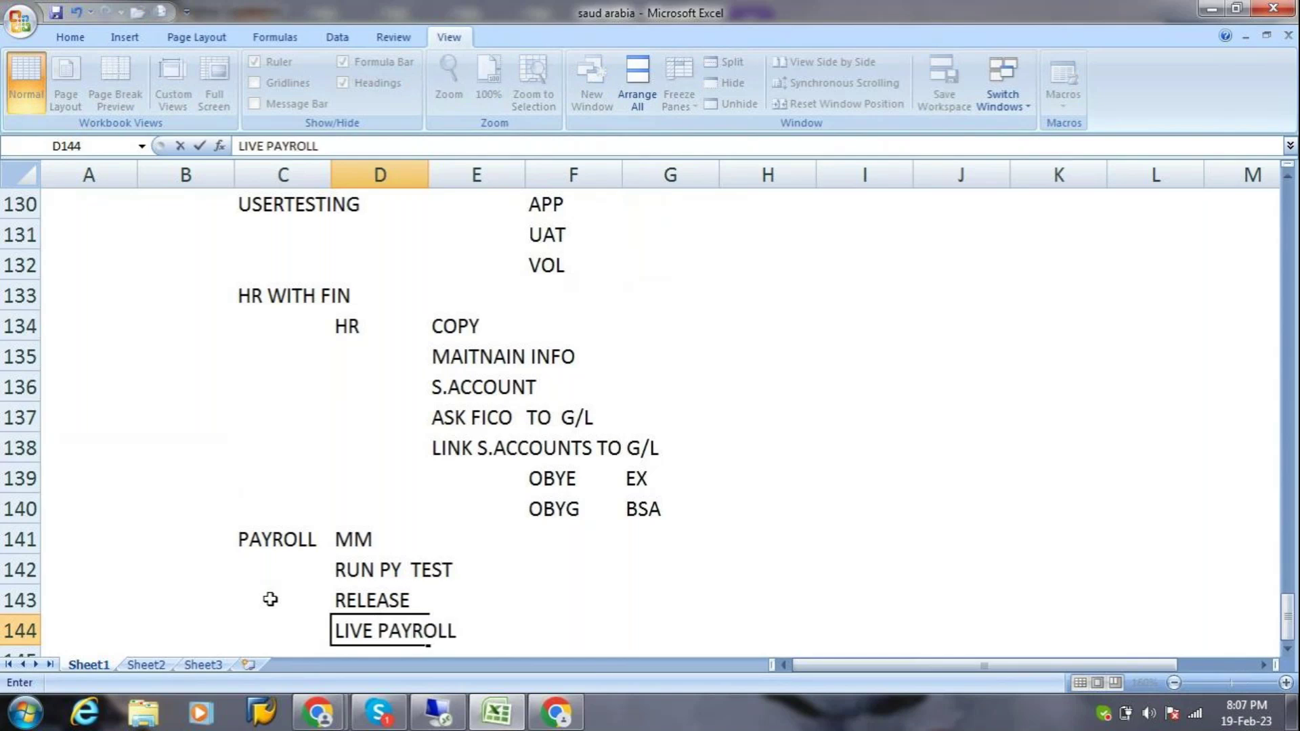
key("Return")
Enter "ERRO" in E145 with the correction notes "REL CORR" in F145 and "CORR MD" in F146.
key("Tab")
type("ERRO")
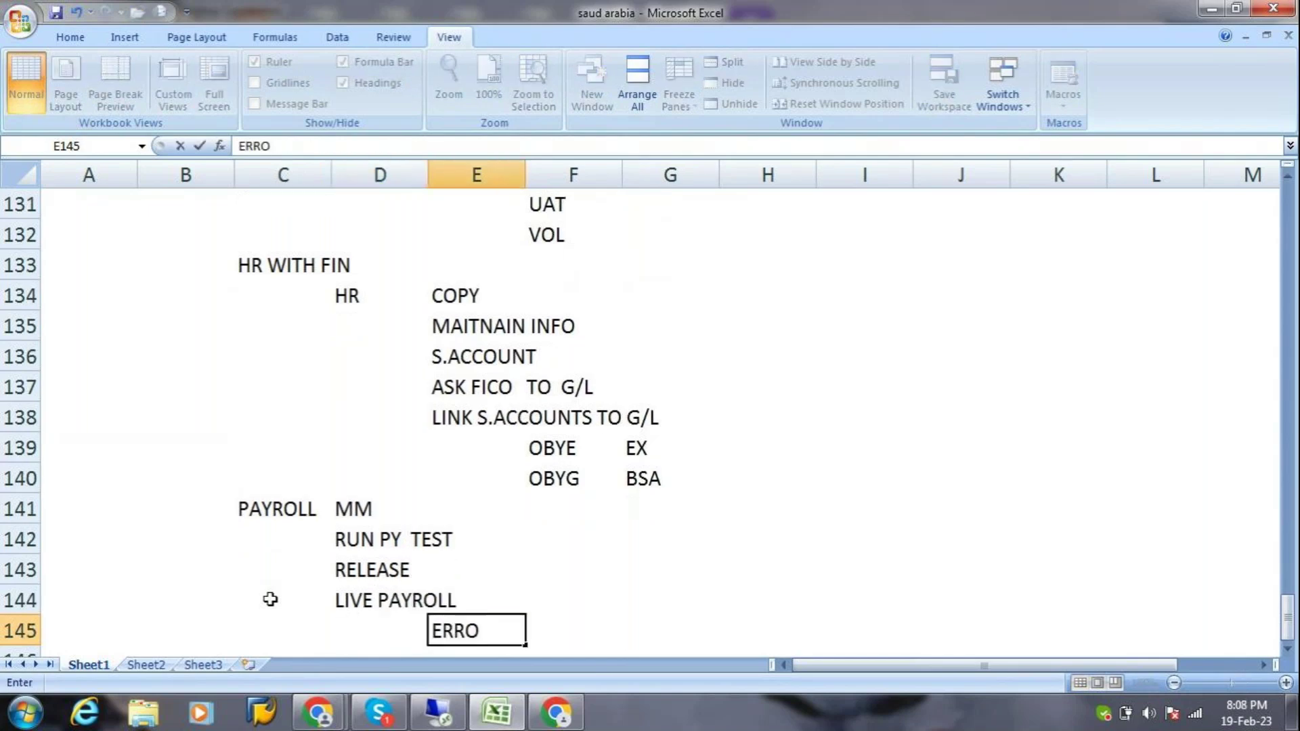
key("Tab")
type("REL CORR")
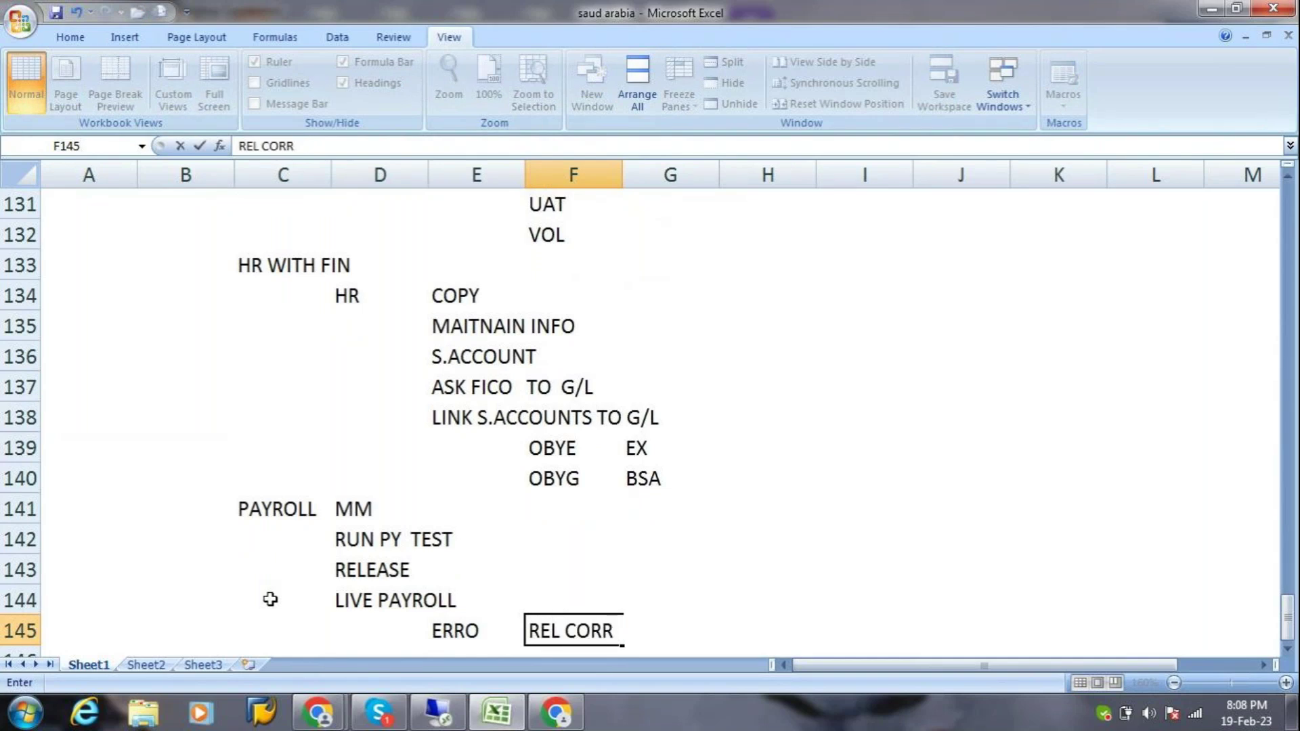
key("Return")
type("CORR MD")
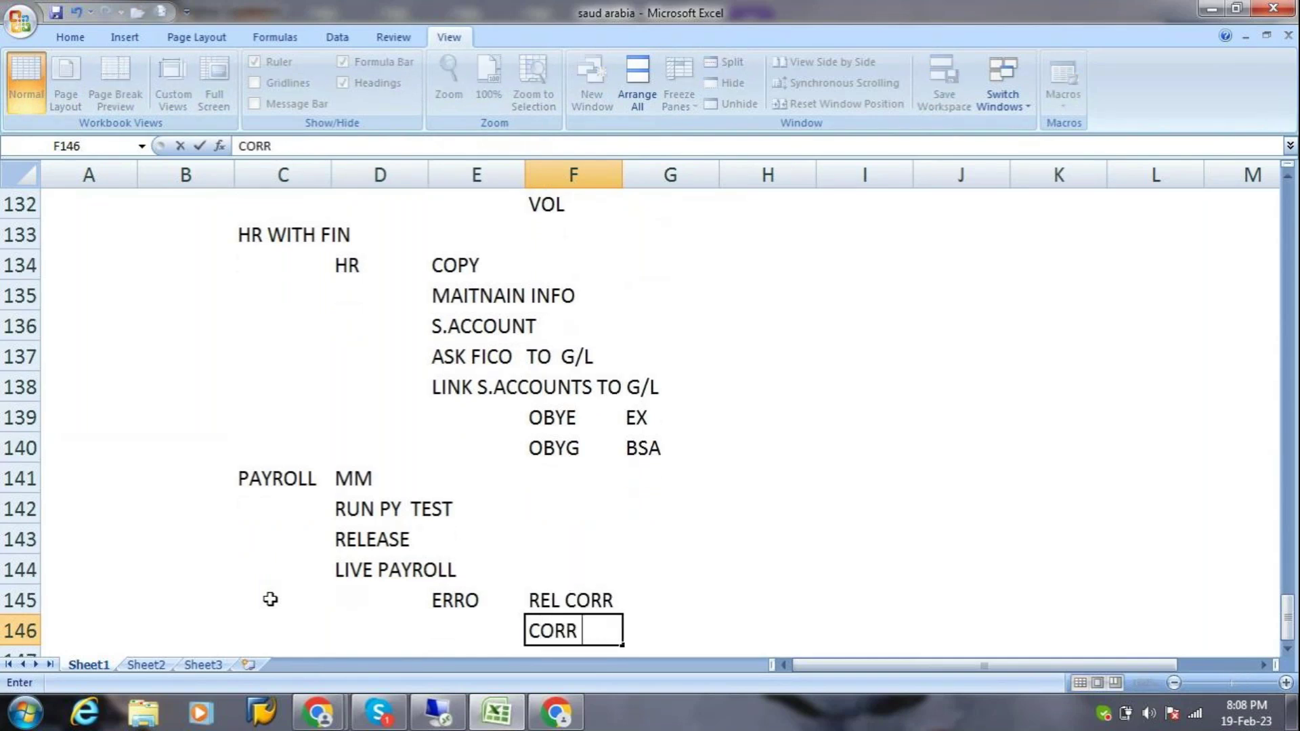
key("Return")
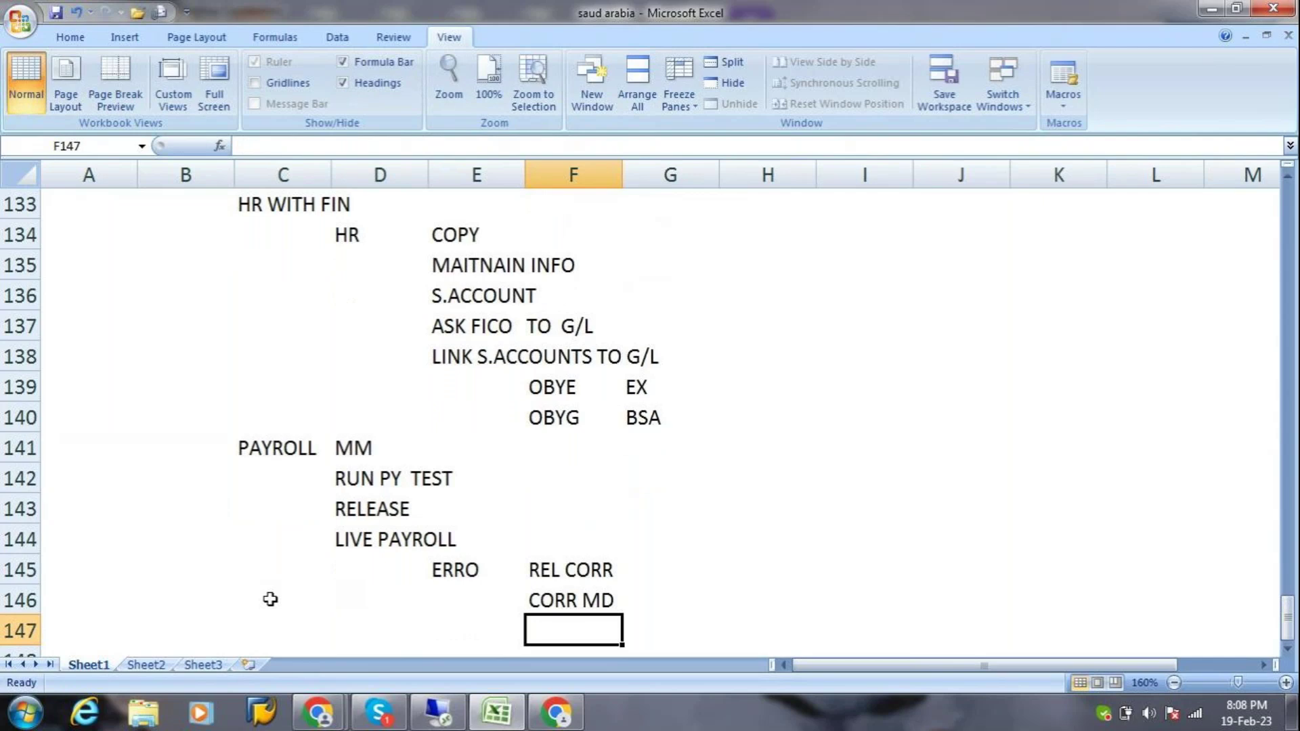
Continue the error-handling list in F147 to F150 with "TEST", "RELEASE", "LIVE PAY" and "SUCC".
type("TEST")
key("Return")
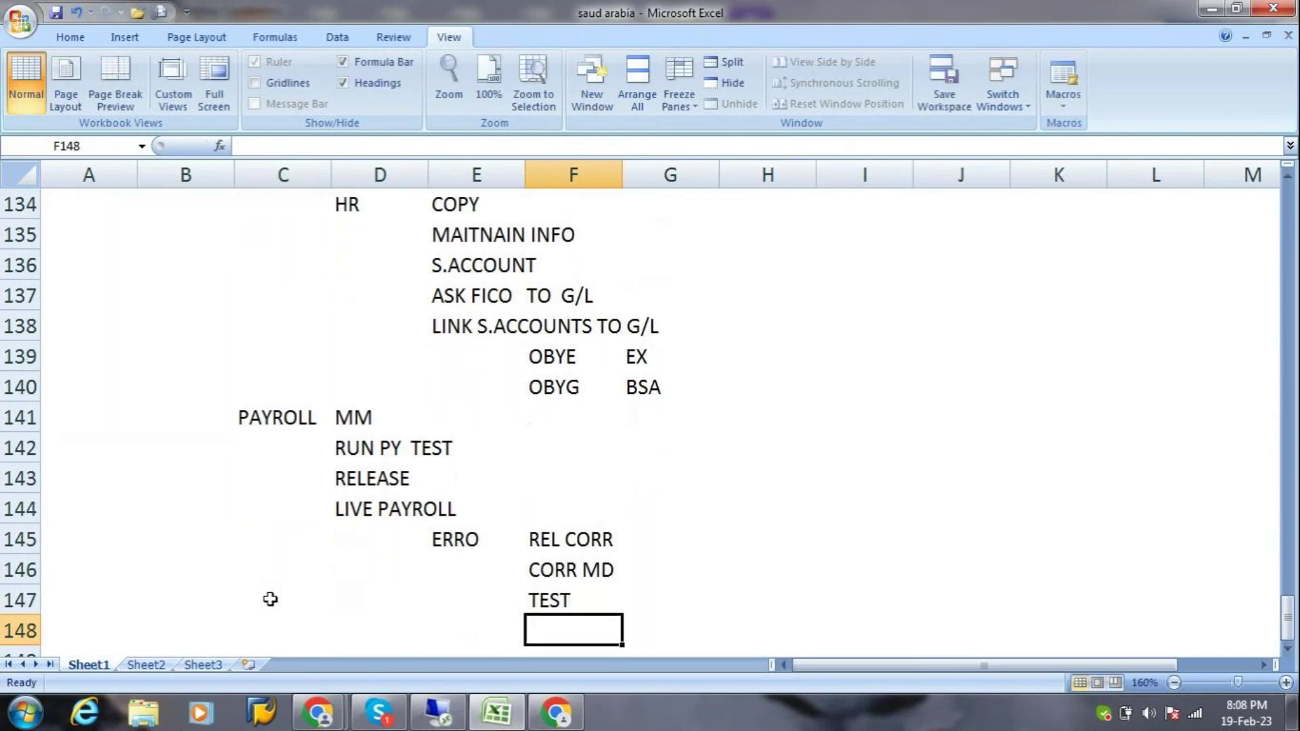
type("RELEASE")
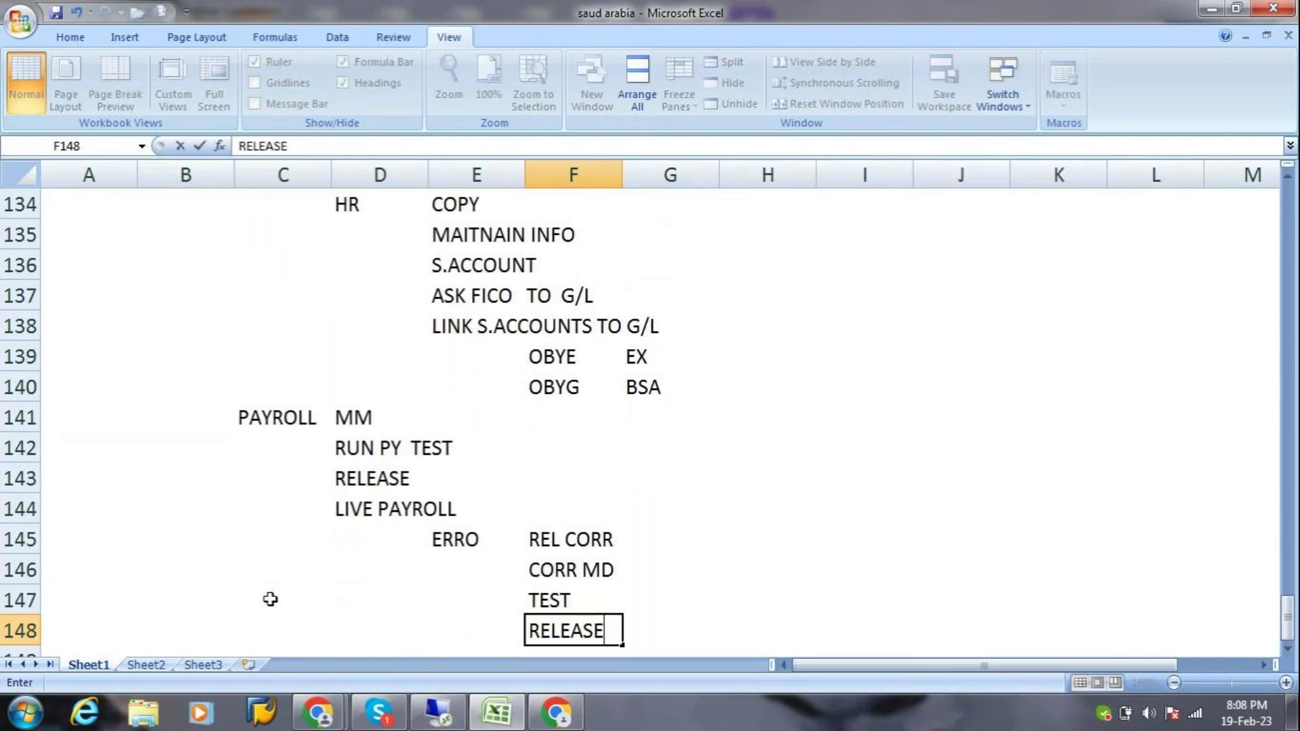
key("Return")
type("LIVE ")
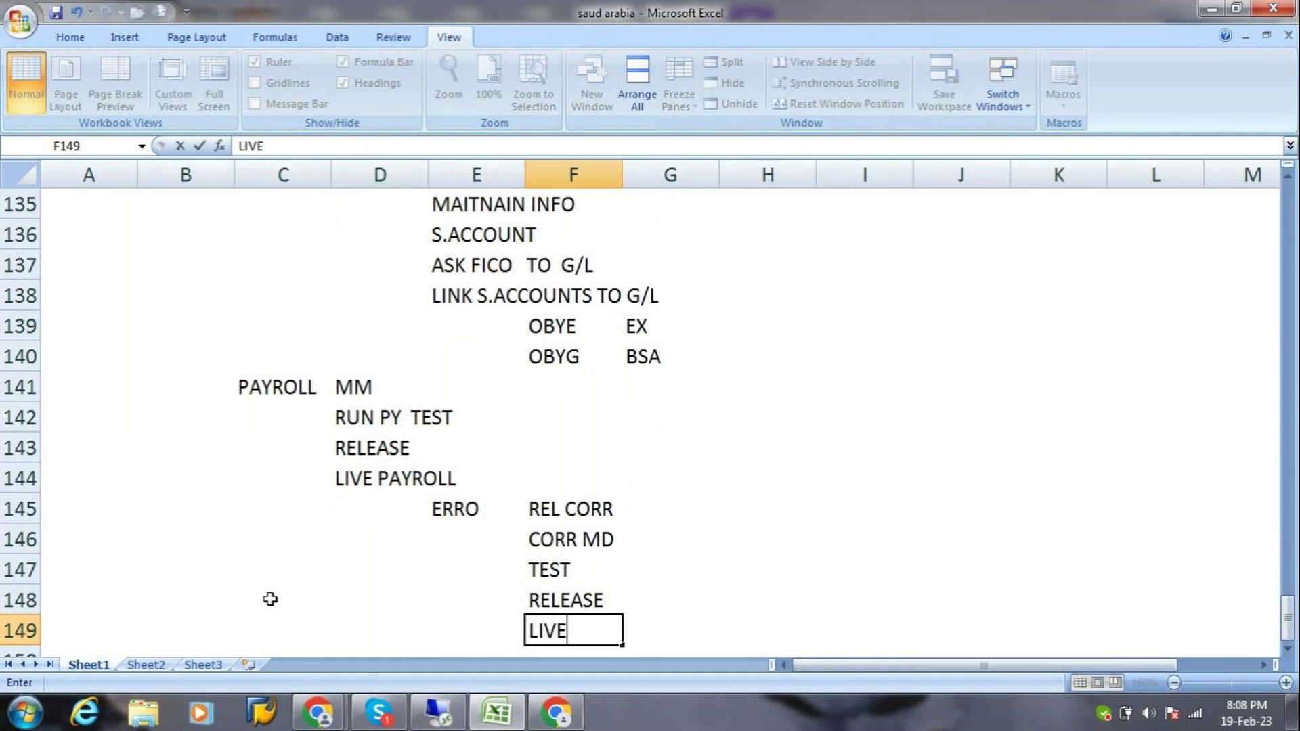
type("PAY")
key("Return")
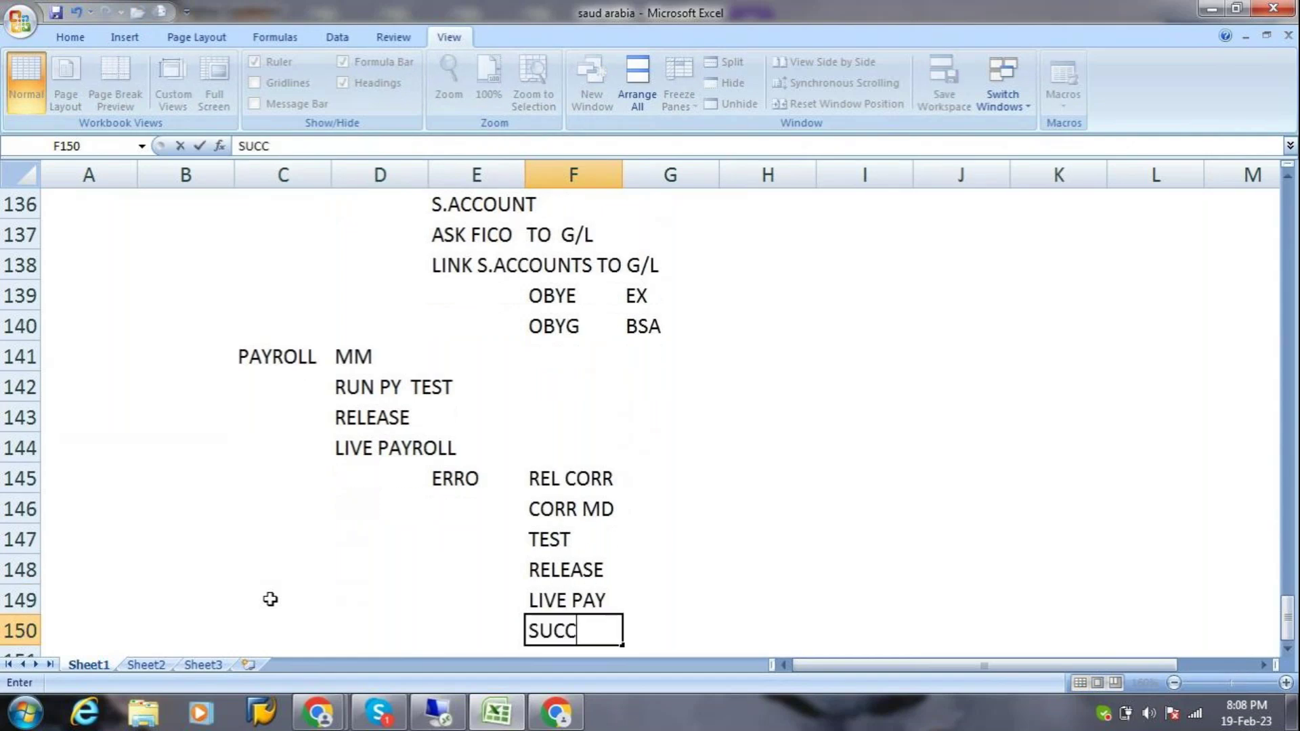
type("SUCC")
key("Return")
Enter "CHECK PAYROLL RES" in C151 and the transaction "PC_PAYRESULT" in C152.
key("Left")
key("Left")
key("Left")
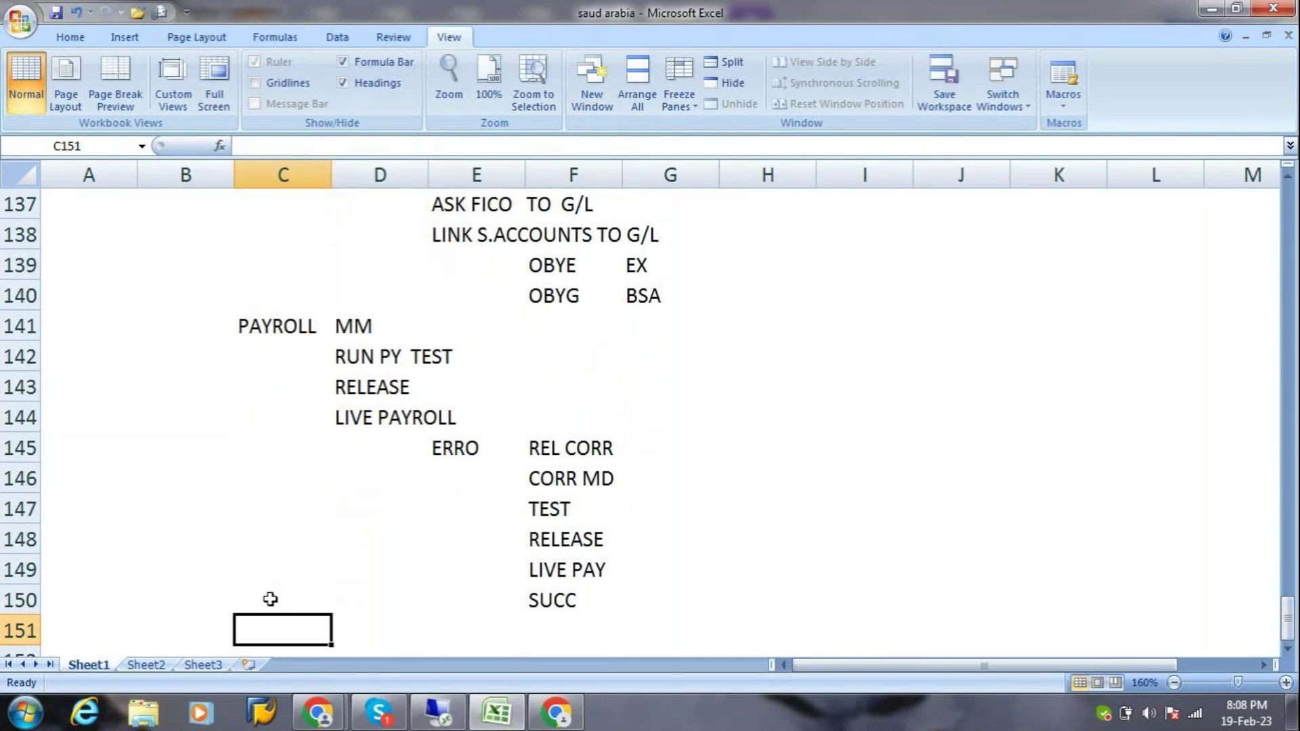
type("CHECK PAYROLL RES")
key("Return")
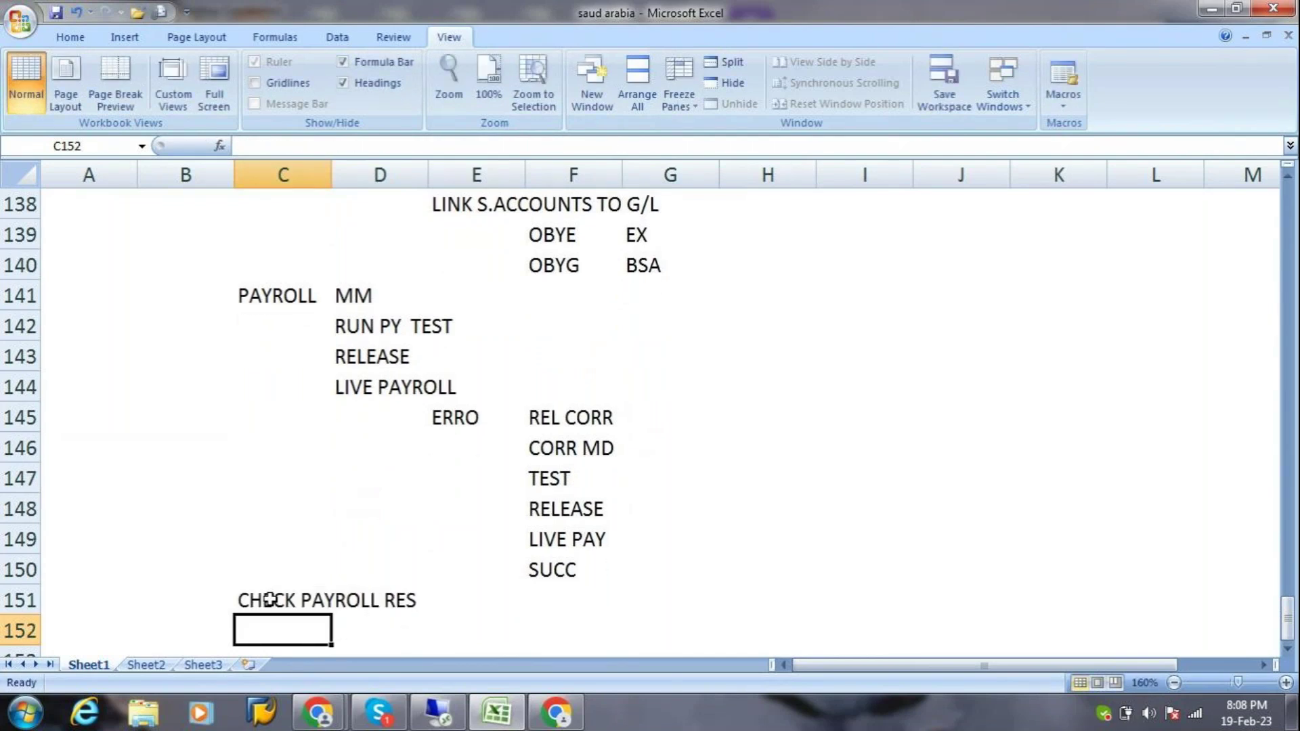
type("PC_PAYRESULT")
key("Return")
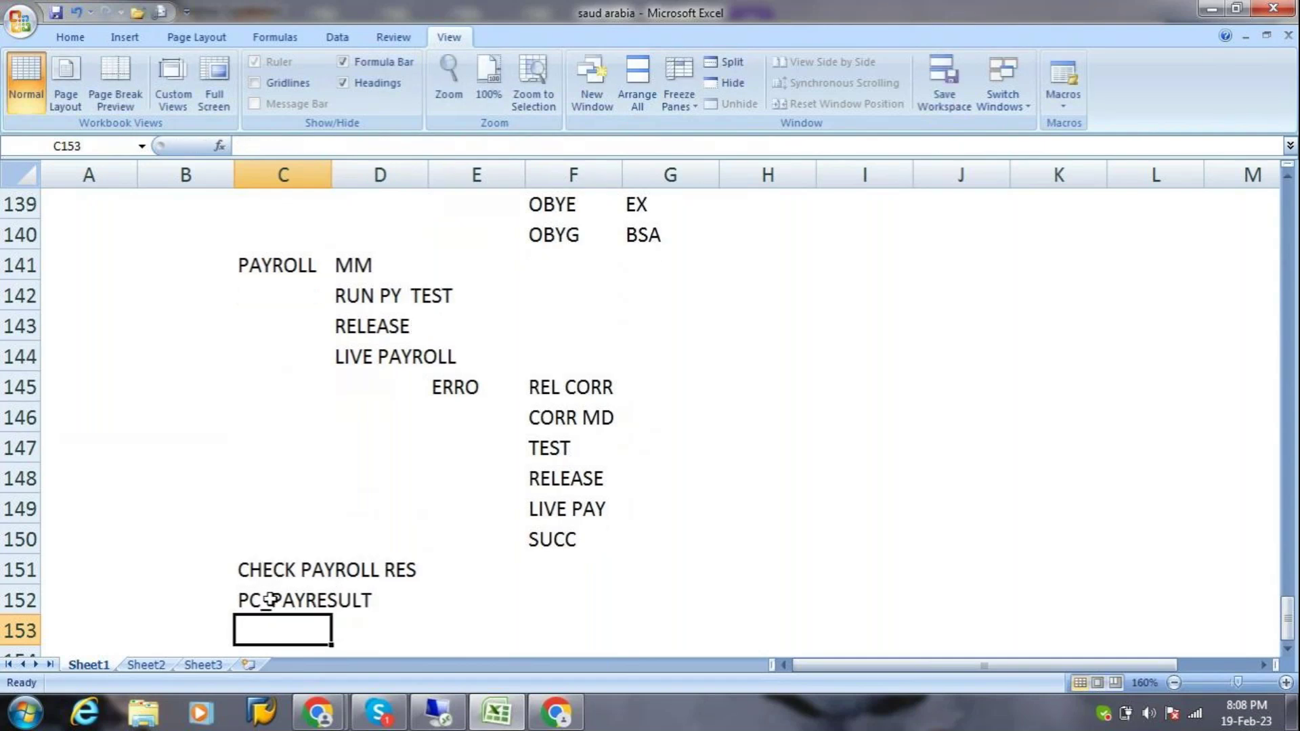
Enter "EXIT" in C153 and the finance posting note "POST RE TO FIN" in C154.
type("EXIT")
key("Return")
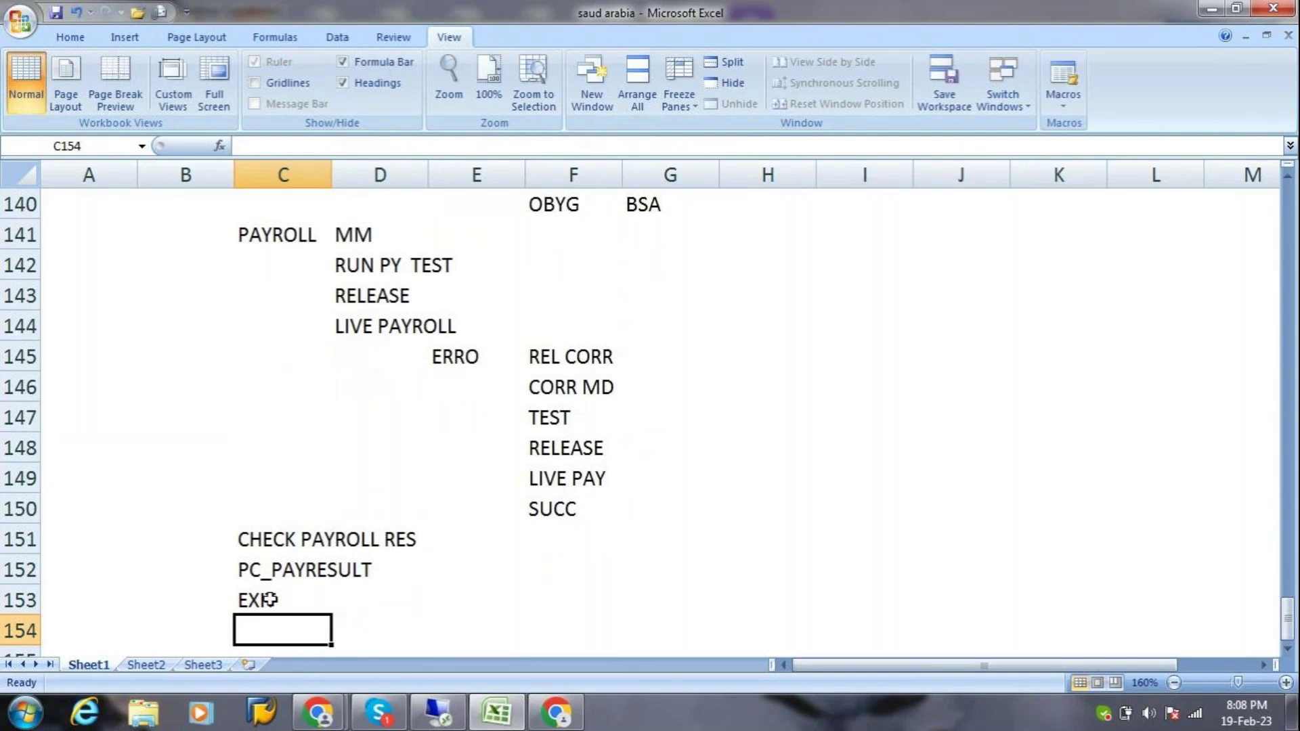
type("POST RE TO FIN")
key("Return")
Enter "CECK ALL PREOORT" in C157, leaving two blank rows above it, and save the workbook.
key("Return")
key("Return")
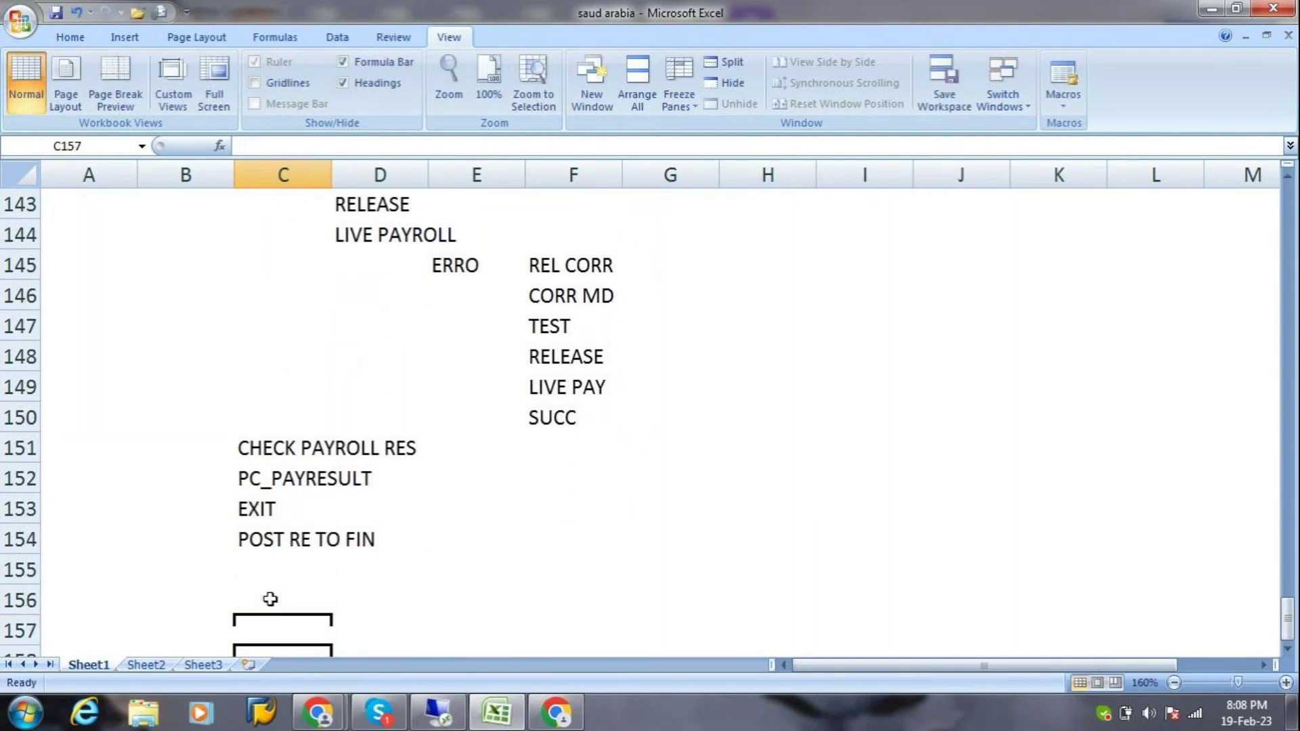
type("CECK")
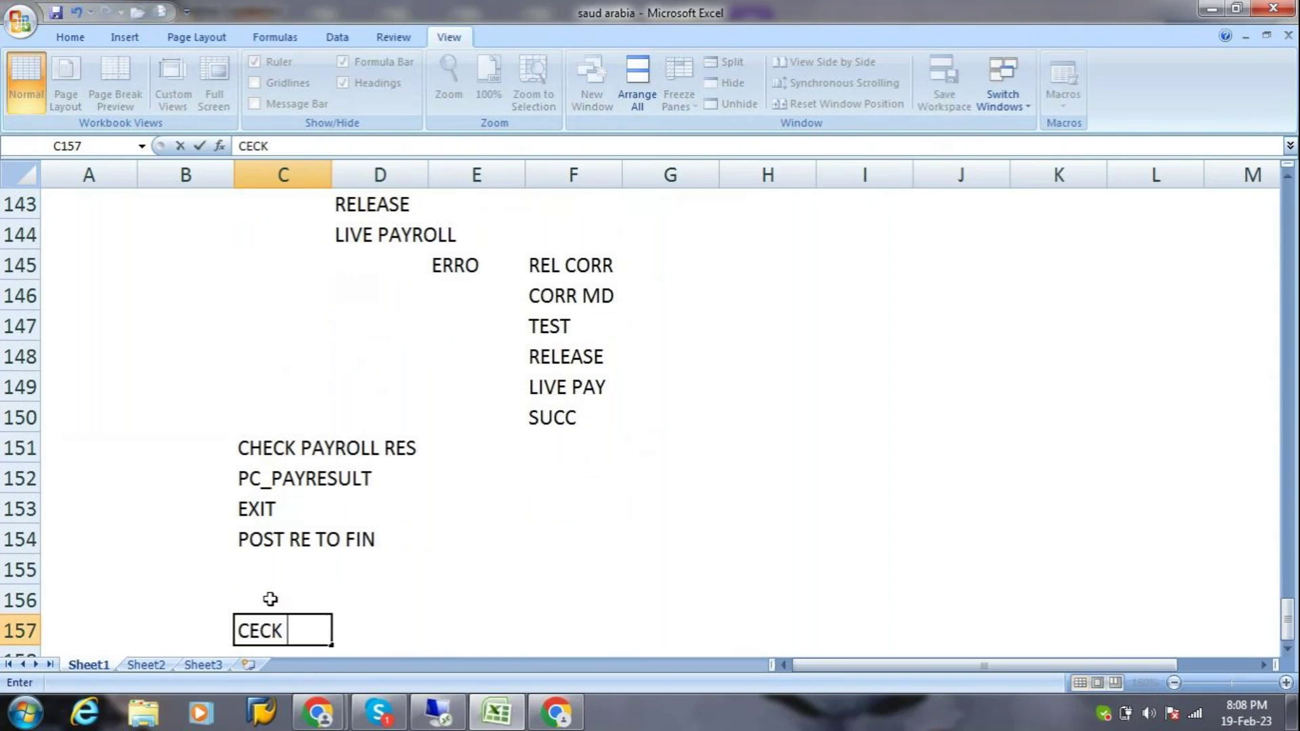
type(" ALL PREOORT")
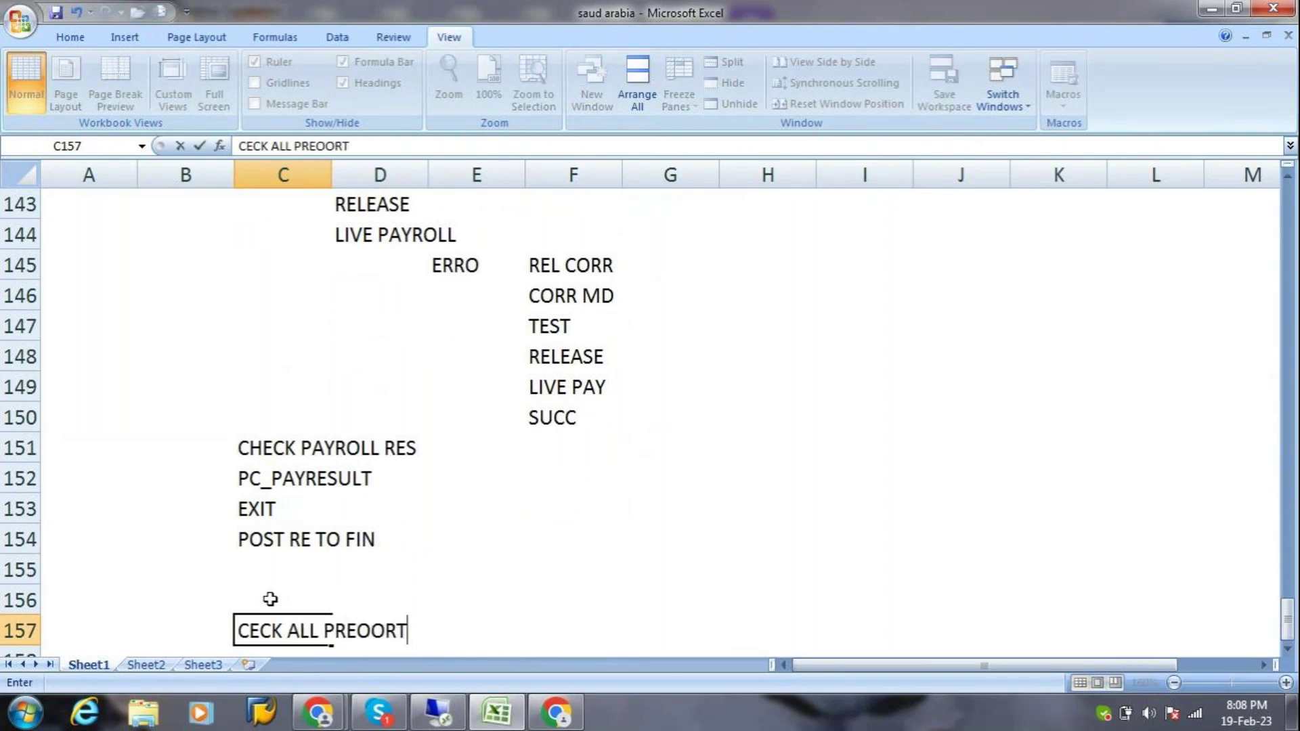
key("Return")
key("Left")
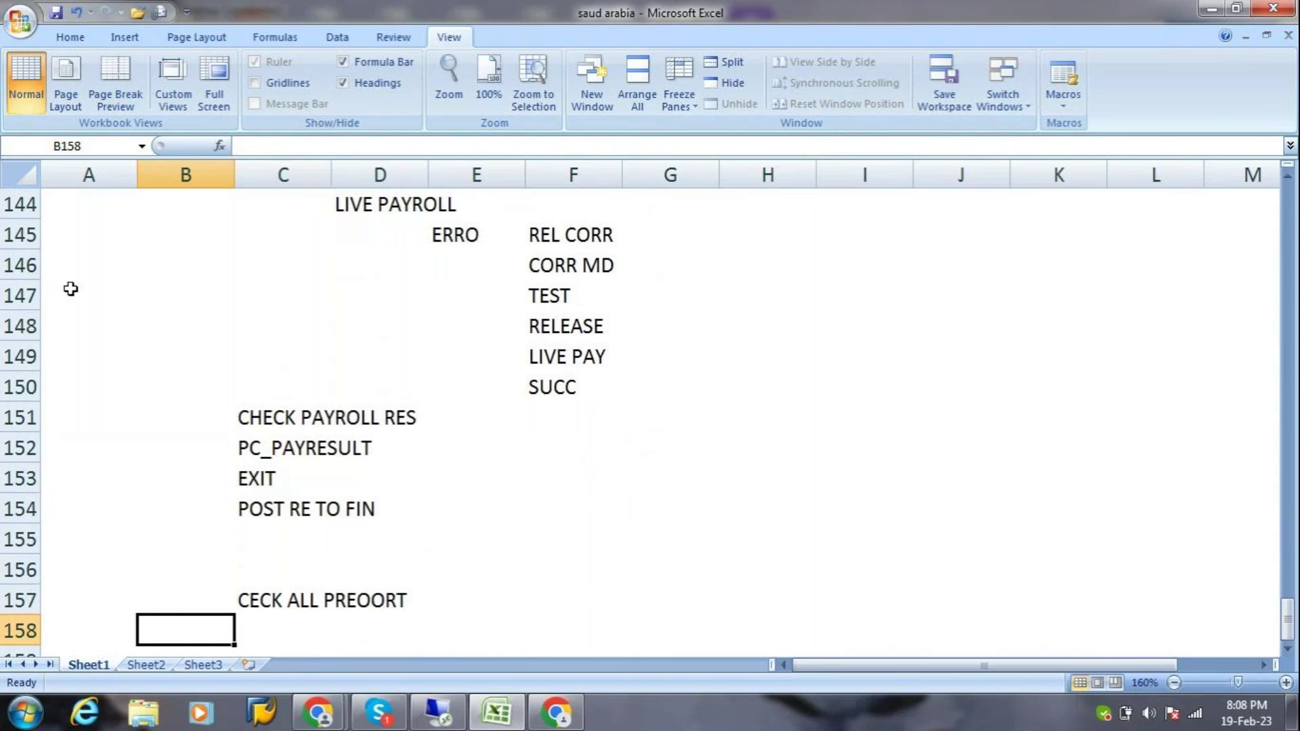
left_click(55, 12)
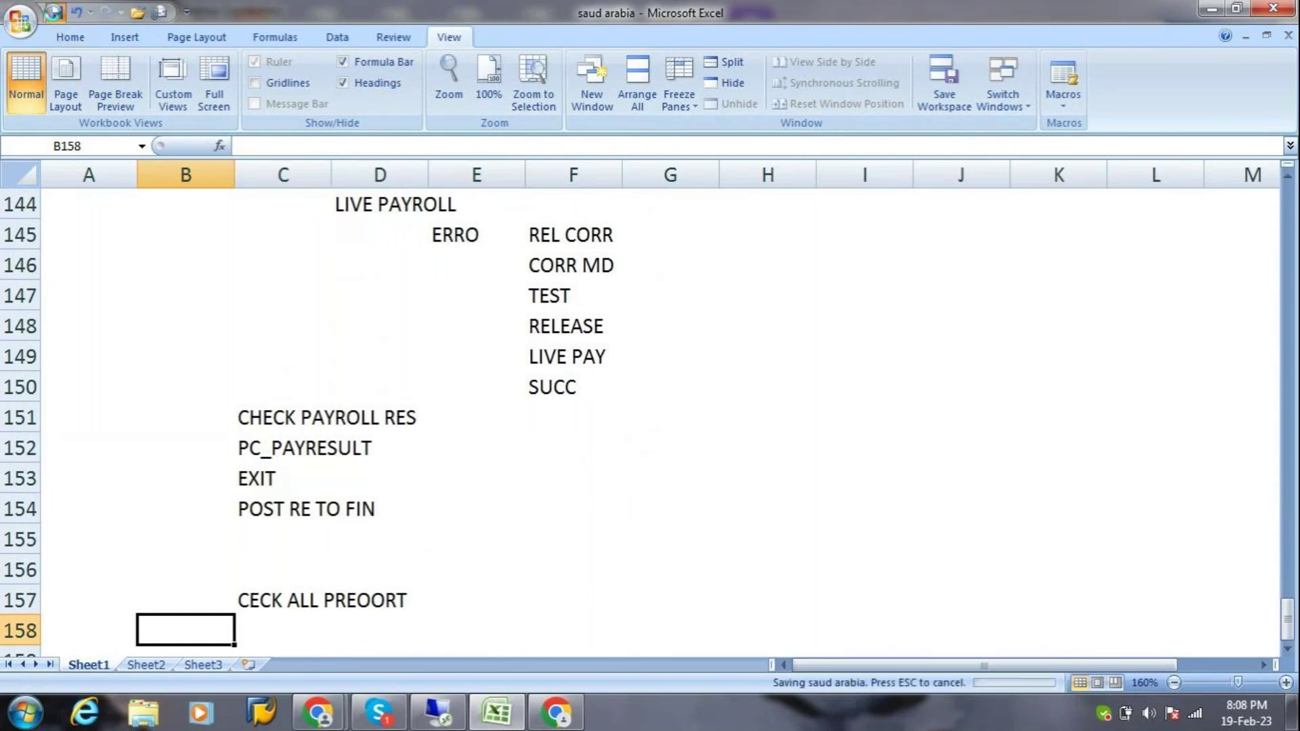
left_click(89, 595)
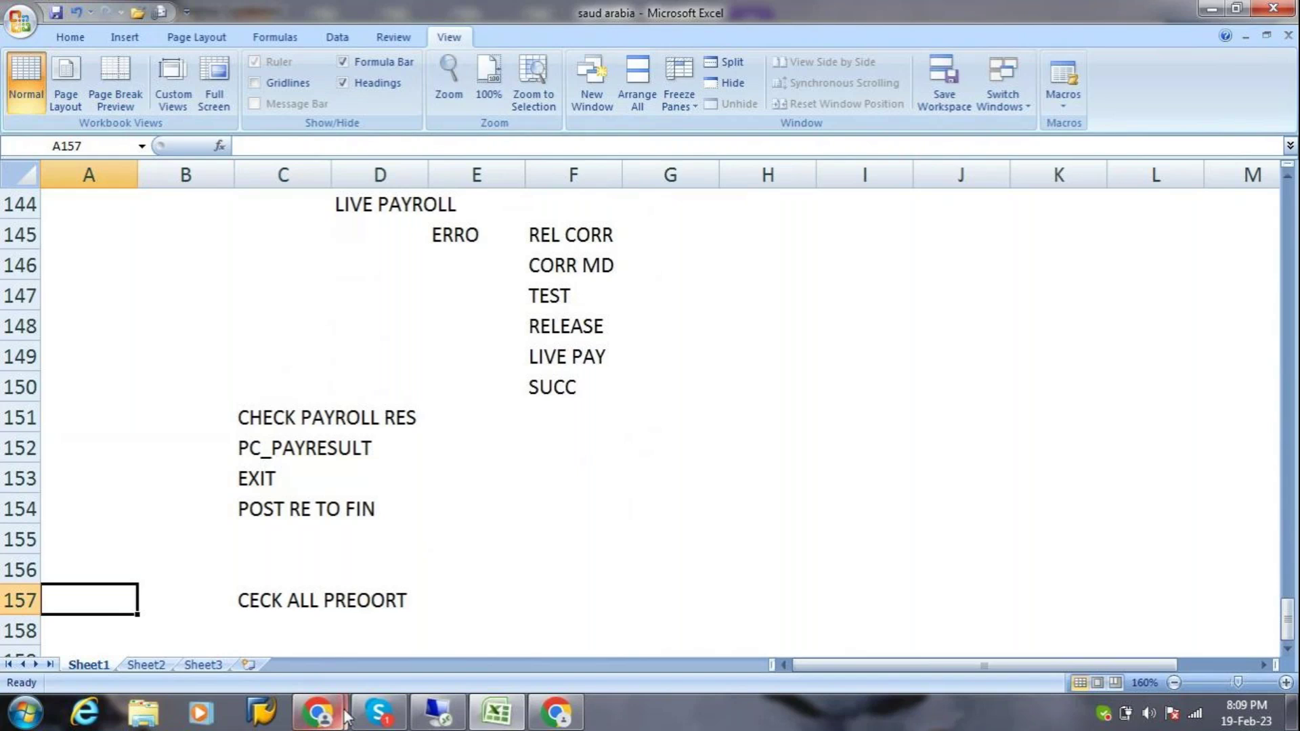
left_click(427, 711)
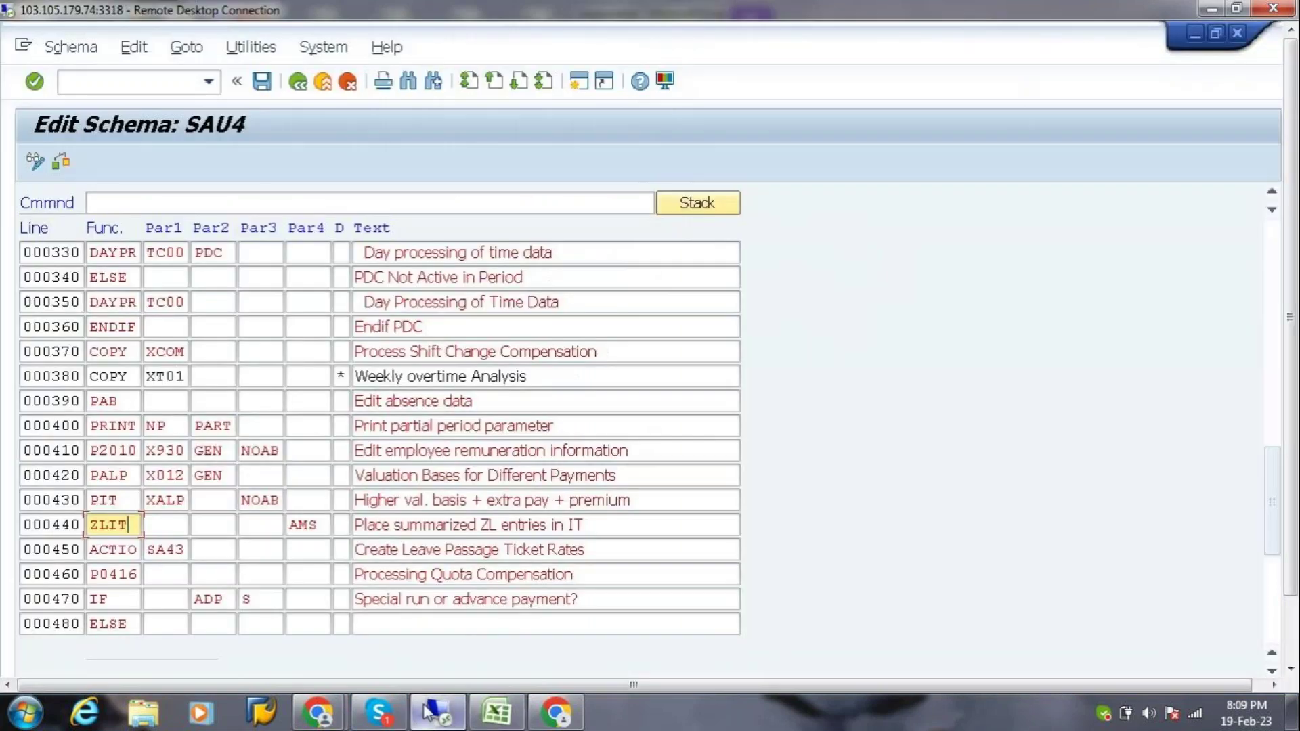
mouse_move(318, 711)
left_click(412, 648)
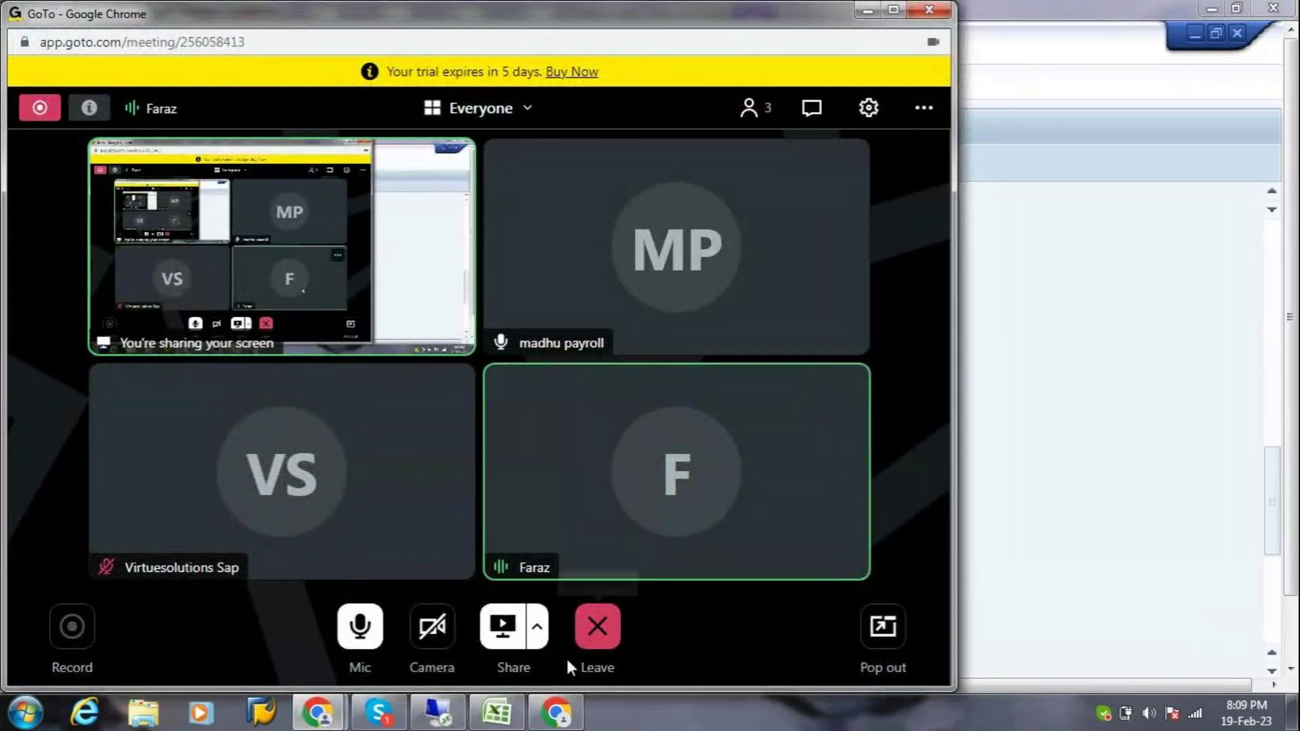
left_click(509, 716)
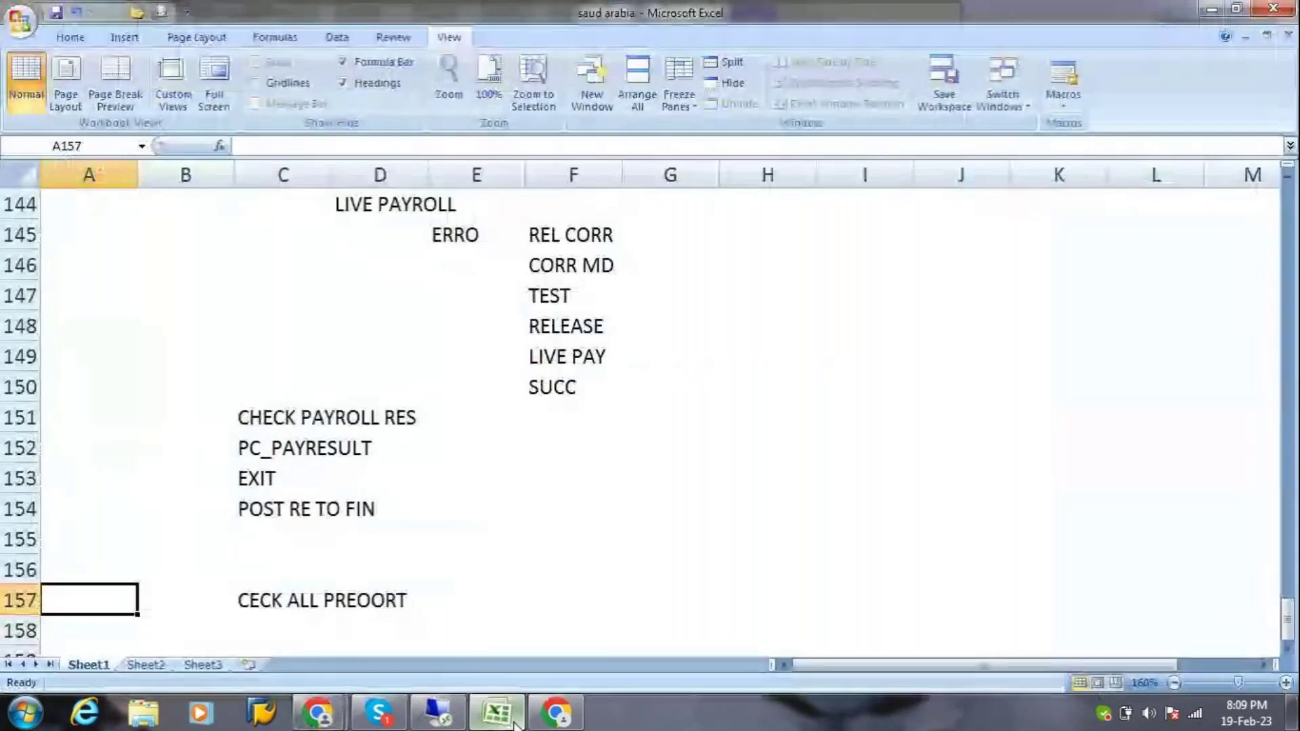
Close the saved notes workbook and exit the spreadsheet program.
left_click(177, 632)
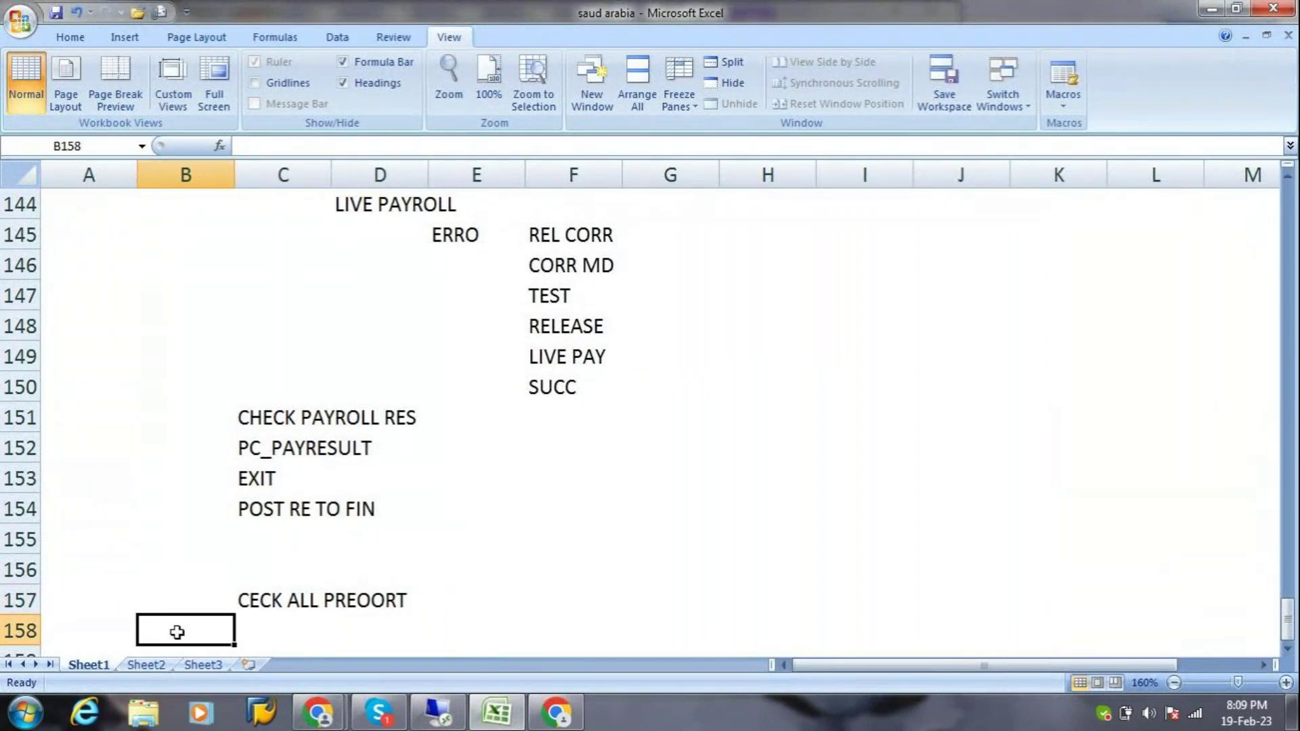
key("Left")
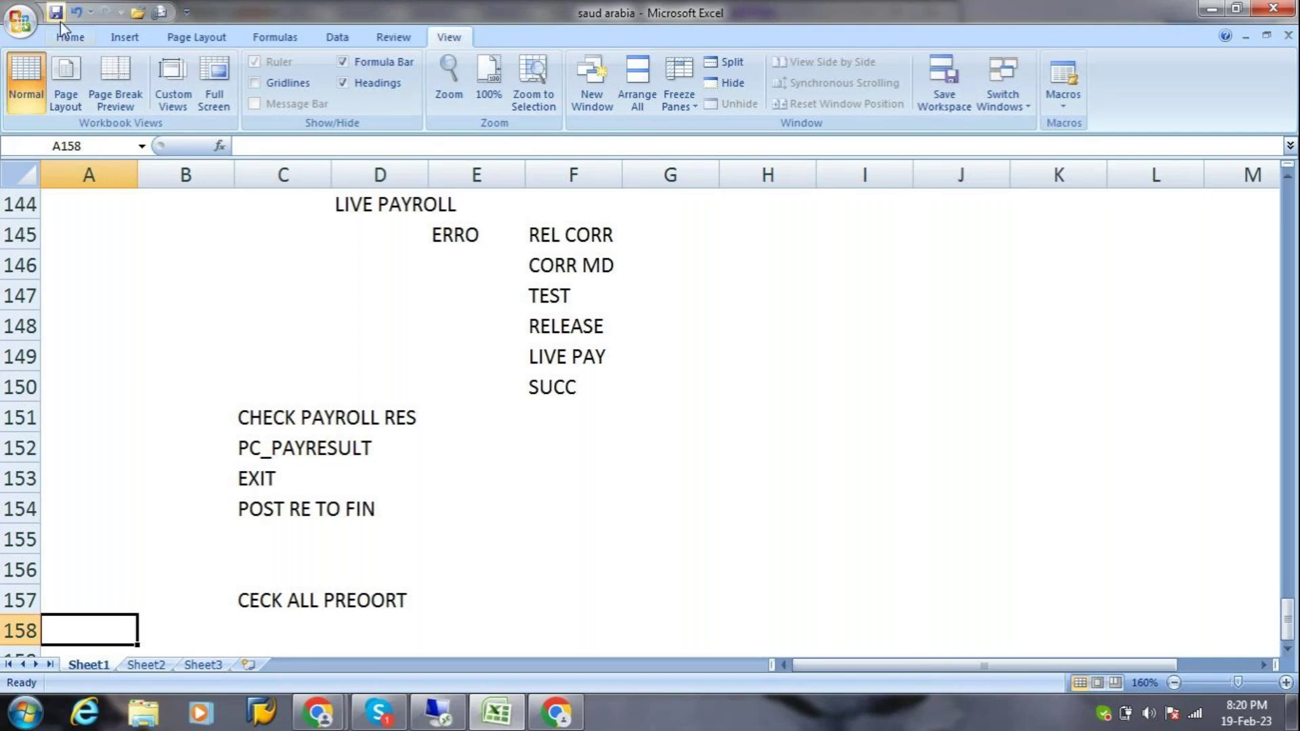
left_click(1272, 8)
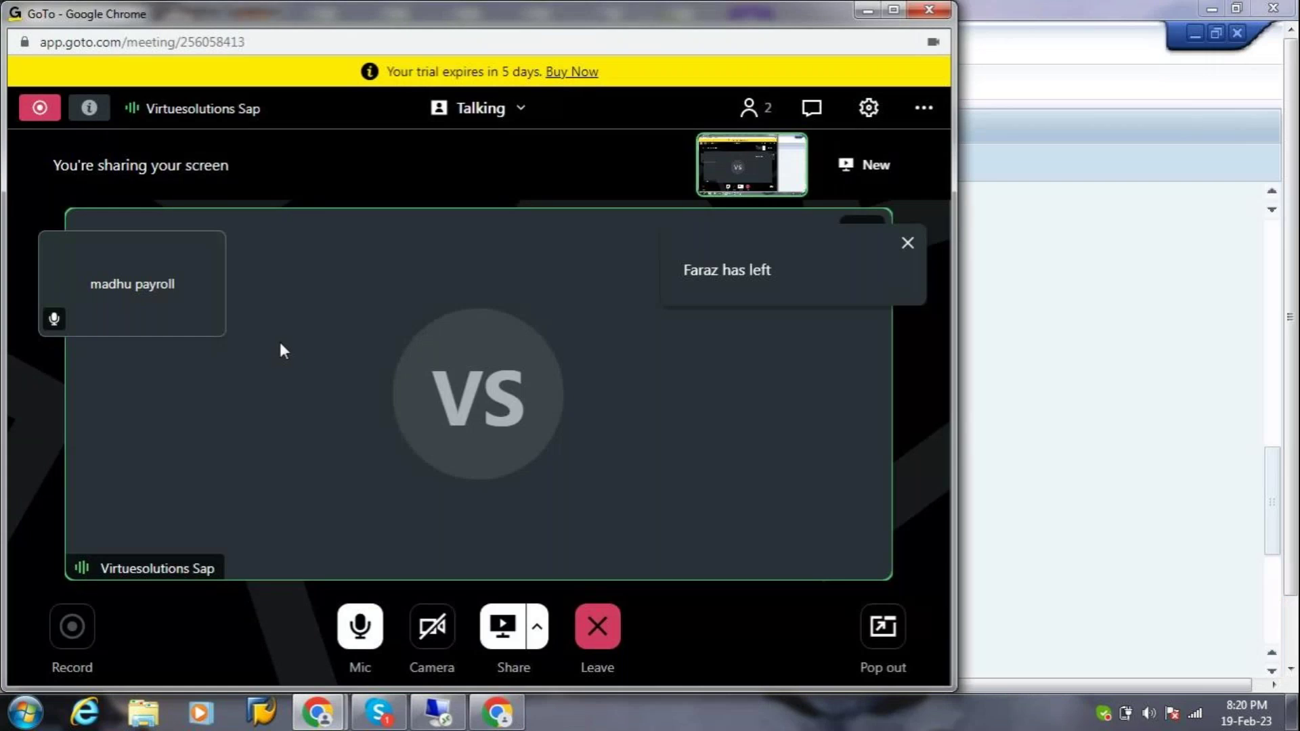